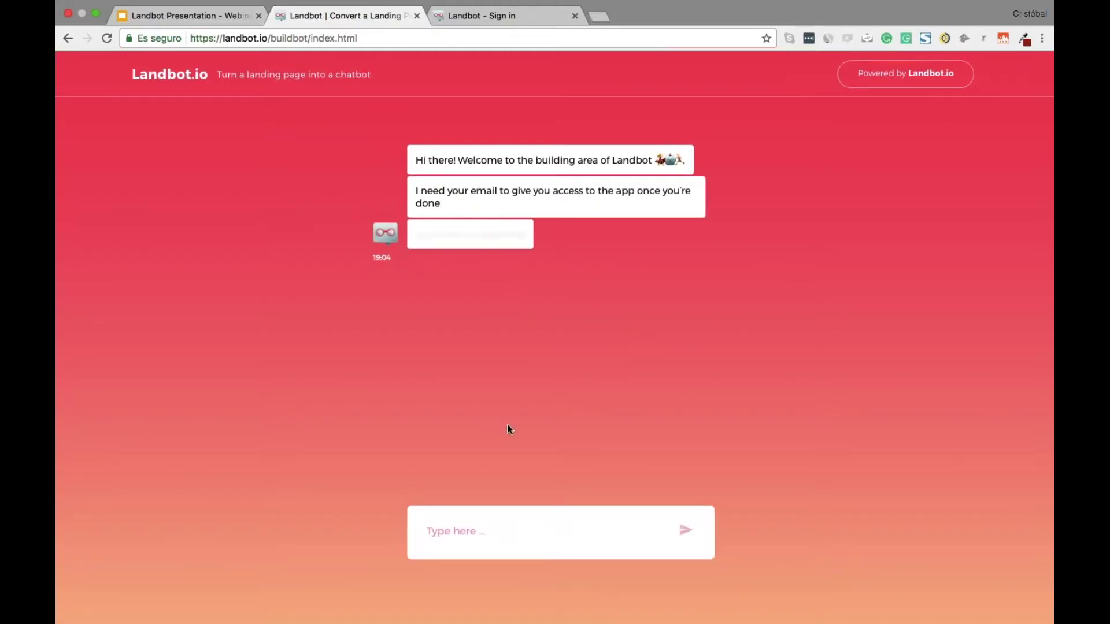
# Give the onboarding bot an email address, company Webinar Landbot.io and a first name, then close the tab
pyautogui.click(495, 527)
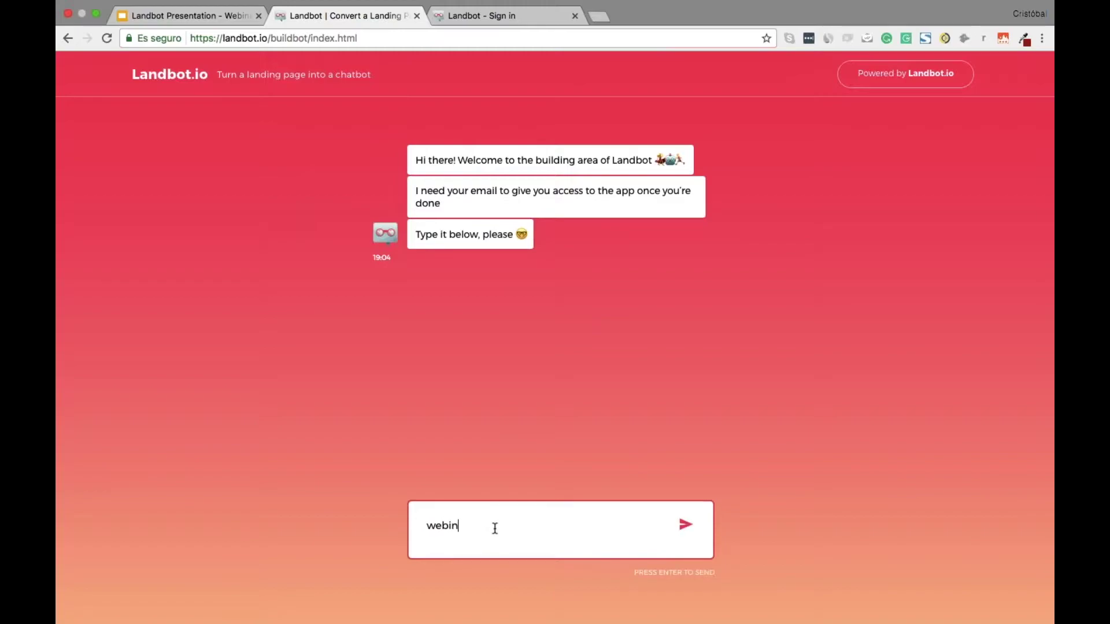
pyautogui.press('Return')
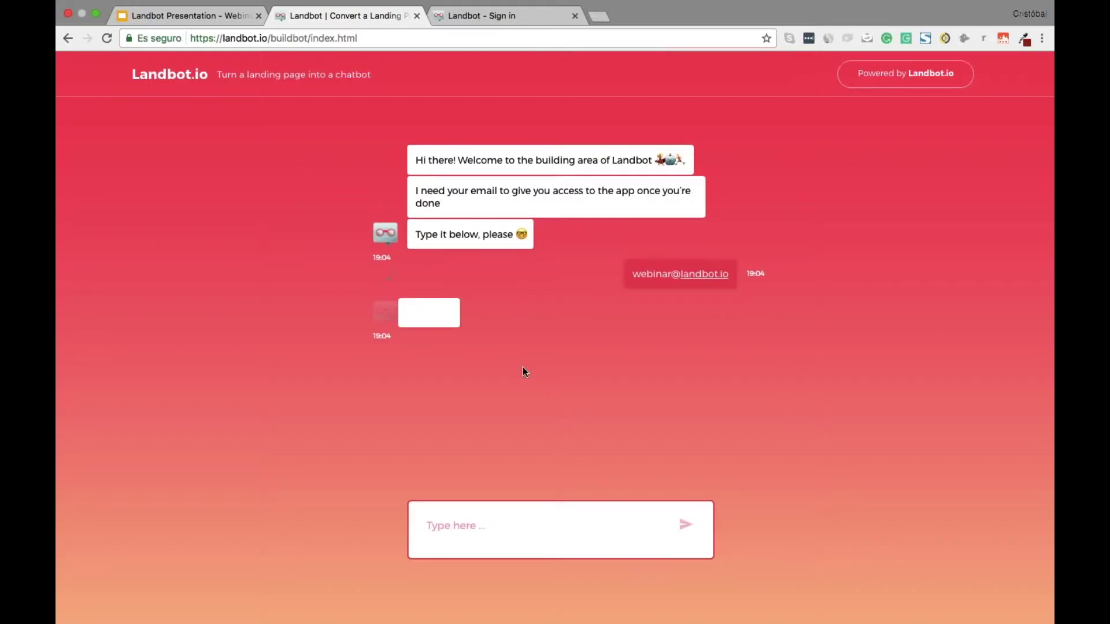
pyautogui.write('Webinar Landbot')
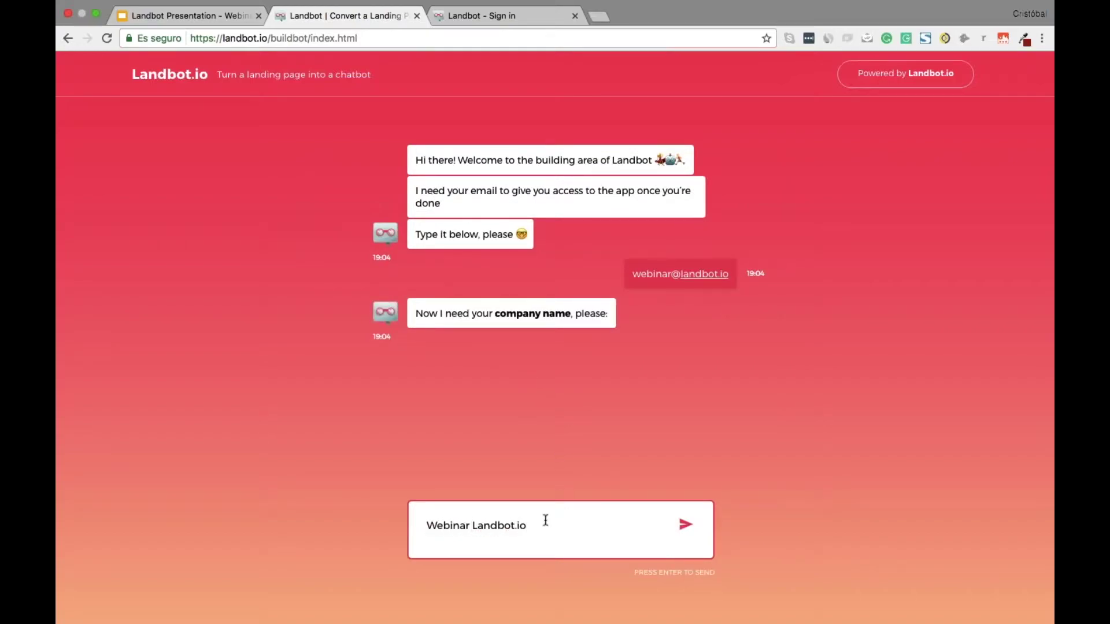
pyautogui.write('.io')
pyautogui.press('Return')
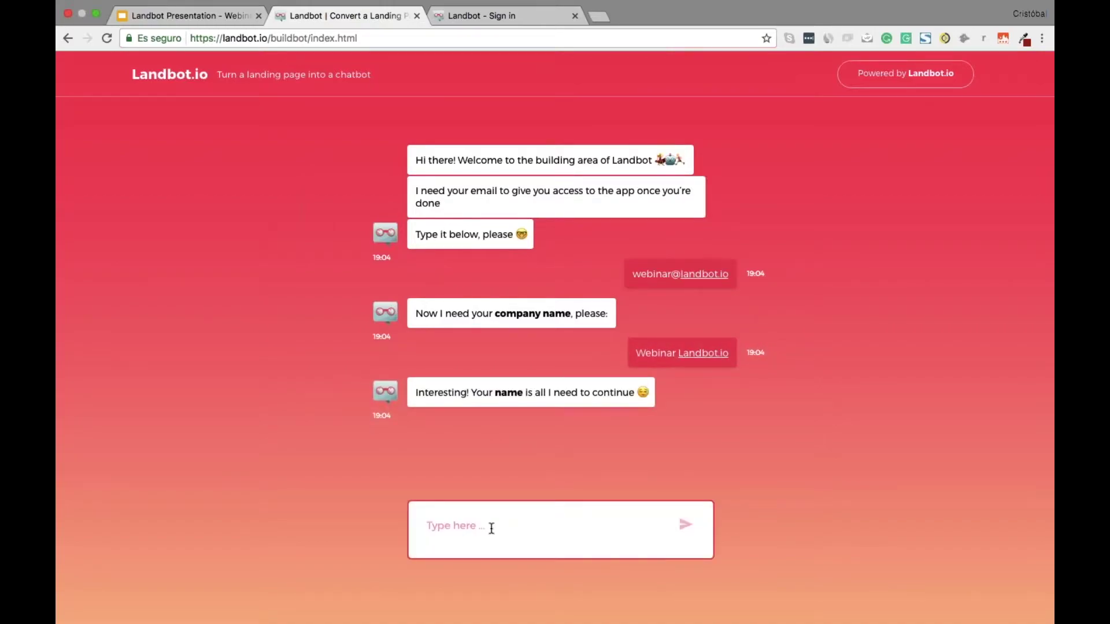
pyautogui.write('Cris')
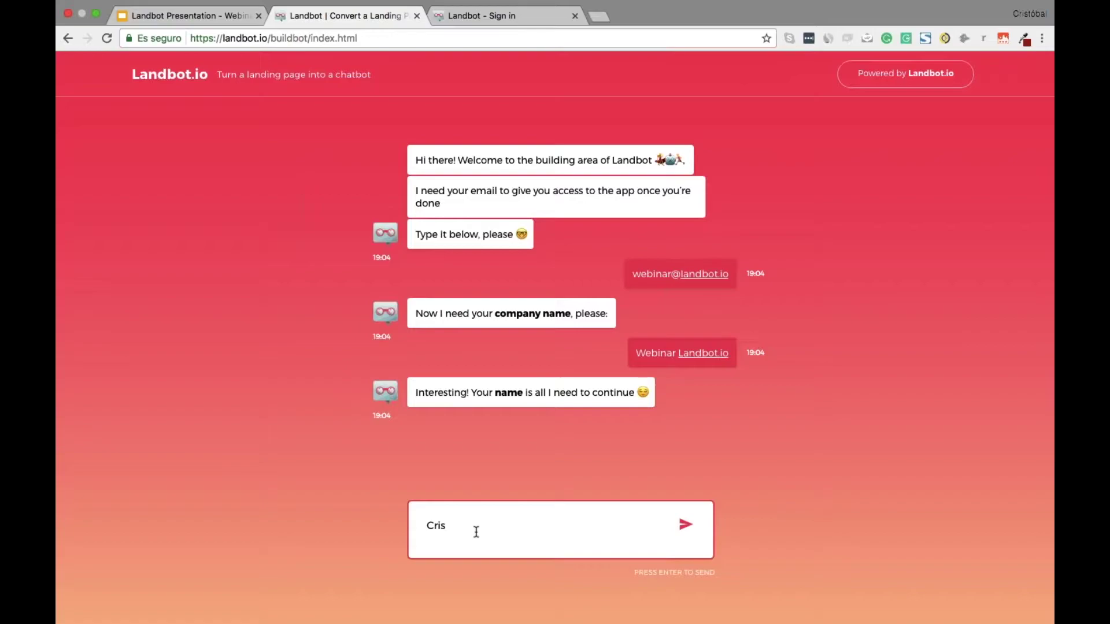
pyautogui.press('Return')
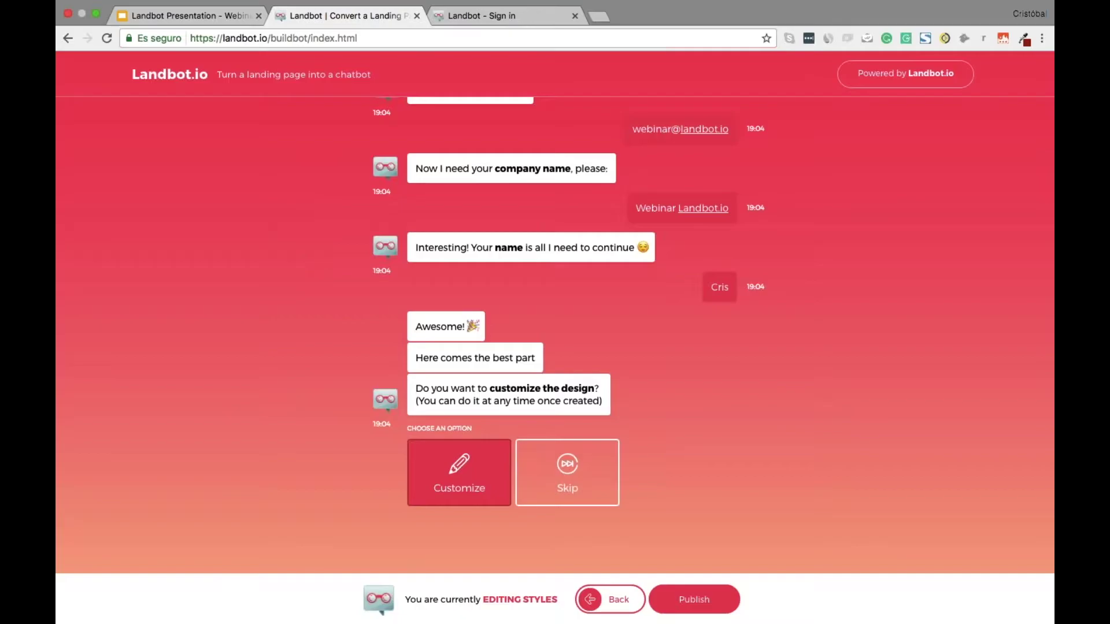
pyautogui.press('super+w')
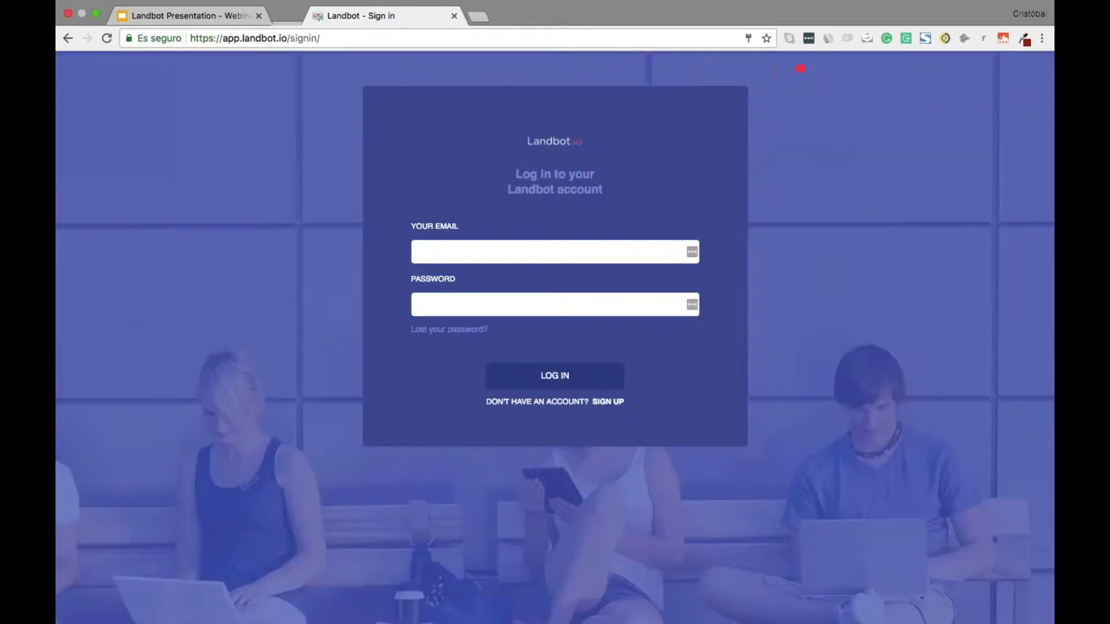
# Sign in with the account email and password, and let Chrome save the password
pyautogui.click(473, 249)
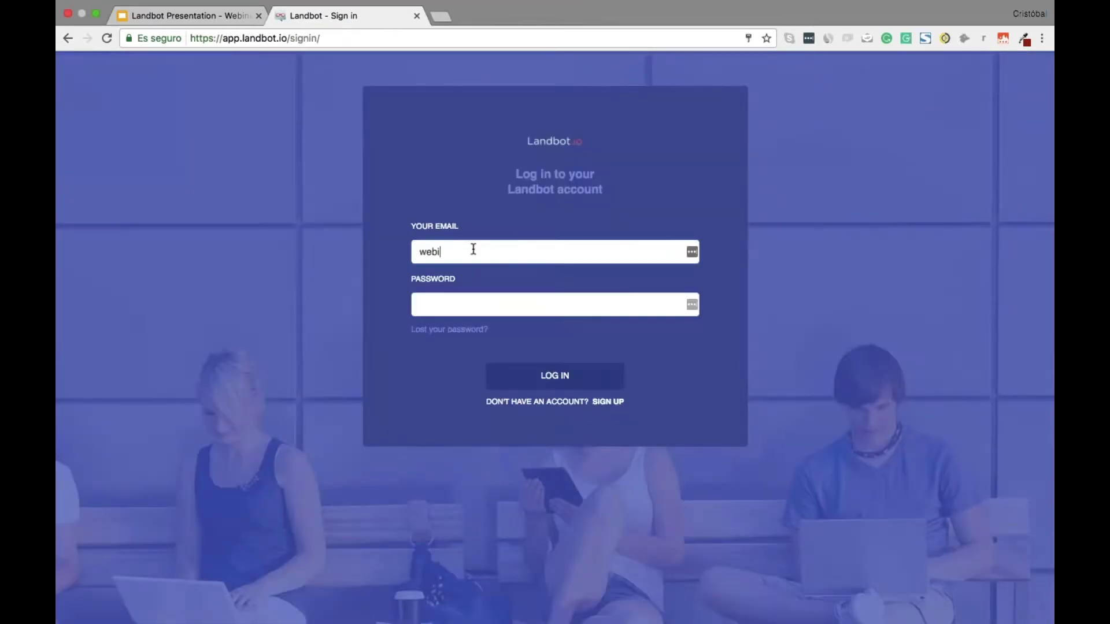
pyautogui.press('Return')
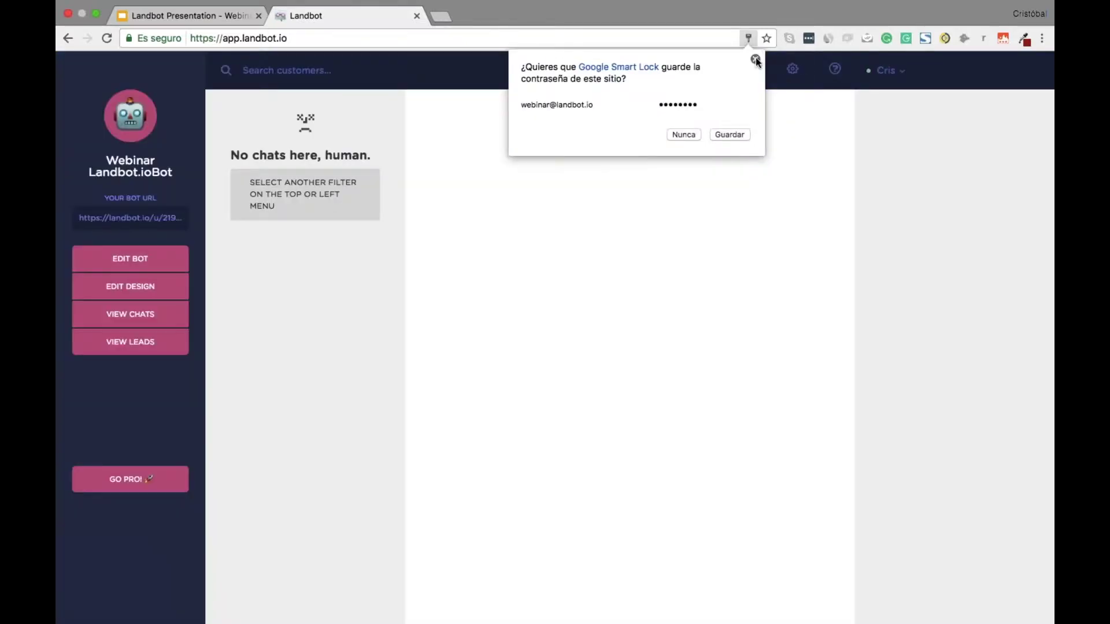
pyautogui.click(731, 134)
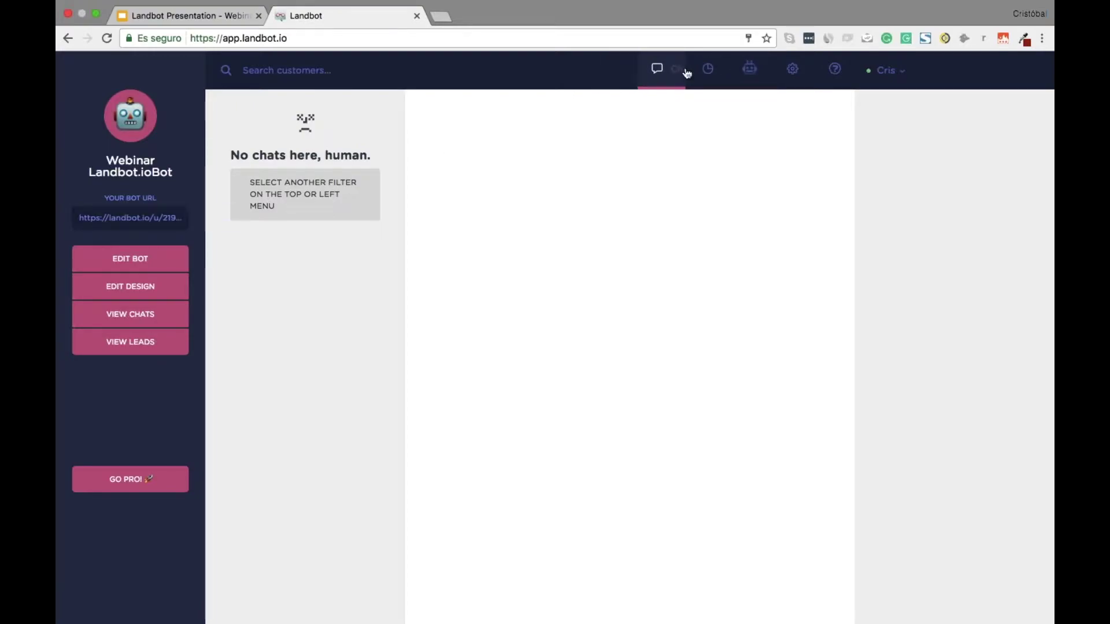
# Start a new Landbot channel from the Add Landbot card under Settings > Channels
pyautogui.click(791, 73)
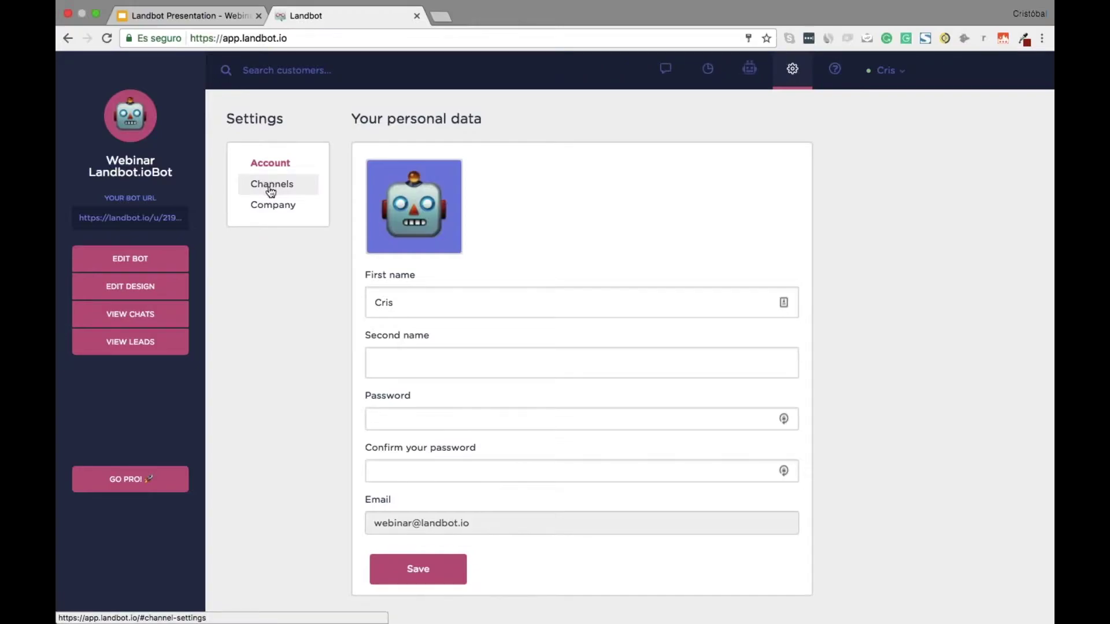
pyautogui.click(290, 190)
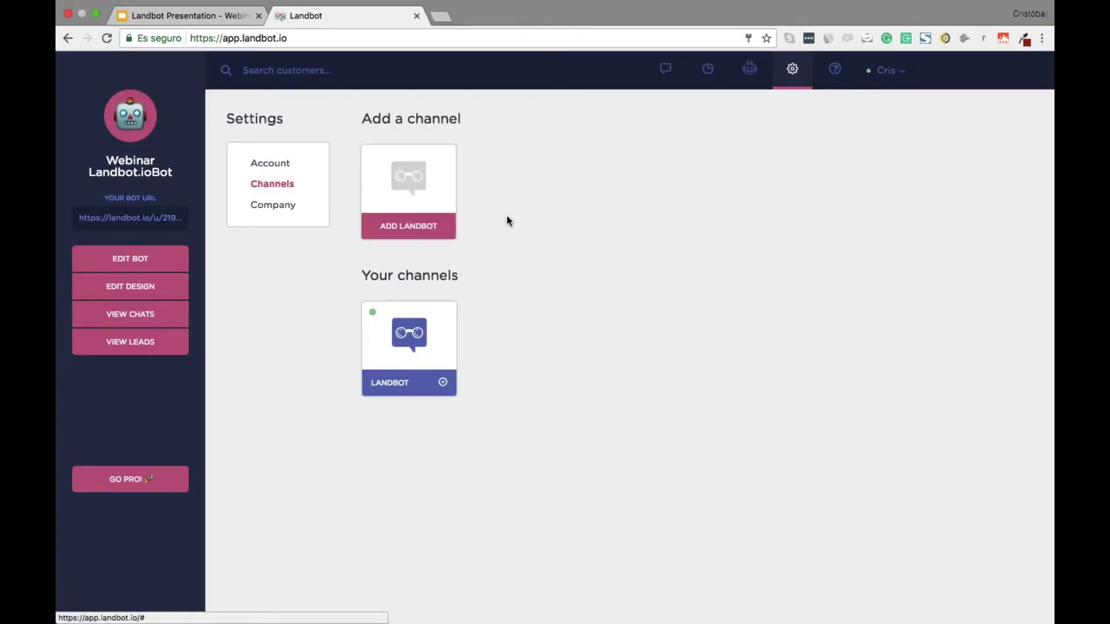
pyautogui.click(427, 193)
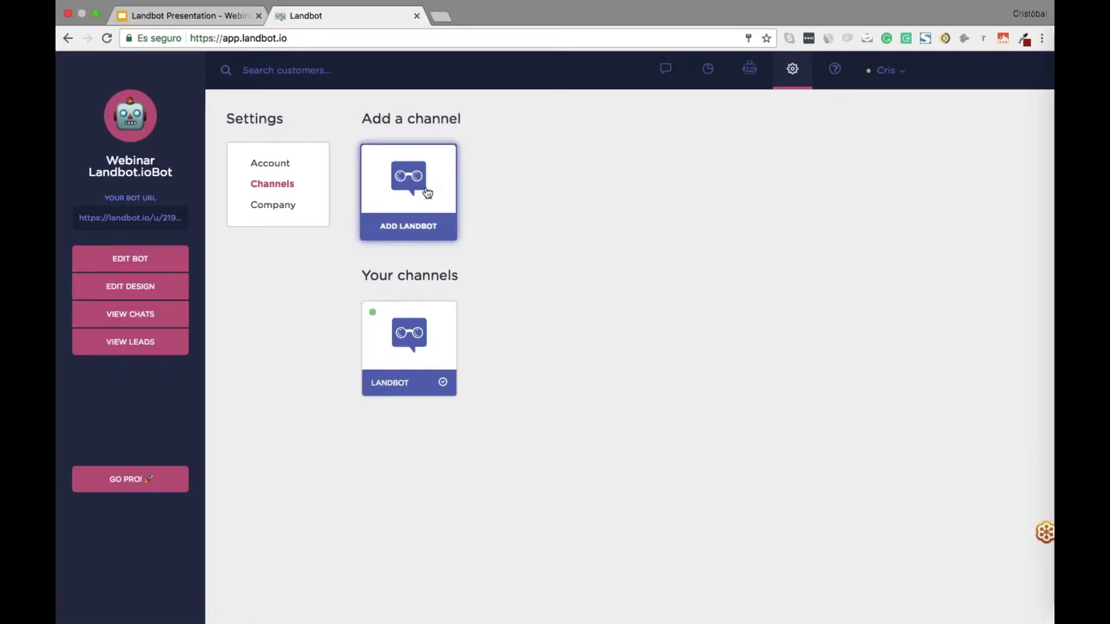
pyautogui.click(745, 85)
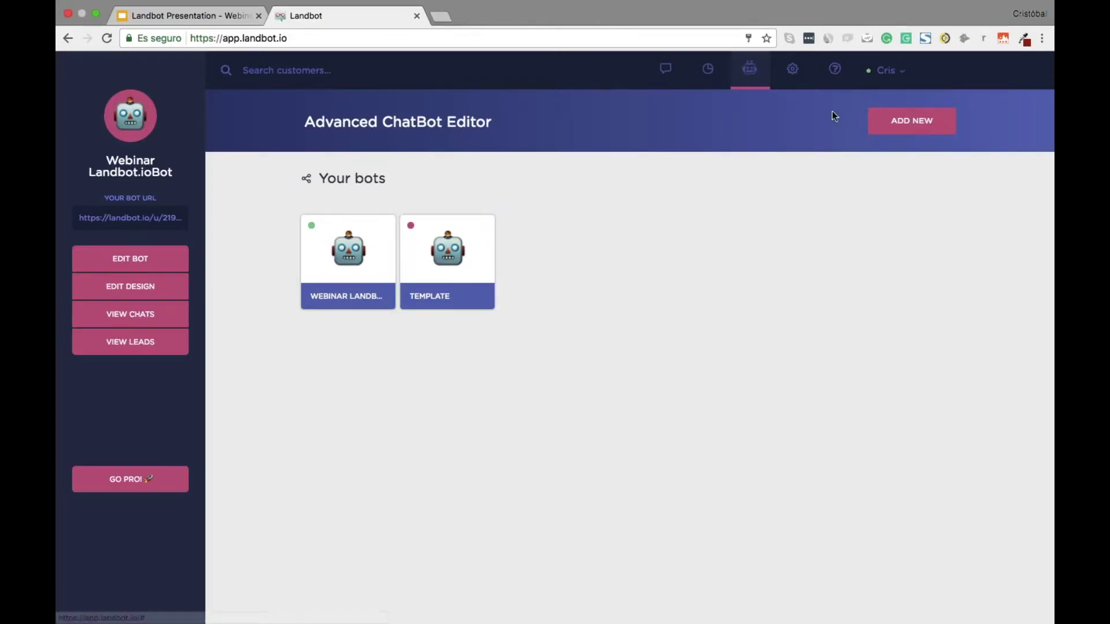
pyautogui.click(787, 74)
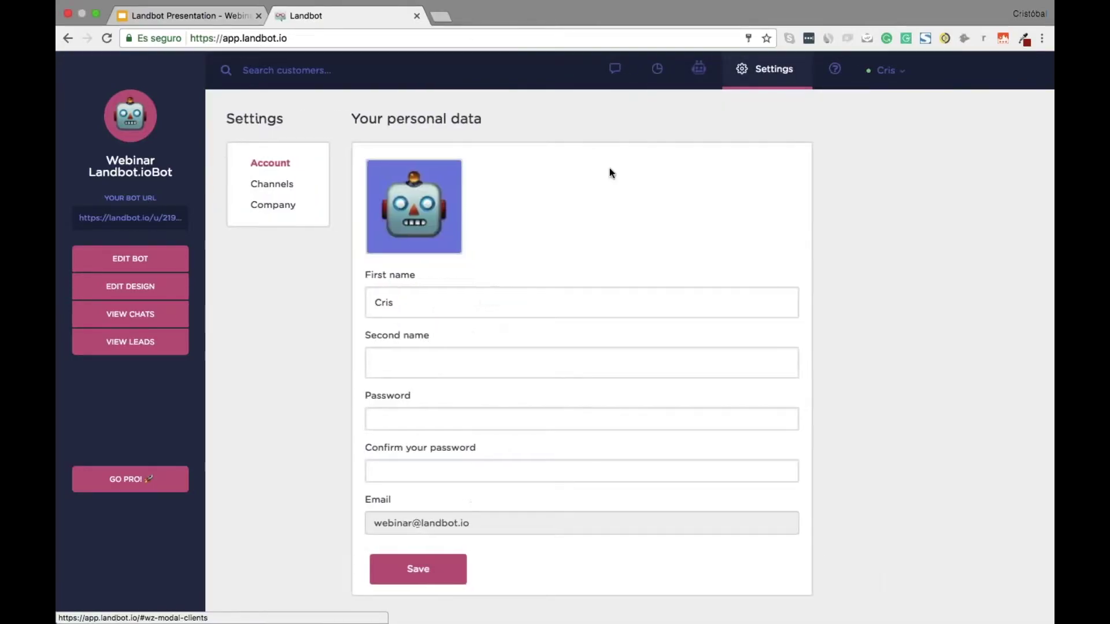
pyautogui.click(299, 188)
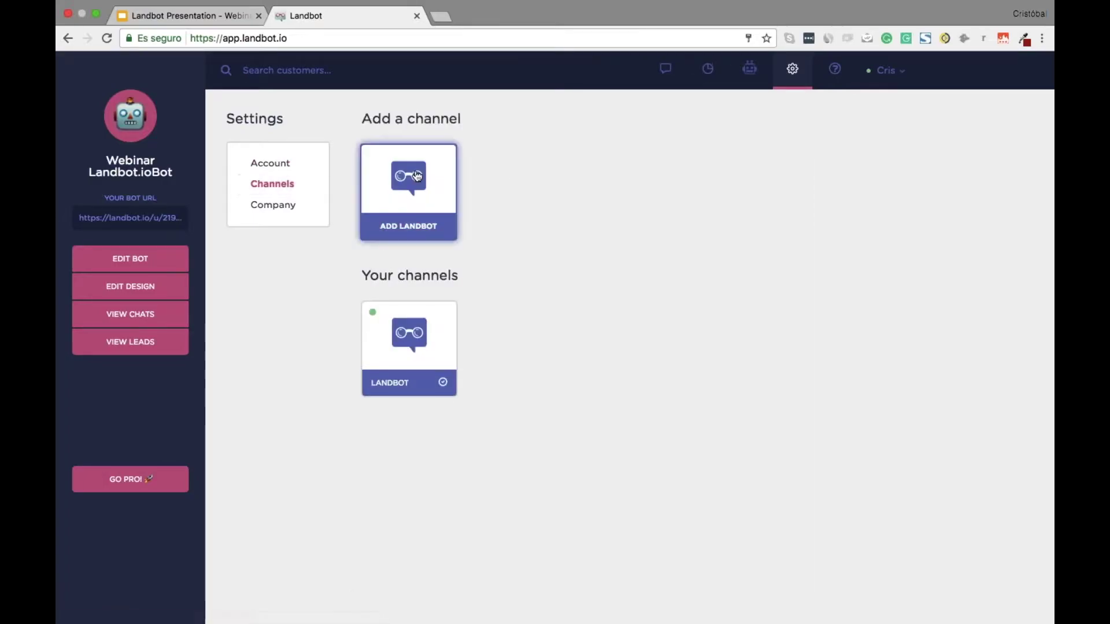
pyautogui.click(422, 182)
# Replace the default channel name with 'WEBINAR first Landbot'
pyautogui.doubleClick(478, 179)
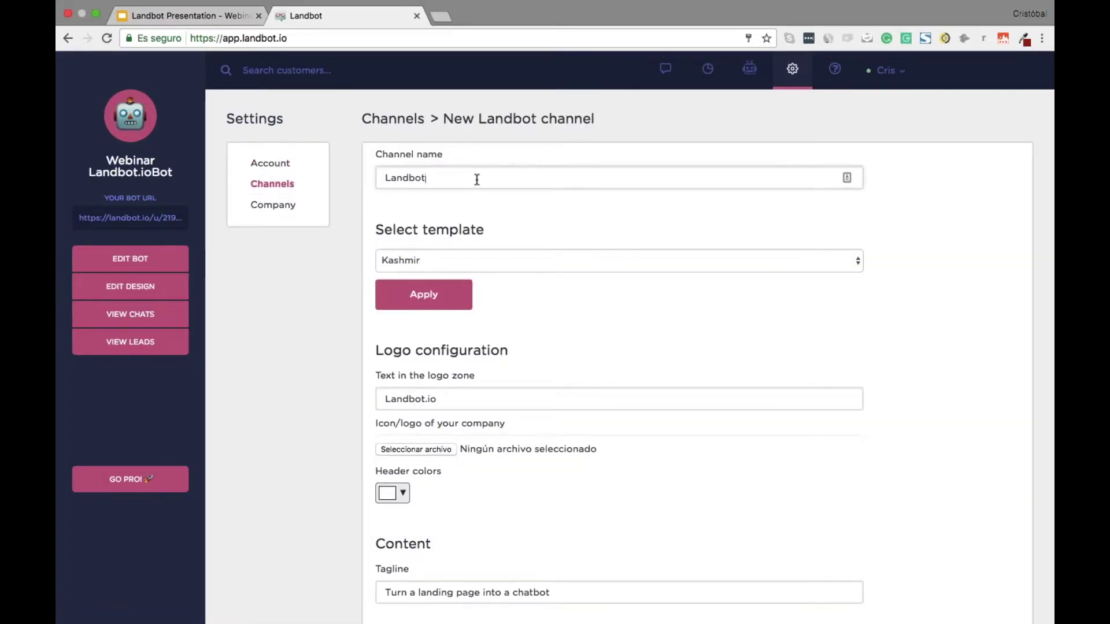
pyautogui.write('W')
pyautogui.press('BackSpace')
pyautogui.write('WEB')
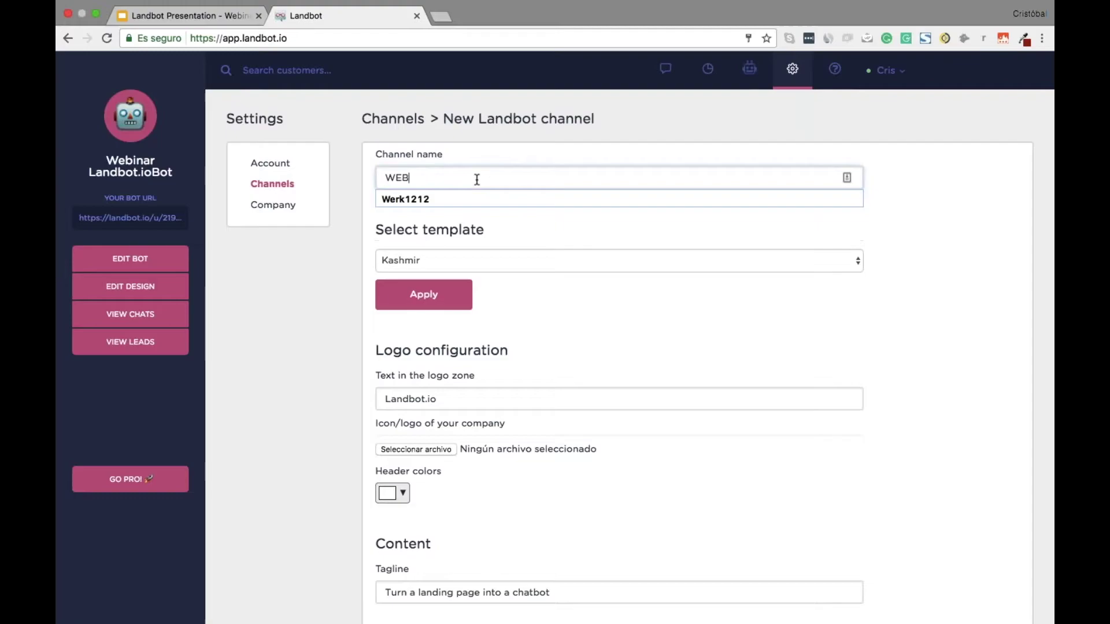
pyautogui.write('INAR first Landbot')
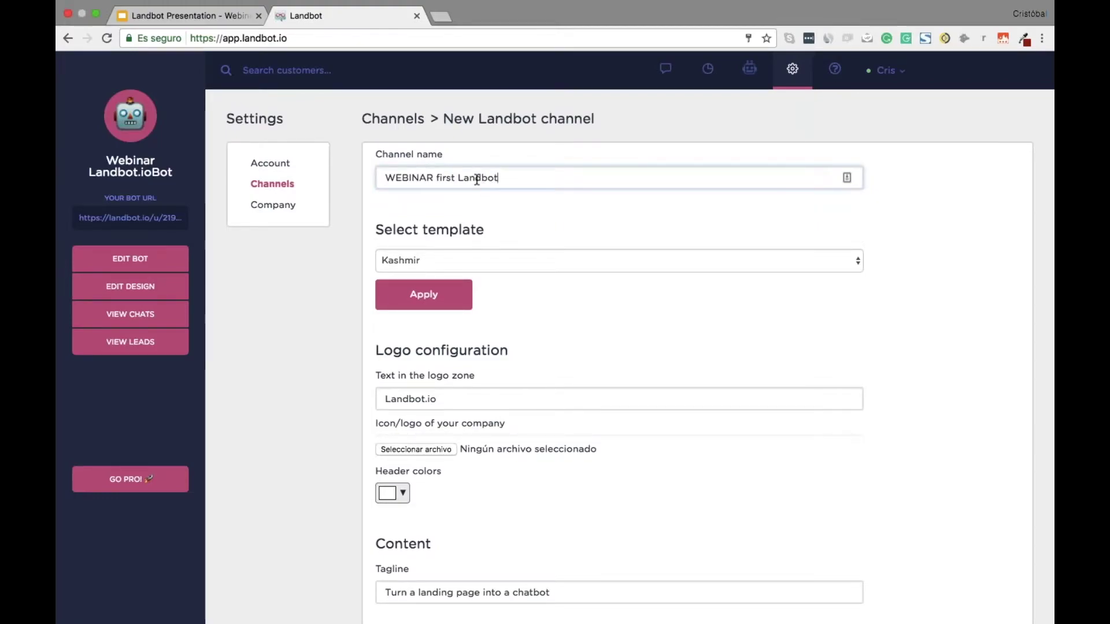
pyautogui.scroll(-4, 581, 276)
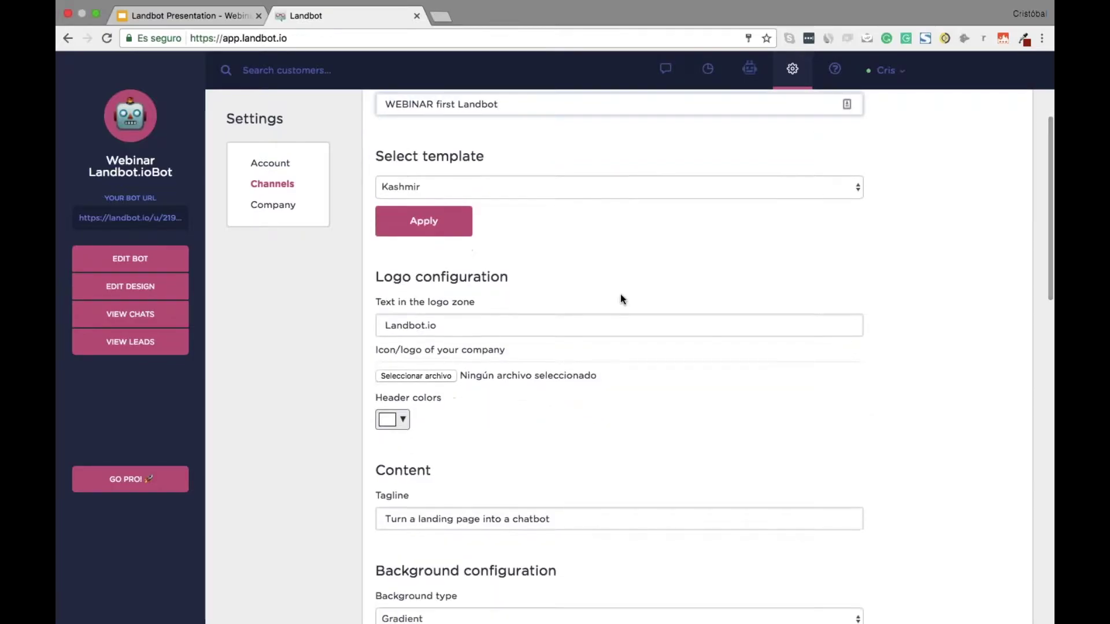
pyautogui.scroll(-1, 516, 181)
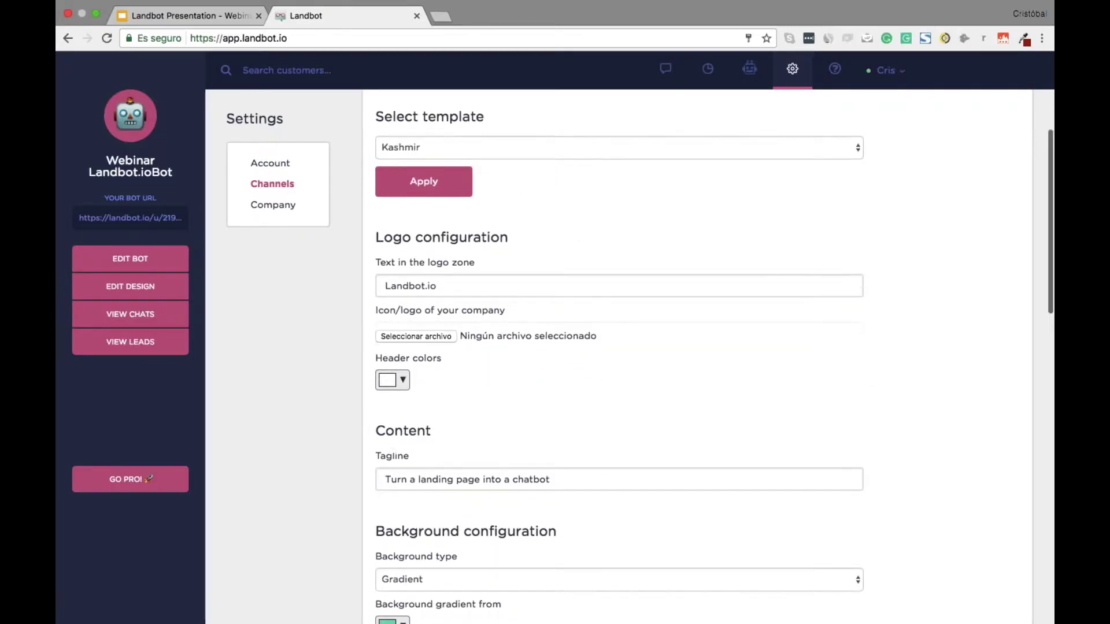
pyautogui.scroll(-15, 618, 358)
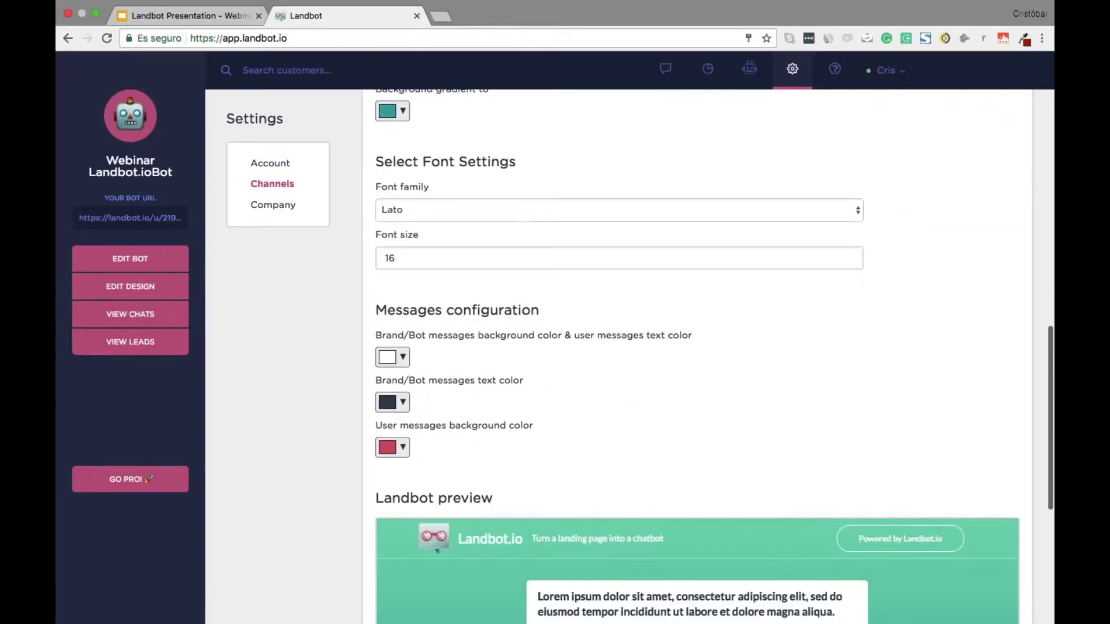
pyautogui.scroll(-3, 751, 422)
pyautogui.scroll(6, 752, 422)
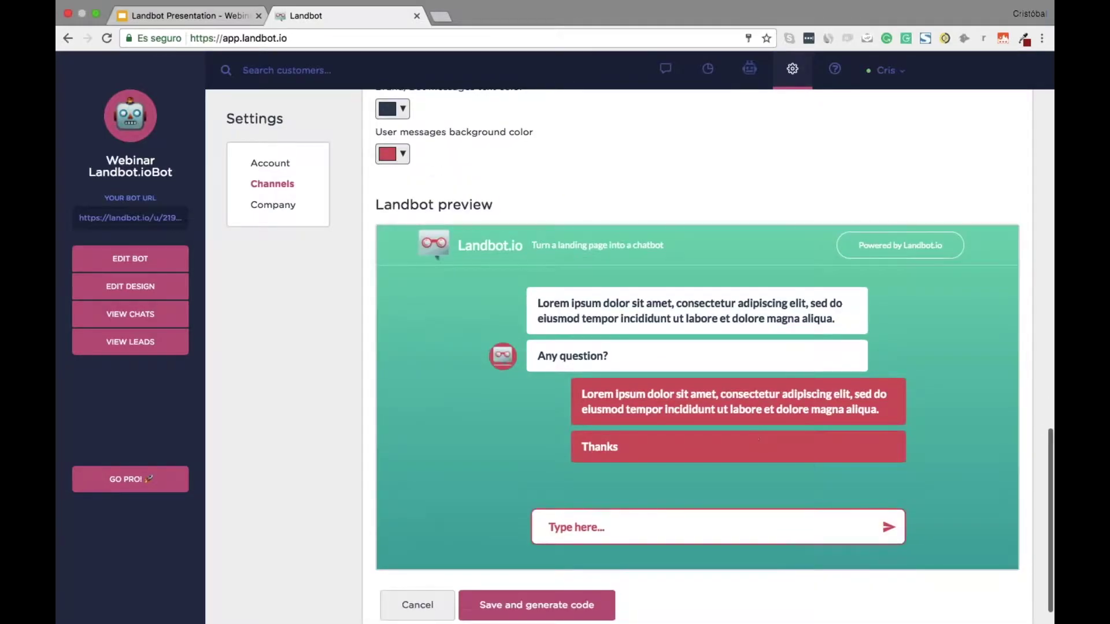
pyautogui.scroll(10, 693, 358)
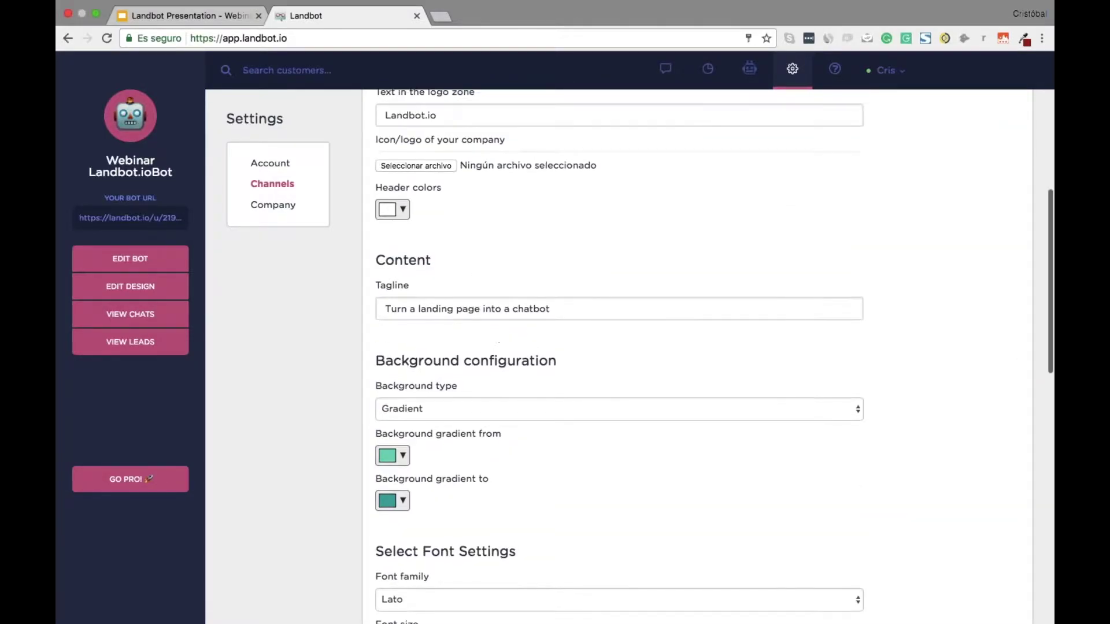
pyautogui.scroll(1, 454, 209)
# Change the logo text to 'Webinar Test' and the tagline to 'Let's create conversational experiences'
pyautogui.tripleClick(455, 210)
pyautogui.write('W')
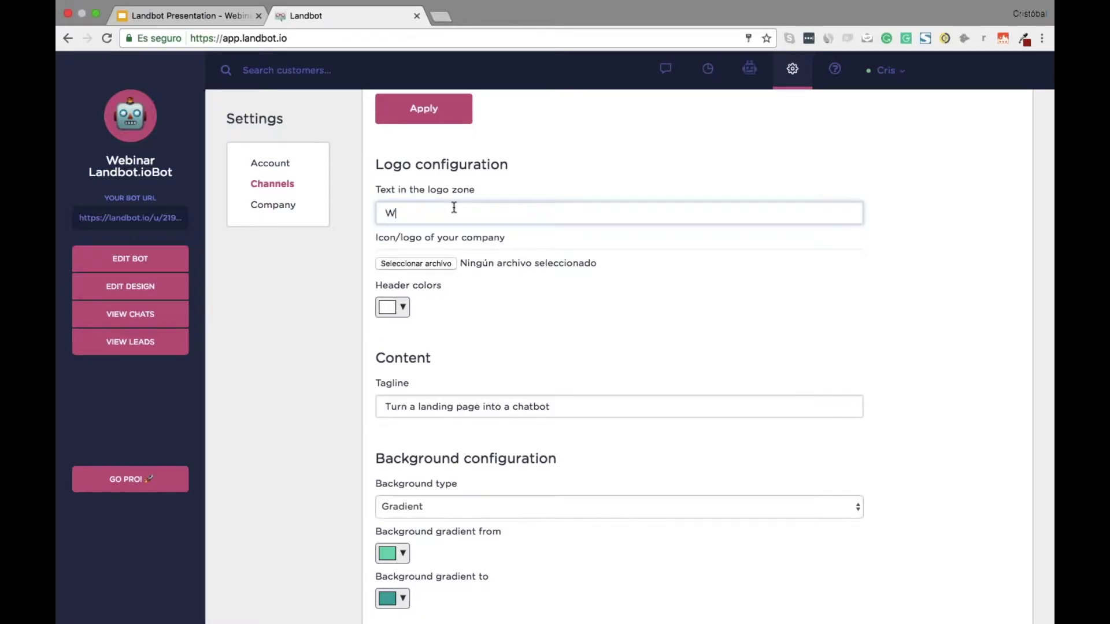
pyautogui.write('ebinar Test')
pyautogui.press('Return')
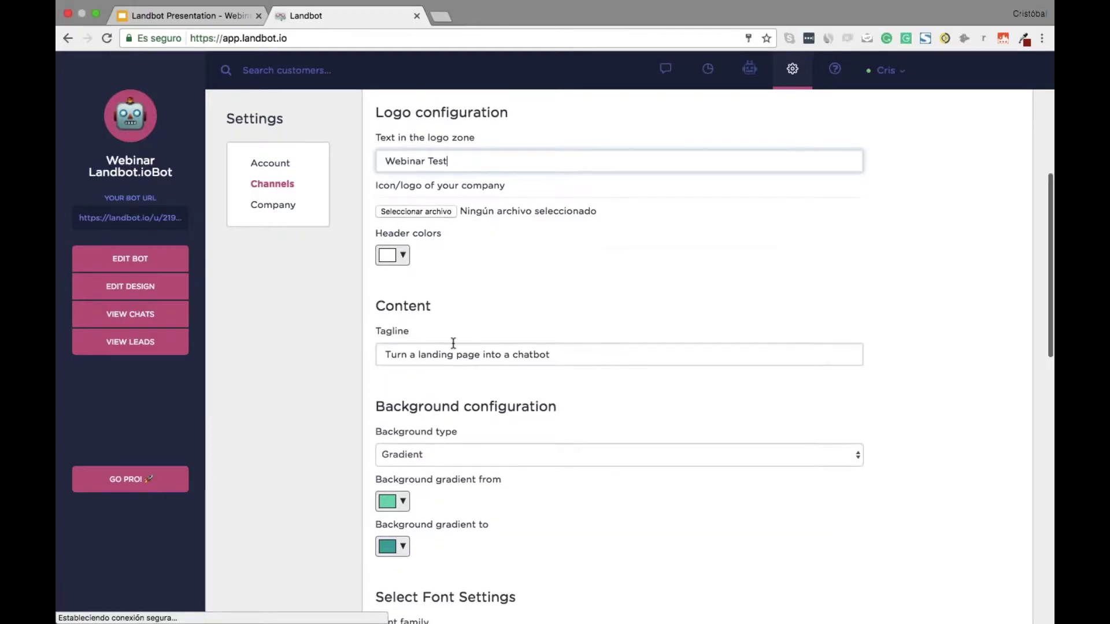
pyautogui.tripleClick(397, 354)
pyautogui.write('L')
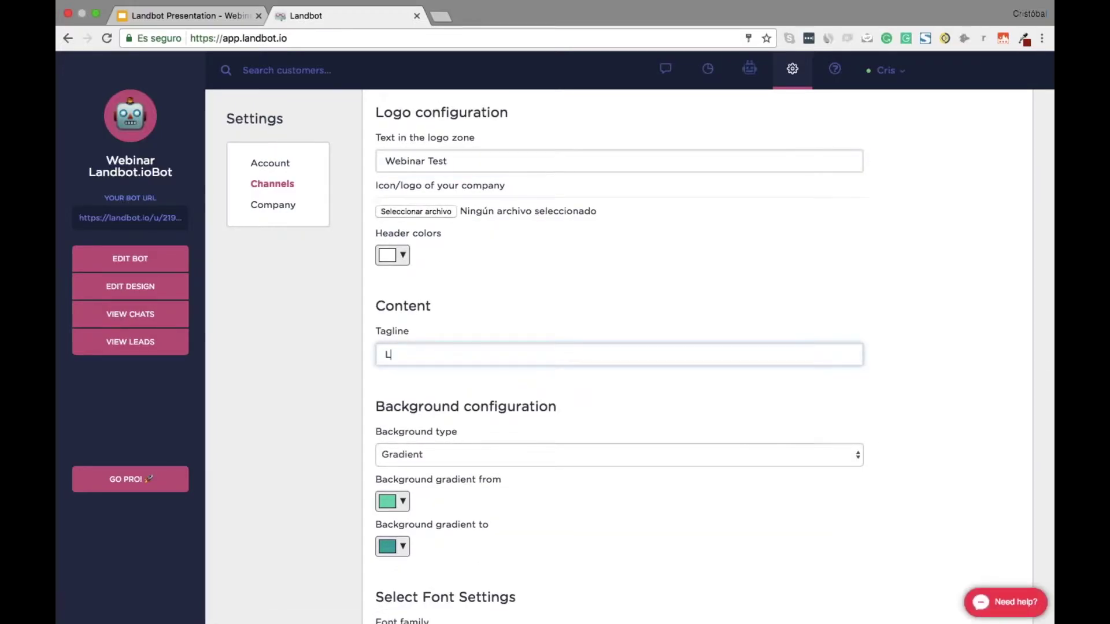
pyautogui.write("et's create c")
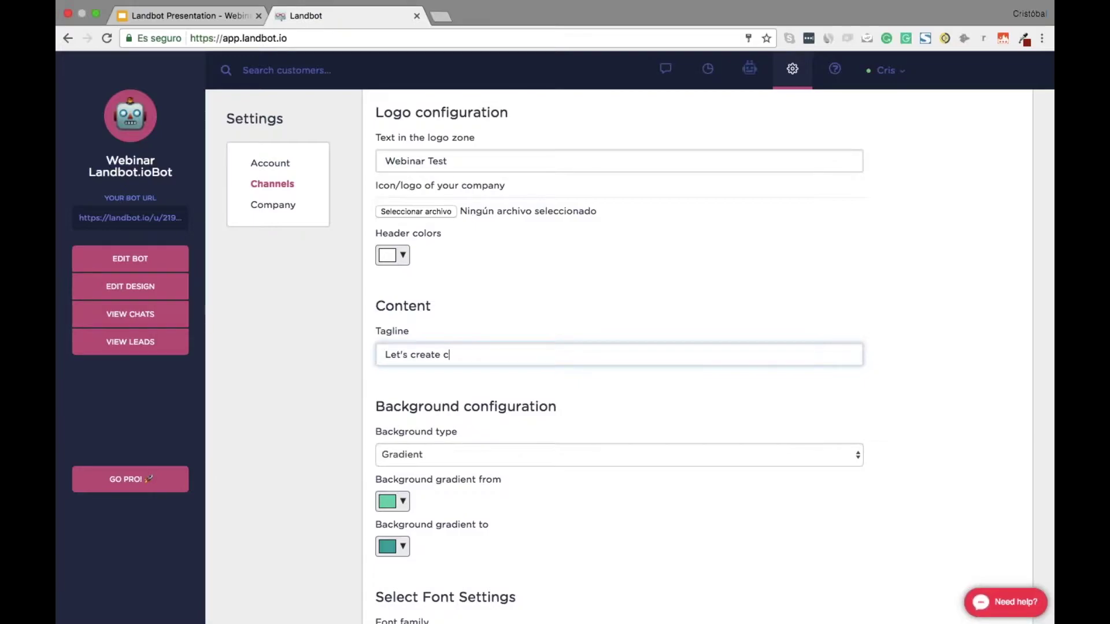
pyautogui.write('onversational experiences')
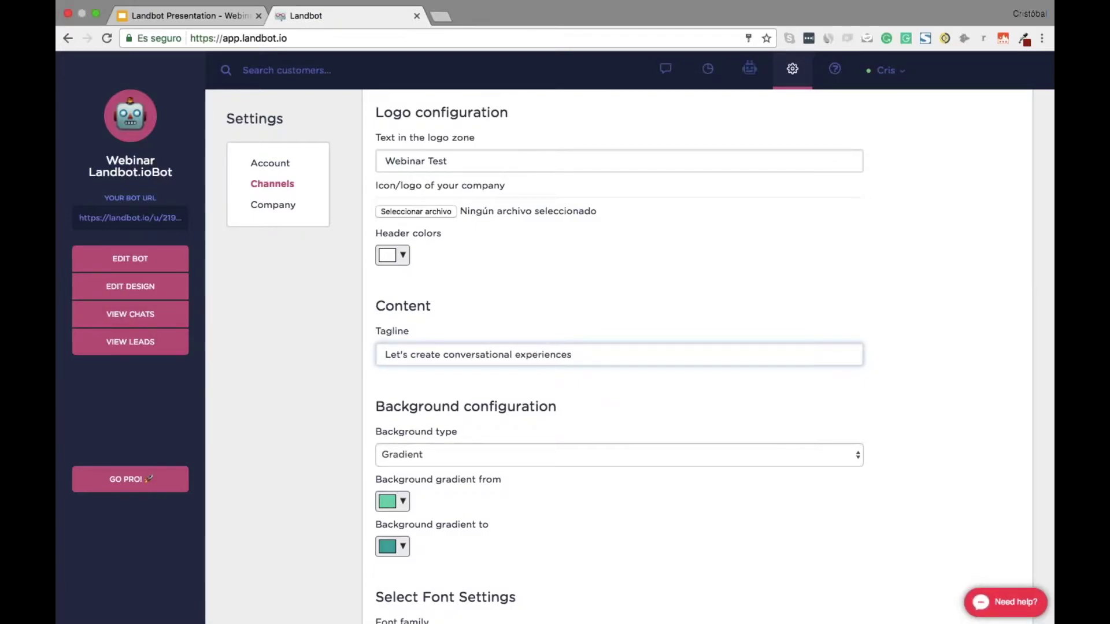
# Set the header colour to teal #0bb094
pyautogui.click(400, 258)
pyautogui.click(493, 318)
pyautogui.click(460, 292)
pyautogui.moveTo(459, 292)
pyautogui.mouseDown()
pyautogui.moveTo(468, 278)
pyautogui.moveTo(471, 302)
pyautogui.mouseUp()
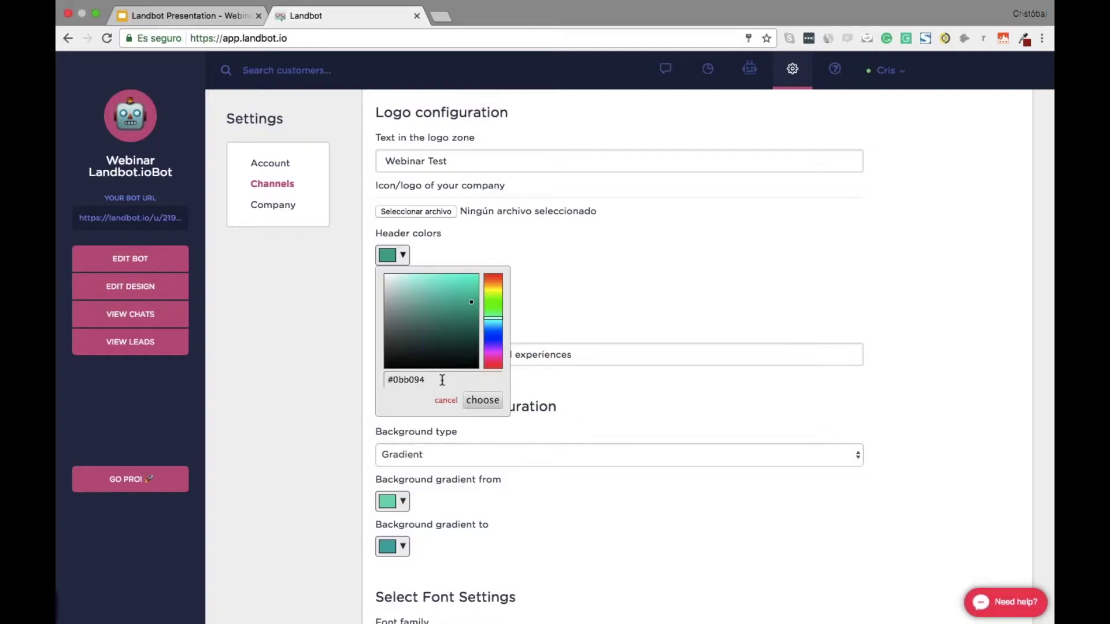
pyautogui.tripleClick(442, 380)
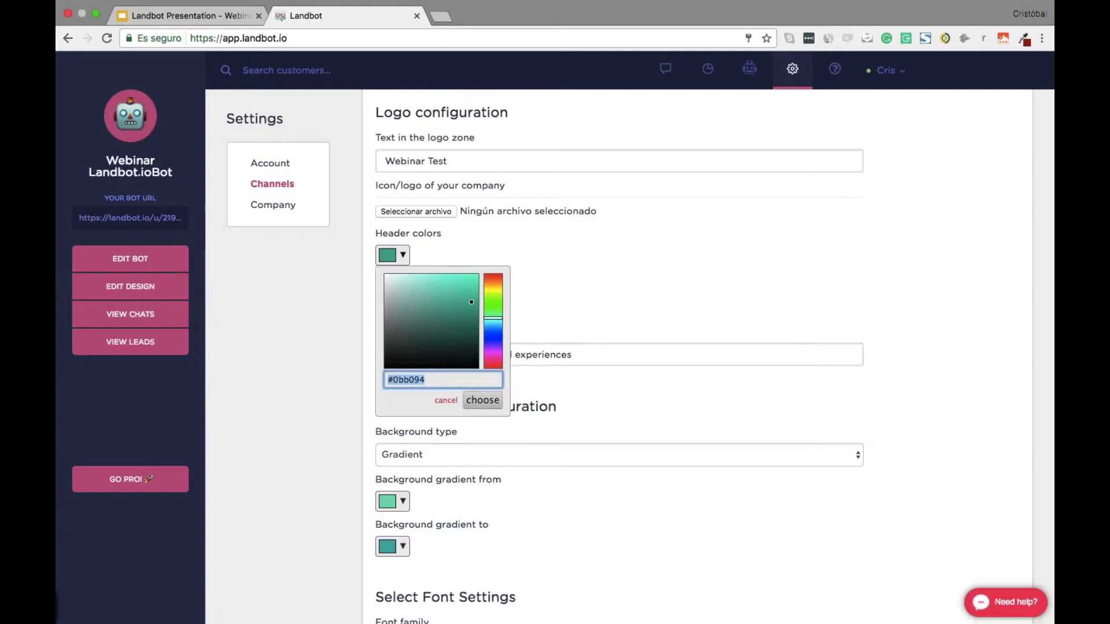
pyautogui.click(483, 400)
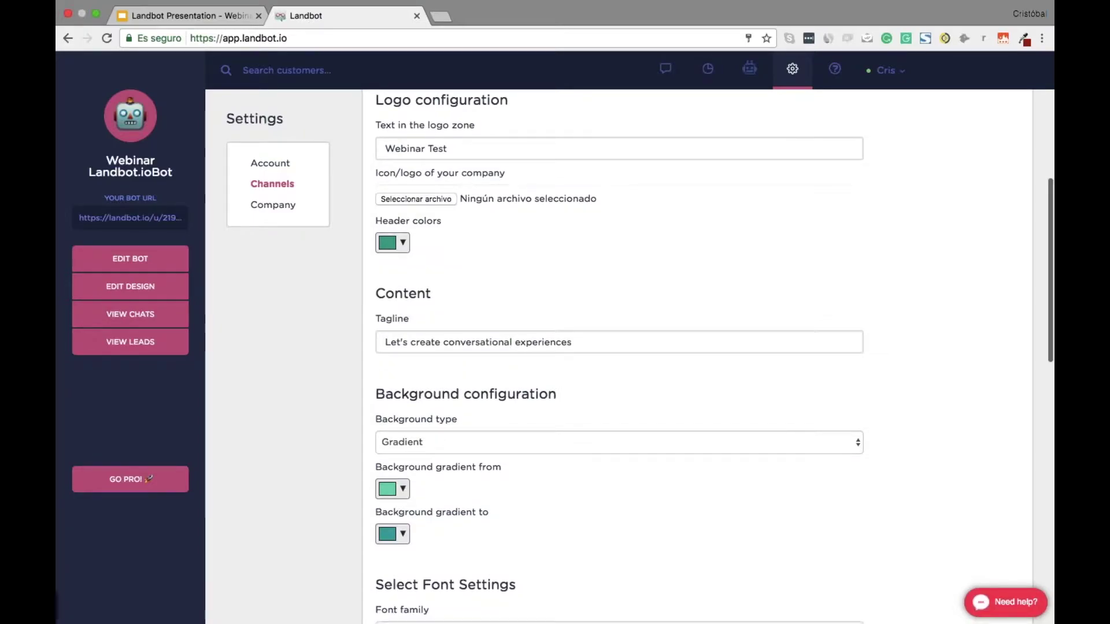
# Use the image rucksack-magazine-204702.jpg as the channel background instead of a gradient
pyautogui.scroll(-3, 524, 345)
pyautogui.click(549, 300)
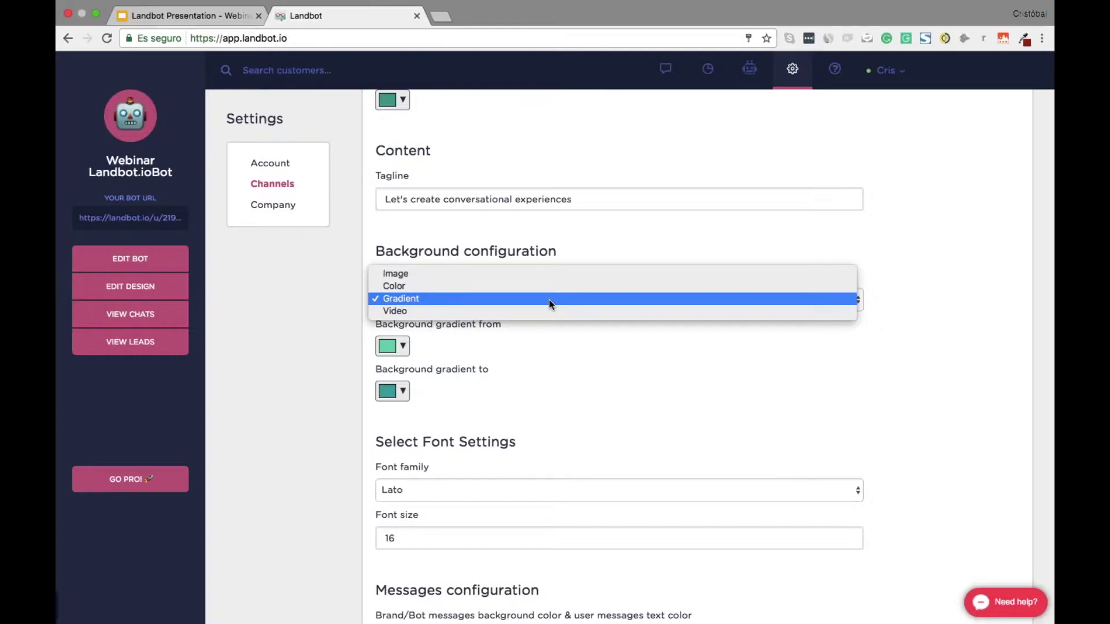
pyautogui.click(460, 299)
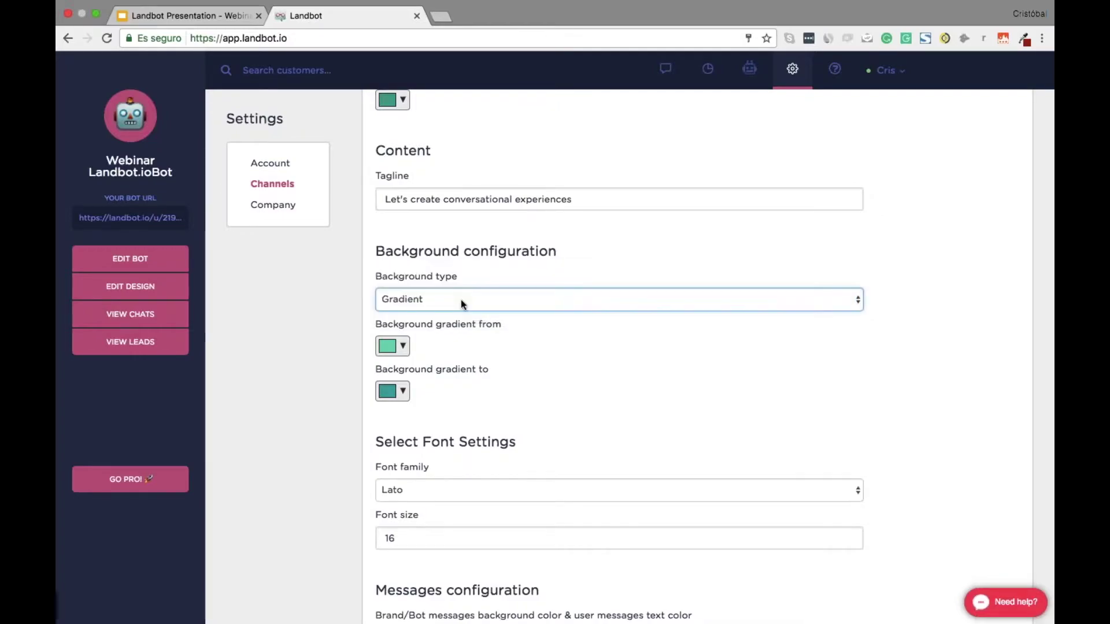
pyautogui.click(569, 333)
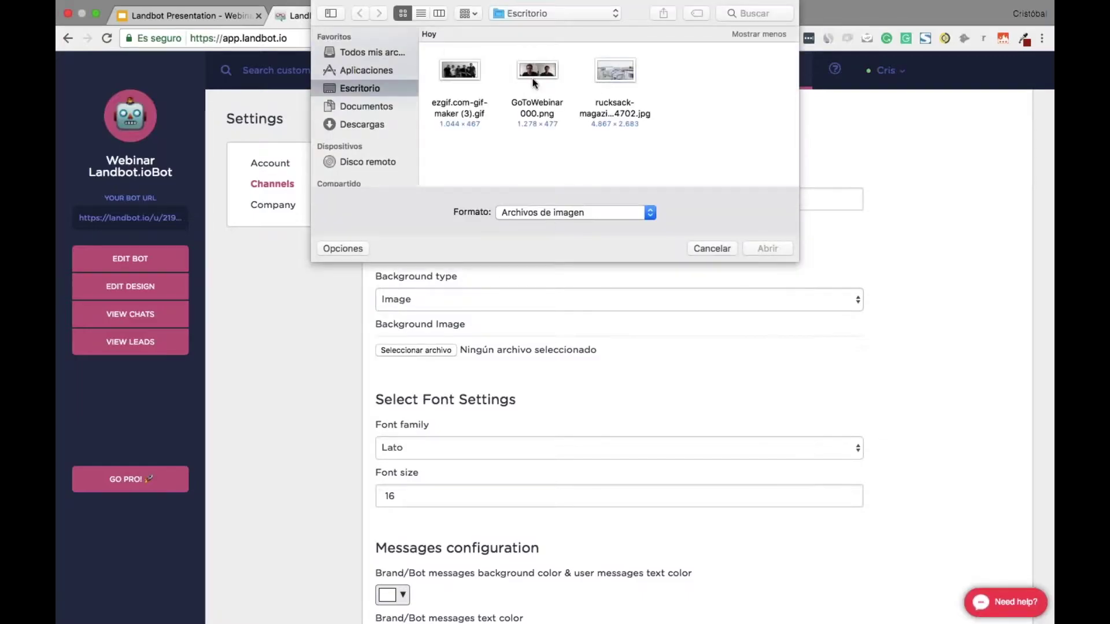
pyautogui.click(626, 73)
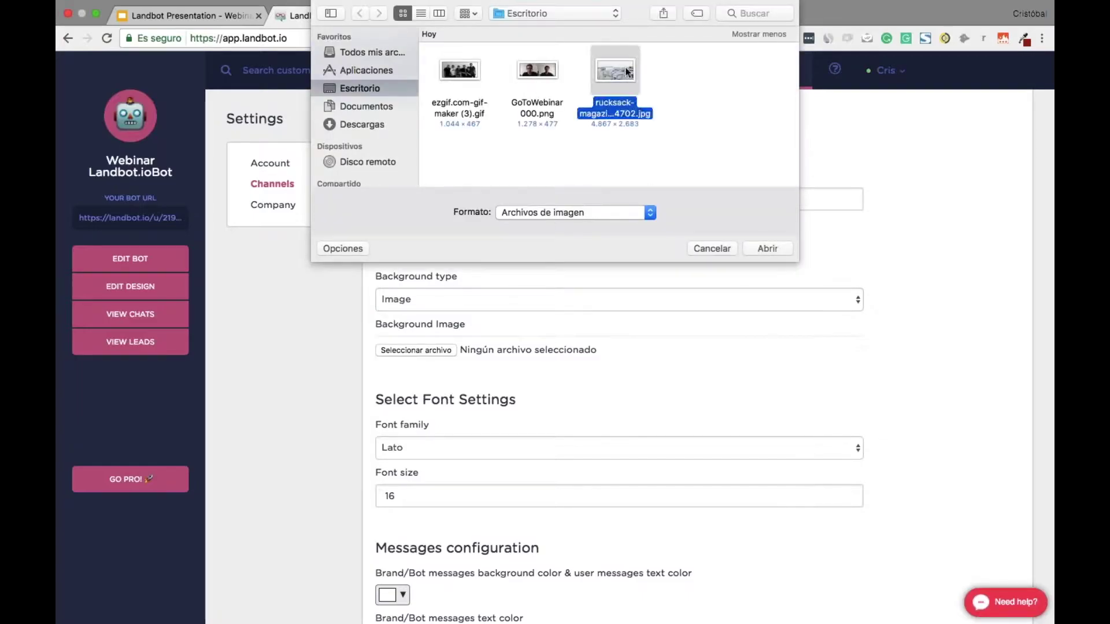
pyautogui.click(775, 248)
# Switch the chat font family from Lato to Roboto
pyautogui.scroll(-5, 696, 451)
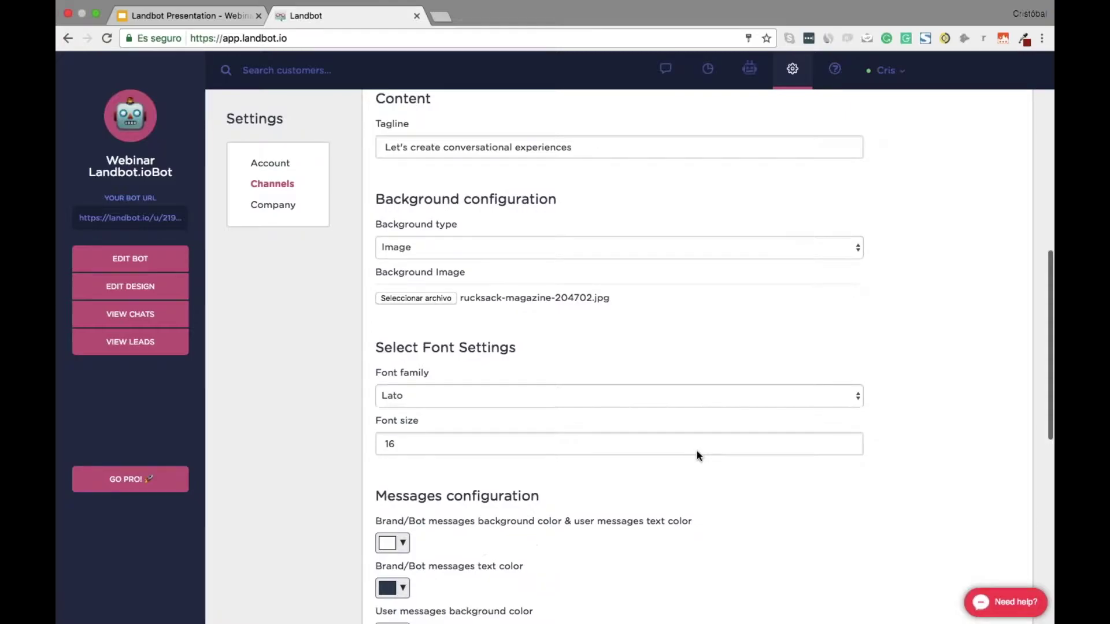
pyautogui.scroll(-5, 696, 451)
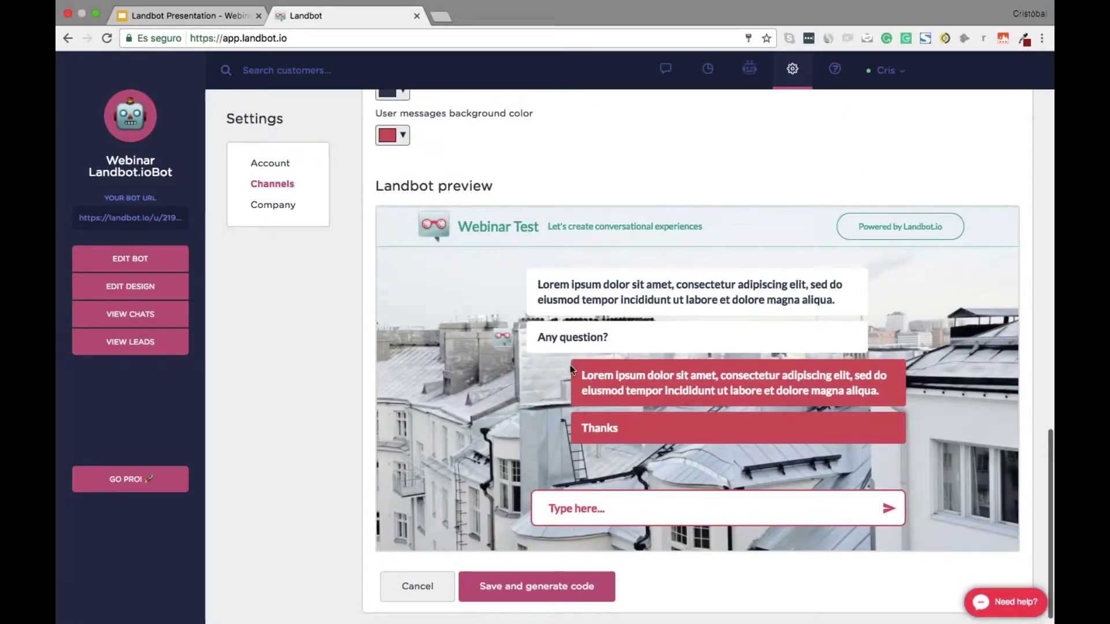
pyautogui.scroll(8, 570, 370)
pyautogui.scroll(-2, 523, 361)
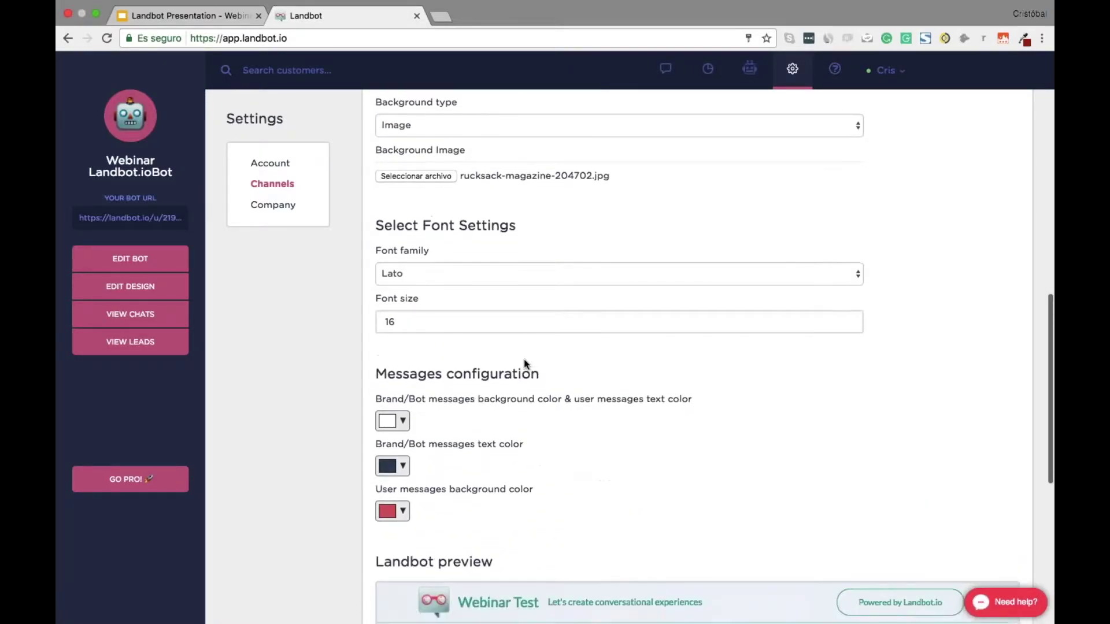
pyautogui.click(475, 271)
pyautogui.click(477, 247)
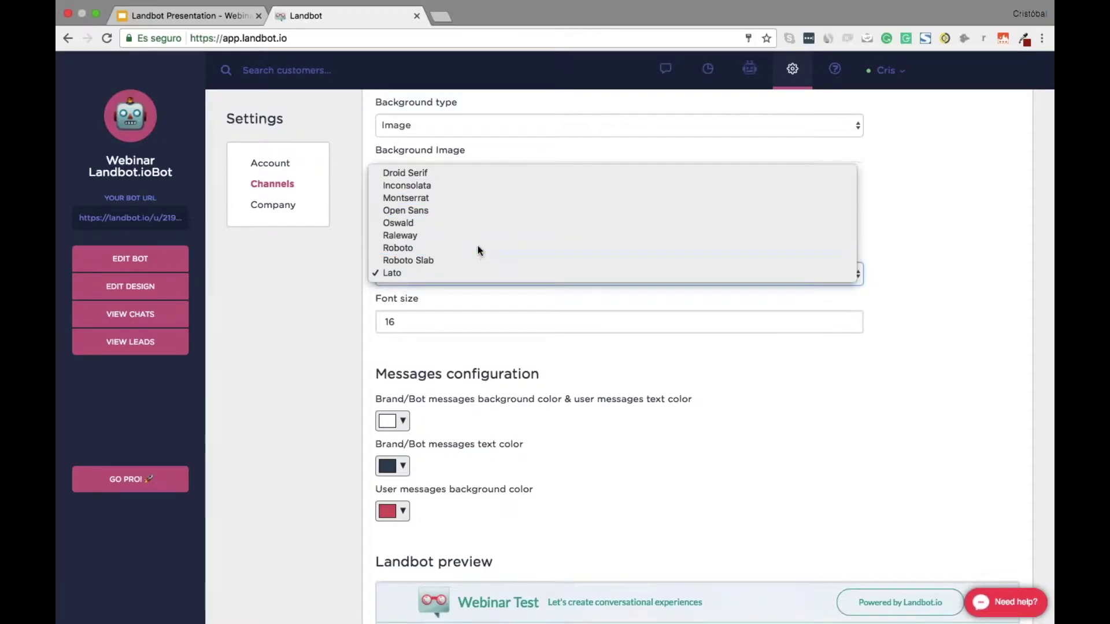
pyautogui.scroll(-5, 465, 324)
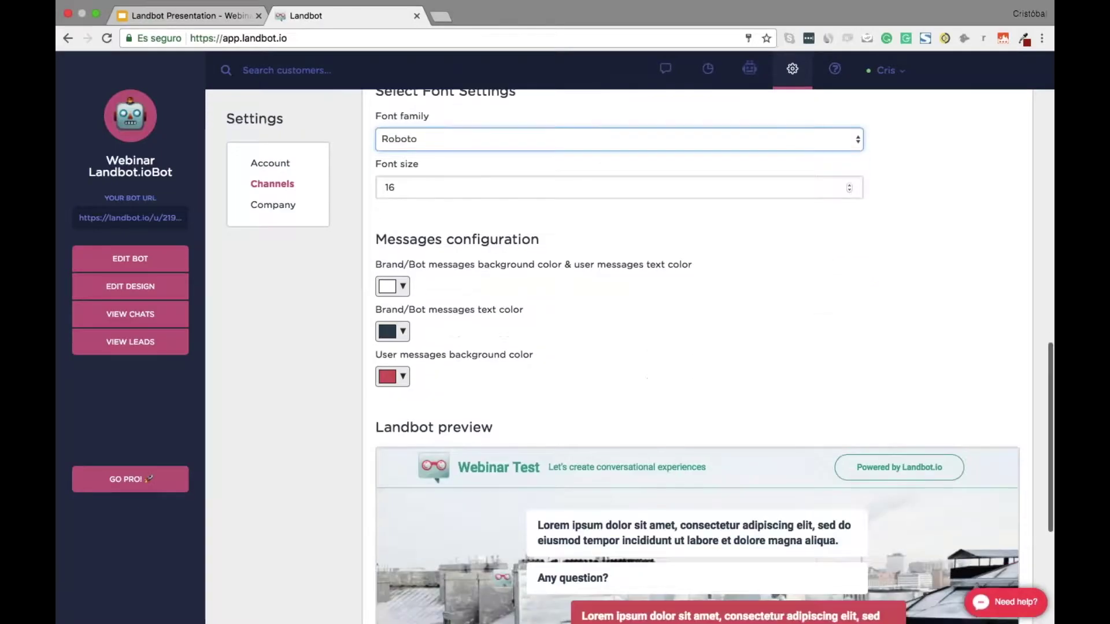
pyautogui.scroll(-5, 409, 293)
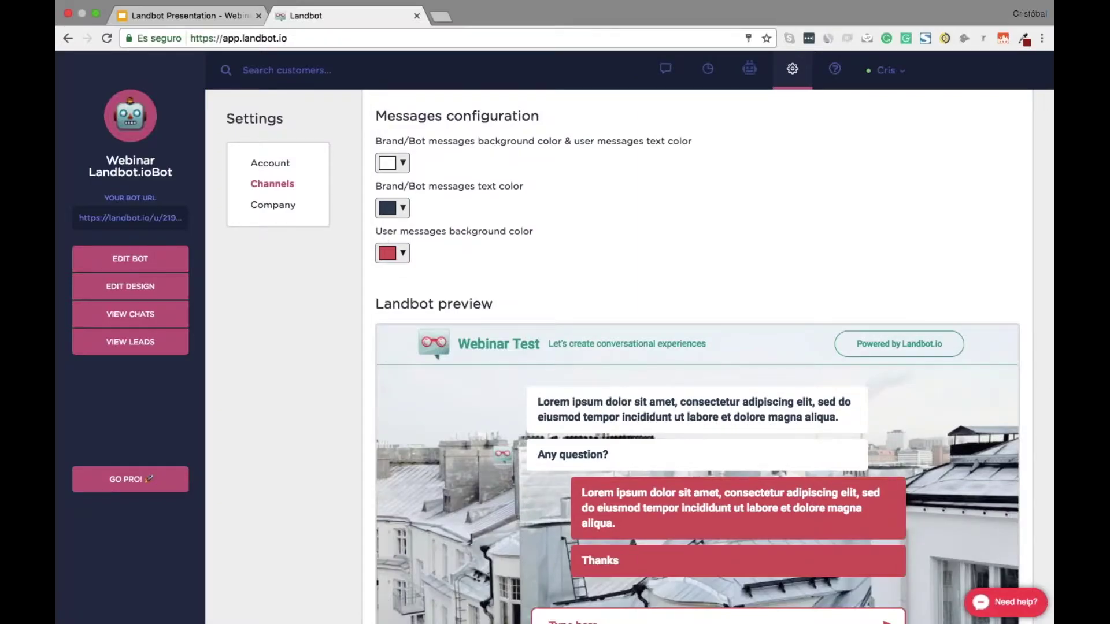
pyautogui.click(403, 253)
# Colour the user message bubbles green #0bb094
pyautogui.click(448, 377)
pyautogui.press('super+a')
pyautogui.write('#0bb094')
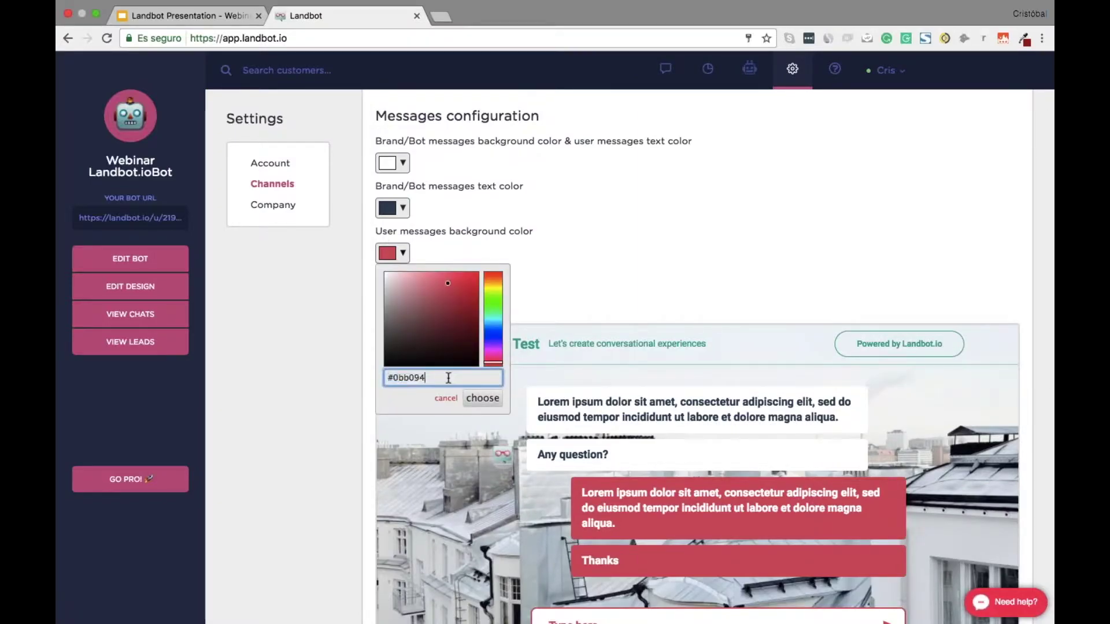
pyautogui.press('Return')
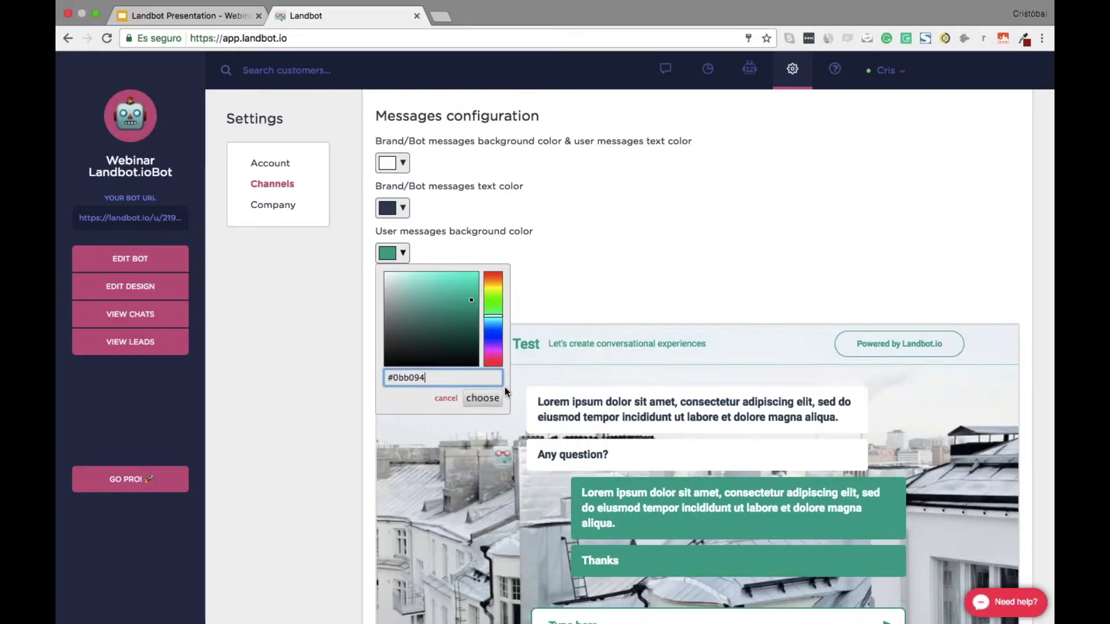
pyautogui.click(483, 398)
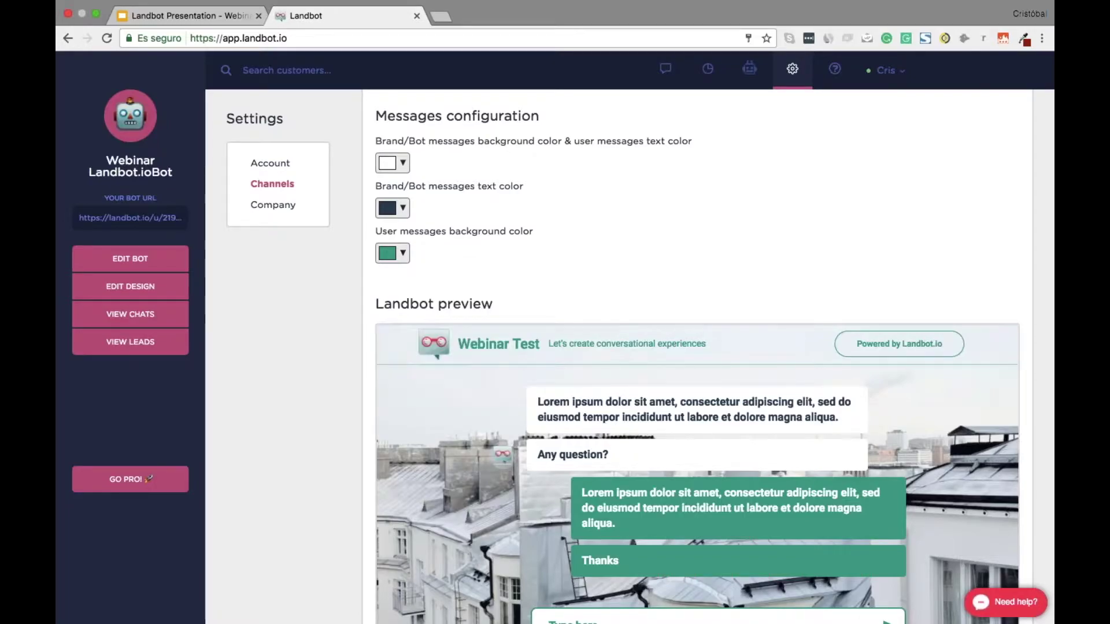
# Save the channel settings and generate its code
pyautogui.scroll(-2, 490, 398)
pyautogui.scroll(-2, 490, 399)
pyautogui.scroll(3, 615, 397)
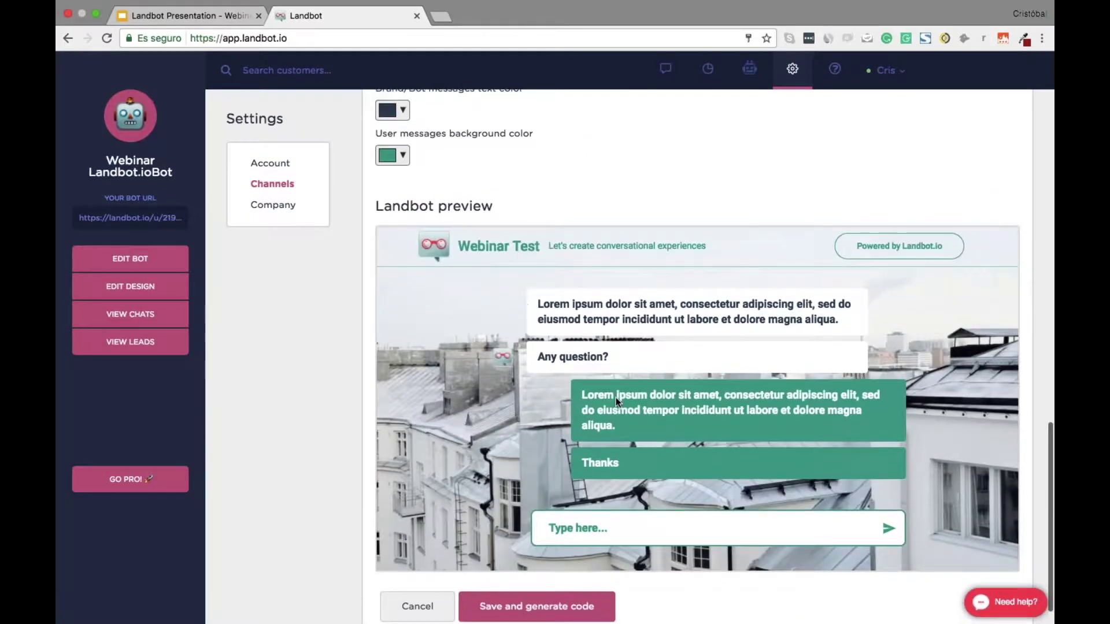
pyautogui.scroll(-3, 616, 397)
pyautogui.click(555, 578)
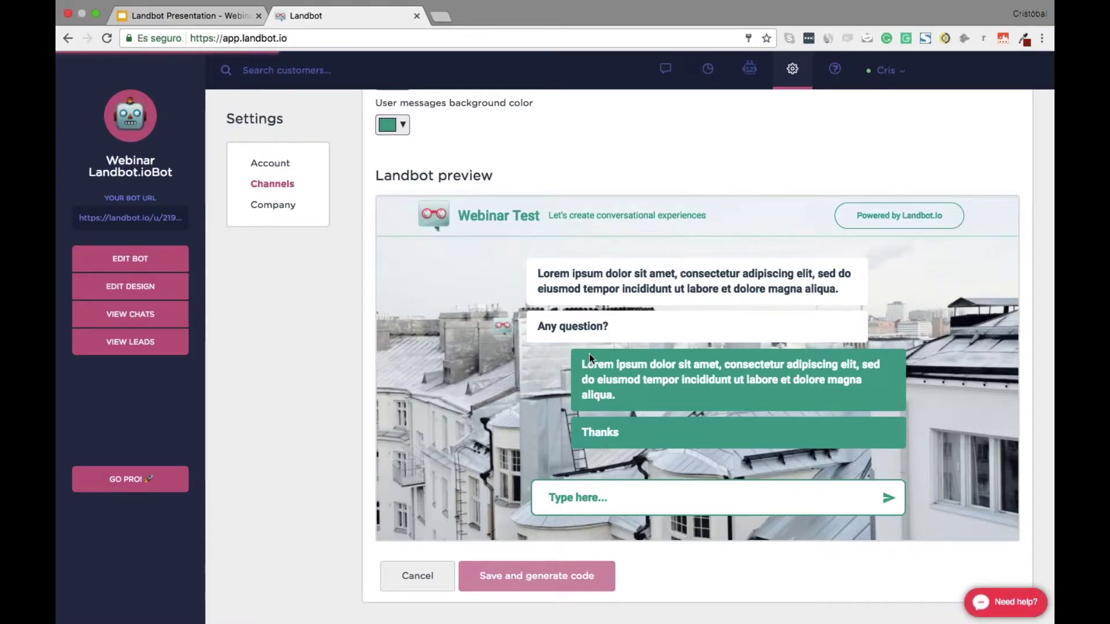
# Copy the new channel's Default URL
pyautogui.scroll(-15, 589, 354)
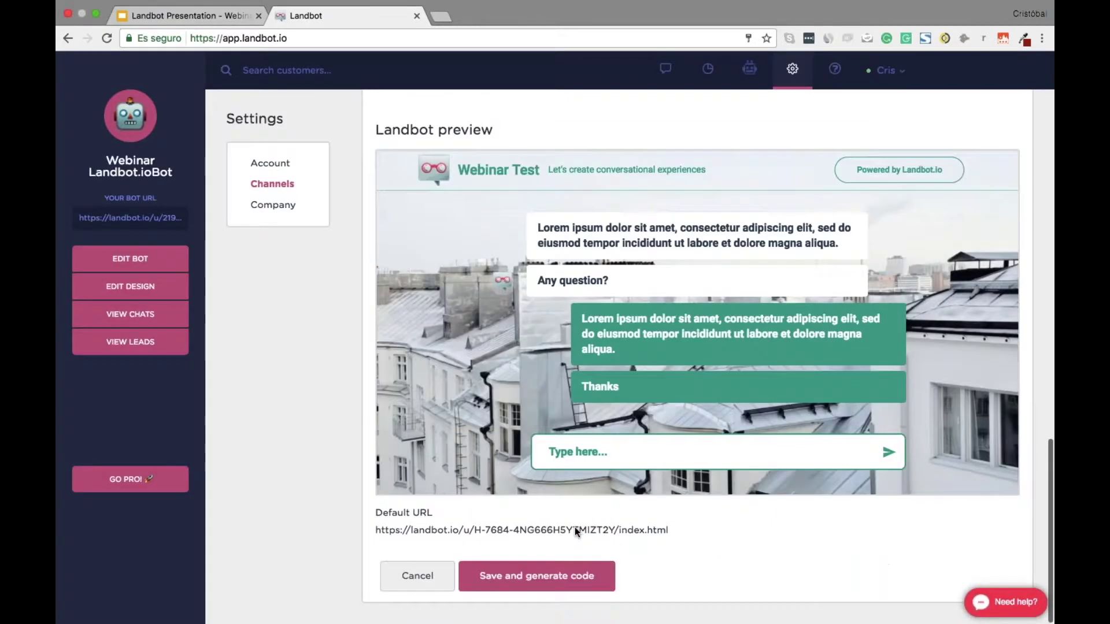
pyautogui.moveTo(409, 525); pyautogui.dragTo(668, 530)
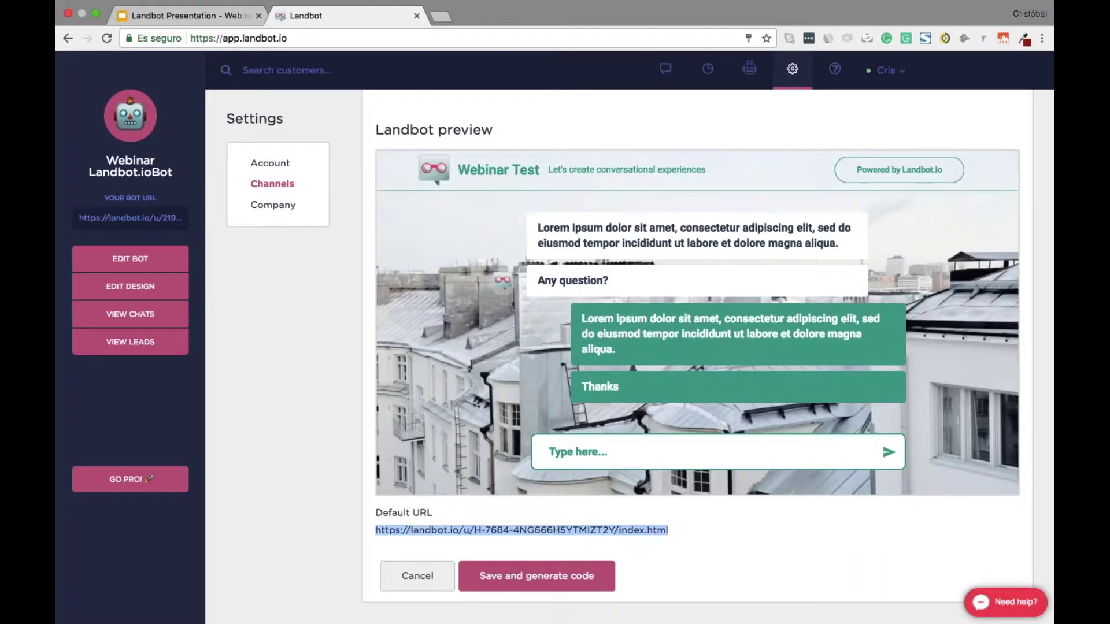
pyautogui.rightClick(550, 527)
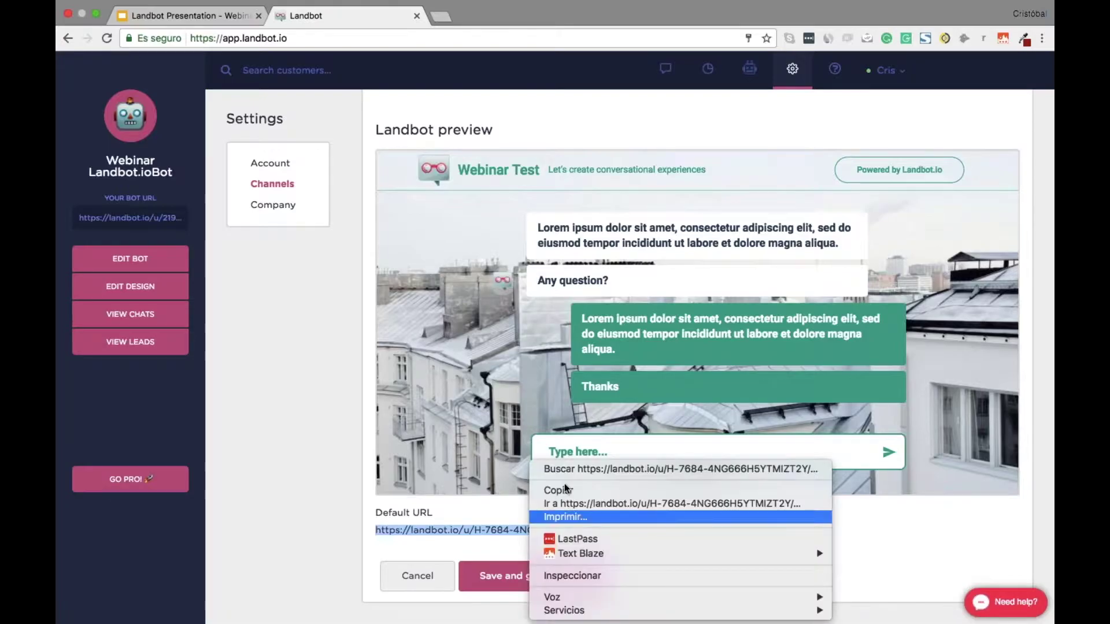
pyautogui.click(696, 489)
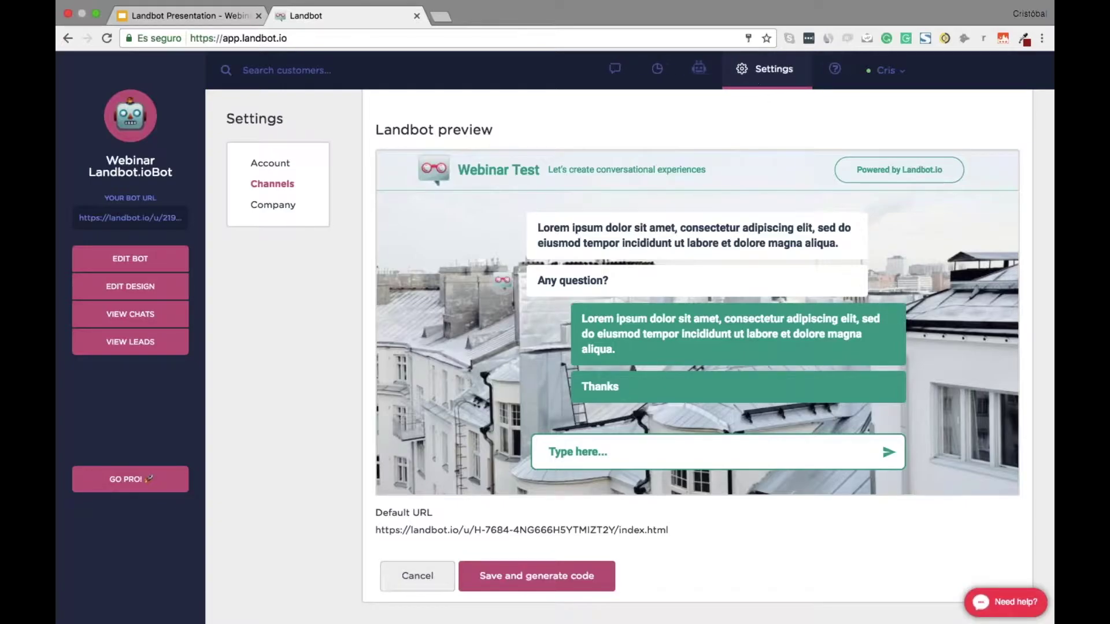
pyautogui.click(263, 165)
# Go through the channel list to the chatbot editor's bot list, then switch to the Evernote script note
pyautogui.click(295, 188)
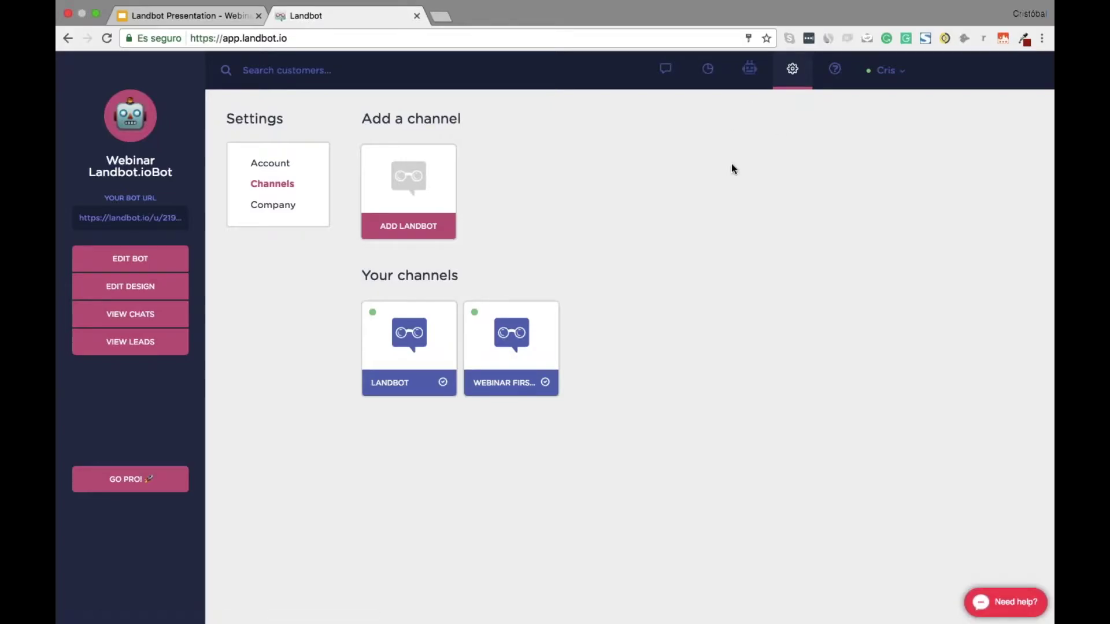
pyautogui.click(749, 68)
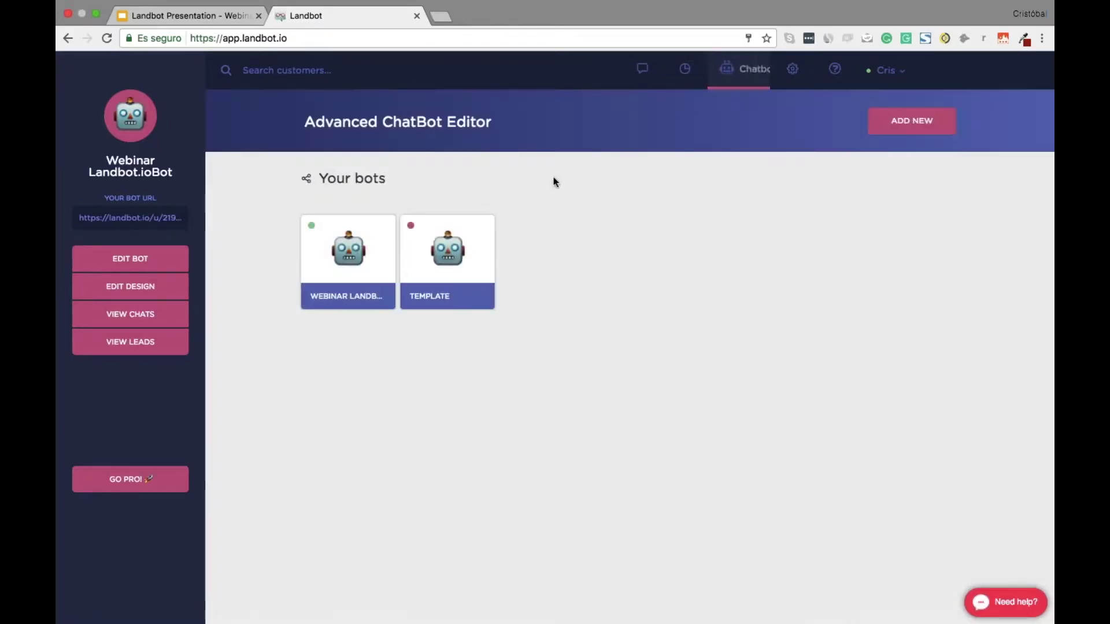
pyautogui.hotkey('ctrl', 'Right')
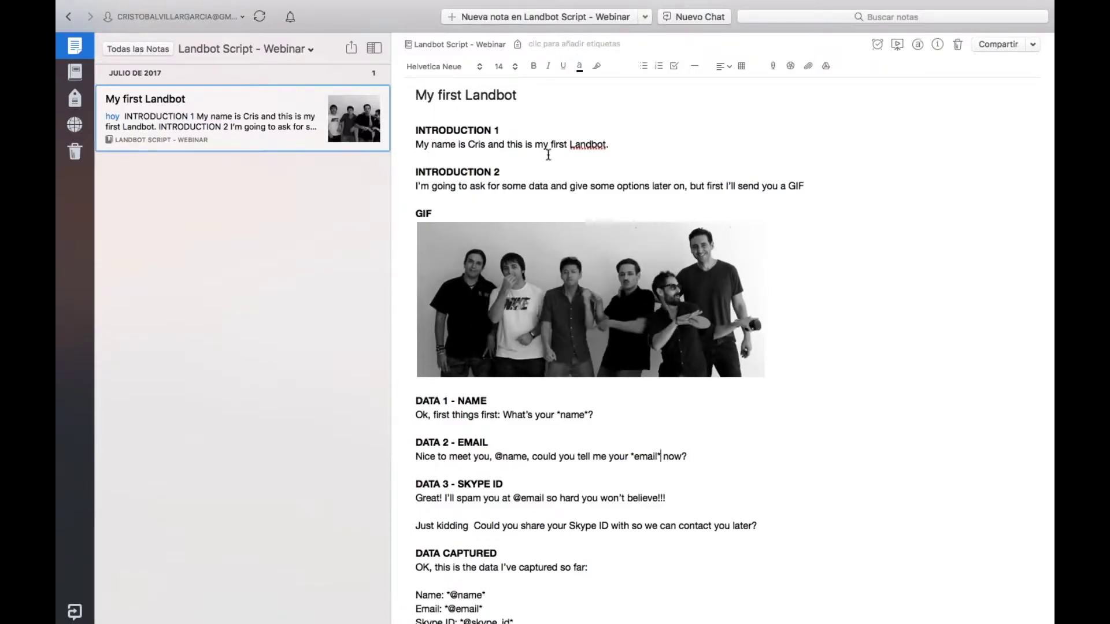
pyautogui.scroll(-5, 548, 155)
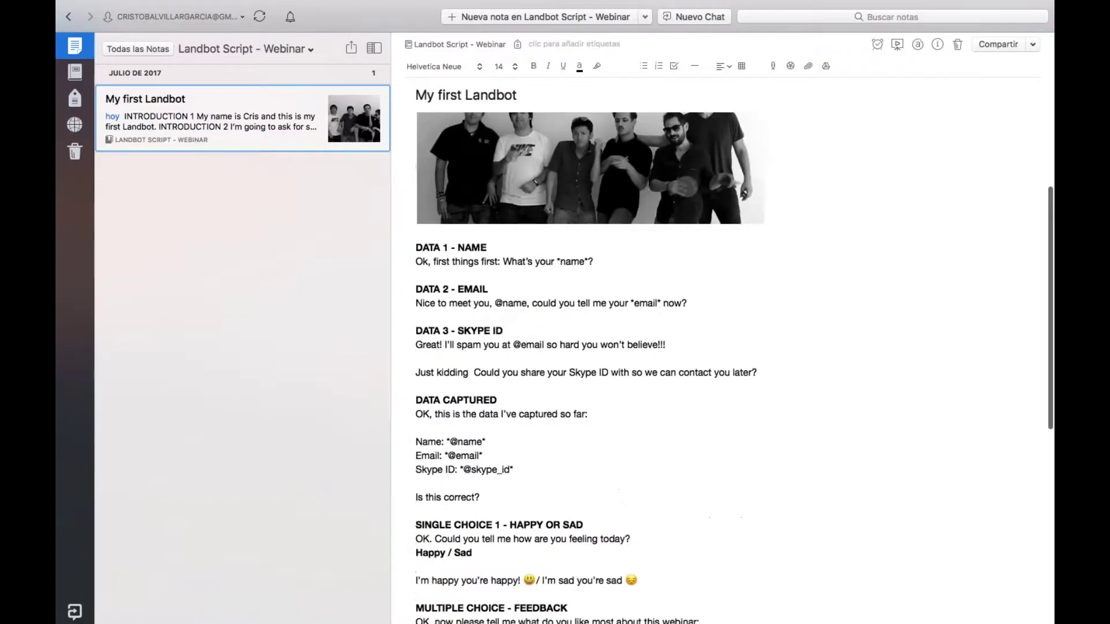
pyautogui.scroll(5, 548, 155)
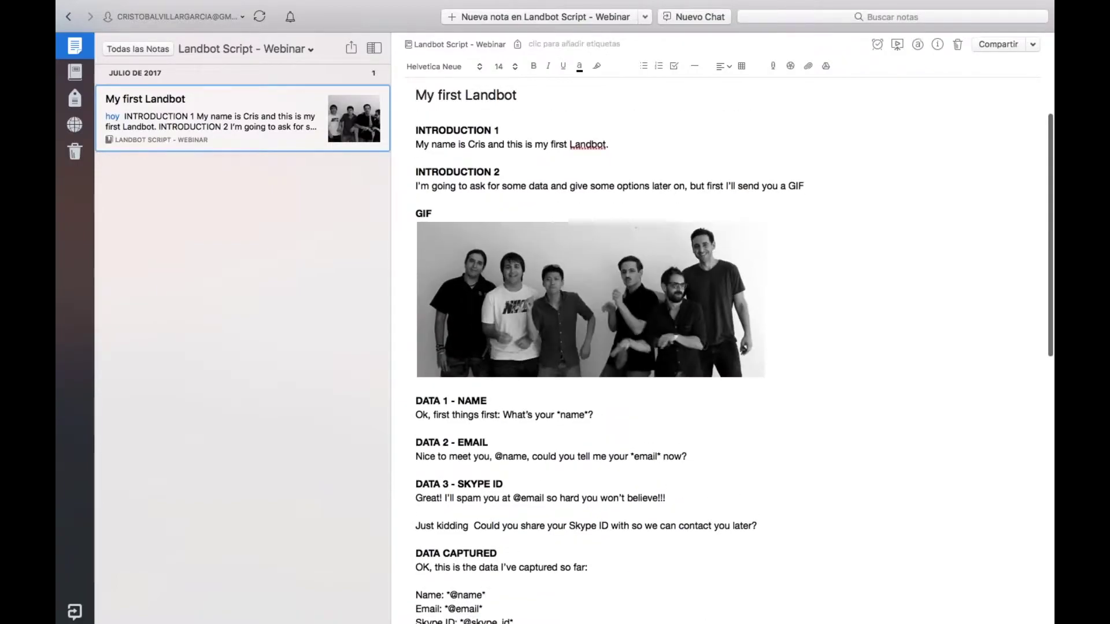
pyautogui.scroll(-1, 711, 588)
pyautogui.scroll(-2, 710, 587)
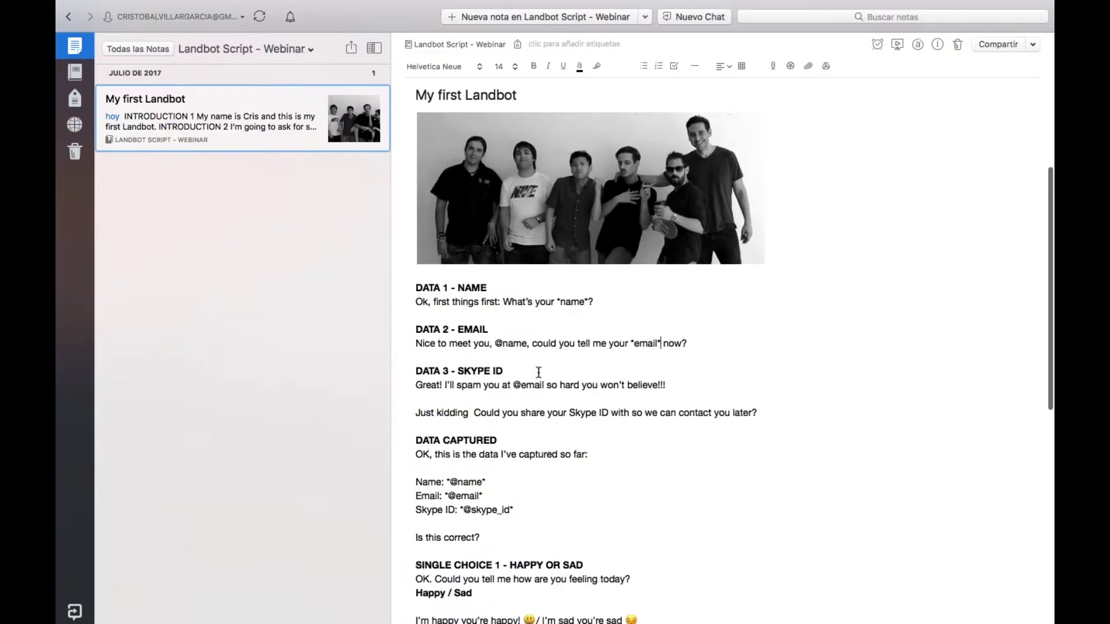
pyautogui.scroll(-3, 560, 407)
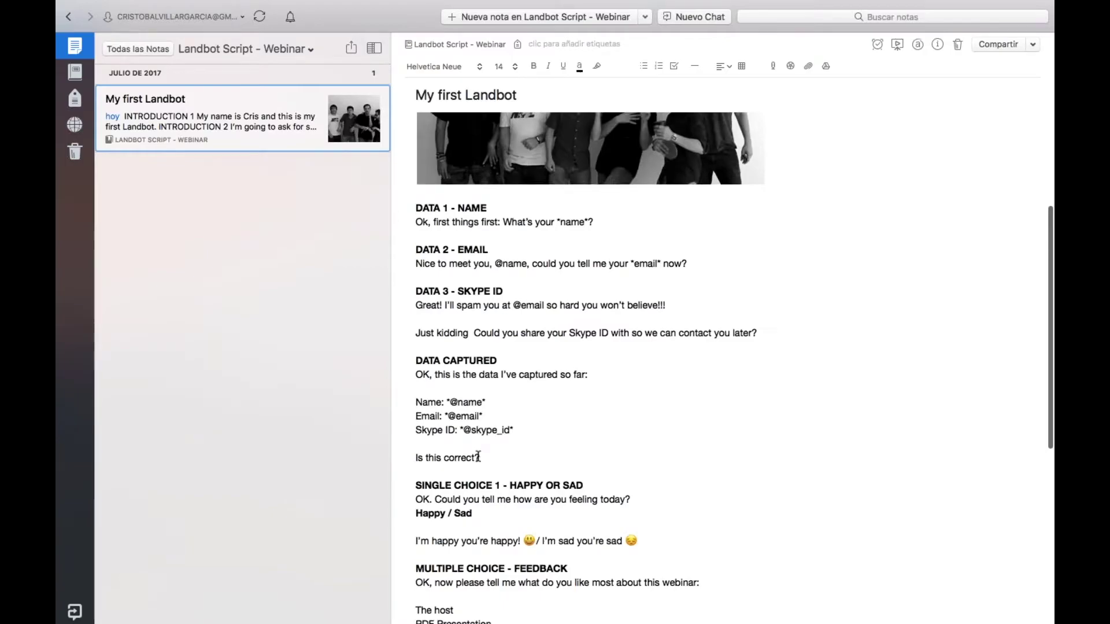
pyautogui.scroll(-4, 661, 508)
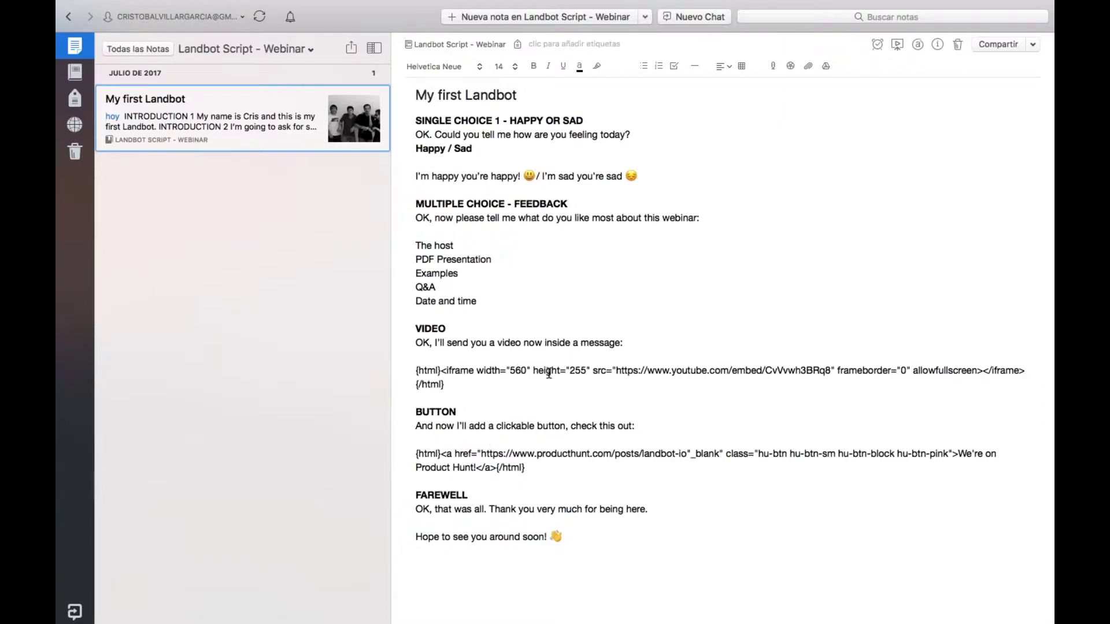
pyautogui.scroll(1, 537, 314)
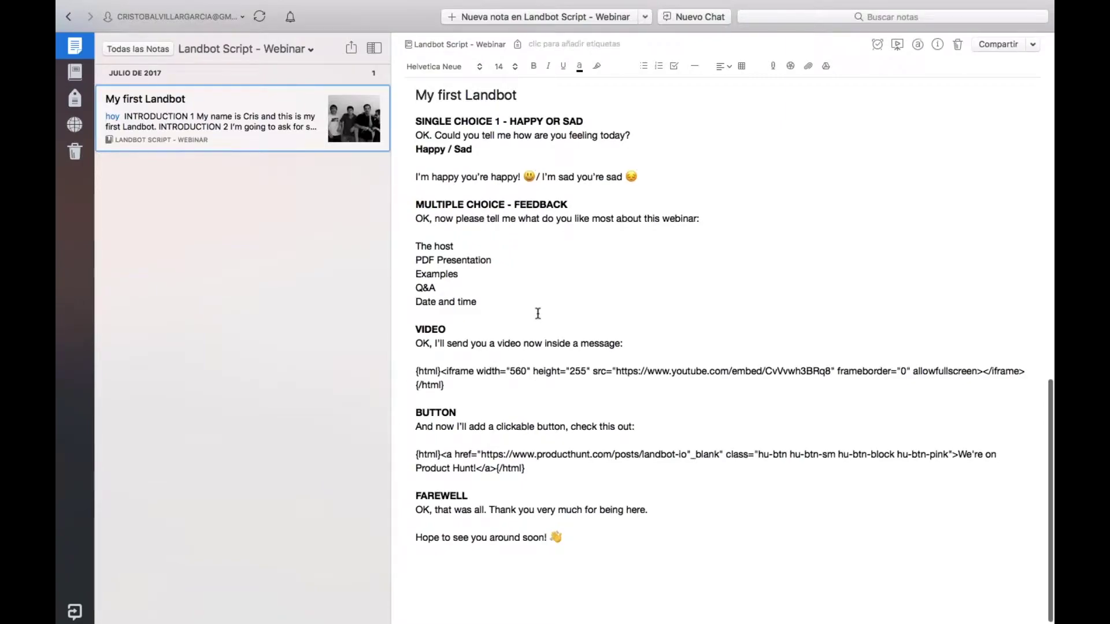
pyautogui.scroll(15, 537, 313)
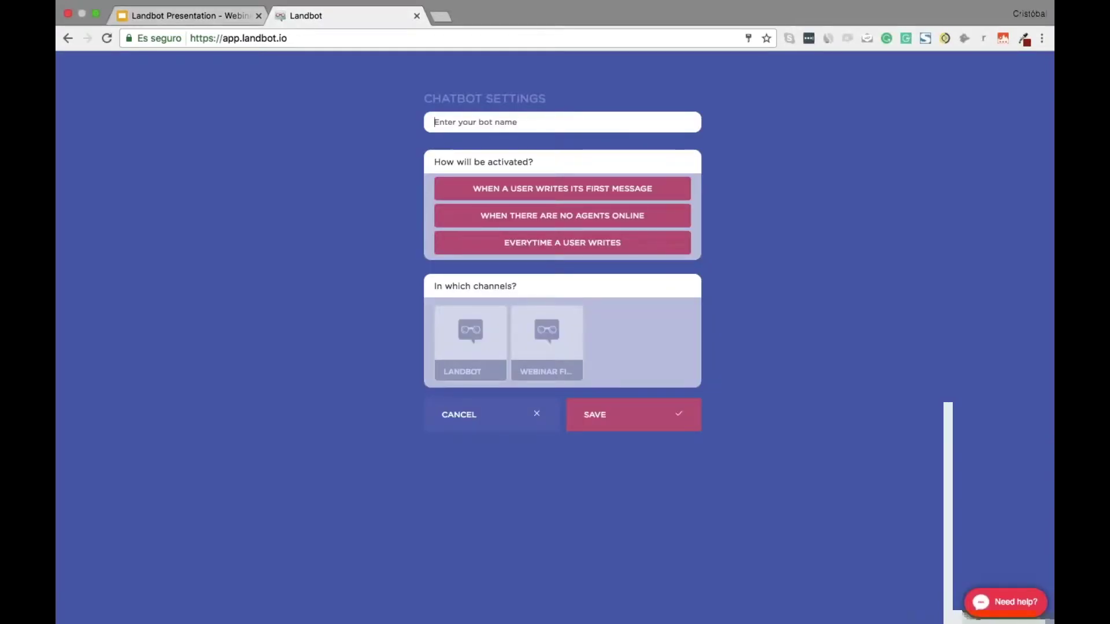
# Name the bot 'Chatbot Webinar 1', trigger it whenever a user writes on the WEBINAR channel, and save
pyautogui.write('Chatbot Webinar 1')
pyautogui.click(558, 250)
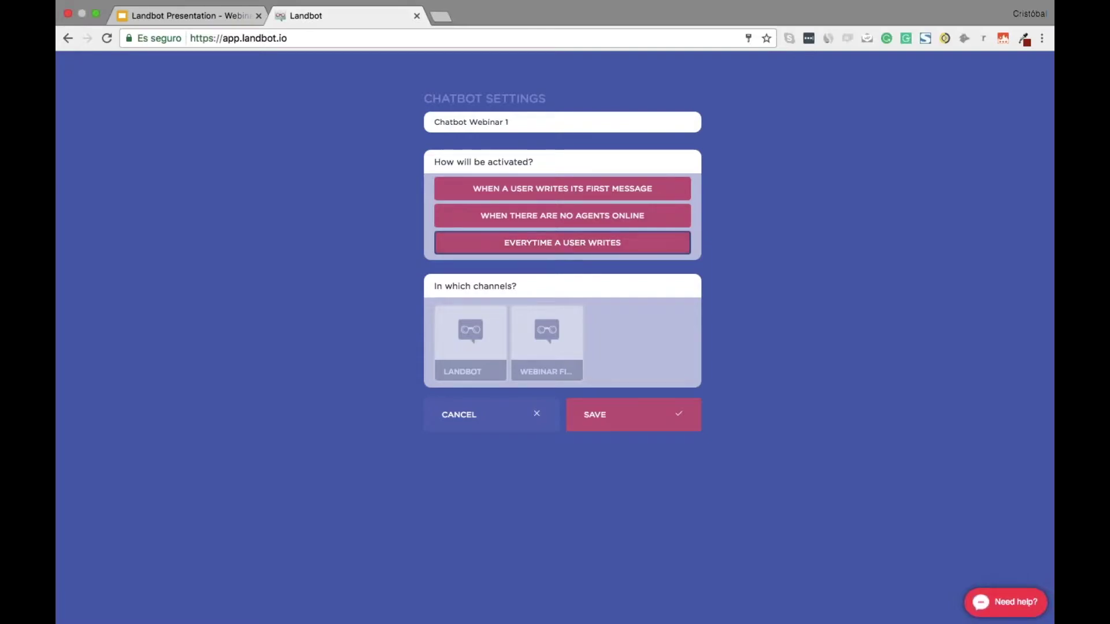
pyautogui.click(547, 338)
pyautogui.click(566, 344)
pyautogui.click(561, 347)
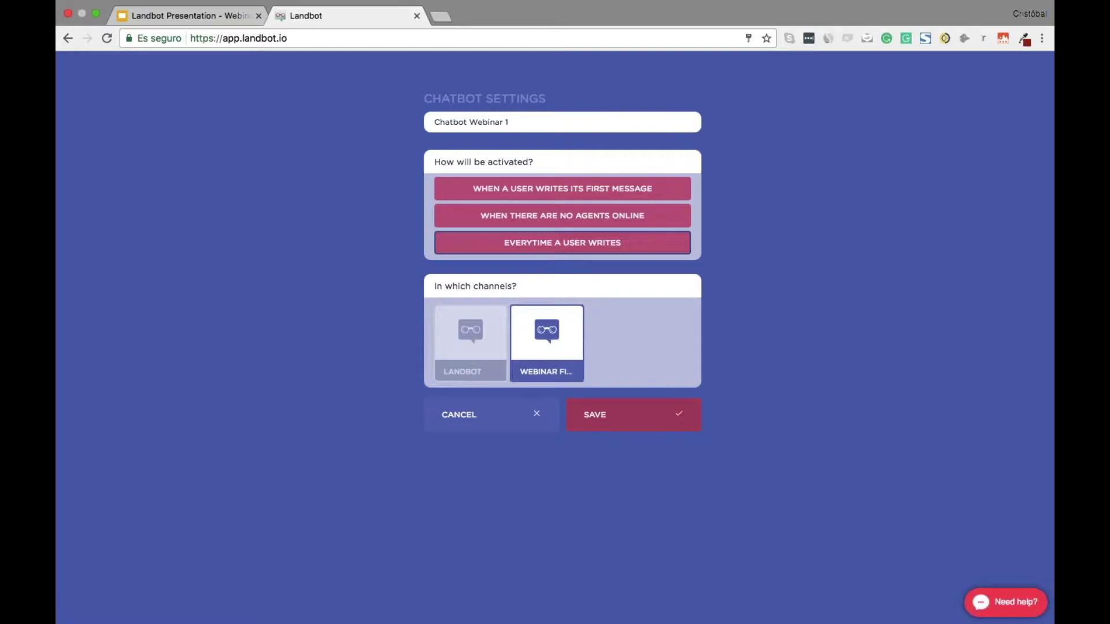
pyautogui.click(633, 426)
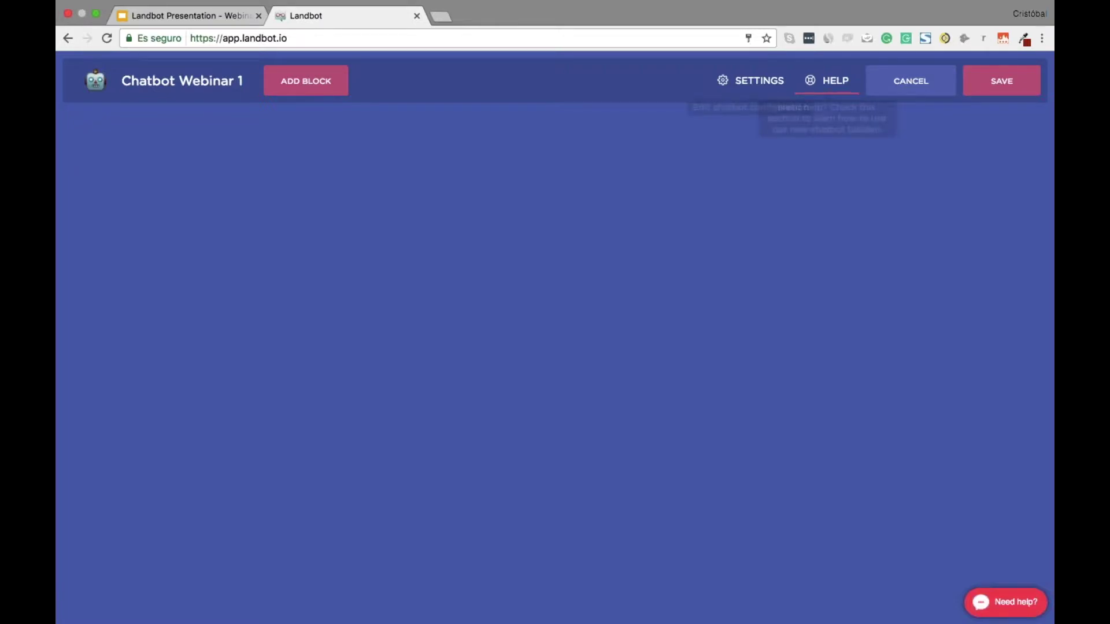
# Dismiss the tutorial and add a Send Message block as the bot's first block
pyautogui.click(840, 85)
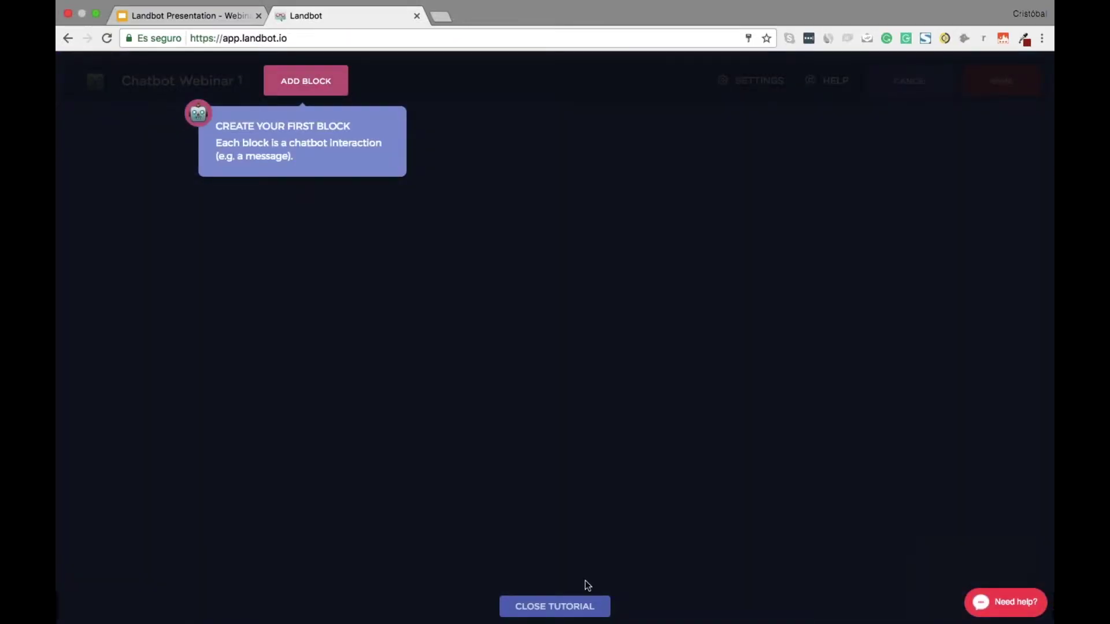
pyautogui.click(572, 607)
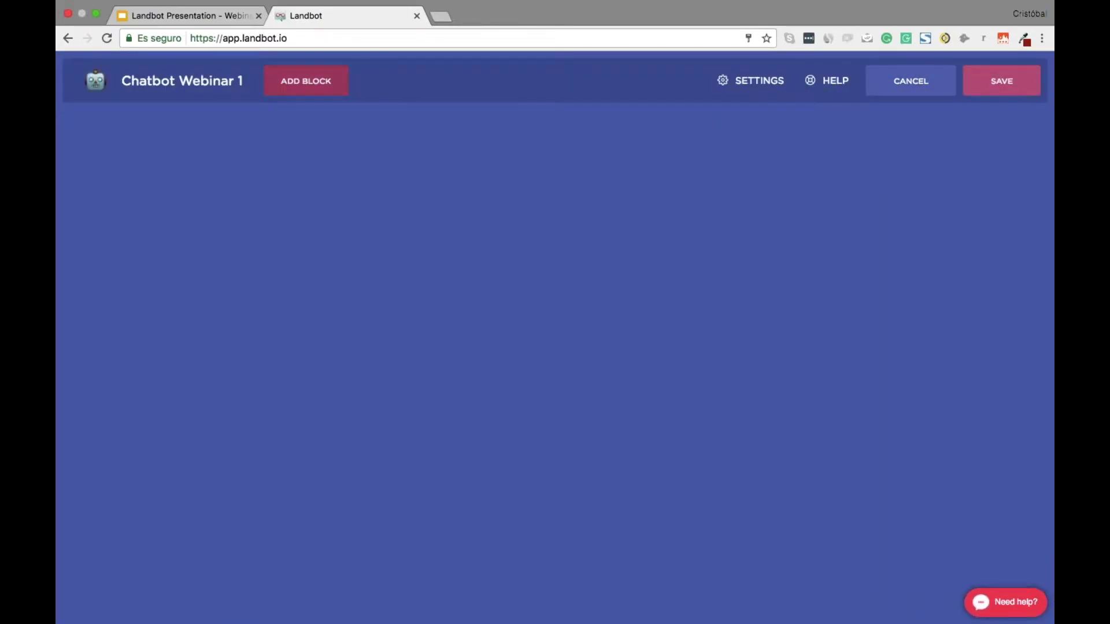
pyautogui.click(306, 81)
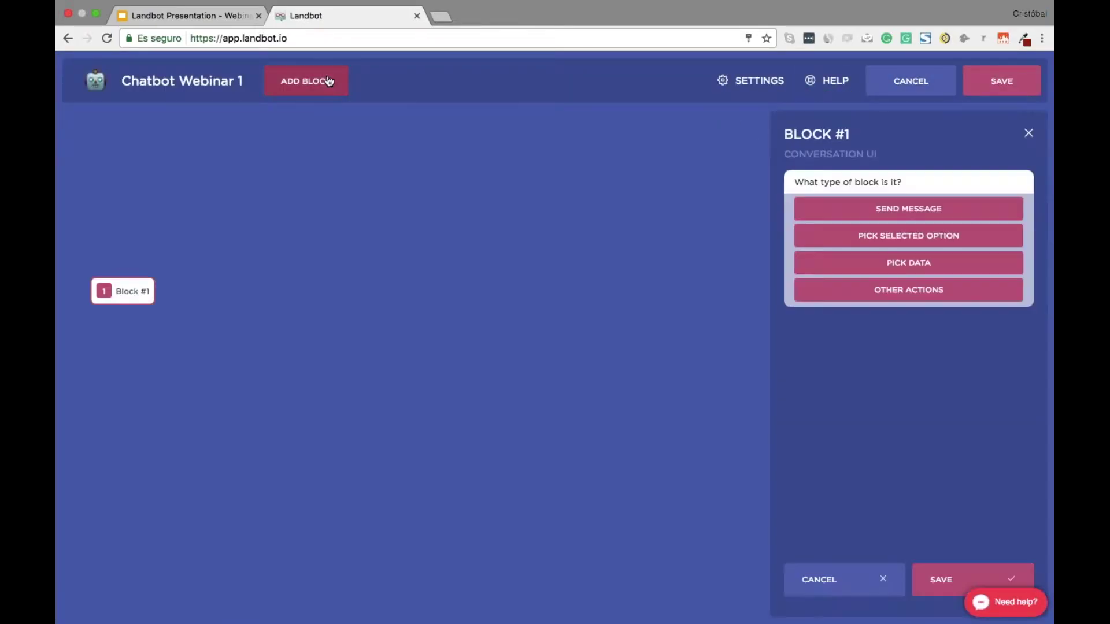
pyautogui.click(870, 212)
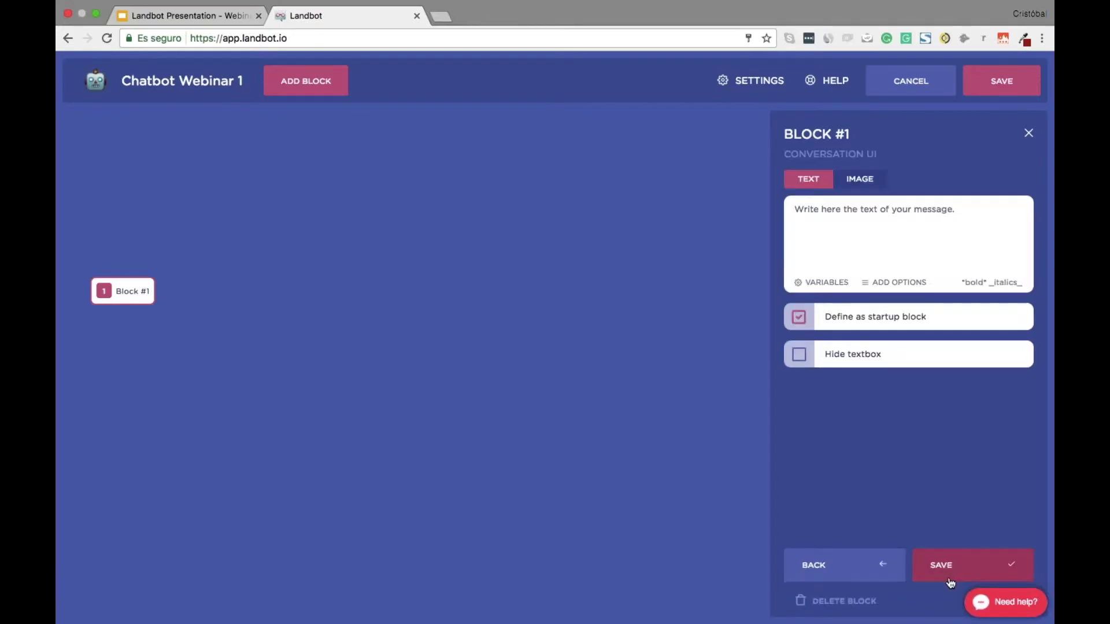
# Fill the message with the script's INTRODUCTION 1 line and save the block
pyautogui.hotkey('ctrl', 'Right')
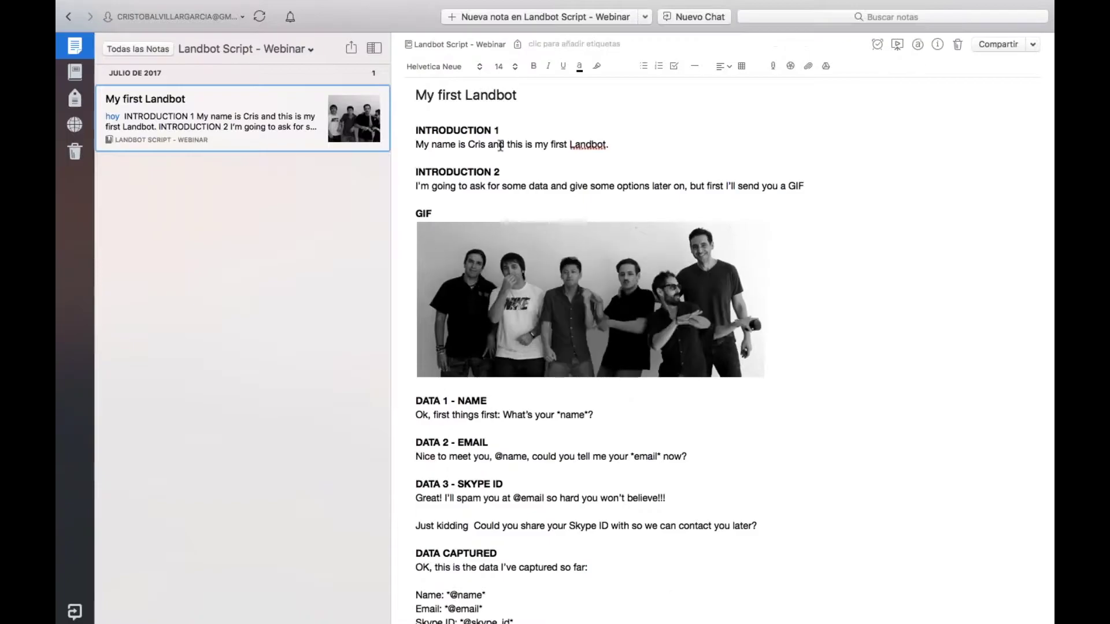
pyautogui.tripleClick(501, 145)
pyautogui.press('super+c')
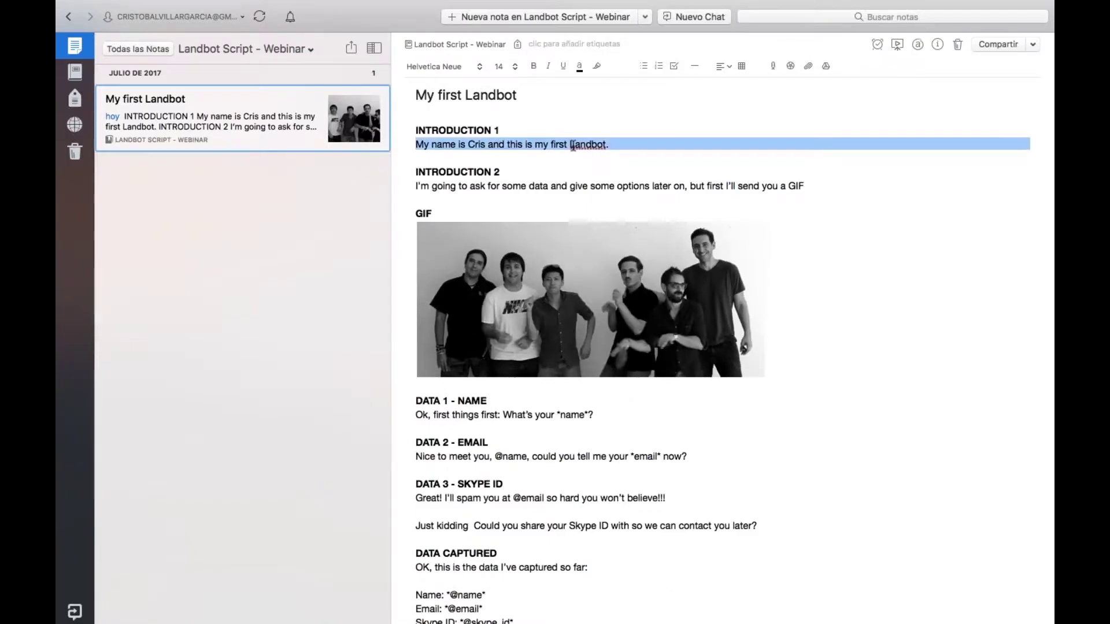
pyautogui.hotkey('ctrl', 'Left')
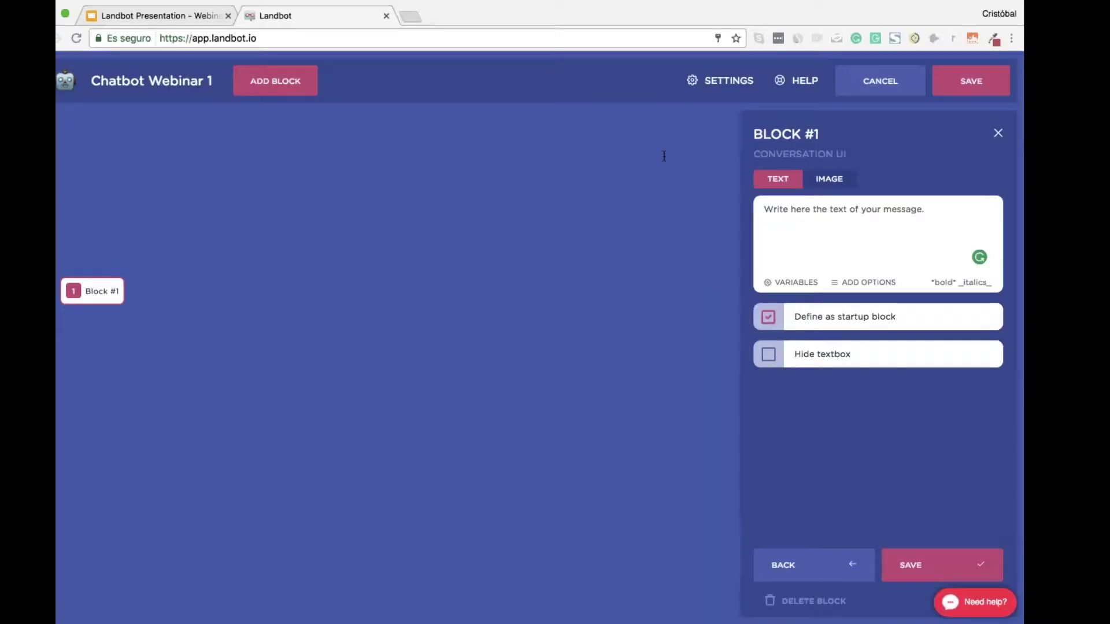
pyautogui.press('super+v')
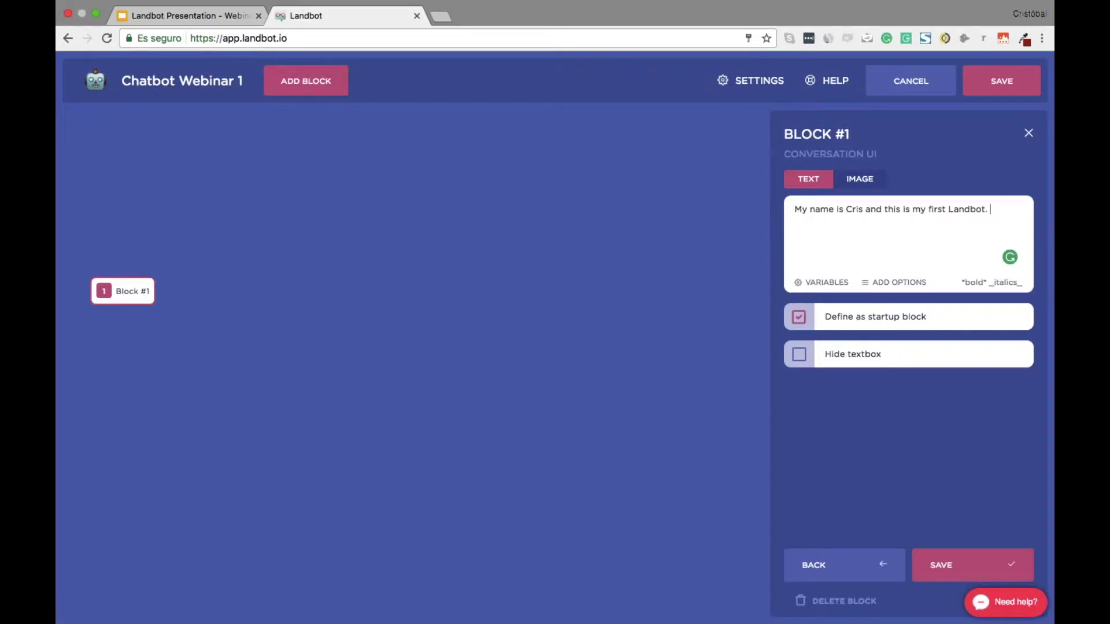
pyautogui.click(959, 564)
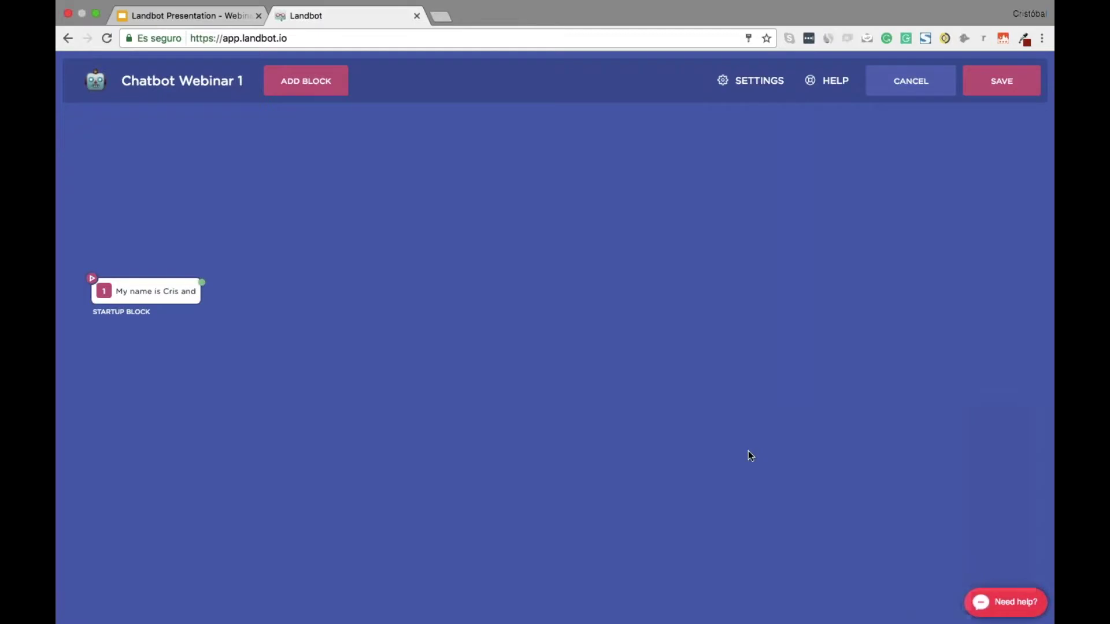
# Add Block #2 after the startup block with the script's INTRODUCTION 2 text and a hidden textbox
pyautogui.moveTo(203, 283); pyautogui.dragTo(289, 286)
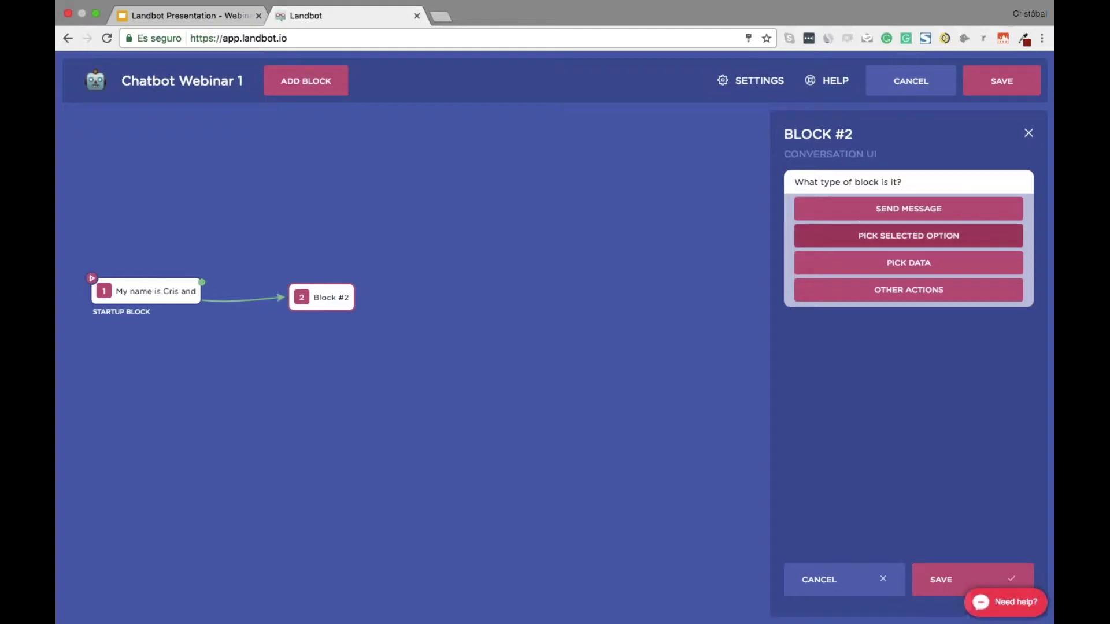
pyautogui.click(957, 209)
pyautogui.click(927, 571)
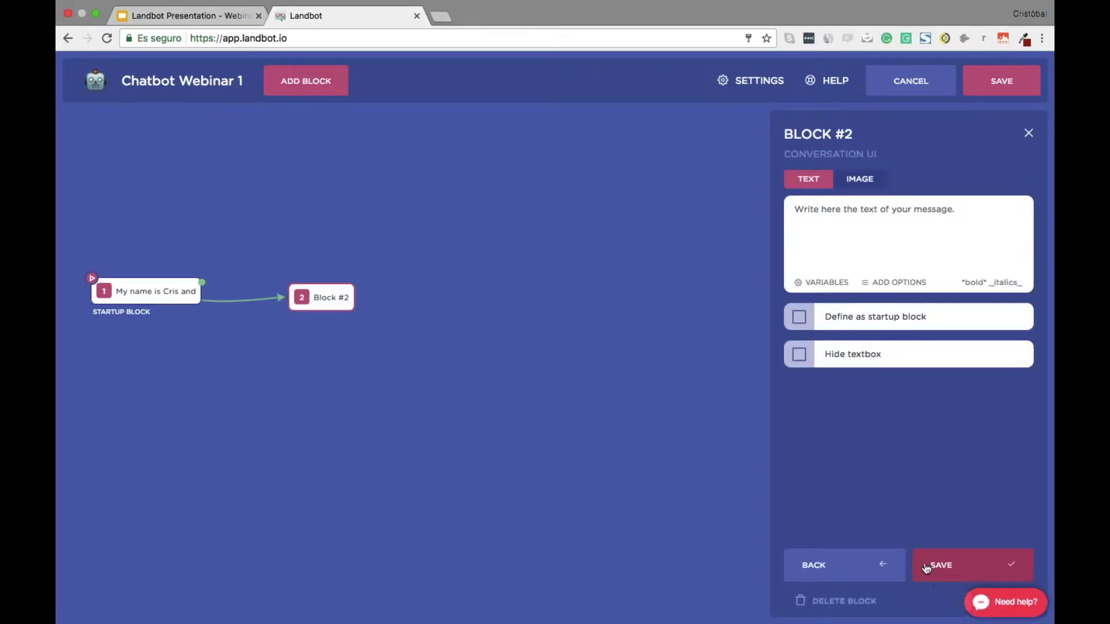
pyautogui.click(889, 253)
pyautogui.hotkey('ctrl', 'Right')
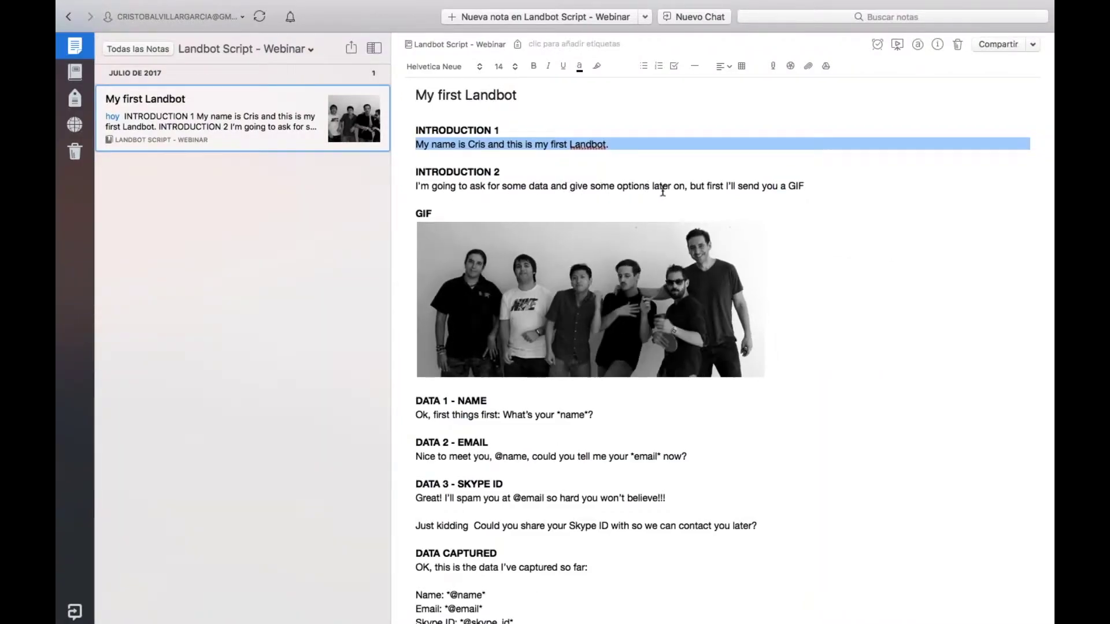
pyautogui.tripleClick(633, 185)
pyautogui.press('super+c')
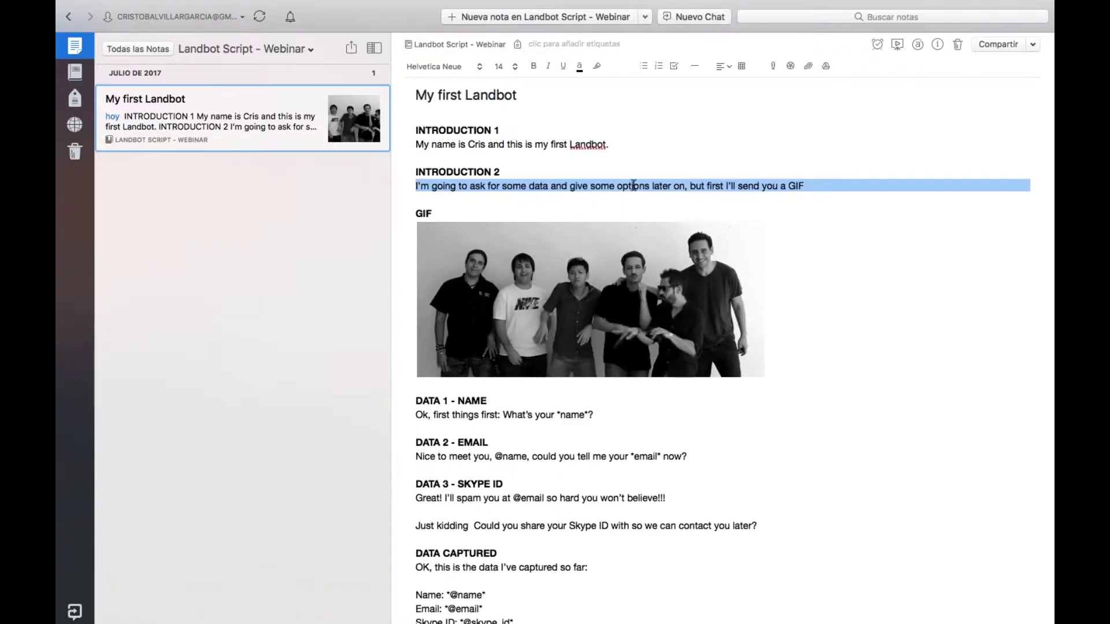
pyautogui.hotkey('ctrl', 'Left')
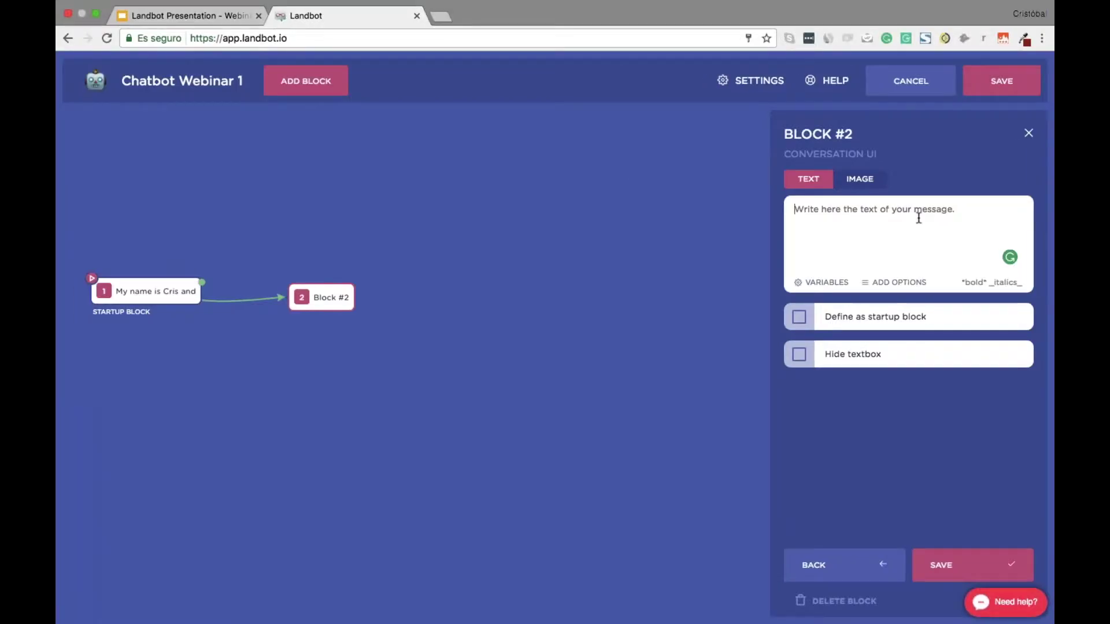
pyautogui.press('super+v')
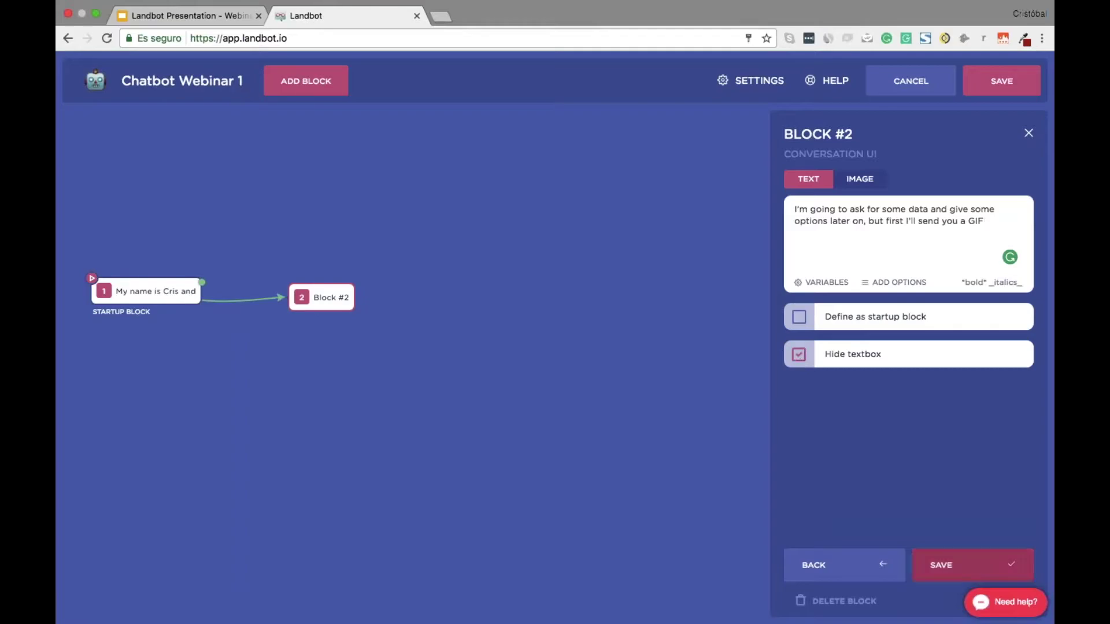
pyautogui.click(973, 565)
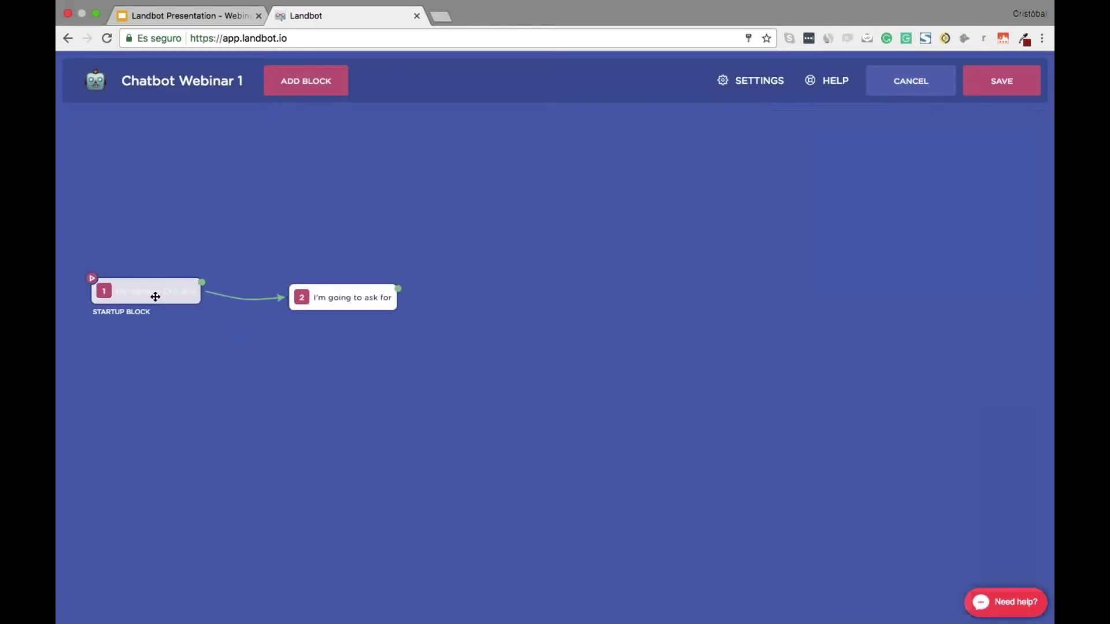
pyautogui.click(138, 298)
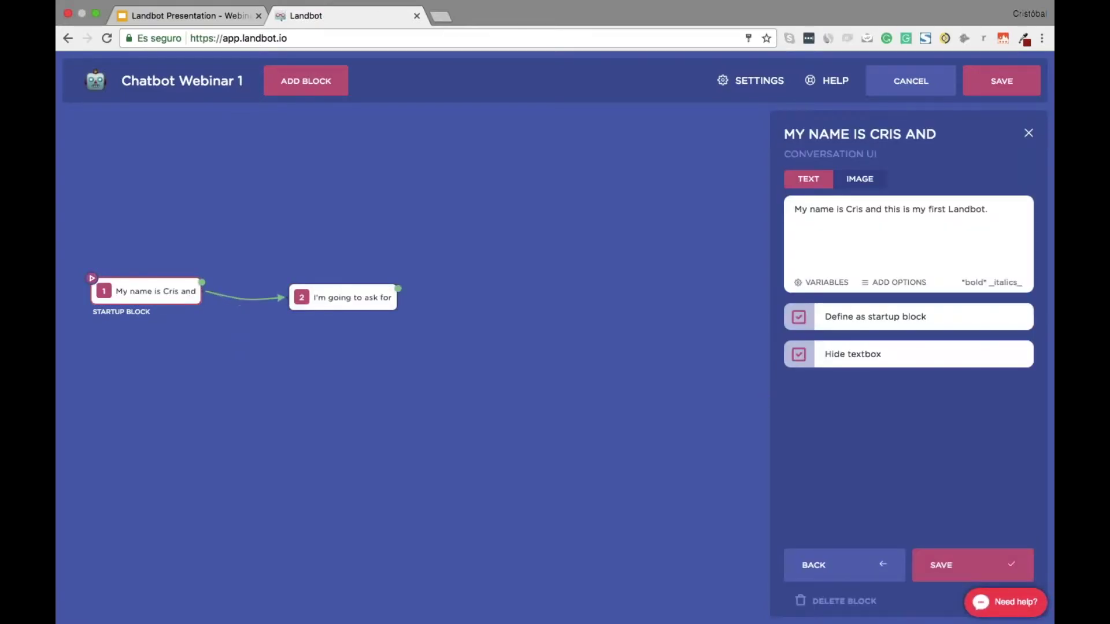
pyautogui.click(423, 290)
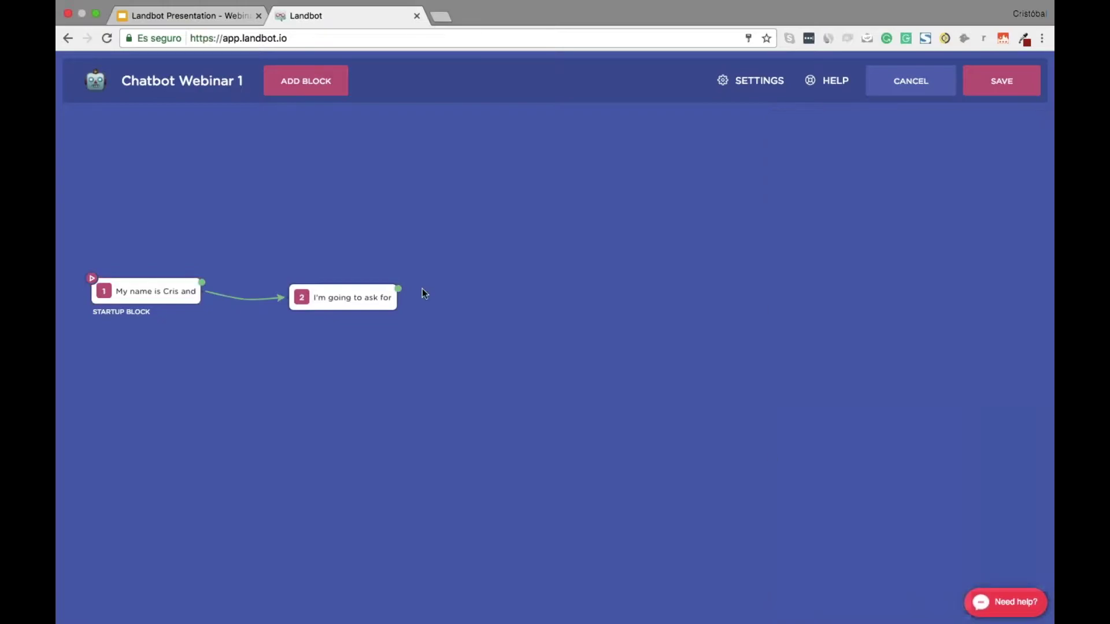
# Add Block #3 as a Send Image message showing the ezgif GIF, with the textbox hidden
pyautogui.moveTo(398, 289); pyautogui.dragTo(497, 305)
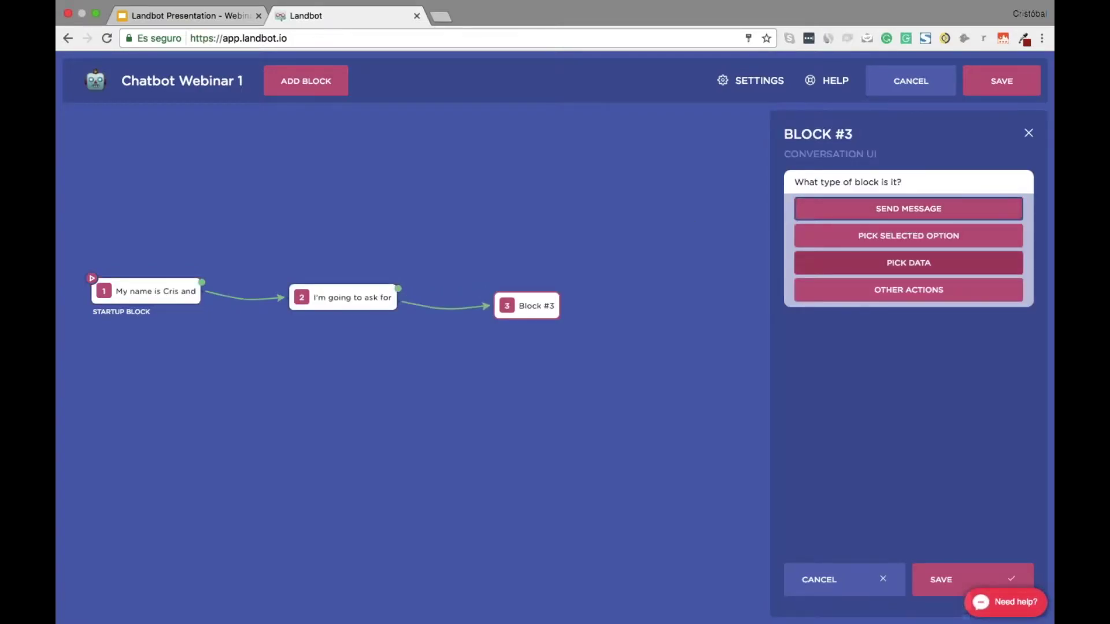
pyautogui.click(937, 569)
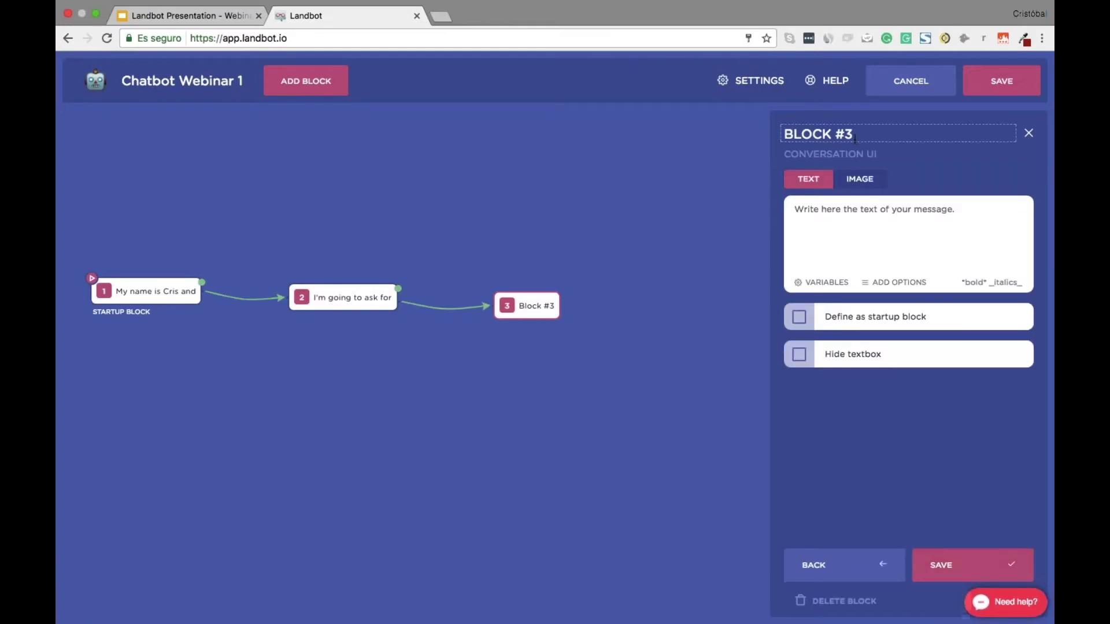
pyautogui.click(869, 182)
pyautogui.click(842, 311)
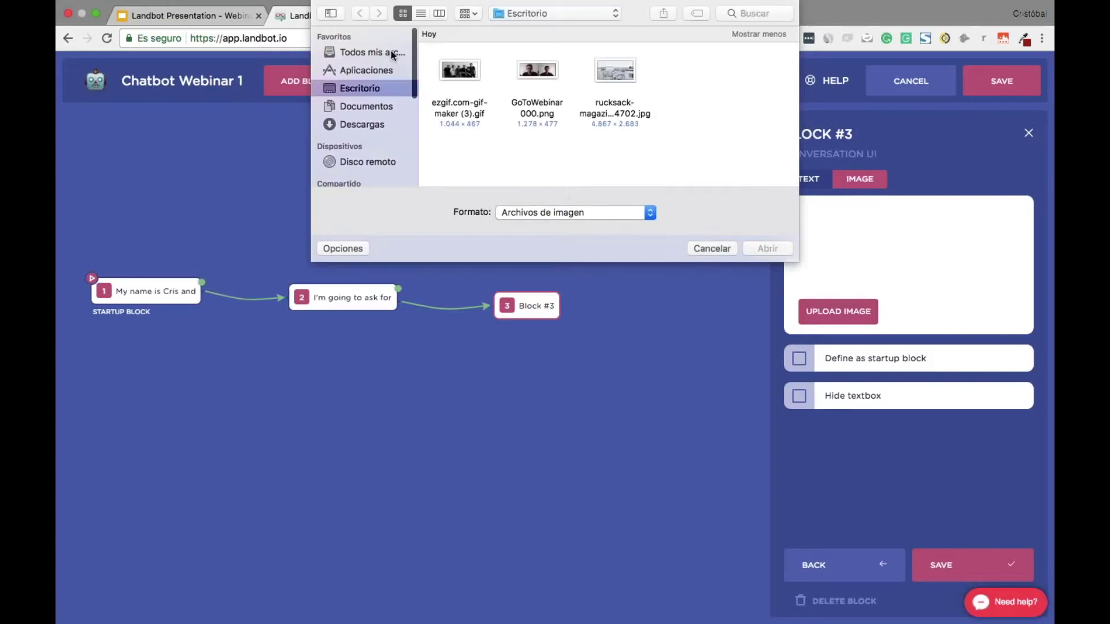
pyautogui.click(459, 74)
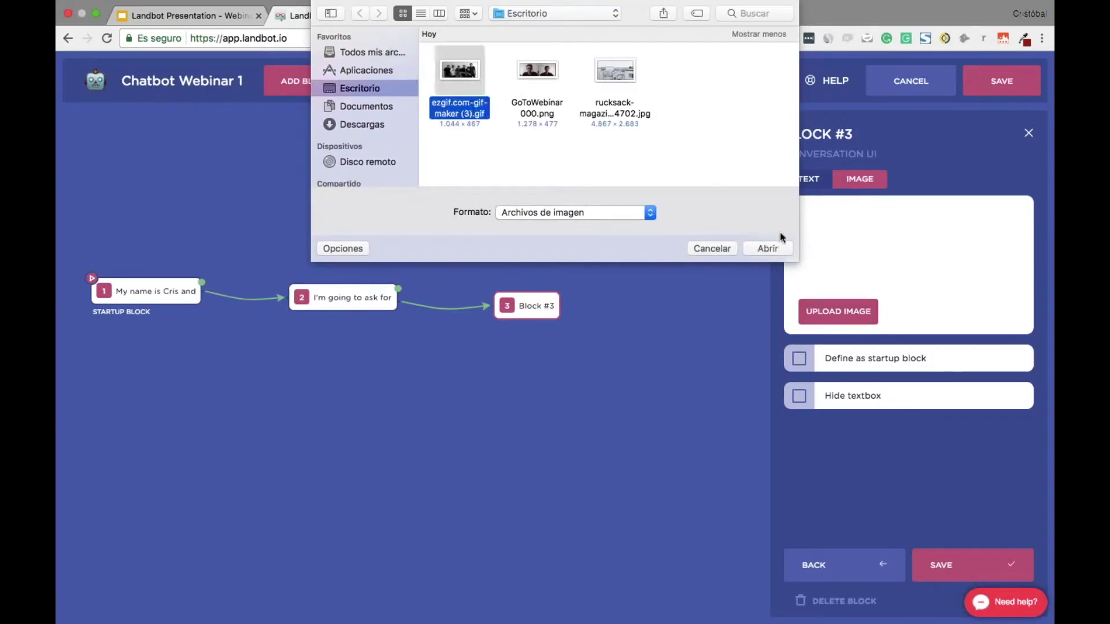
pyautogui.click(768, 247)
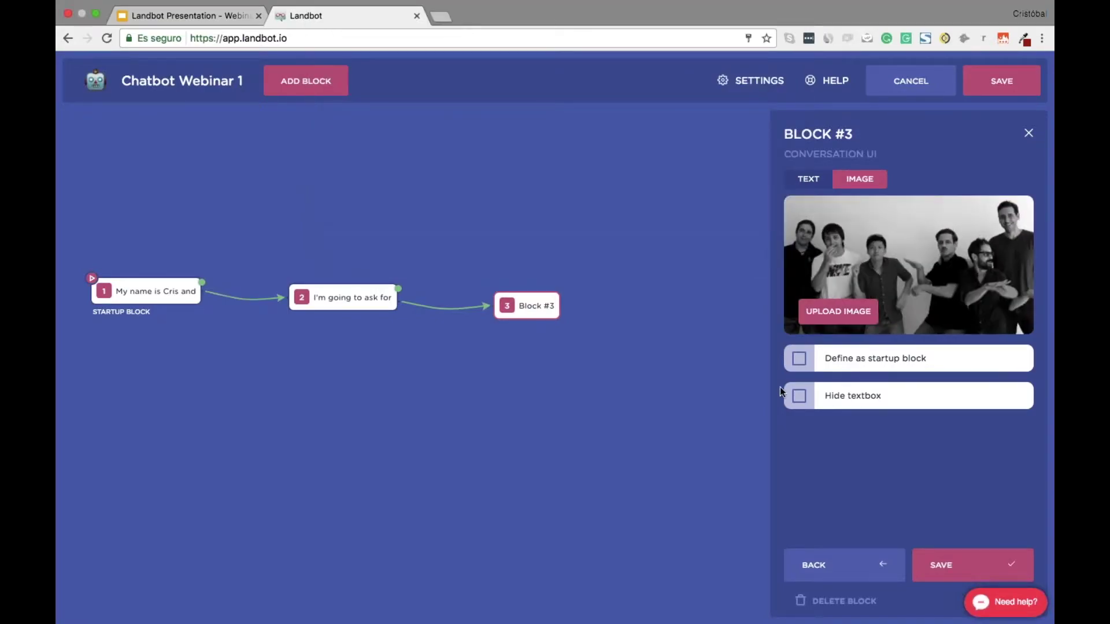
pyautogui.click(799, 396)
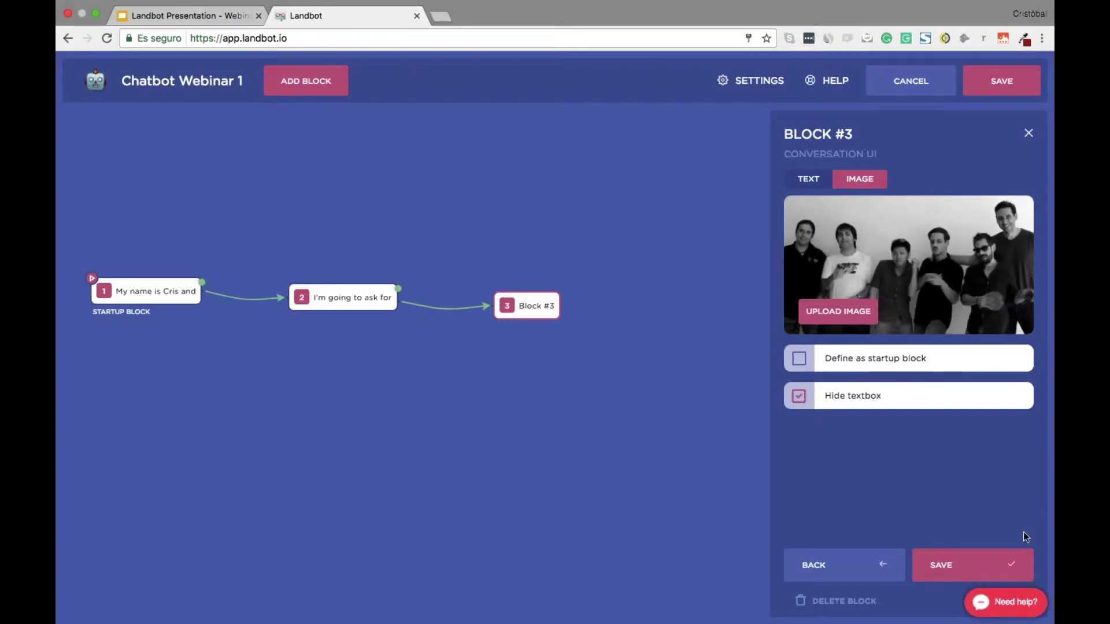
pyautogui.click(969, 566)
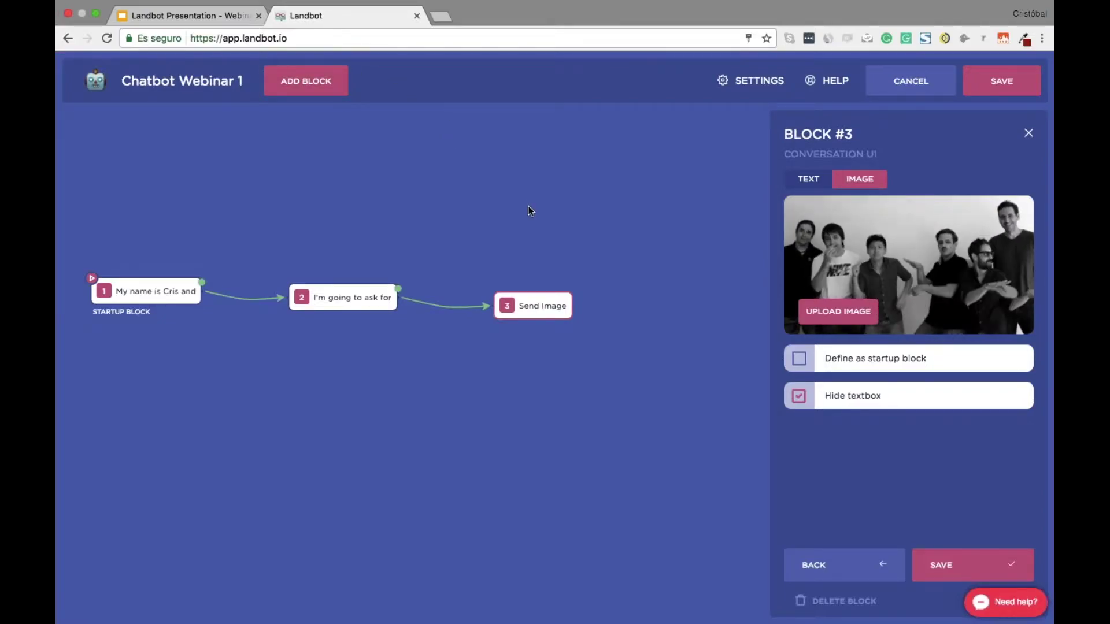
pyautogui.click(942, 564)
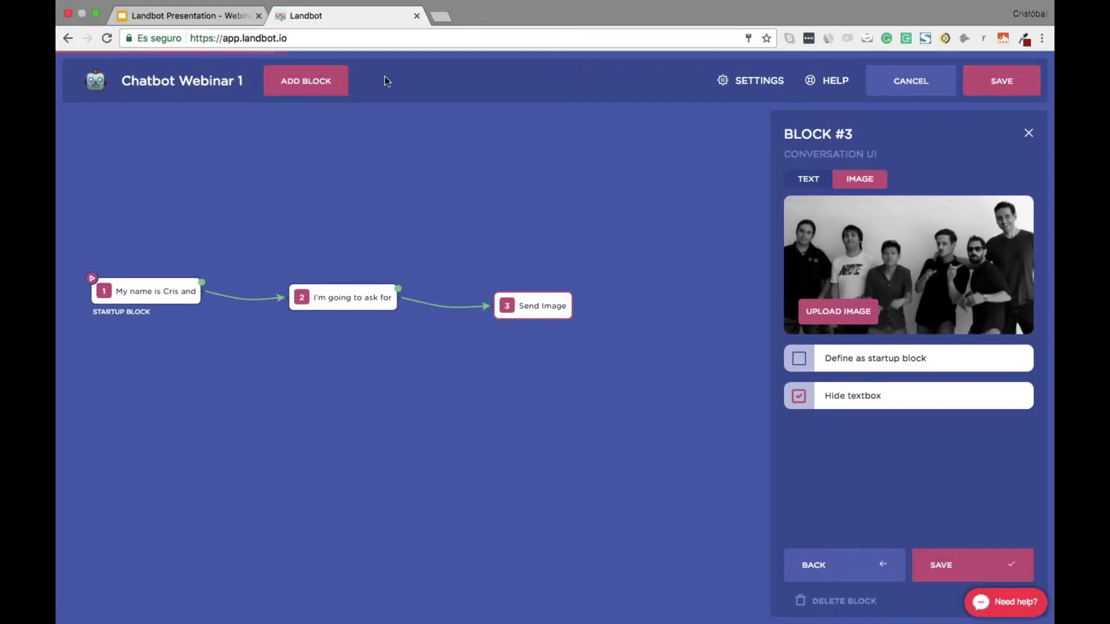
# Arrange the startup, second and Send Image blocks in a vertical column
pyautogui.moveTo(543, 305); pyautogui.dragTo(495, 279)
pyautogui.moveTo(151, 291); pyautogui.dragTo(558, 141)
pyautogui.moveTo(346, 297); pyautogui.dragTo(555, 199)
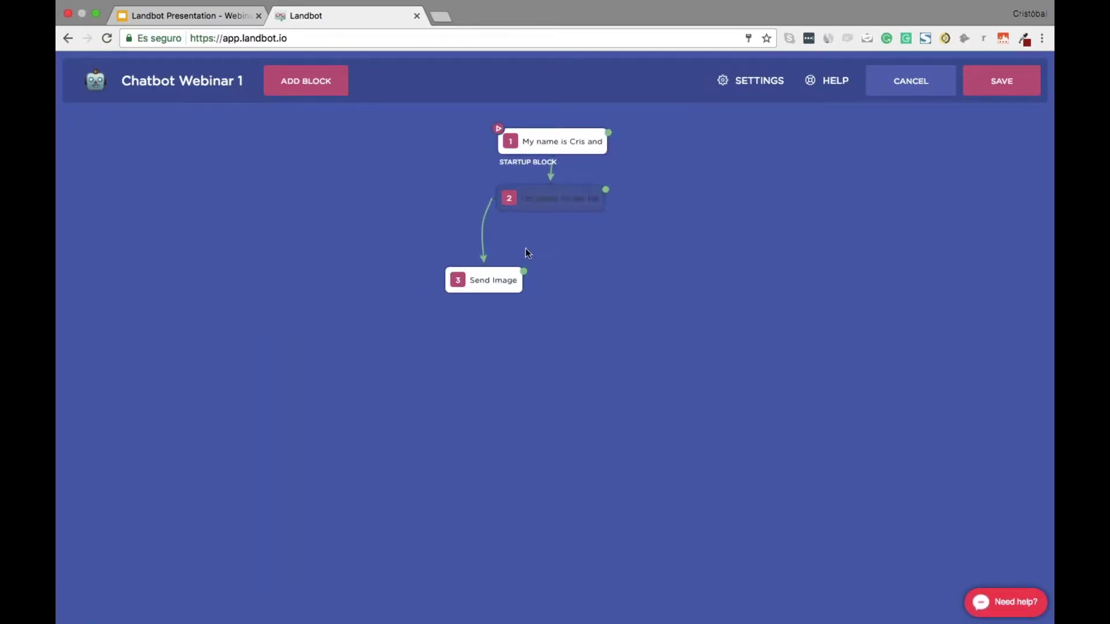
pyautogui.moveTo(490, 289); pyautogui.dragTo(560, 265)
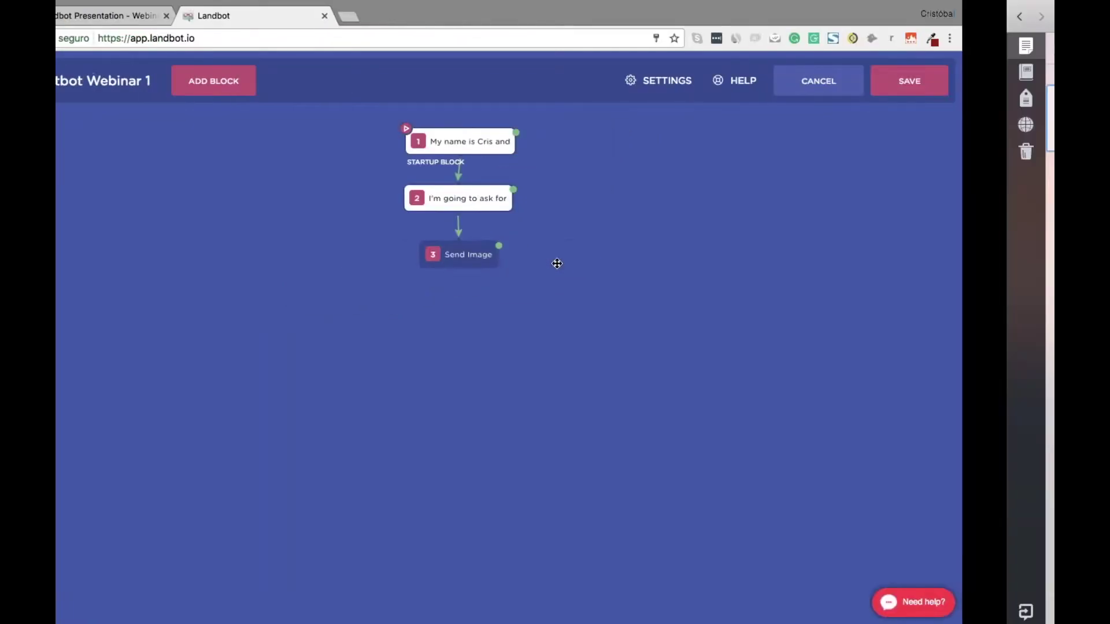
# Copy the DATA 1 name question from the script and add Block #4 below Send Image
pyautogui.scroll(-3, 655, 369)
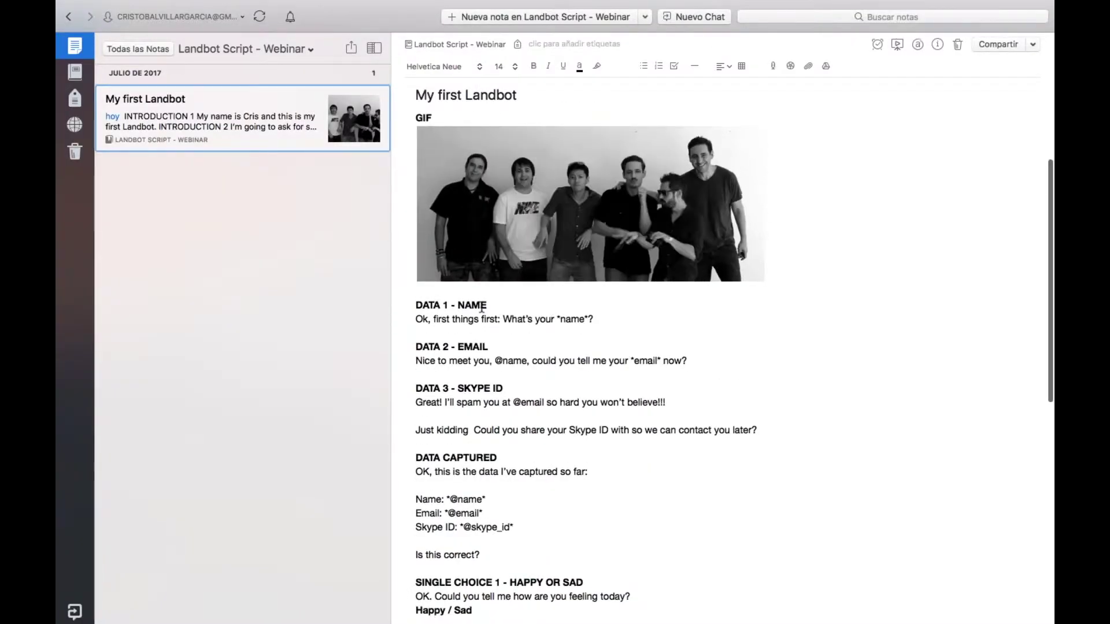
pyautogui.tripleClick(494, 316)
pyautogui.press('super+c')
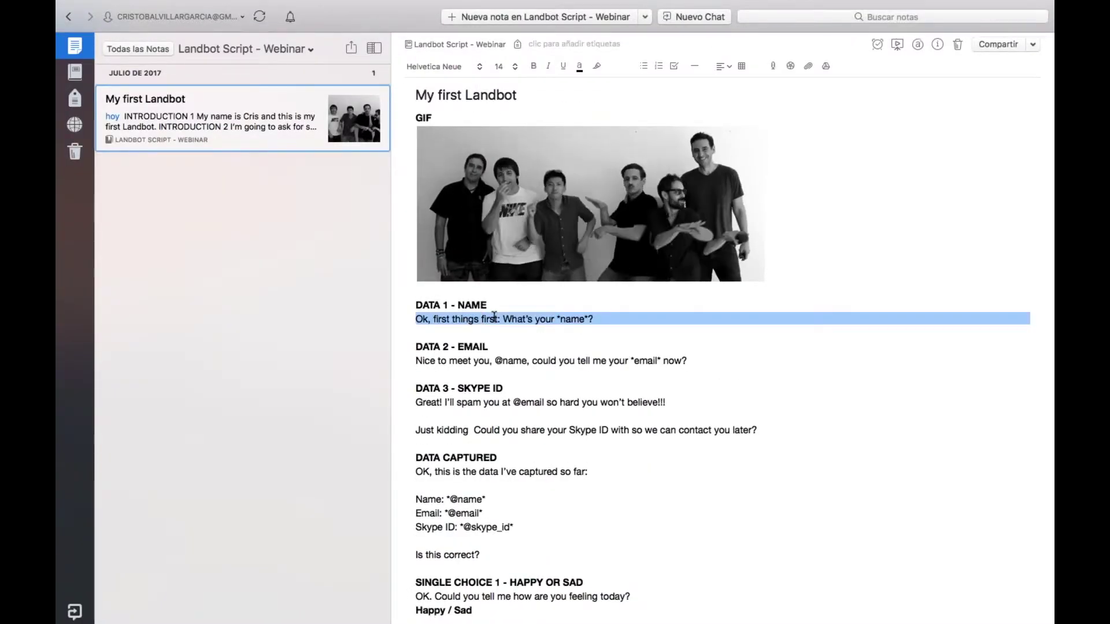
pyautogui.hotkey('ctrl', 'Left')
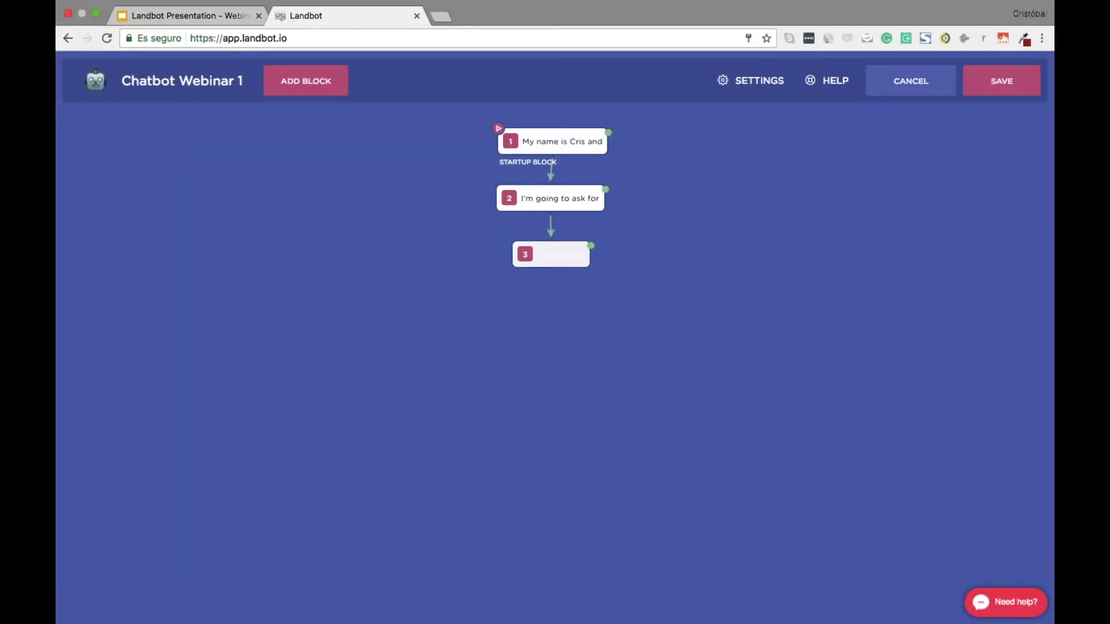
pyautogui.moveTo(550, 267); pyautogui.dragTo(580, 315)
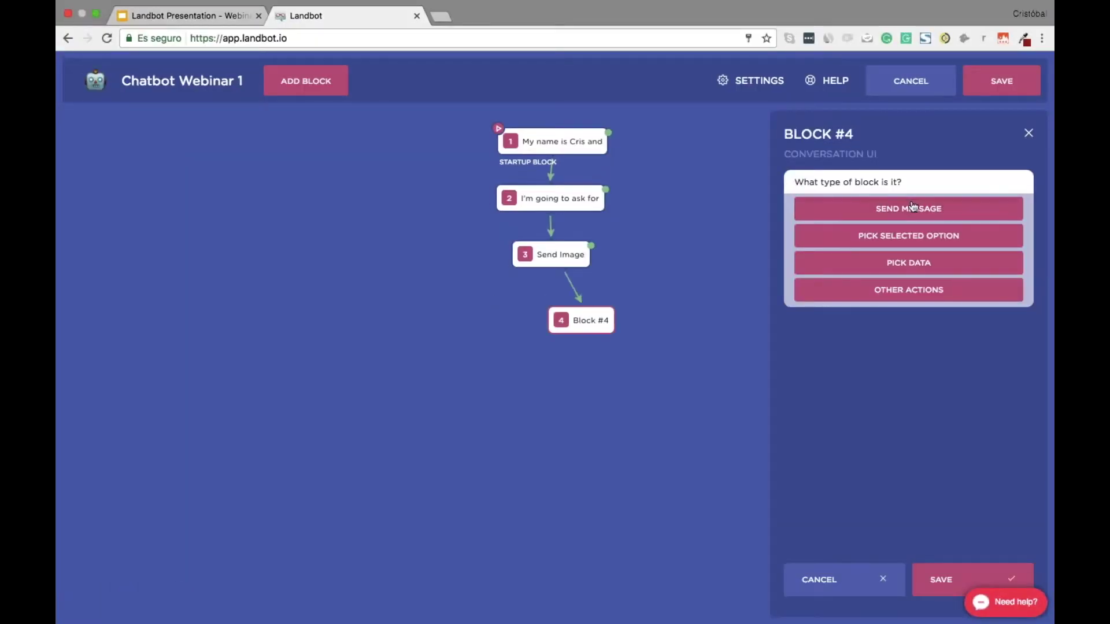
# Make block 4 ask "Ok, first things first: What's your *name*?" under block 3, then add Block #5
pyautogui.click(835, 213)
pyautogui.press('super+v')
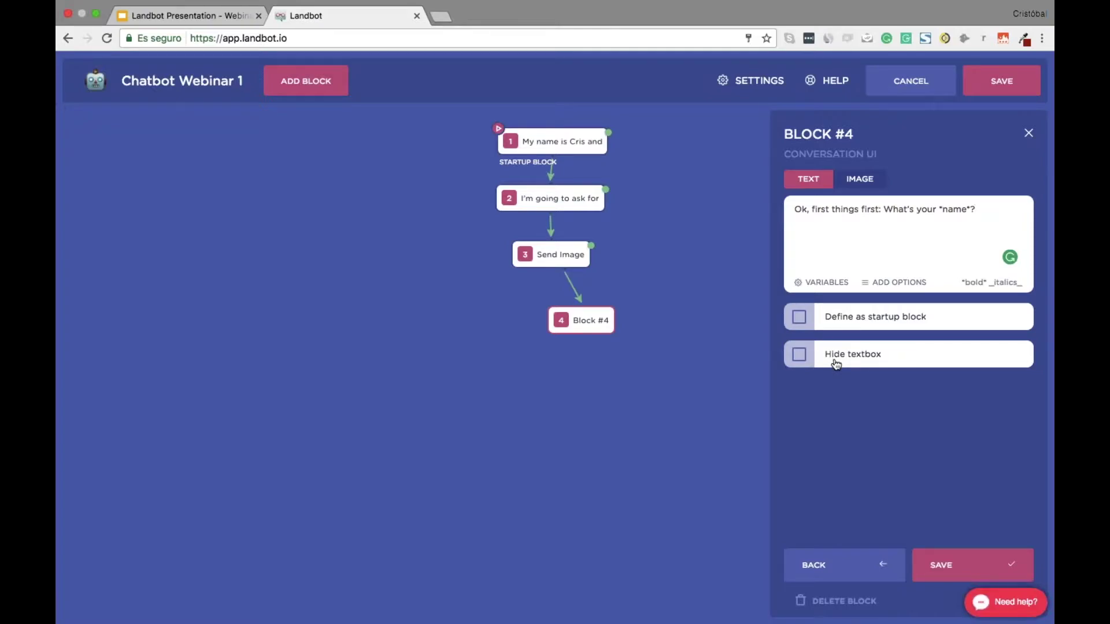
pyautogui.click(972, 566)
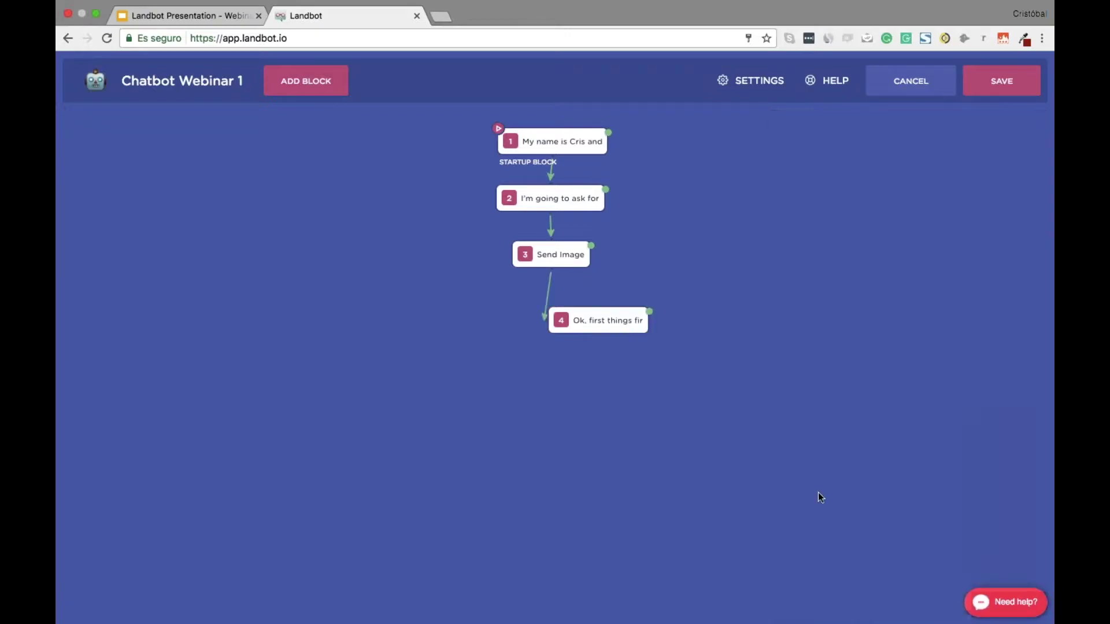
pyautogui.moveTo(612, 327); pyautogui.dragTo(563, 318)
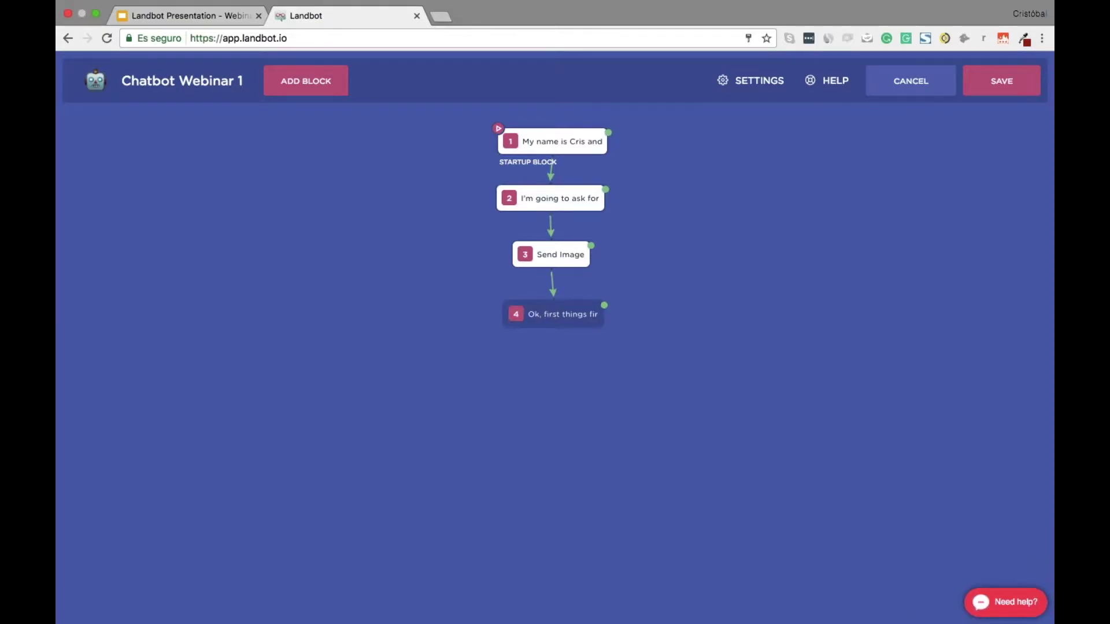
pyautogui.moveTo(604, 305); pyautogui.dragTo(565, 350)
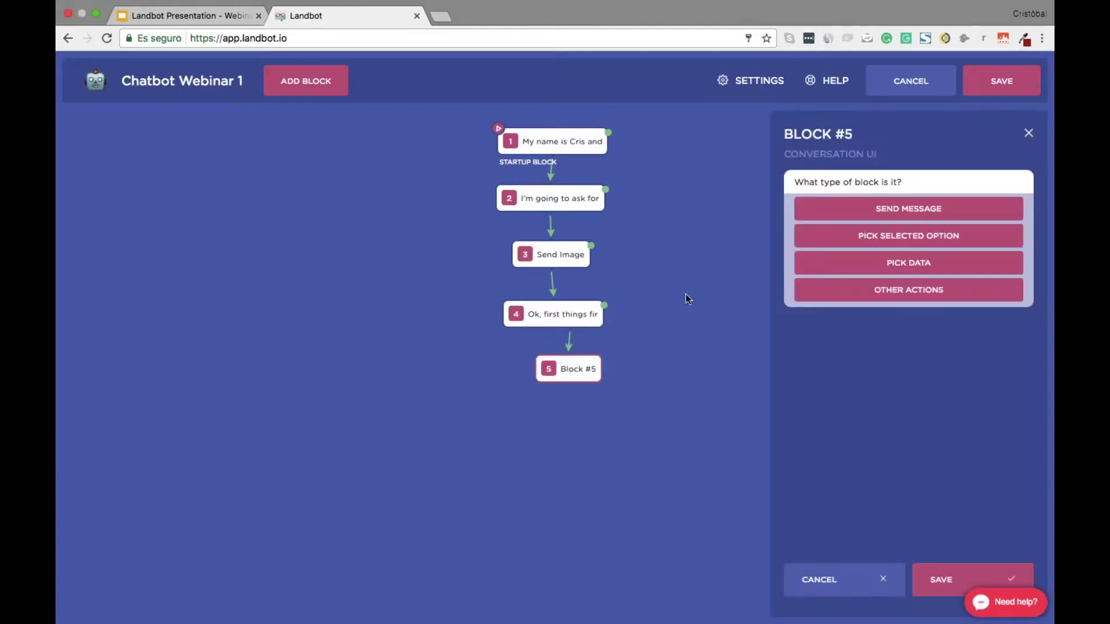
# Make block 5 a data block saving the reply as NAME with No Validation
pyautogui.click(907, 265)
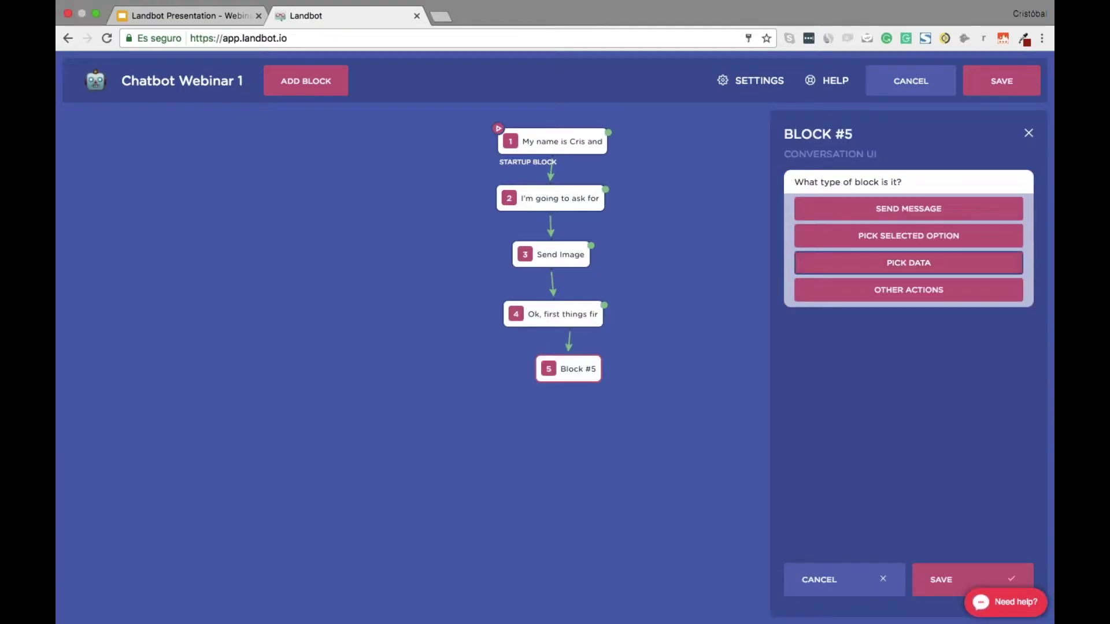
pyautogui.click(942, 582)
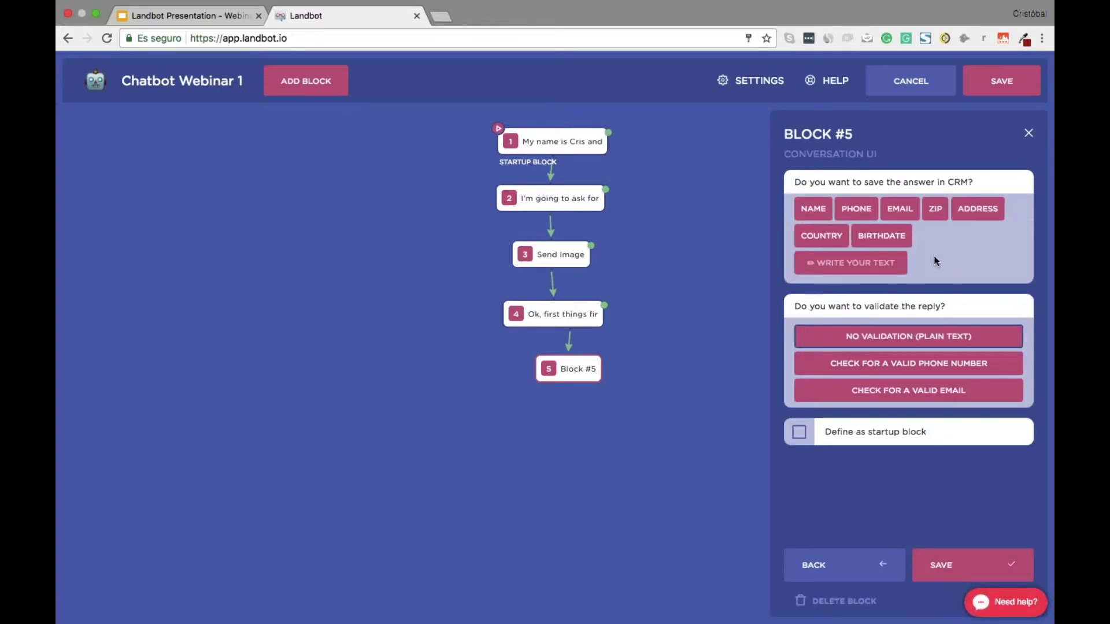
pyautogui.click(813, 211)
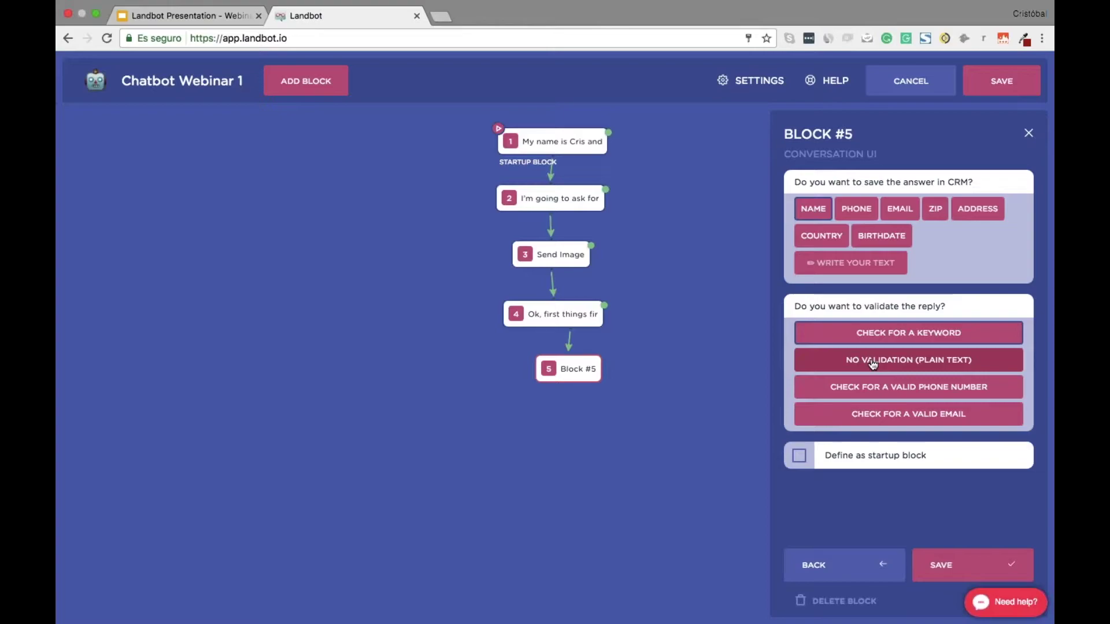
pyautogui.click(902, 362)
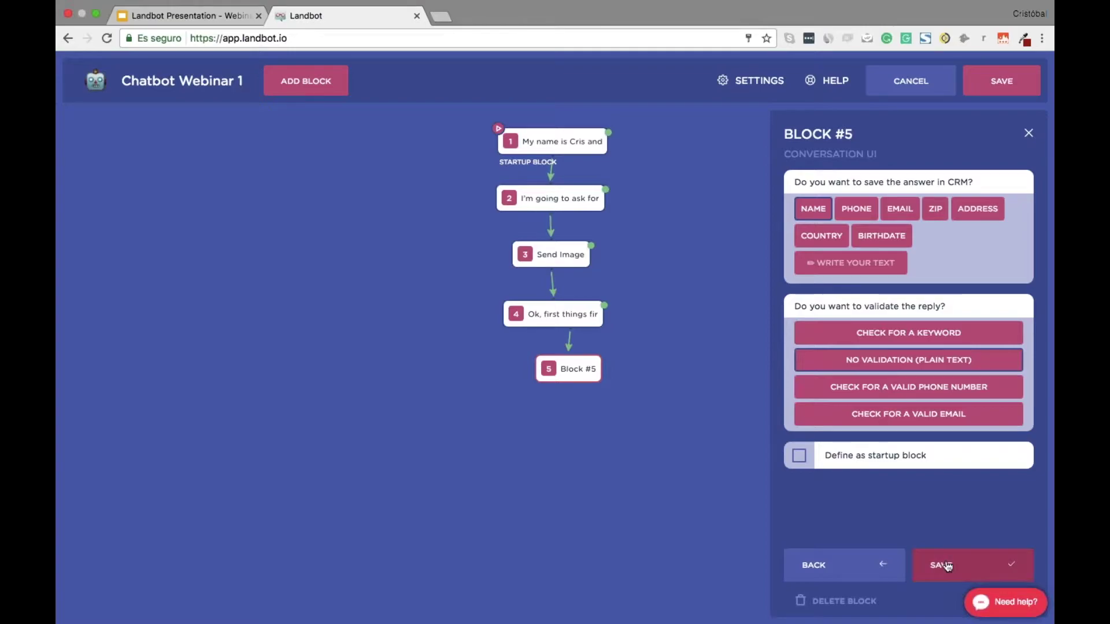
pyautogui.click(972, 565)
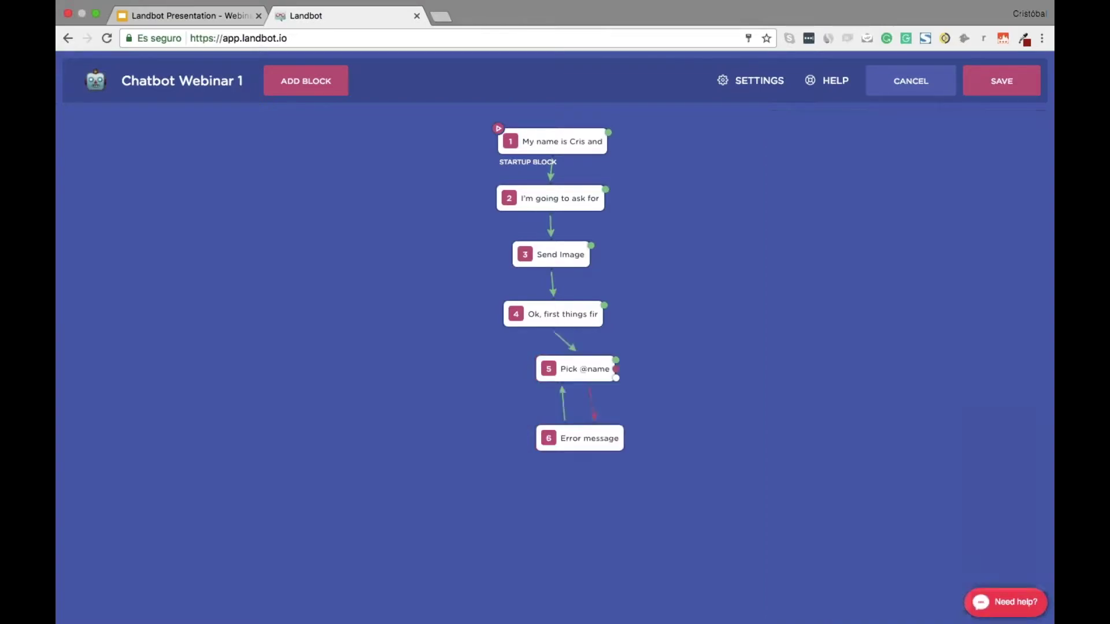
# Delete the Error message block and align block 5 under block 4
pyautogui.moveTo(576, 446); pyautogui.dragTo(707, 378)
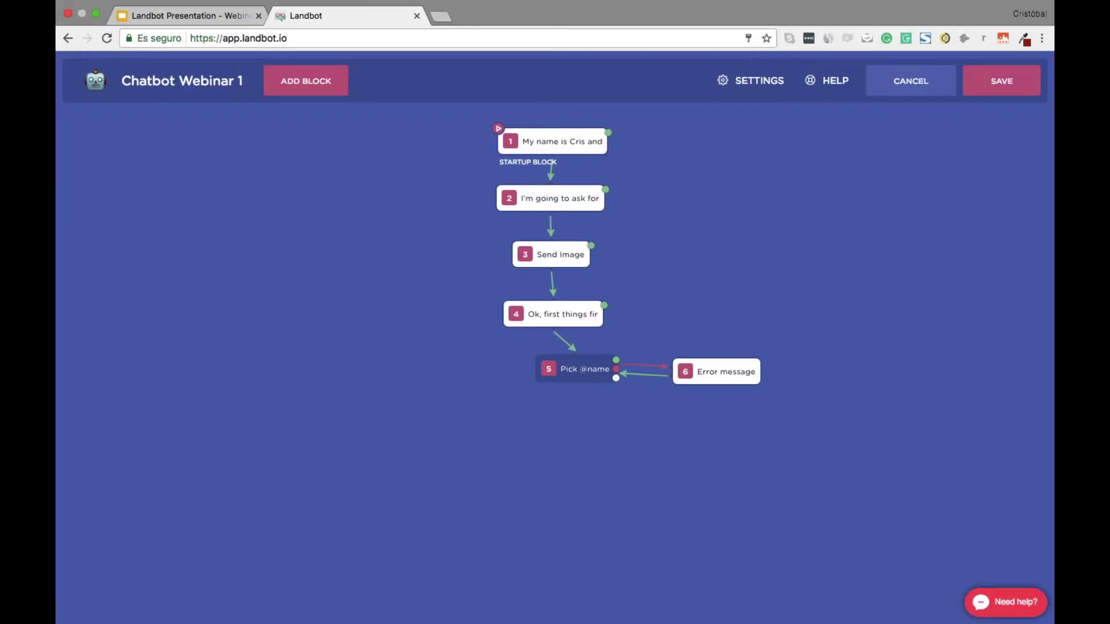
pyautogui.click(717, 371)
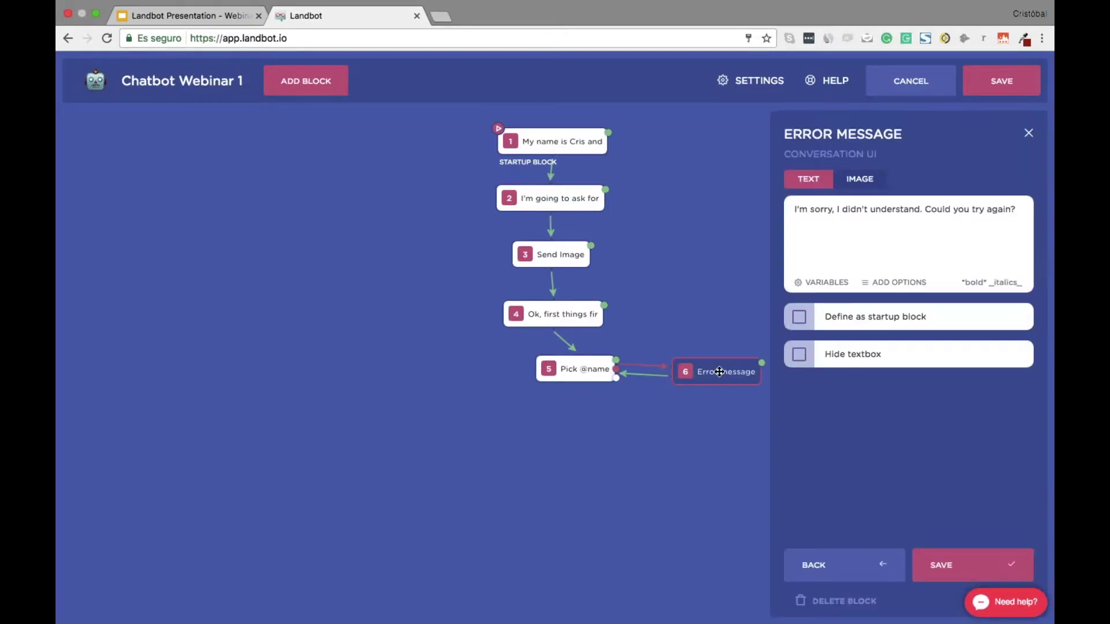
pyautogui.click(830, 602)
pyautogui.click(845, 598)
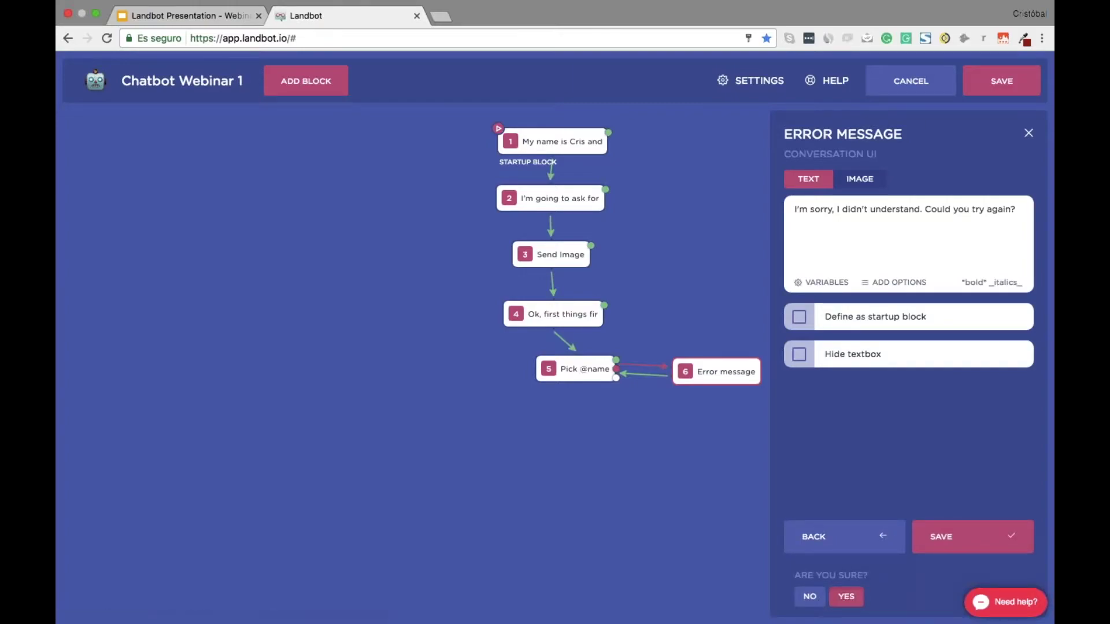
pyautogui.moveTo(586, 373); pyautogui.dragTo(562, 373)
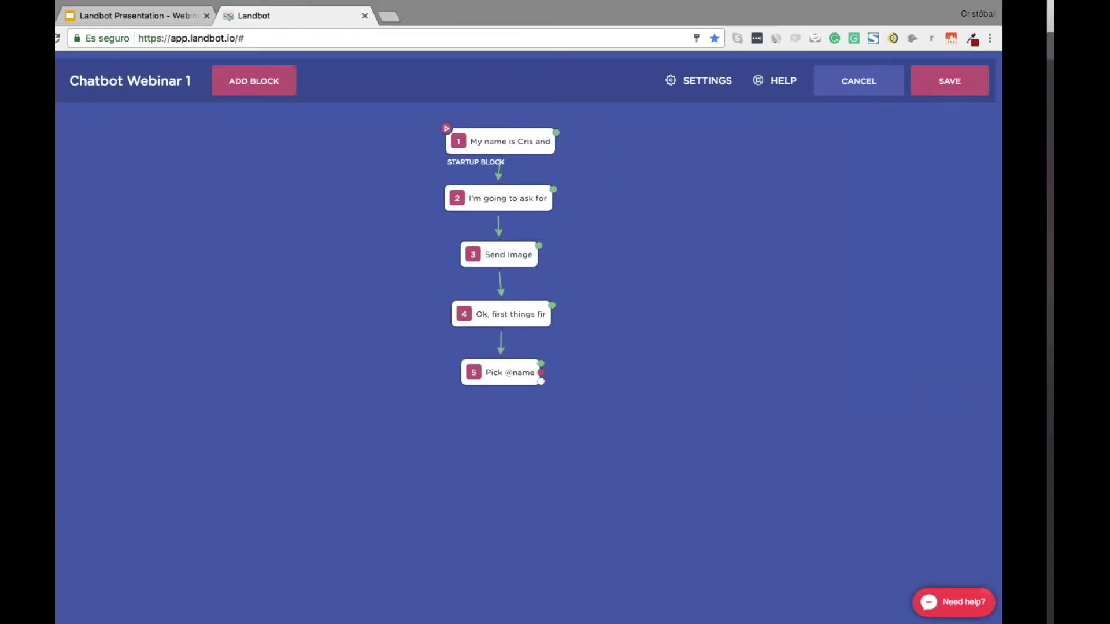
pyautogui.hotkey('ctrl', 'Right')
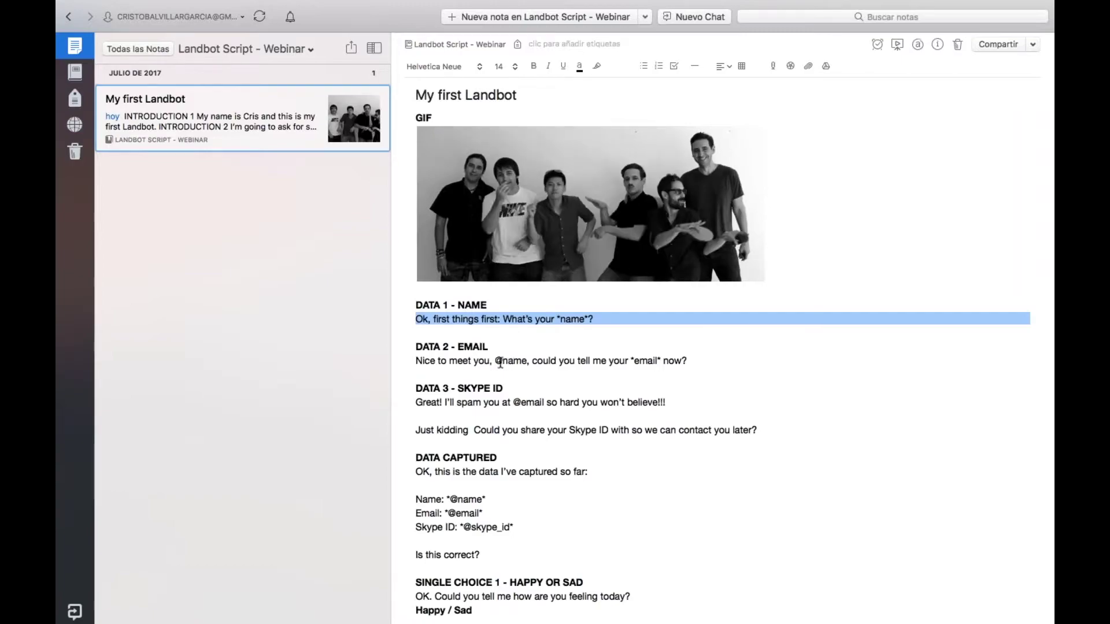
# Copy the DATA 2 email question line from the script and add Block #6 after block 5
pyautogui.doubleClick(502, 361)
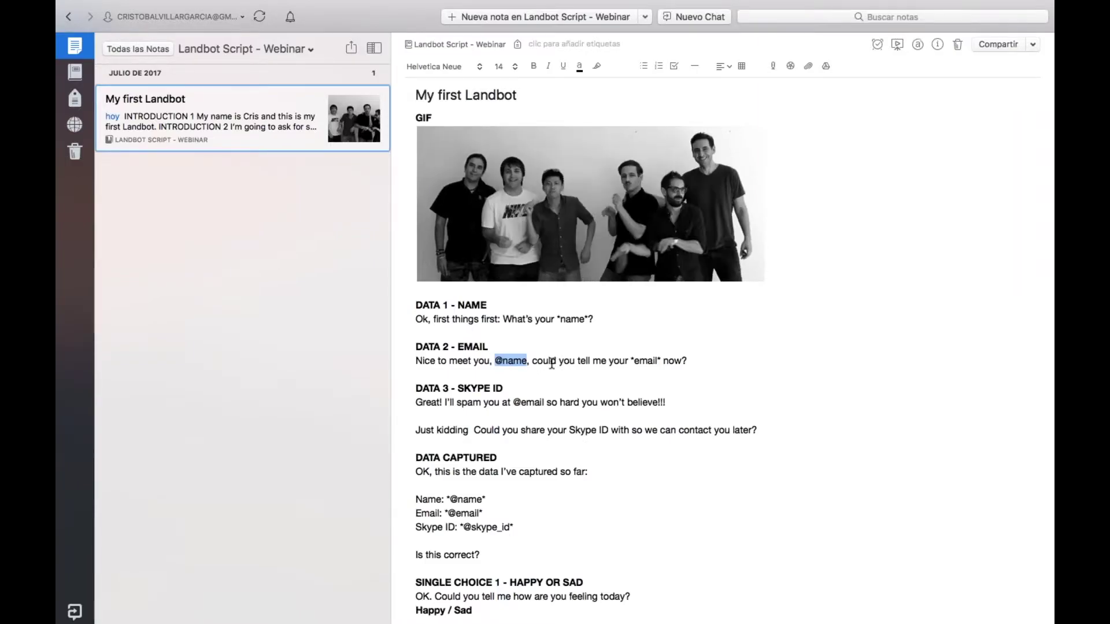
pyautogui.tripleClick(552, 362)
pyautogui.press('super+c')
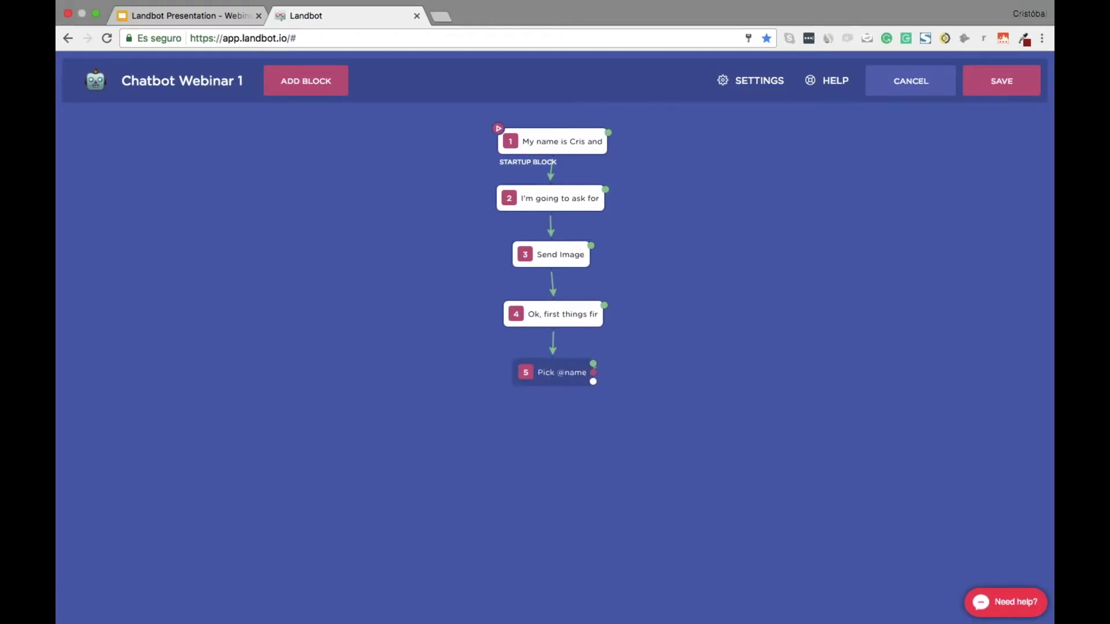
pyautogui.moveTo(593, 382); pyautogui.dragTo(578, 431)
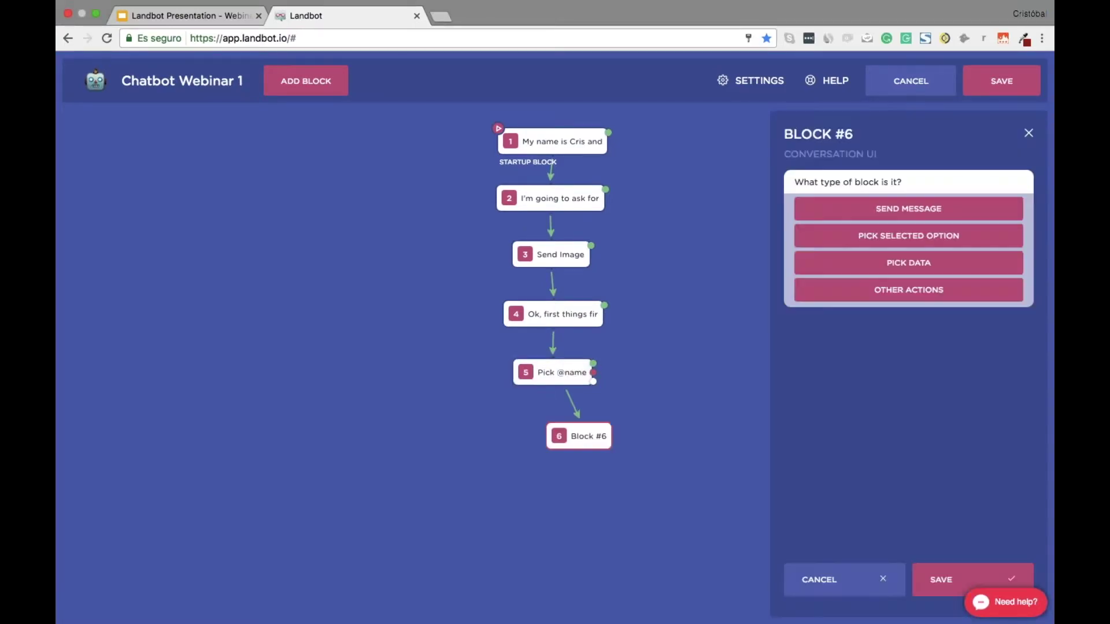
pyautogui.click(912, 212)
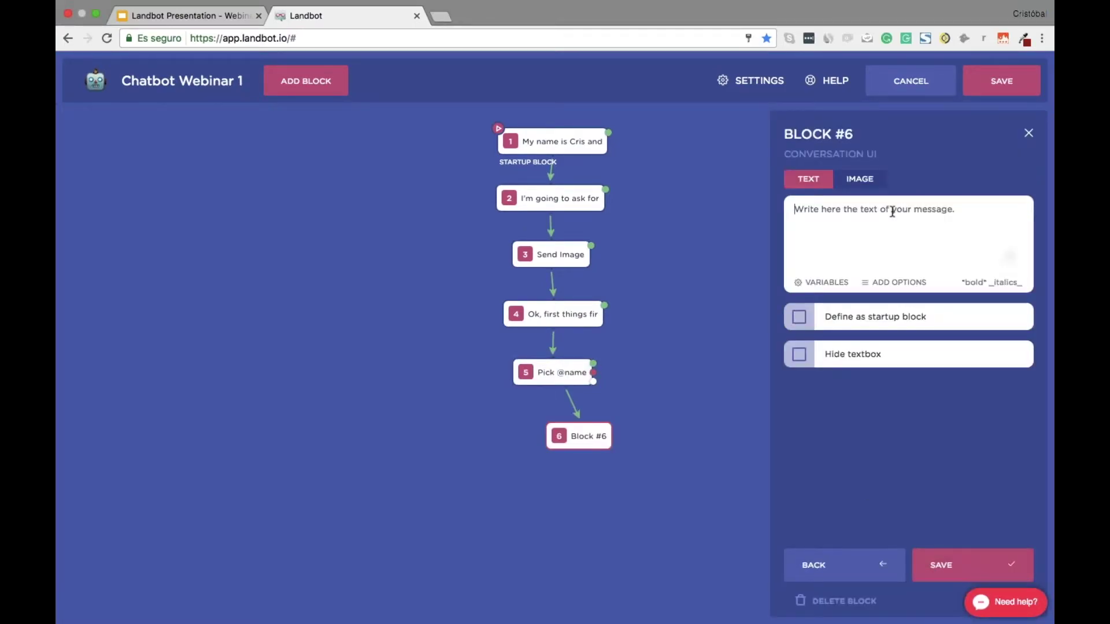
pyautogui.press('super+v')
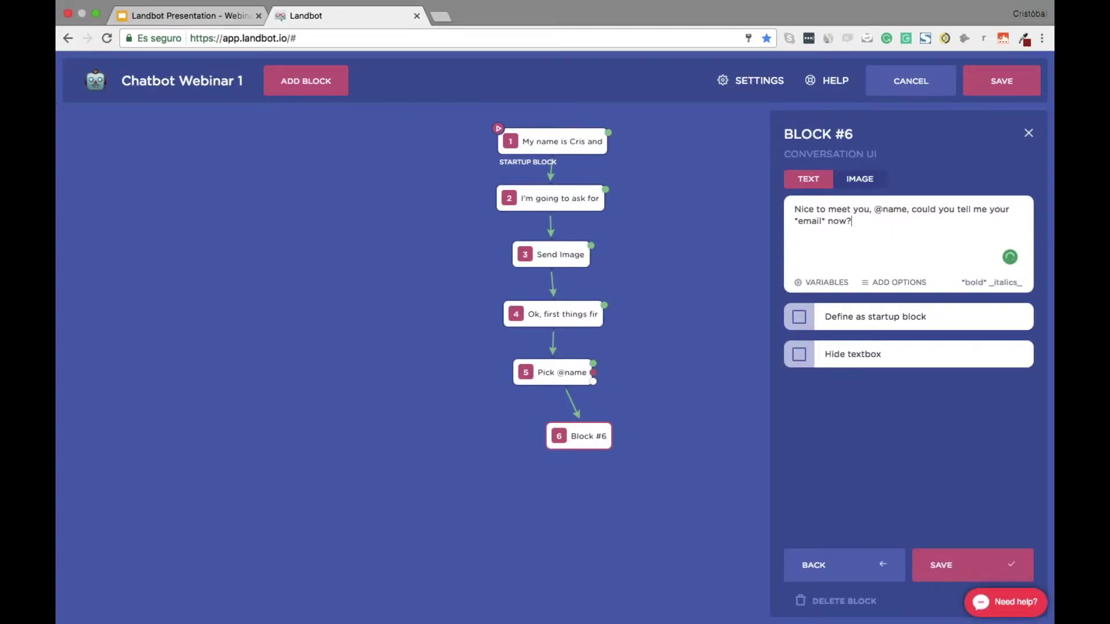
pyautogui.click(956, 565)
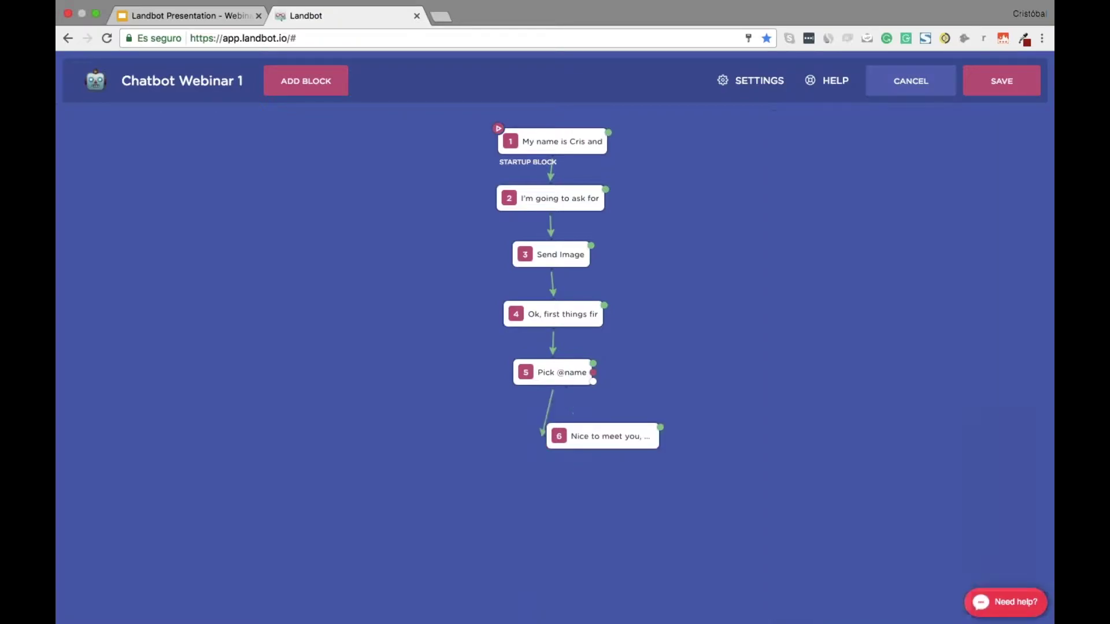
pyautogui.moveTo(617, 447); pyautogui.dragTo(585, 489)
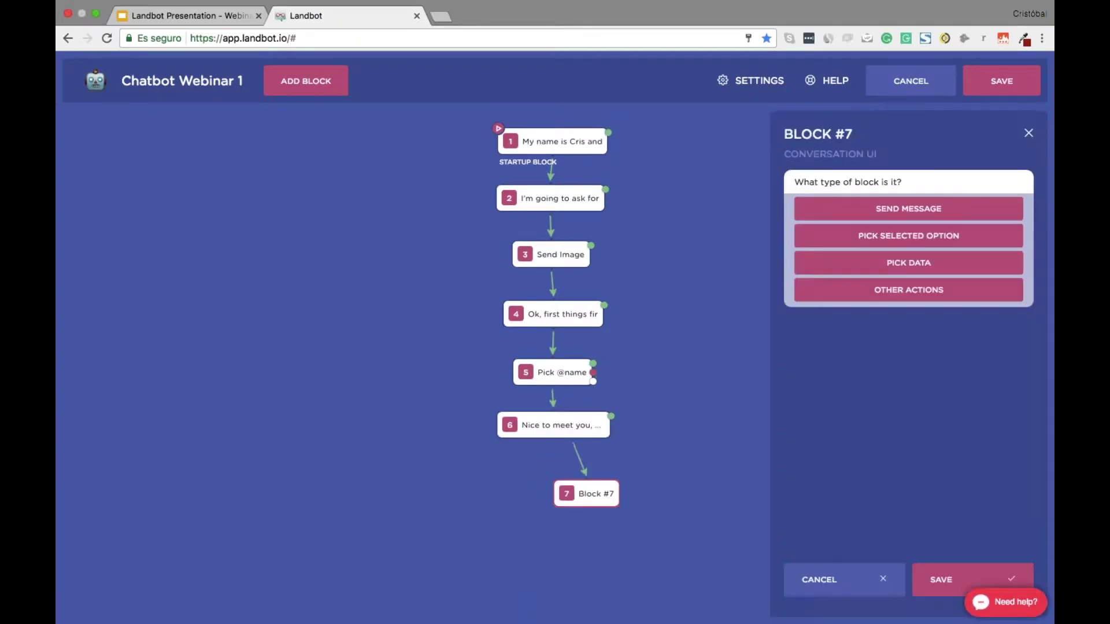
# Make block 7 a data block storing the reply as EMAIL with a valid-email check
pyautogui.click(893, 262)
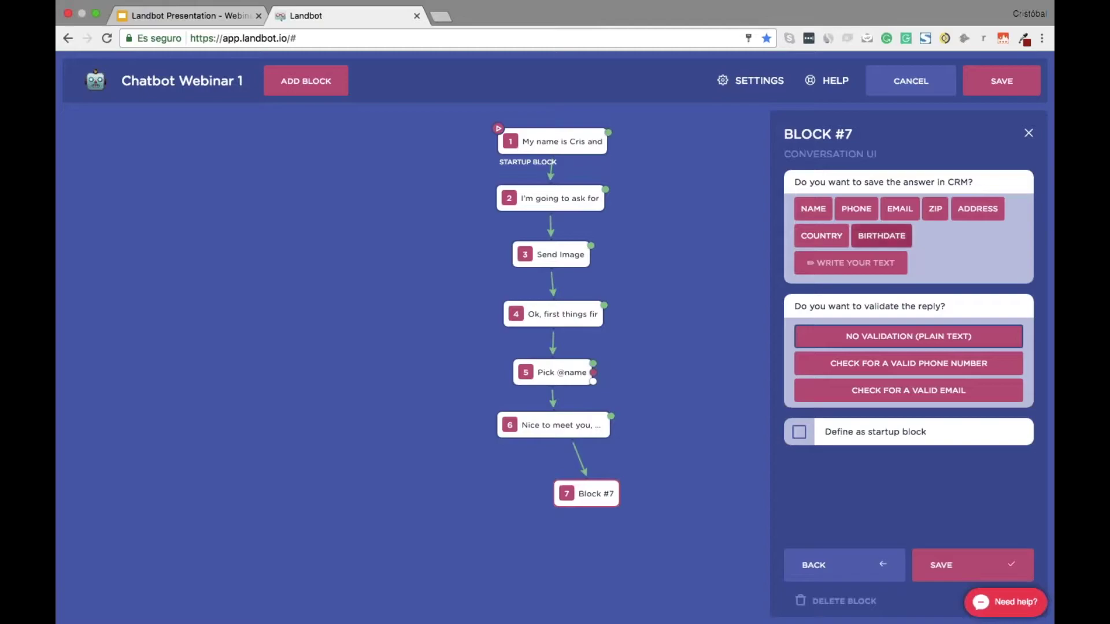
pyautogui.click(900, 209)
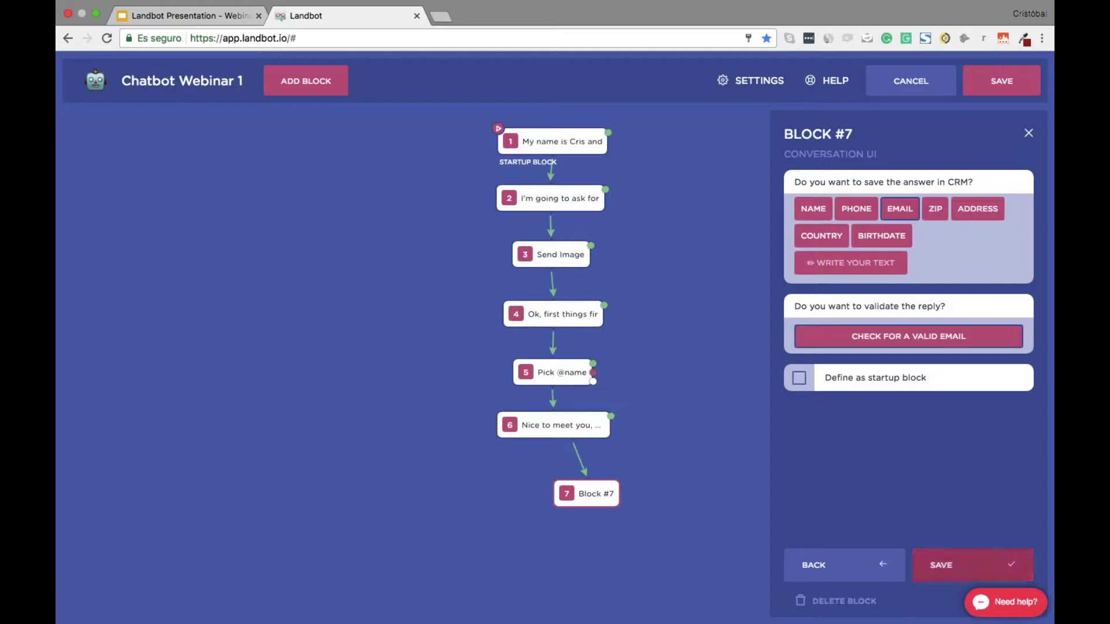
pyautogui.click(949, 566)
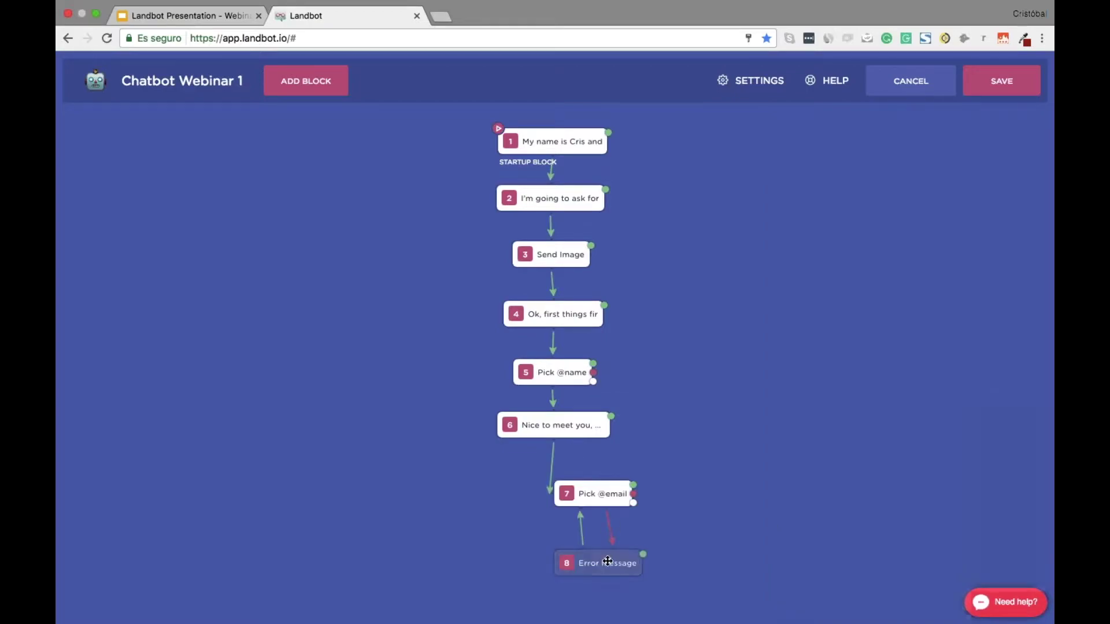
# Place the Error message block 8 beside block 7, save it, and align block 7 under block 6
pyautogui.moveTo(609, 562); pyautogui.dragTo(743, 493)
pyautogui.click(743, 493)
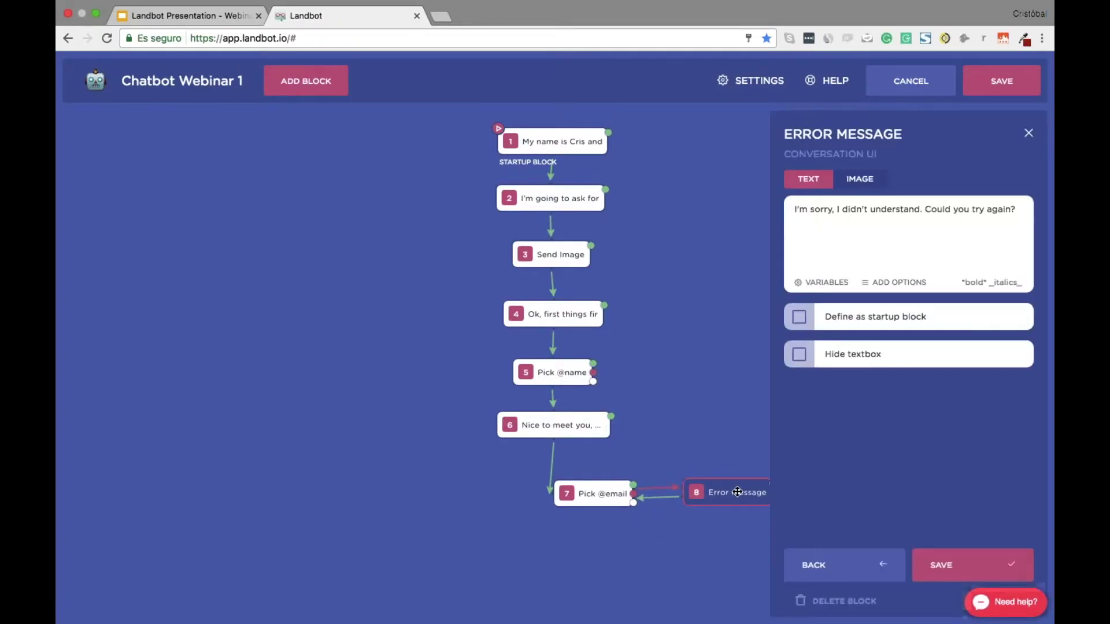
pyautogui.tripleClick(888, 211)
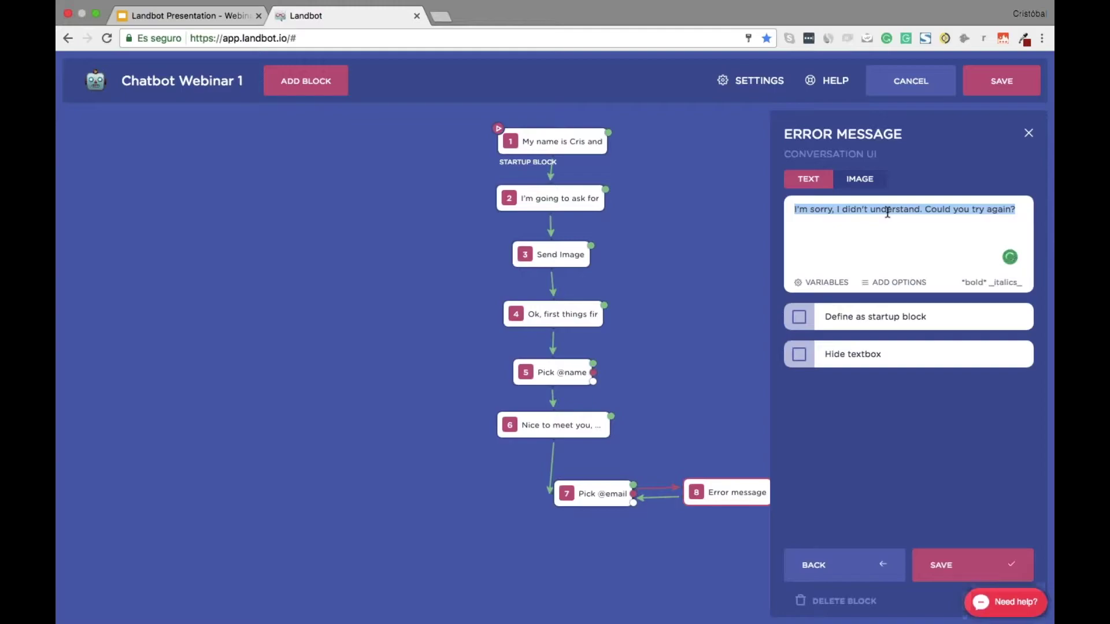
pyautogui.click(972, 565)
pyautogui.moveTo(590, 498); pyautogui.dragTo(551, 494)
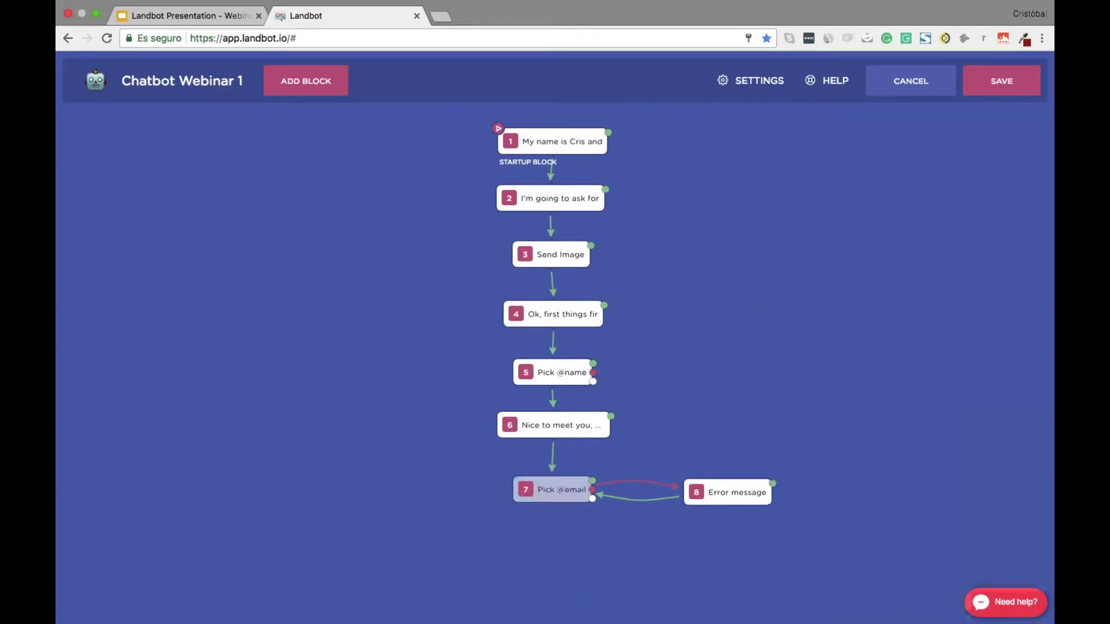
pyautogui.moveTo(605, 498)
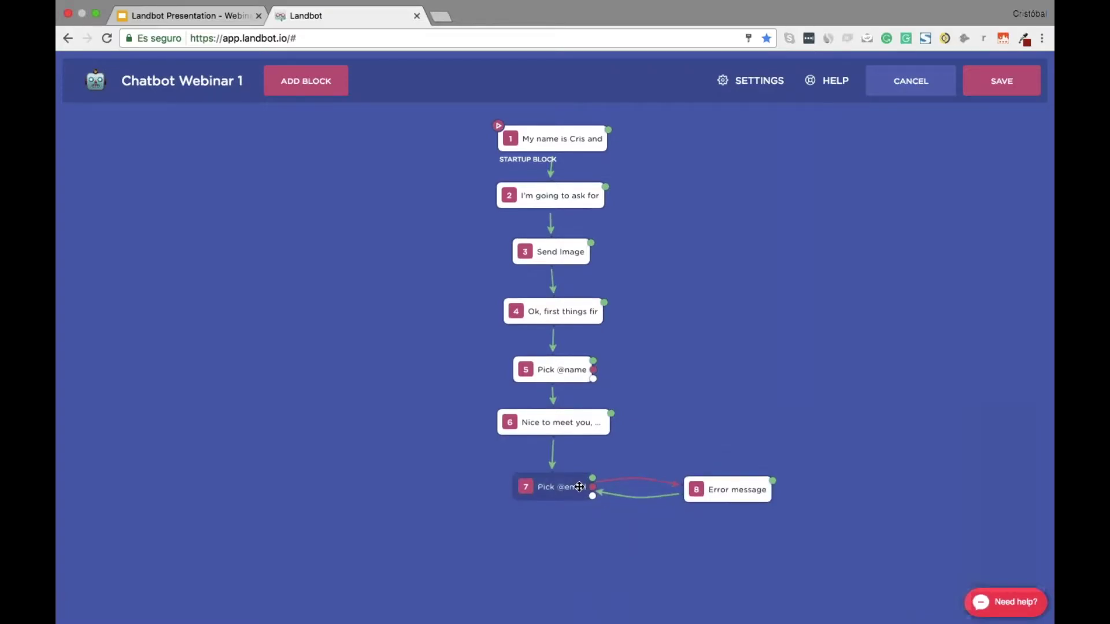
pyautogui.scroll(-3, 652, 440)
pyautogui.hotkey('ctrl', 'Right')
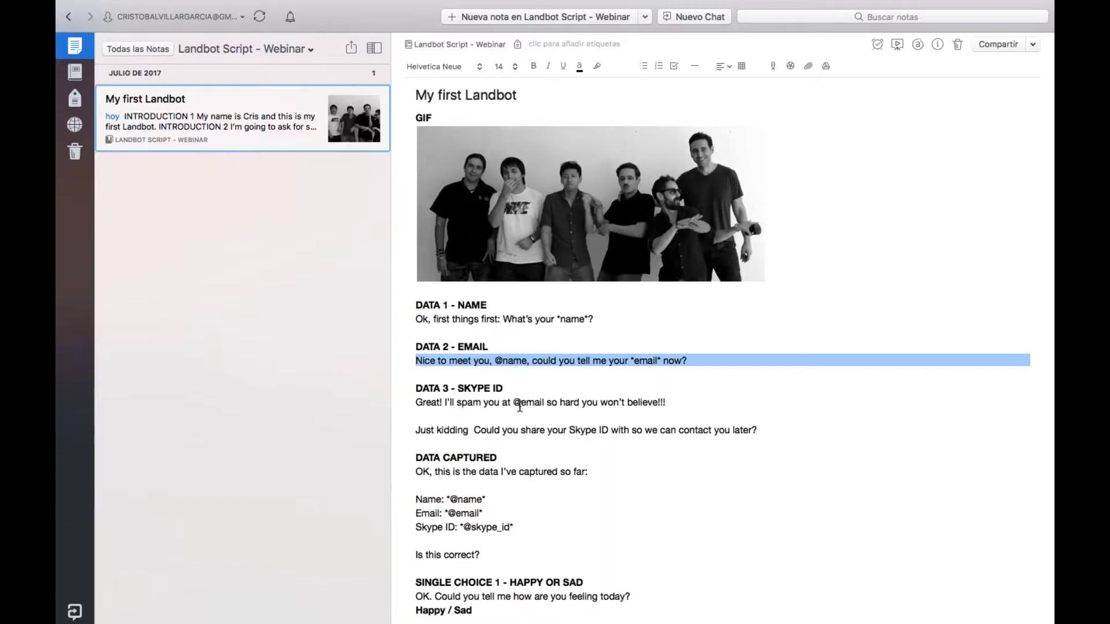
# Copy the DATA 3 lines from "Great! I'll spam you" through "Just kidding" in the script
pyautogui.tripleClick(580, 402)
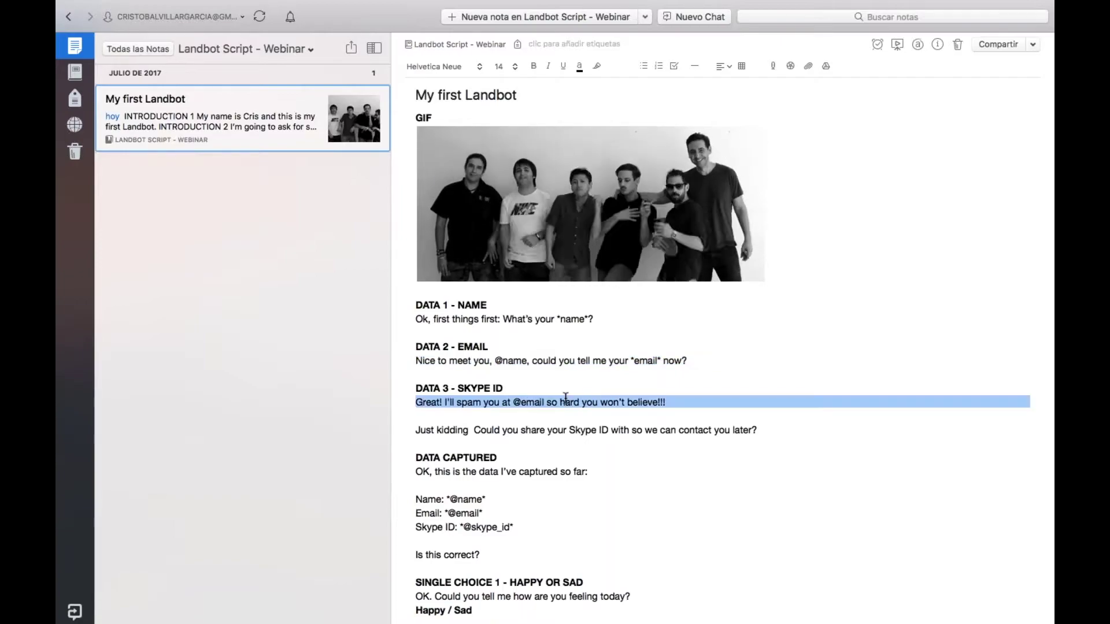
pyautogui.keyDown('shift'); pyautogui.click(573, 428); pyautogui.keyUp('shift')
pyautogui.press('super+c')
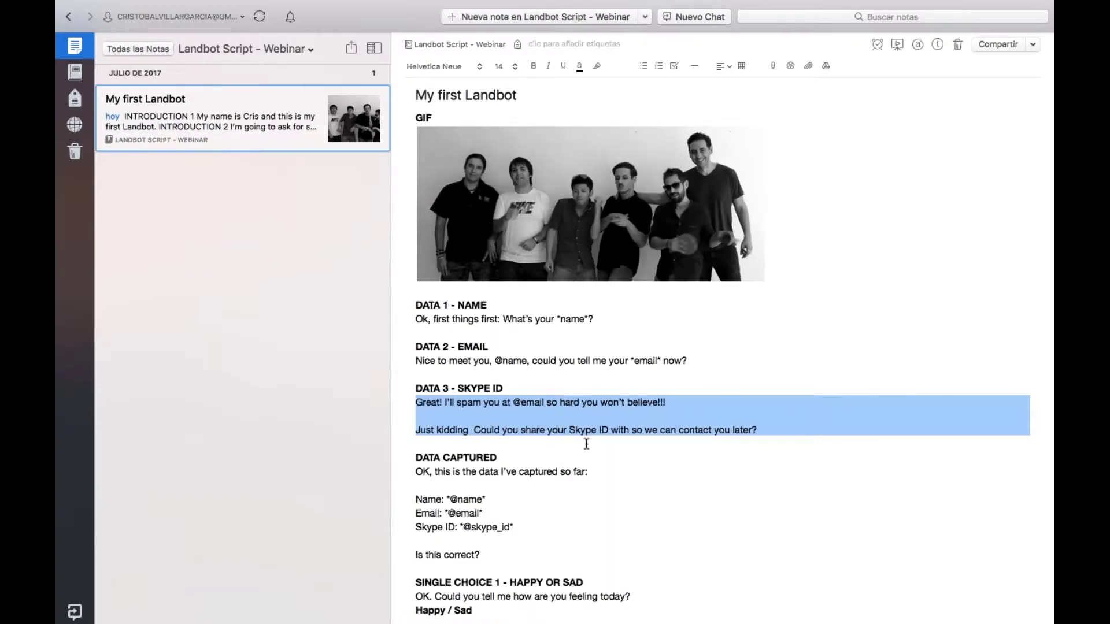
pyautogui.hotkey('ctrl', 'Left')
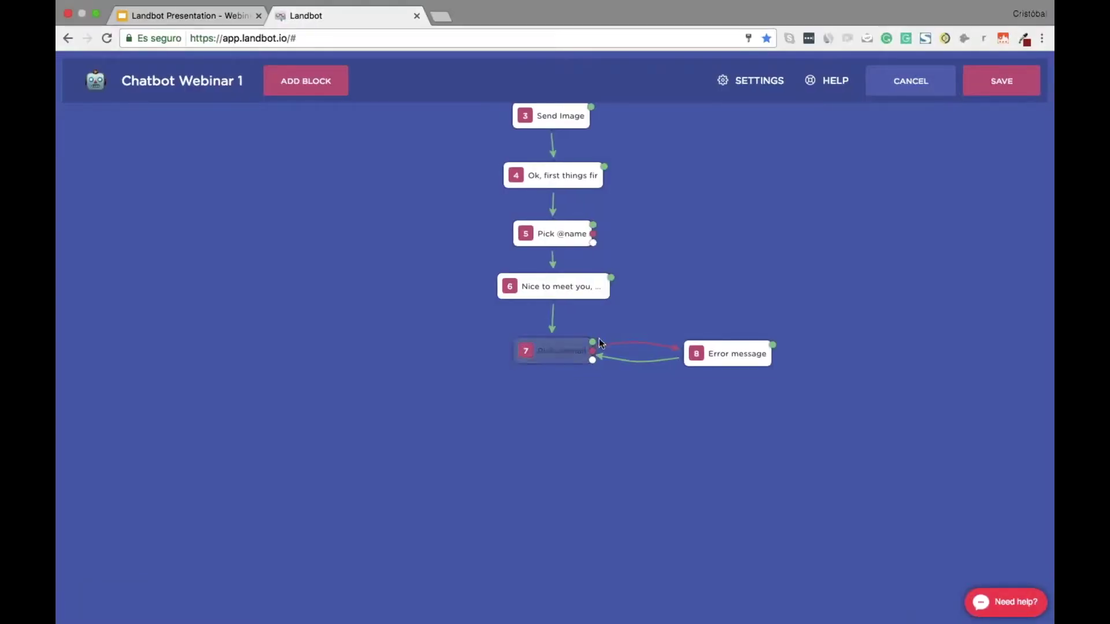
pyautogui.moveTo(594, 345); pyautogui.dragTo(585, 411)
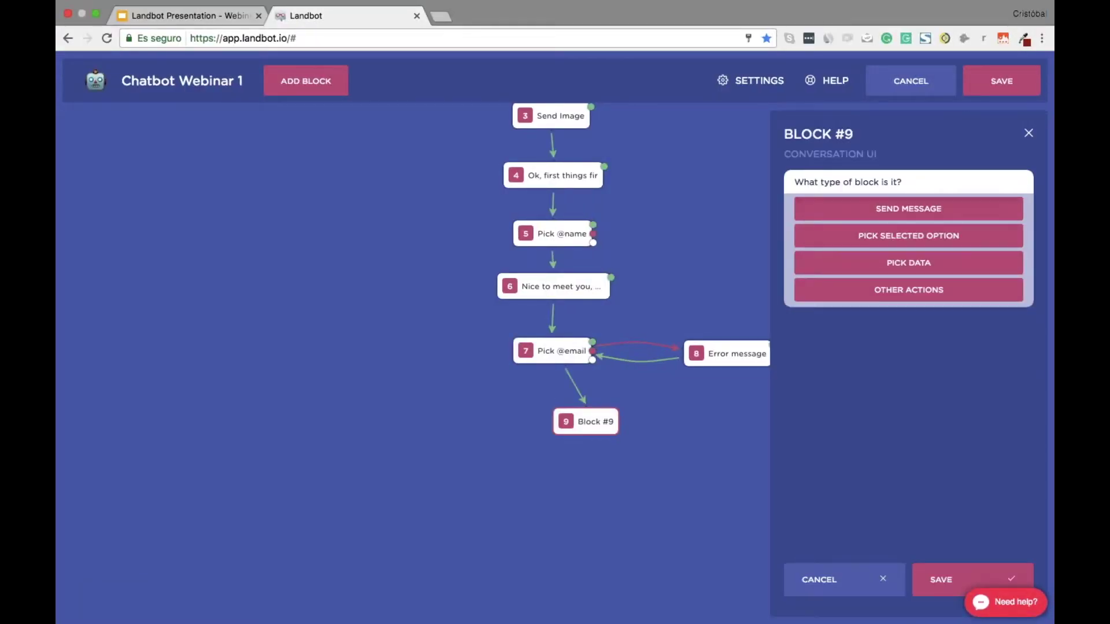
pyautogui.click(857, 209)
pyautogui.click(857, 244)
pyautogui.press('super+v')
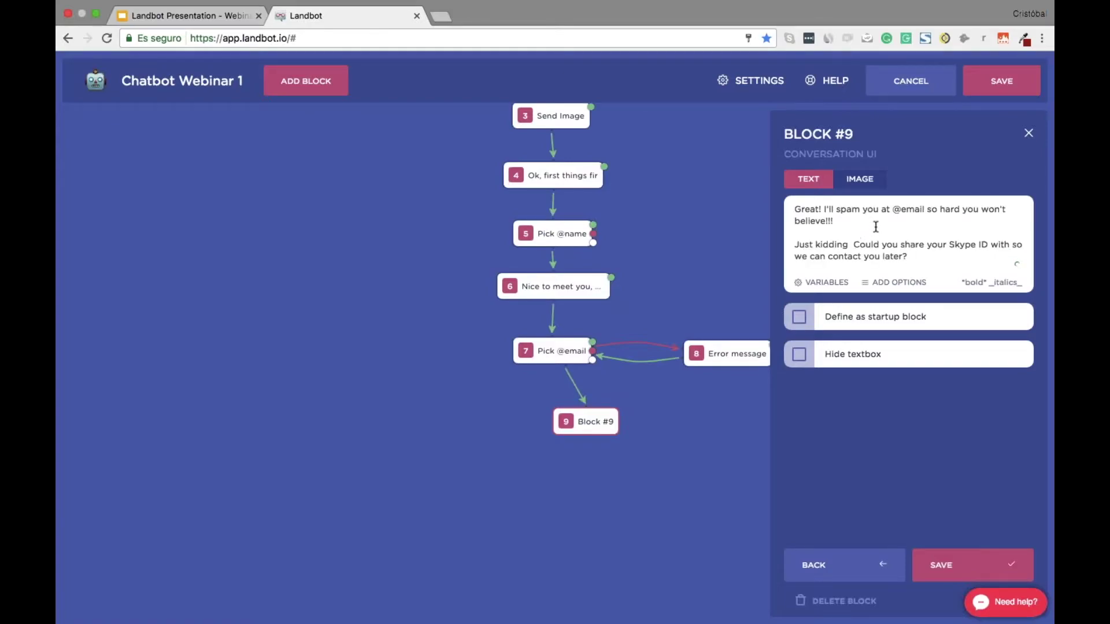
pyautogui.moveTo(891, 209); pyautogui.dragTo(921, 208)
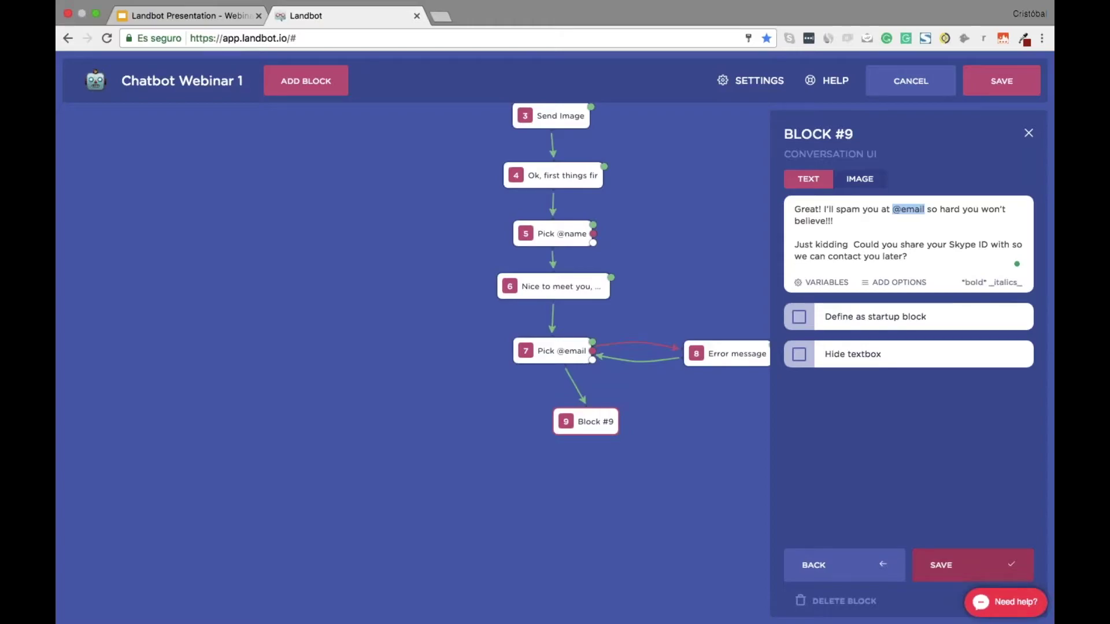
pyautogui.click(956, 580)
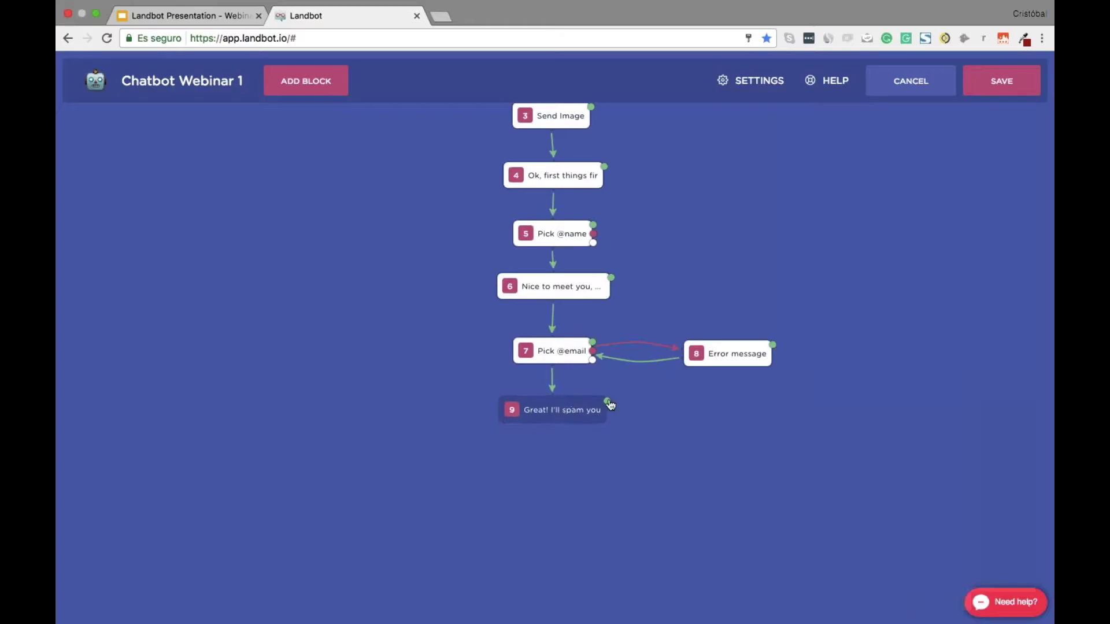
pyautogui.moveTo(607, 402); pyautogui.dragTo(551, 464)
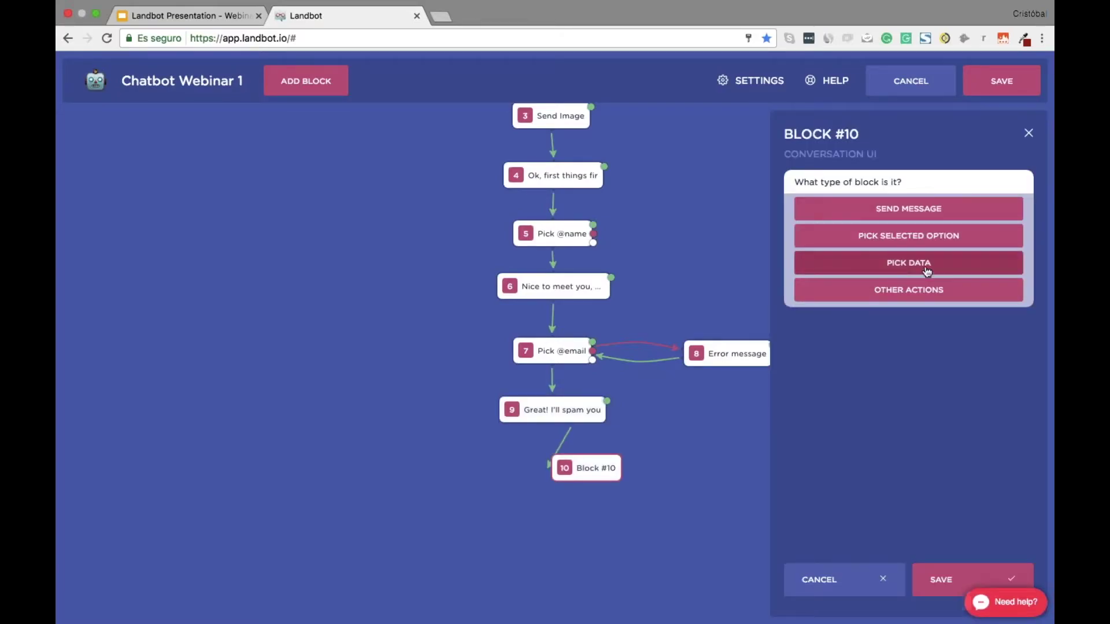
# Make block 10 a Pick Data question storing the answer in a new SKYPE_ID custom field
pyautogui.click(908, 262)
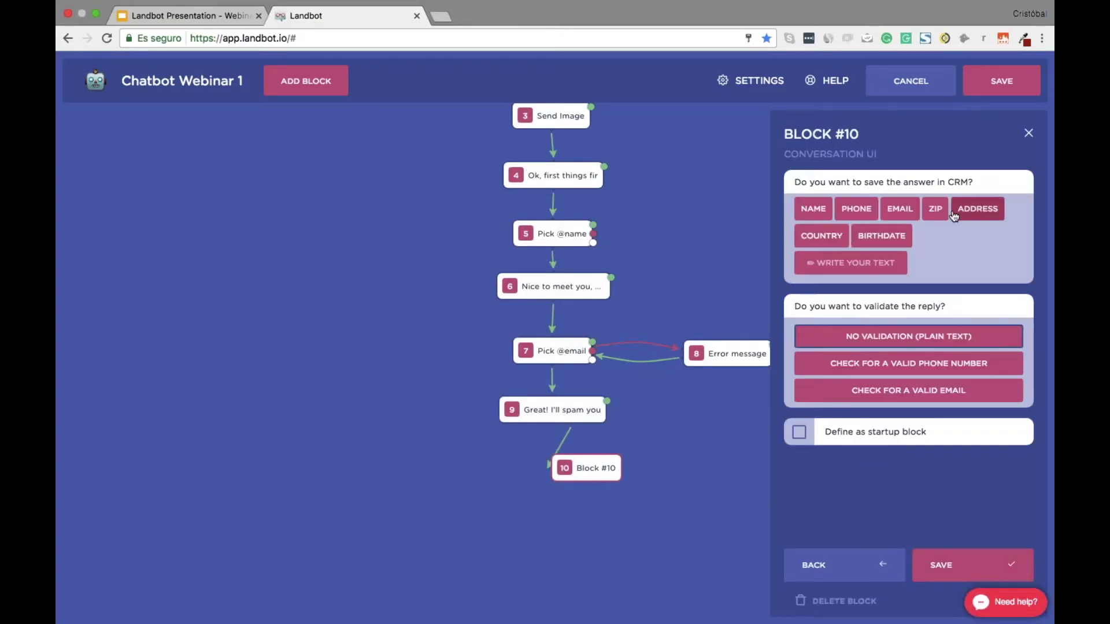
pyautogui.click(848, 263)
pyautogui.write('SKYPE_ID')
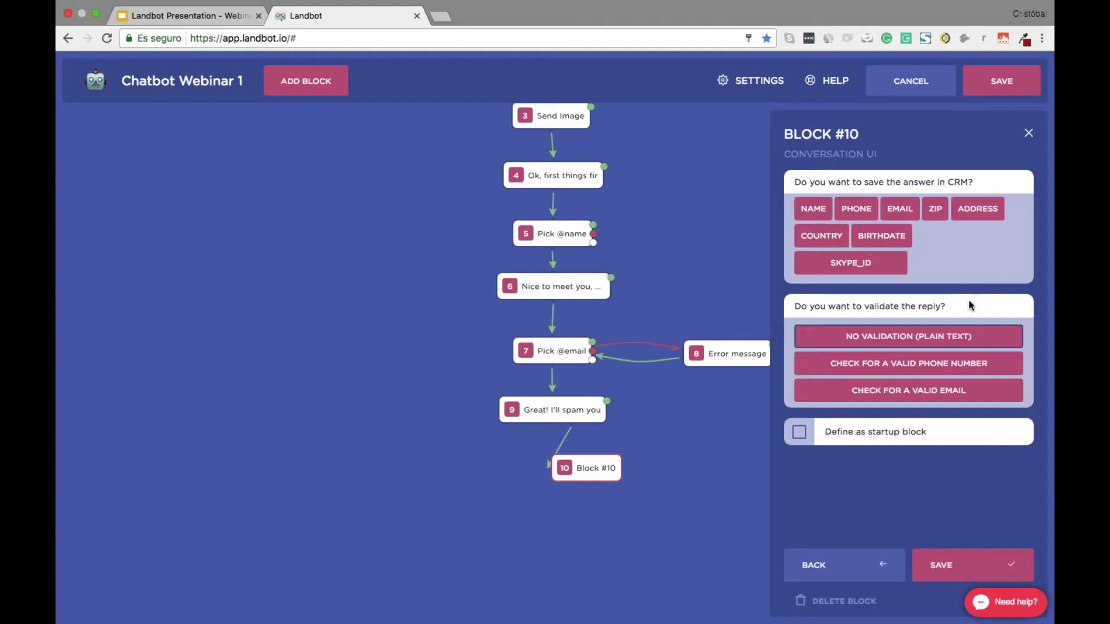
pyautogui.press('Return')
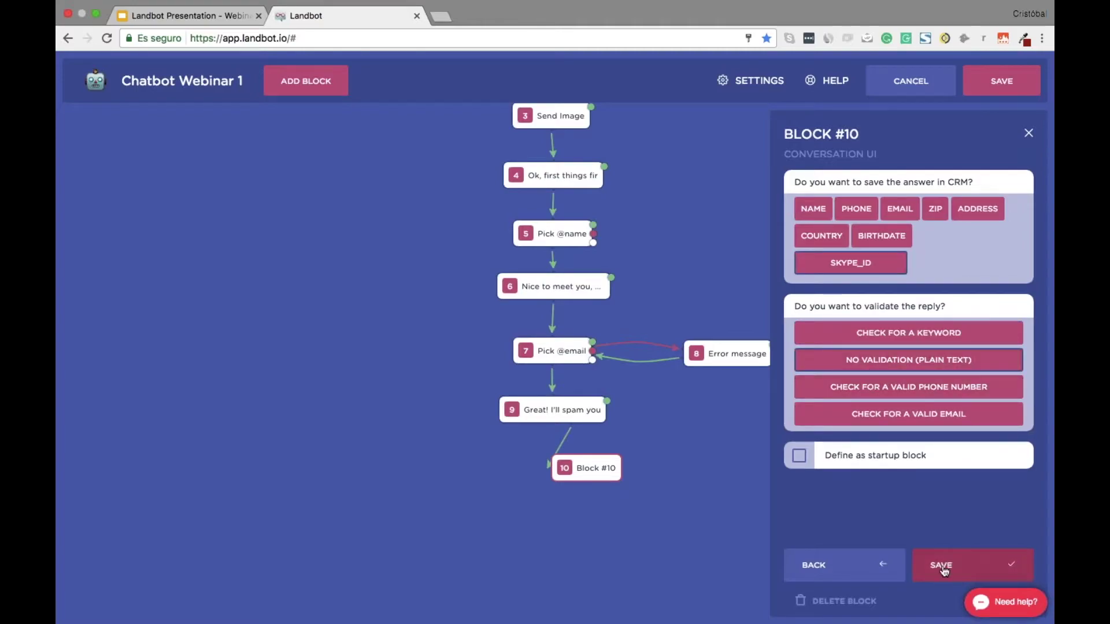
pyautogui.click(942, 566)
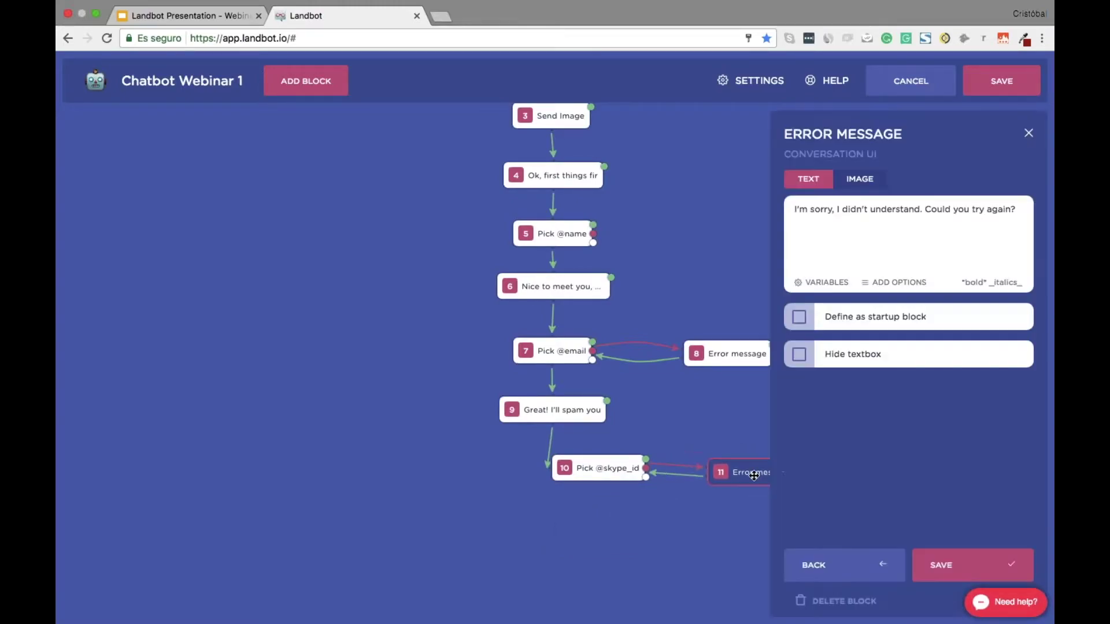
# Delete block 10's generated error-message block and line block 10 up under block 9
pyautogui.click(844, 601)
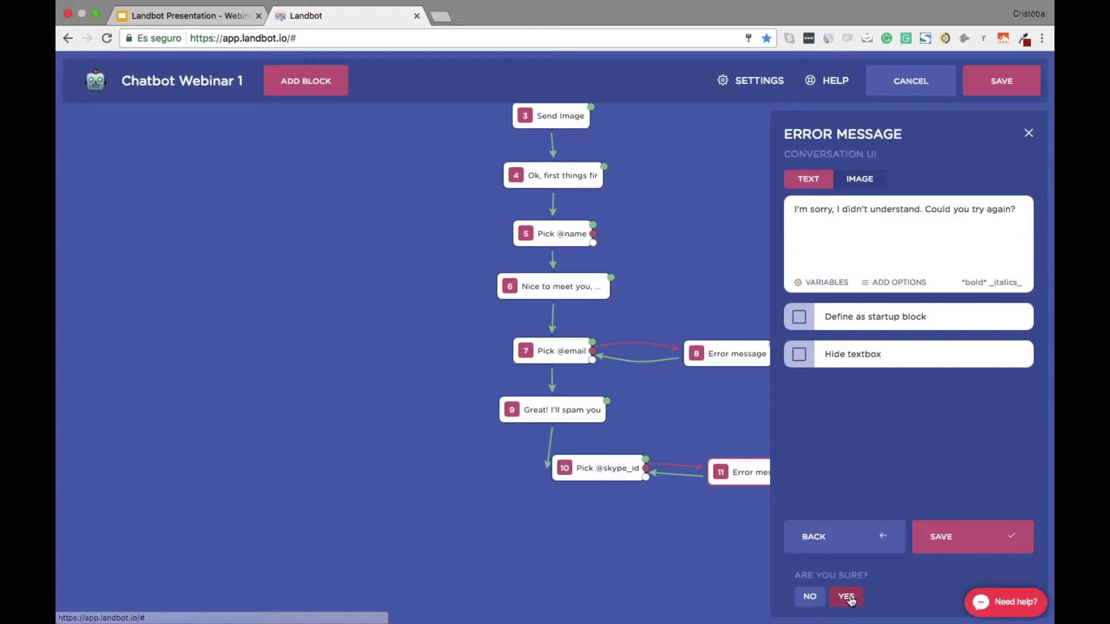
pyautogui.click(846, 598)
pyautogui.moveTo(569, 474); pyautogui.dragTo(564, 472)
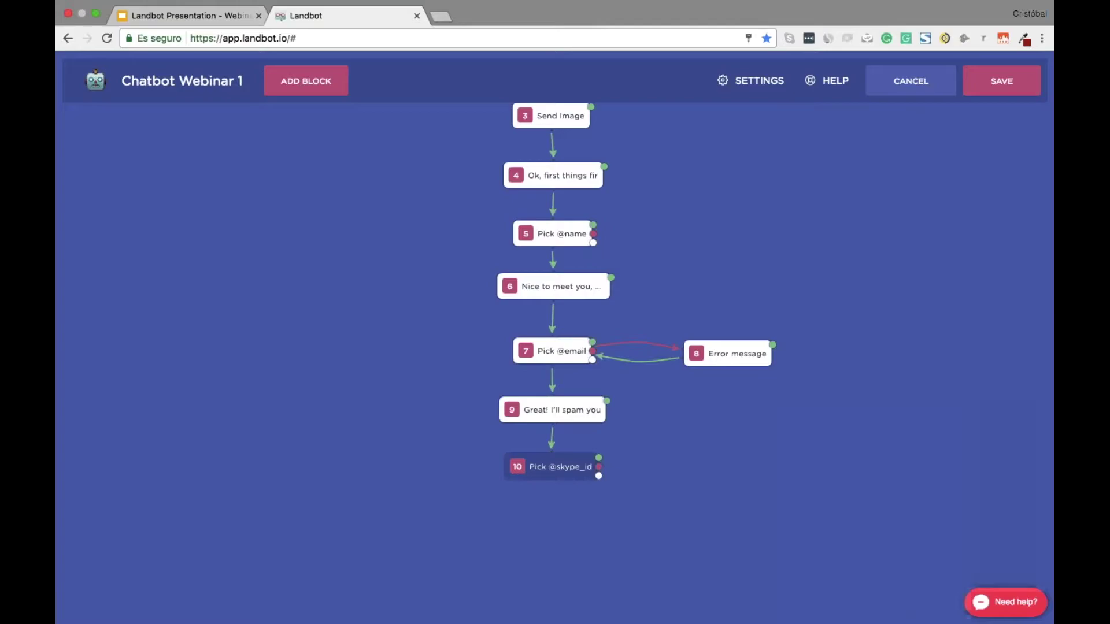
pyautogui.hotkey('ctrl', 'Right')
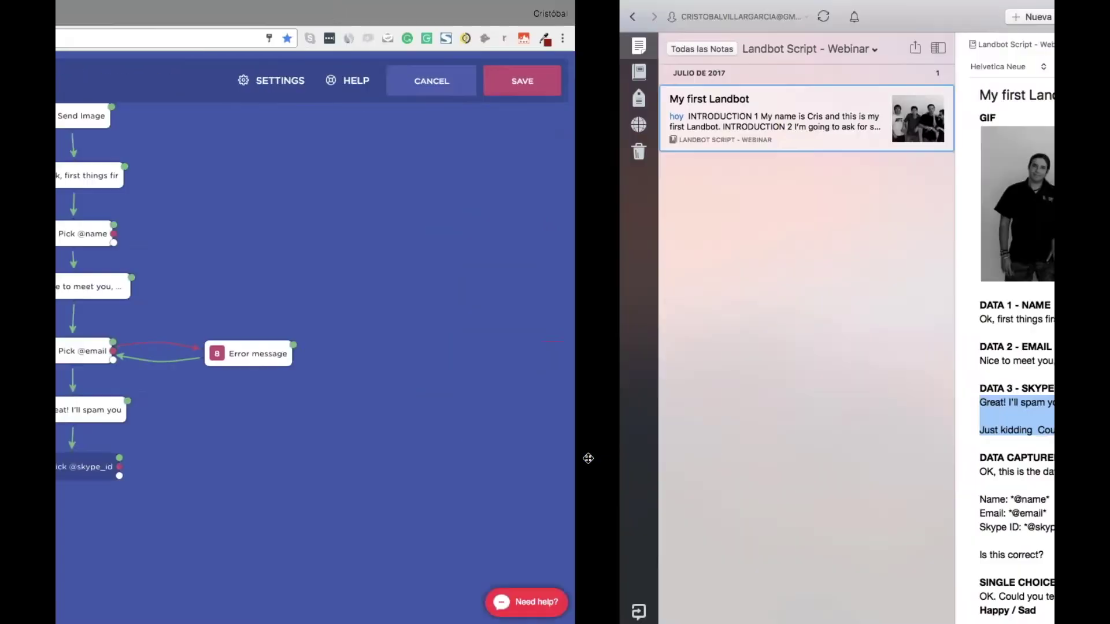
# Copy the DATA CAPTURED summary, 'OK, this is the data I've captured so far' through 'Is this correct?'
pyautogui.scroll(-2, 619, 513)
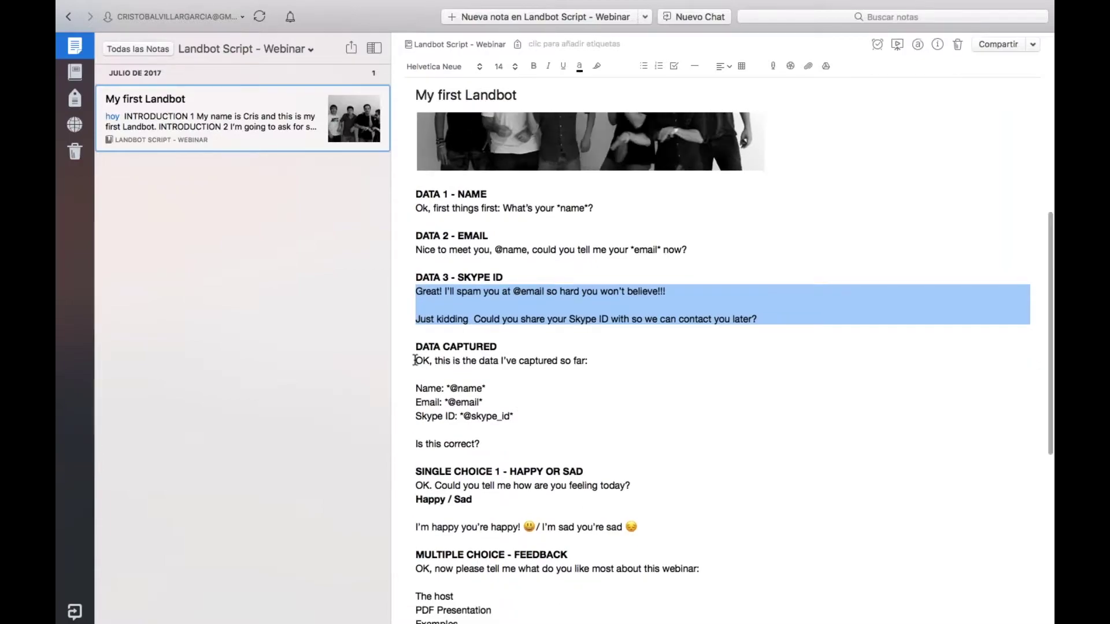
pyautogui.moveTo(414, 359); pyautogui.dragTo(495, 448)
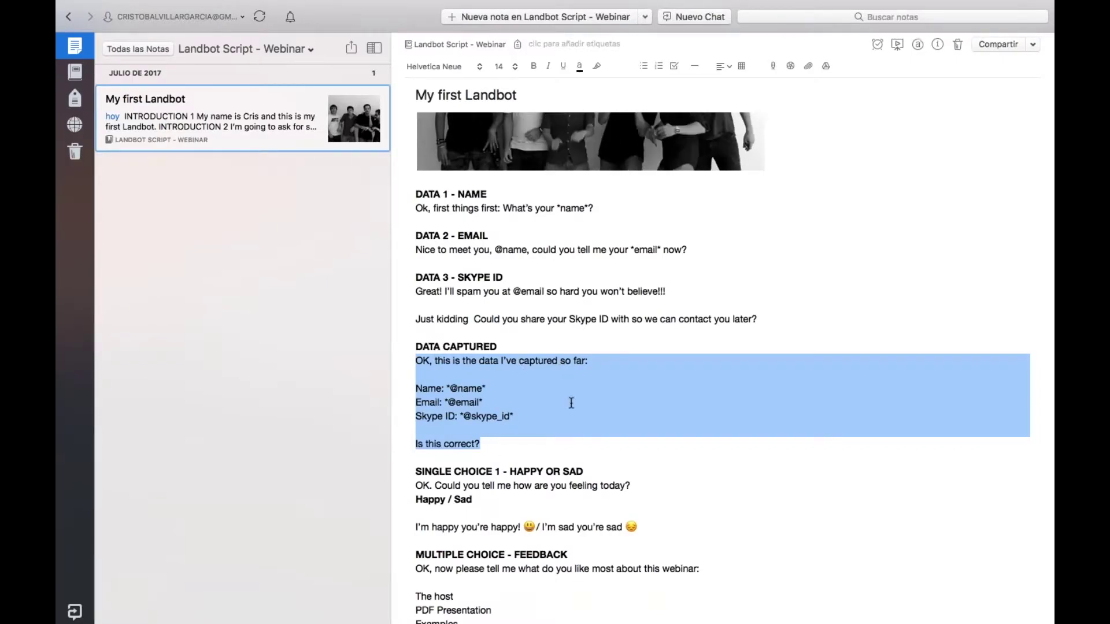
pyautogui.press('super+plus')
pyautogui.scroll(-3, 560, 414)
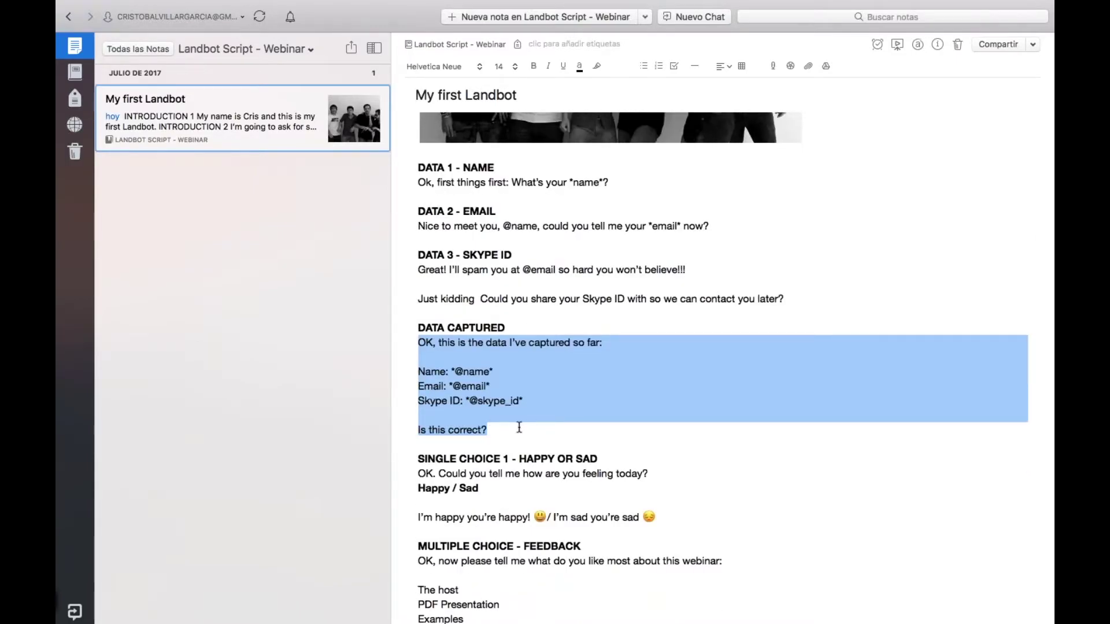
pyautogui.hotkey('ctrl', 'Right')
pyautogui.scroll(-2, 601, 392)
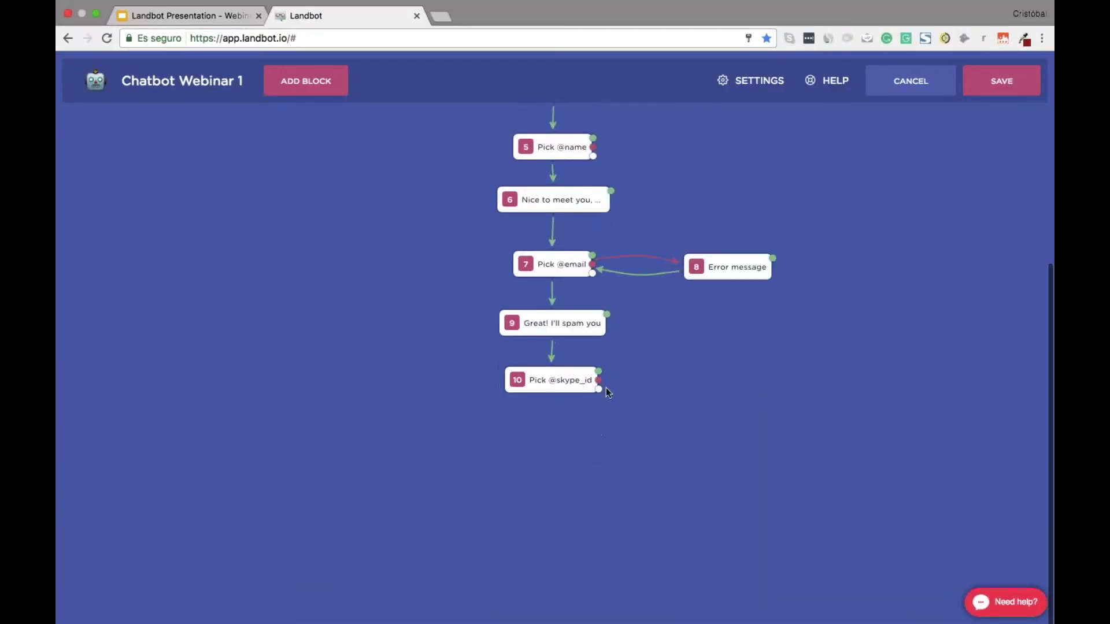
# Add a Send Message block after block 10 containing the pasted captured-data summary
pyautogui.moveTo(552, 431); pyautogui.dragTo(585, 439)
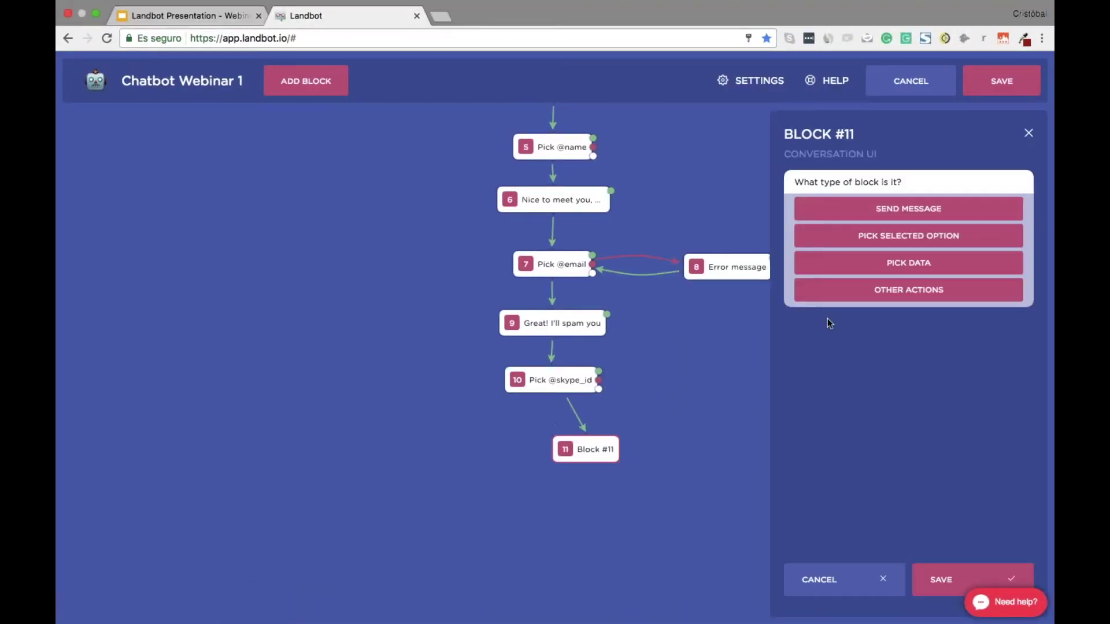
pyautogui.click(907, 209)
pyautogui.click(860, 239)
pyautogui.write('Name: *@name* Email: *@email* Skype ID: *@skype_id*  Is this correct?')
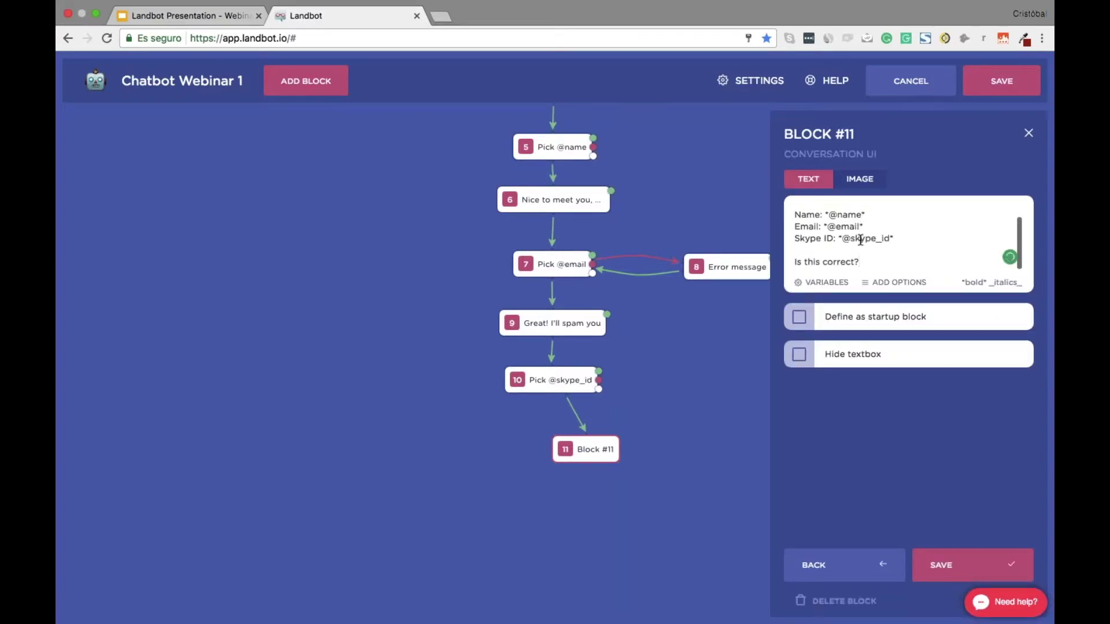
pyautogui.scroll(2, 889, 234)
pyautogui.scroll(-2, 889, 233)
# Give block 11 Continue, Change name, Change email and Change SkypeID buttons, with the textbox hidden
pyautogui.click(897, 284)
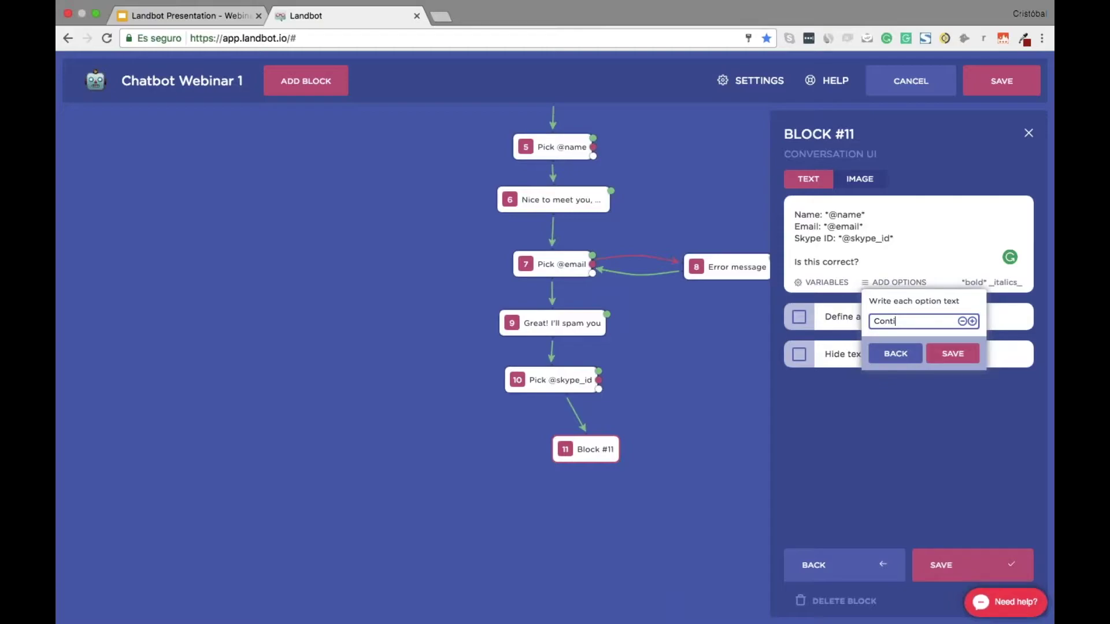
pyautogui.press('Return')
pyautogui.write('Change name')
pyautogui.press('Return')
pyautogui.write('Ch')
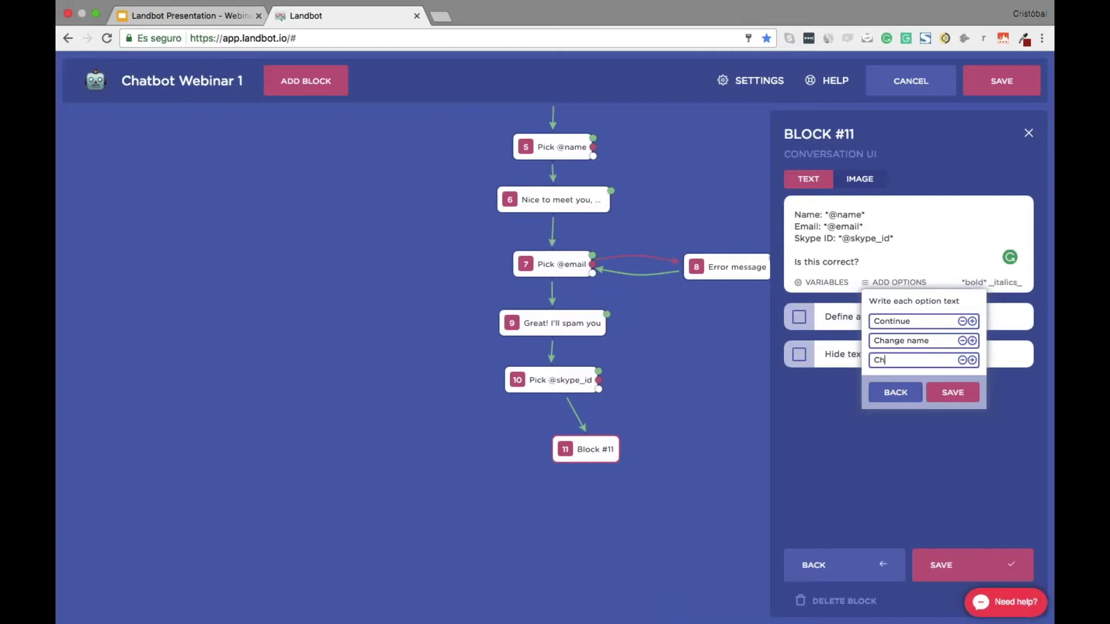
pyautogui.write('ange email')
pyautogui.press('Return')
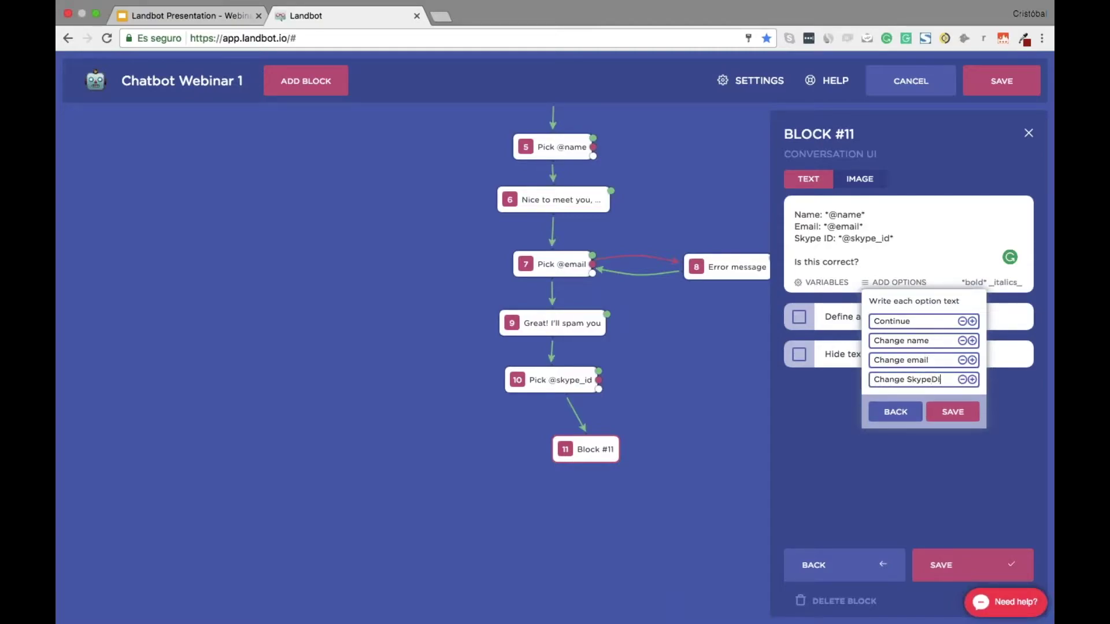
pyautogui.click(952, 412)
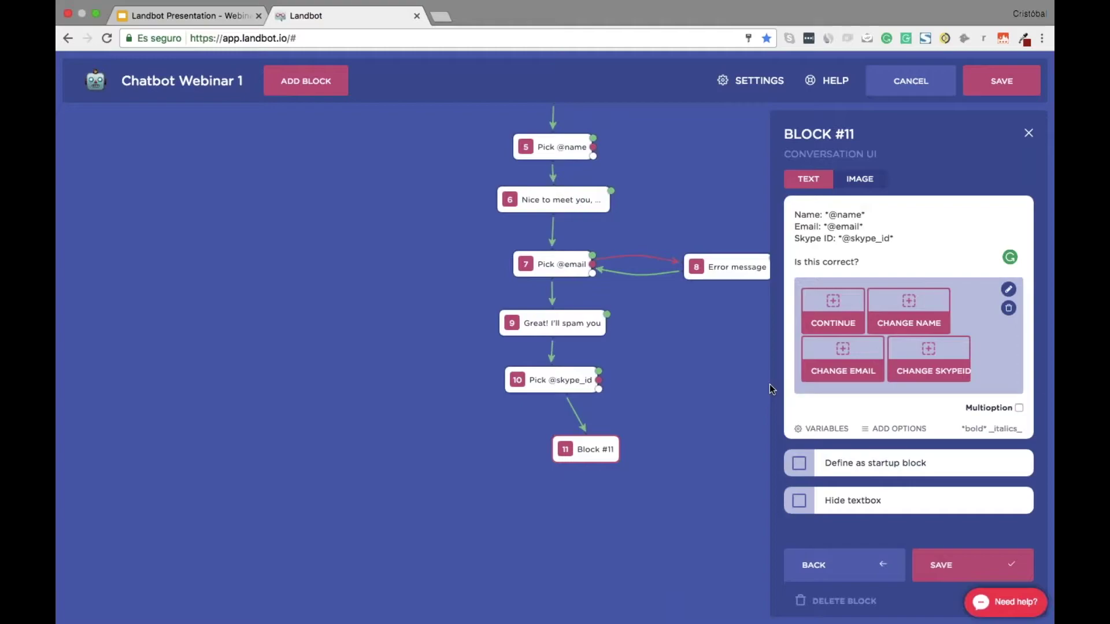
pyautogui.click(799, 501)
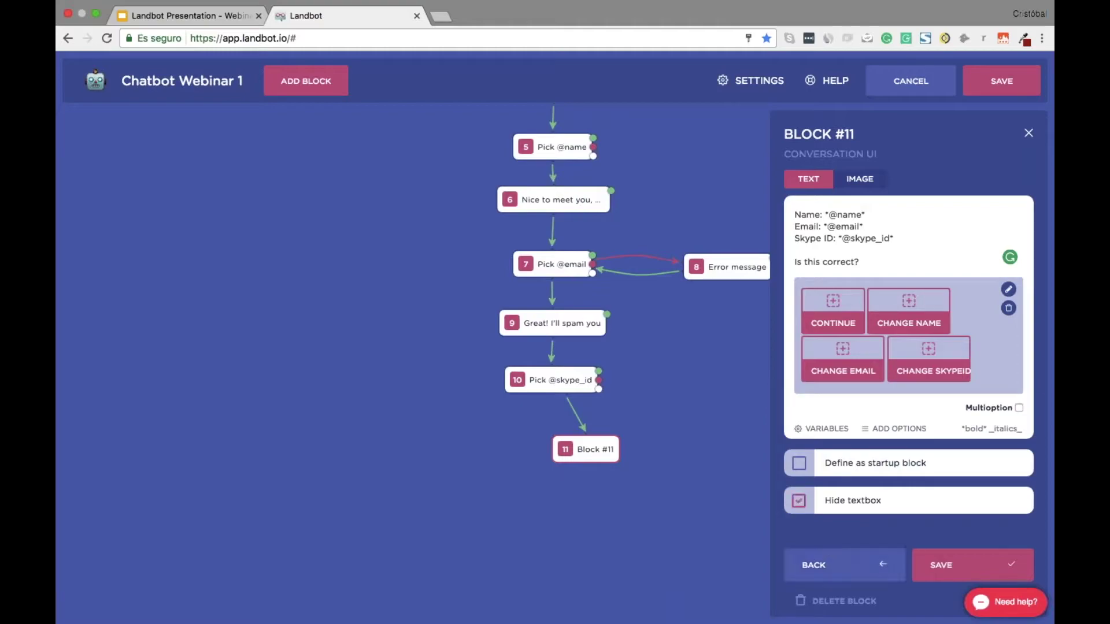
pyautogui.click(940, 566)
pyautogui.moveTo(598, 450); pyautogui.dragTo(549, 490)
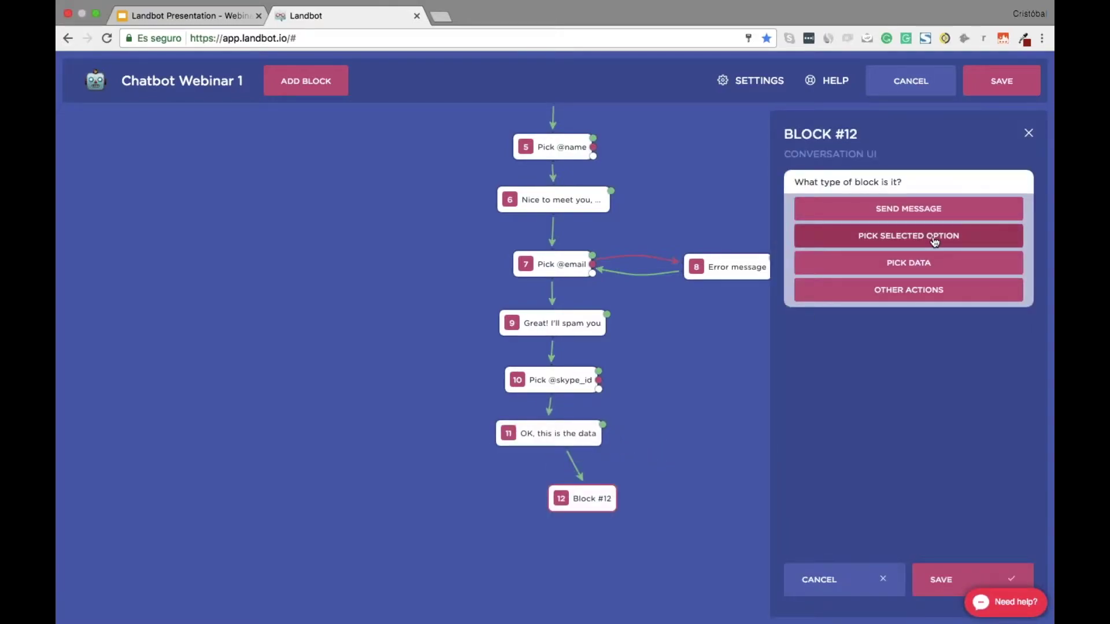
# Make block 12 a Pick selected option block under the summary and delete its error-message block
pyautogui.click(908, 241)
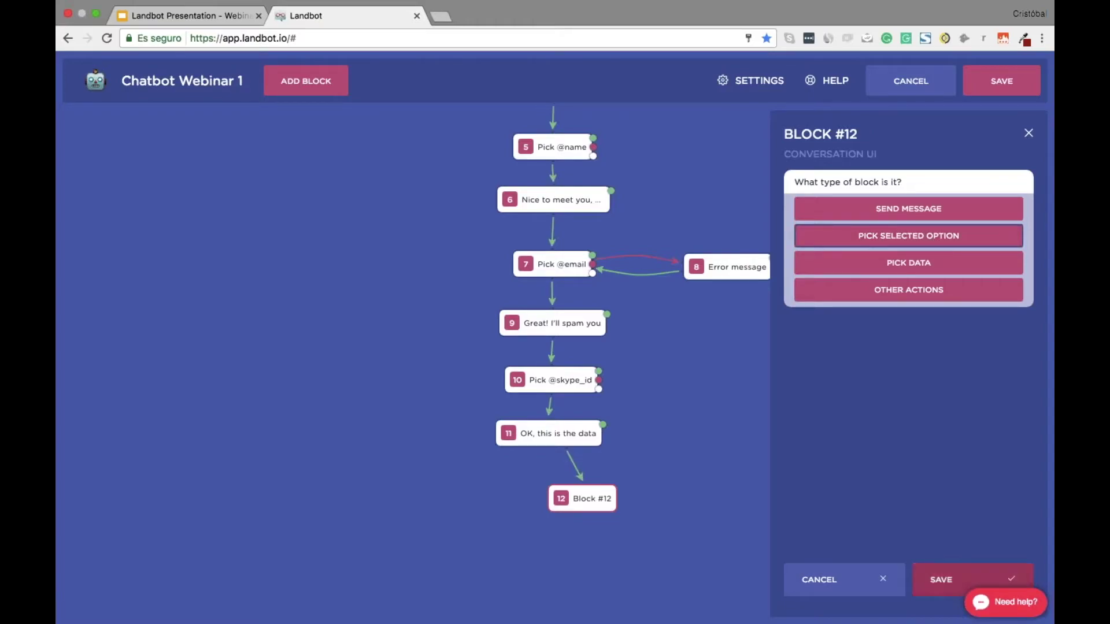
pyautogui.click(941, 576)
pyautogui.click(945, 566)
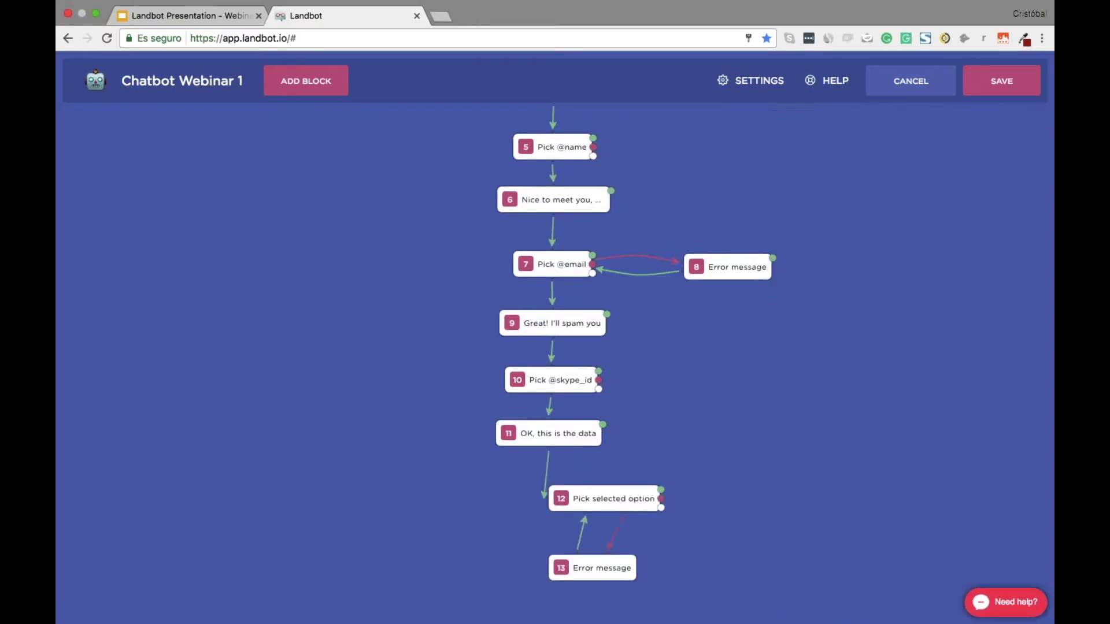
pyautogui.moveTo(597, 505); pyautogui.dragTo(543, 496)
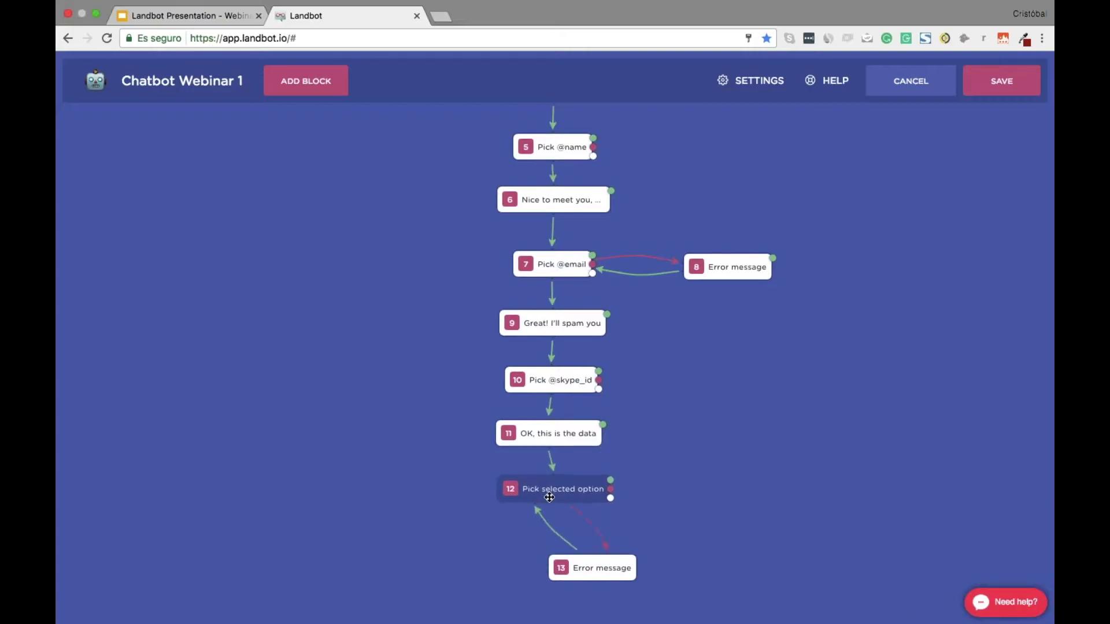
pyautogui.moveTo(635, 560); pyautogui.dragTo(756, 465)
pyautogui.click(734, 486)
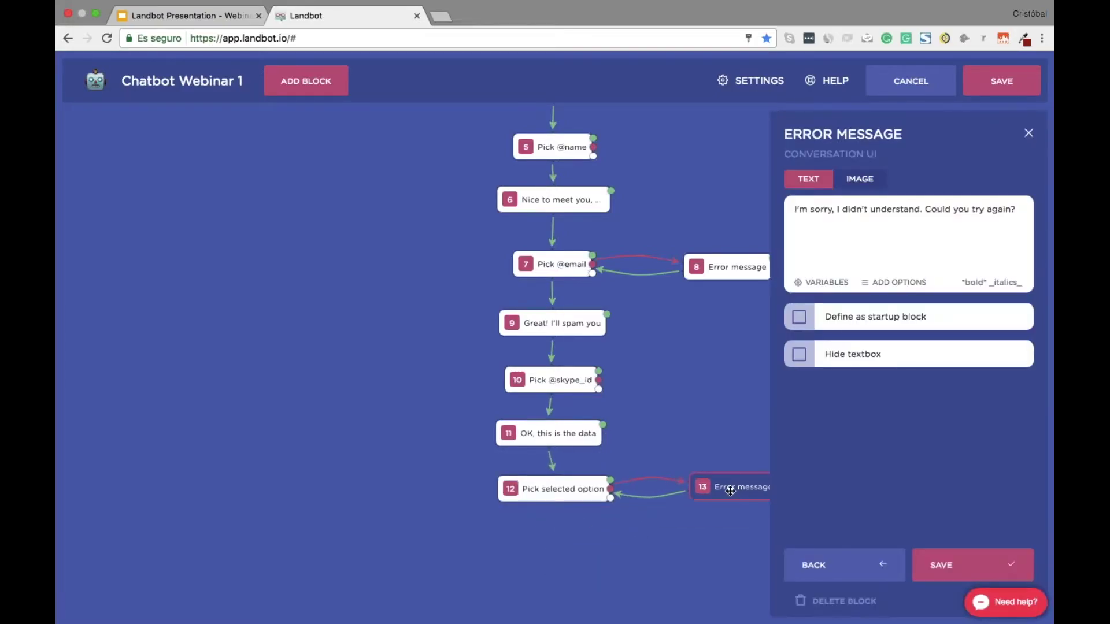
pyautogui.click(835, 601)
pyautogui.click(846, 598)
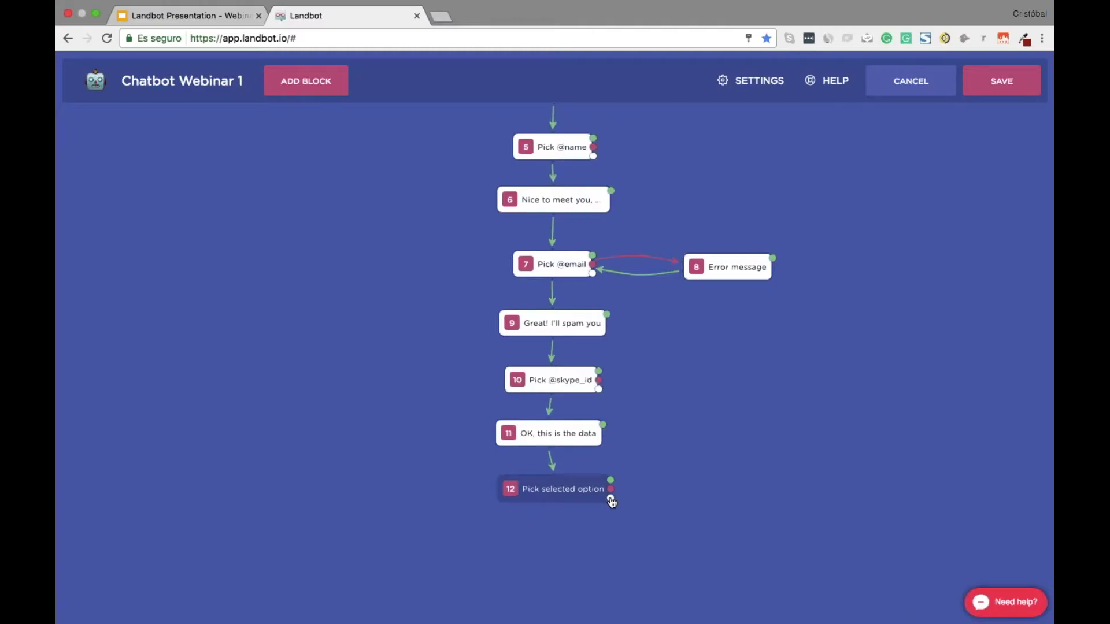
# Re-save data summary block 11 and add a new block after block 12
pyautogui.click(540, 433)
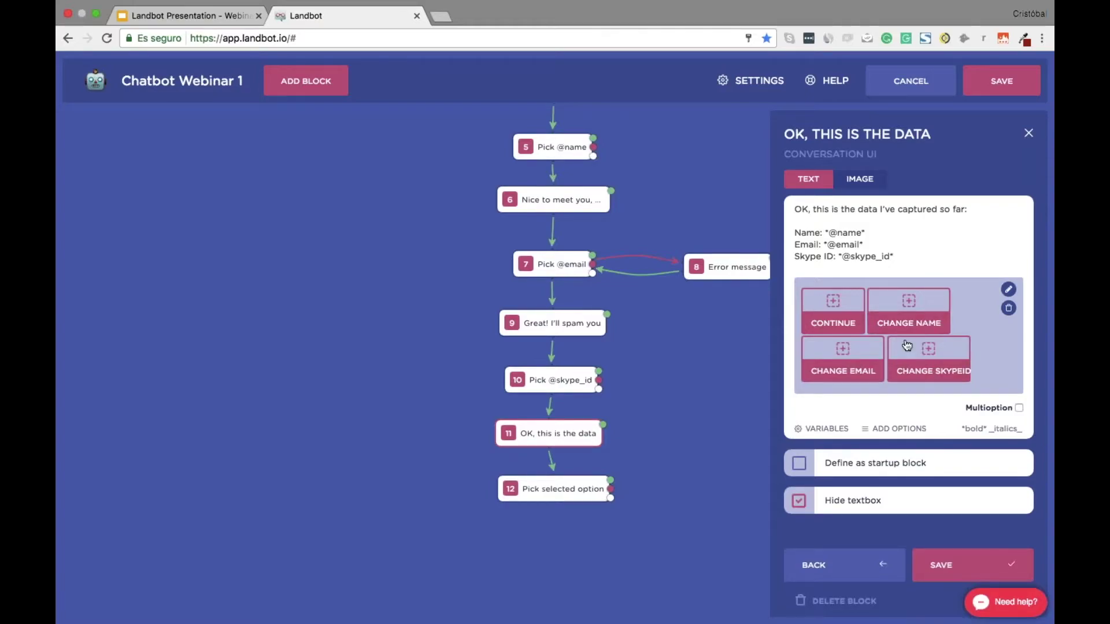
pyautogui.click(942, 566)
pyautogui.scroll(-3, 577, 453)
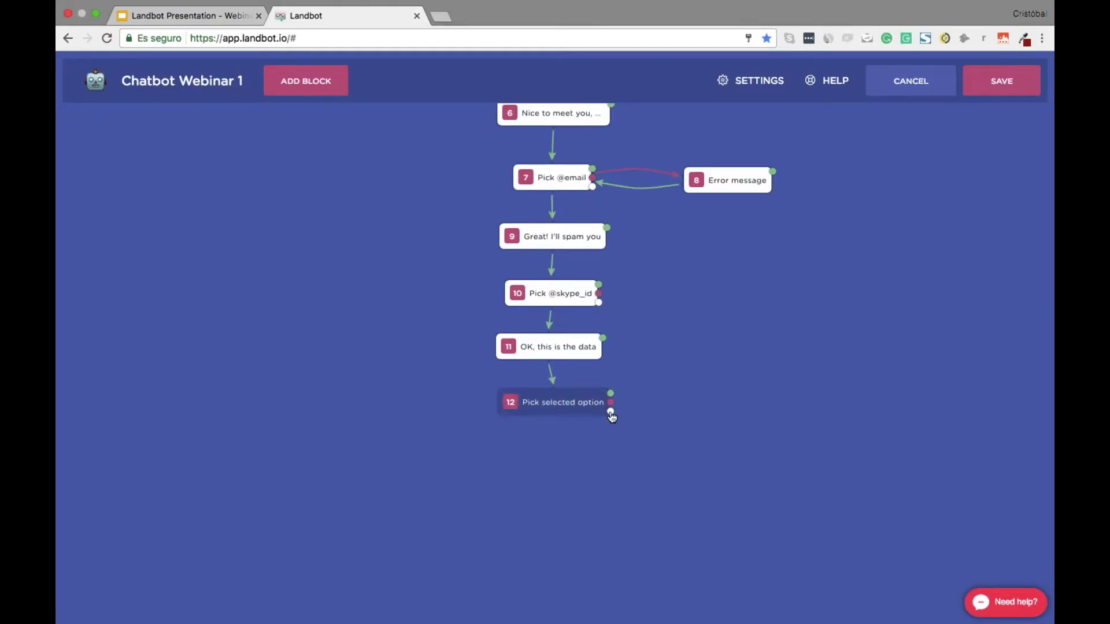
pyautogui.moveTo(611, 411); pyautogui.dragTo(399, 445)
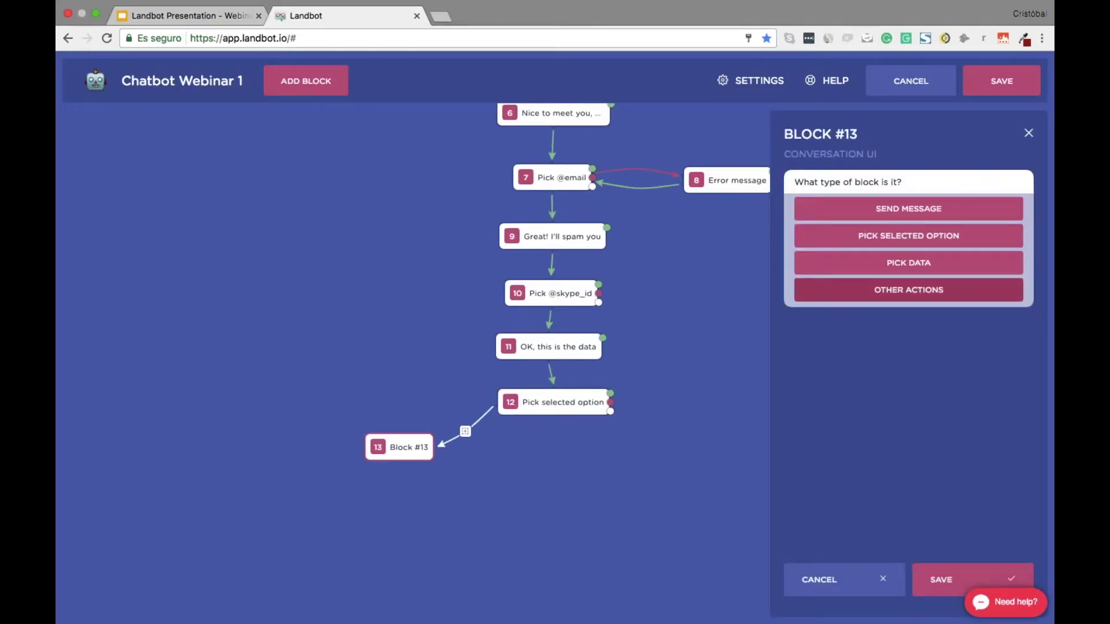
# Make block 13 a message reading 'OK, enter your name again, please:'
pyautogui.click(908, 208)
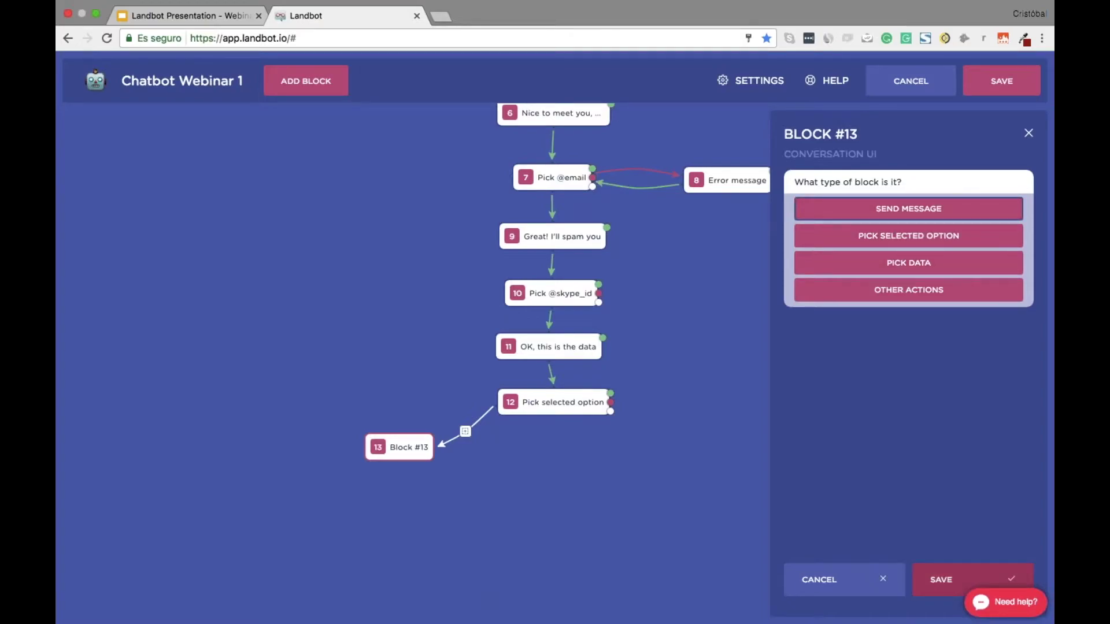
pyautogui.click(973, 579)
pyautogui.click(845, 220)
pyautogui.write('oK, introduceyour')
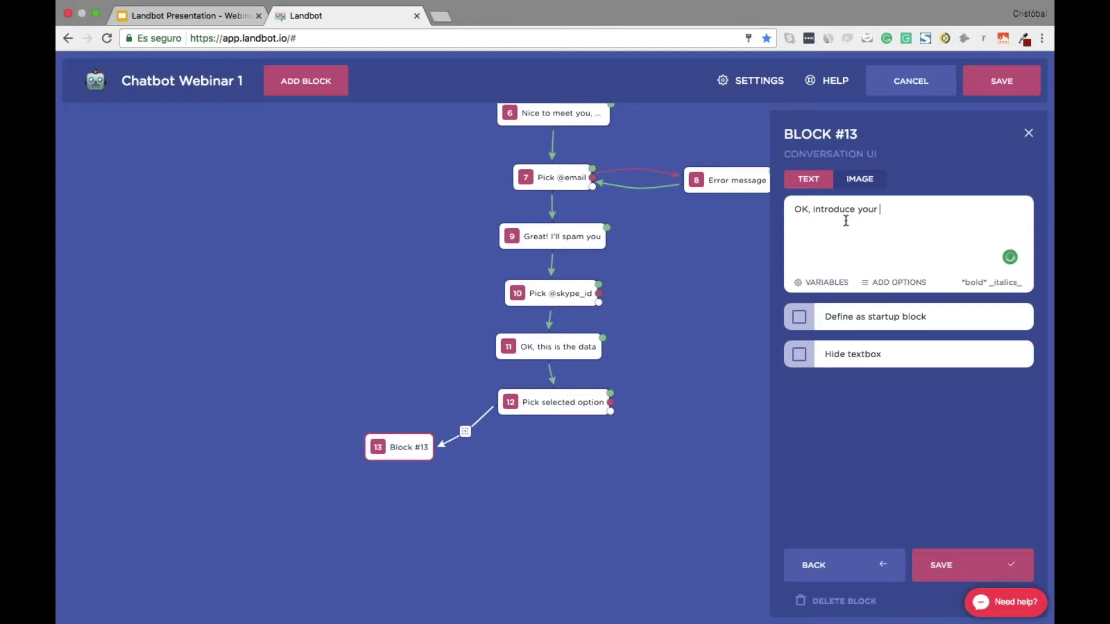
pyautogui.press('super+a')
pyautogui.press('Right')
pyautogui.hotkey('alt', 'shift', 'Left')
pyautogui.hotkey('alt', 'shift', 'Left')
pyautogui.write('enter your name again, please:')
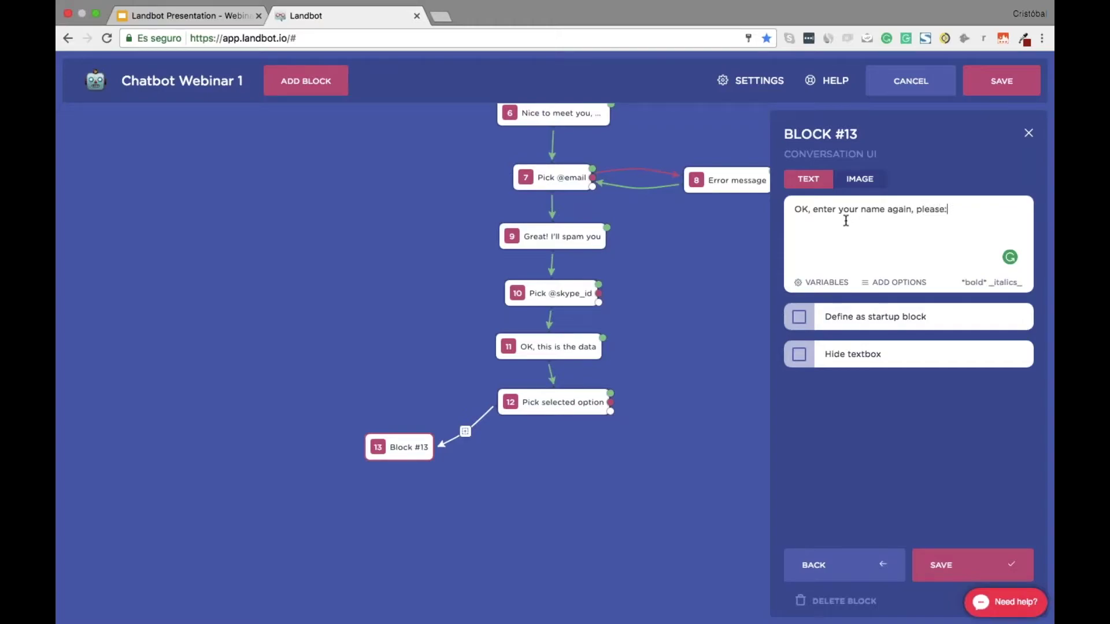
pyautogui.click(948, 566)
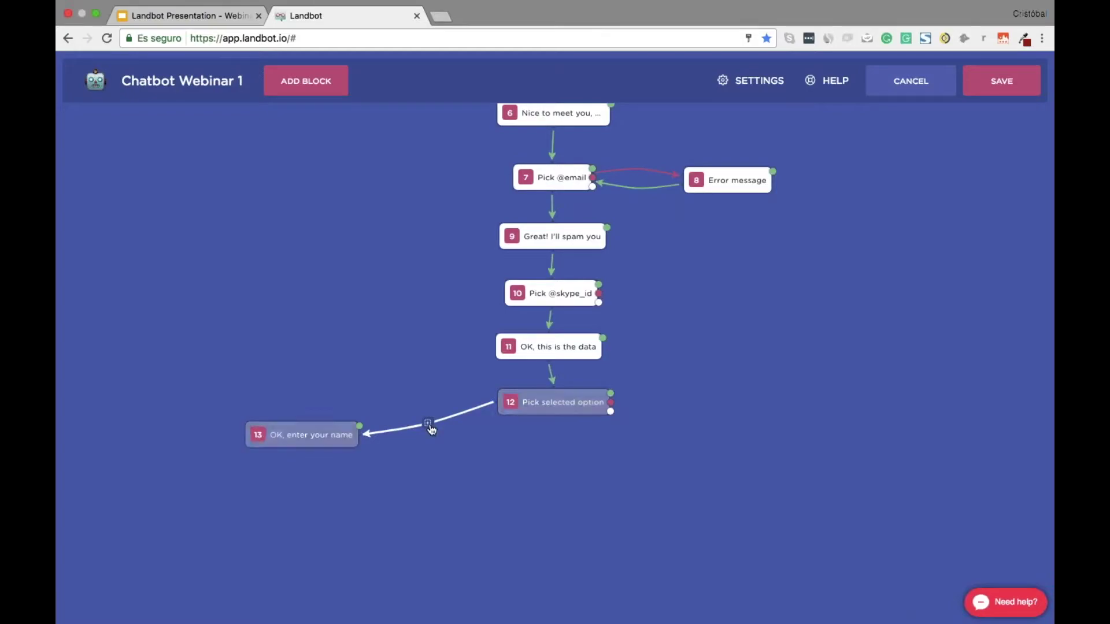
# Set 'name' as the keyword on the connector from block 12 to block 13
pyautogui.click(428, 423)
pyautogui.write('name')
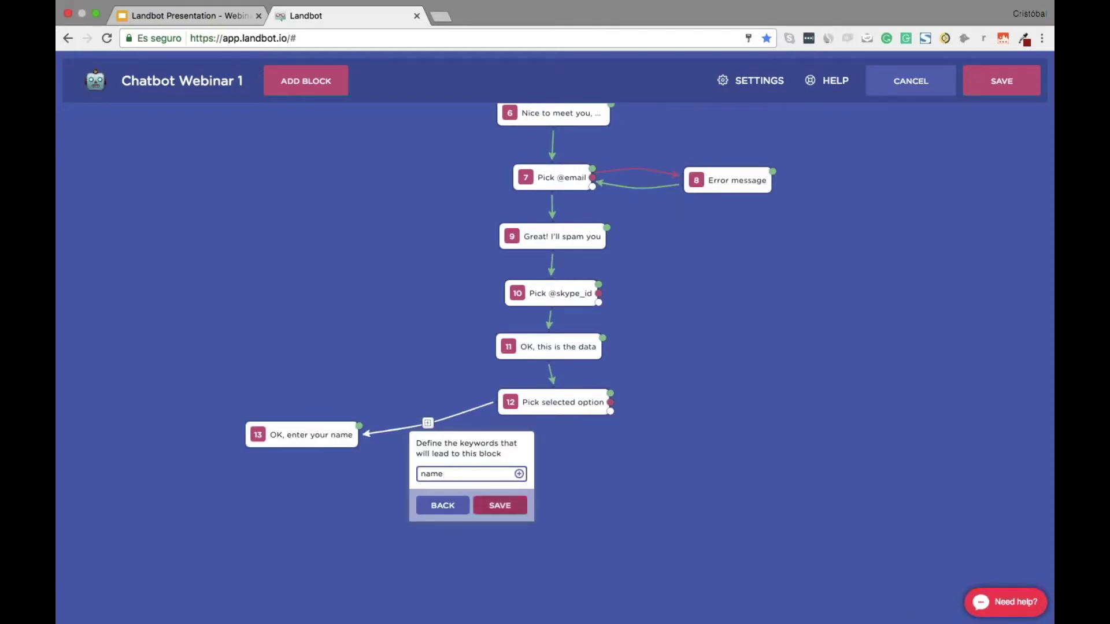
pyautogui.click(495, 505)
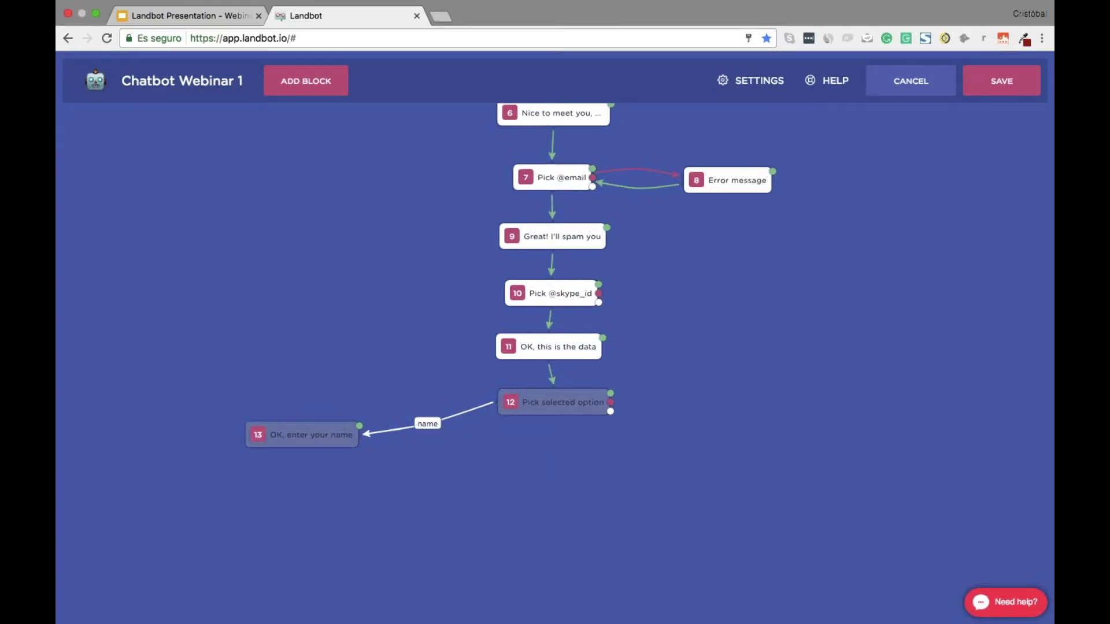
pyautogui.click(577, 345)
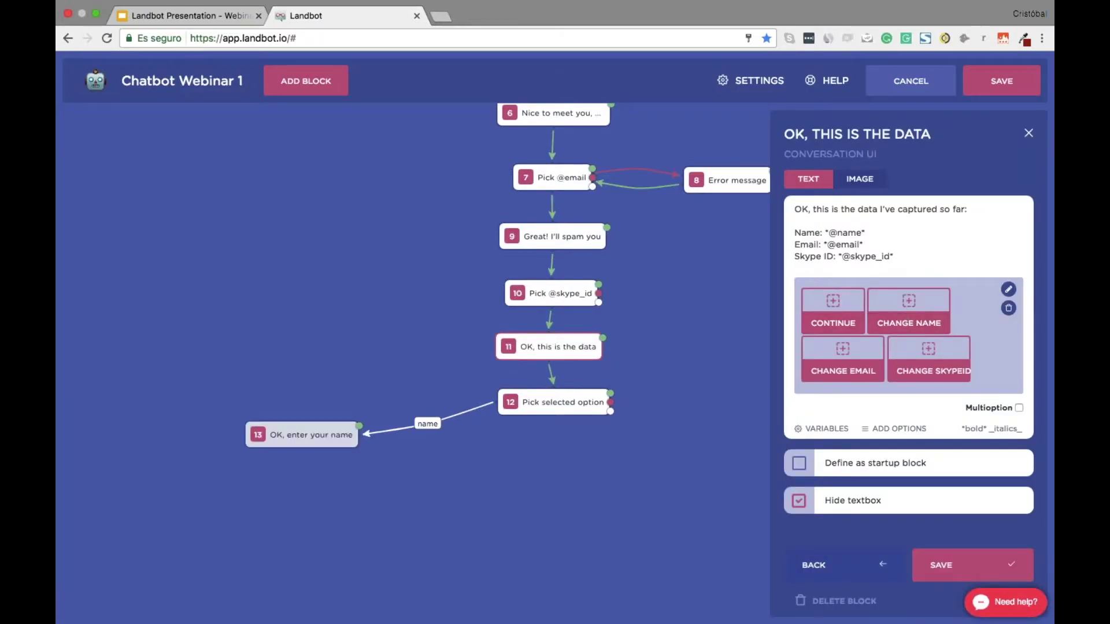
pyautogui.click(945, 565)
# Add a Pick Data block after block 13 saving to the NAME field with no validation
pyautogui.moveTo(326, 426); pyautogui.dragTo(350, 361)
pyautogui.click(898, 267)
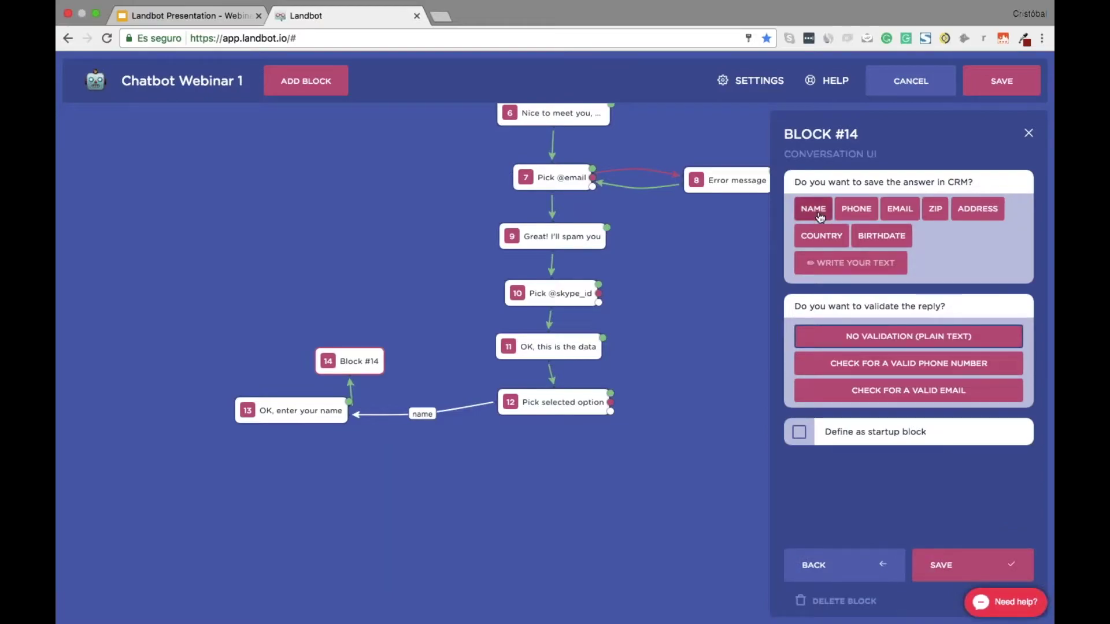
pyautogui.click(813, 209)
pyautogui.click(866, 359)
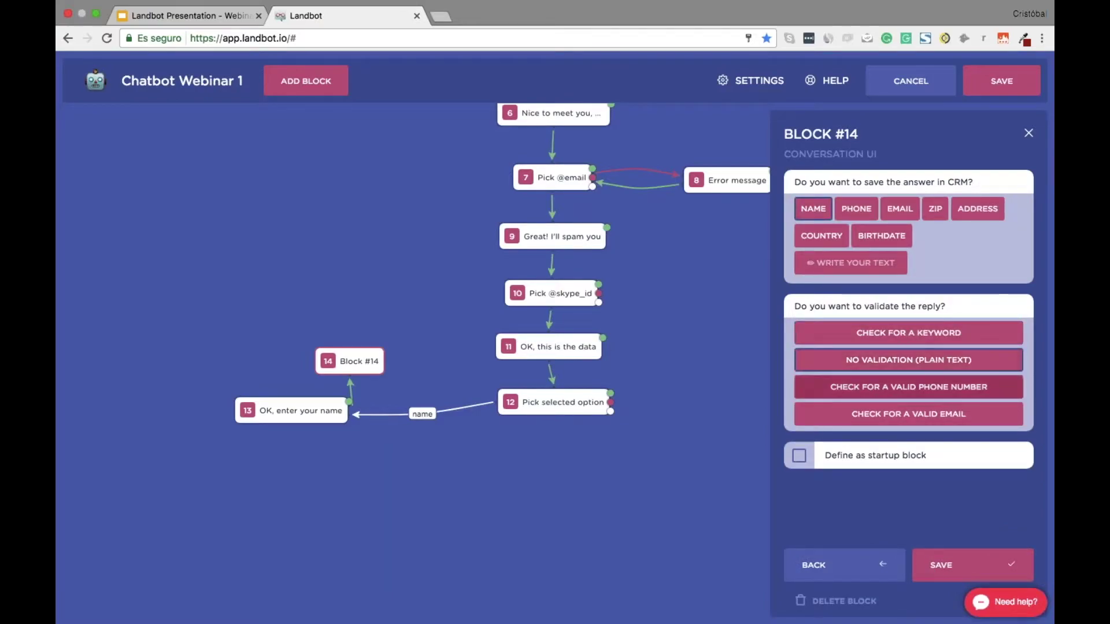
pyautogui.click(960, 563)
pyautogui.moveTo(336, 355); pyautogui.dragTo(268, 304)
pyautogui.moveTo(352, 431); pyautogui.dragTo(312, 222)
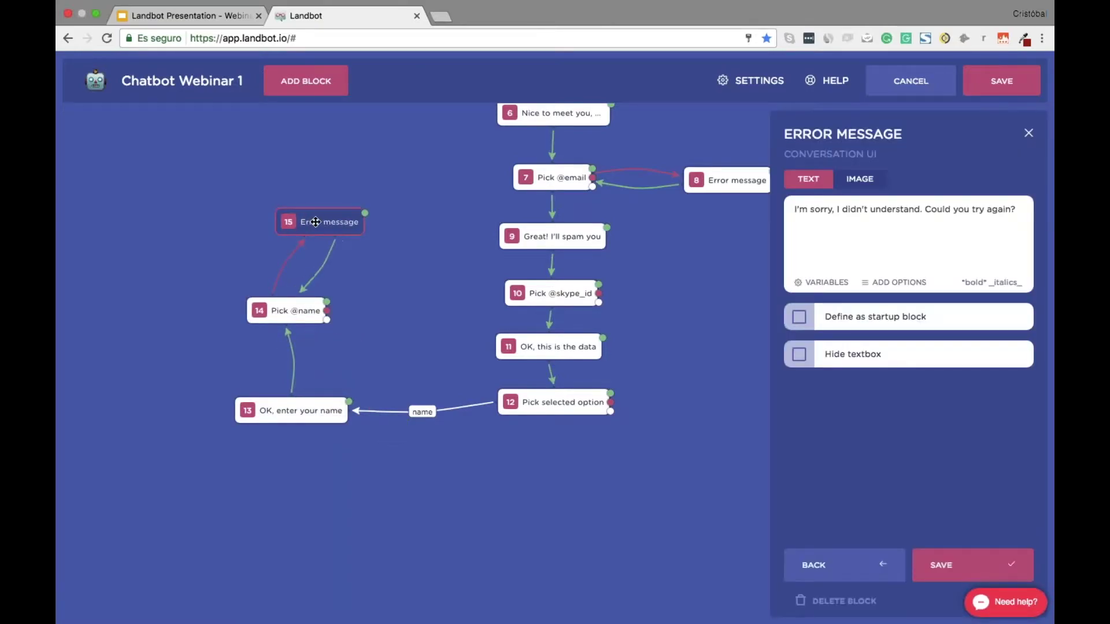
pyautogui.click(843, 601)
pyautogui.click(848, 601)
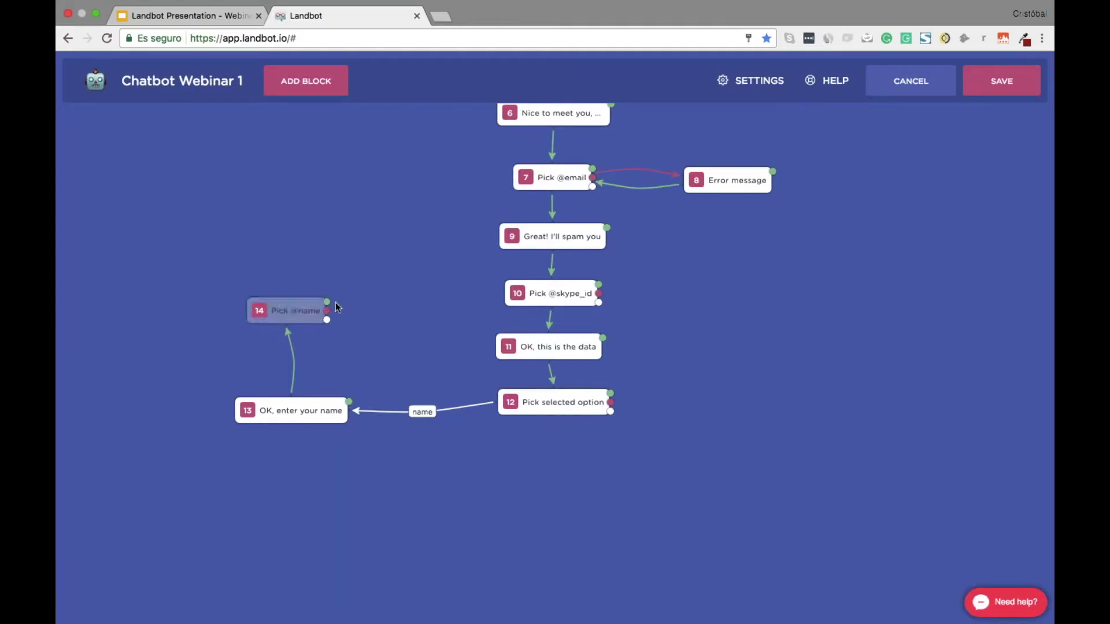
pyautogui.moveTo(328, 303); pyautogui.dragTo(526, 346)
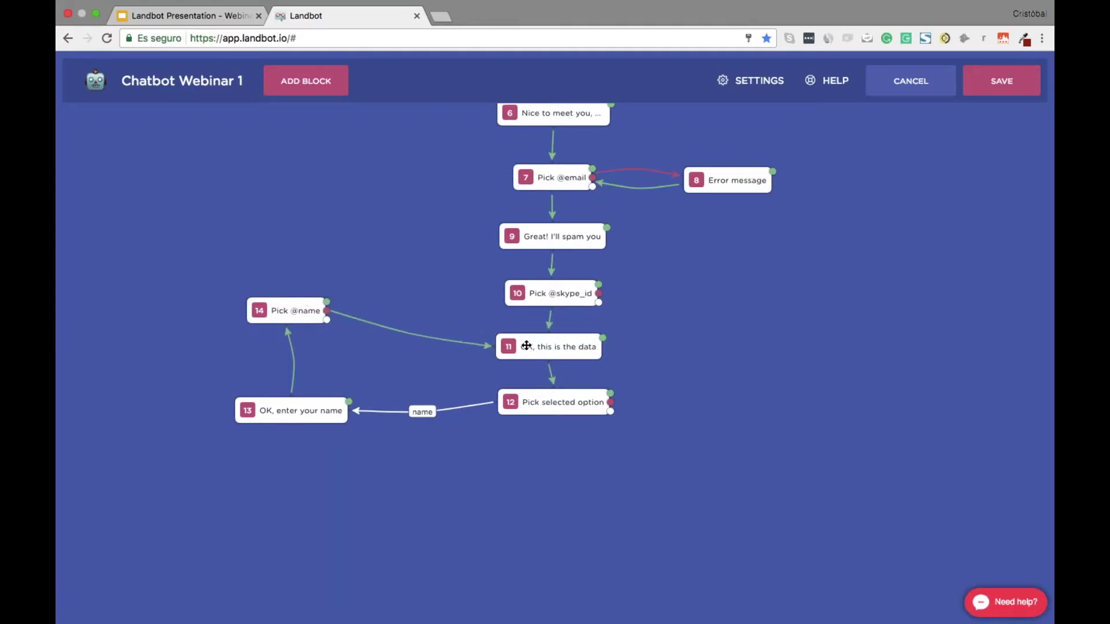
pyautogui.click(556, 348)
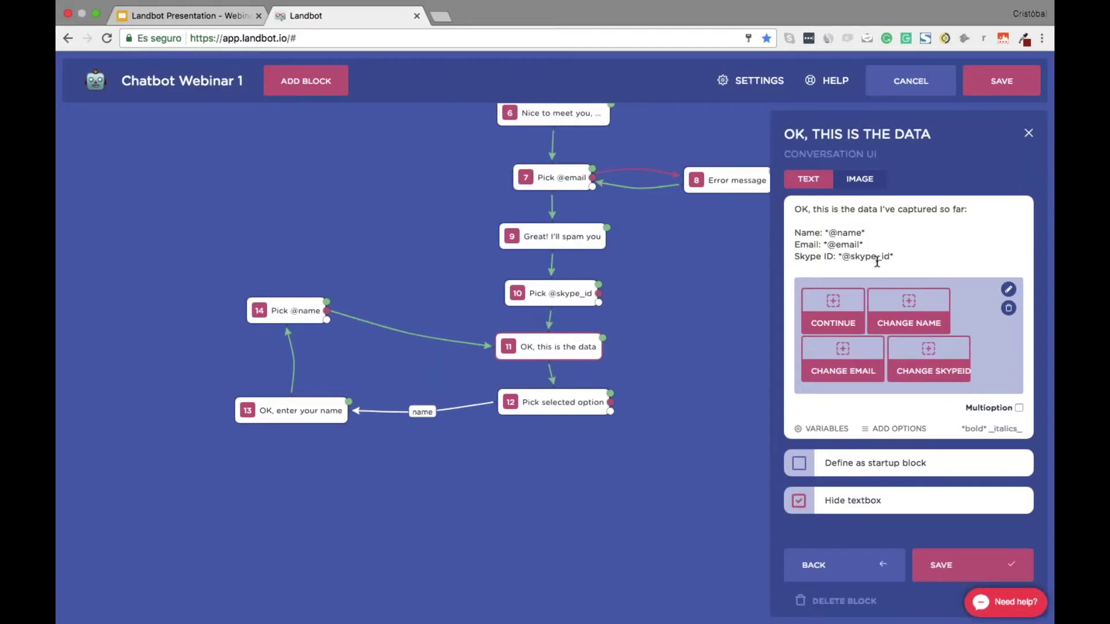
pyautogui.click(949, 568)
pyautogui.click(610, 412)
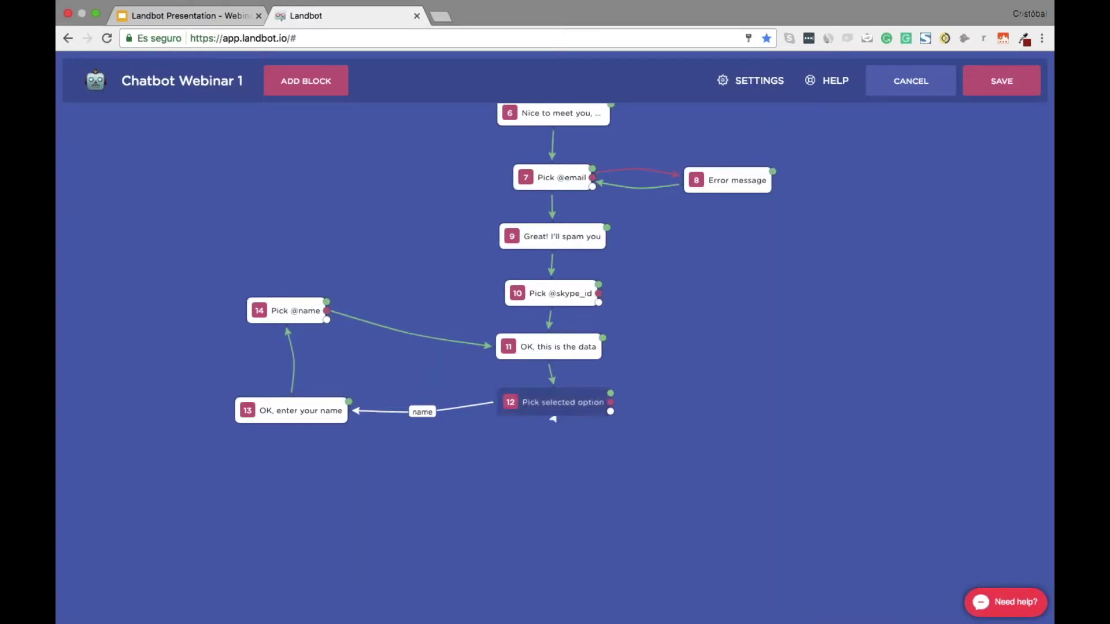
# Make block 15 say 'OK, enter your email again', reached from block 12 via keyword email
pyautogui.click(906, 210)
pyautogui.click(928, 574)
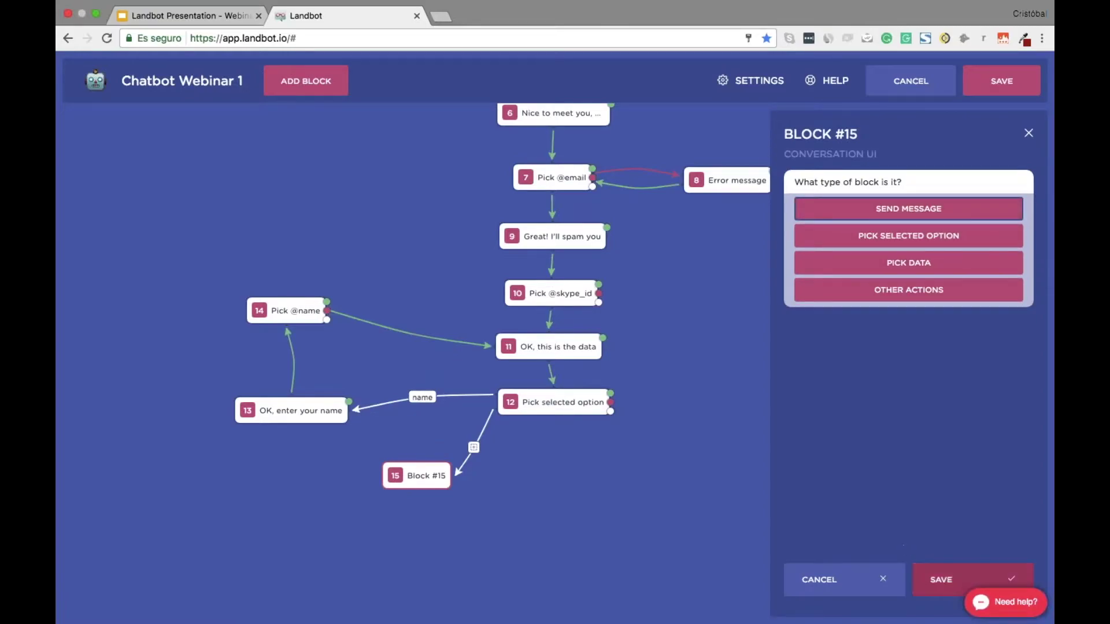
pyautogui.write('OK, enter youe')
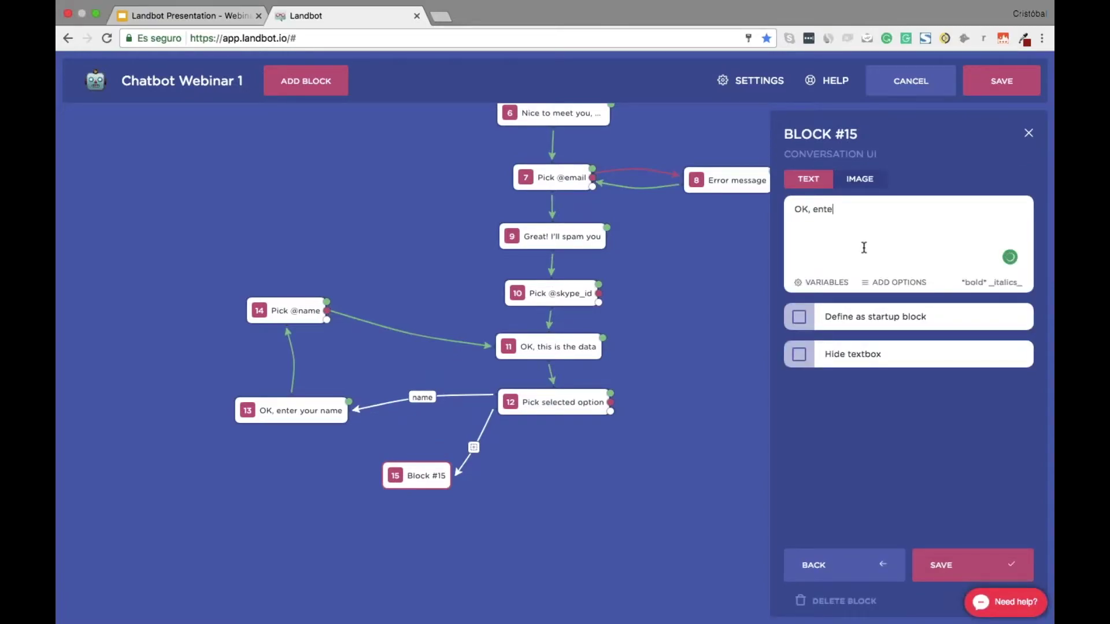
pyautogui.press('BackSpace')
pyautogui.press('BackSpace')
pyautogui.write('r email again')
pyautogui.click(973, 565)
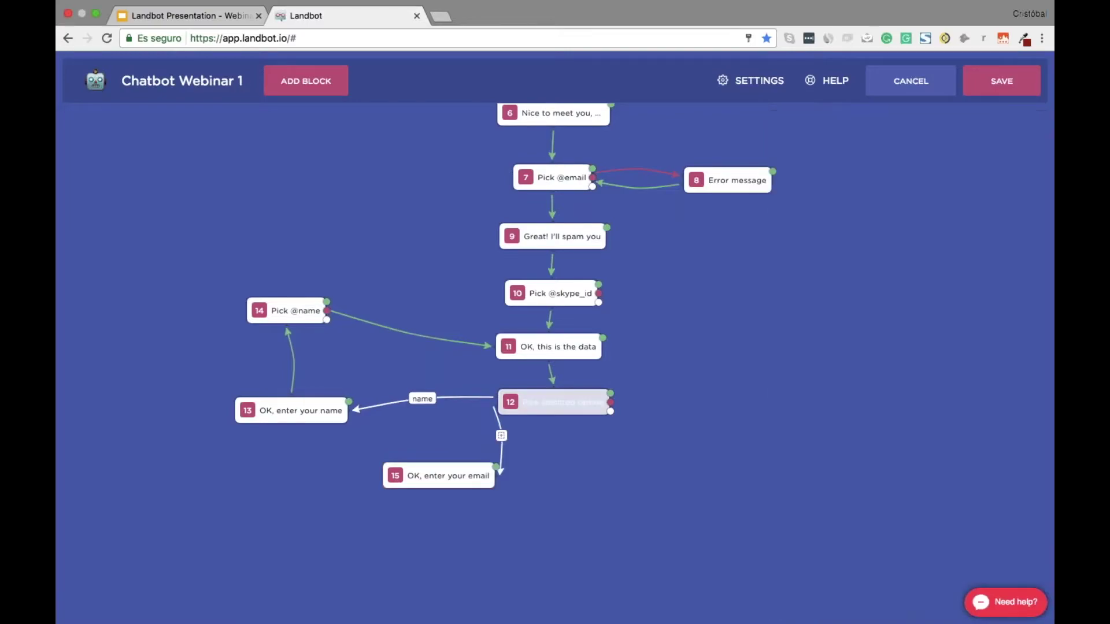
pyautogui.click(501, 435)
pyautogui.click(519, 486)
pyautogui.write('email')
pyautogui.click(572, 516)
pyautogui.moveTo(426, 482); pyautogui.dragTo(171, 467)
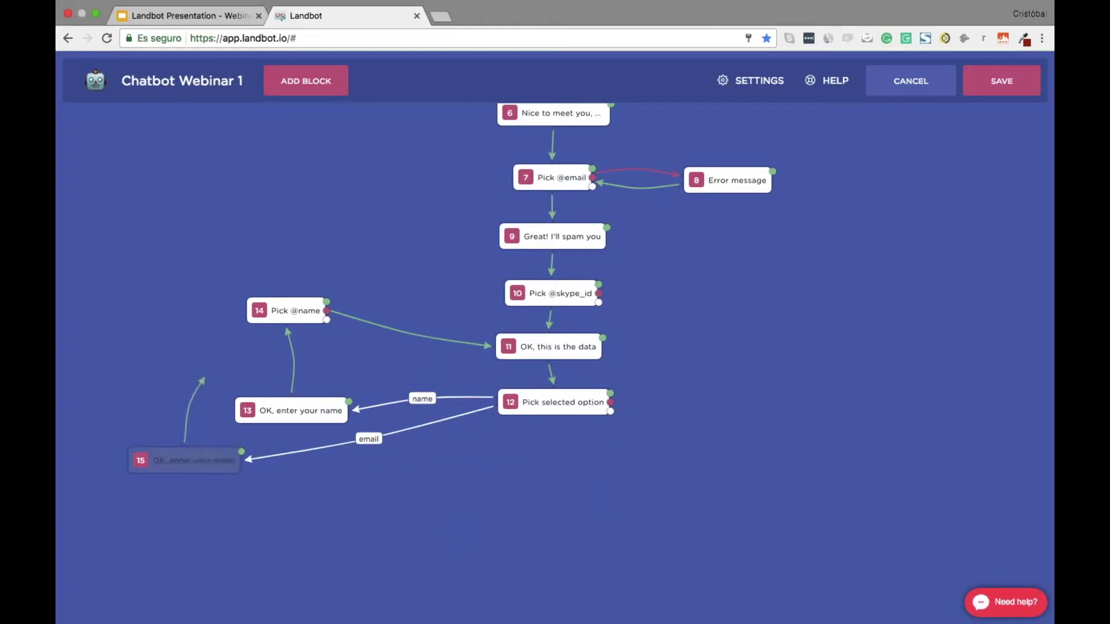
pyautogui.moveTo(203, 380); pyautogui.dragTo(222, 263)
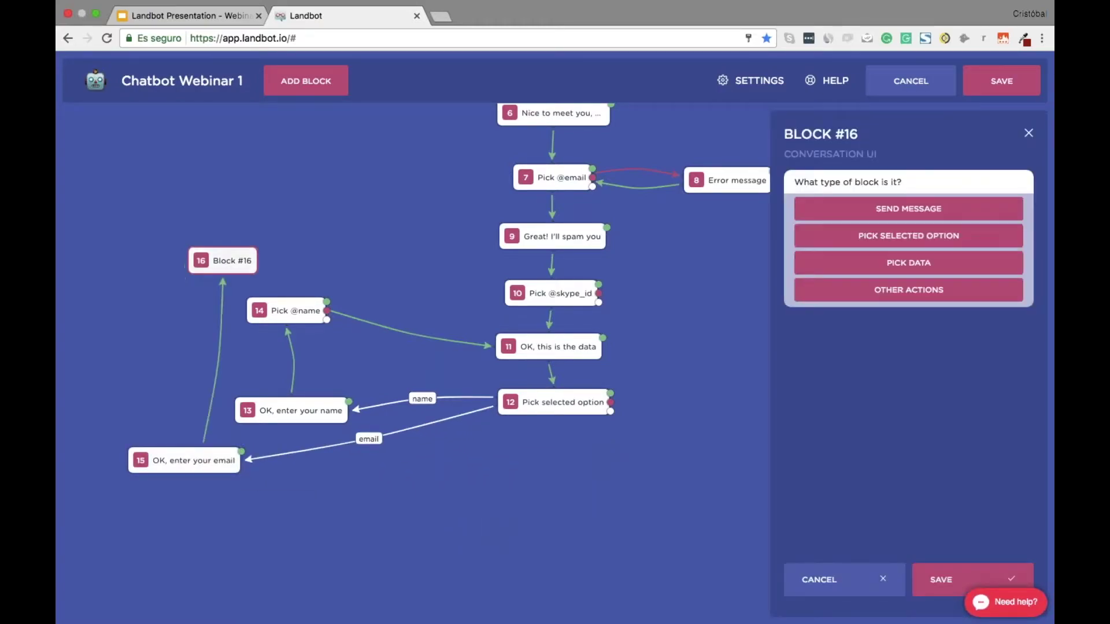
pyautogui.click(938, 581)
pyautogui.click(899, 209)
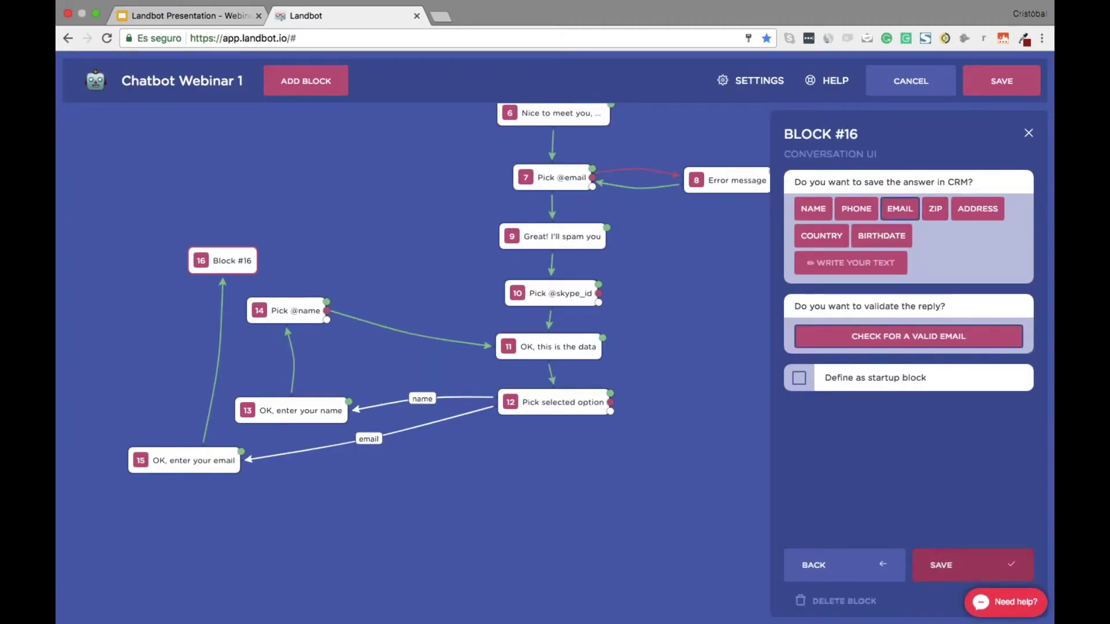
pyautogui.click(939, 569)
pyautogui.moveTo(200, 327); pyautogui.dragTo(341, 240)
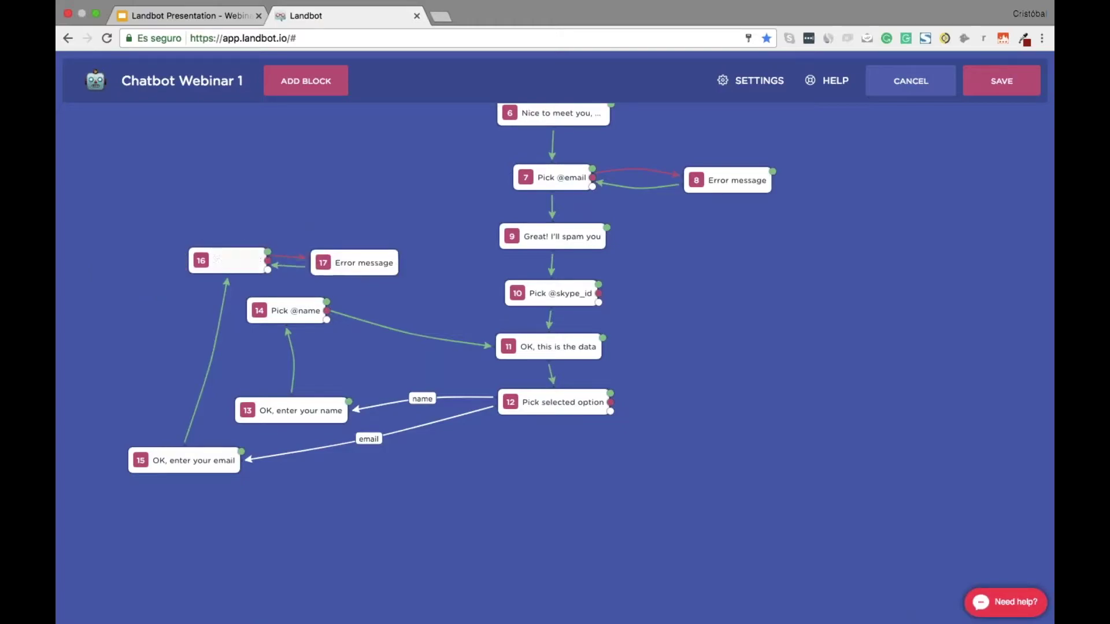
pyautogui.moveTo(268, 269); pyautogui.dragTo(534, 347)
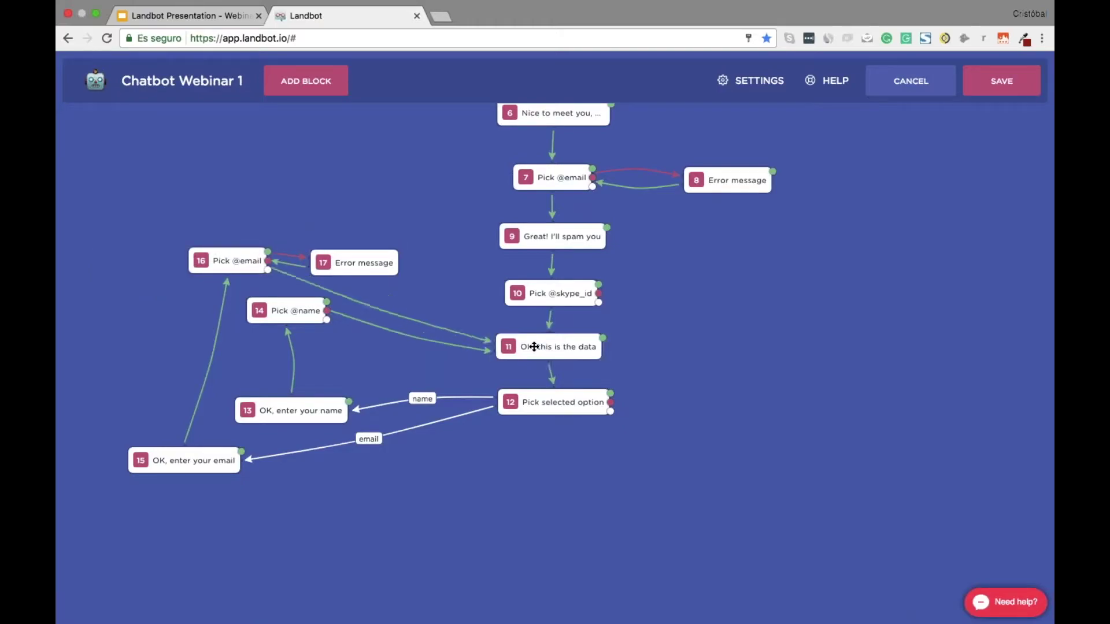
pyautogui.moveTo(346, 263); pyautogui.dragTo(350, 253)
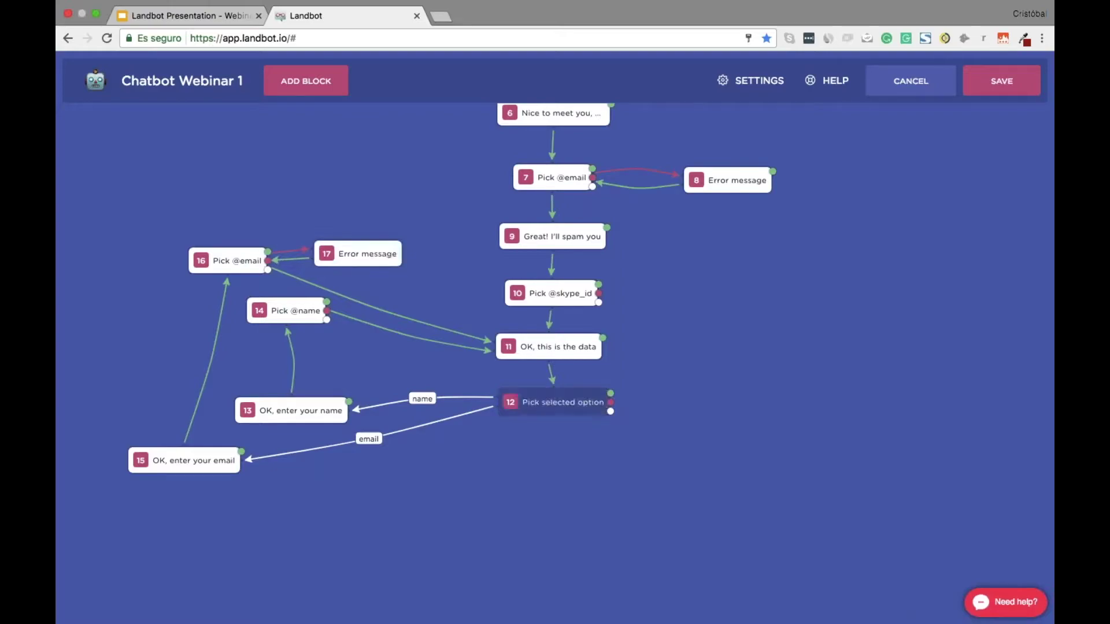
pyautogui.moveTo(610, 410); pyautogui.dragTo(457, 511)
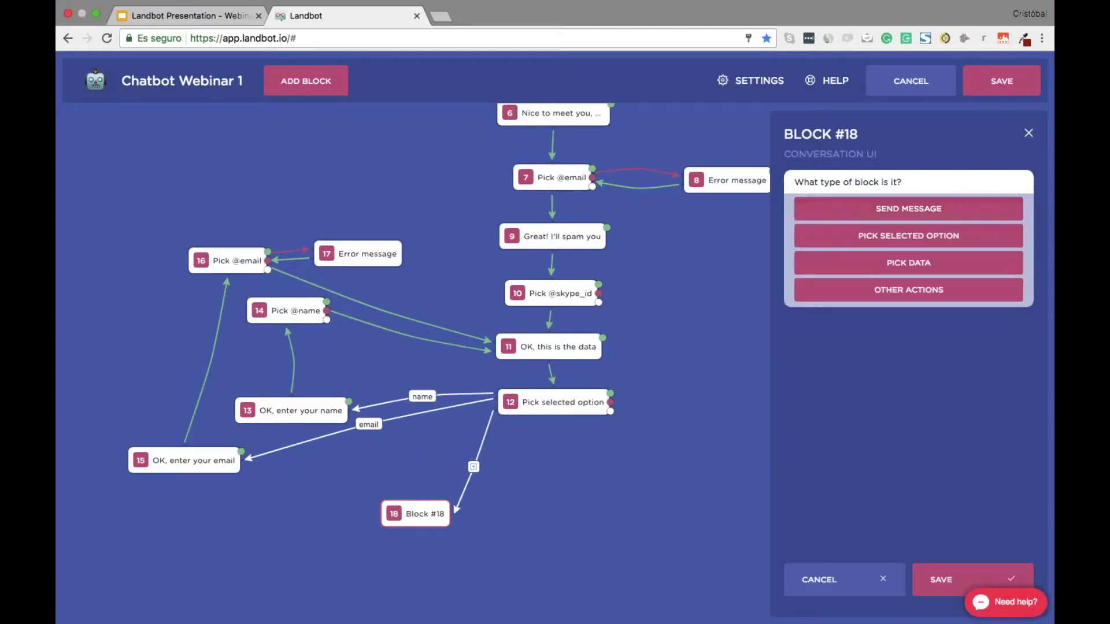
# Make block 18 a message reading 'Introduce your Skyp…' placed at the lower left
pyautogui.click(847, 209)
pyautogui.write('Introduce your Skype Id')
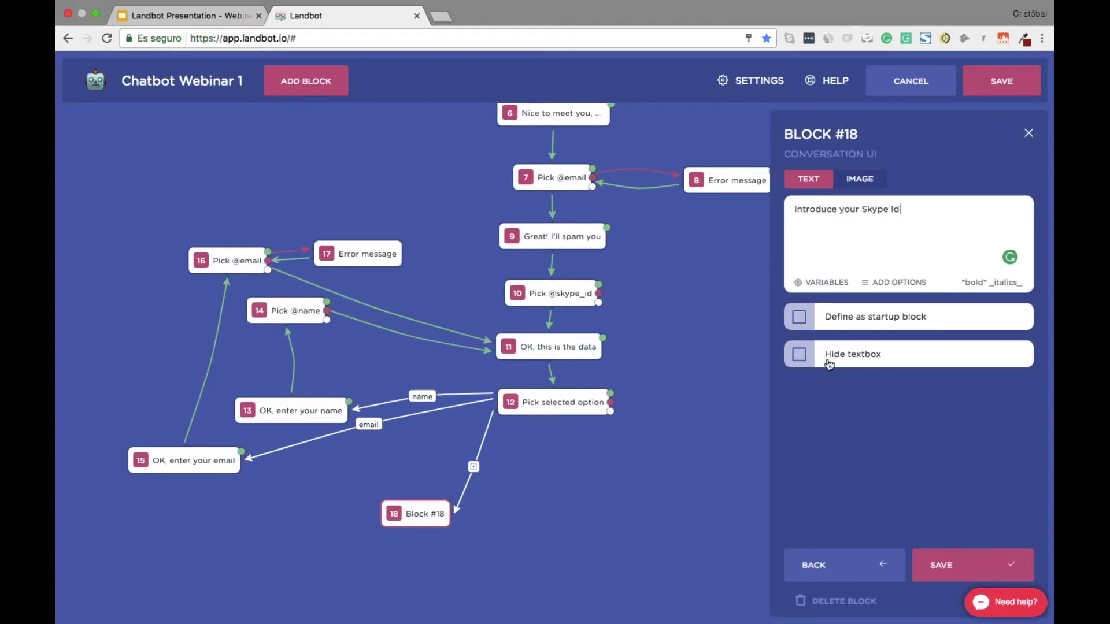
pyautogui.click(939, 569)
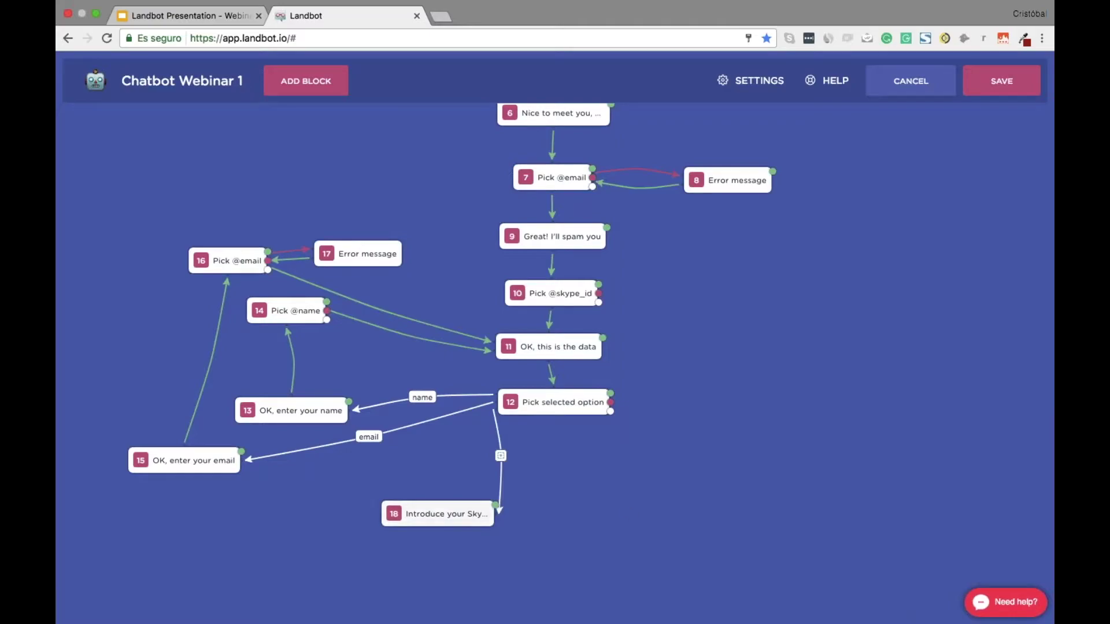
pyautogui.moveTo(437, 514); pyautogui.dragTo(128, 540)
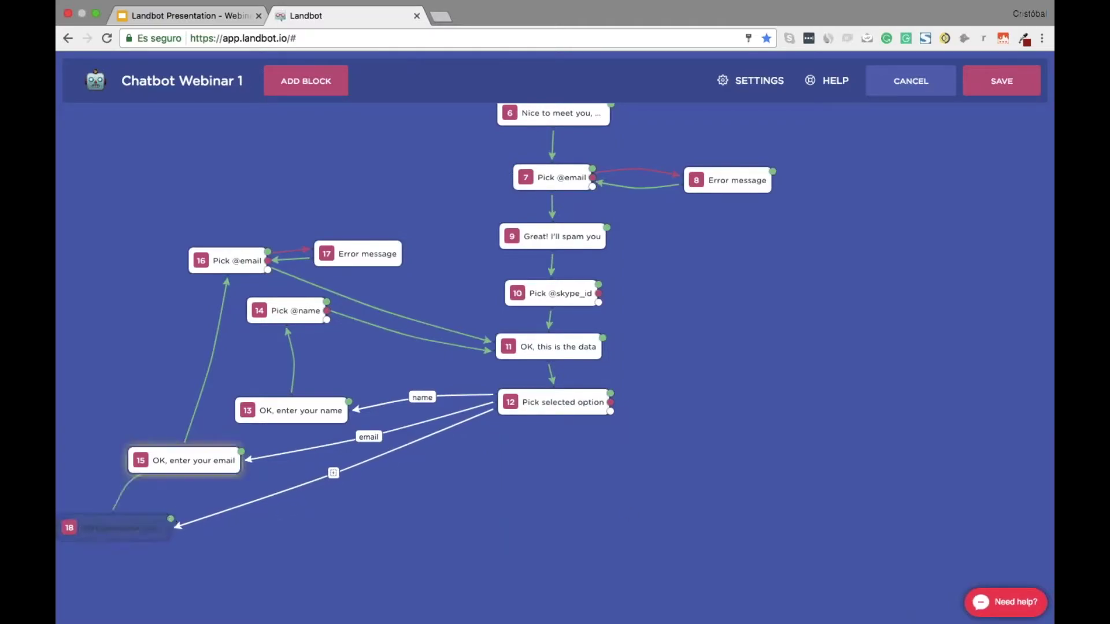
# Add Pick Data block 19 after block 18, storing the answer in custom field SKYPE_ID
pyautogui.moveTo(171, 518); pyautogui.dragTo(130, 257)
pyautogui.click(882, 264)
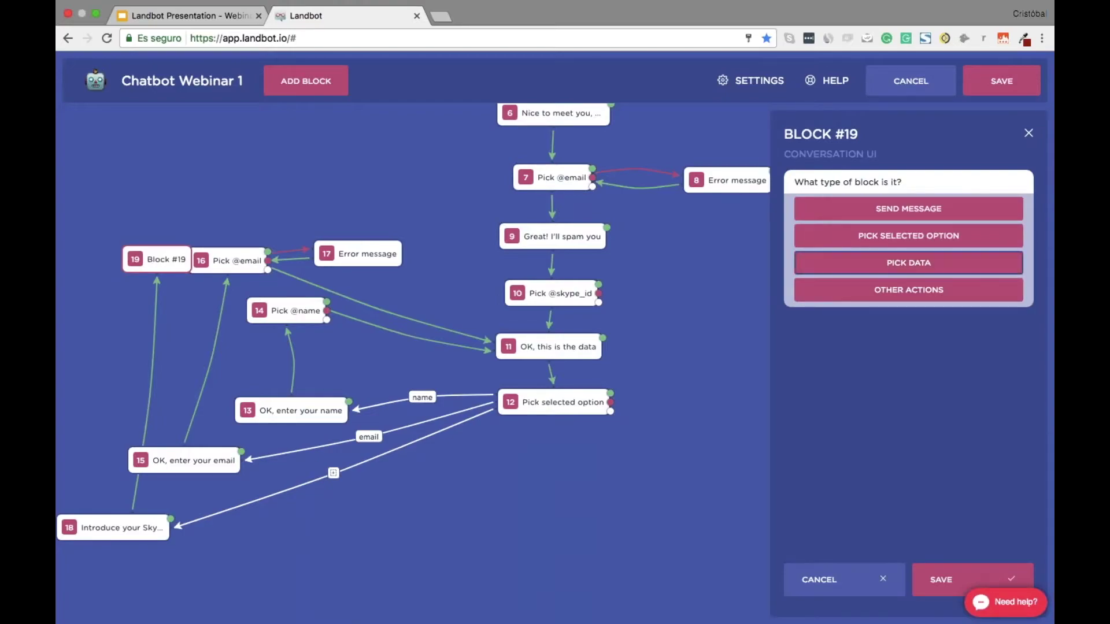
pyautogui.click(853, 263)
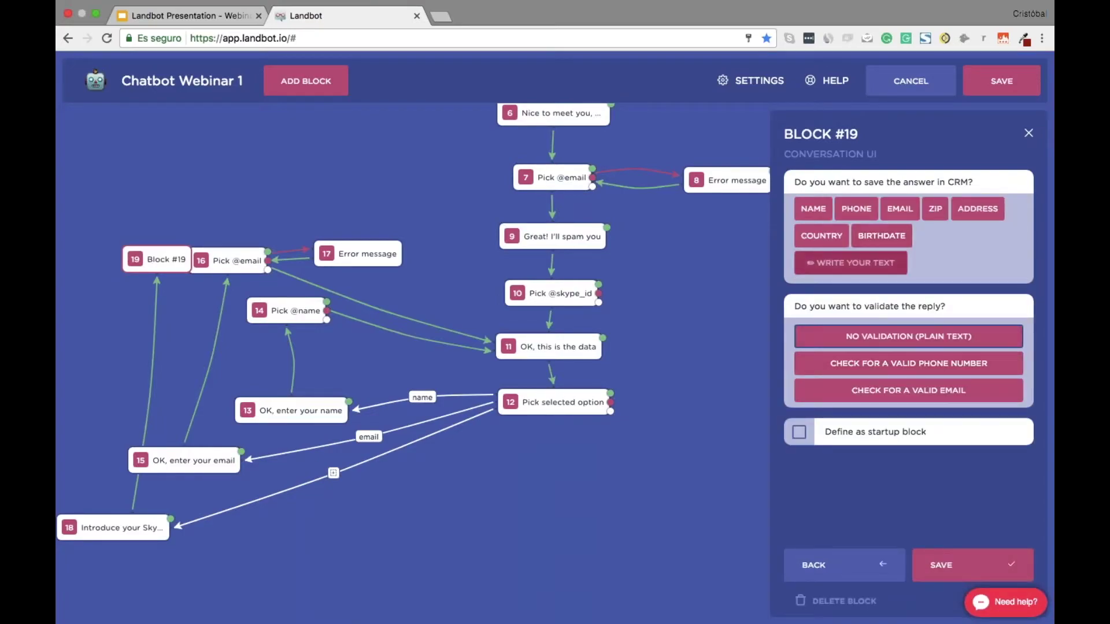
pyautogui.write('SKYPE_ID')
pyautogui.press('Return')
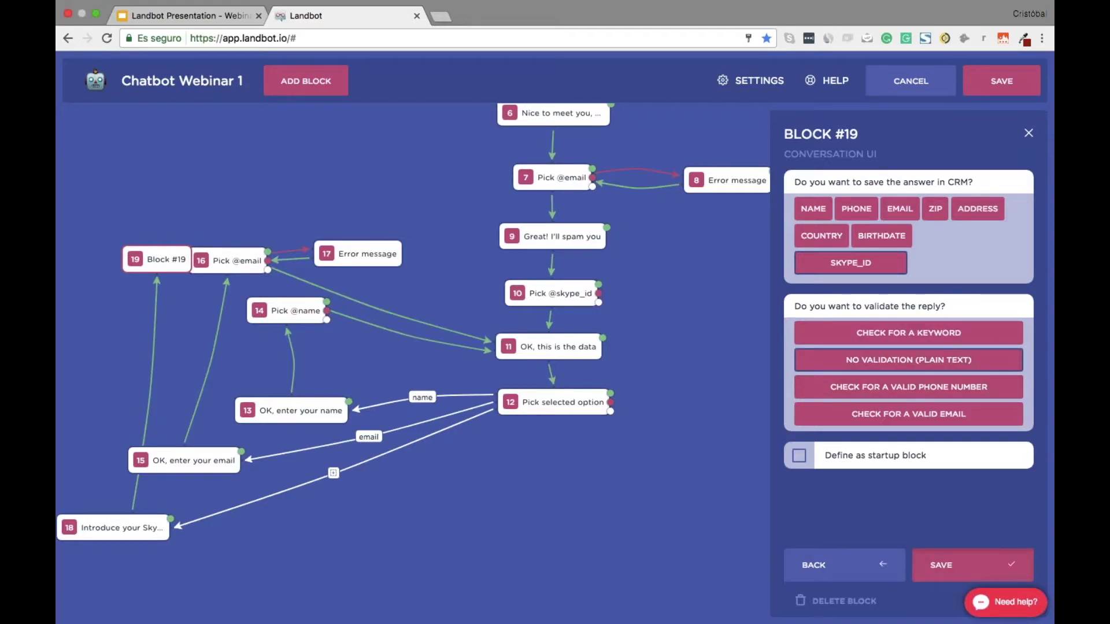
pyautogui.click(972, 565)
pyautogui.moveTo(167, 259); pyautogui.dragTo(152, 202)
pyautogui.click(180, 328)
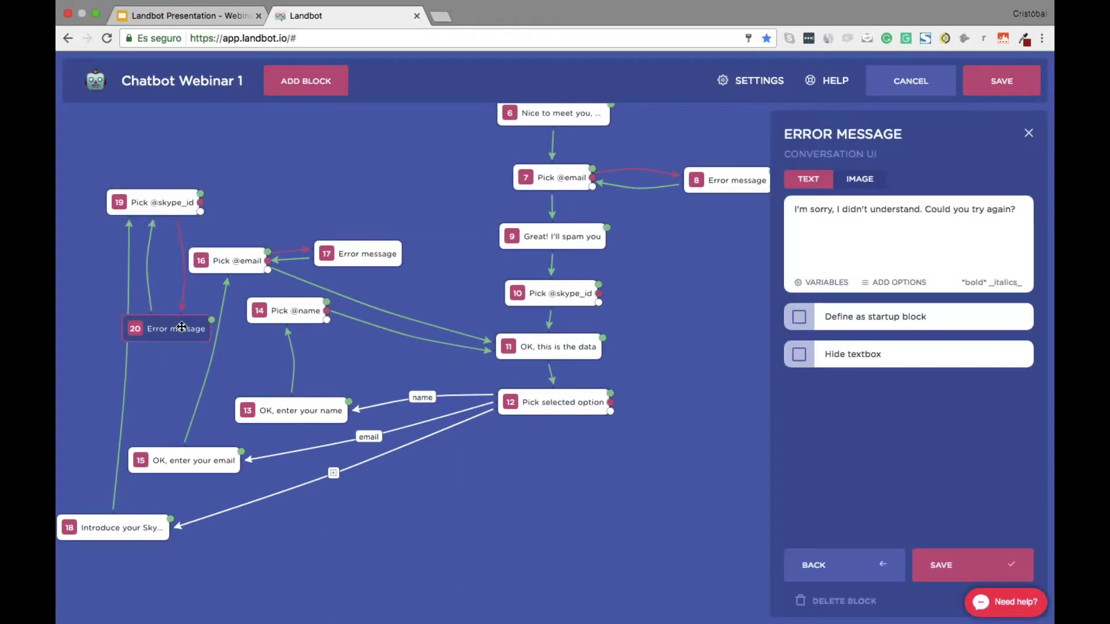
pyautogui.click(844, 601)
pyautogui.click(846, 598)
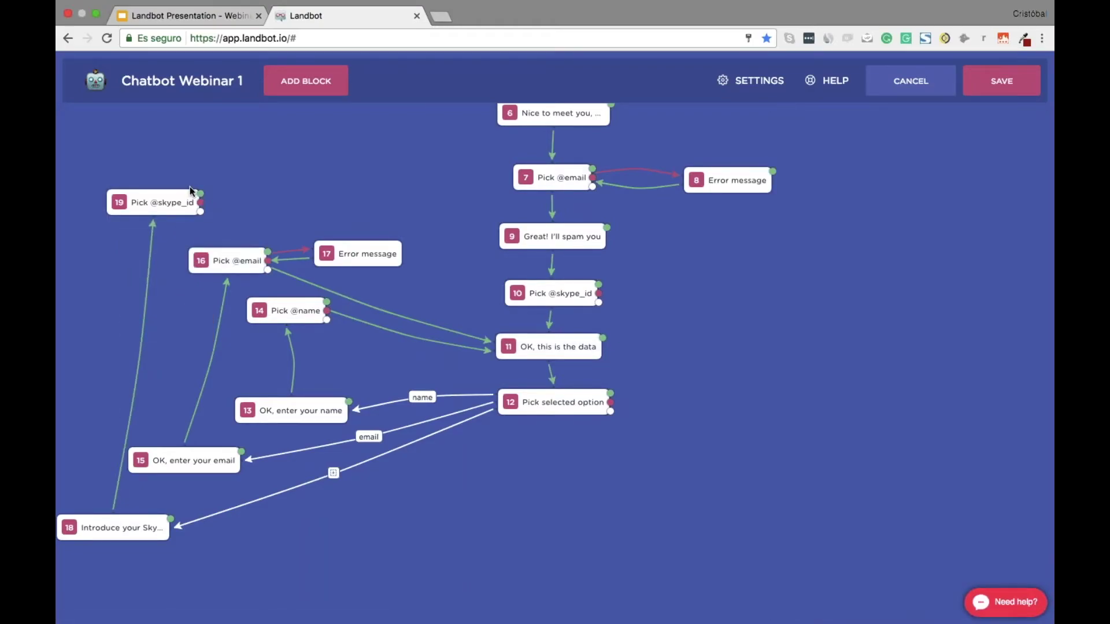
pyautogui.moveTo(201, 195); pyautogui.dragTo(546, 347)
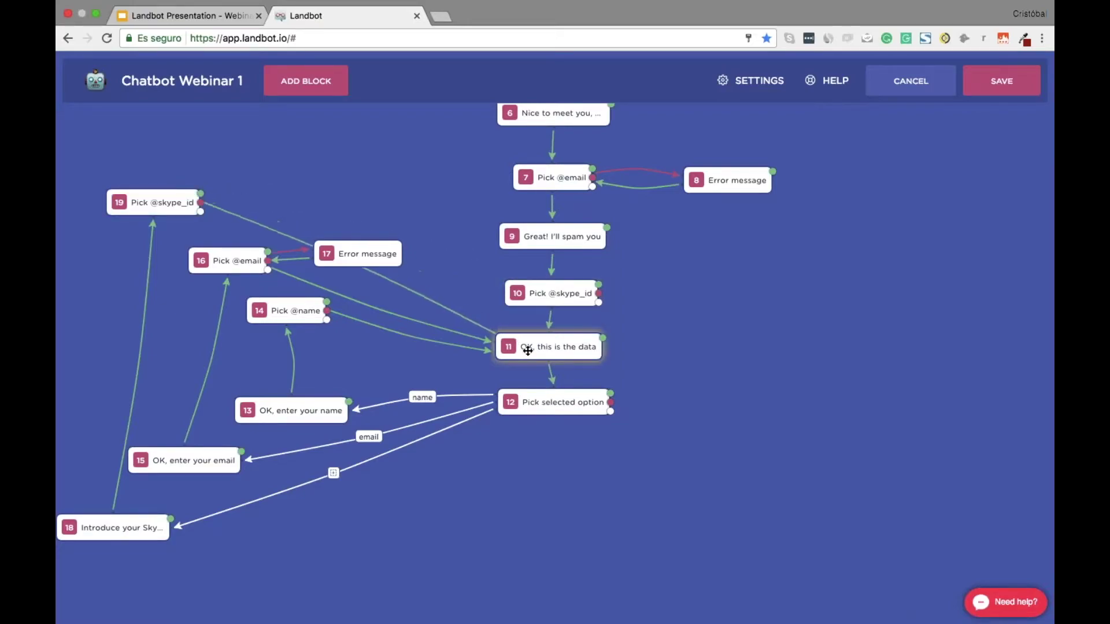
pyautogui.moveTo(158, 189); pyautogui.dragTo(139, 132)
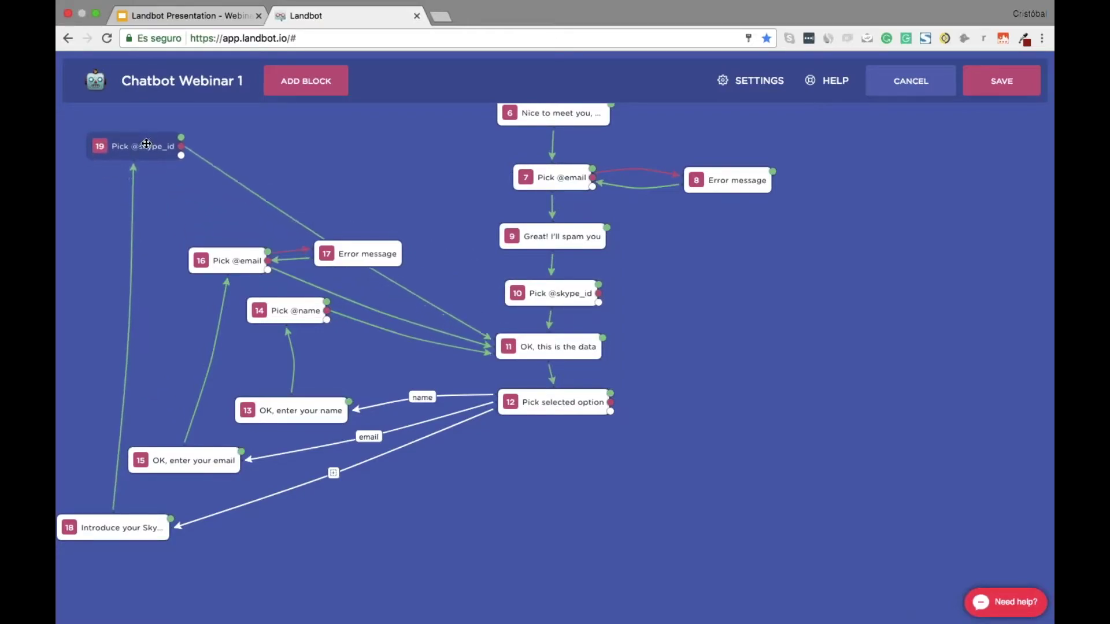
pyautogui.moveTo(208, 262); pyautogui.dragTo(170, 266)
pyautogui.moveTo(289, 411); pyautogui.dragTo(268, 410)
pyautogui.moveTo(260, 310); pyautogui.dragTo(239, 331)
pyautogui.moveTo(316, 245); pyautogui.dragTo(152, 200)
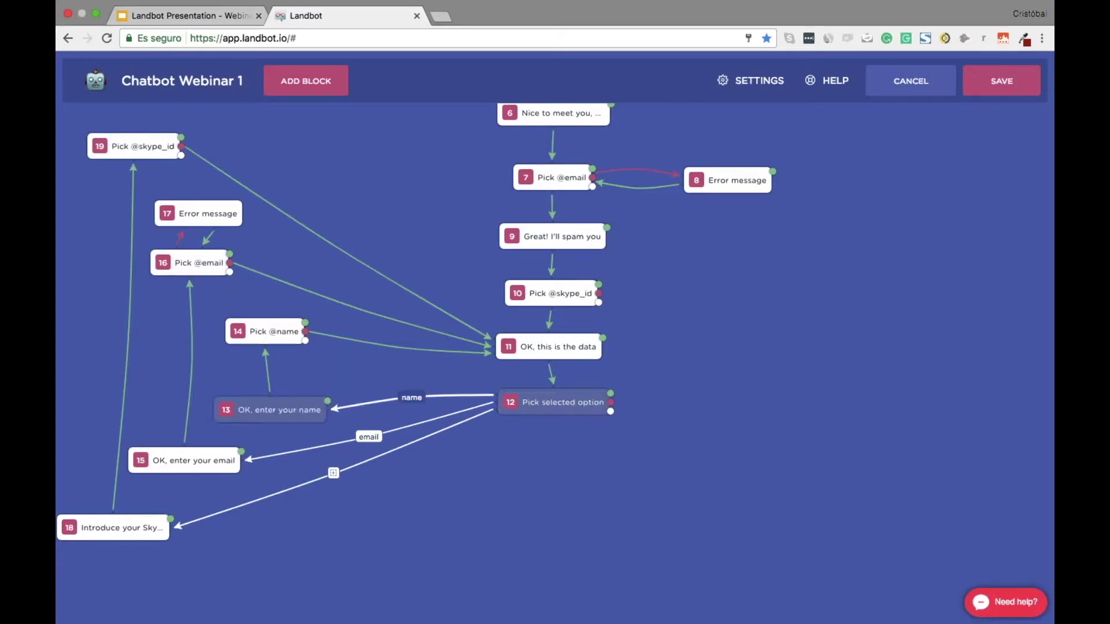
# Add Send Message block 20 after the Pick selected option block
pyautogui.scroll(5, 735, 483)
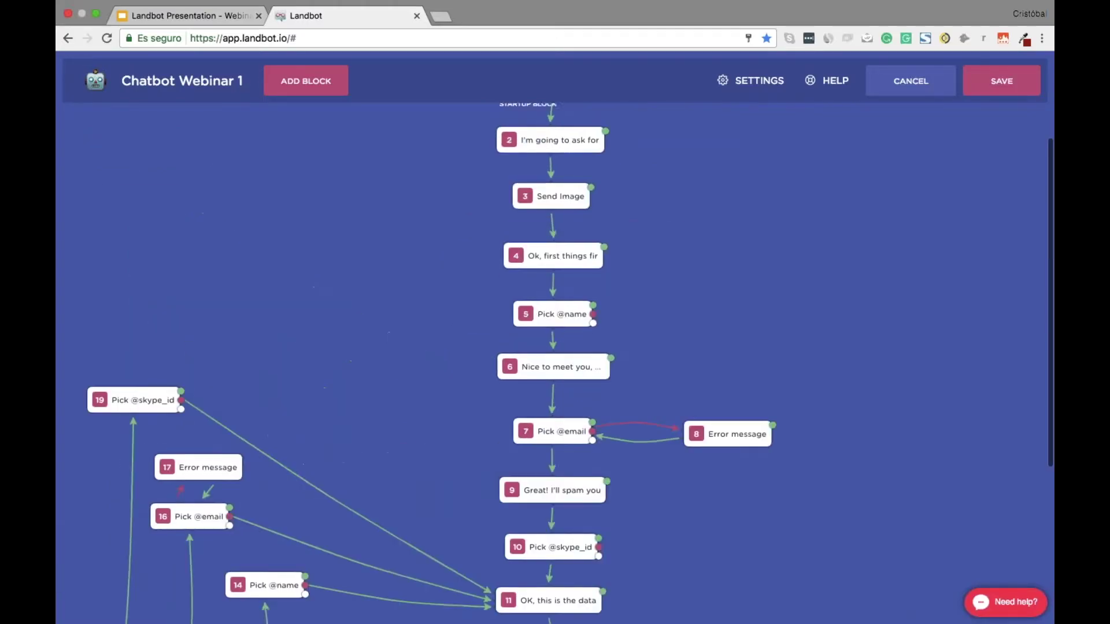
pyautogui.scroll(-7, 735, 483)
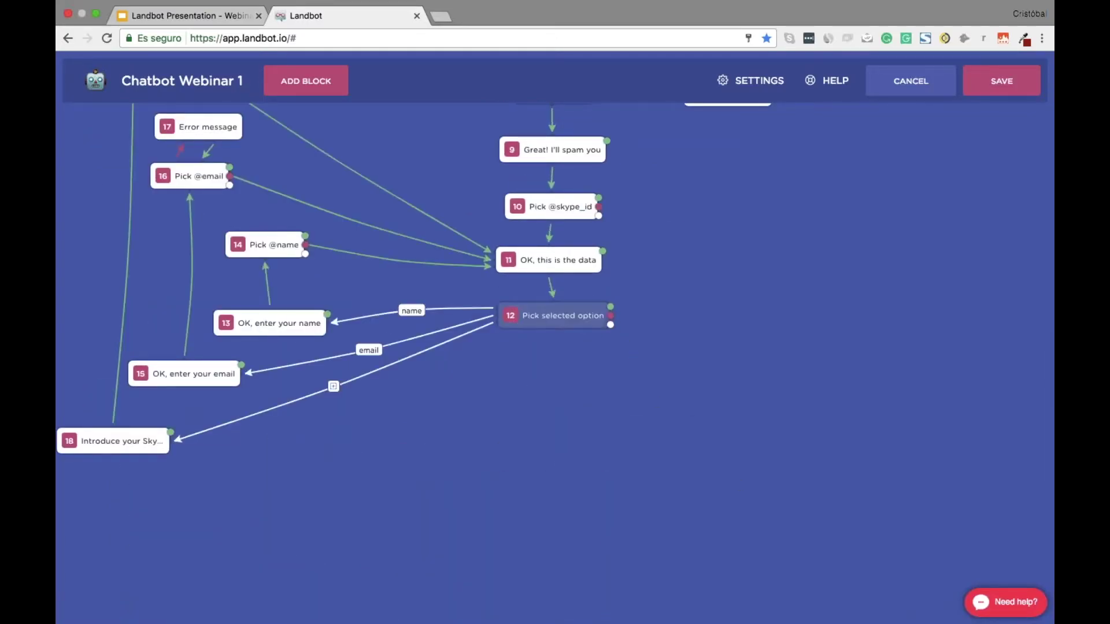
pyautogui.moveTo(610, 325); pyautogui.dragTo(578, 393)
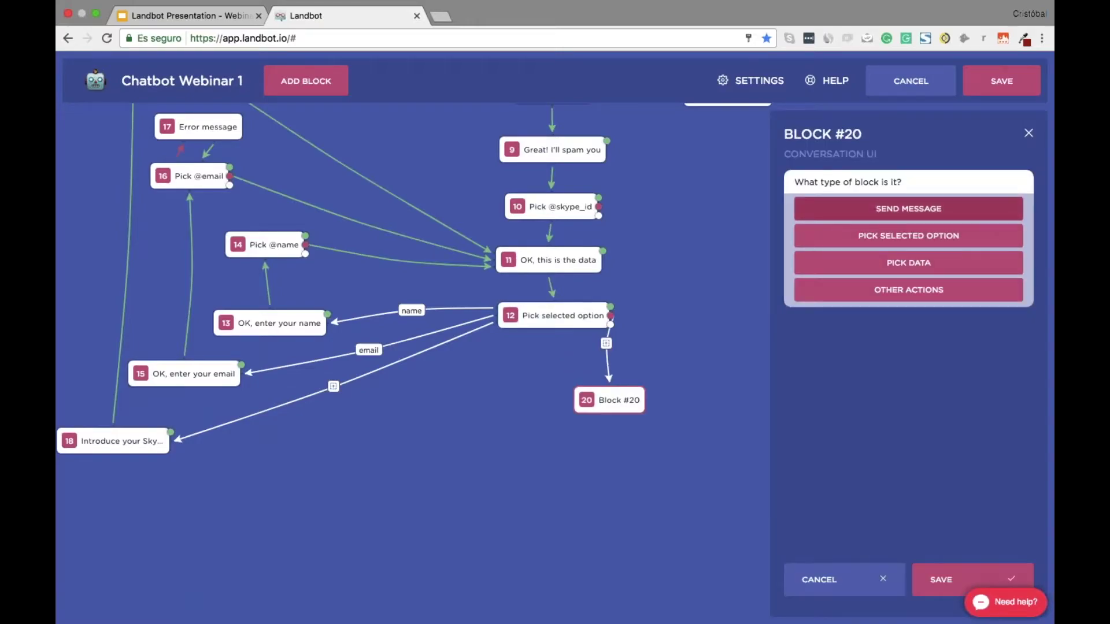
pyautogui.click(865, 208)
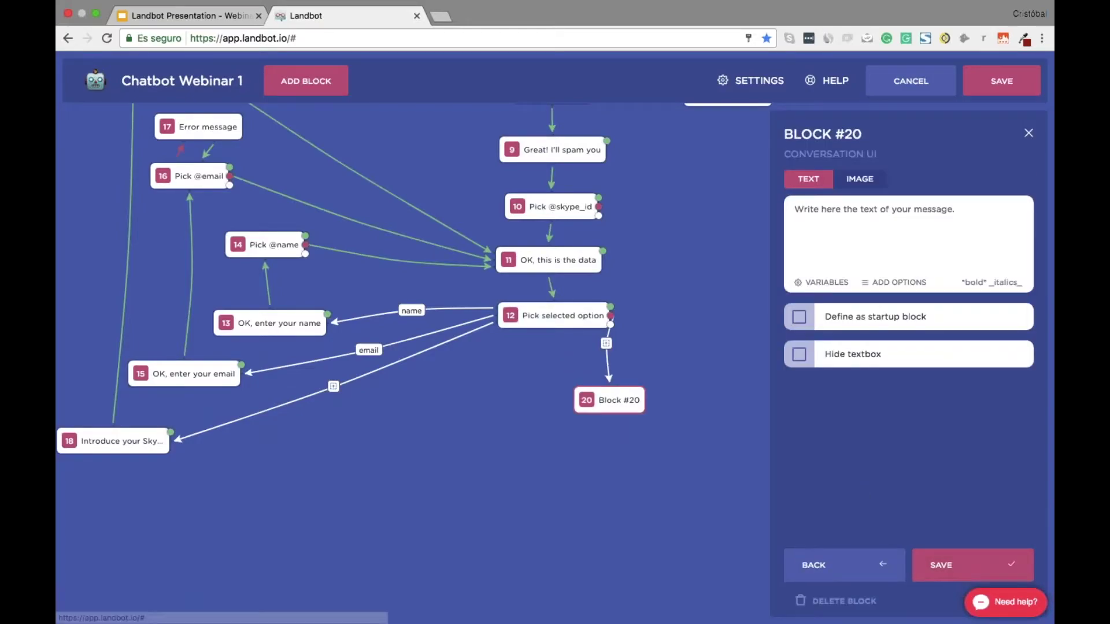
pyautogui.hotkey('ctrl', 'Right')
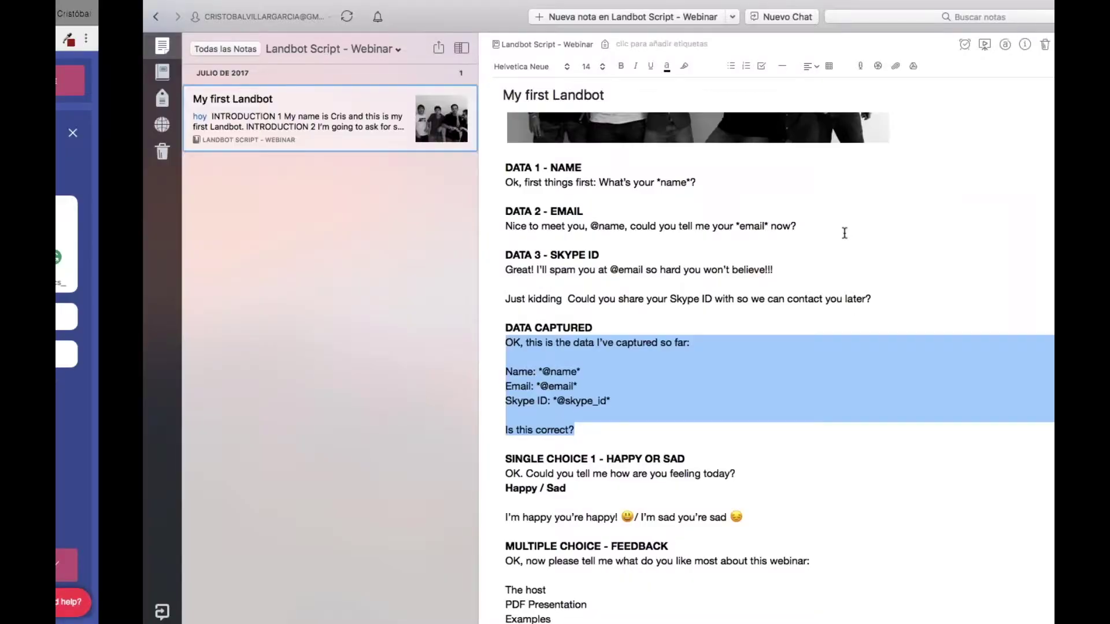
# Copy 'OK. Could you tell me how are you feeling today?' from the script into block 20
pyautogui.scroll(-2, 442, 401)
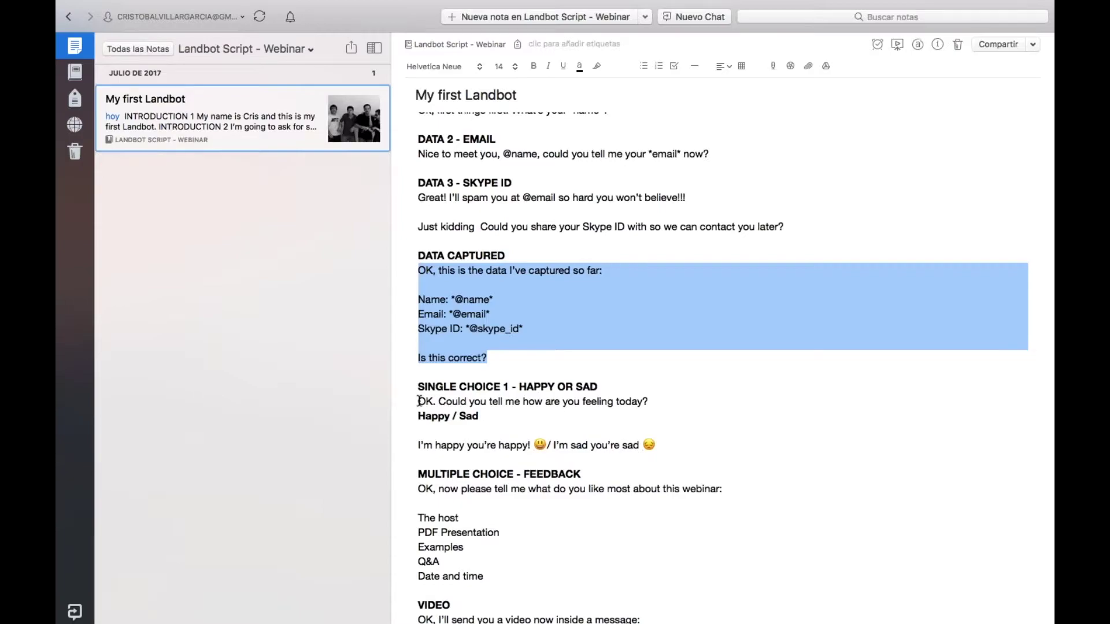
pyautogui.click(418, 402)
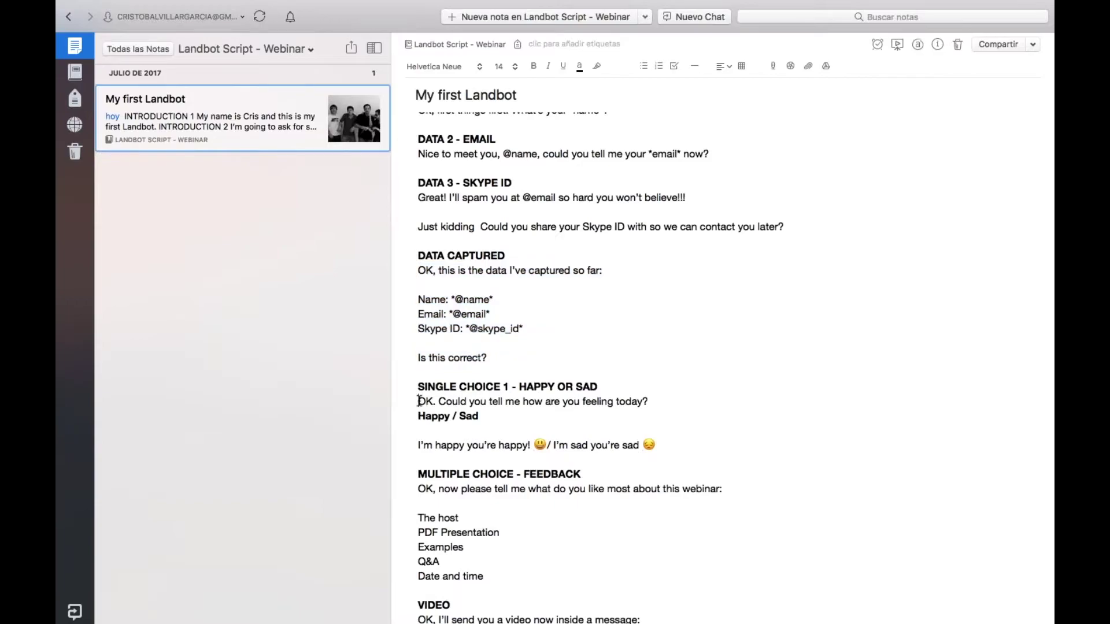
pyautogui.moveTo(418, 401); pyautogui.dragTo(651, 403)
pyautogui.press('super+c')
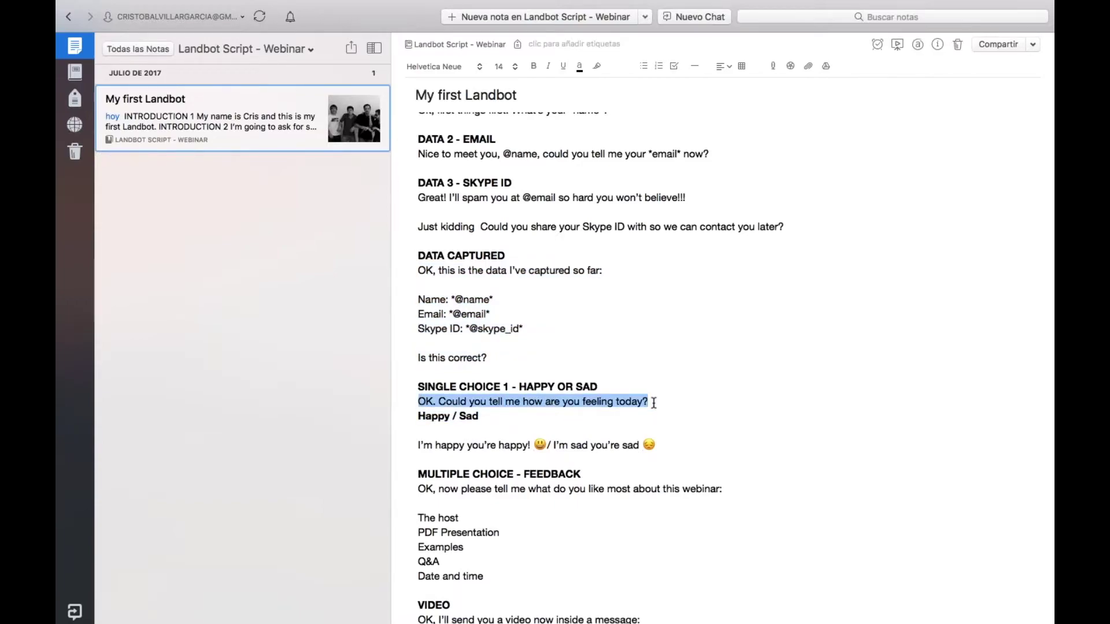
pyautogui.hotkey('ctrl', 'Left')
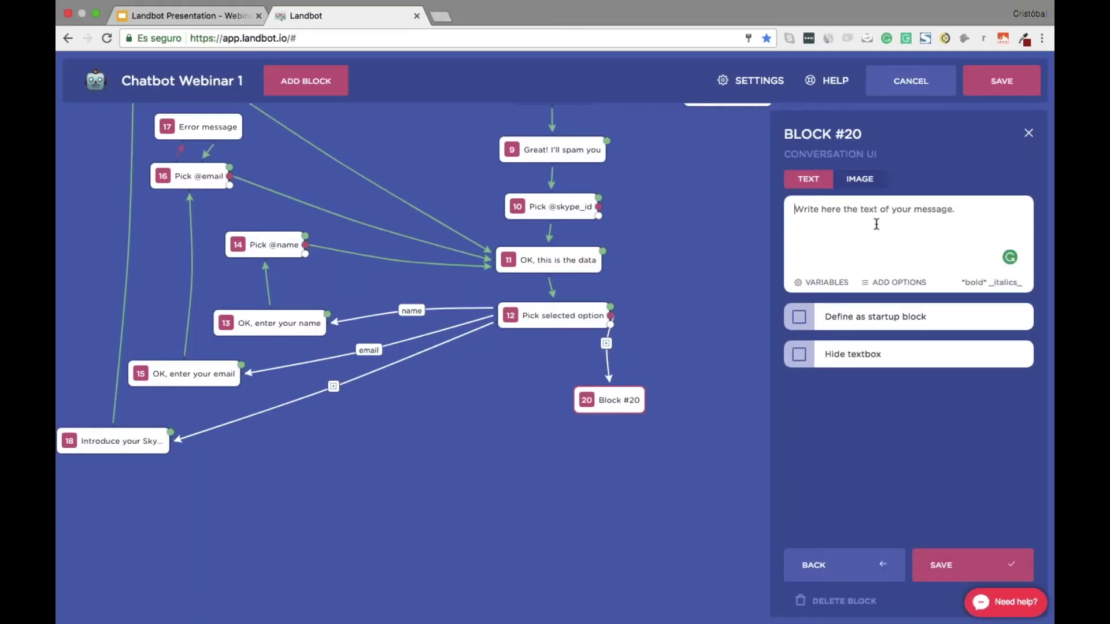
pyautogui.click(874, 225)
pyautogui.press('super+v')
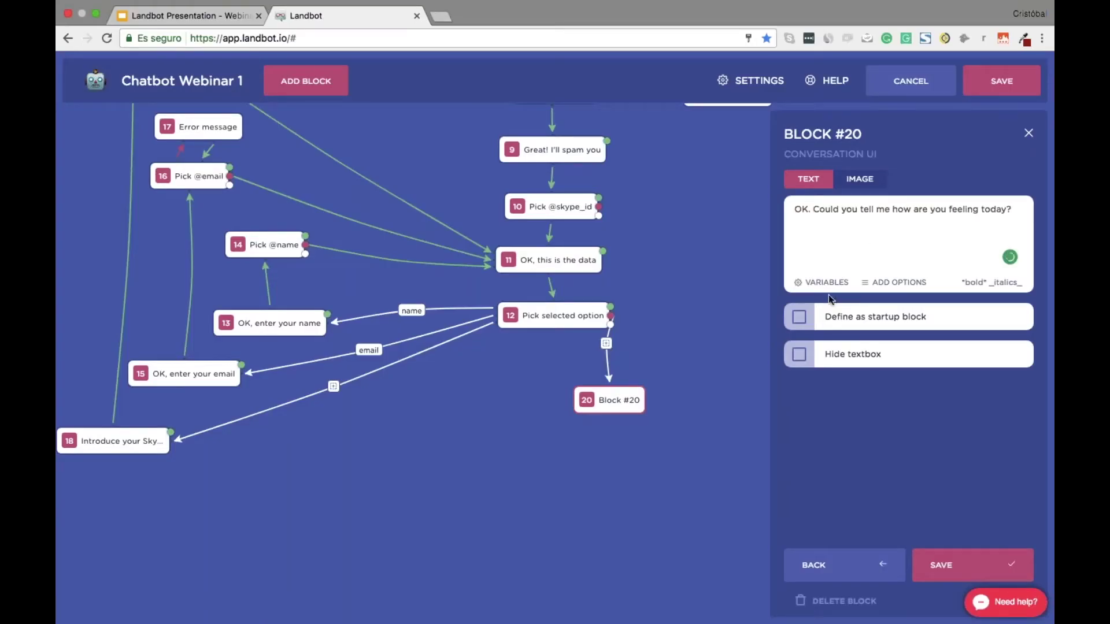
# Give block 20 Good and Bad answer options, hide its textbox, and save it
pyautogui.click(899, 283)
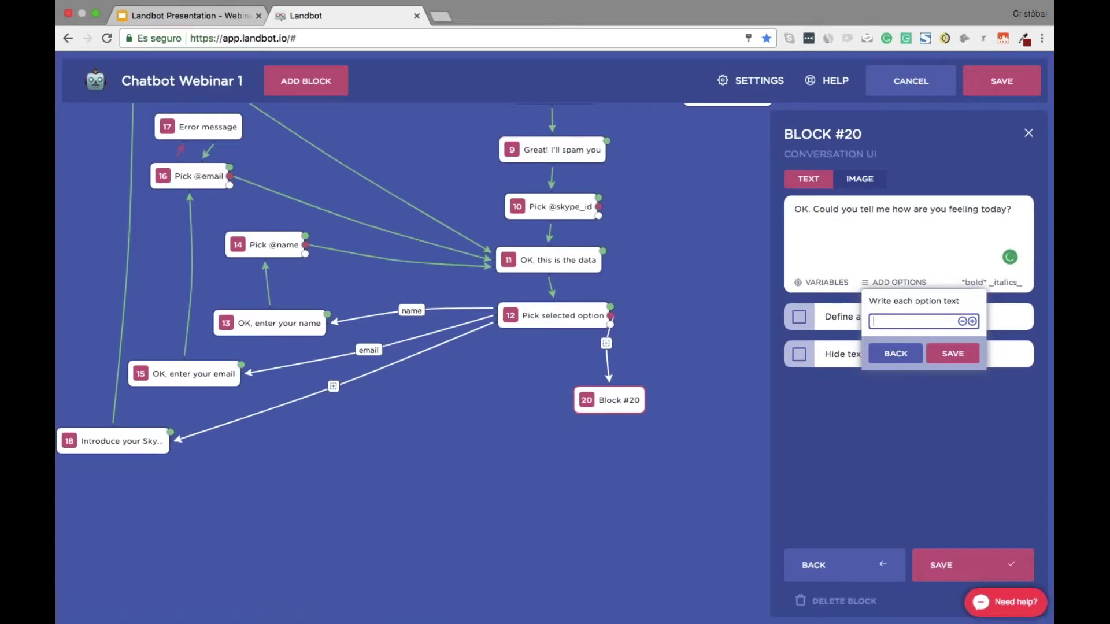
pyautogui.press('Return')
pyautogui.write('Bad')
pyautogui.click(952, 372)
pyautogui.click(798, 452)
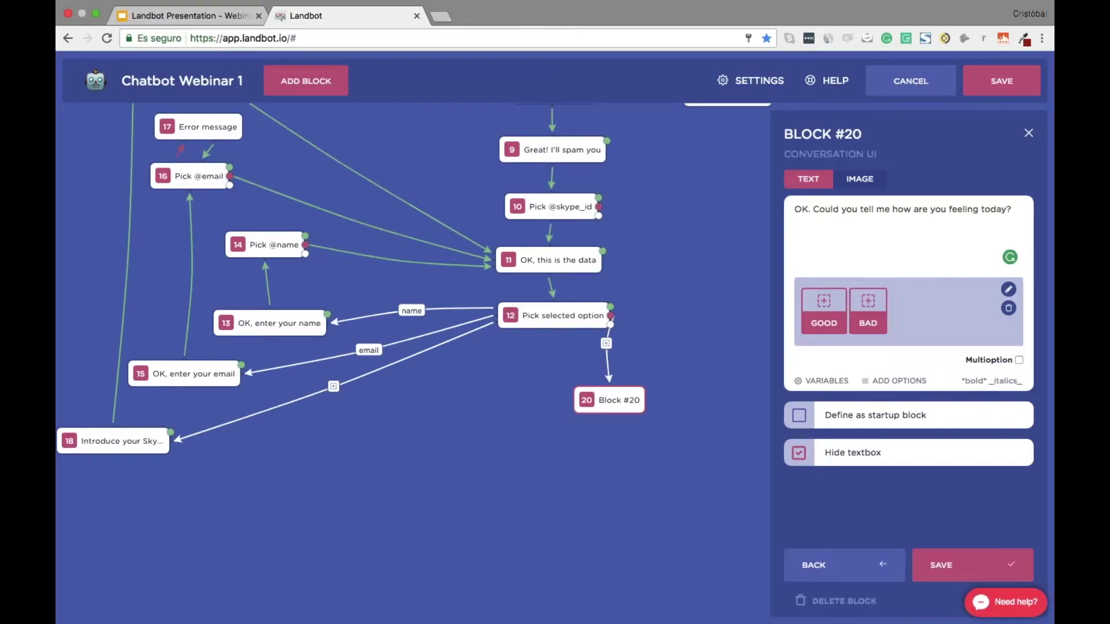
pyautogui.click(959, 565)
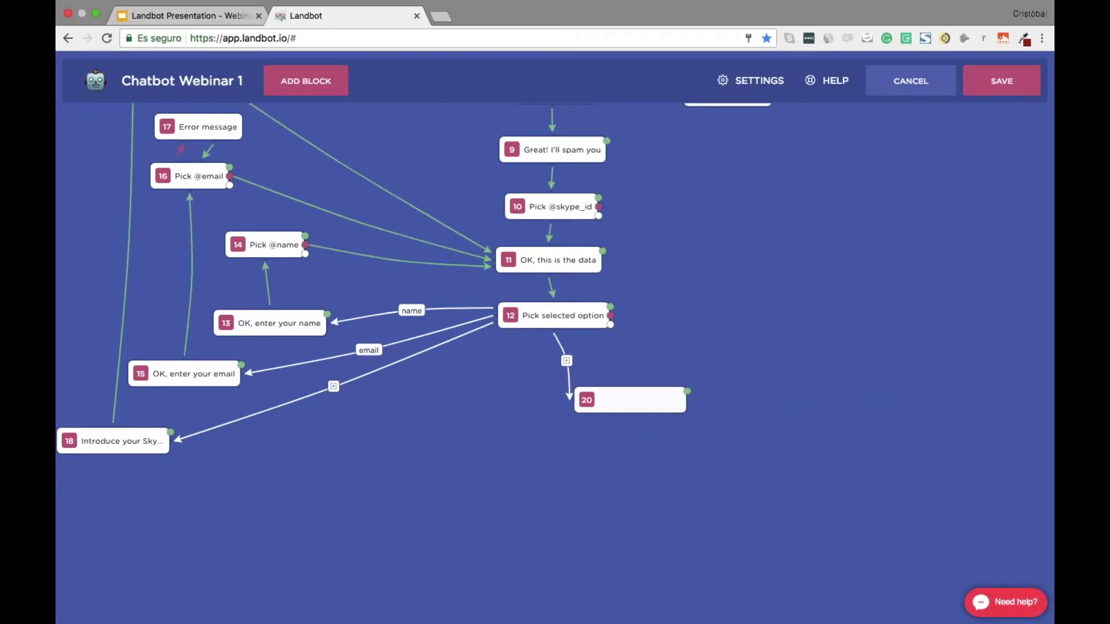
# Label the link from block 12 to block 20 'continue' and add new block 21 after it
pyautogui.moveTo(613, 400); pyautogui.dragTo(538, 411)
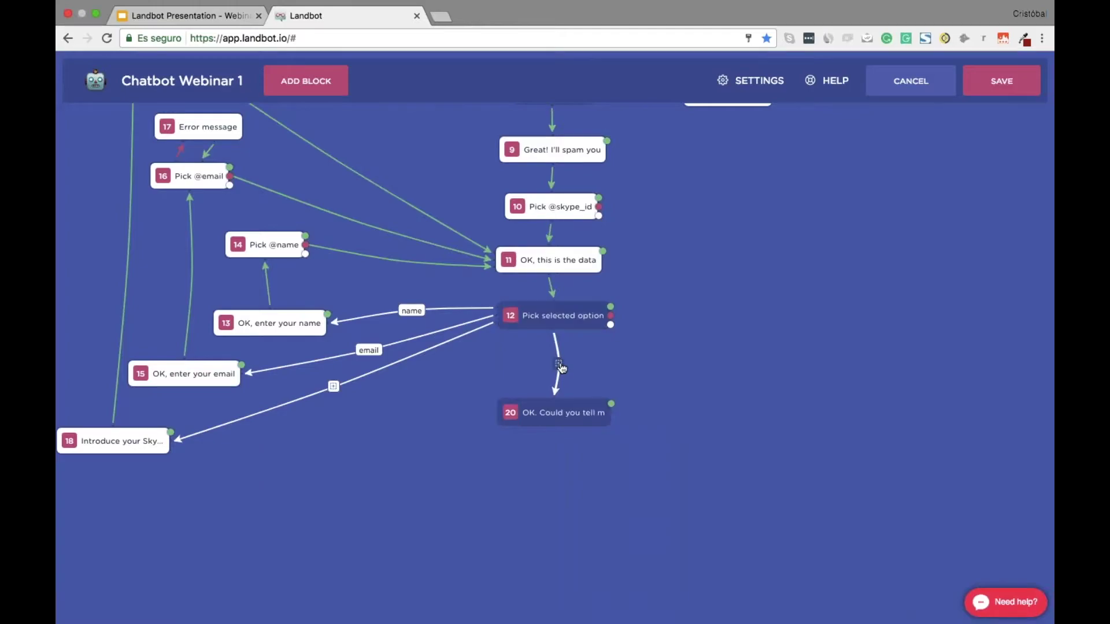
pyautogui.write('conti')
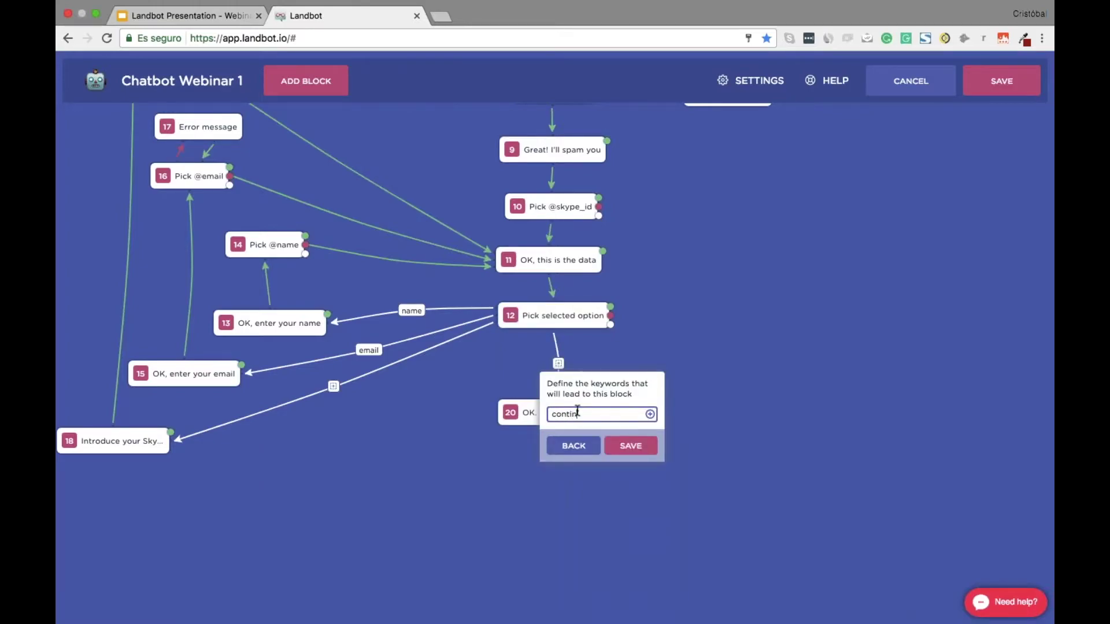
pyautogui.write('nue')
pyautogui.click(631, 446)
pyautogui.moveTo(561, 416); pyautogui.dragTo(560, 402)
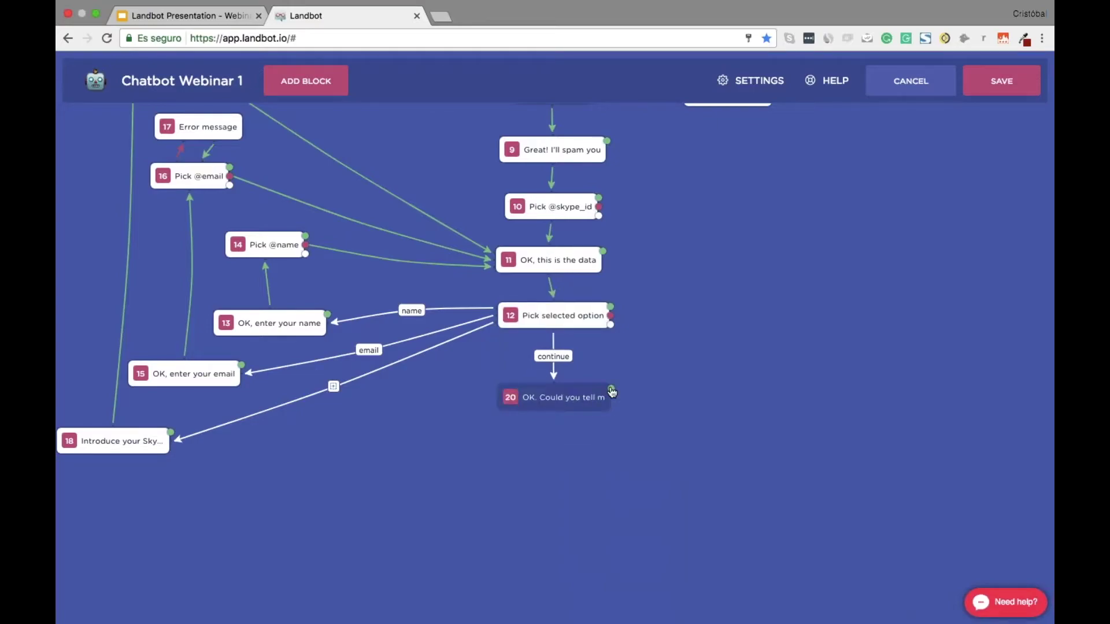
pyautogui.moveTo(612, 396); pyautogui.dragTo(550, 450)
pyautogui.click(897, 243)
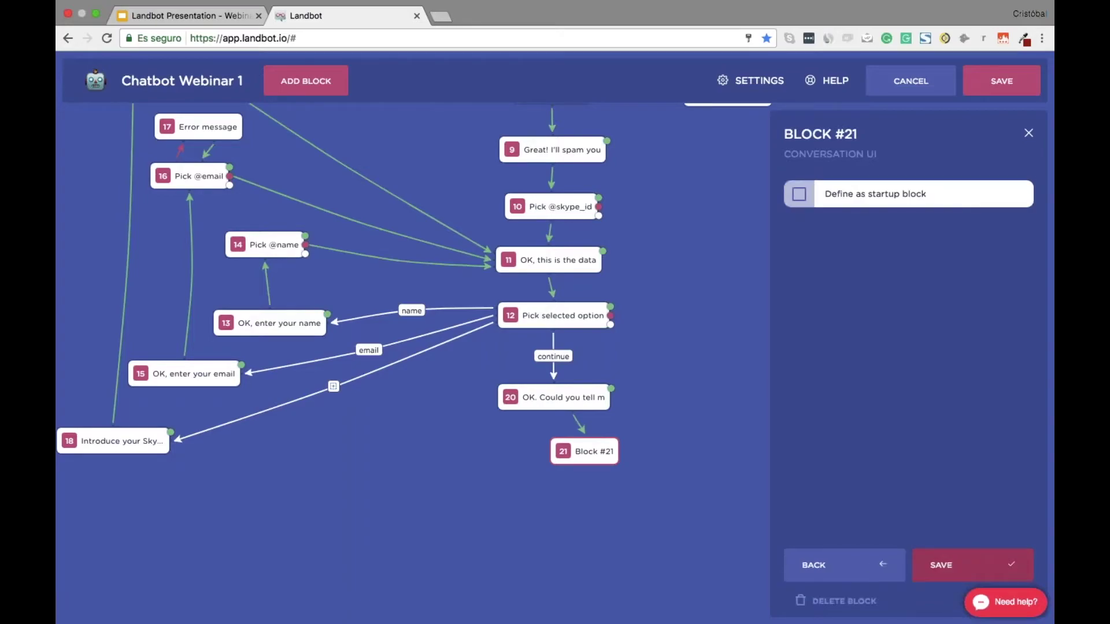
# Save block 21 as a Pick selected option step and delete its auto-added error-message block
pyautogui.click(943, 566)
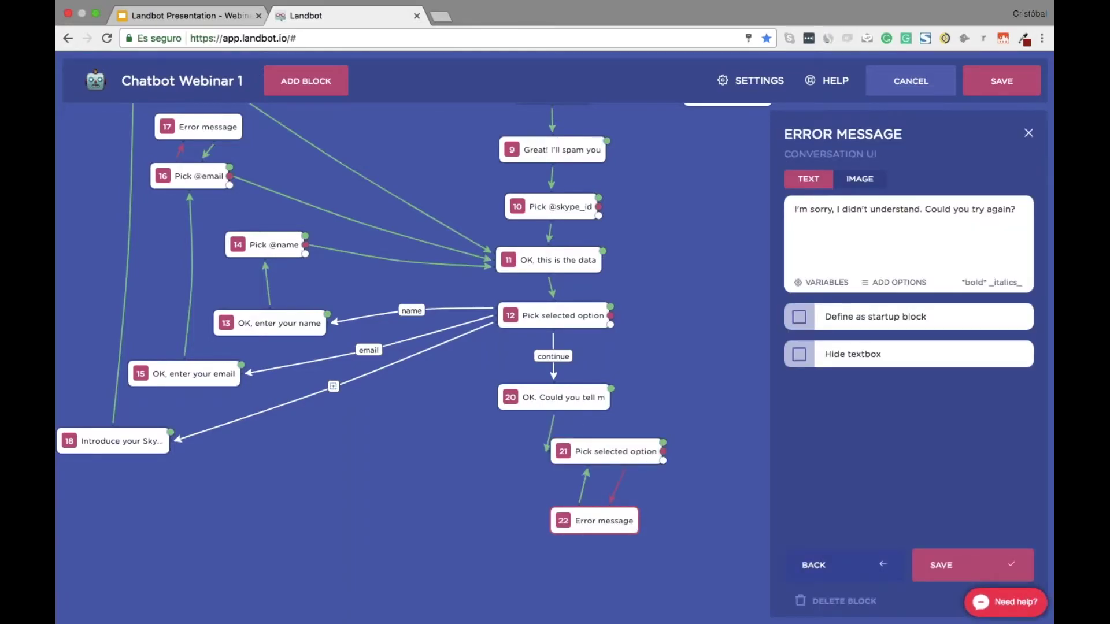
pyautogui.click(836, 604)
pyautogui.click(839, 599)
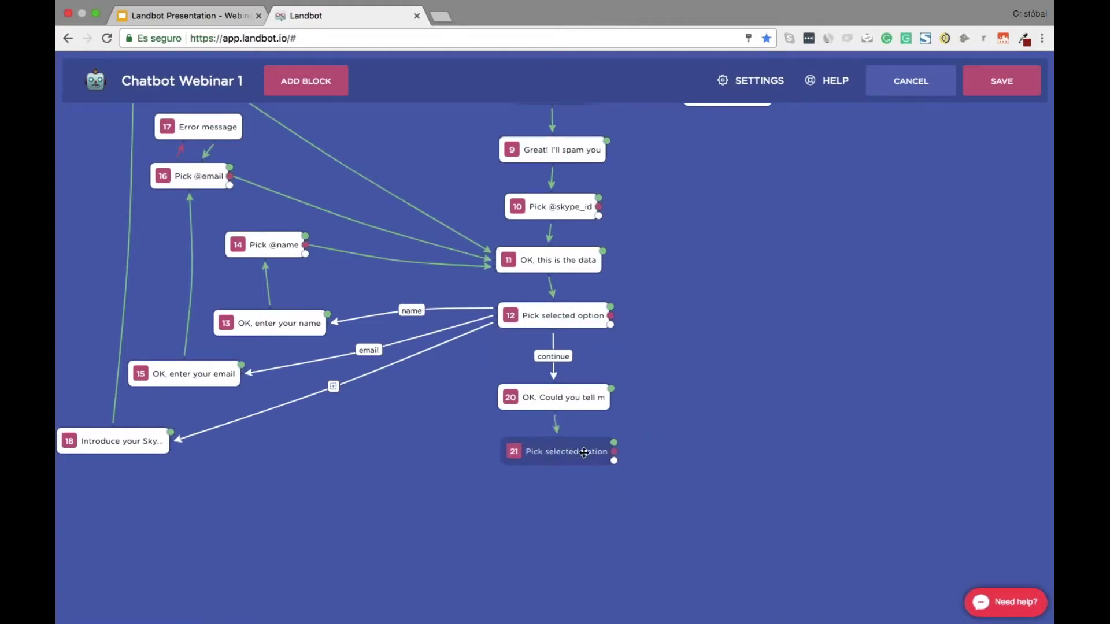
# Add message block 22 with the pasted happy reply and hidden textbox, linked from block 21 by keyword 'good'
pyautogui.moveTo(612, 460); pyautogui.dragTo(457, 498)
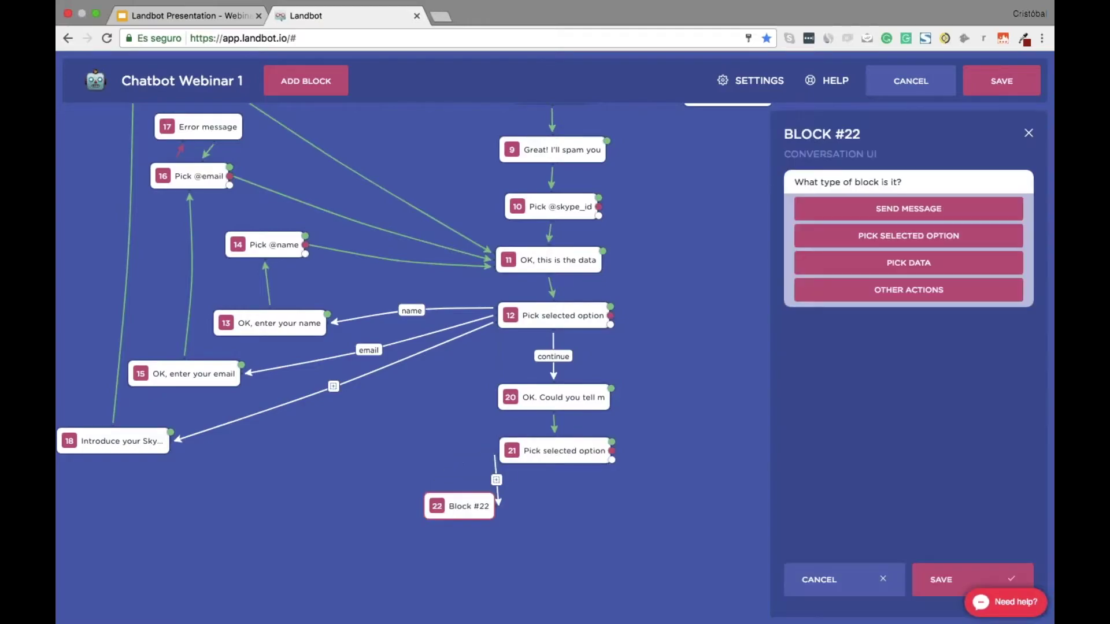
pyautogui.click(916, 209)
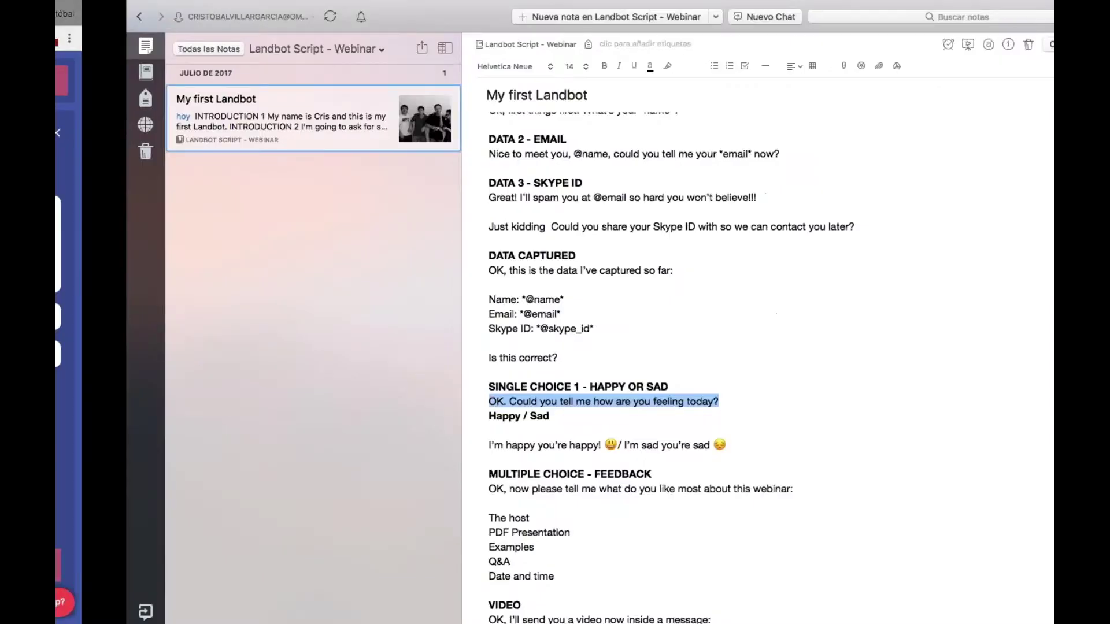
pyautogui.moveTo(488, 445); pyautogui.dragTo(619, 445)
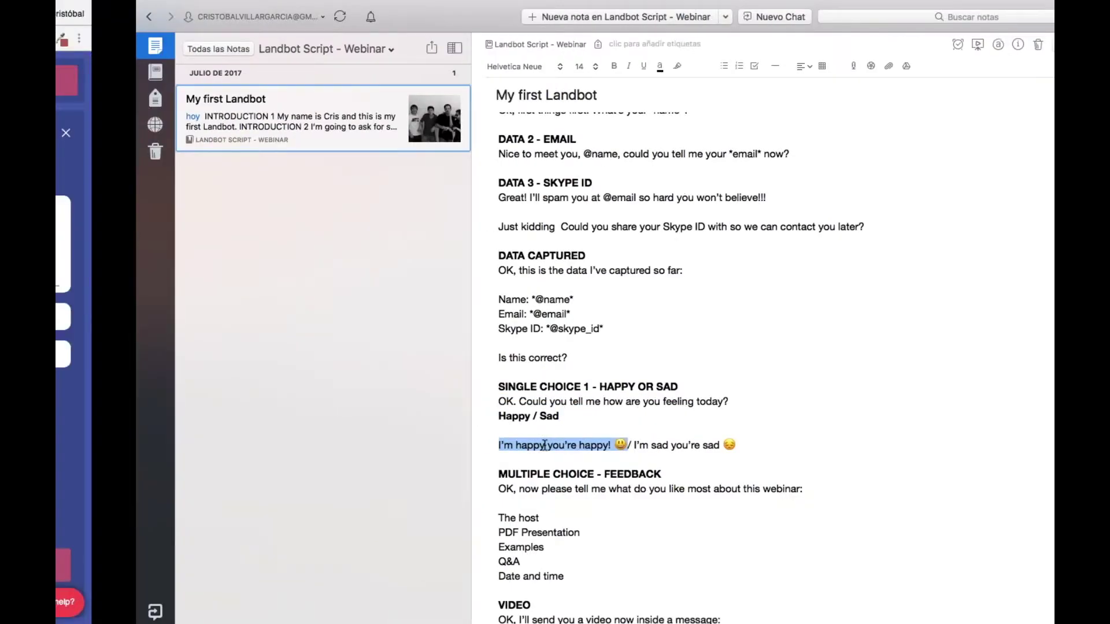
pyautogui.write('I’m happy you’re happy! 😃')
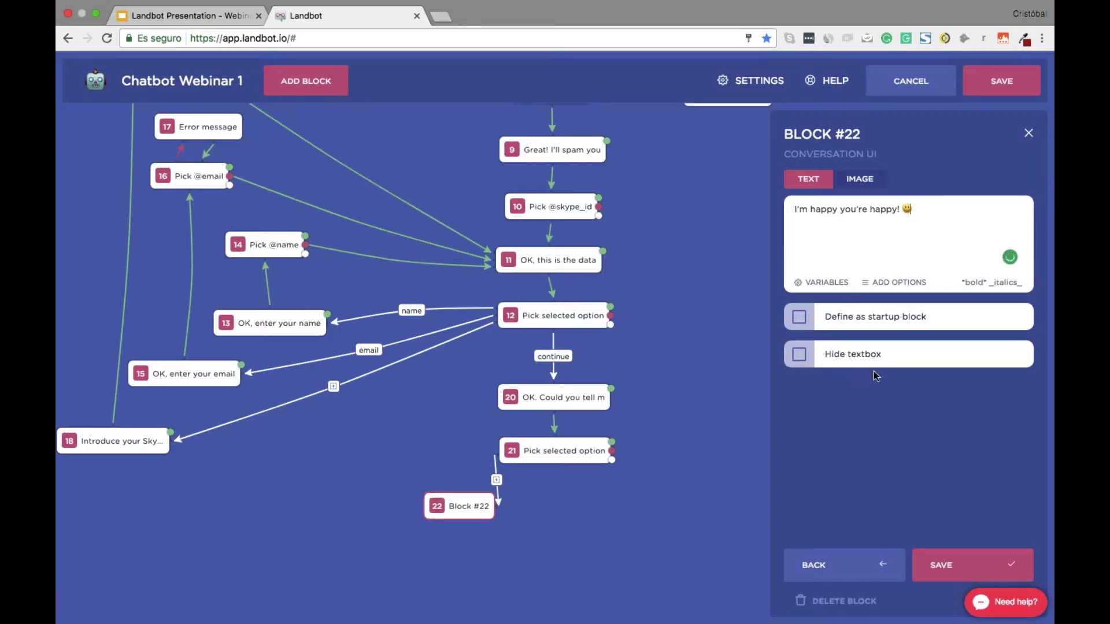
pyautogui.click(799, 354)
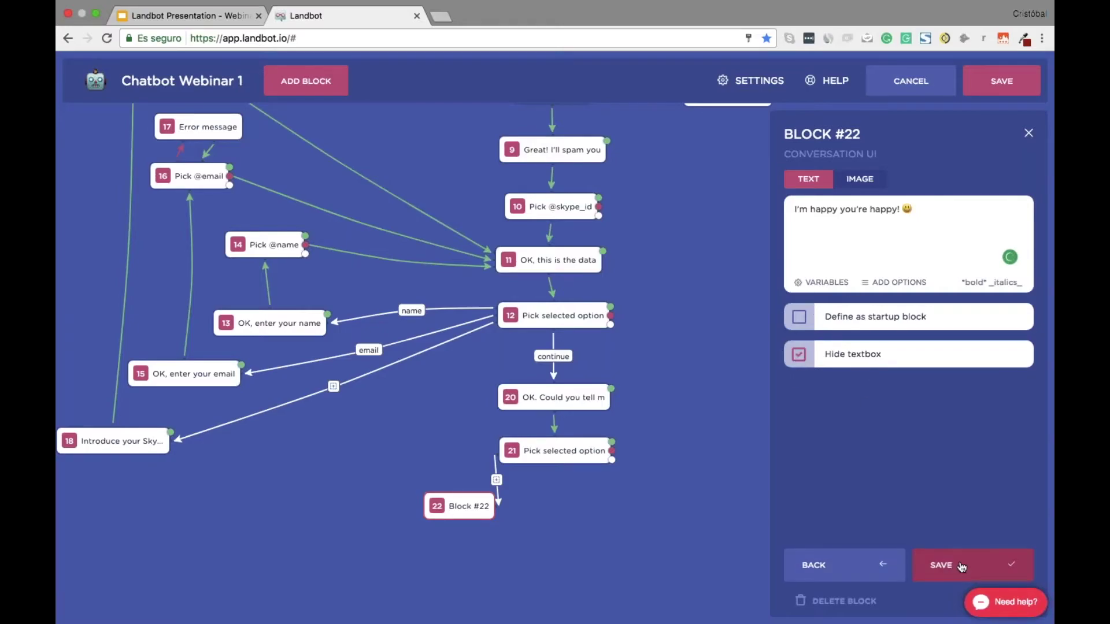
pyautogui.click(961, 567)
pyautogui.moveTo(456, 507); pyautogui.dragTo(290, 506)
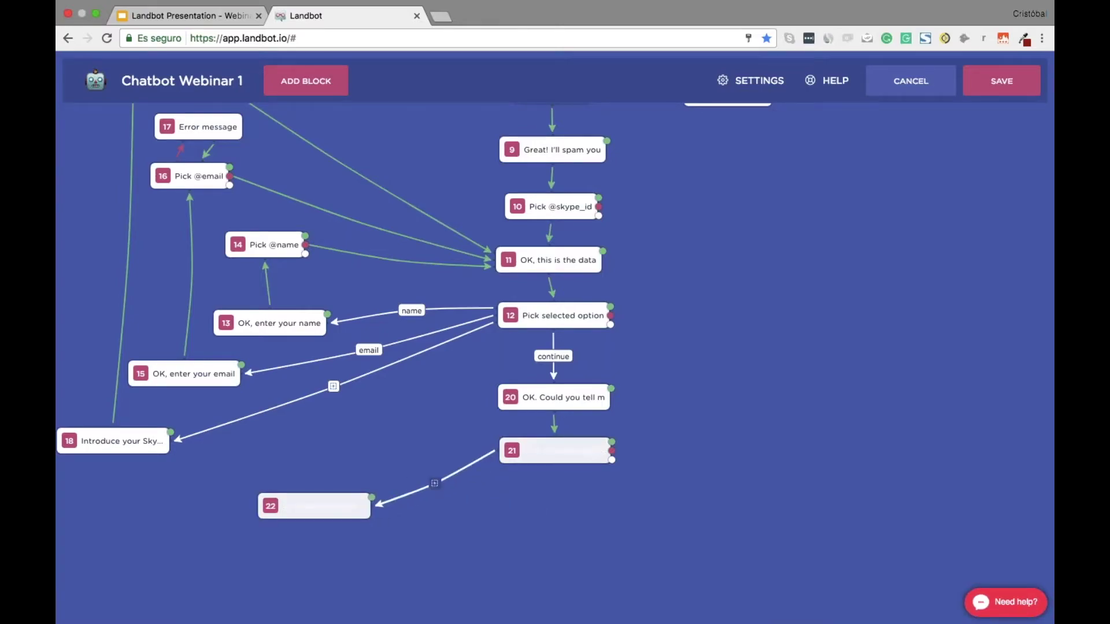
pyautogui.click(435, 483)
pyautogui.click(479, 536)
pyautogui.write('good')
pyautogui.click(507, 566)
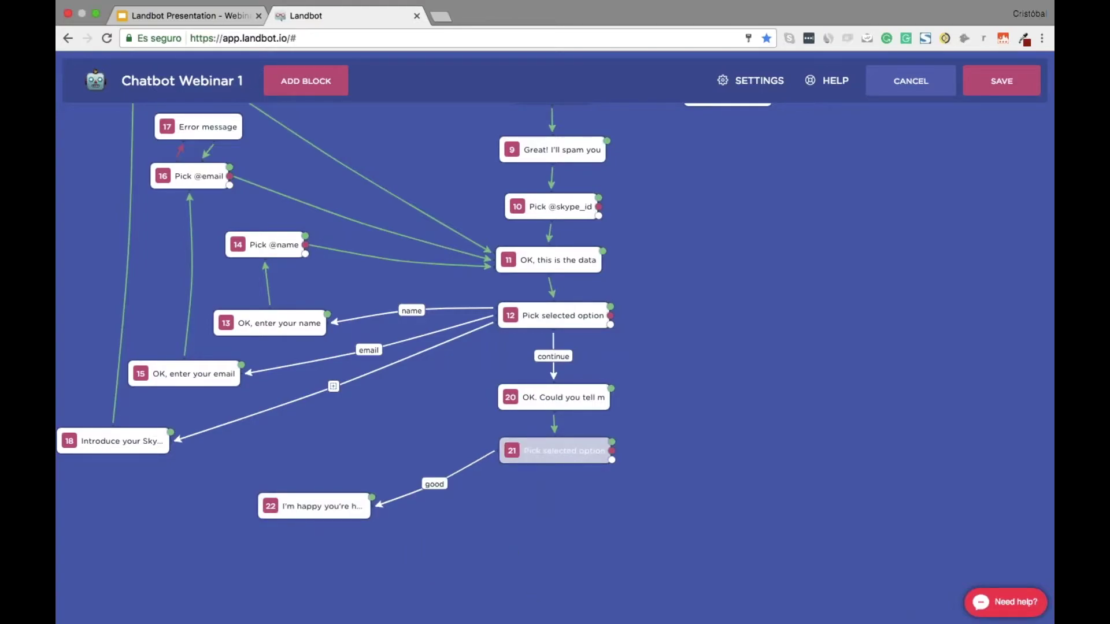
# Add message block 23 saying "I'm sad you're sad", linked from block 21 by keyword 'bad'
pyautogui.moveTo(613, 460); pyautogui.dragTo(703, 528)
pyautogui.click(930, 218)
pyautogui.click(941, 578)
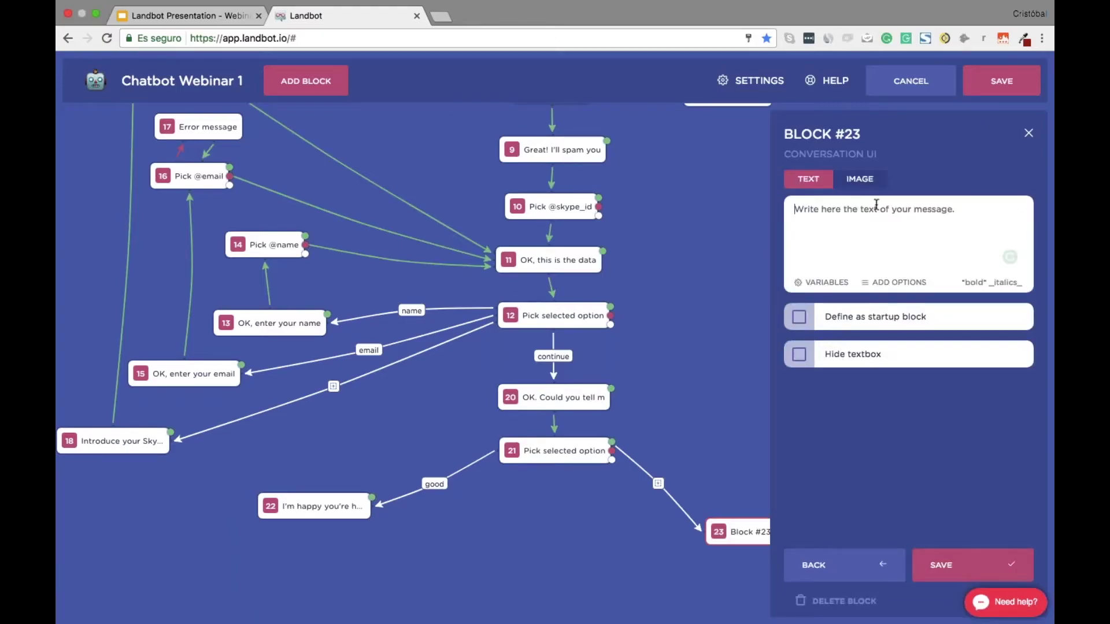
pyautogui.hotkey('ctrl', 'Right')
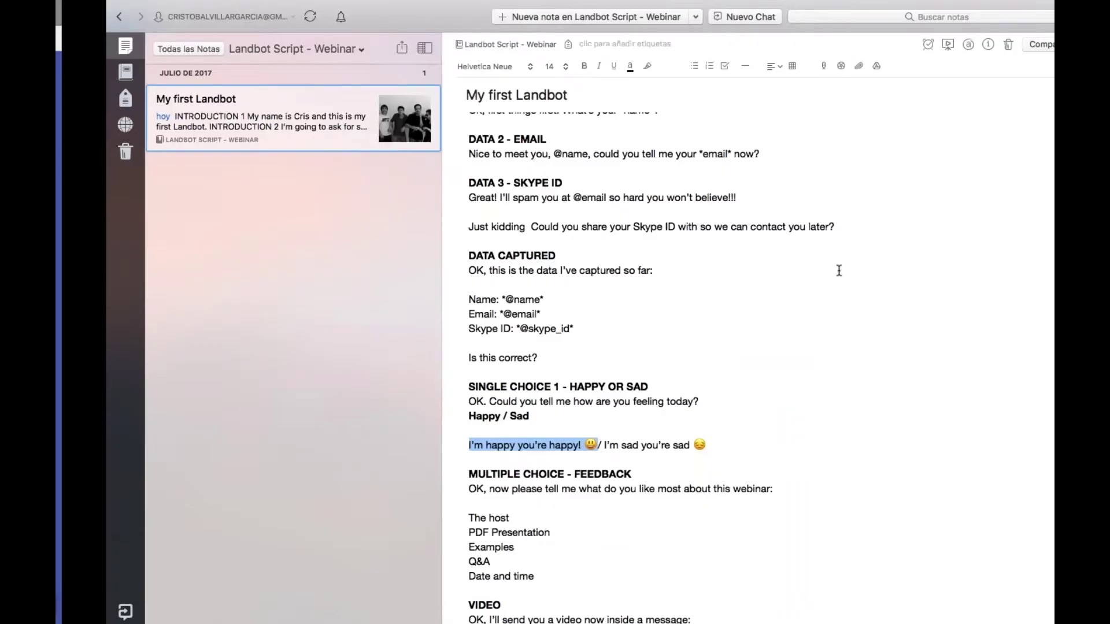
pyautogui.moveTo(659, 446); pyautogui.dragTo(553, 446)
pyautogui.press('super+c')
pyautogui.hotkey('ctrl', 'Left')
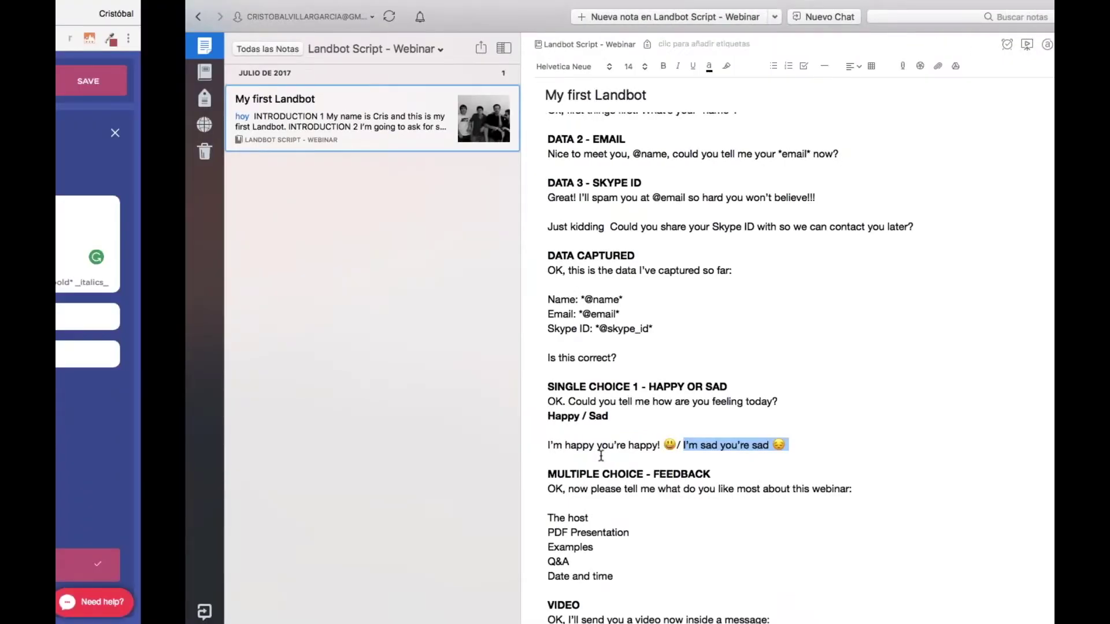
pyautogui.press('super+v')
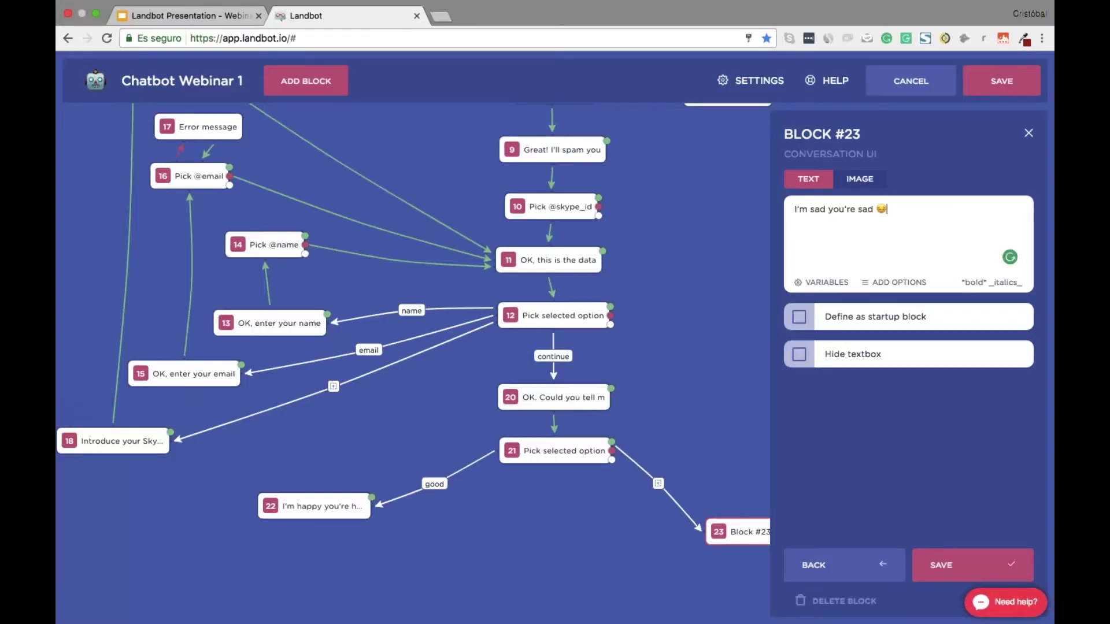
pyautogui.click(947, 563)
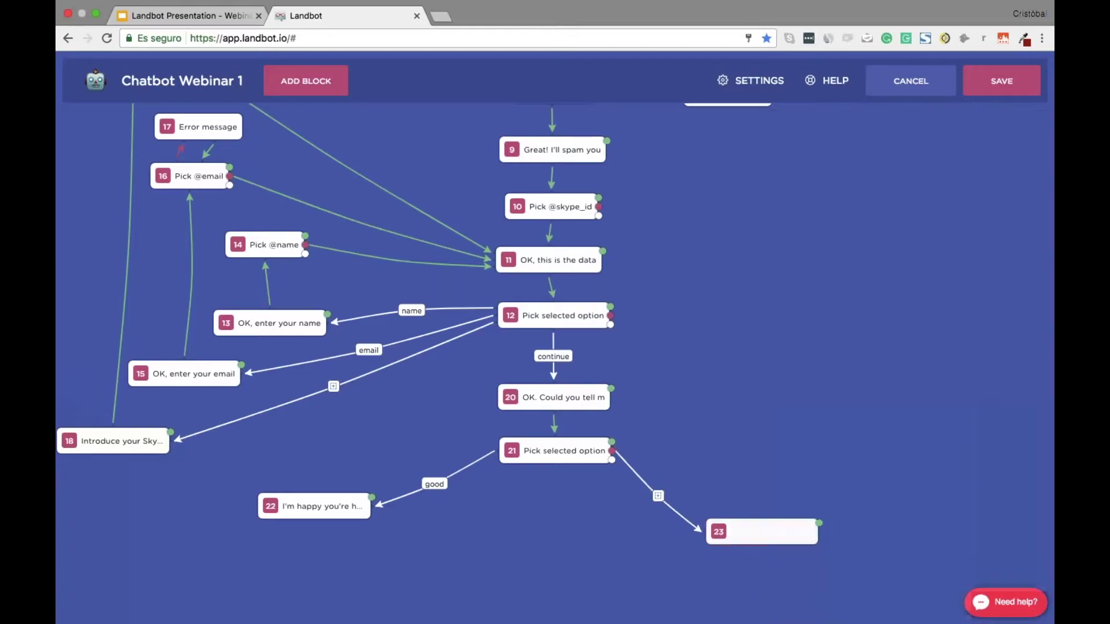
pyautogui.click(659, 496)
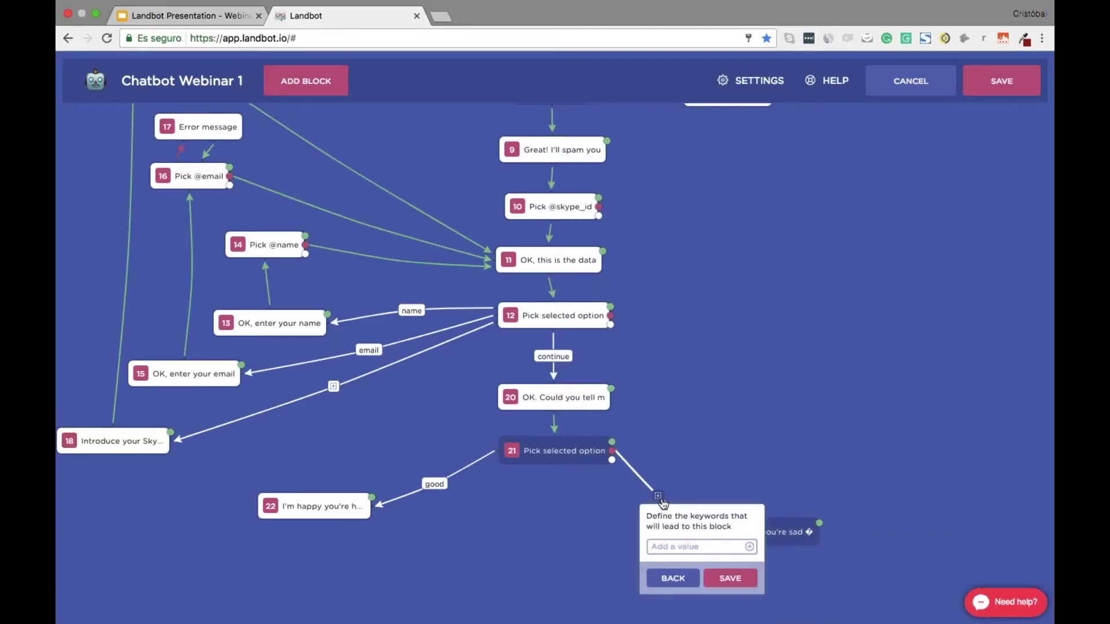
pyautogui.click(692, 547)
pyautogui.write('bad')
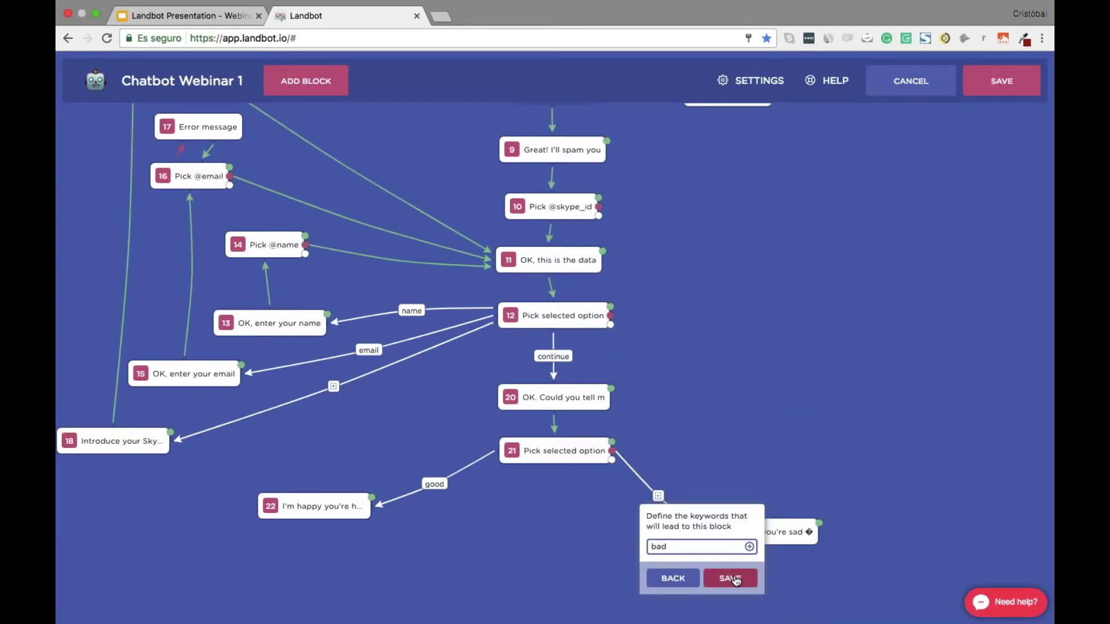
pyautogui.click(730, 579)
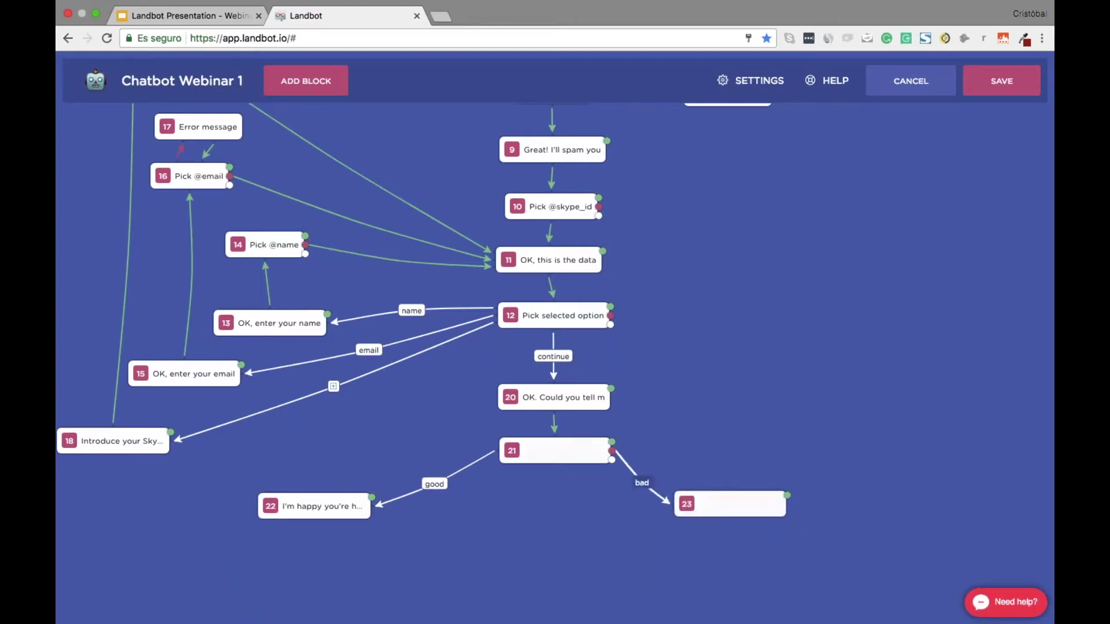
# Check block 20's question, then connect a new block 24 after block 22
pyautogui.click(553, 397)
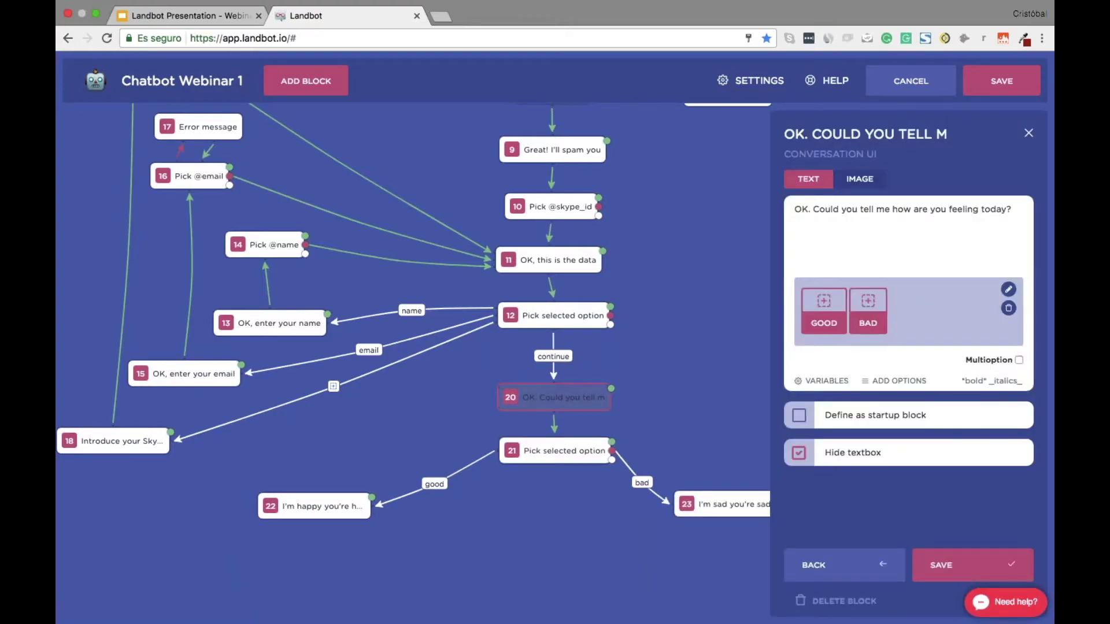
pyautogui.click(982, 565)
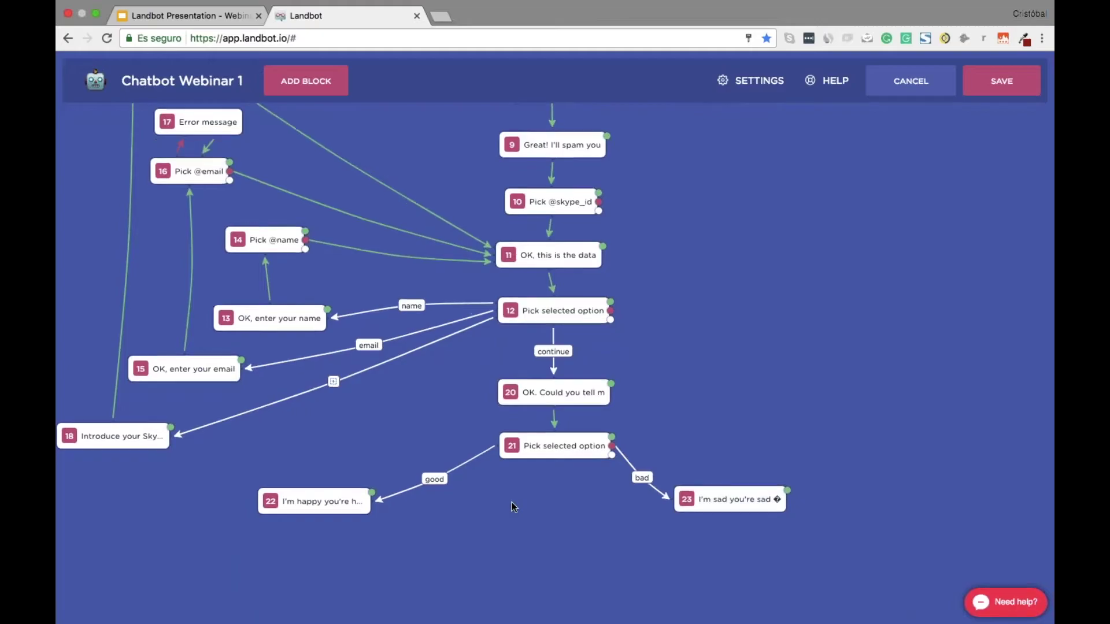
pyautogui.moveTo(373, 414); pyautogui.dragTo(502, 498)
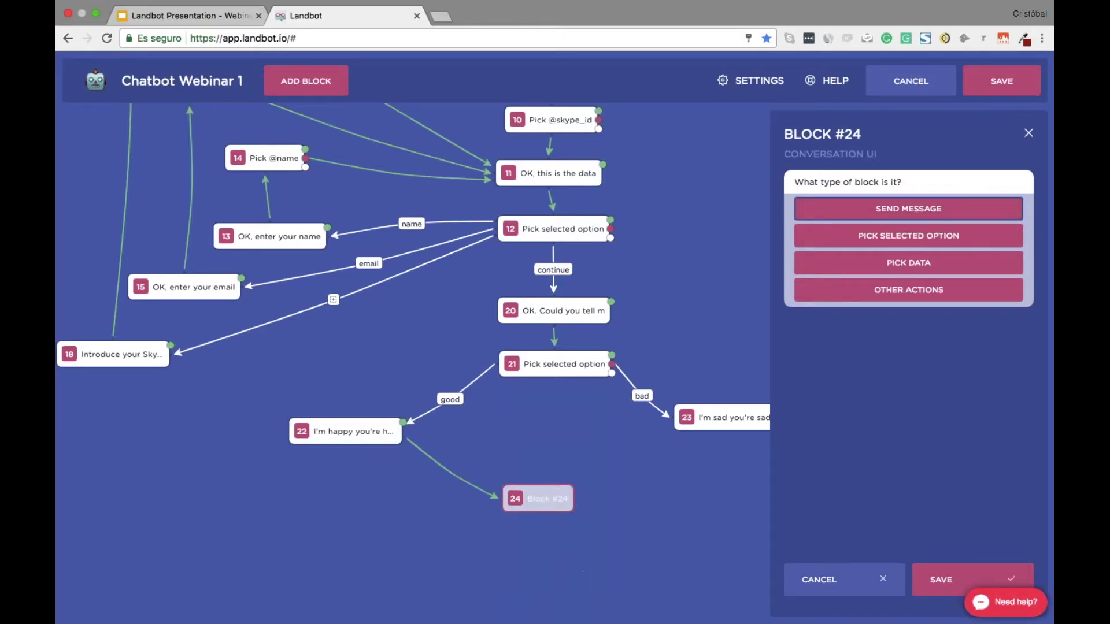
# Make block 24 a message holding the feedback question copied from the Evernote script
pyautogui.click(953, 581)
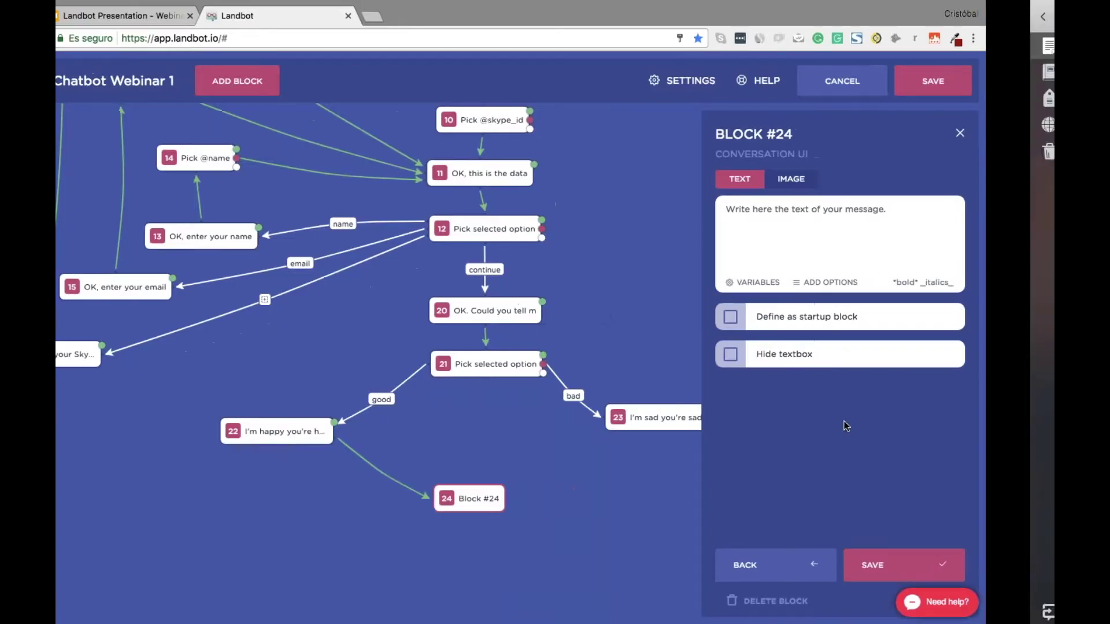
pyautogui.press('super+Tab')
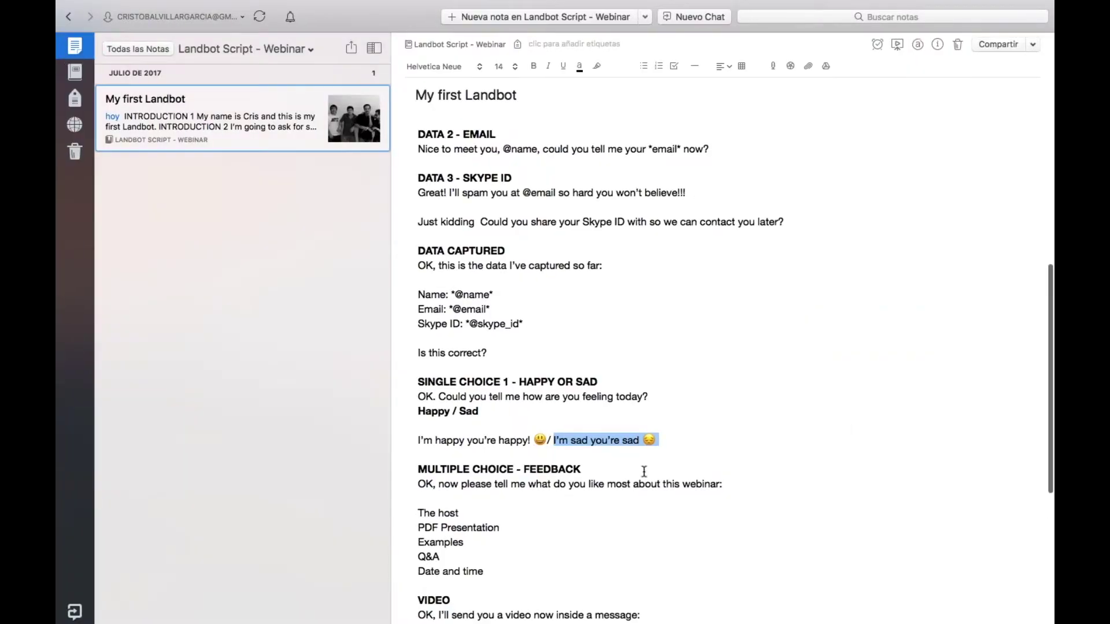
pyautogui.scroll(-4, 595, 430)
pyautogui.scroll(-3, 595, 430)
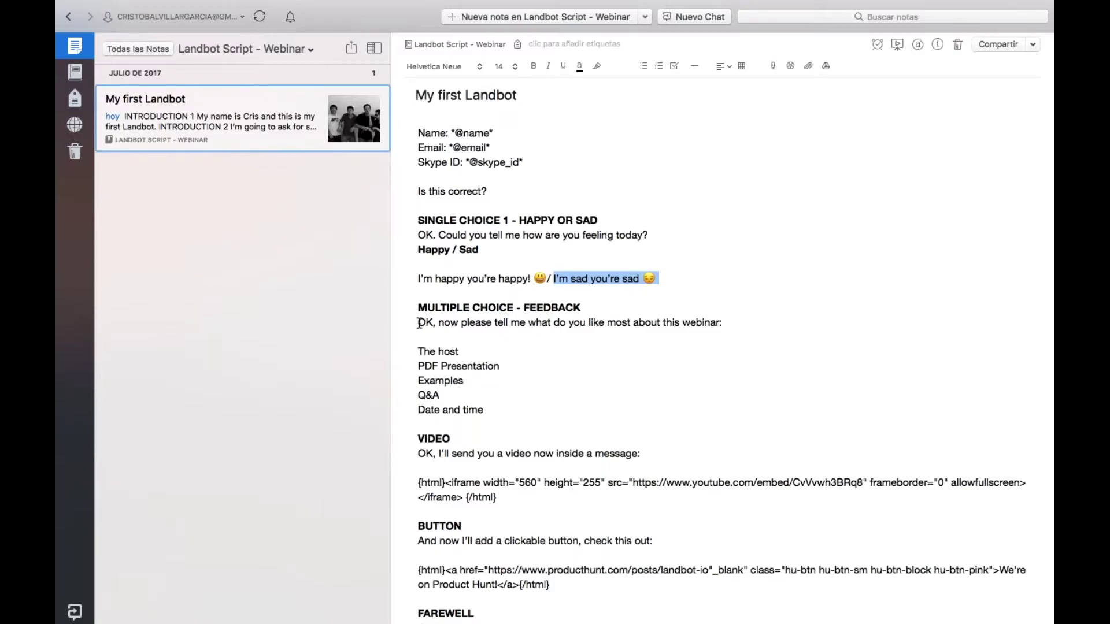
pyautogui.moveTo(419, 322); pyautogui.dragTo(736, 322)
pyautogui.hotkey('ctrl', 'c')
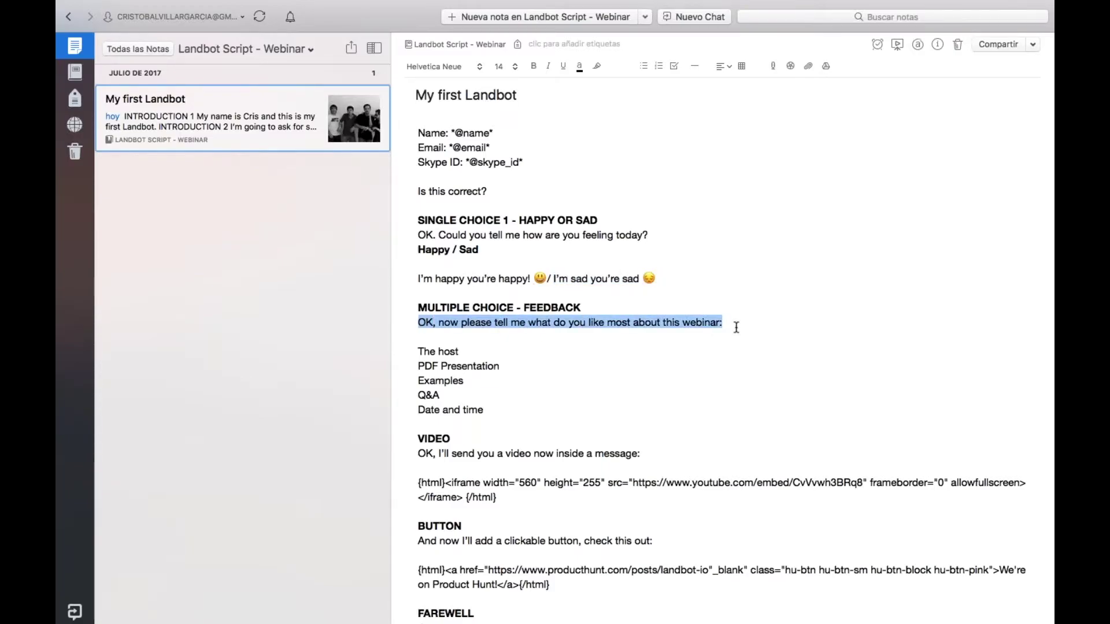
pyautogui.hotkey('ctrl', 'Left')
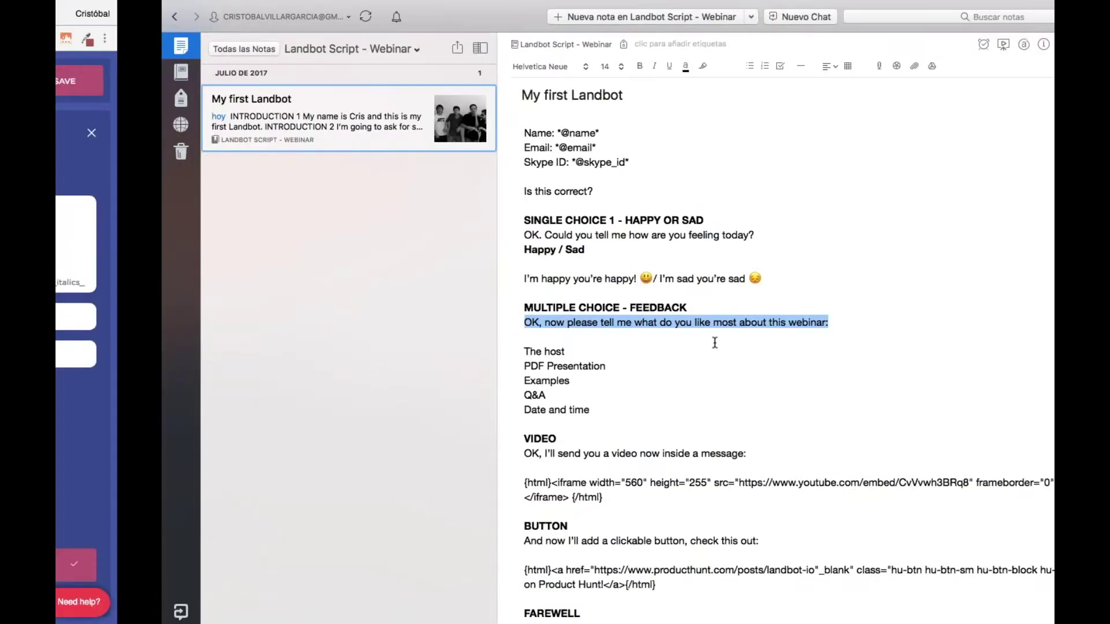
pyautogui.click(894, 210)
pyautogui.hotkey('ctrl', 'v')
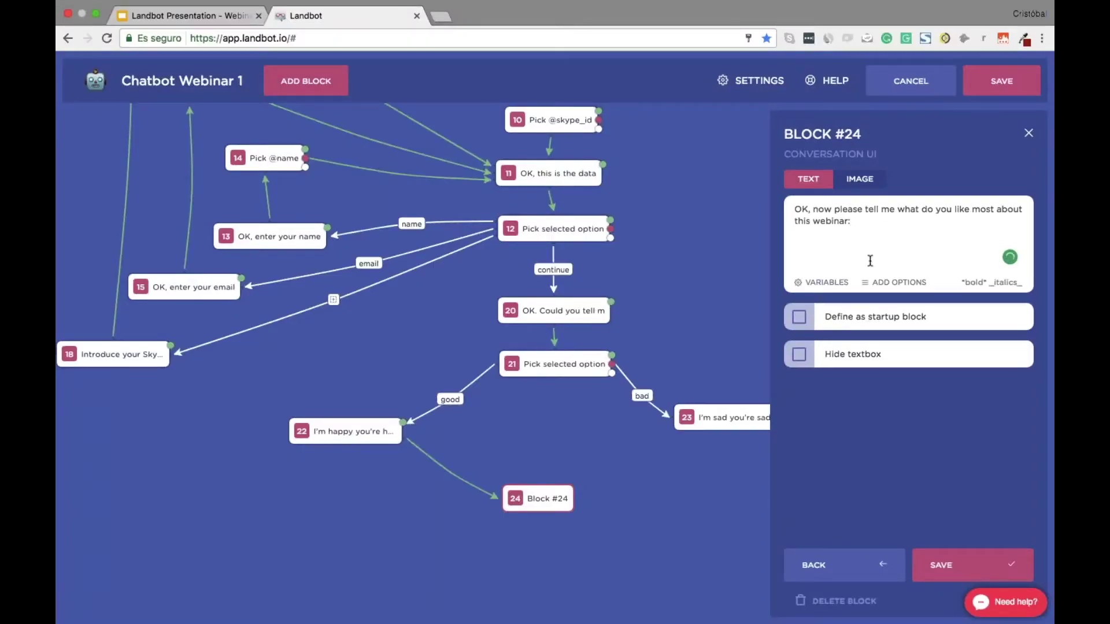
# Add five answer options to block 24, including The host, PDF Presentation and Date and time
pyautogui.click(897, 283)
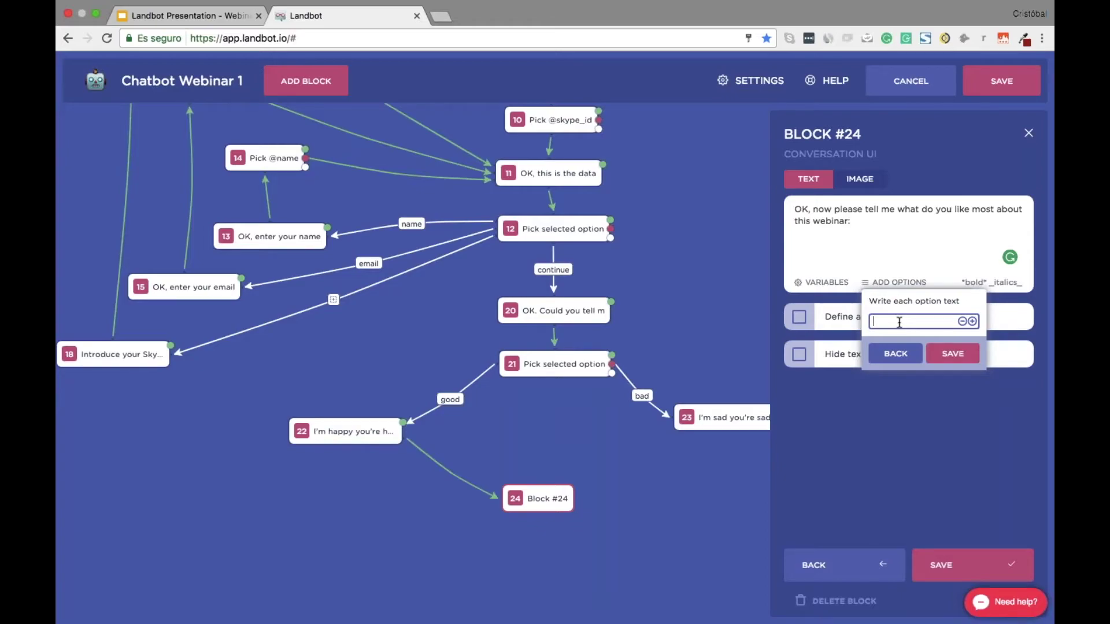
pyautogui.press('super+Tab')
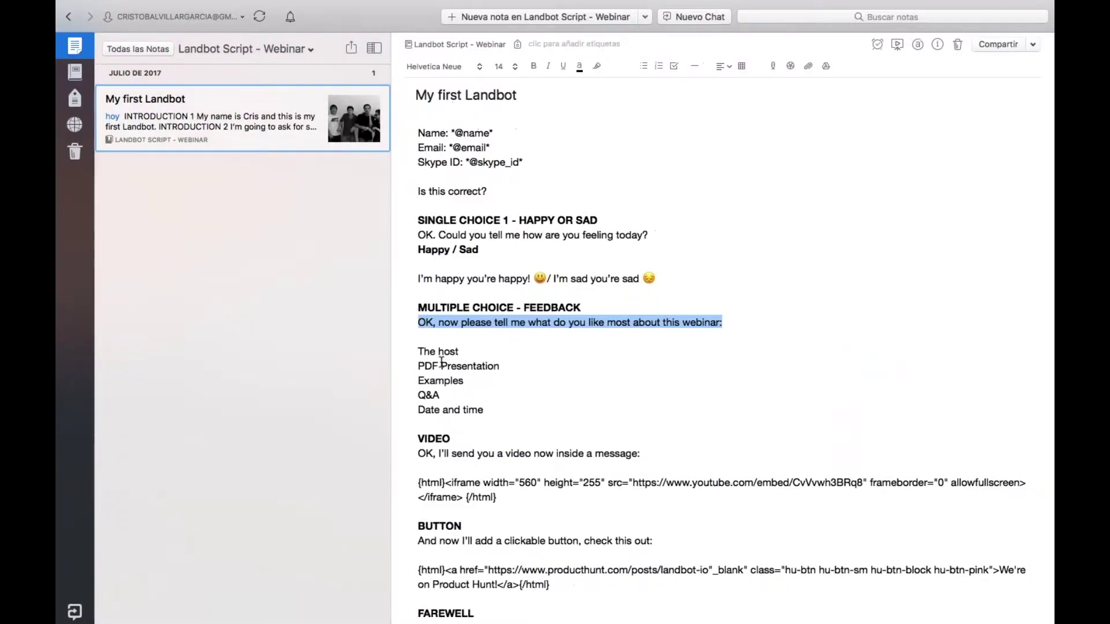
pyautogui.press('super+Tab')
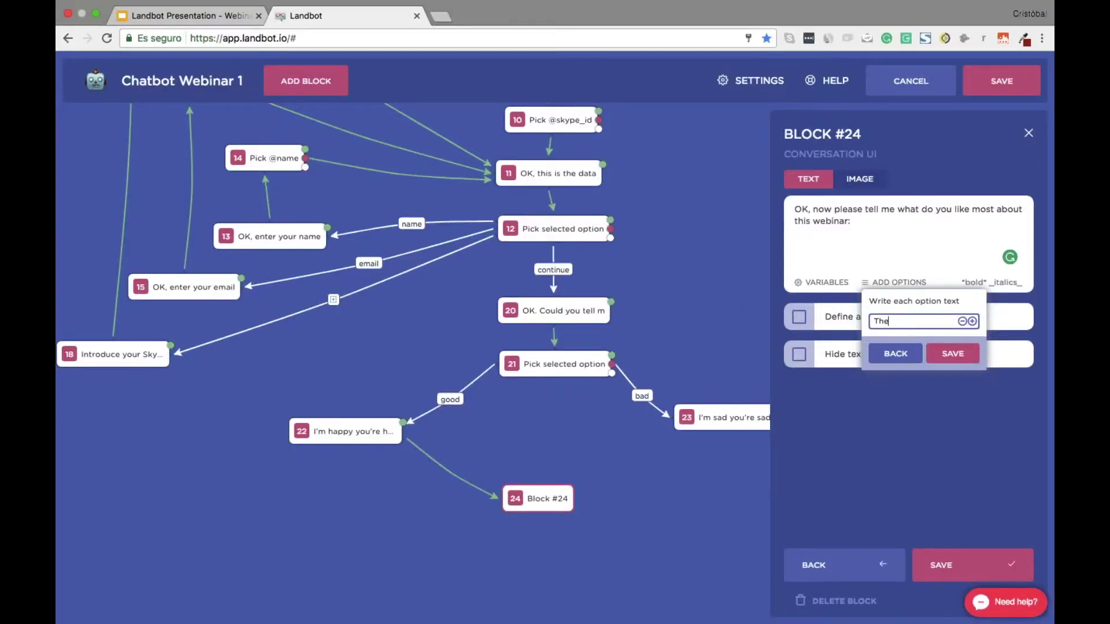
pyautogui.press('Return')
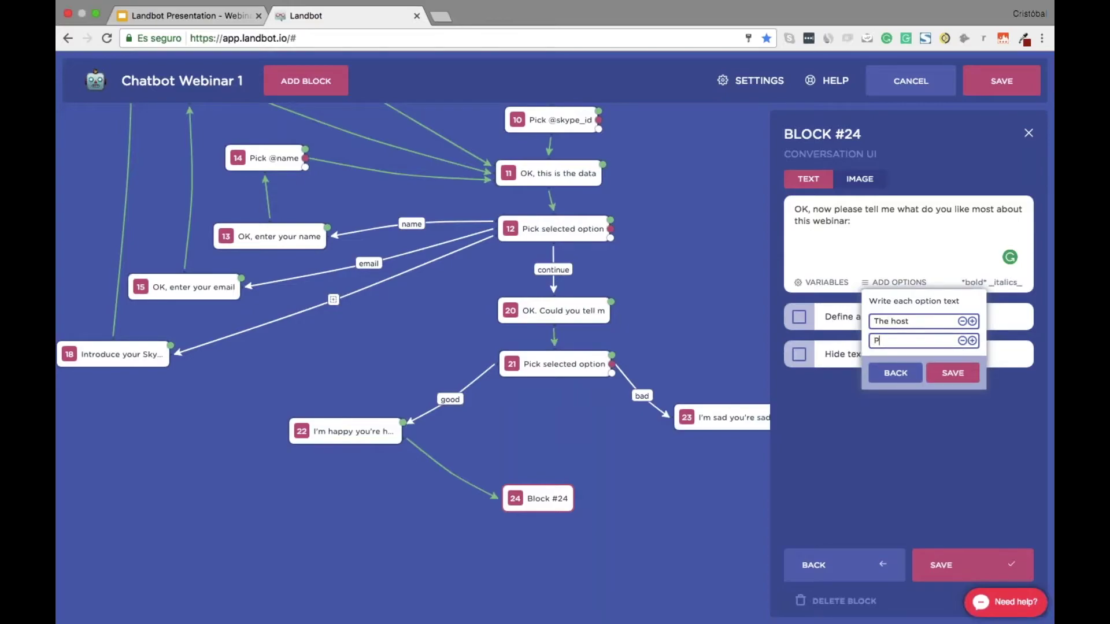
pyautogui.write('PDF Presentation')
pyautogui.press('Return')
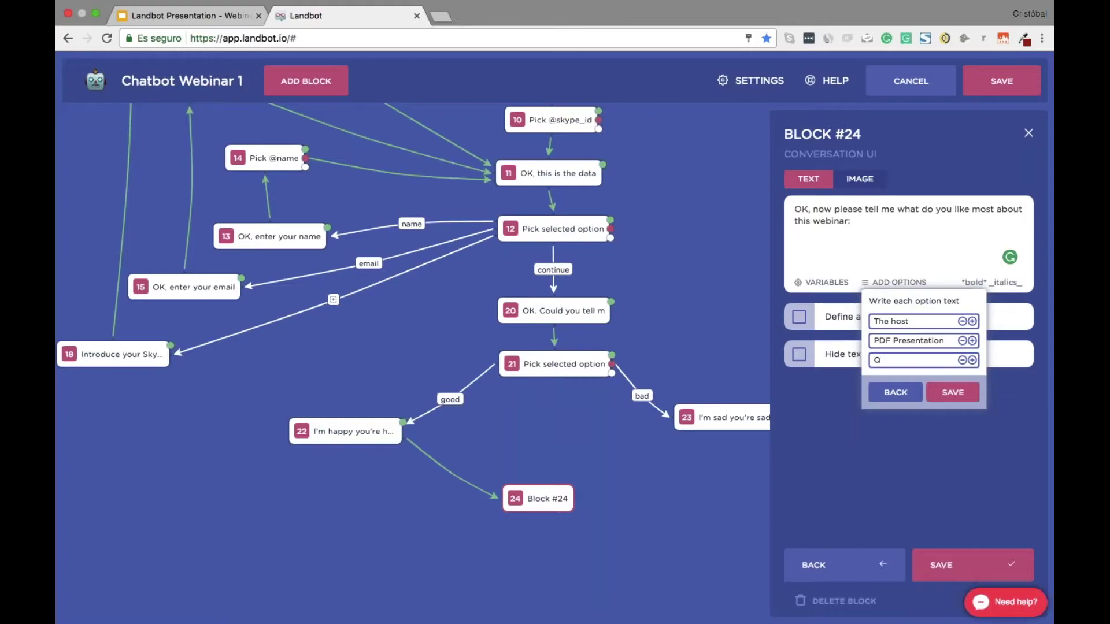
pyautogui.write('A')
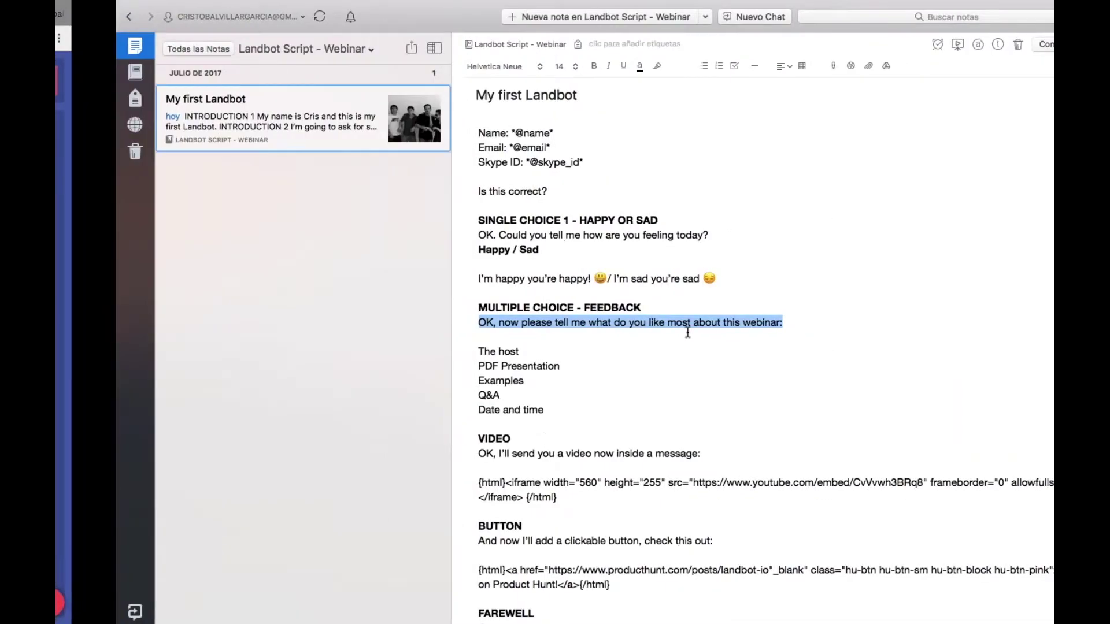
pyautogui.hotkey('ctrl', 'Left')
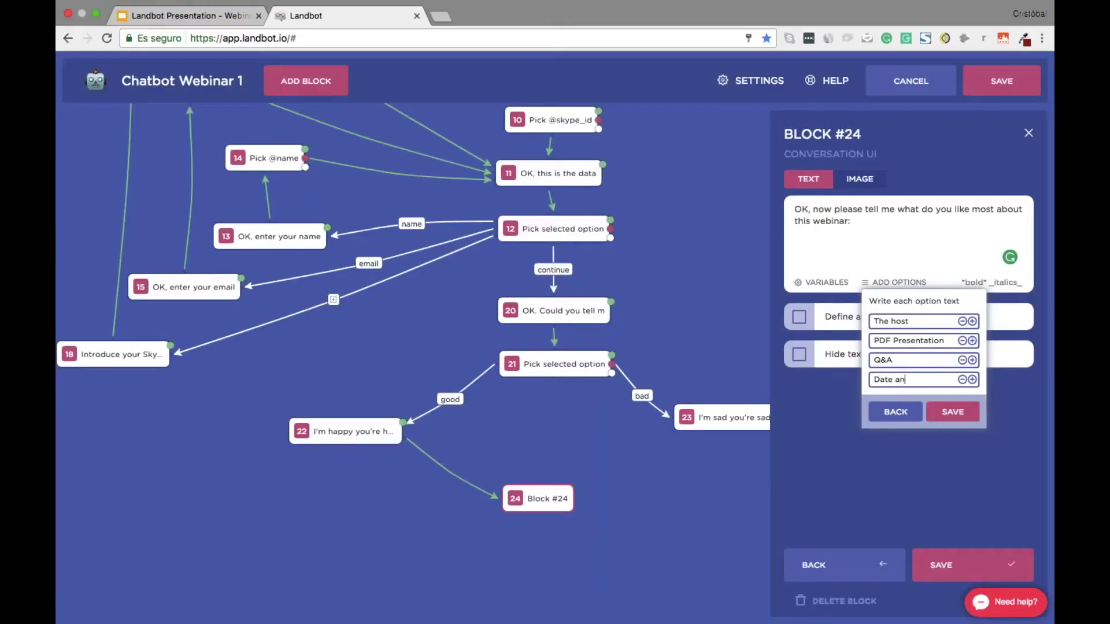
pyautogui.press('Return')
pyautogui.write('Examples')
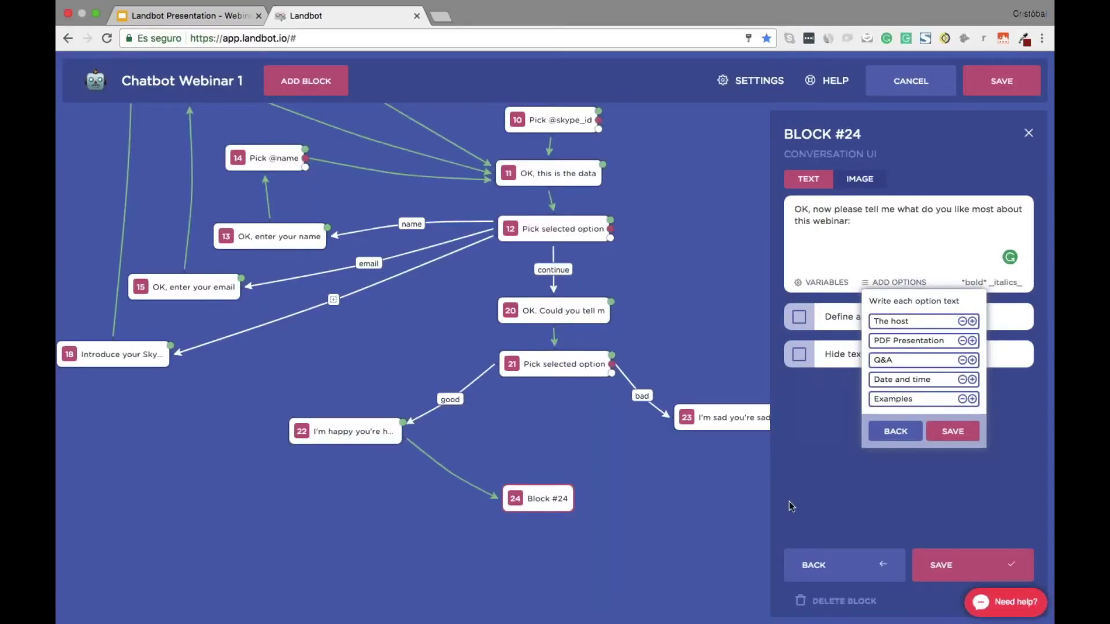
pyautogui.click(956, 432)
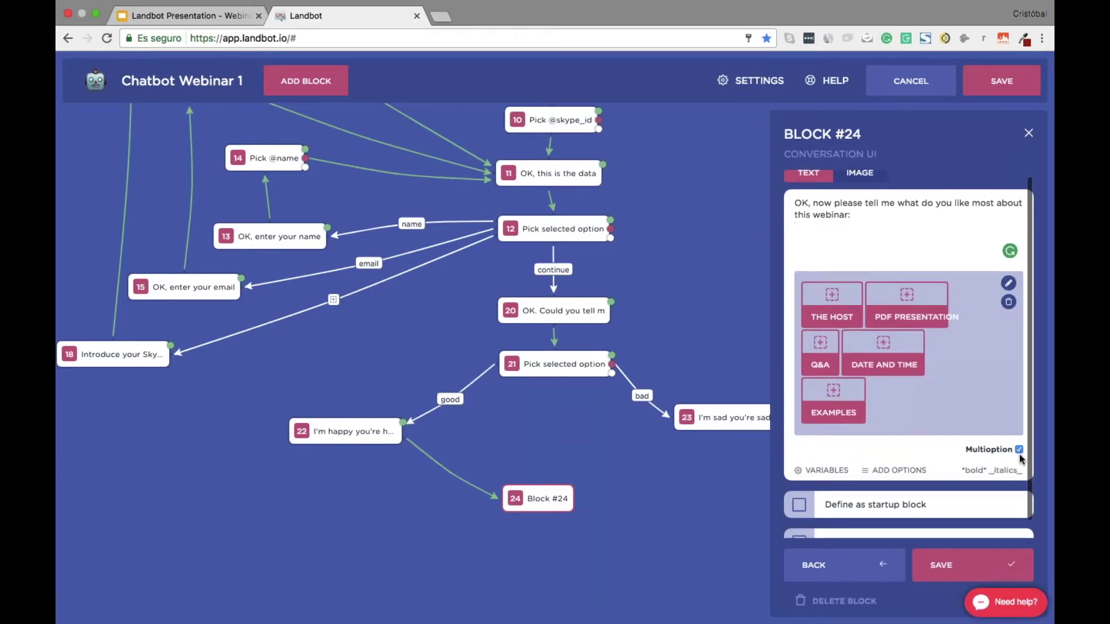
# Save block 24 and connect block 23 to it as well
pyautogui.click(967, 568)
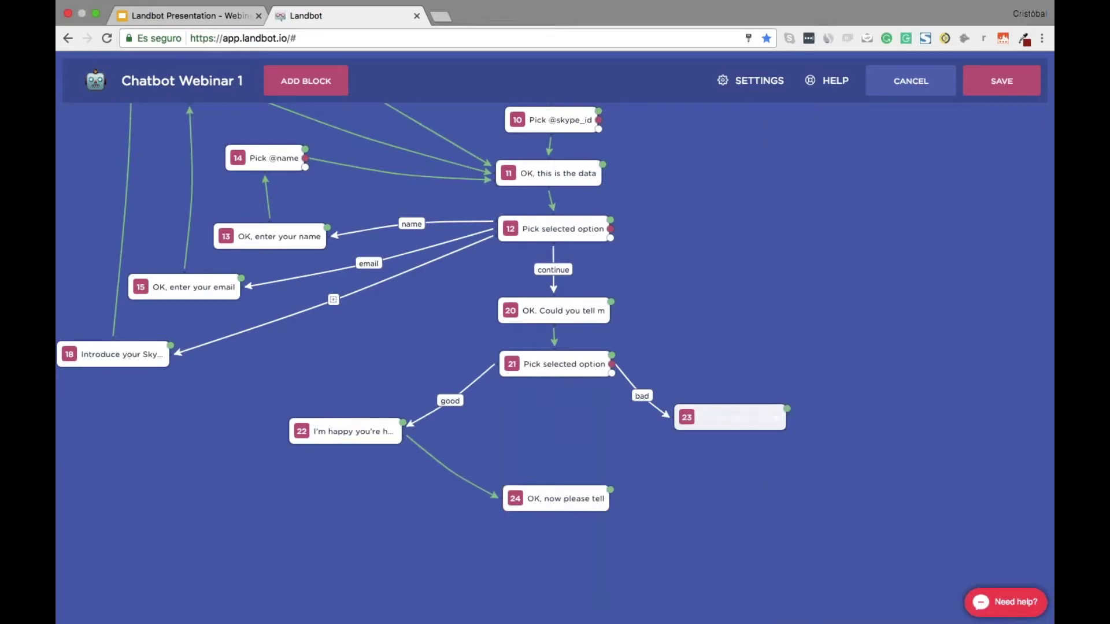
pyautogui.moveTo(786, 409); pyautogui.dragTo(570, 497)
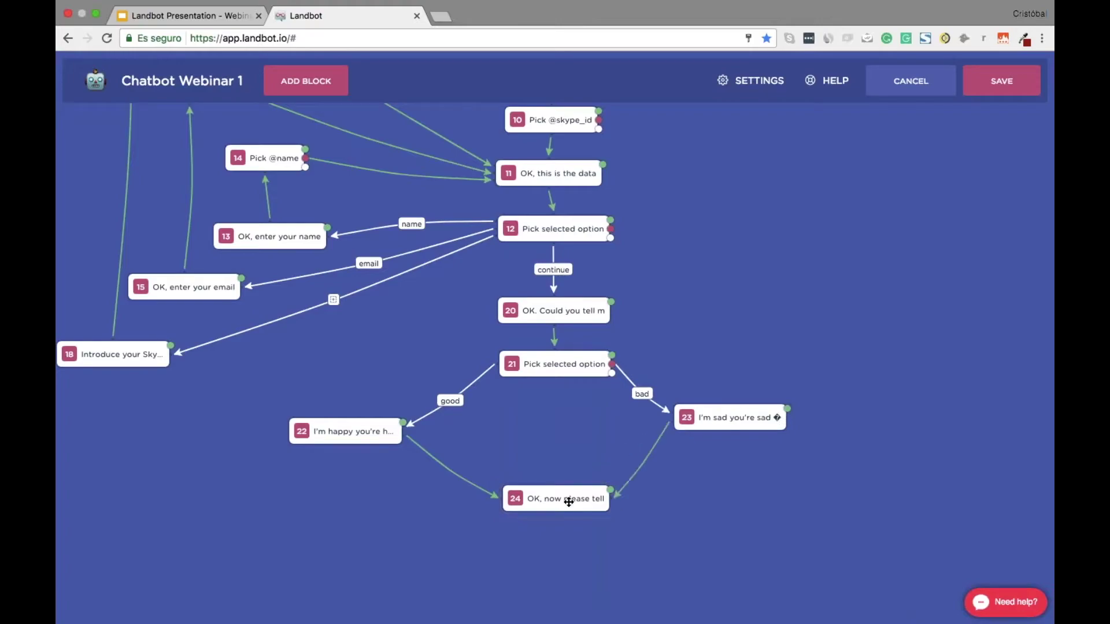
pyautogui.scroll(-3, 570, 497)
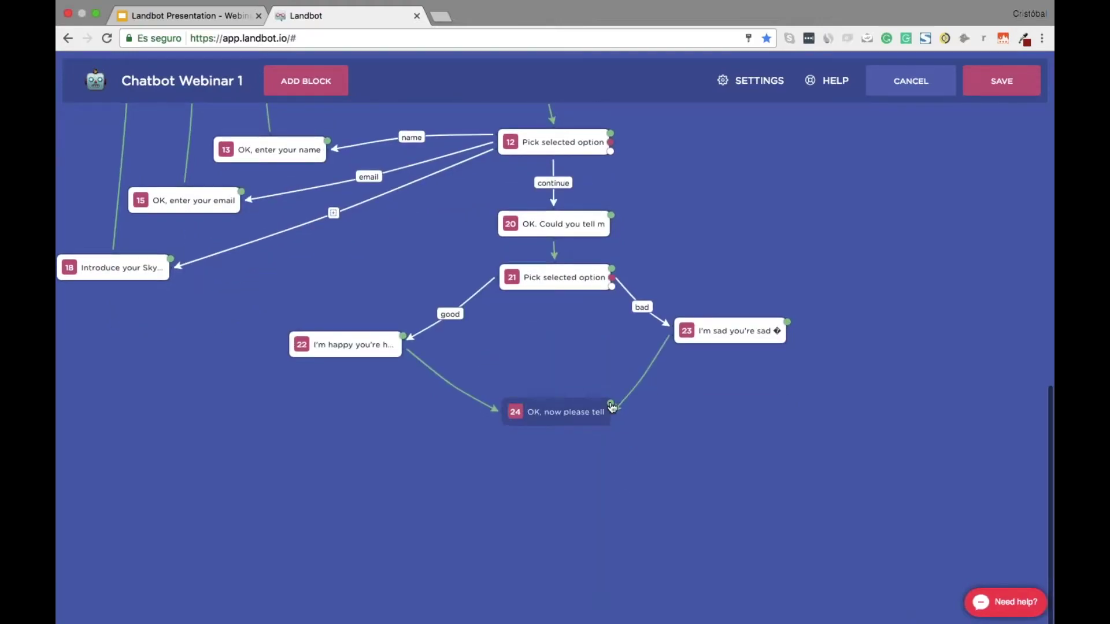
pyautogui.moveTo(610, 416); pyautogui.dragTo(549, 465)
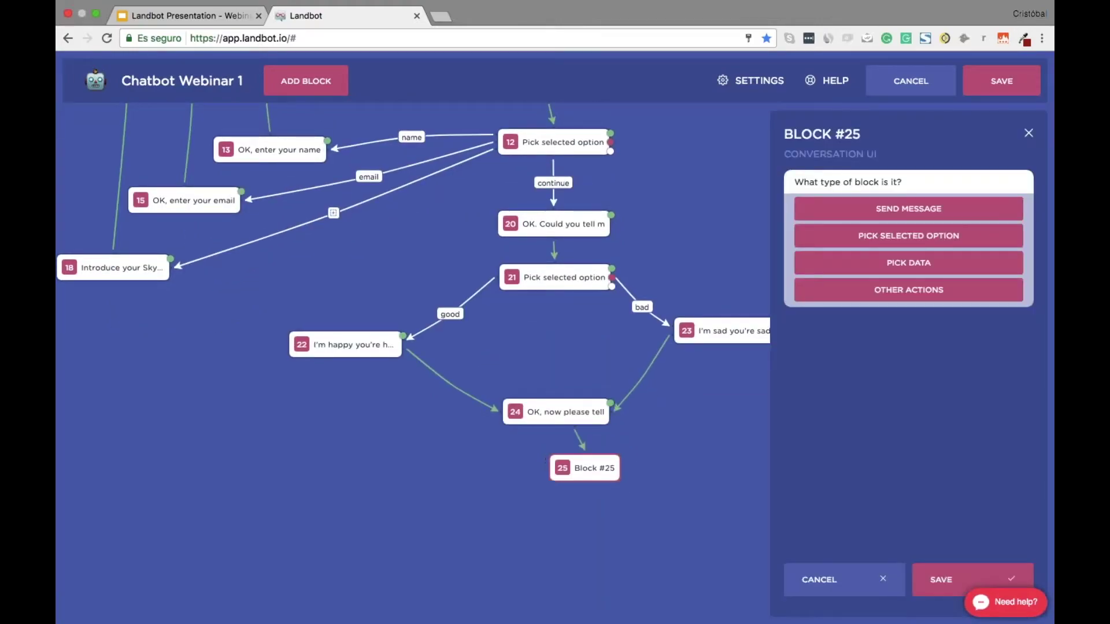
pyautogui.click(907, 265)
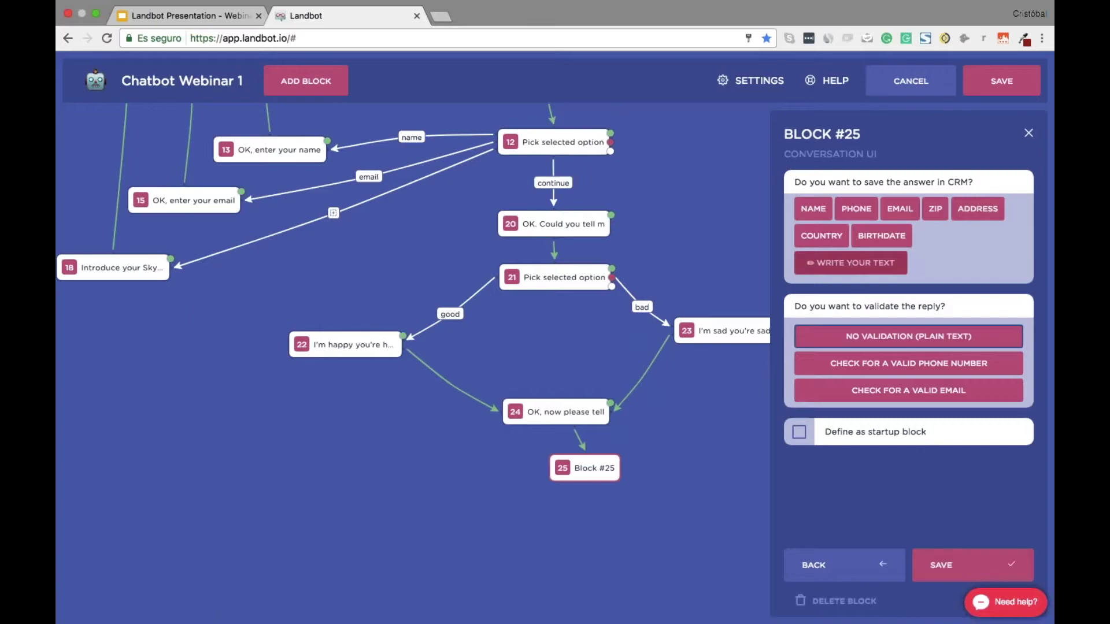
pyautogui.write('feedback')
pyautogui.press('Return')
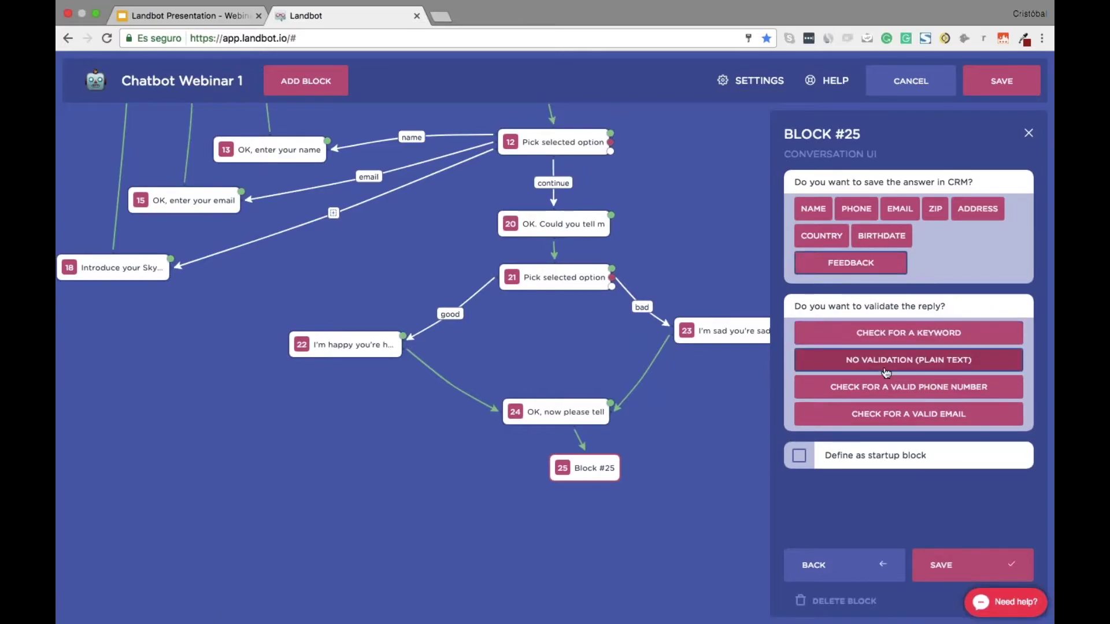
pyautogui.click(959, 565)
# Delete block 25's error-message block and bring up the script's VIDEO section in Evernote
pyautogui.moveTo(595, 537); pyautogui.dragTo(746, 469)
pyautogui.click(746, 465)
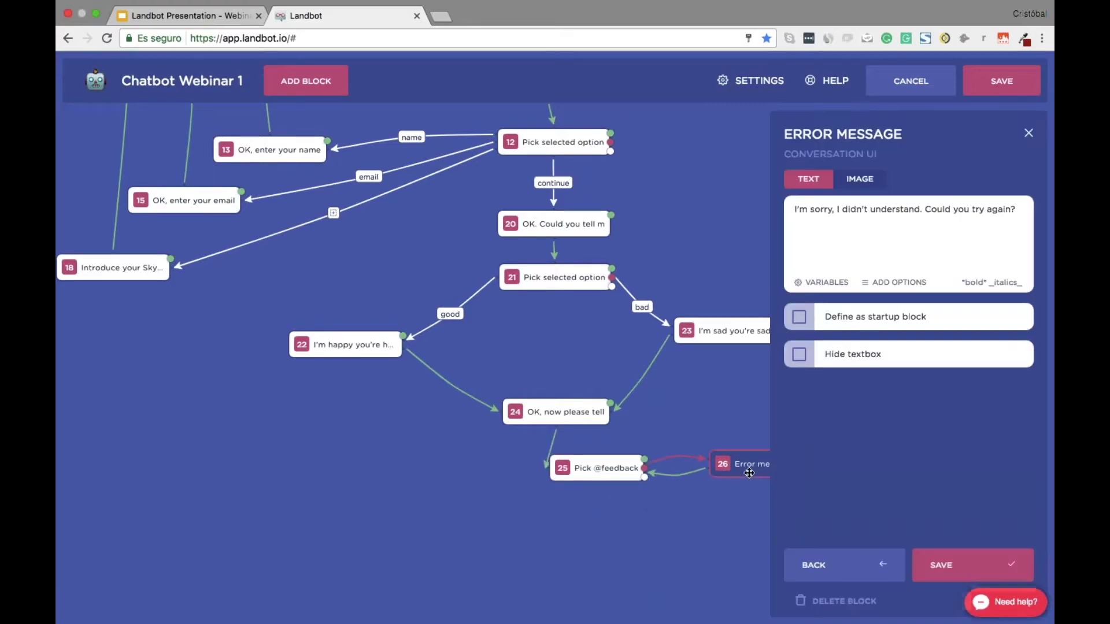
pyautogui.click(832, 598)
pyautogui.click(845, 601)
pyautogui.moveTo(609, 473); pyautogui.dragTo(559, 474)
pyautogui.hotkey('ctrl', 'Right')
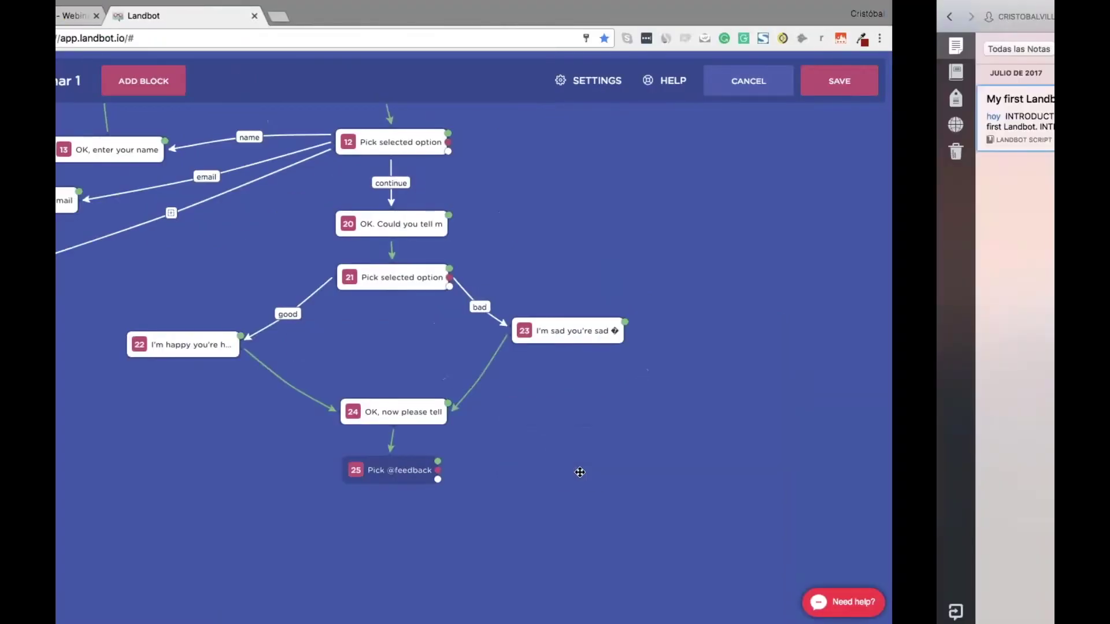
pyautogui.scroll(-3, 513, 425)
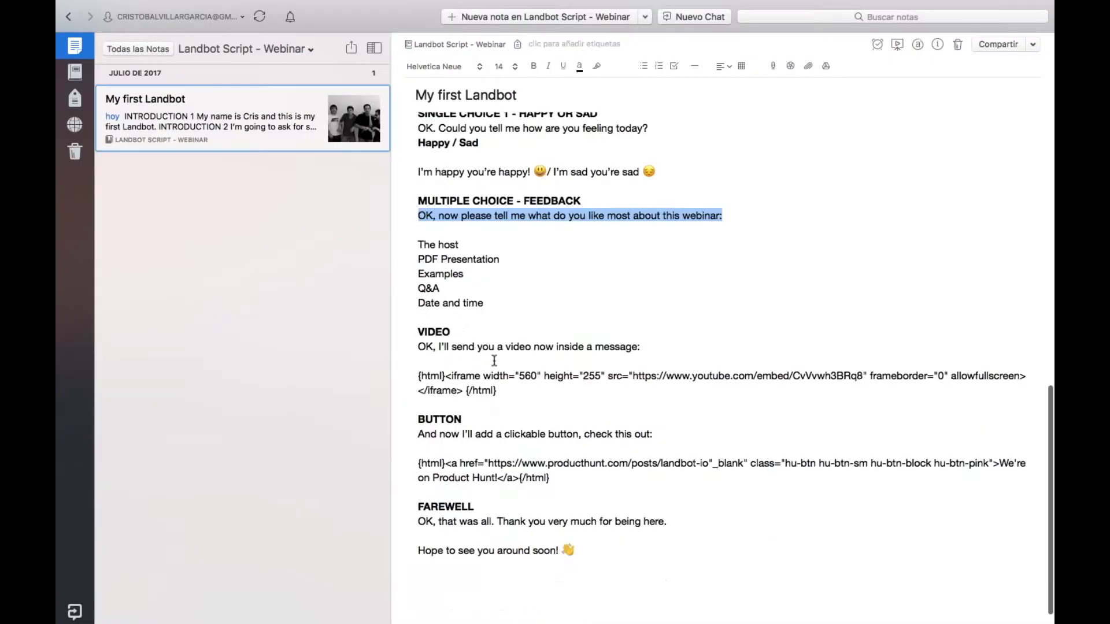
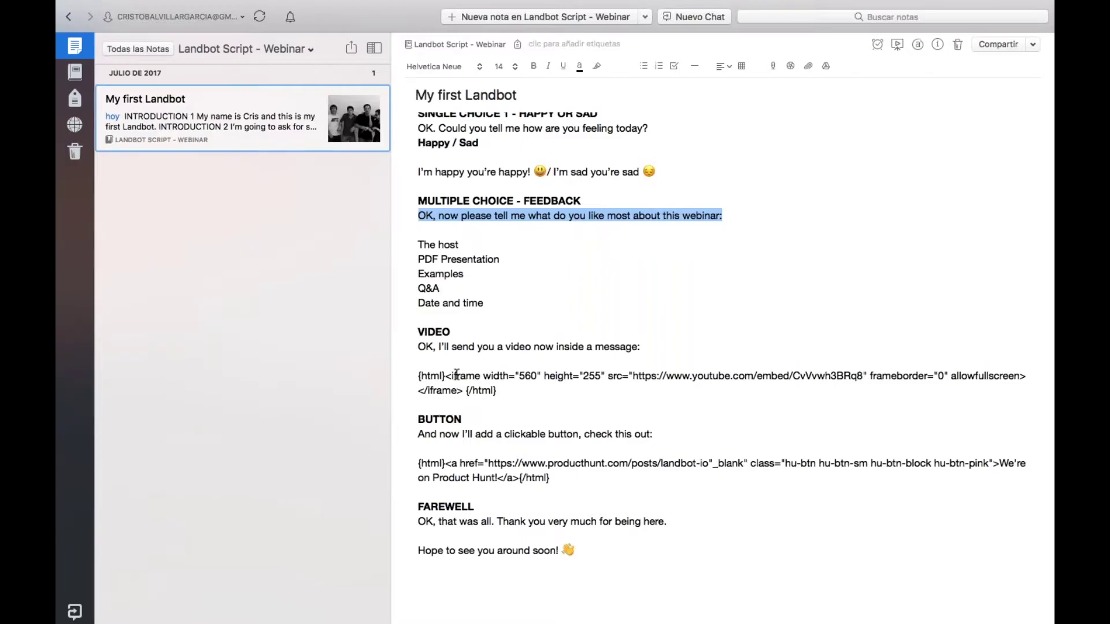
# Select the VIDEO message and its YouTube iframe embed line in the Evernote script
pyautogui.moveTo(414, 375); pyautogui.dragTo(511, 395)
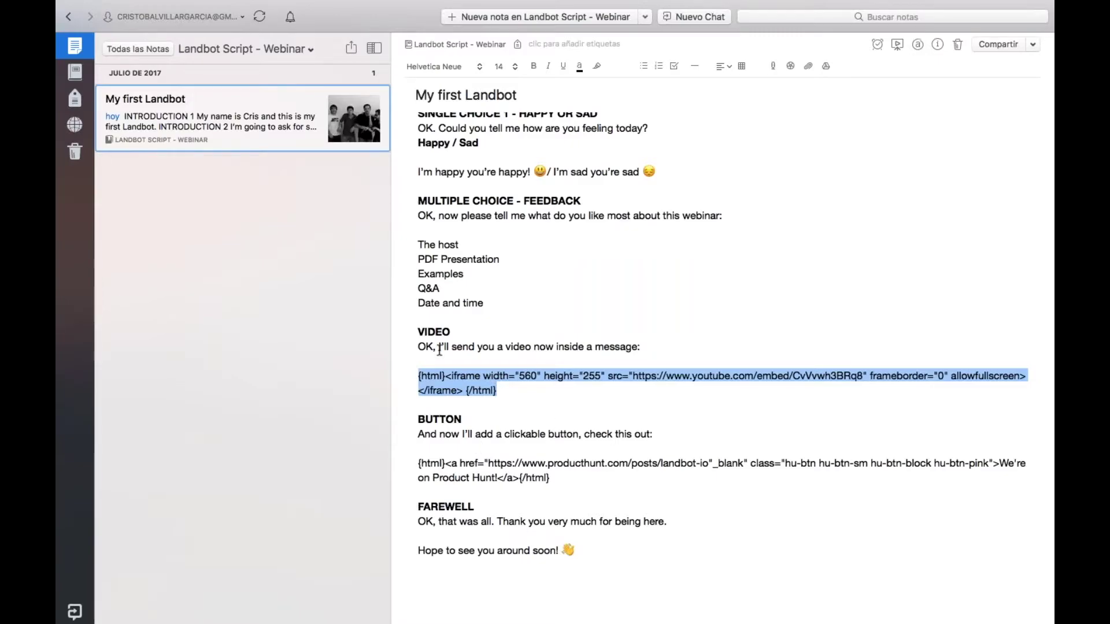
pyautogui.moveTo(418, 346); pyautogui.dragTo(529, 405)
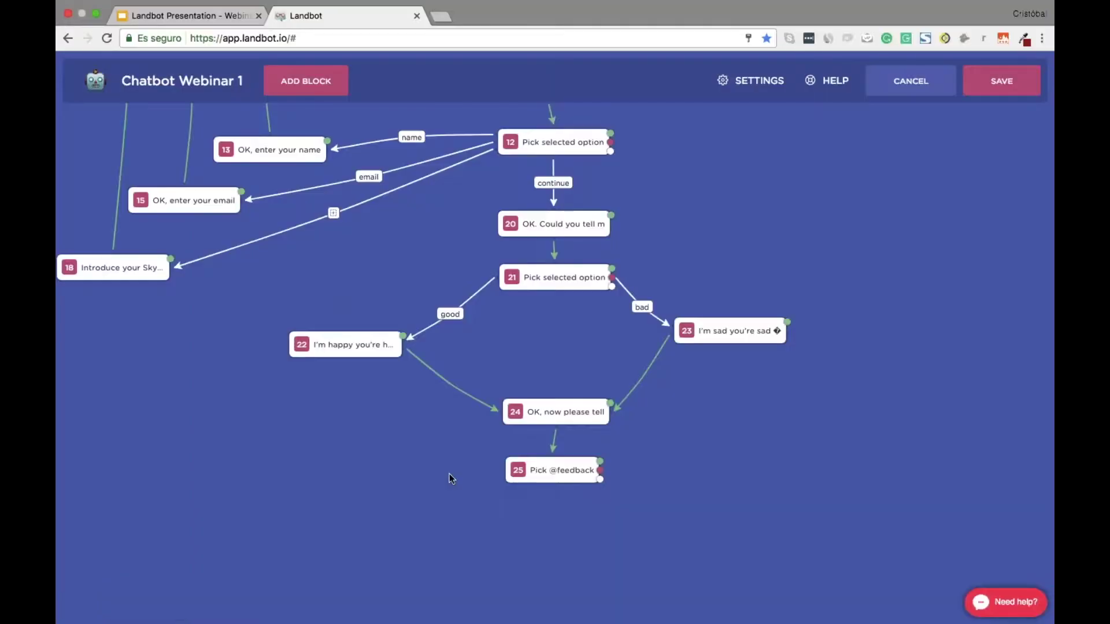
pyautogui.moveTo(600, 479); pyautogui.dragTo(587, 535)
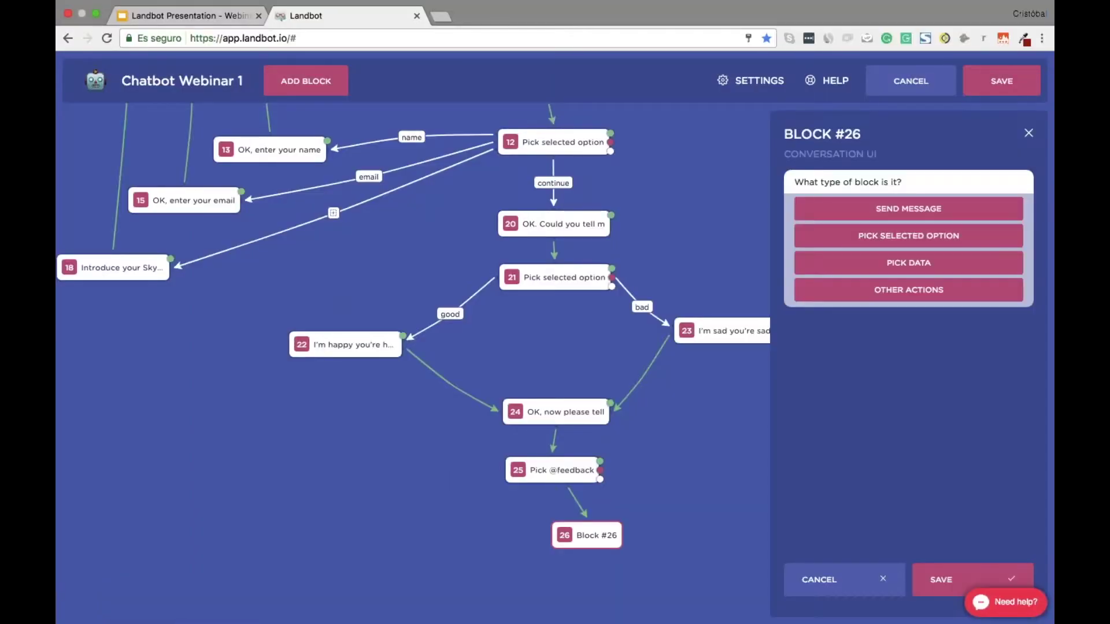
pyautogui.click(884, 211)
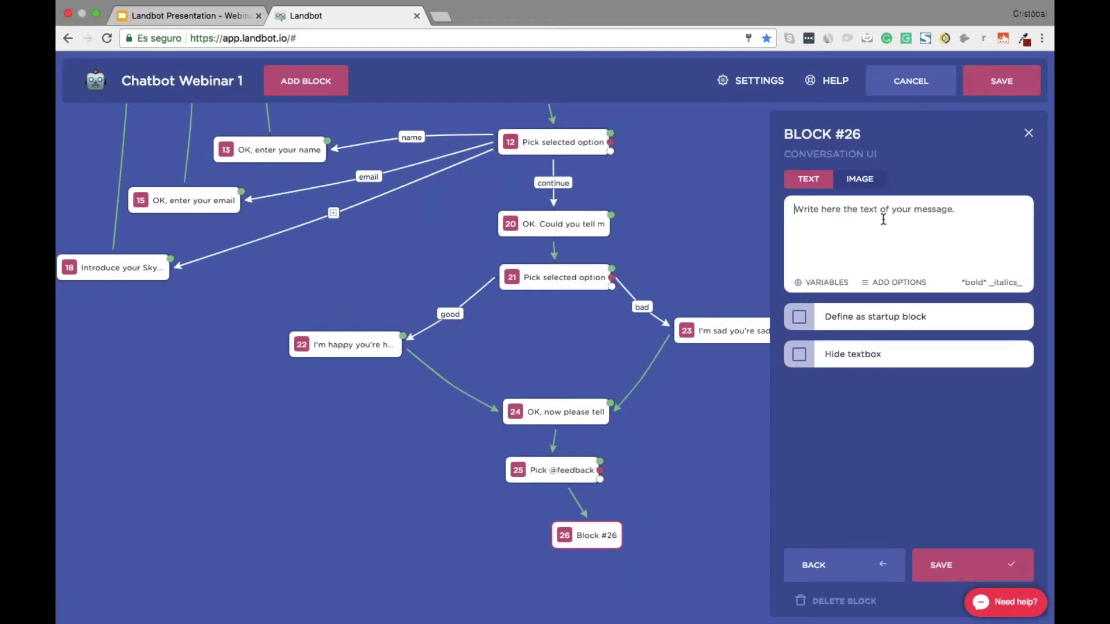
pyautogui.write('OK, I\'ll send you a video now inside a message:  {html}<iframe width="560" height="255" src="https://www.youtube.com/embed/CvVvwh3BRq8" frameborder="0" allowfullscreen></iframe>{/html}')
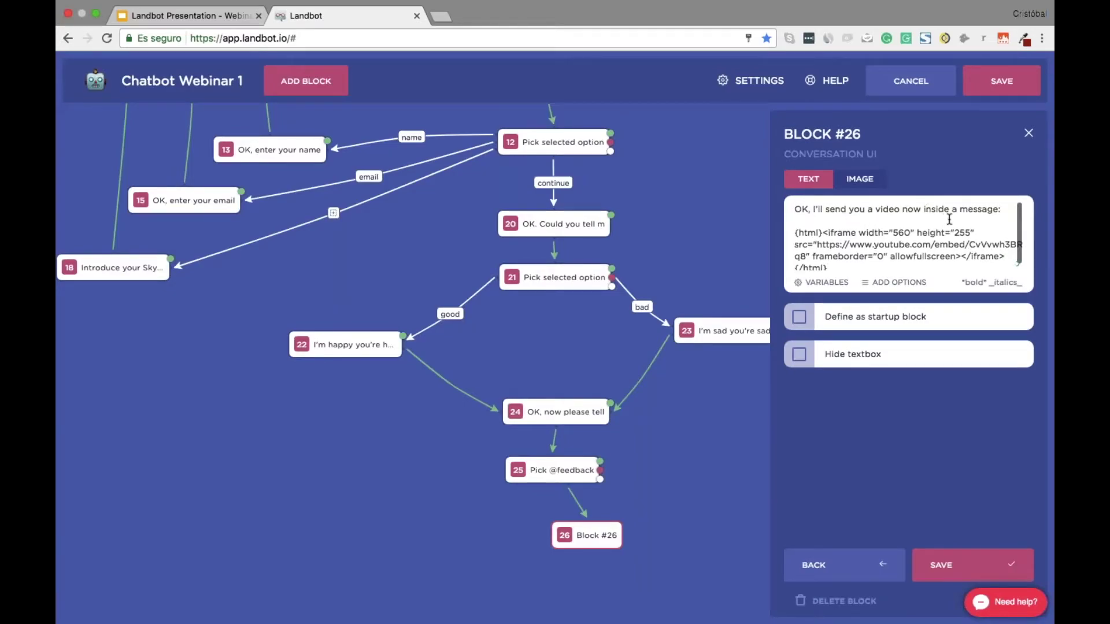
pyautogui.scroll(-1, 949, 219)
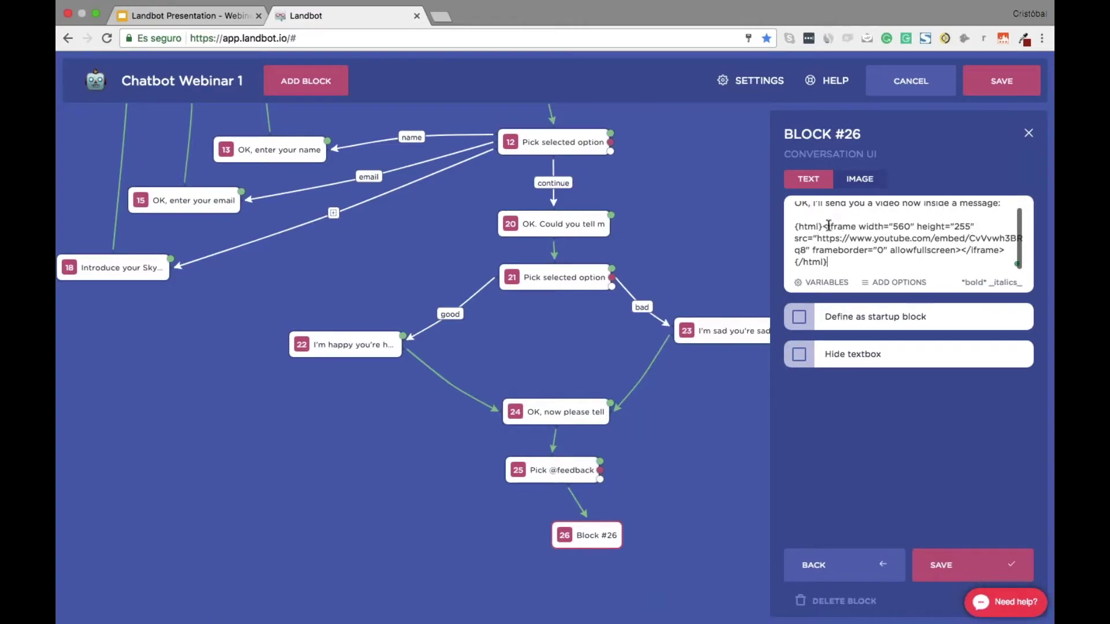
pyautogui.moveTo(822, 239); pyautogui.dragTo(1005, 237)
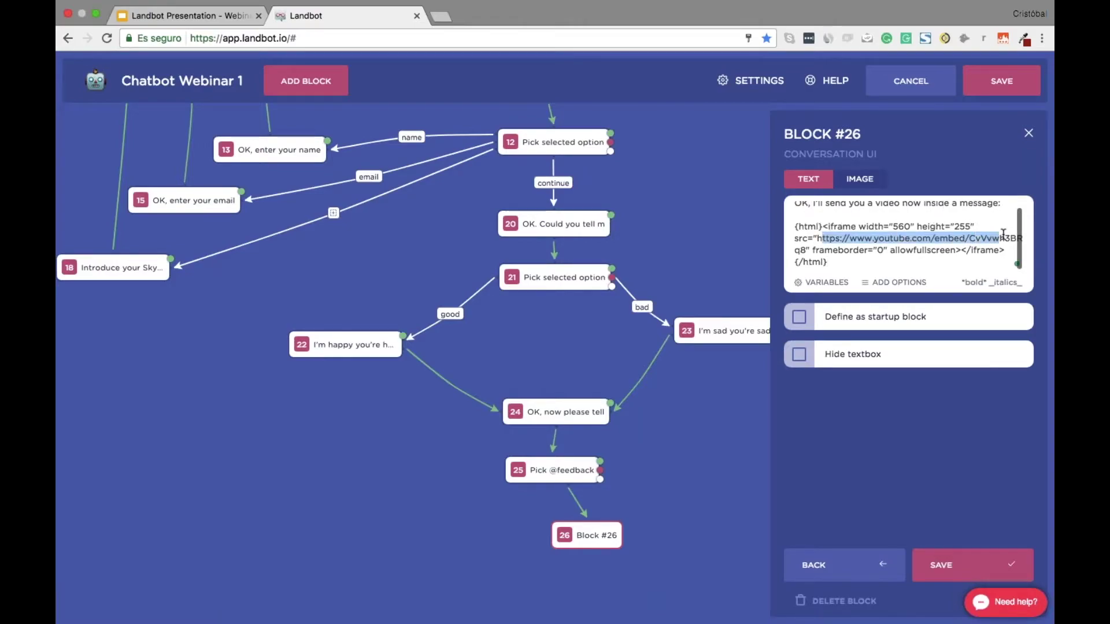
pyautogui.click(799, 354)
pyautogui.click(963, 563)
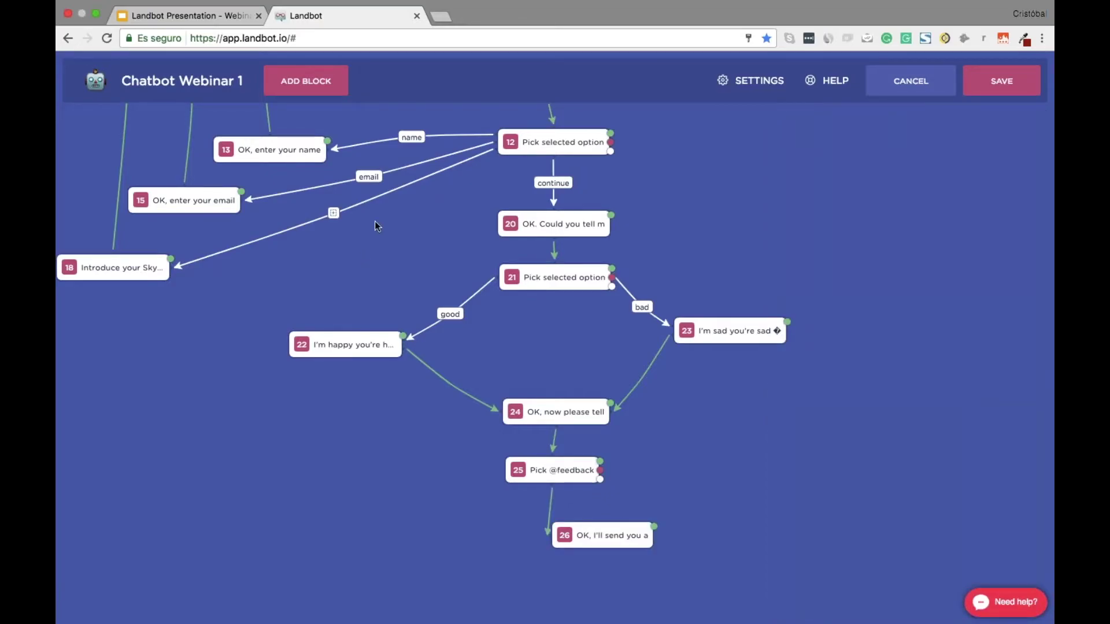
pyautogui.scroll(4, 375, 220)
# Give the link to block 18 the keyword 'skype' and place block 26 under block 25
pyautogui.click(334, 311)
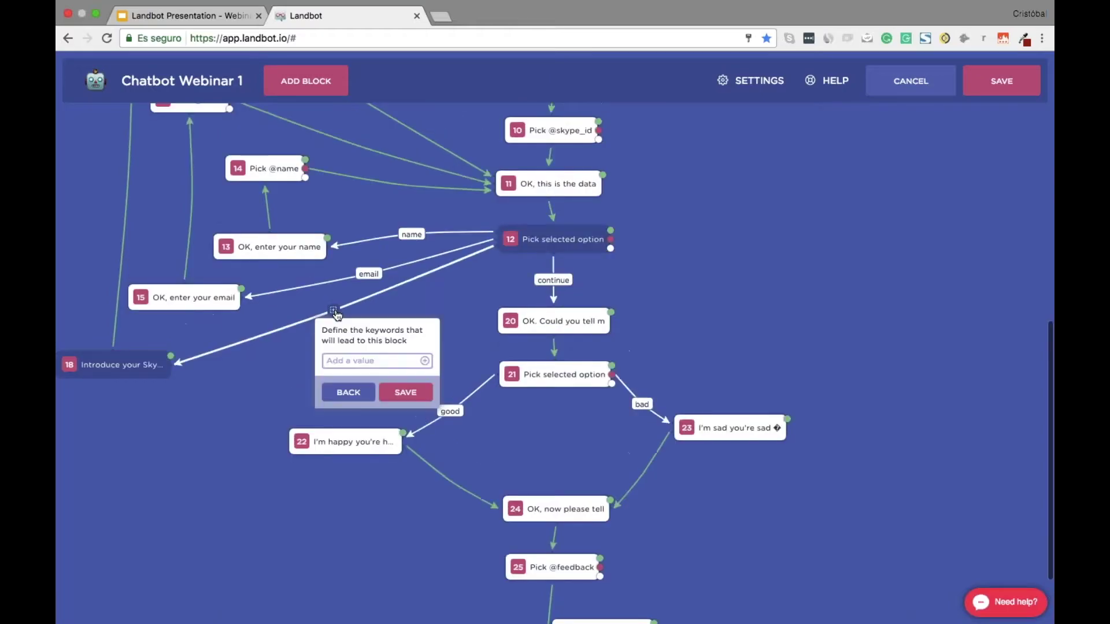
pyautogui.click(381, 360)
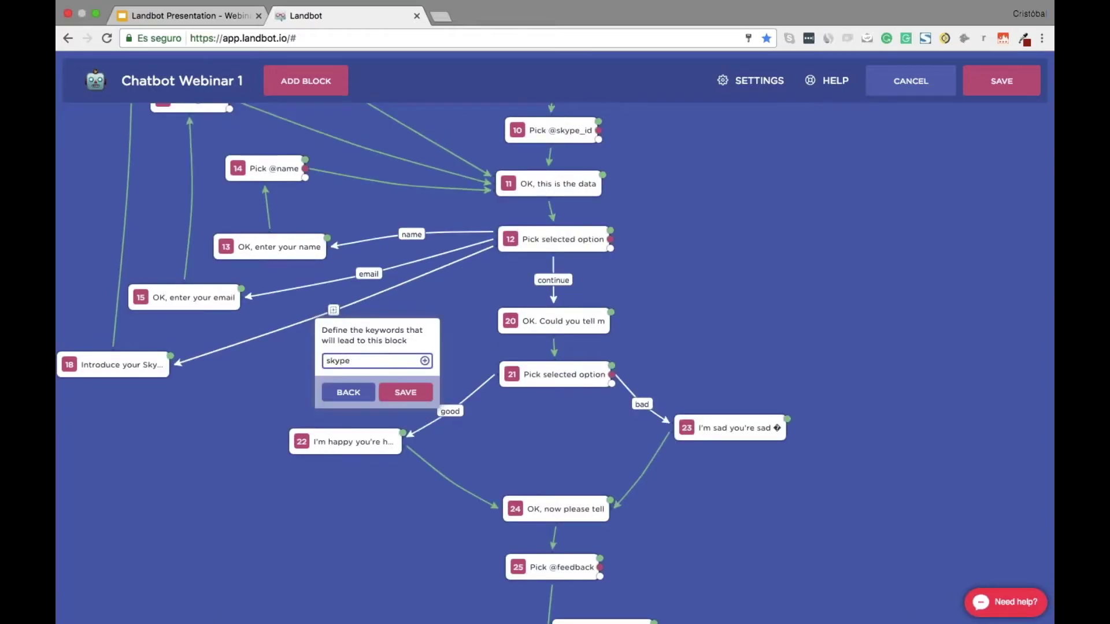
pyautogui.click(414, 397)
pyautogui.scroll(-7, 415, 396)
pyautogui.moveTo(608, 455); pyautogui.dragTo(561, 448)
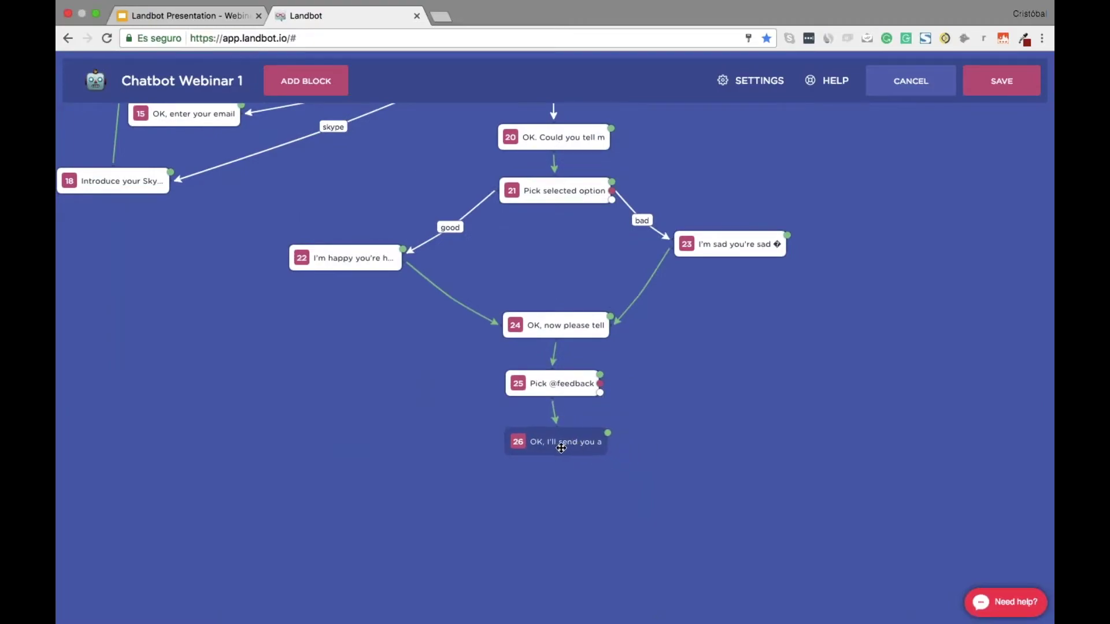
pyautogui.hotkey('ctrl', 'Right')
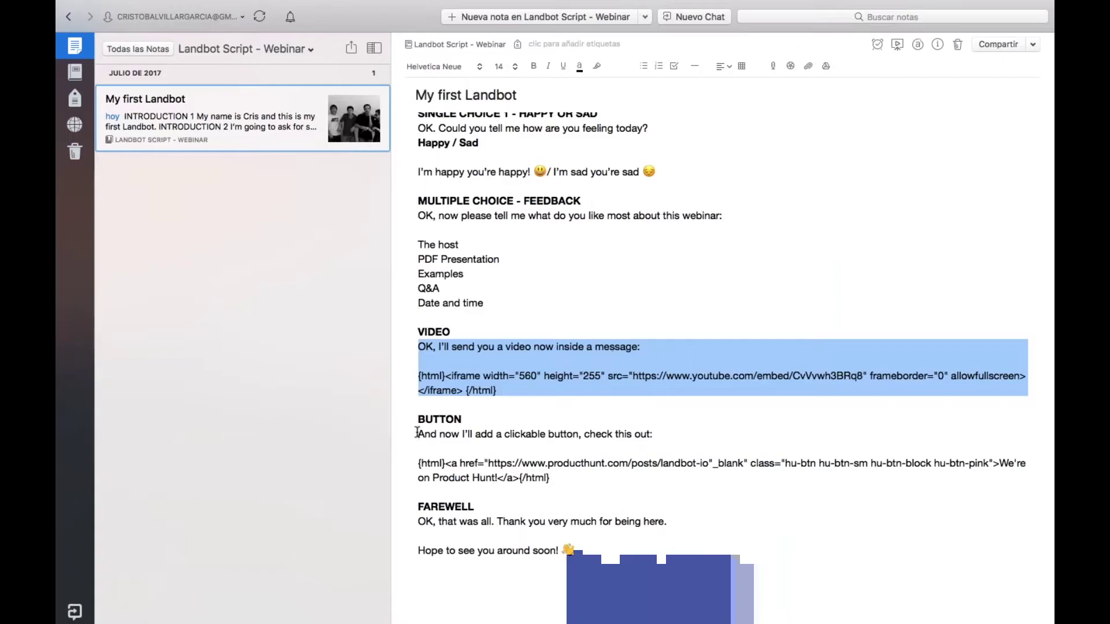
# Select the BUTTON message and its Product Hunt link html line in the Evernote script
pyautogui.moveTo(417, 432); pyautogui.dragTo(584, 477)
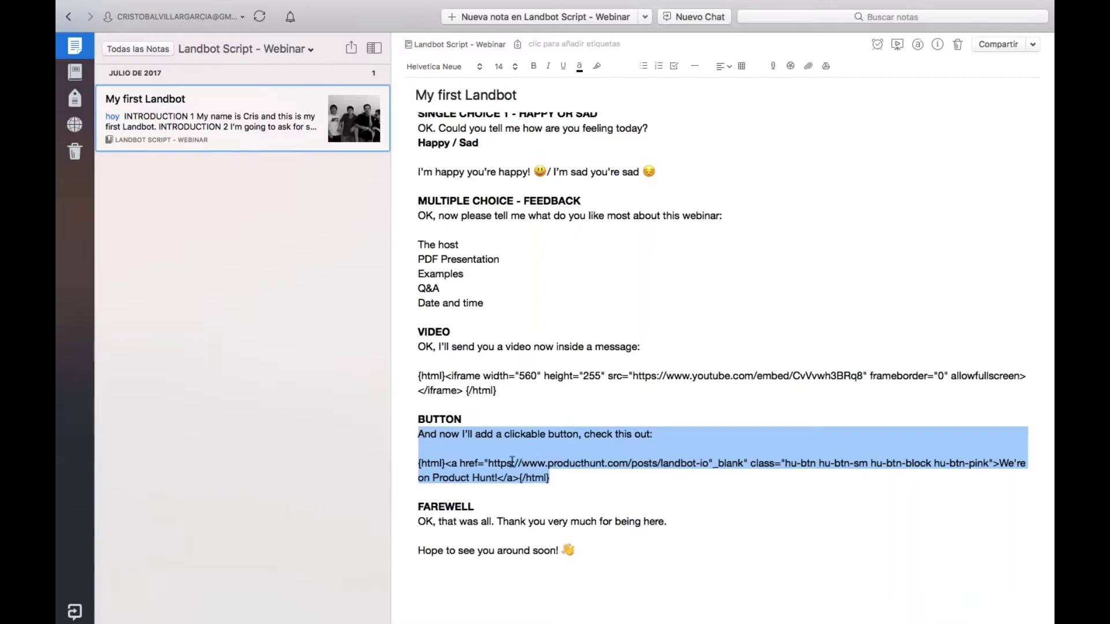
pyautogui.click(496, 463)
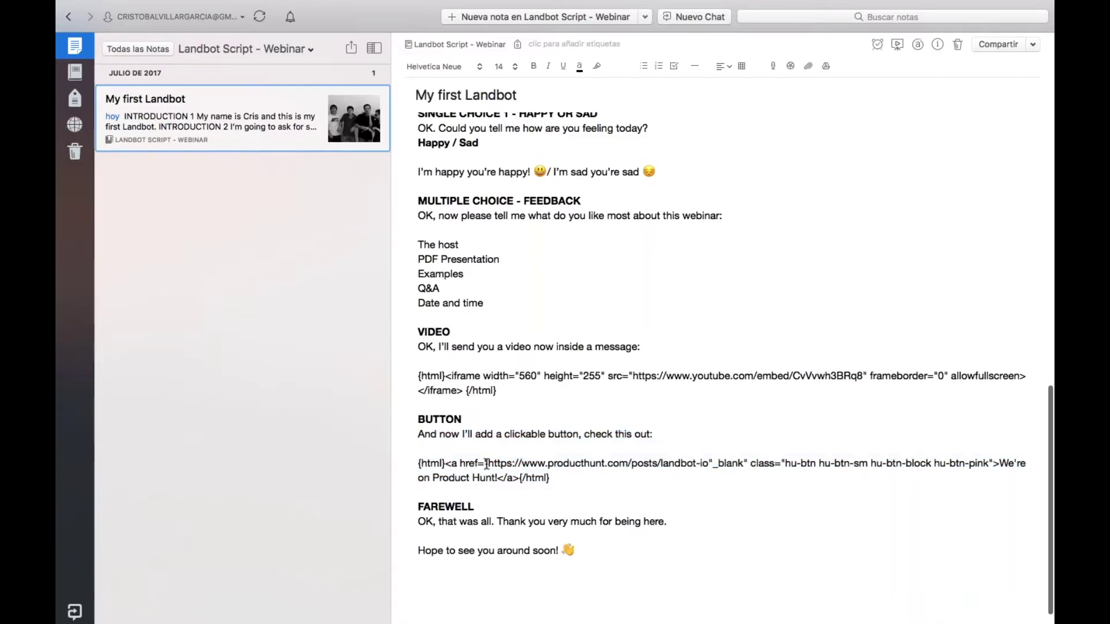
pyautogui.moveTo(486, 463); pyautogui.dragTo(710, 463)
pyautogui.click(420, 434)
pyautogui.moveTo(420, 434); pyautogui.dragTo(572, 480)
pyautogui.press('super+c')
pyautogui.hotkey('ctrl', 'Left')
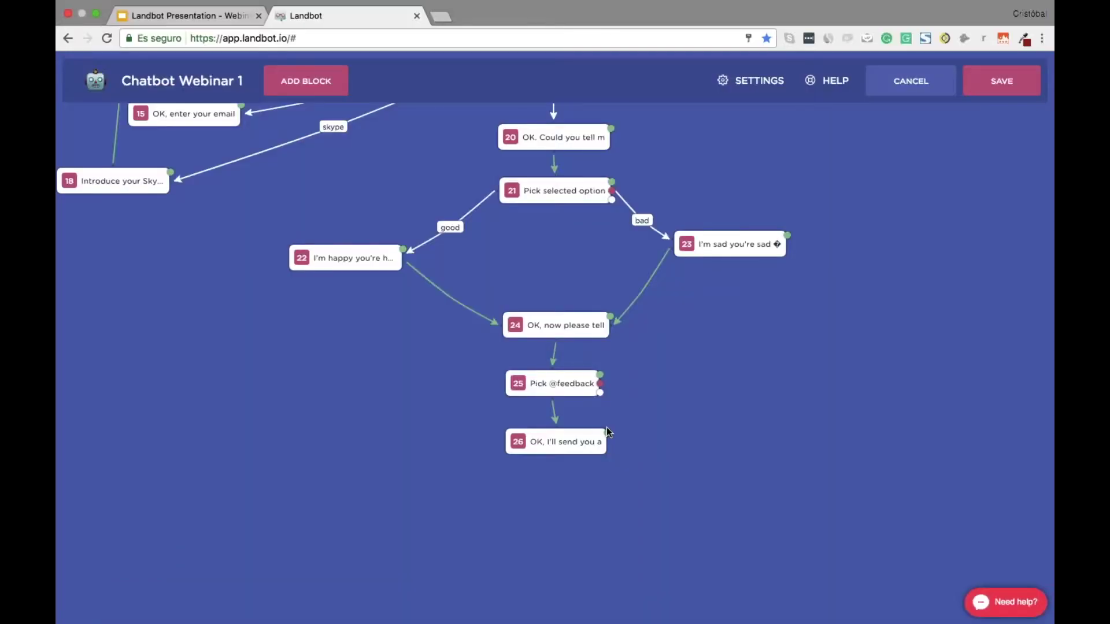
pyautogui.moveTo(607, 432); pyautogui.dragTo(558, 486)
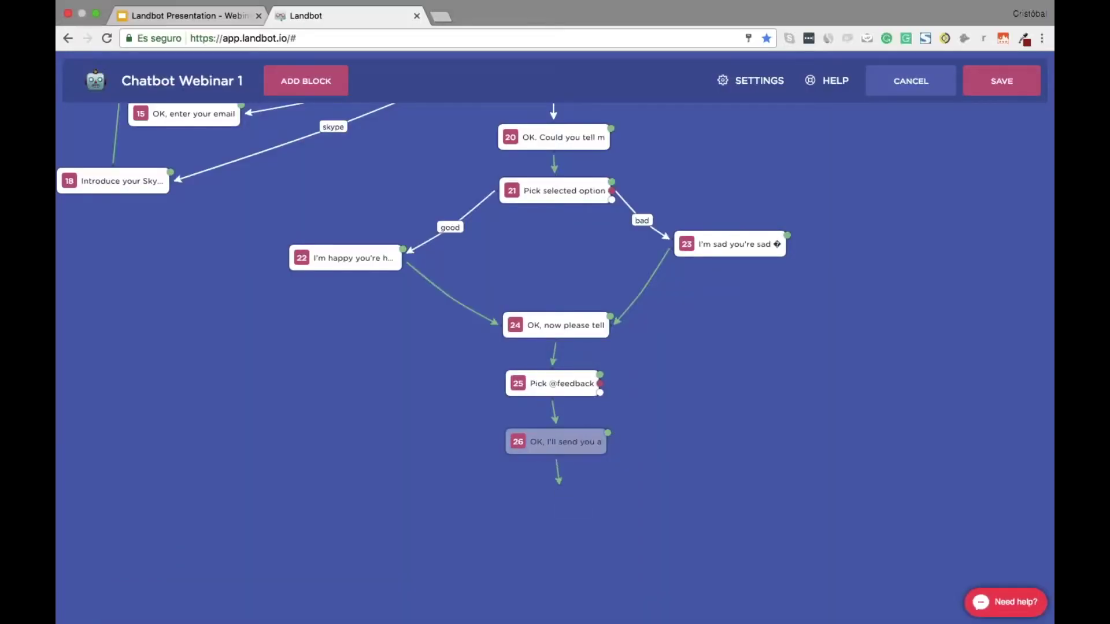
# Make block 27 send the pasted 'We're on Product Hunt!' button message with the textbox hidden
pyautogui.click(882, 214)
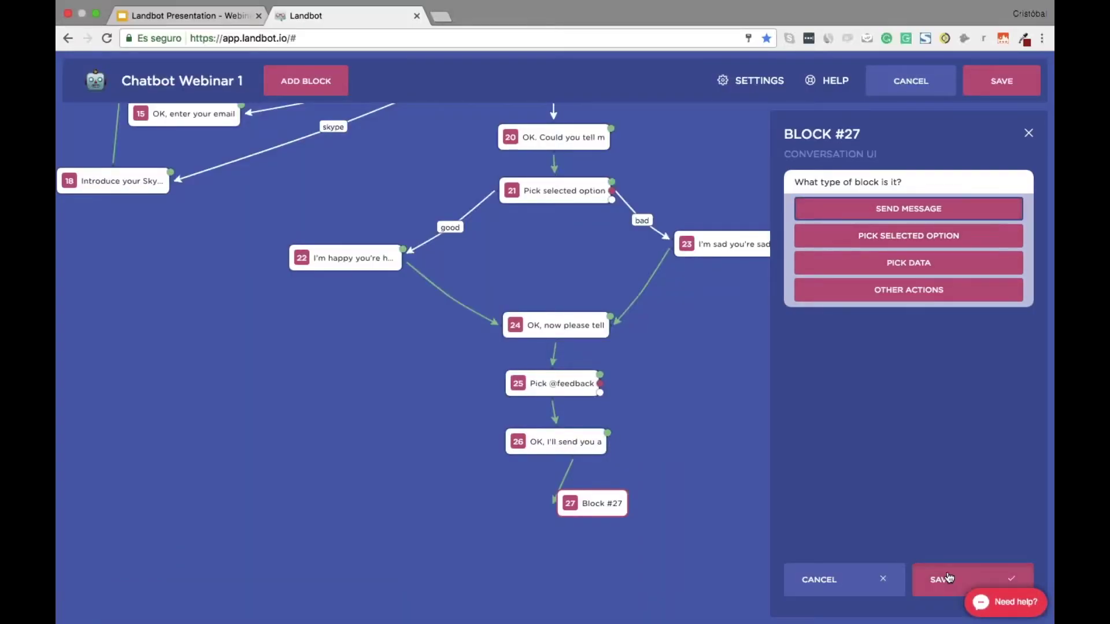
pyautogui.press('super+v')
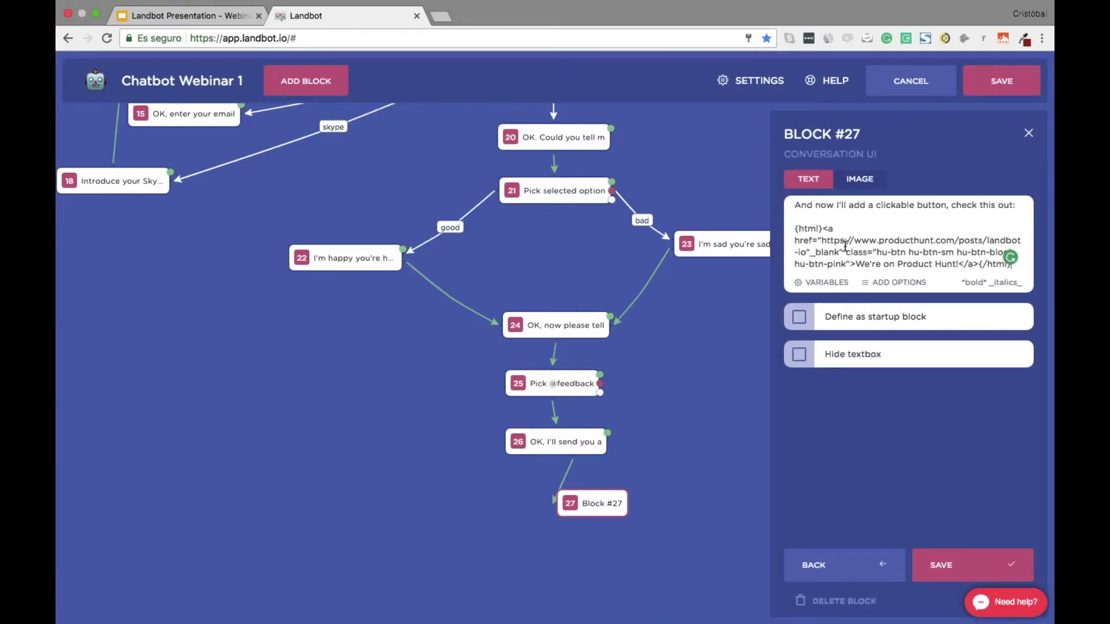
pyautogui.click(799, 355)
pyautogui.click(977, 564)
pyautogui.moveTo(601, 501); pyautogui.dragTo(547, 497)
pyautogui.scroll(15, 554, 364)
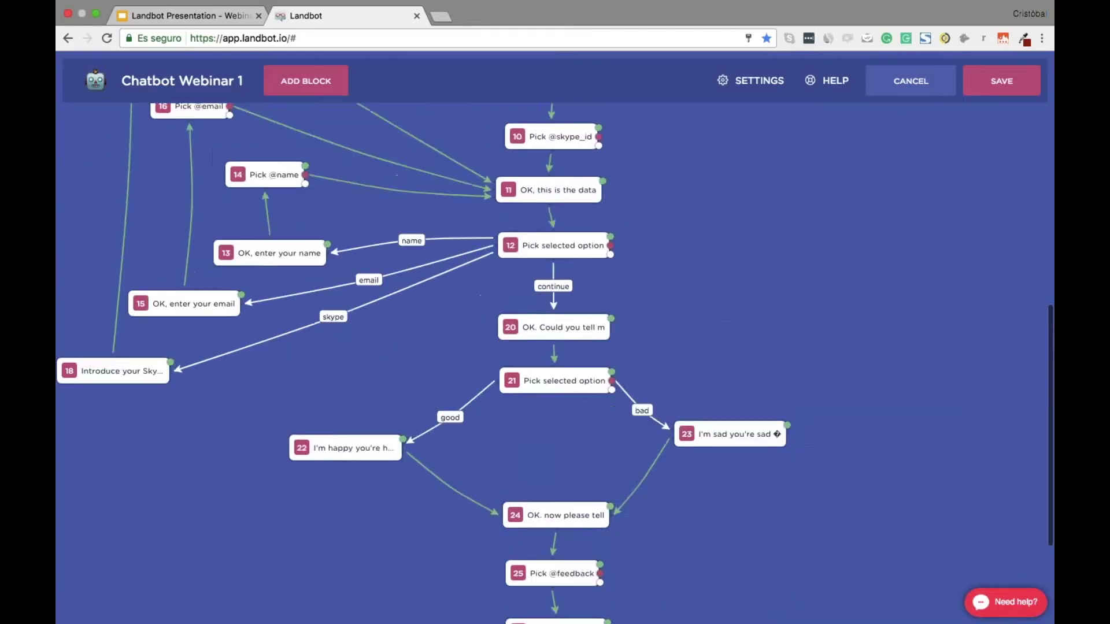
pyautogui.scroll(-15, 555, 364)
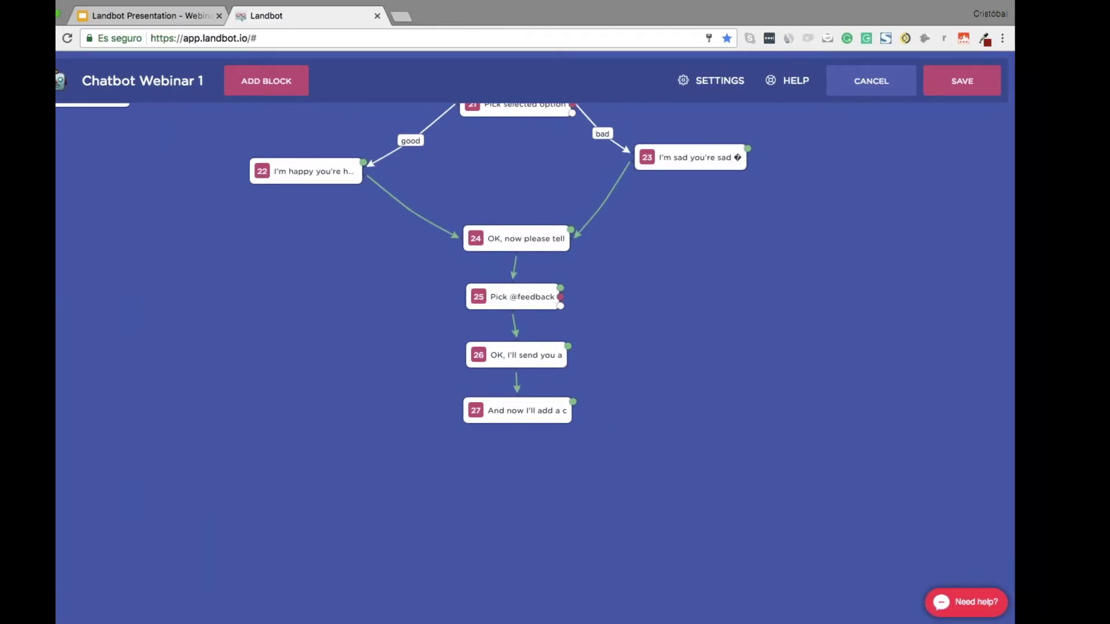
# Copy the FAREWELL section text from the Evernote script
pyautogui.hotkey('ctrl', 'Right')
pyautogui.scroll(-1, 722, 330)
pyautogui.moveTo(418, 502); pyautogui.dragTo(652, 543)
pyautogui.press('super+c')
pyautogui.hotkey('ctrl', 'Left')
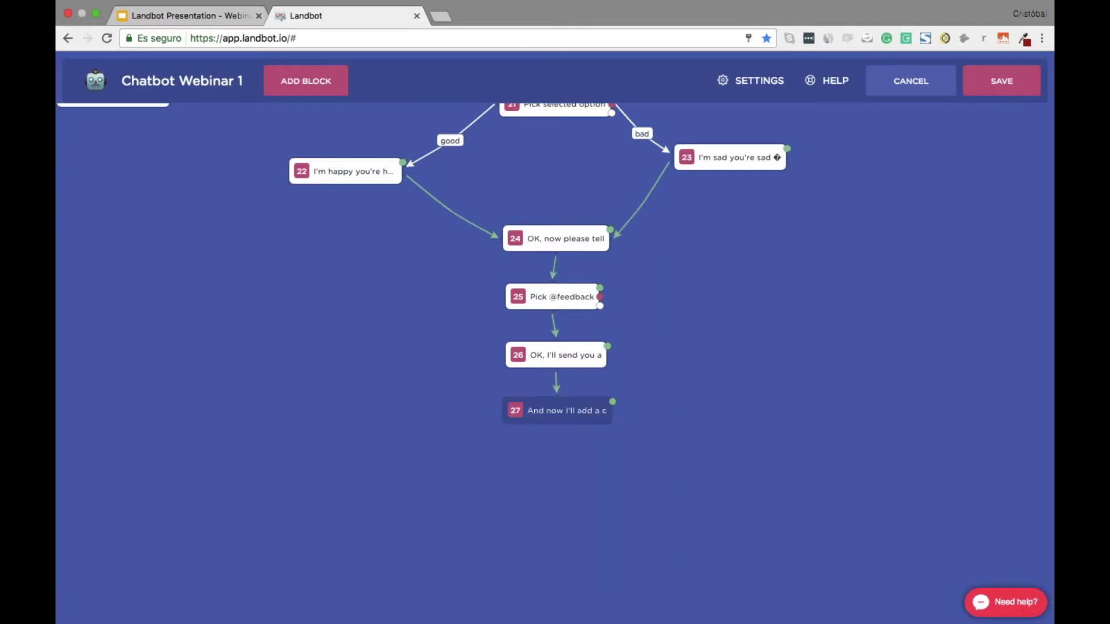
# Add block 28 holding only the thank-you line 'OK, that was all…', with the textbox hidden
pyautogui.moveTo(612, 402); pyautogui.dragTo(585, 475)
pyautogui.click(896, 209)
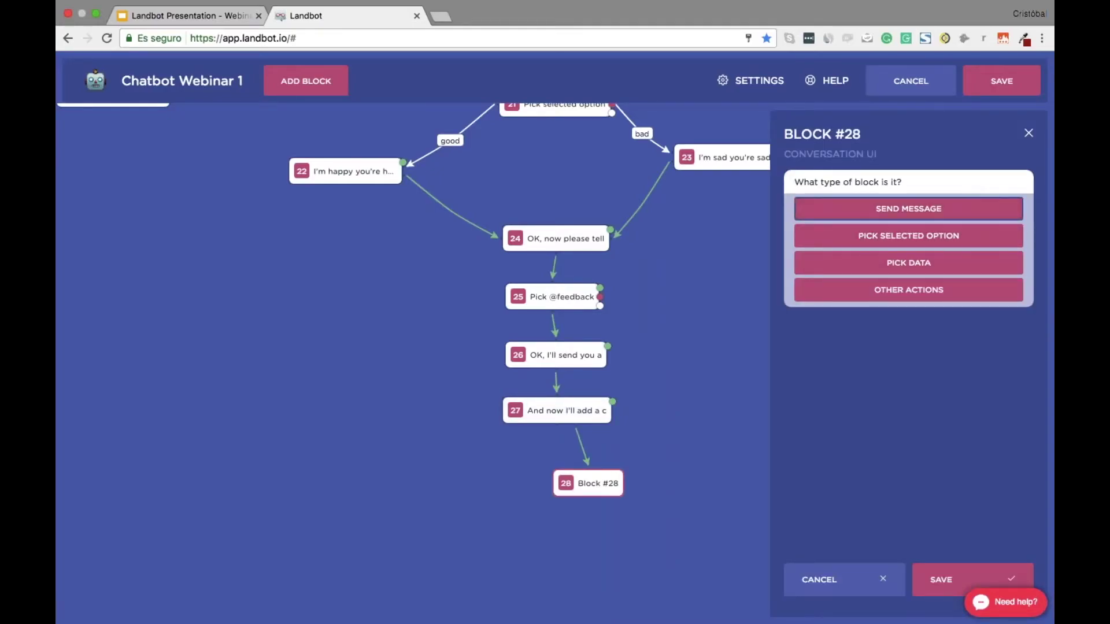
pyautogui.press('super+v')
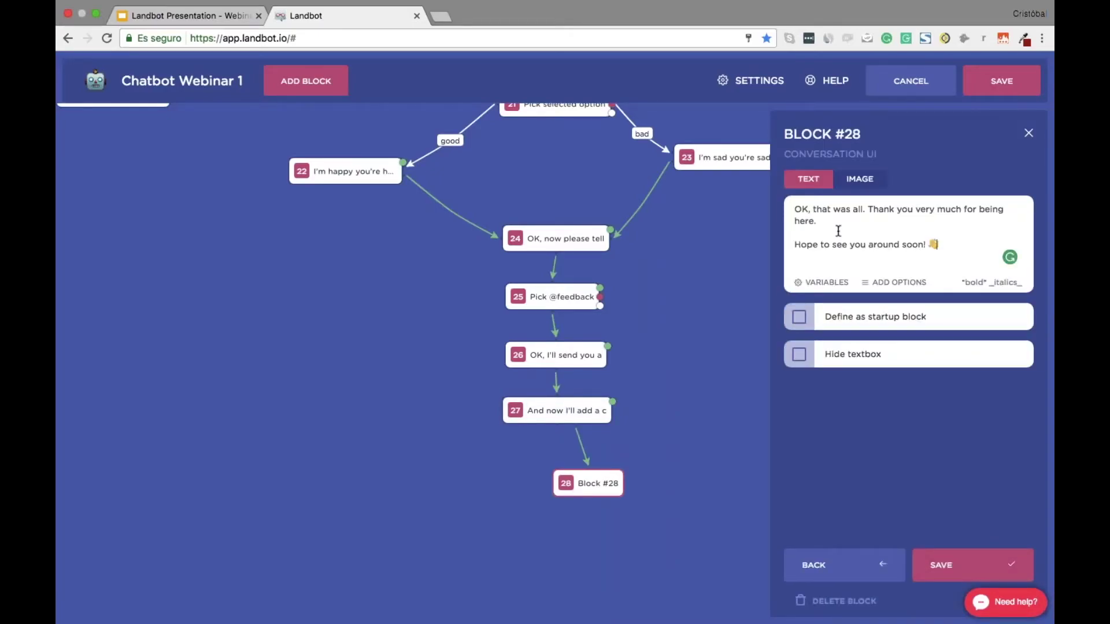
pyautogui.press('super+shift+Left')
pyautogui.press('super+c')
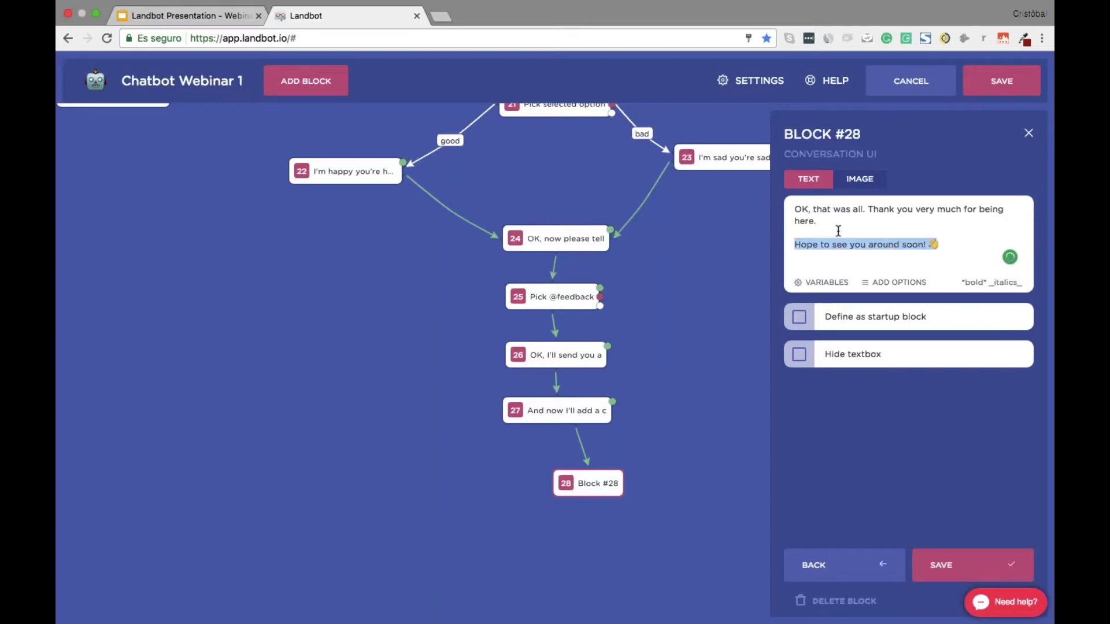
pyautogui.press('BackSpace')
pyautogui.click(799, 355)
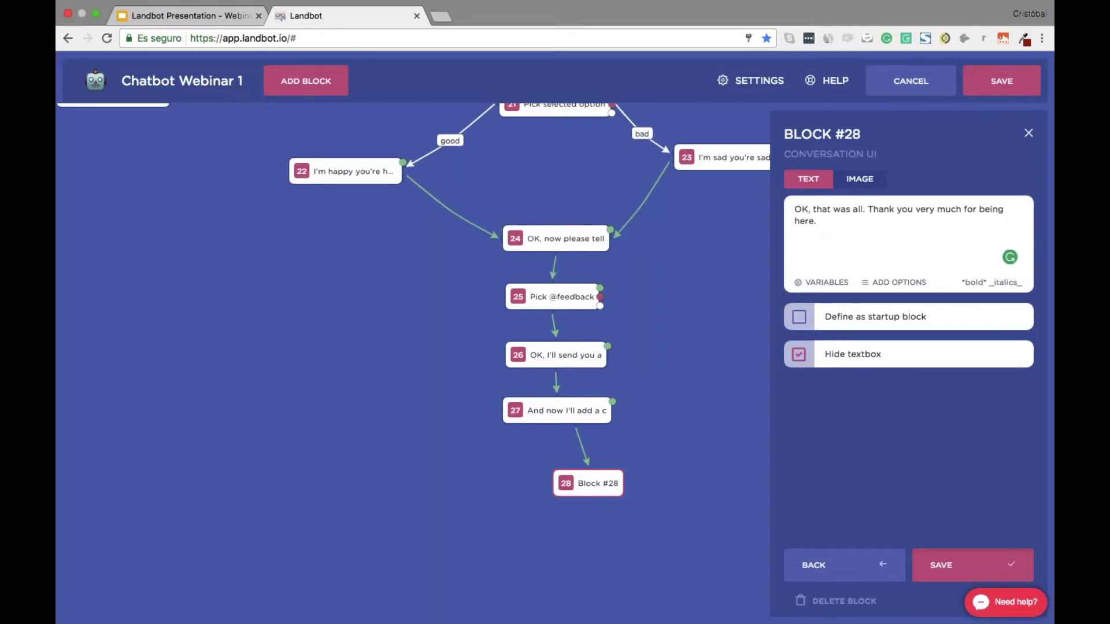
pyautogui.rightClick(710, 488)
pyautogui.click(655, 490)
pyautogui.moveTo(654, 489); pyautogui.dragTo(568, 553)
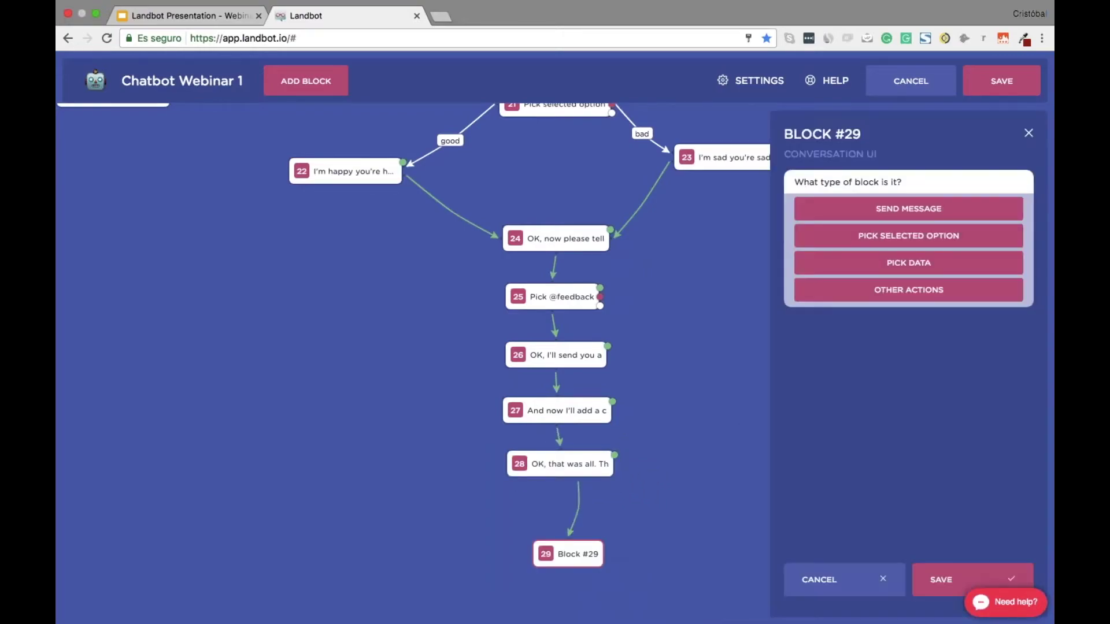
# Add block 29 with 'Hope to see you around soon! 👋', textbox hidden, under block 28
pyautogui.click(908, 209)
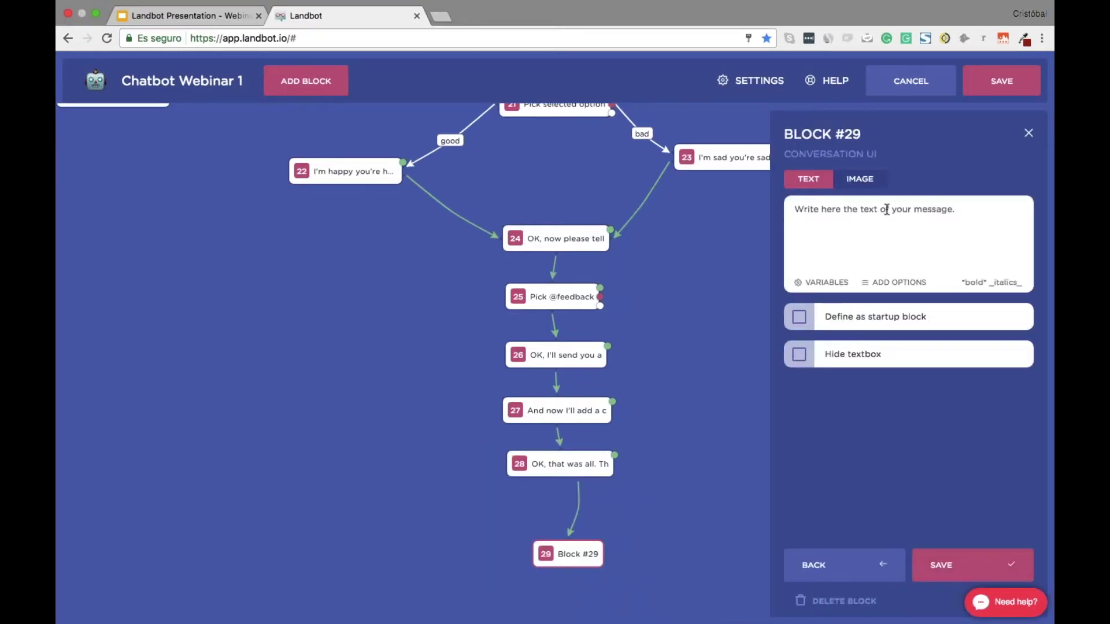
pyautogui.click(887, 209)
pyautogui.press('super+v')
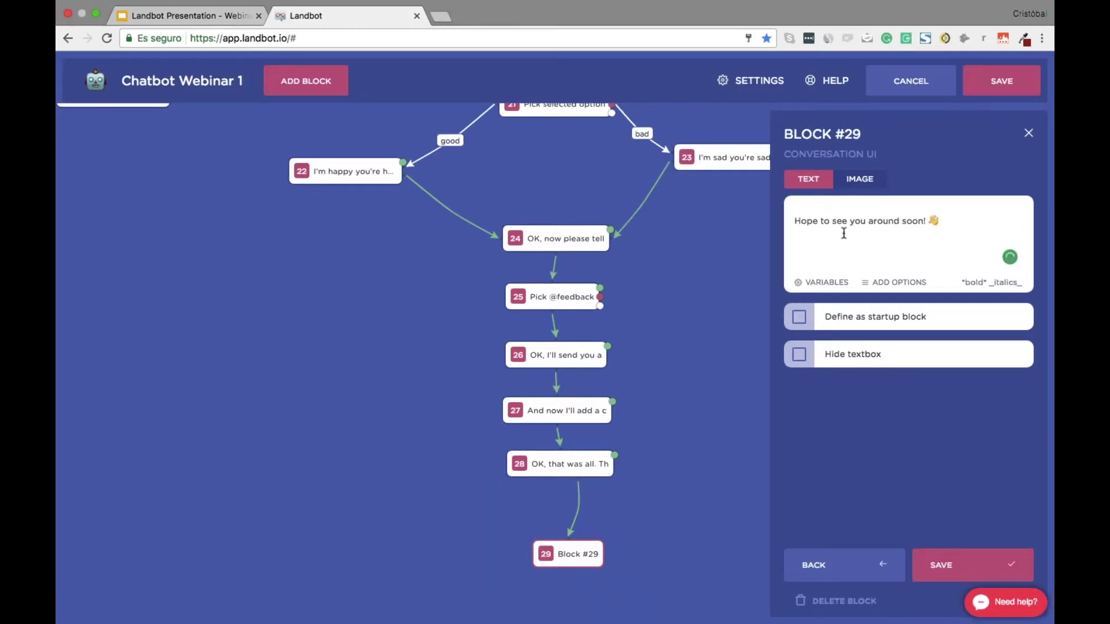
pyautogui.click(799, 354)
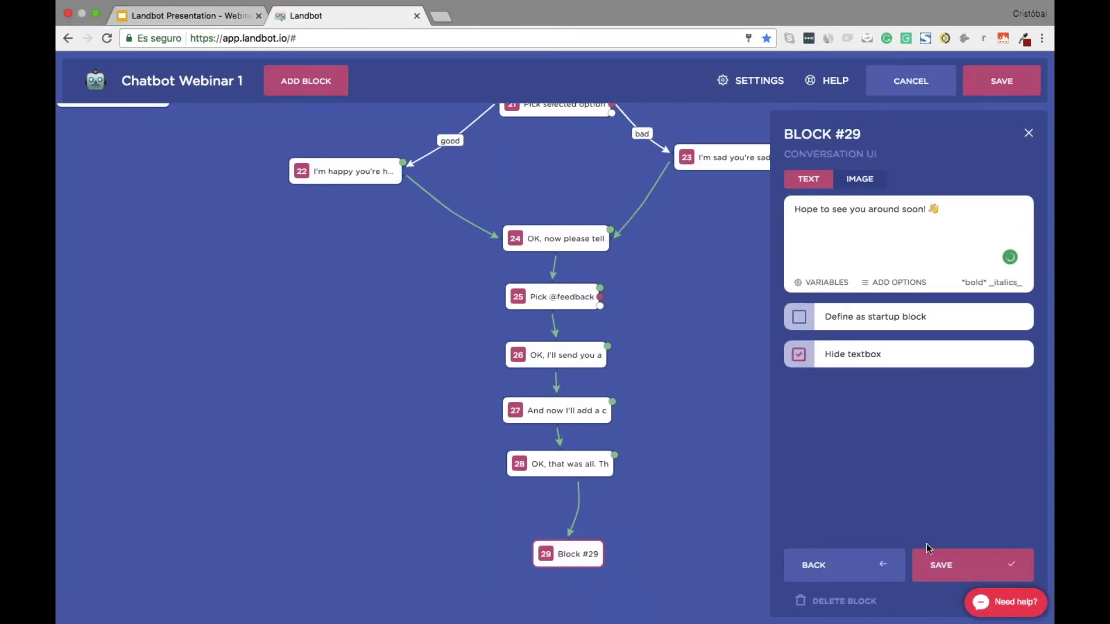
pyautogui.click(948, 563)
pyautogui.moveTo(592, 554); pyautogui.dragTo(578, 513)
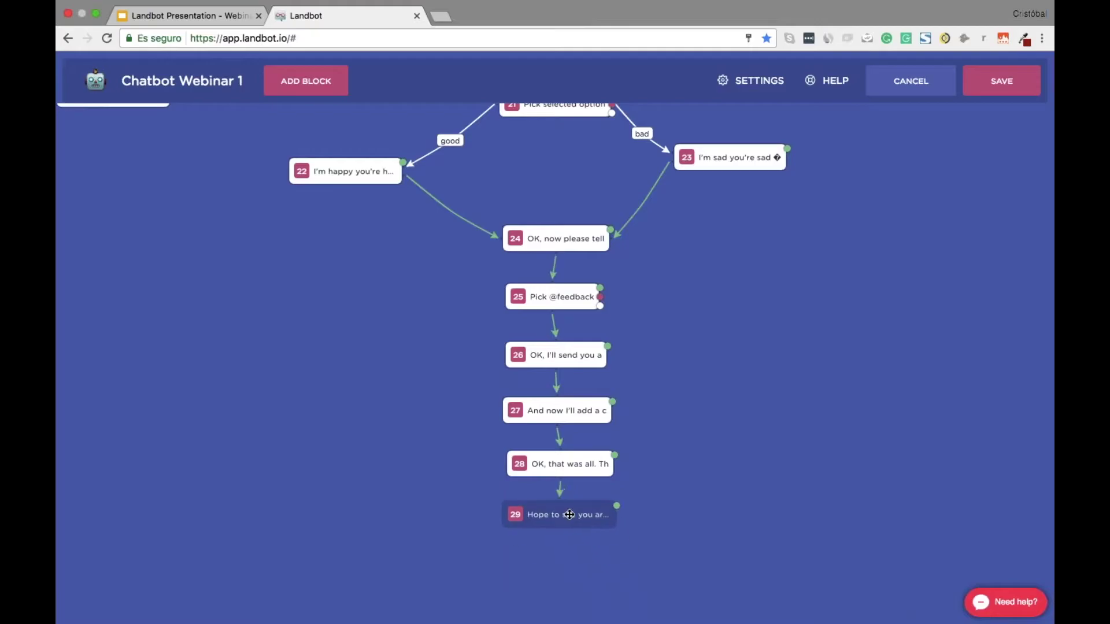
# Review the end of the flow and re-save closing block 29
pyautogui.scroll(10, 554, 364)
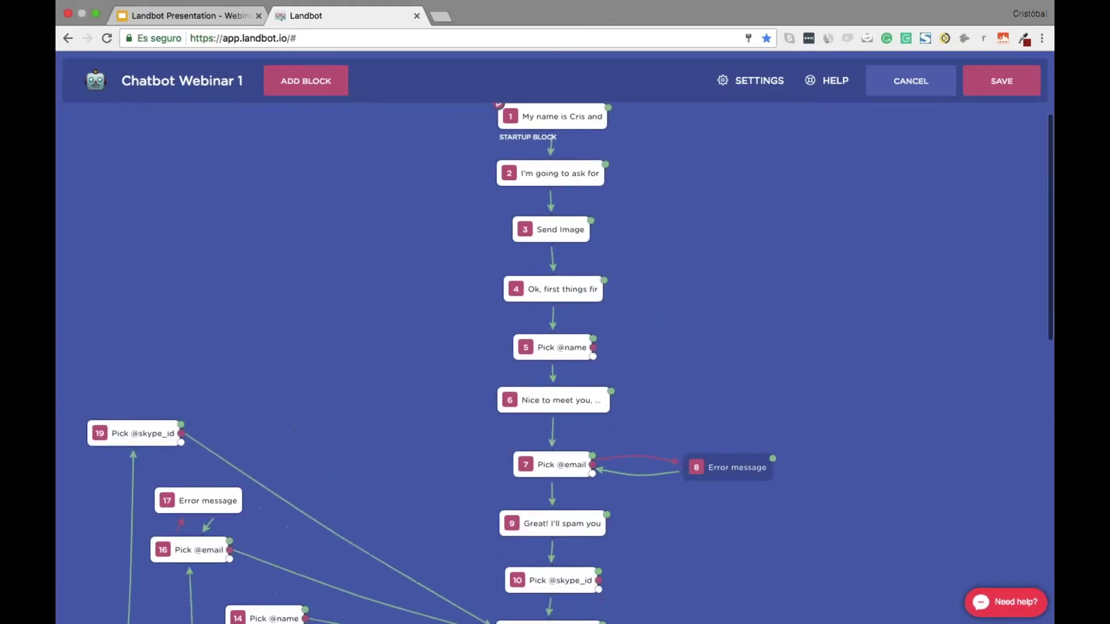
pyautogui.scroll(-5, 554, 365)
pyautogui.scroll(10, 554, 364)
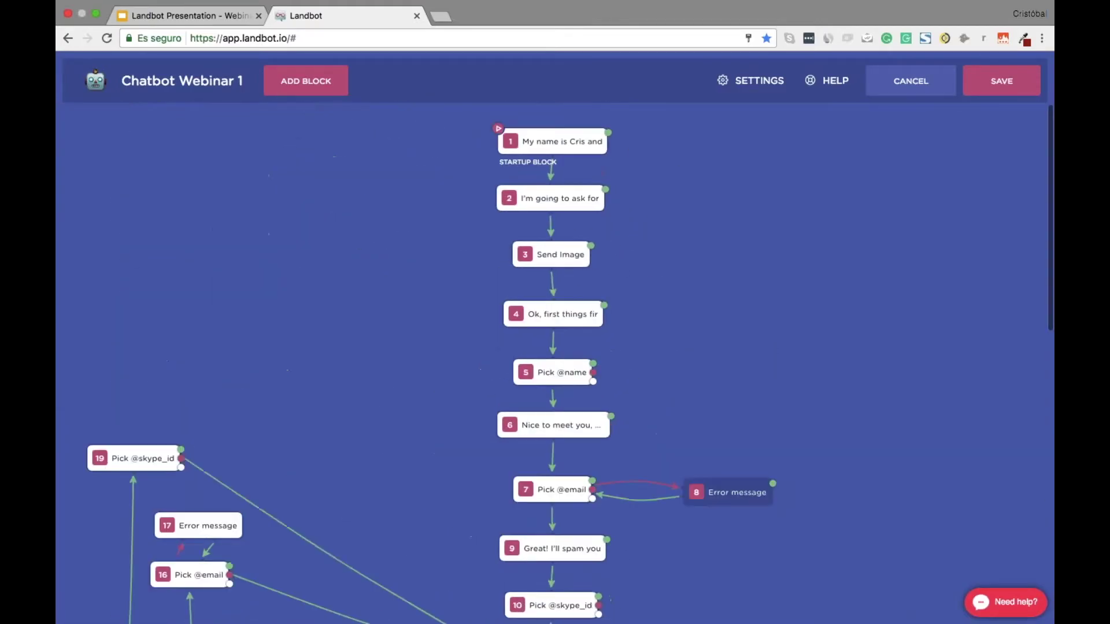
pyautogui.scroll(-5, 705, 378)
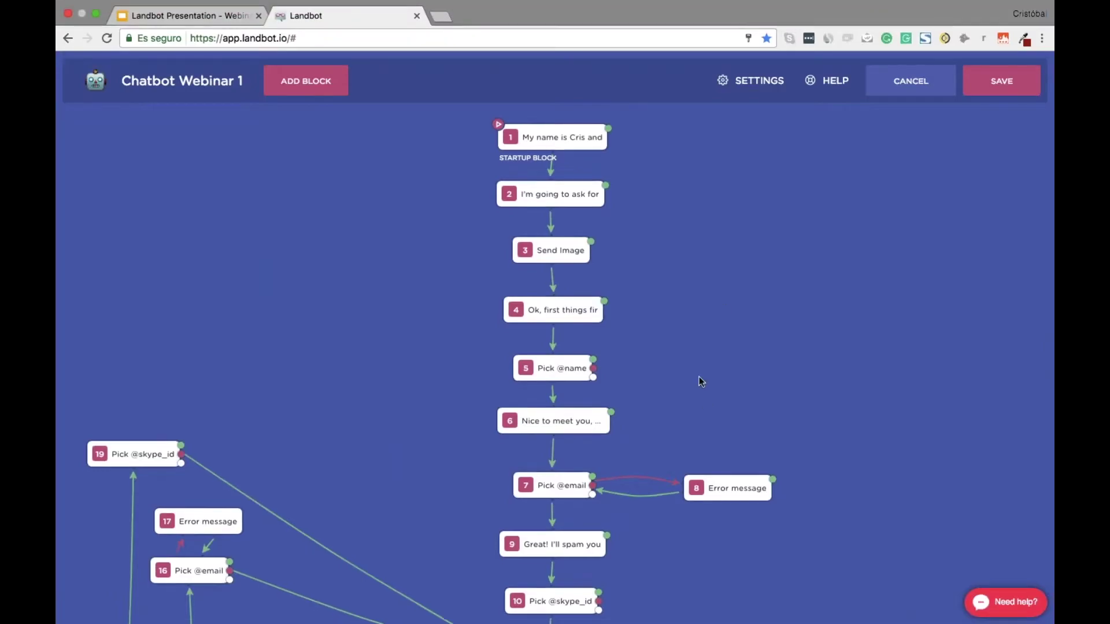
pyautogui.scroll(-1, 710, 376)
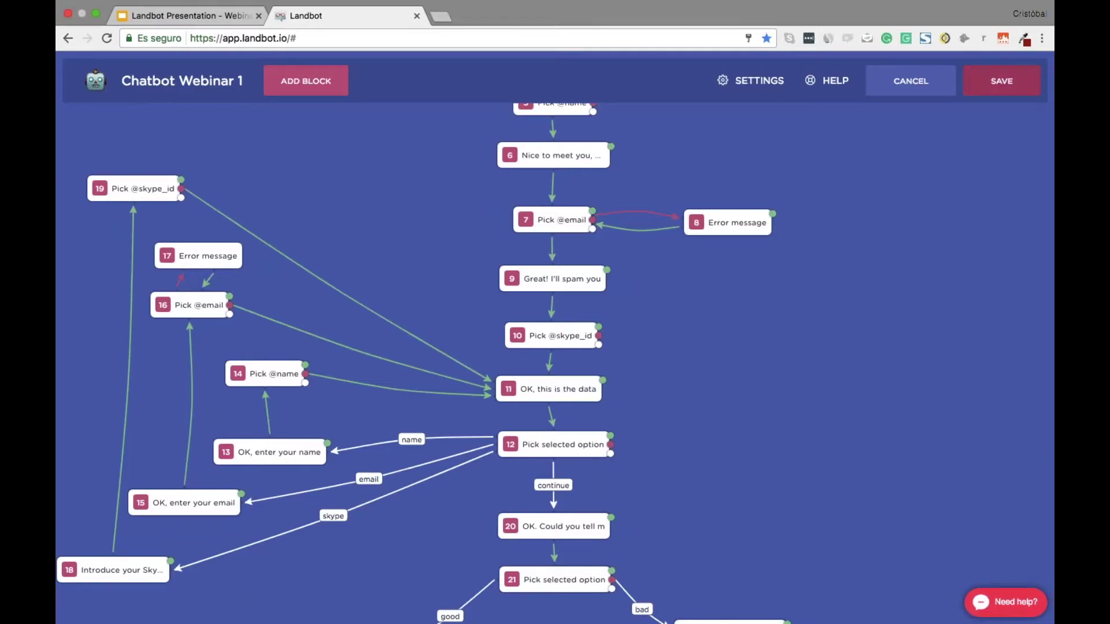
pyautogui.scroll(-1, 555, 364)
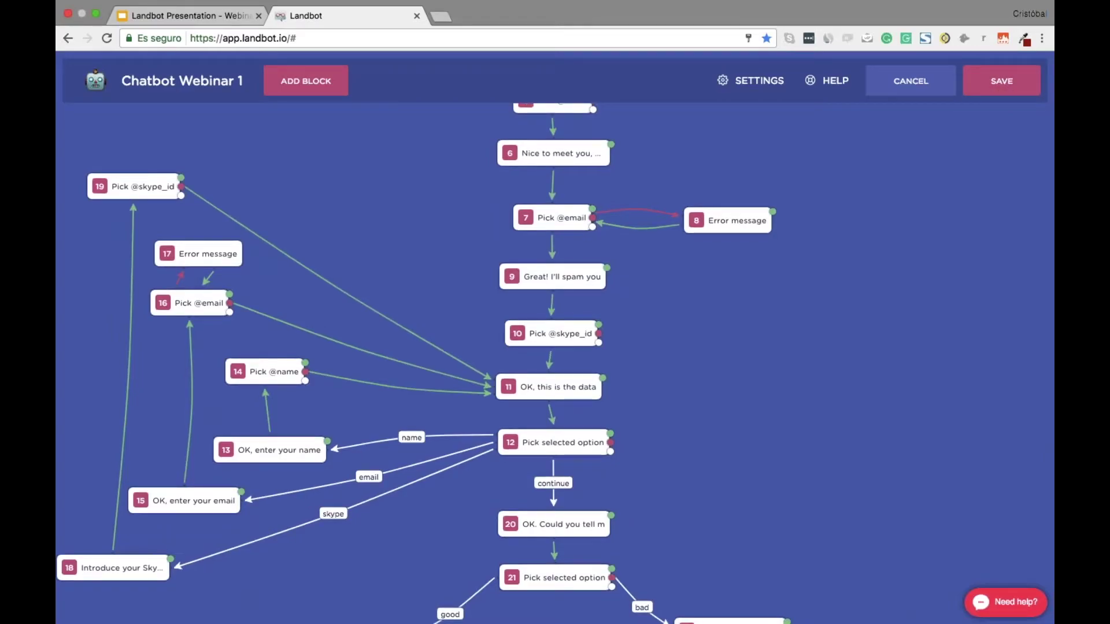
pyautogui.scroll(-10, 644, 461)
pyautogui.scroll(10, 555, 364)
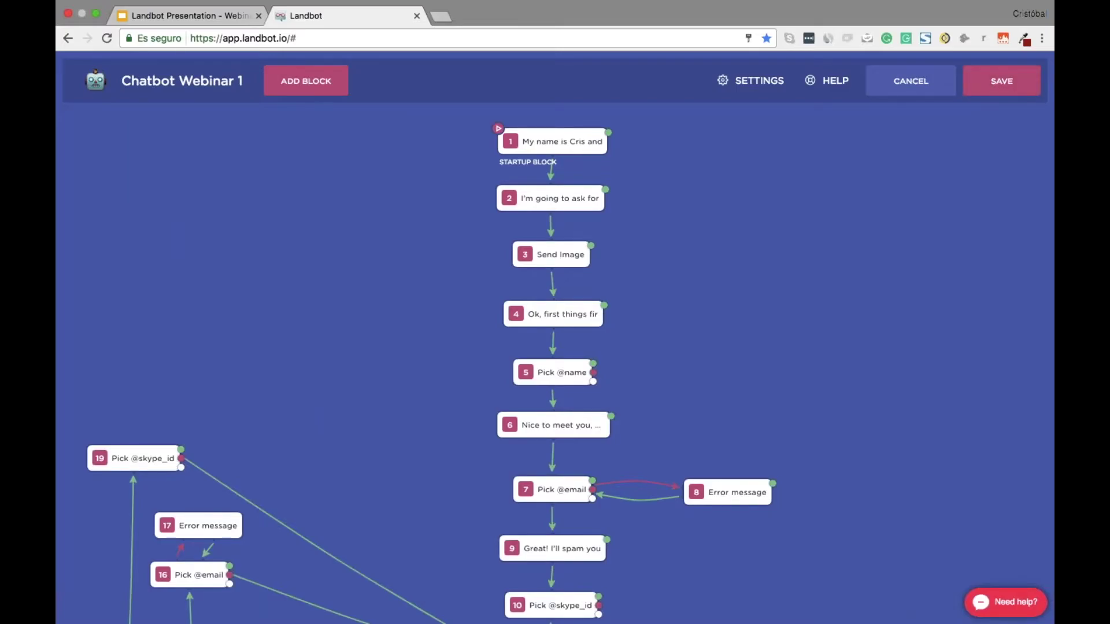
pyautogui.scroll(-5, 789, 377)
pyautogui.scroll(-7, 790, 378)
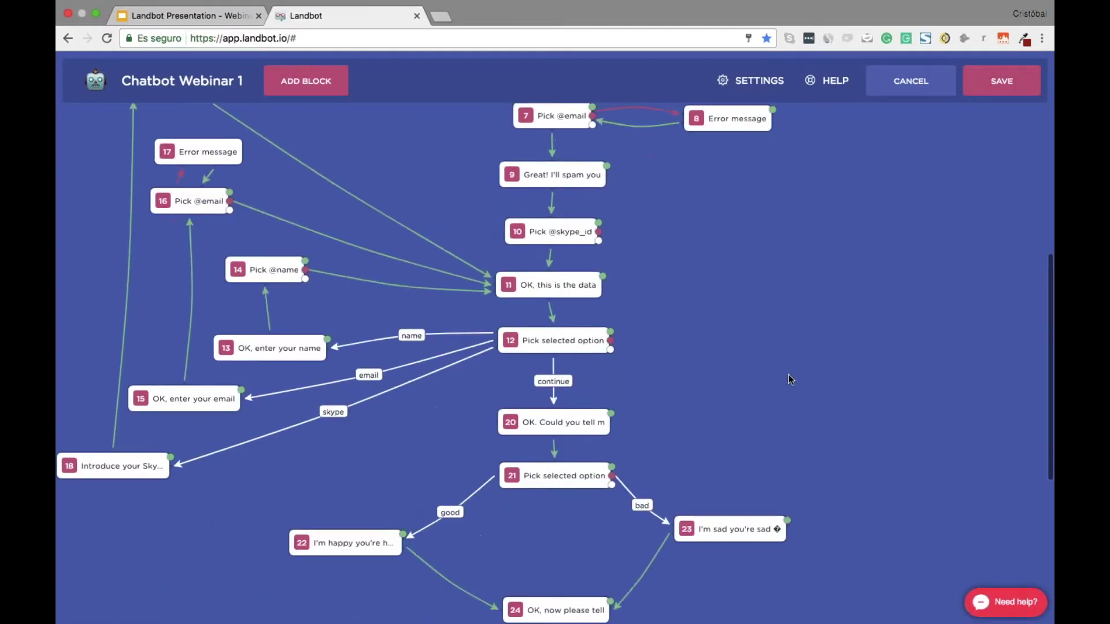
pyautogui.scroll(-1, 790, 378)
pyautogui.scroll(2, 869, 275)
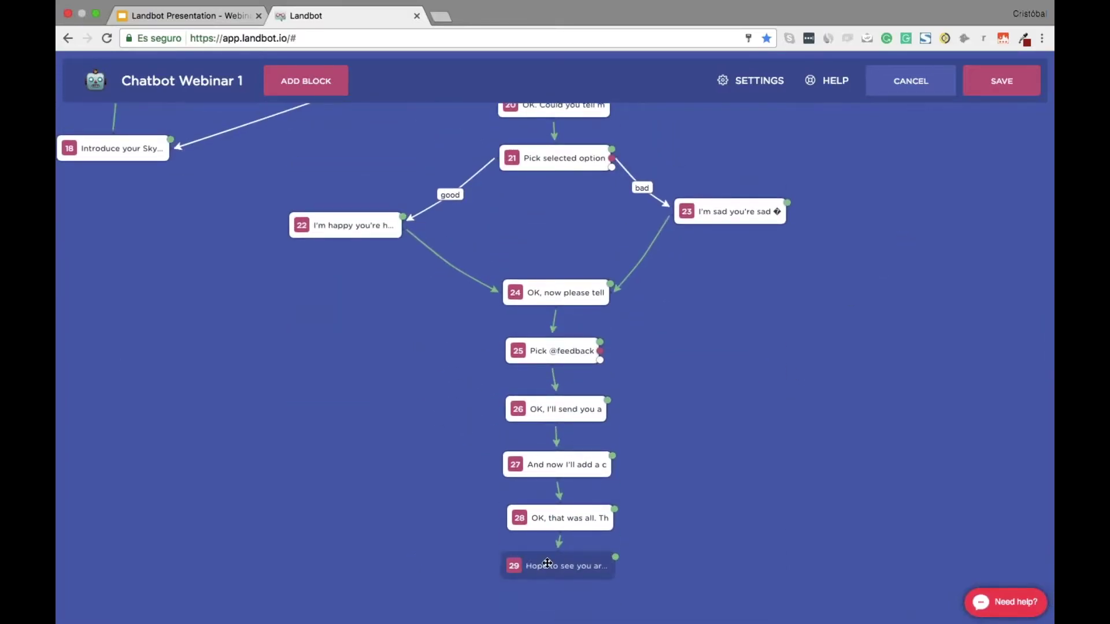
pyautogui.click(547, 564)
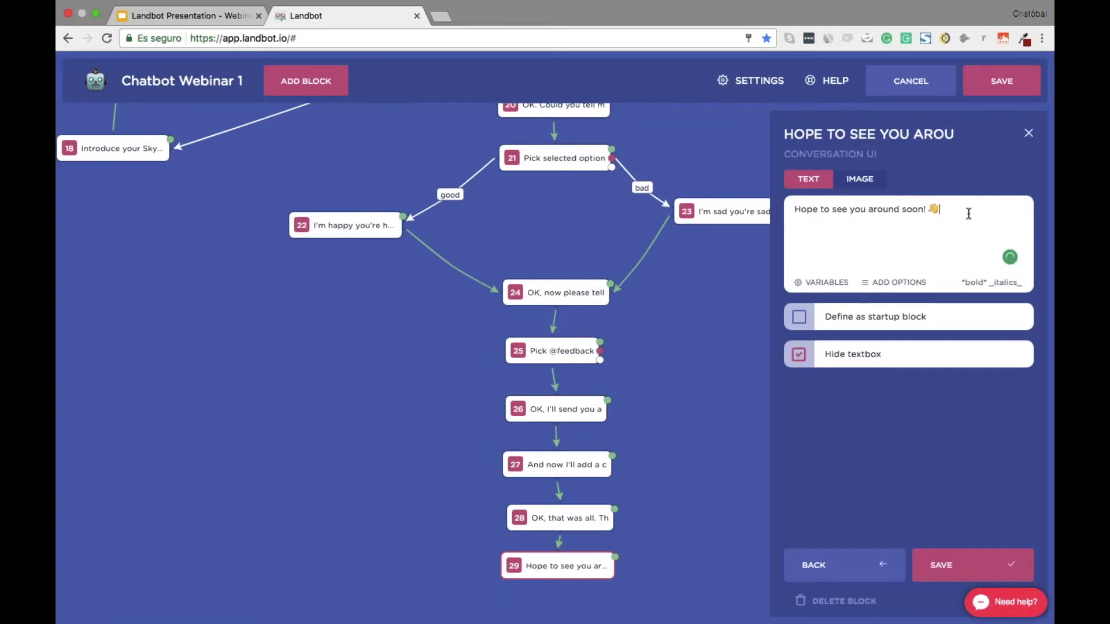
pyautogui.click(971, 565)
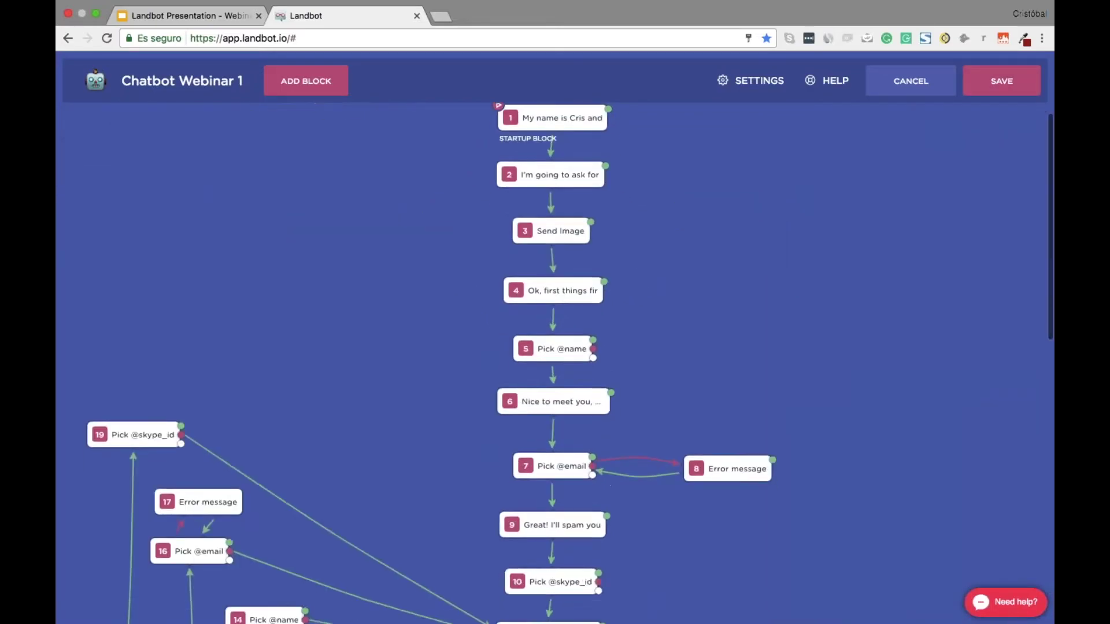
# Scroll through the whole Chatbot Webinar 1 flow to review the finished block chain
pyautogui.scroll(-20, 554, 347)
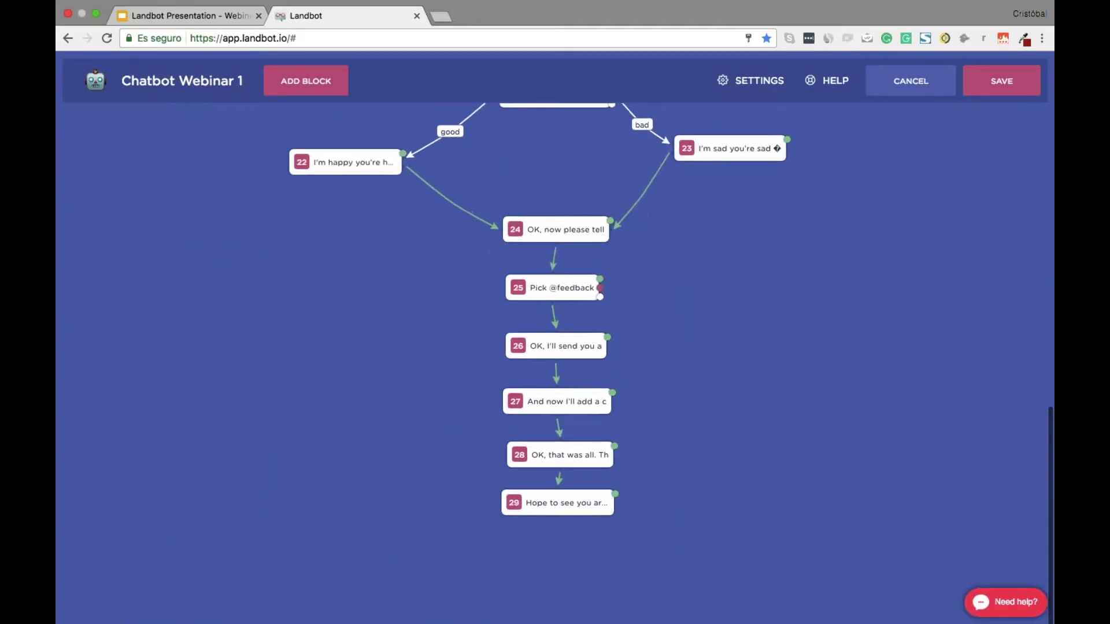
pyautogui.scroll(3, 554, 347)
pyautogui.scroll(3, 730, 292)
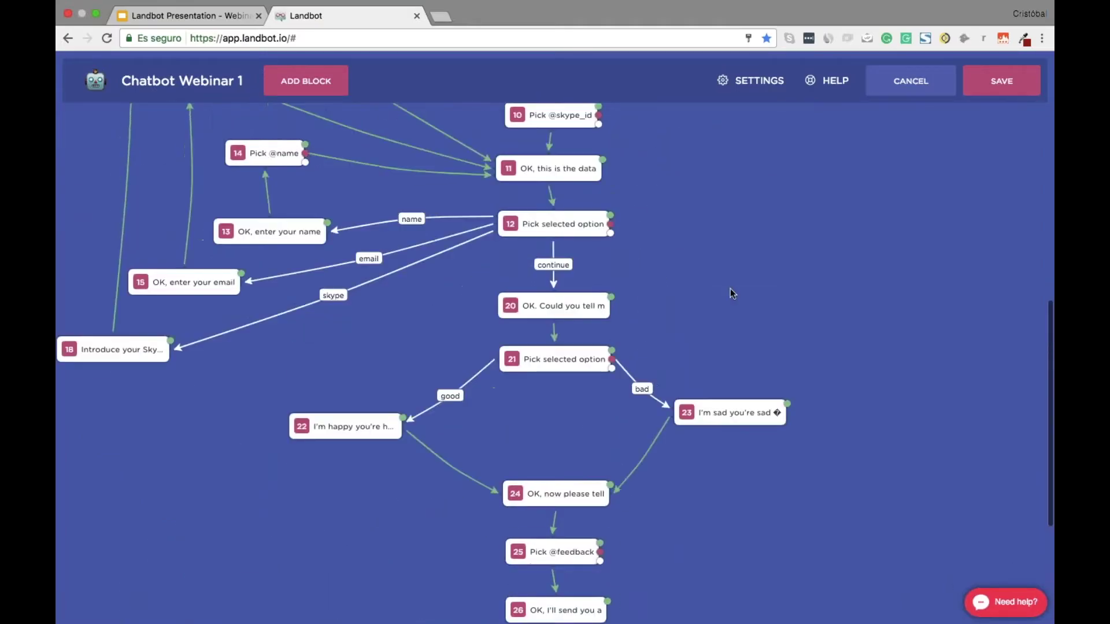
pyautogui.scroll(10, 743, 297)
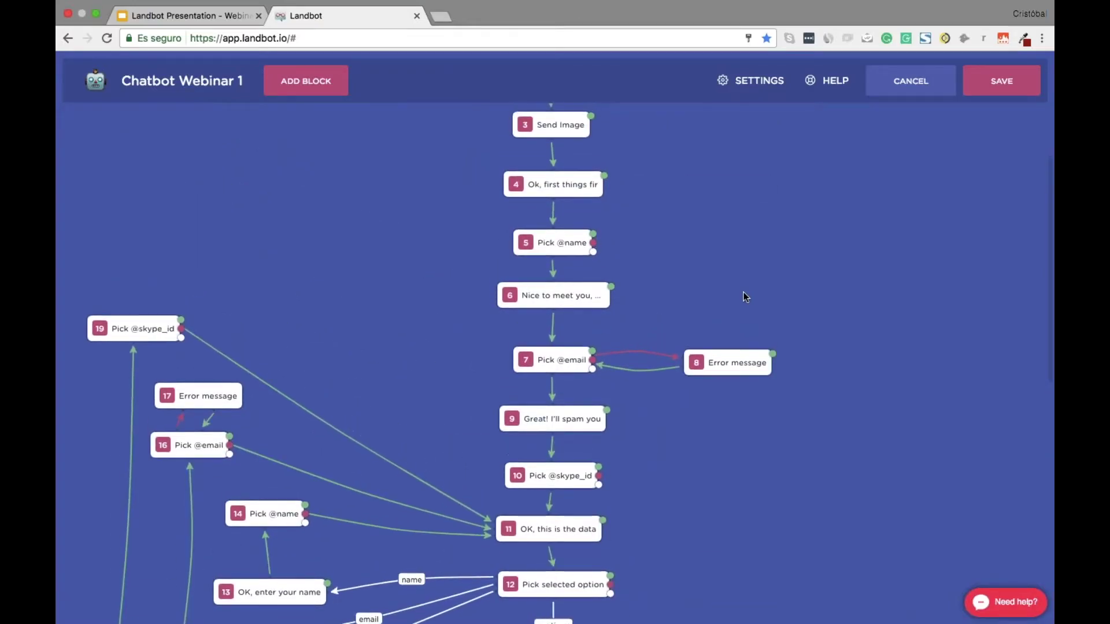
pyautogui.scroll(1, 746, 297)
pyautogui.scroll(-3, 746, 296)
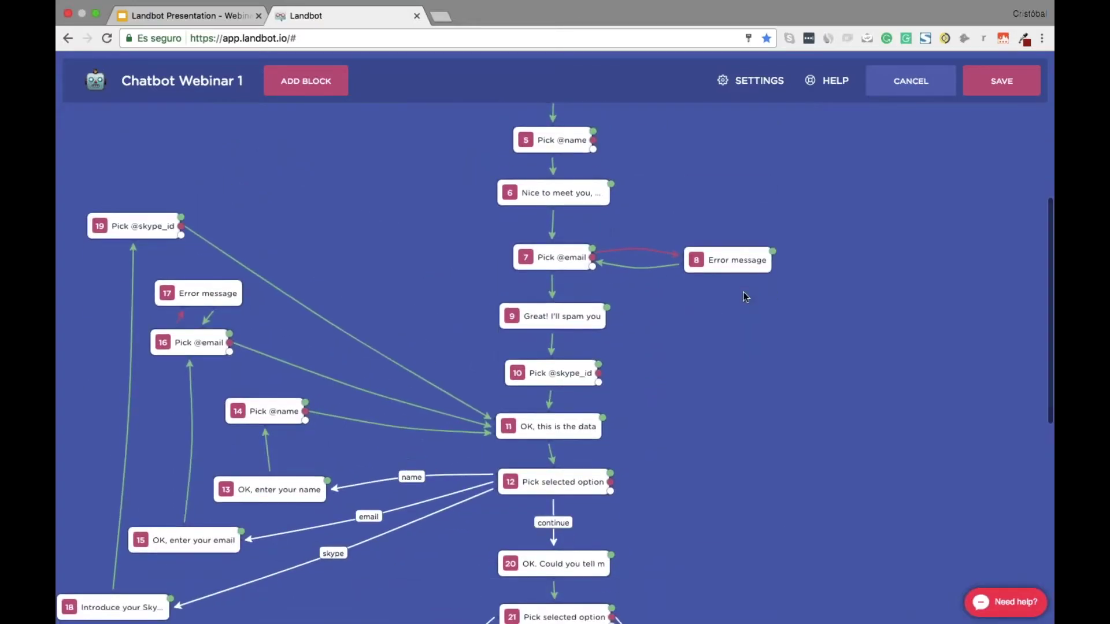
pyautogui.scroll(1, 746, 297)
pyautogui.scroll(4, 744, 294)
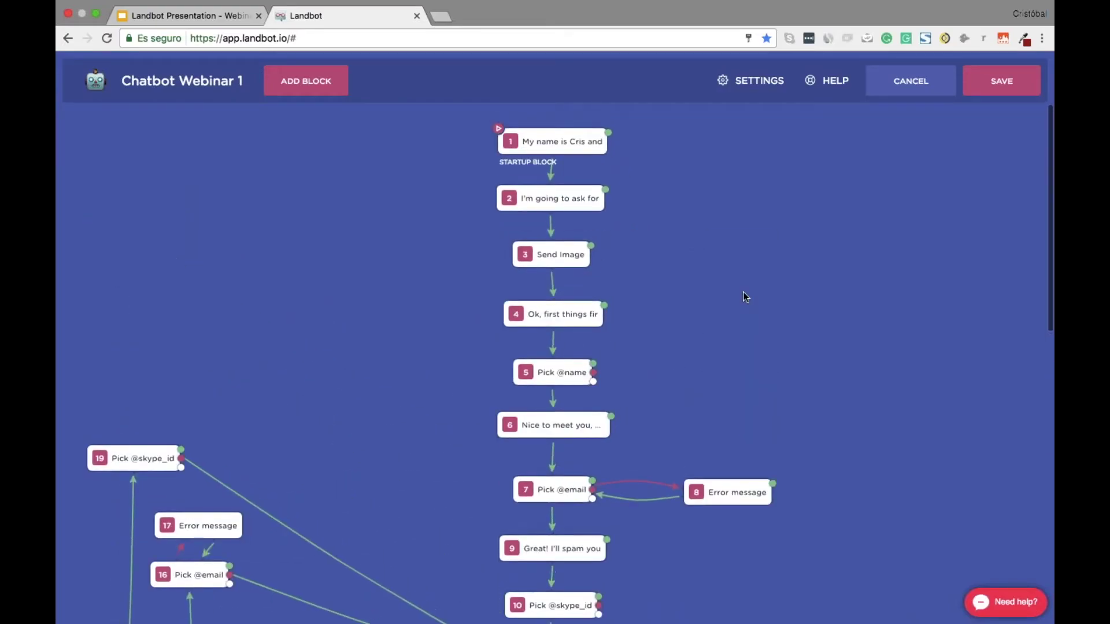
pyautogui.scroll(-3, 744, 296)
pyautogui.scroll(-6, 746, 297)
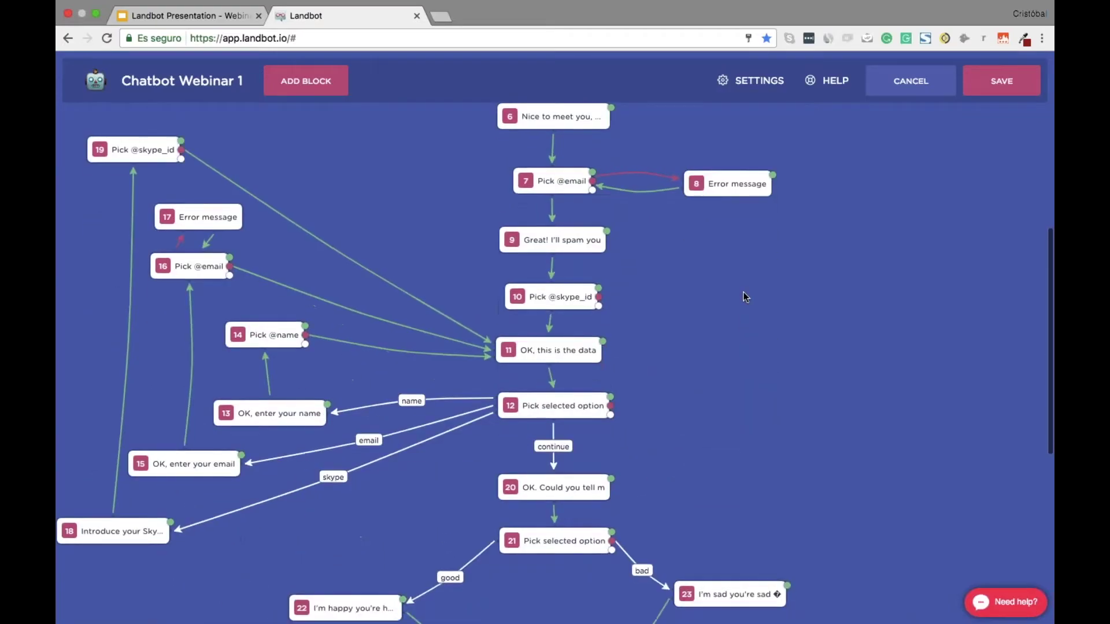
pyautogui.scroll(-1, 745, 297)
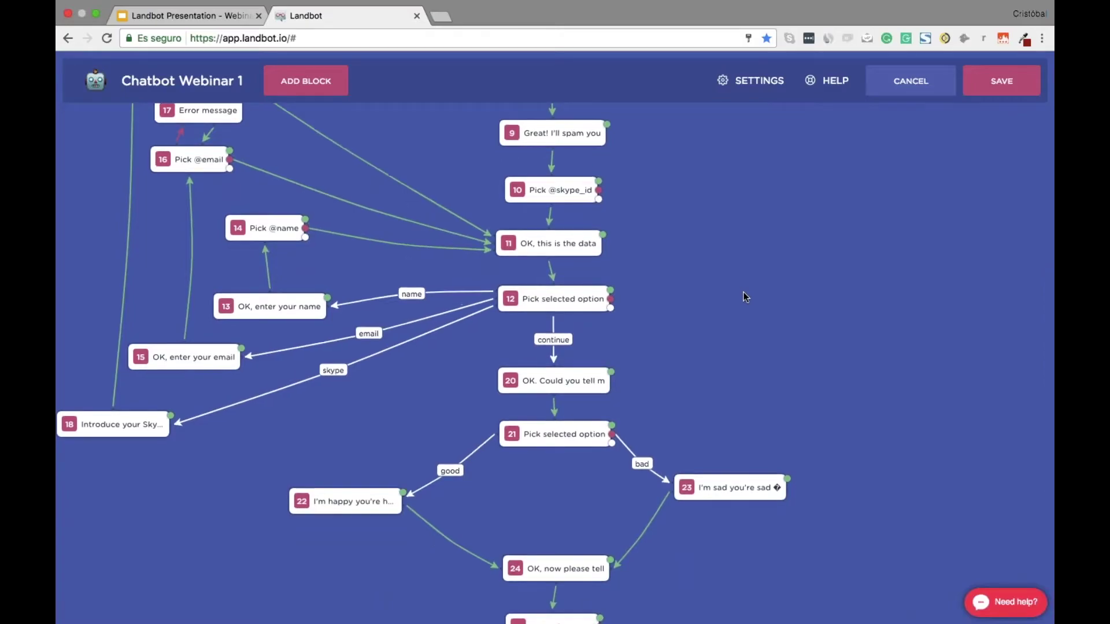
pyautogui.scroll(-3, 746, 297)
pyautogui.scroll(-1, 745, 297)
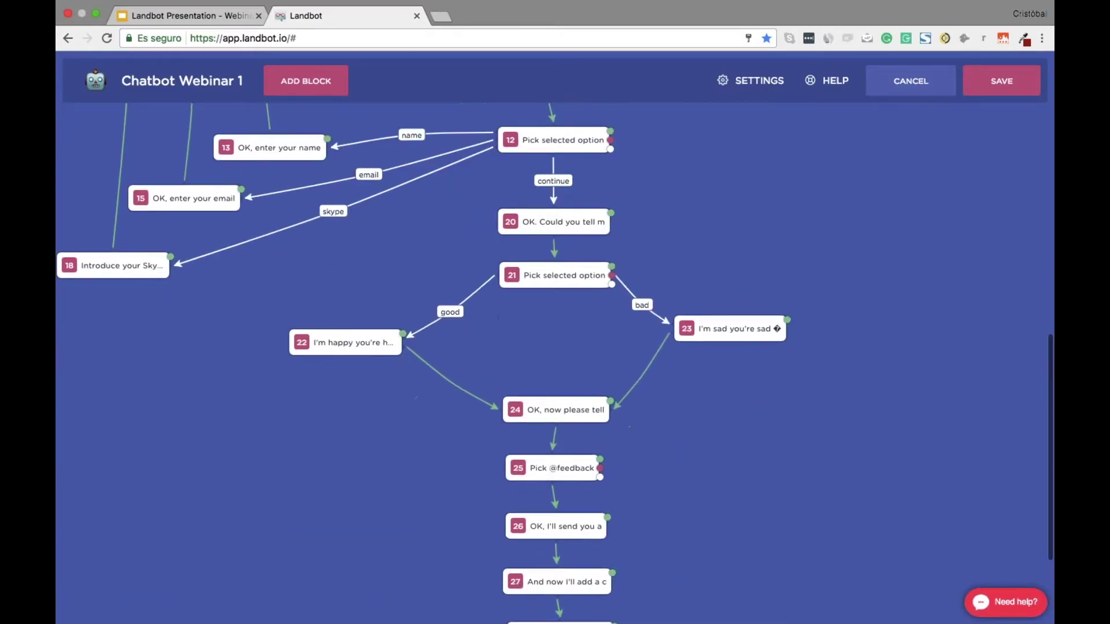
pyautogui.scroll(-4, 706, 322)
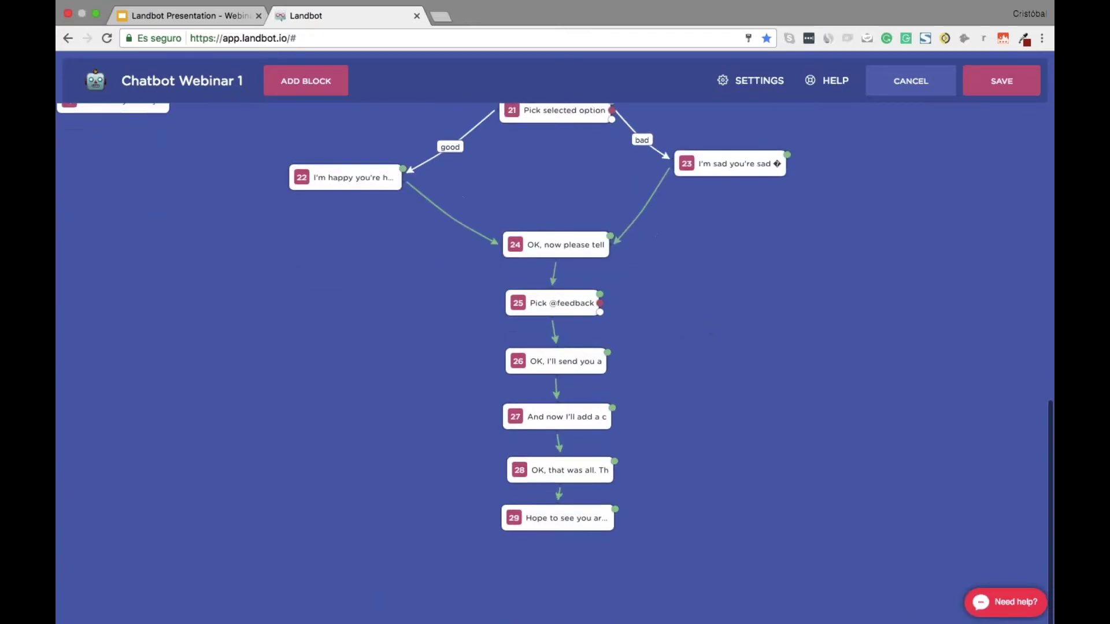
pyautogui.scroll(4, 722, 345)
pyautogui.scroll(-4, 722, 345)
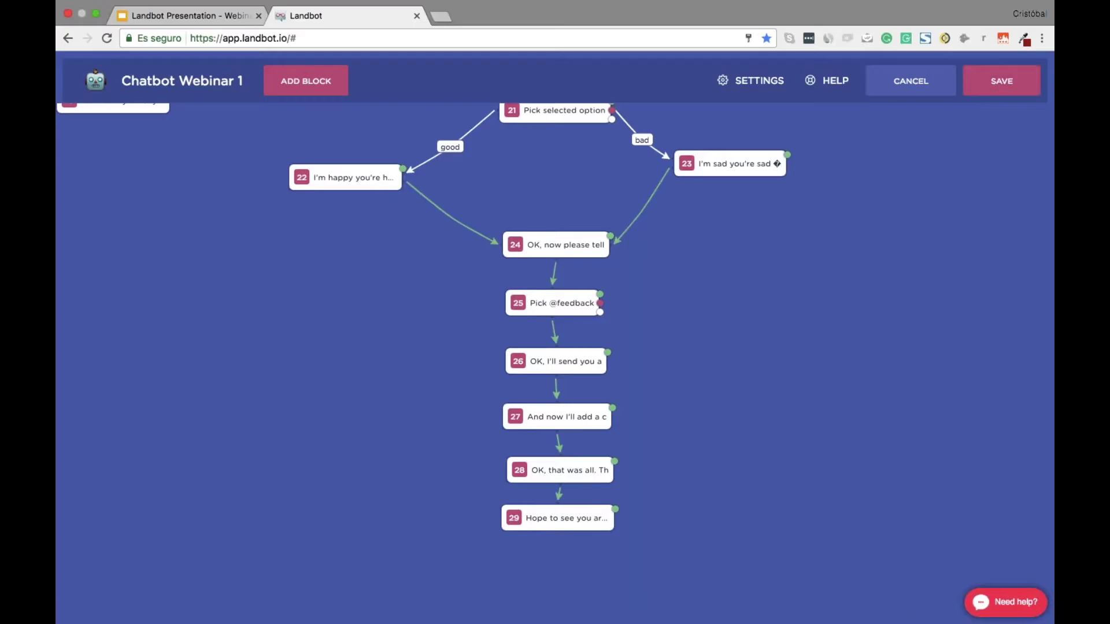
pyautogui.scroll(1, 674, 346)
pyautogui.scroll(10, 674, 346)
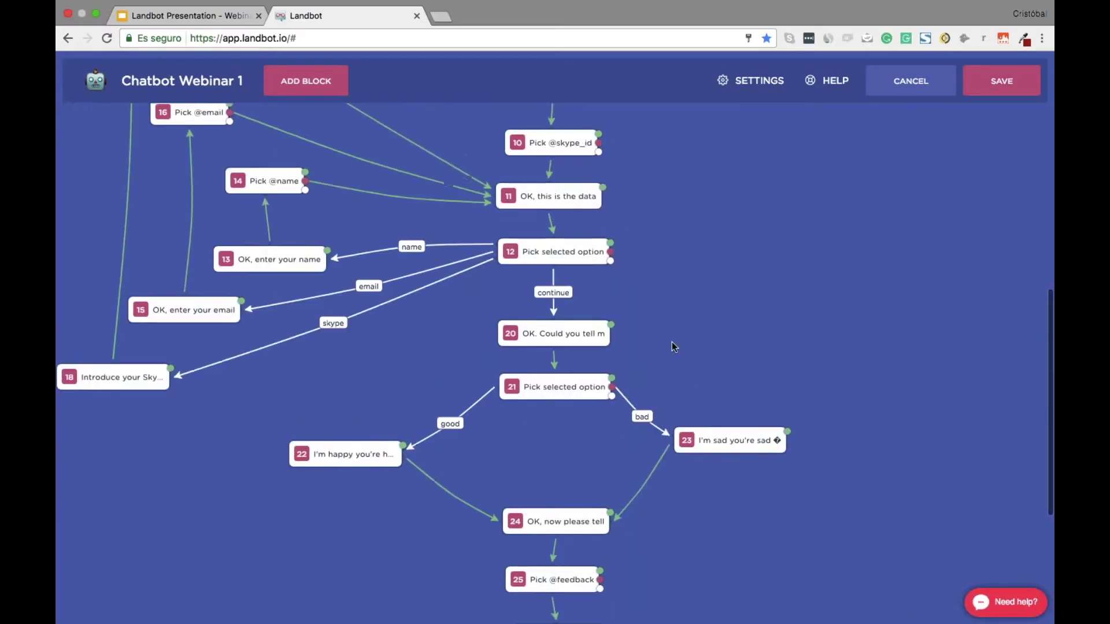
pyautogui.scroll(1, 782, 256)
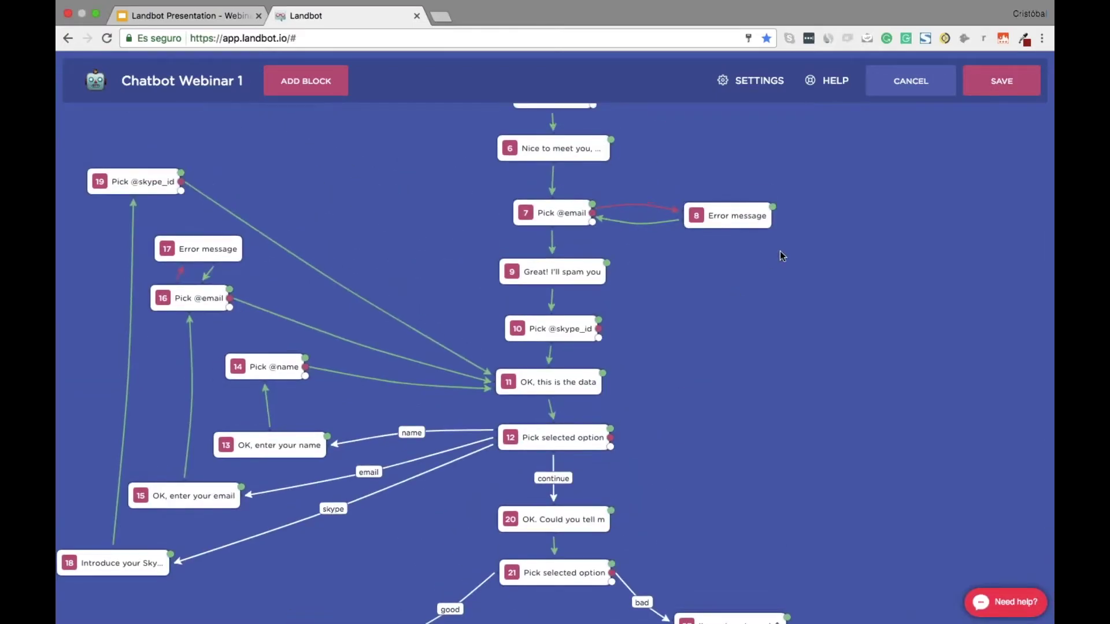
pyautogui.scroll(5, 782, 256)
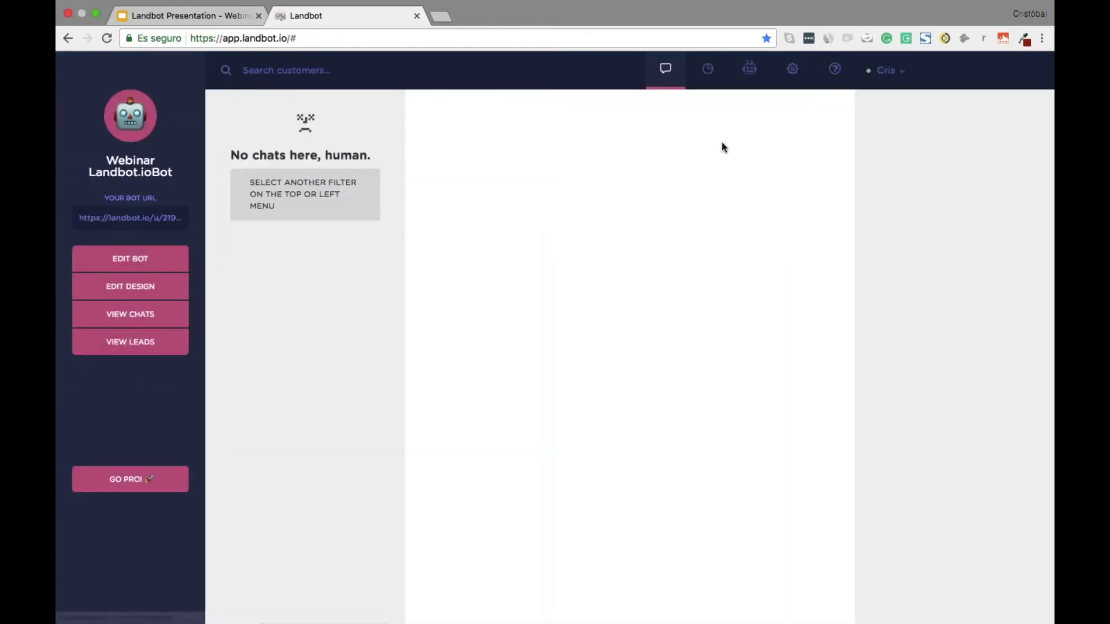
# Restore the unsaved Chatbot Webinar 1 backup from Chatbots > ADD NEW and save its settings
pyautogui.click(748, 68)
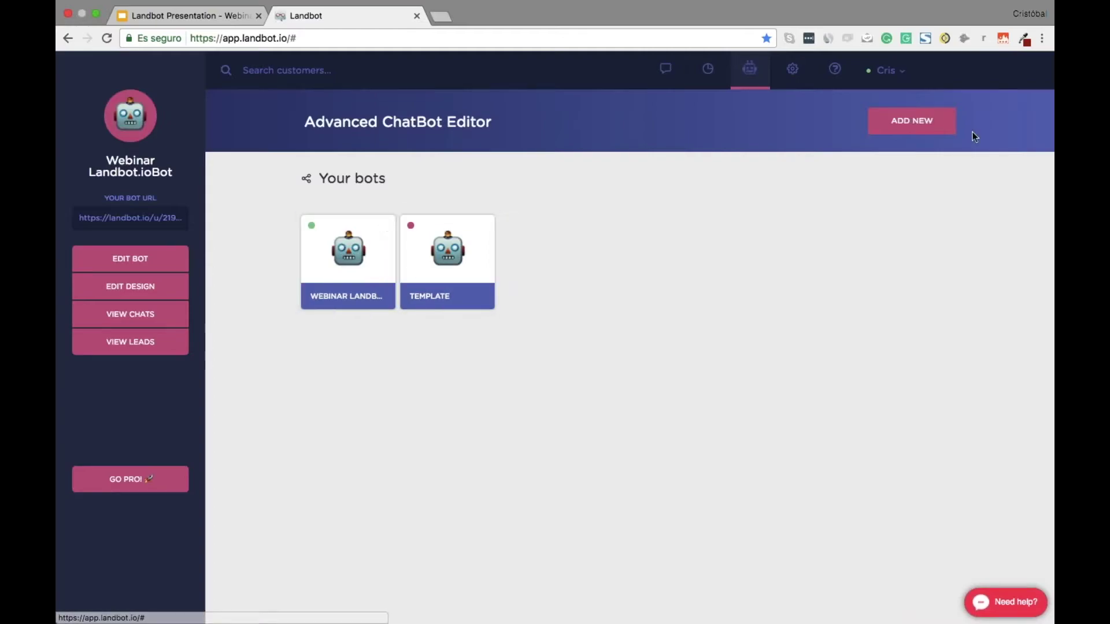
pyautogui.click(920, 127)
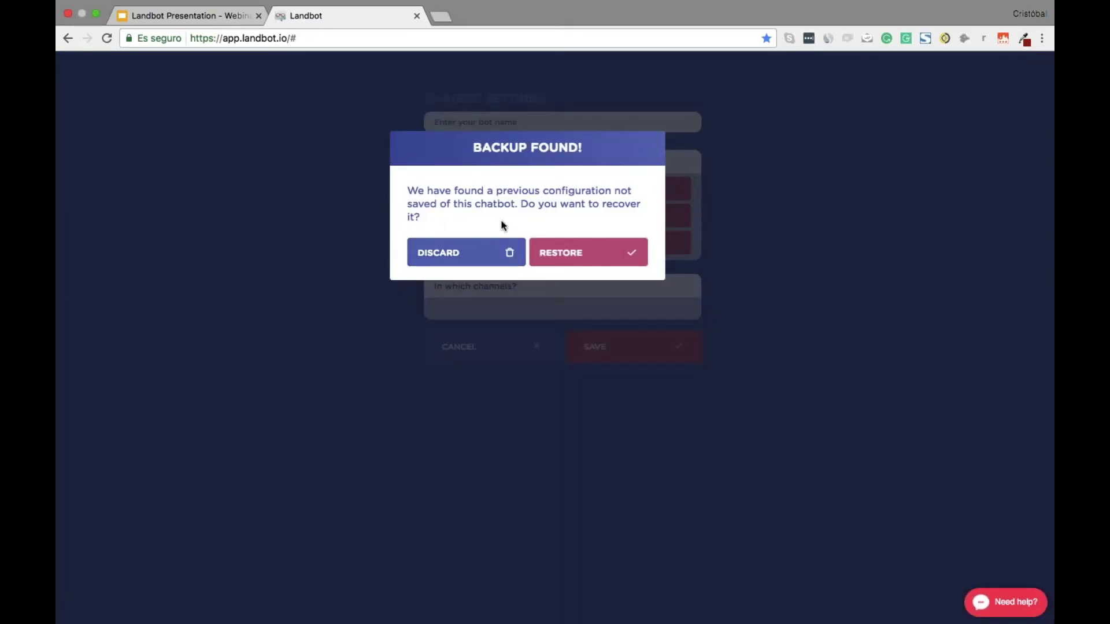
pyautogui.click(584, 258)
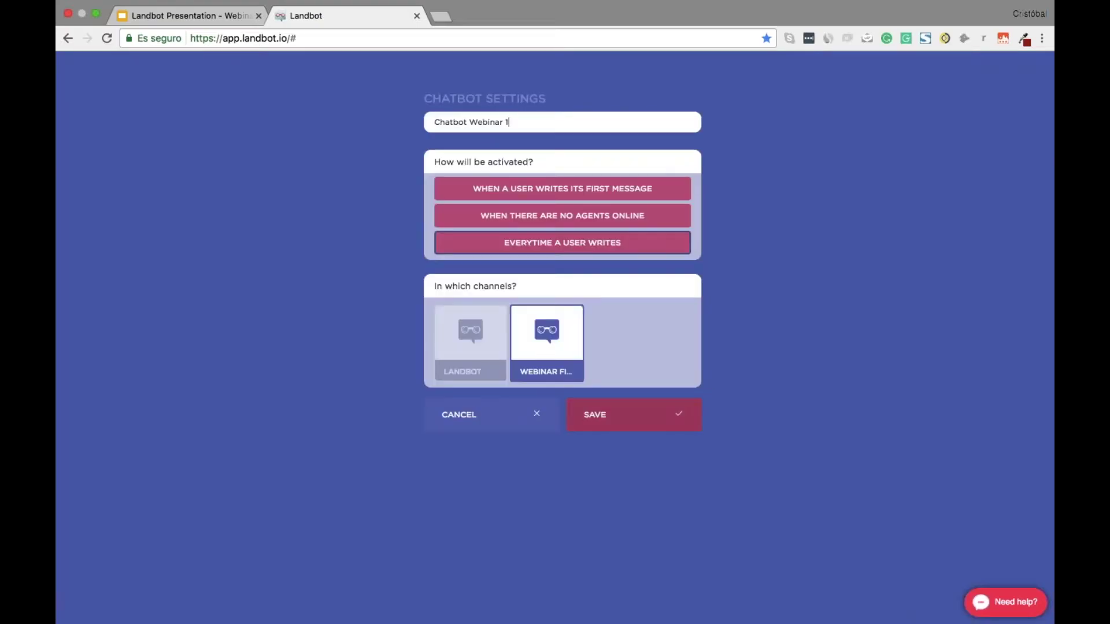
pyautogui.click(610, 425)
pyautogui.scroll(-10, 553, 428)
pyautogui.scroll(6, 553, 346)
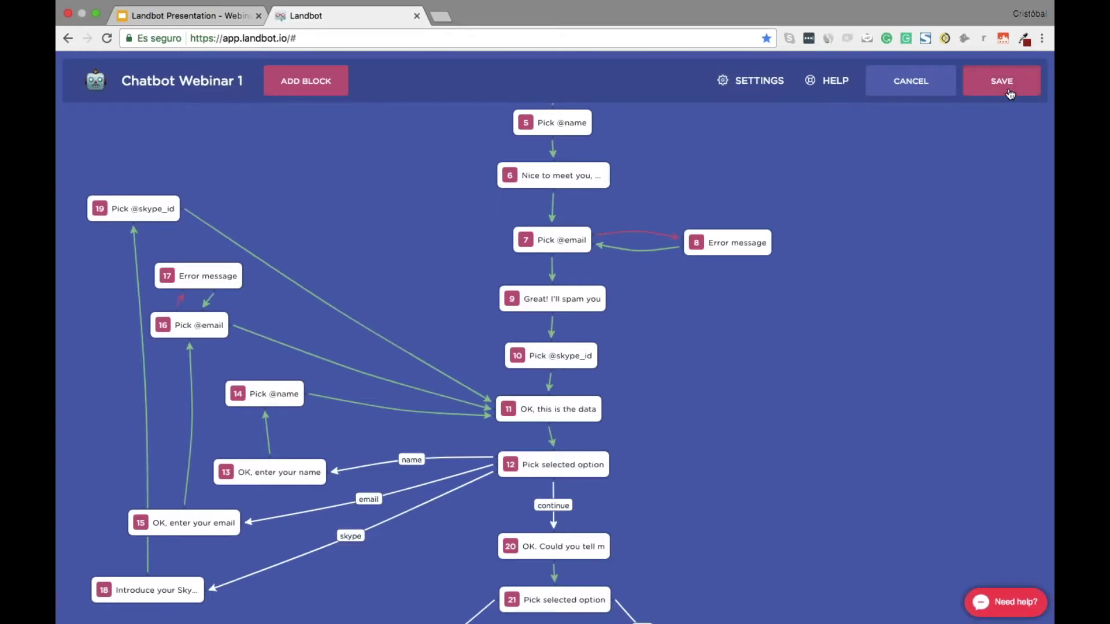
pyautogui.scroll(-1, 833, 305)
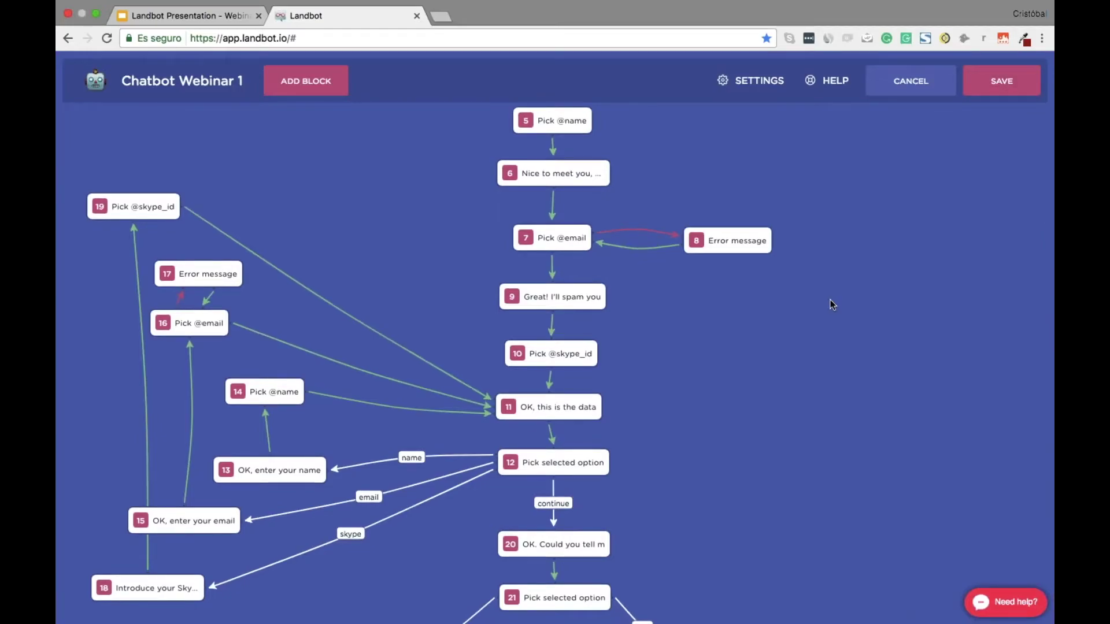
pyautogui.scroll(4, 833, 304)
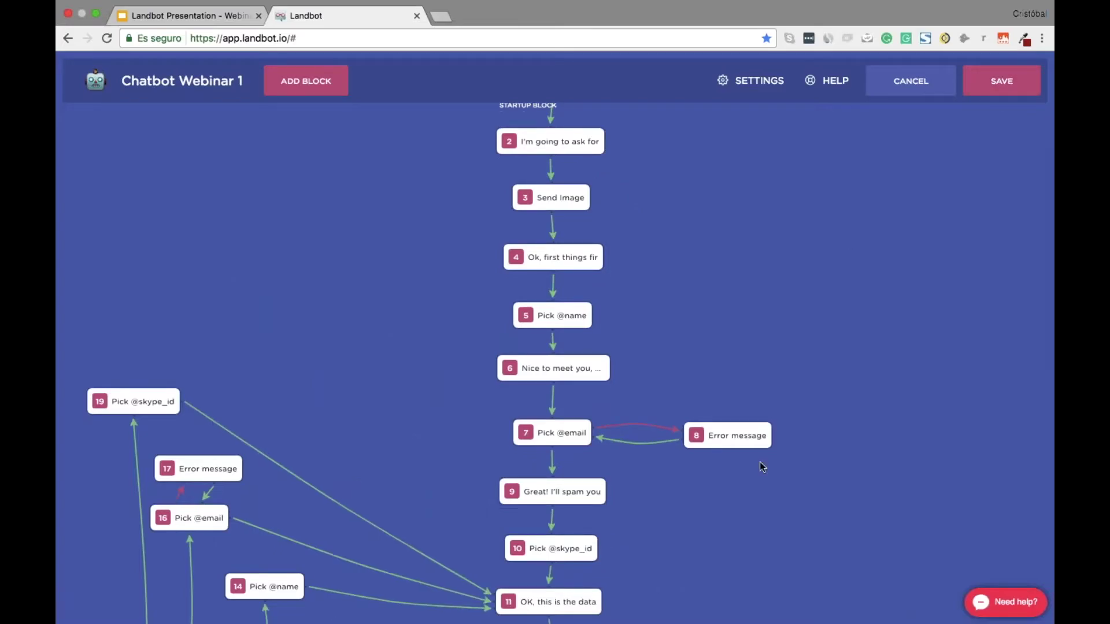
pyautogui.scroll(-3, 760, 466)
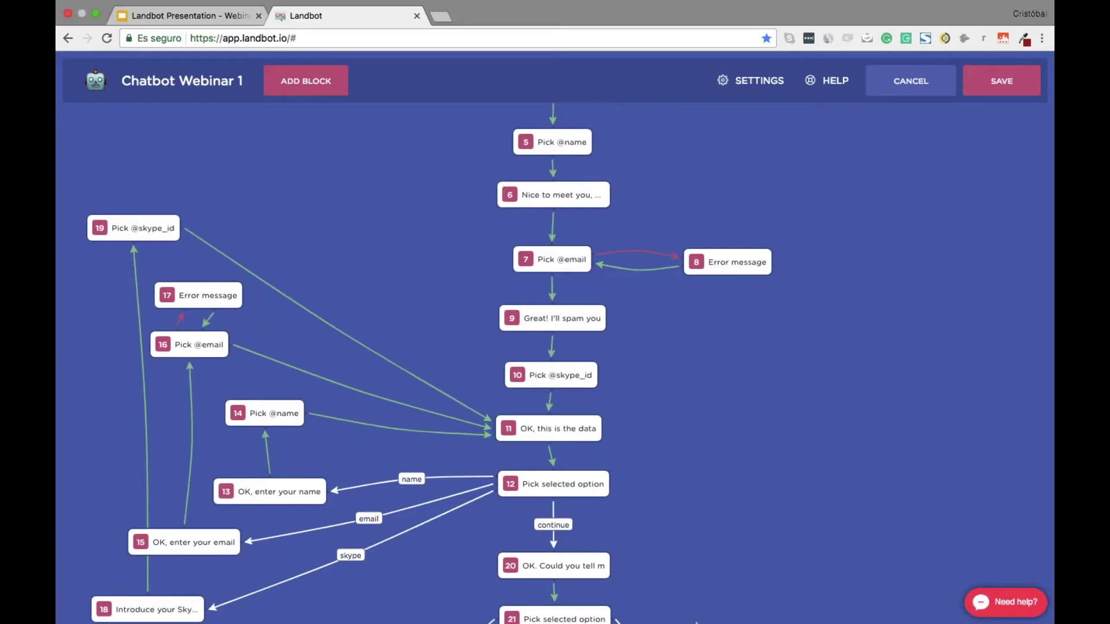
pyautogui.scroll(-8, 731, 555)
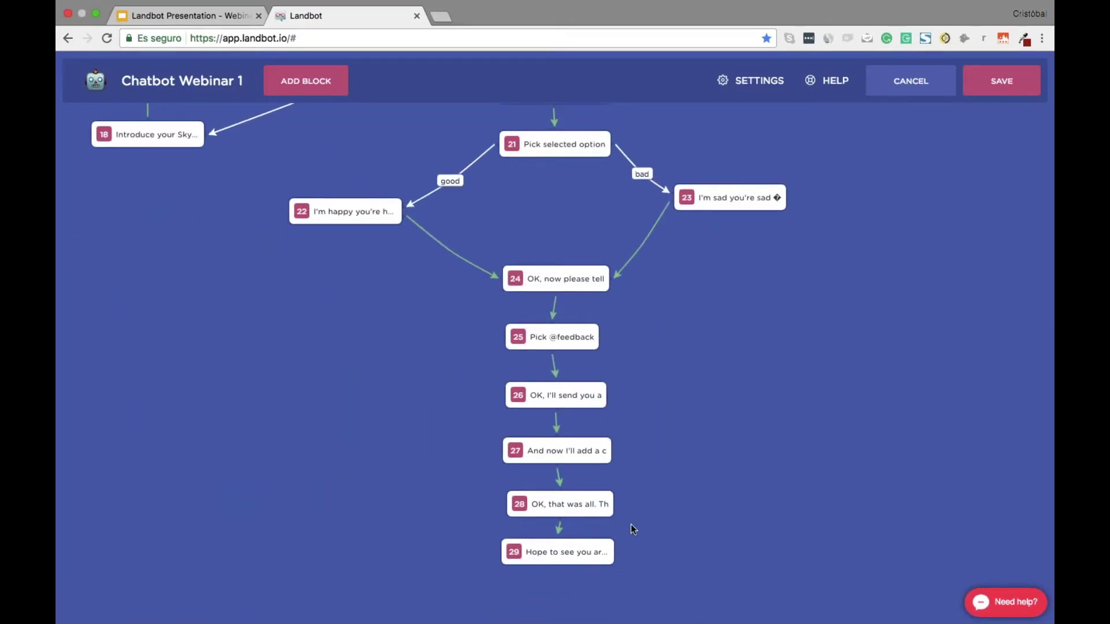
pyautogui.scroll(1, 629, 525)
pyautogui.scroll(15, 673, 346)
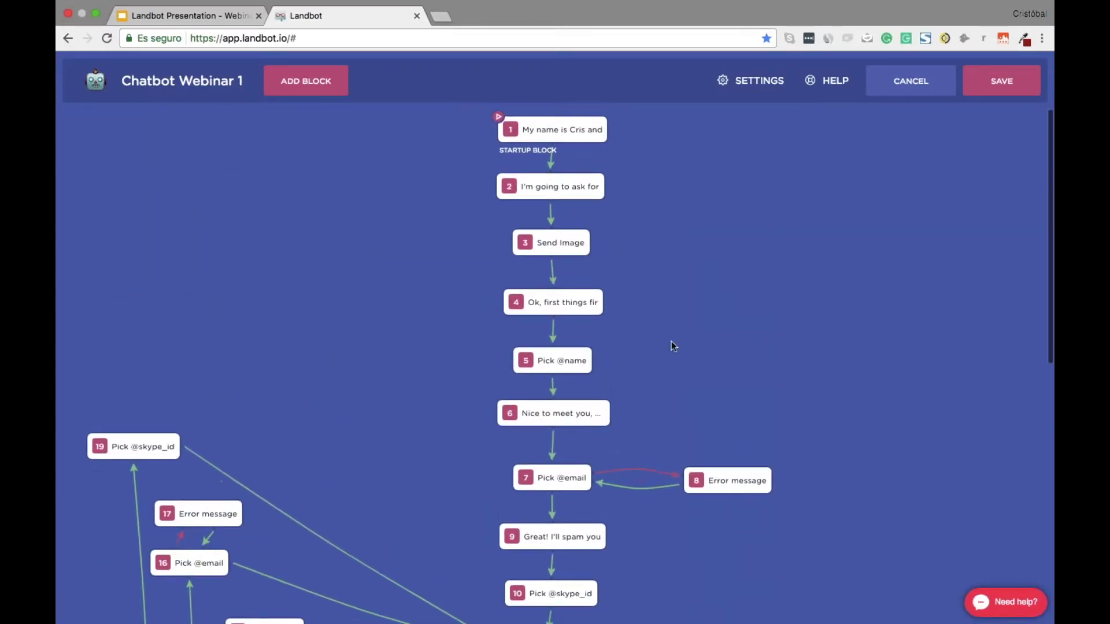
# Switch the startup block to block 2 and back to block 1, then review the flow
pyautogui.click(560, 199)
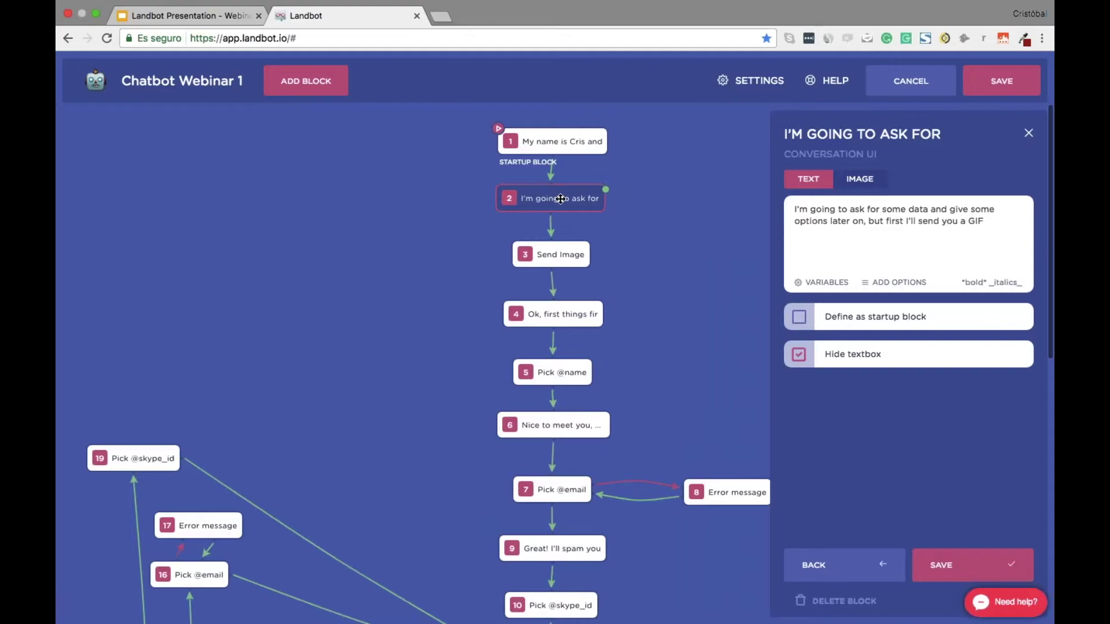
pyautogui.click(844, 347)
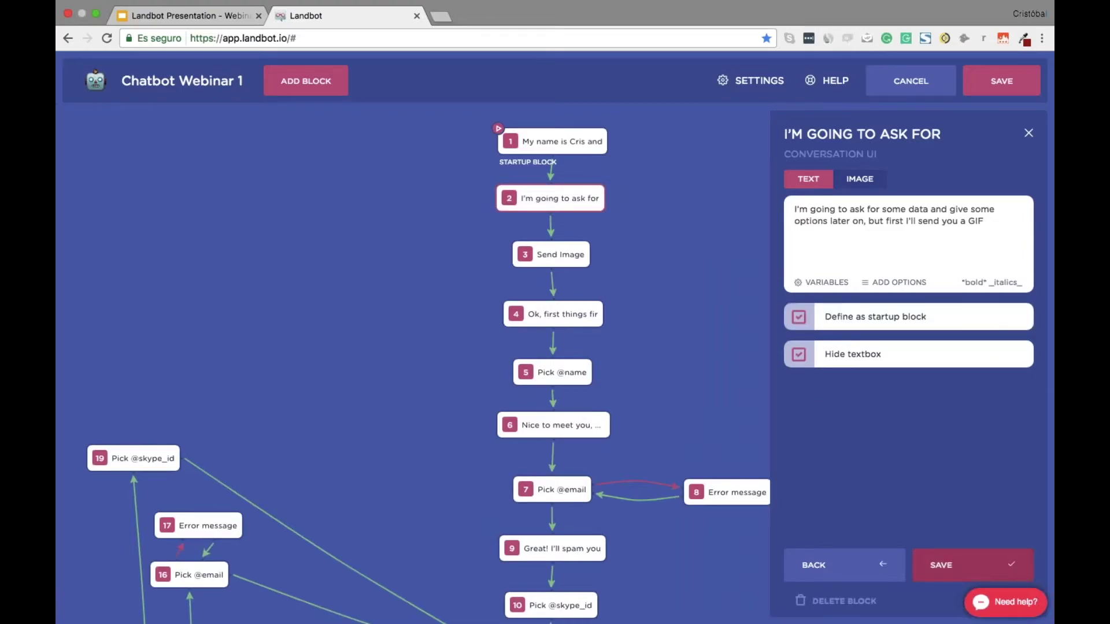
pyautogui.click(973, 564)
pyautogui.click(546, 143)
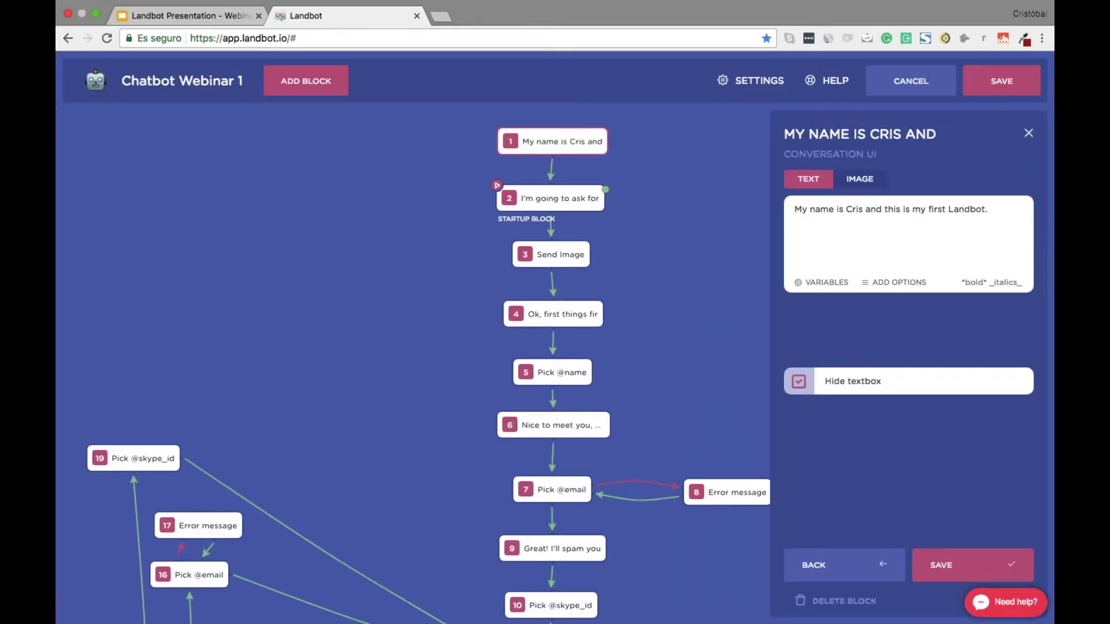
pyautogui.click(844, 346)
pyautogui.click(972, 564)
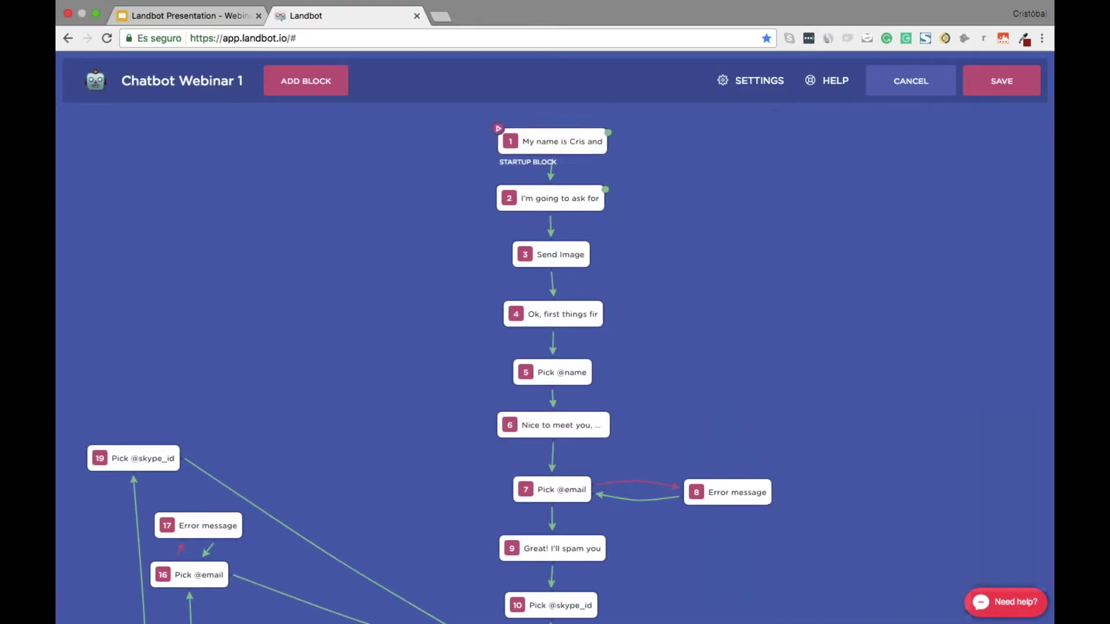
pyautogui.scroll(-10, 616, 296)
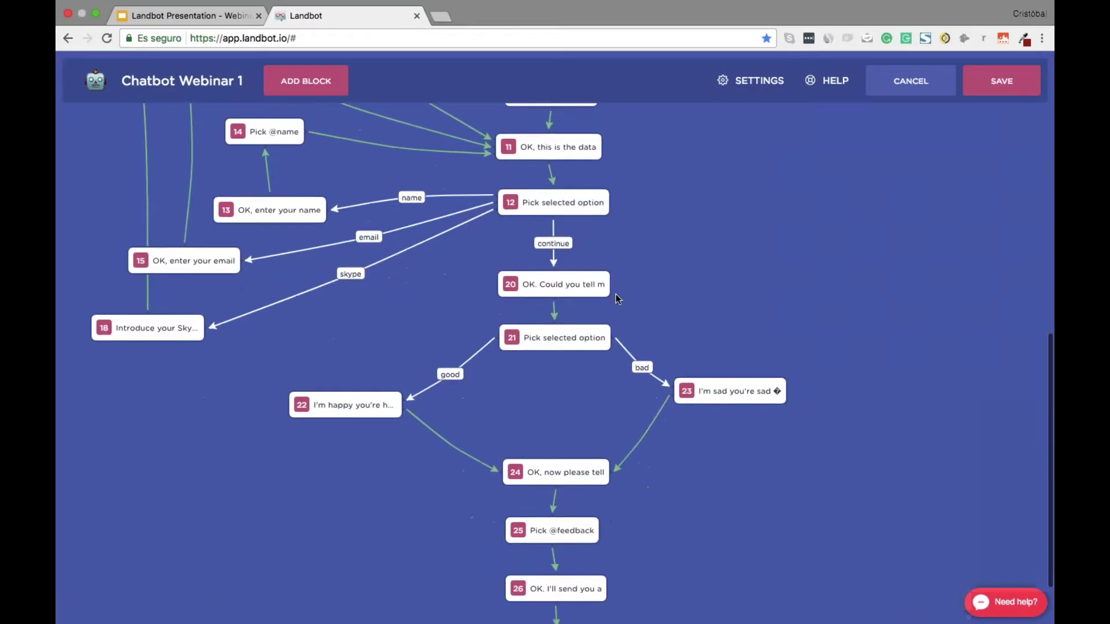
pyautogui.scroll(-1, 616, 295)
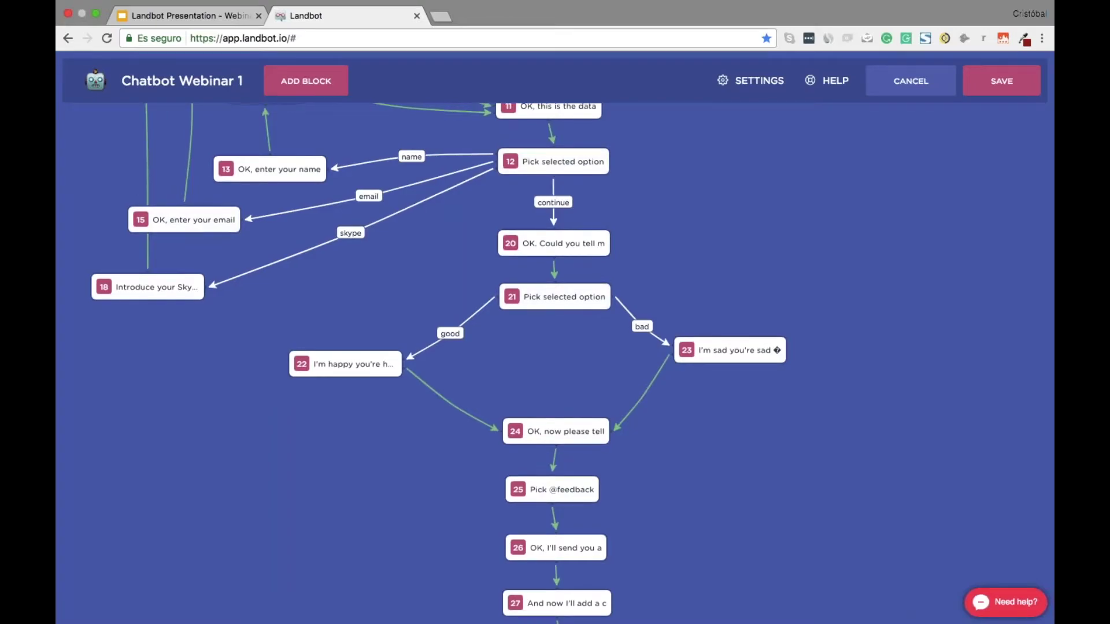
pyautogui.scroll(10, 909, 158)
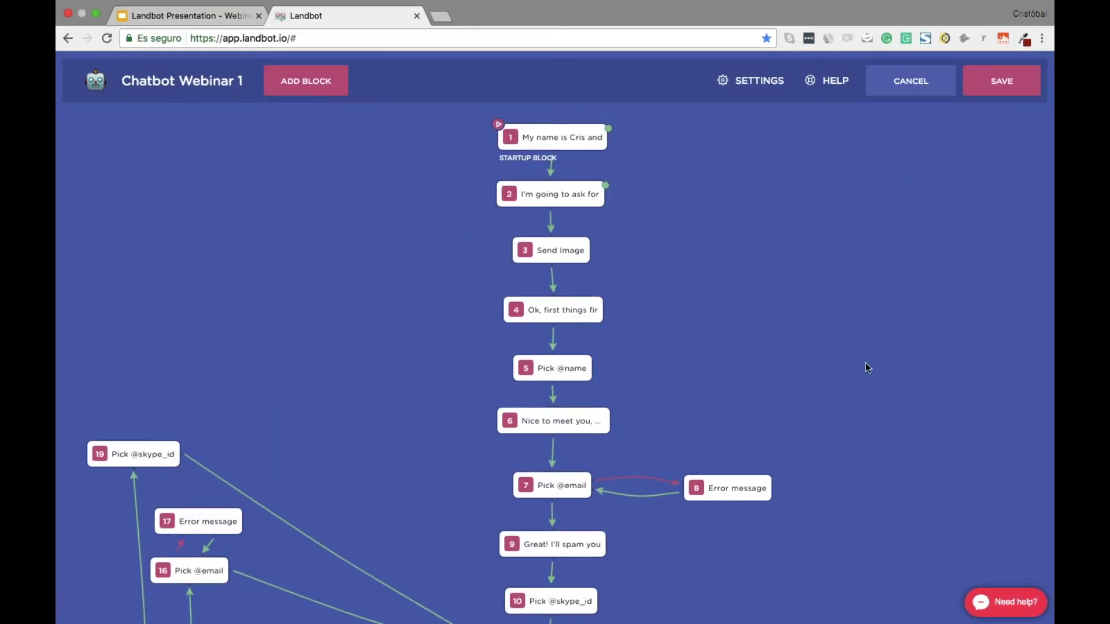
pyautogui.scroll(-4, 867, 368)
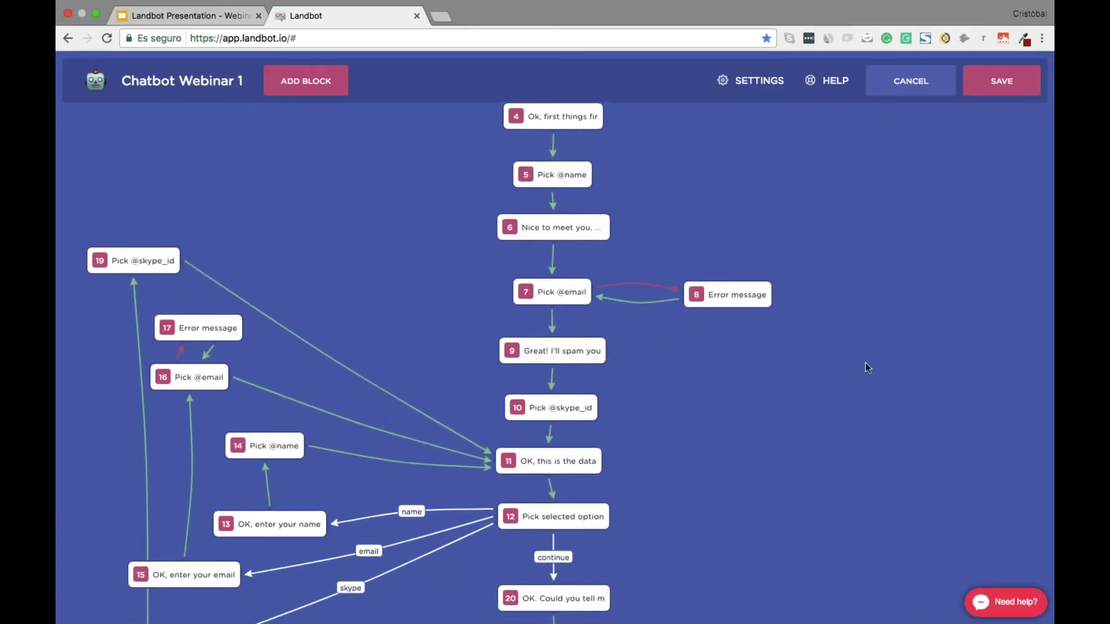
pyautogui.scroll(-1, 865, 366)
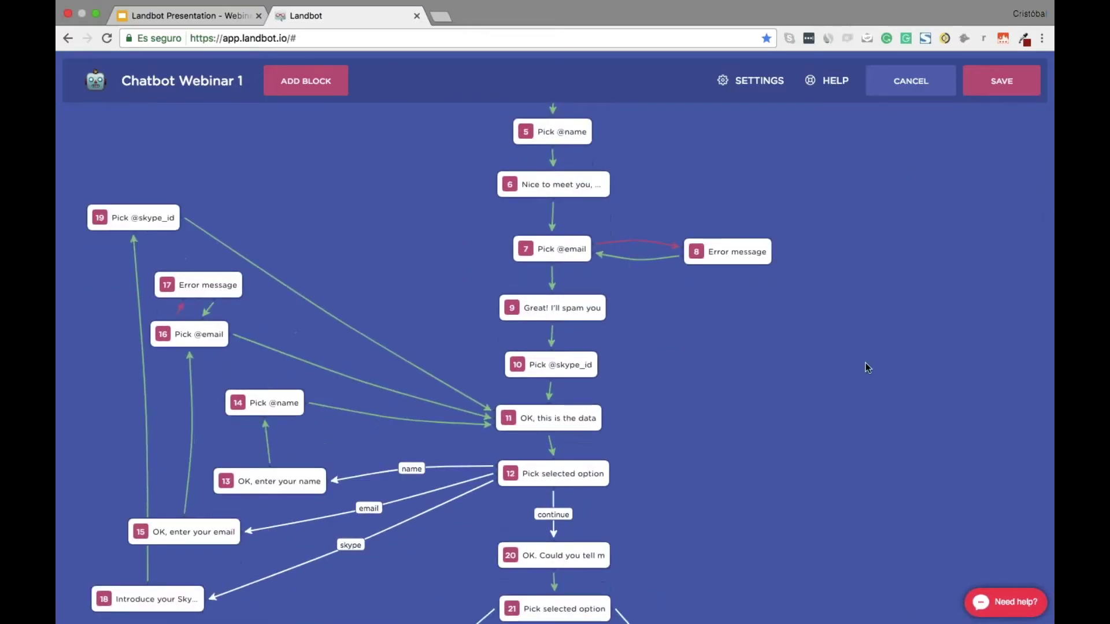
# Save the flow, then rename the chatbot from 'Chatbot Webinar 1' to 'Chatbot Webinar :D'
pyautogui.click(1003, 86)
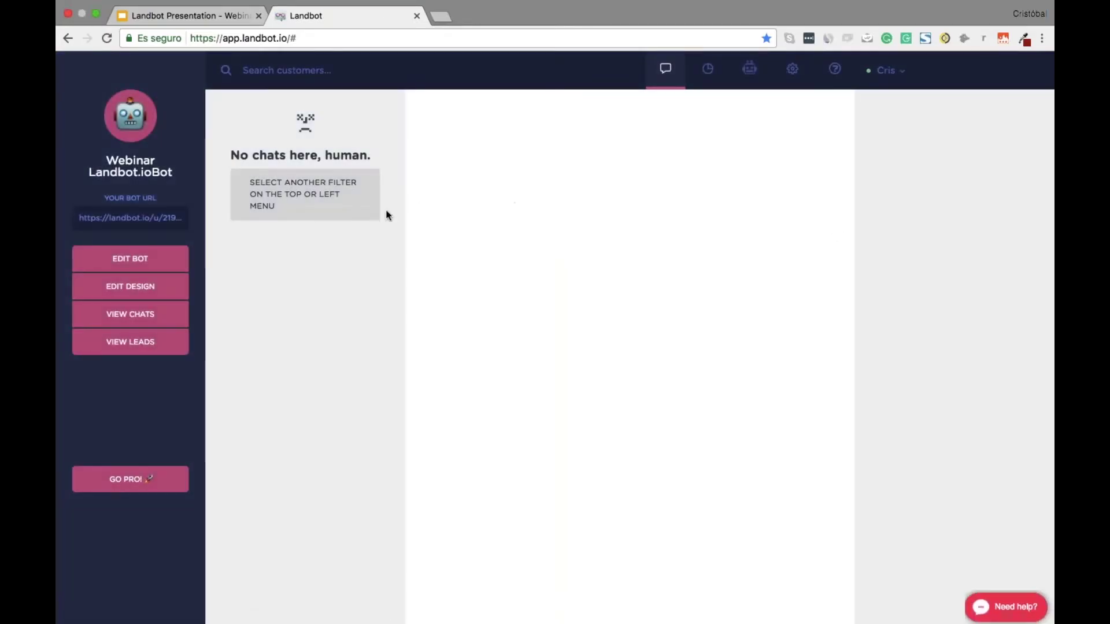
pyautogui.click(748, 69)
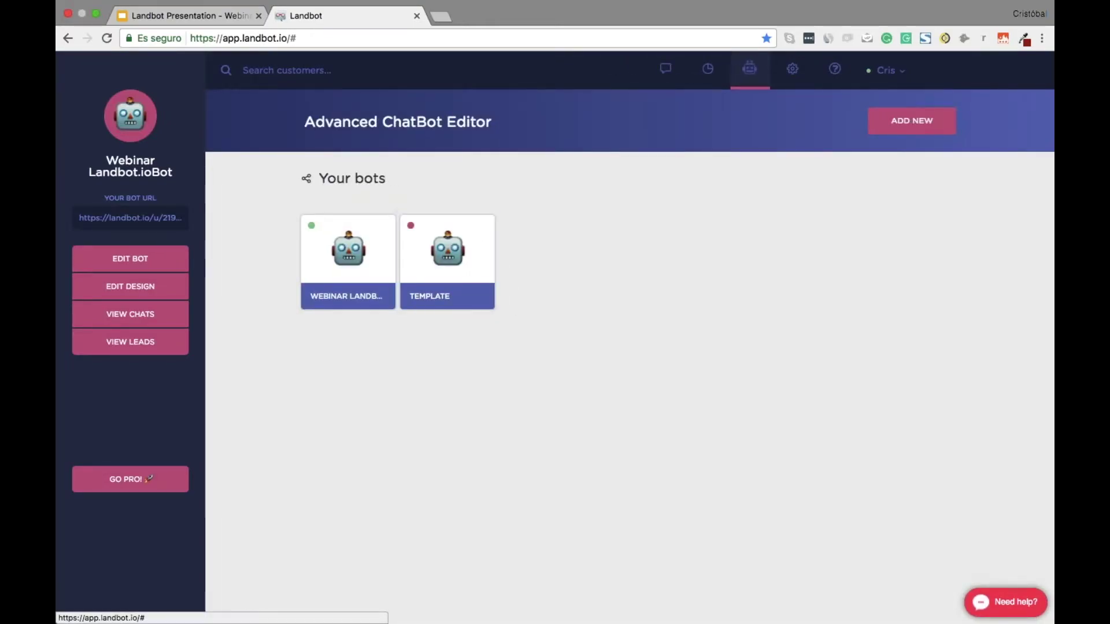
pyautogui.click(871, 125)
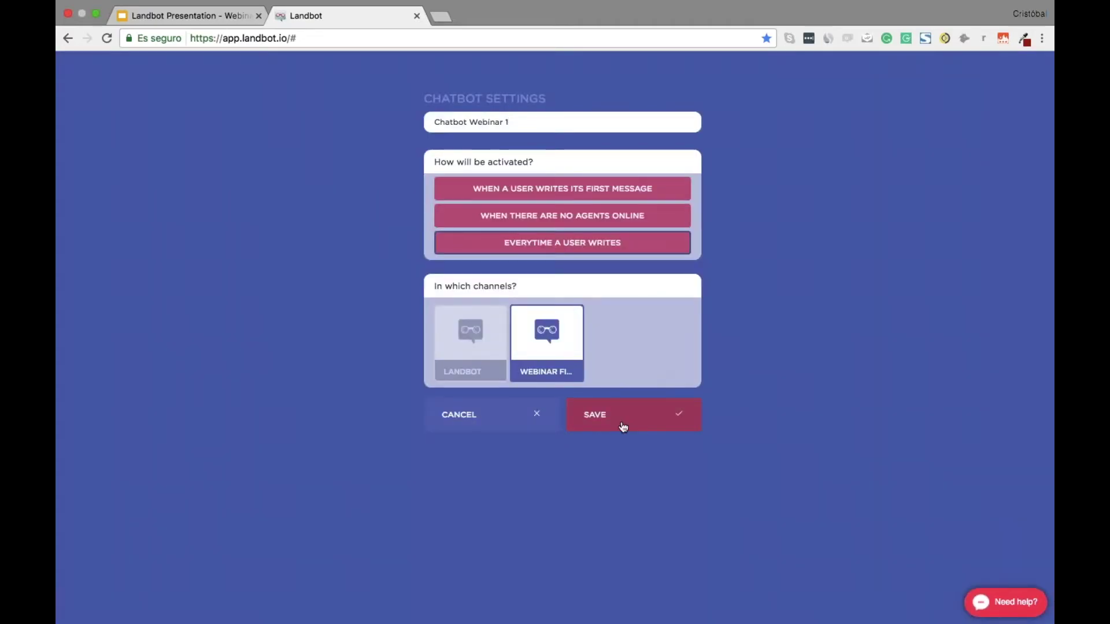
pyautogui.click(546, 129)
pyautogui.press('BackSpace')
pyautogui.write(':D')
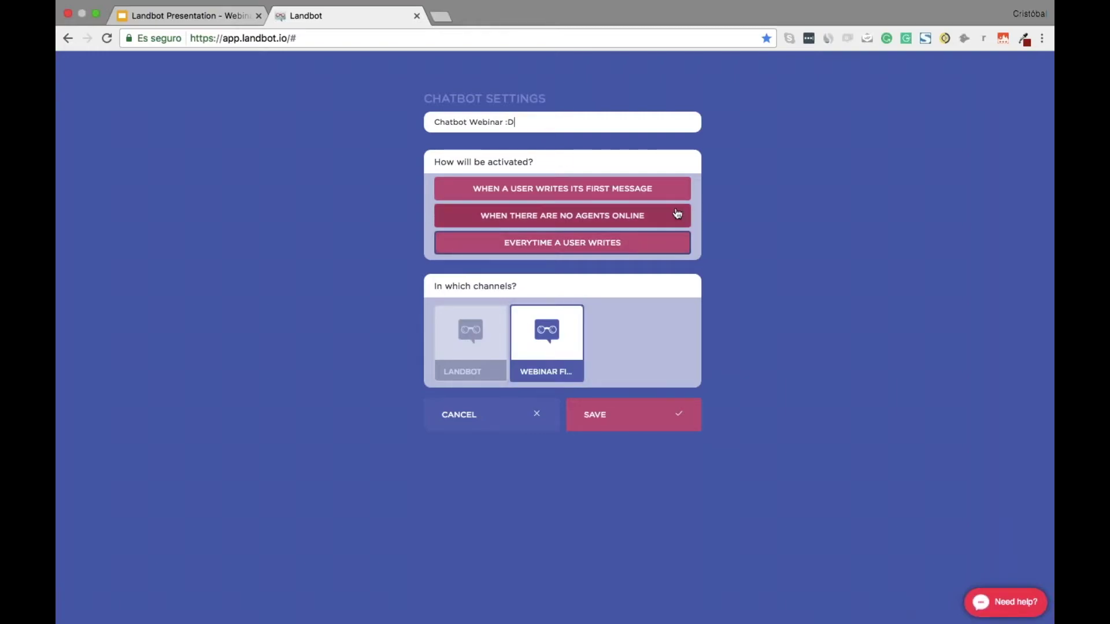
pyautogui.click(643, 429)
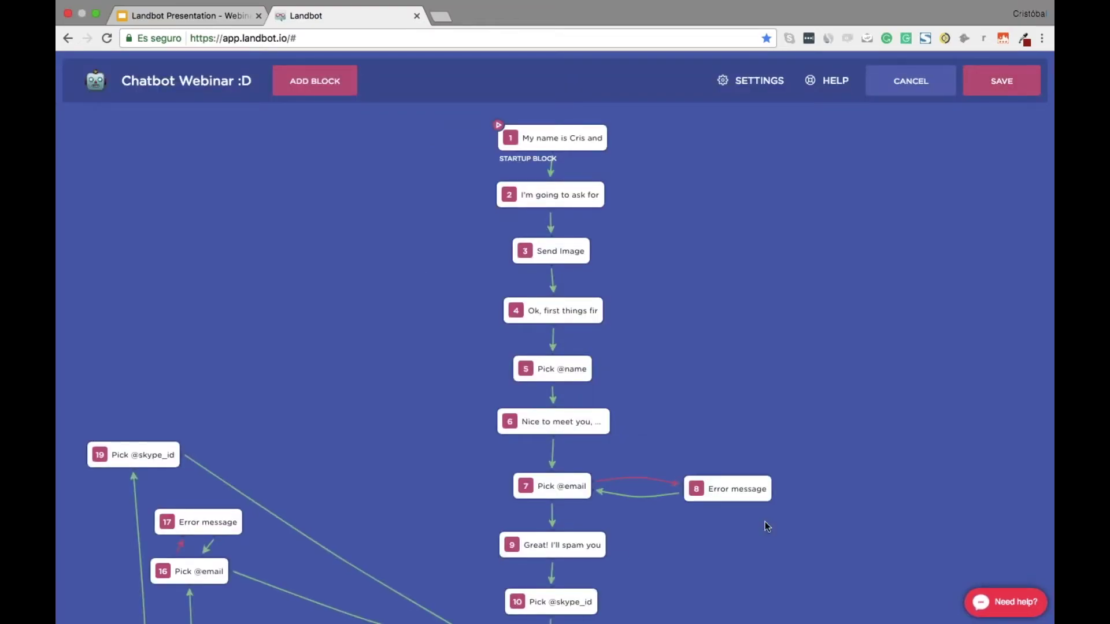
# Enable the LANDBOT channel in the chatbot's settings and save
pyautogui.scroll(-15, 751, 503)
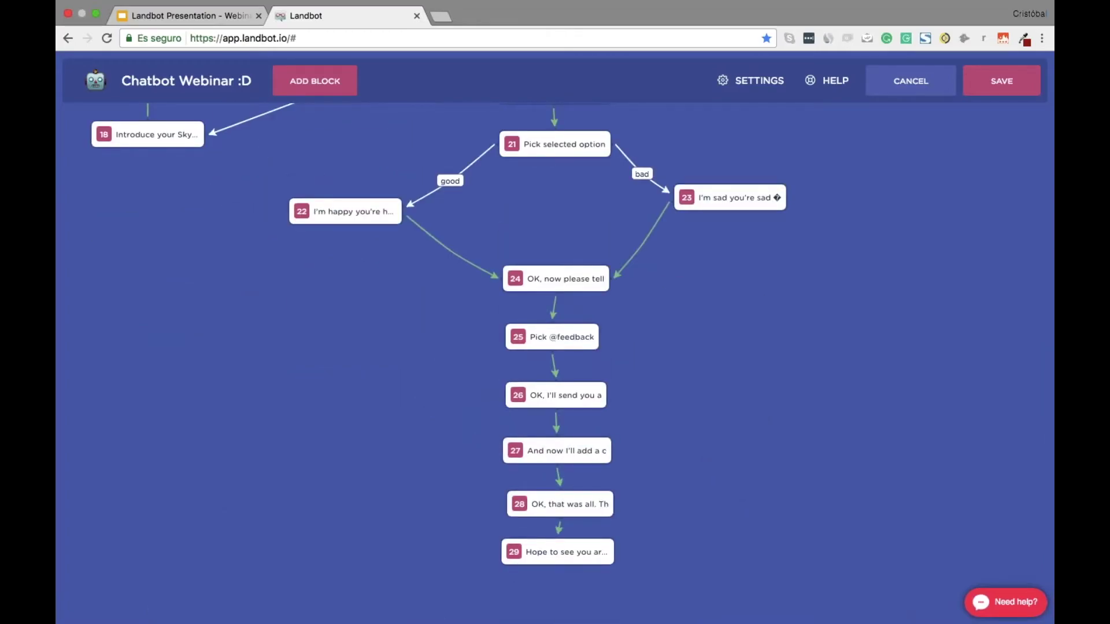
pyautogui.click(751, 80)
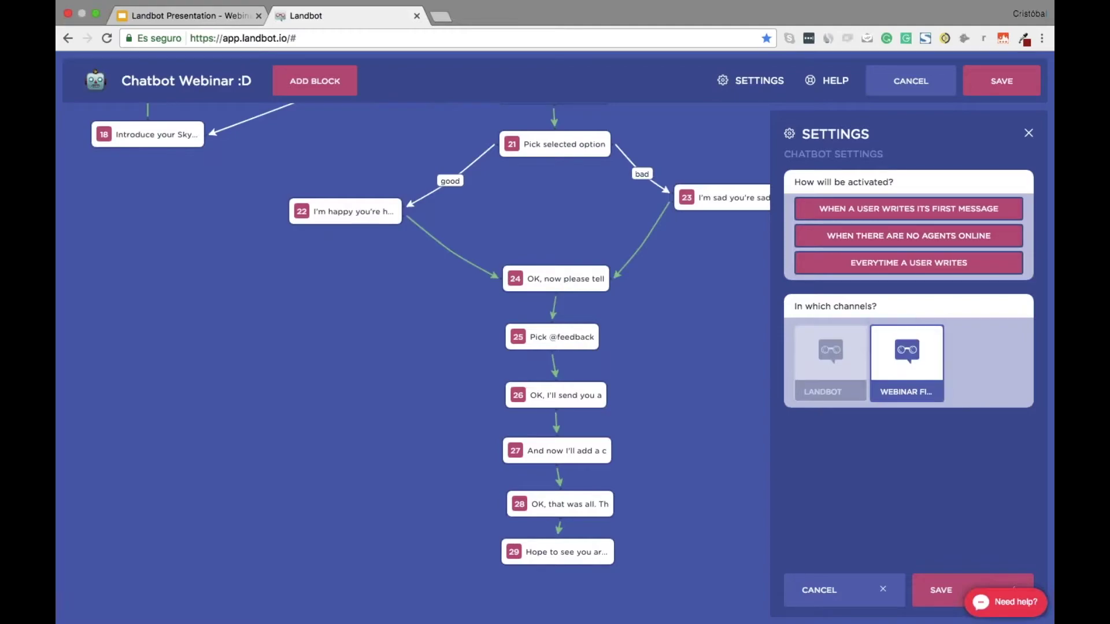
pyautogui.click(830, 361)
pyautogui.click(1014, 588)
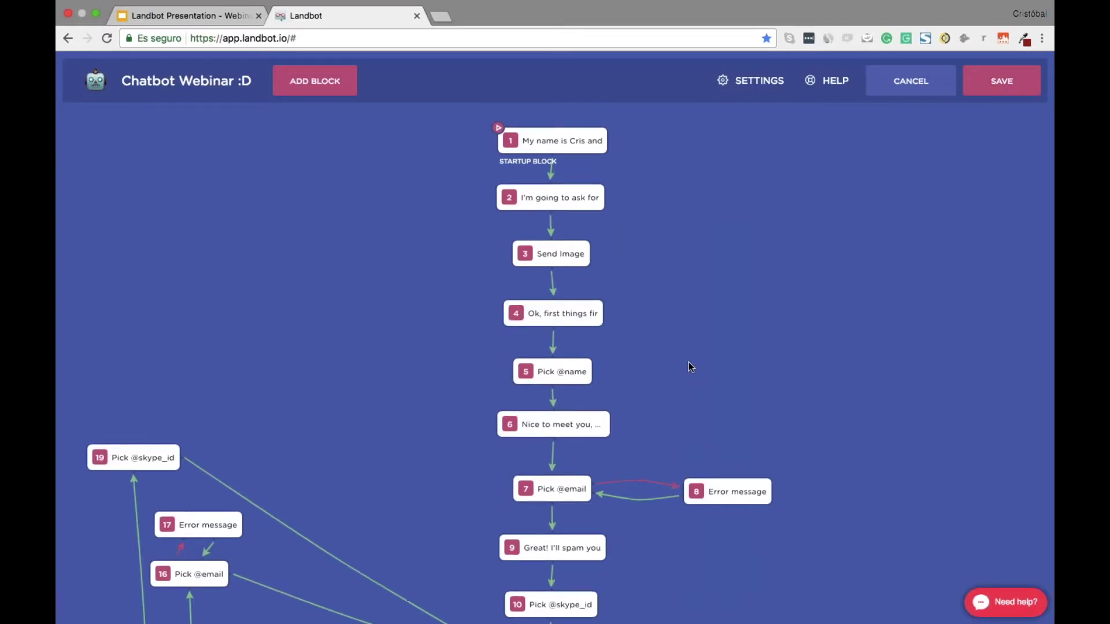
# Check that block 1 is still the startup block, then save it again
pyautogui.scroll(-12, 688, 369)
pyautogui.scroll(12, 688, 381)
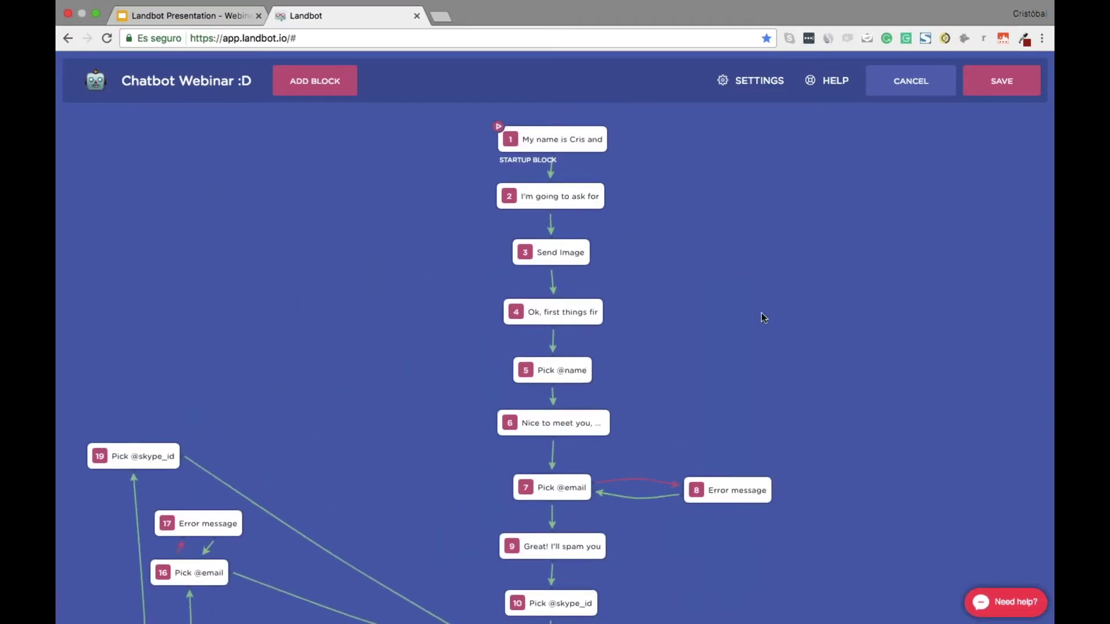
pyautogui.scroll(-2, 763, 317)
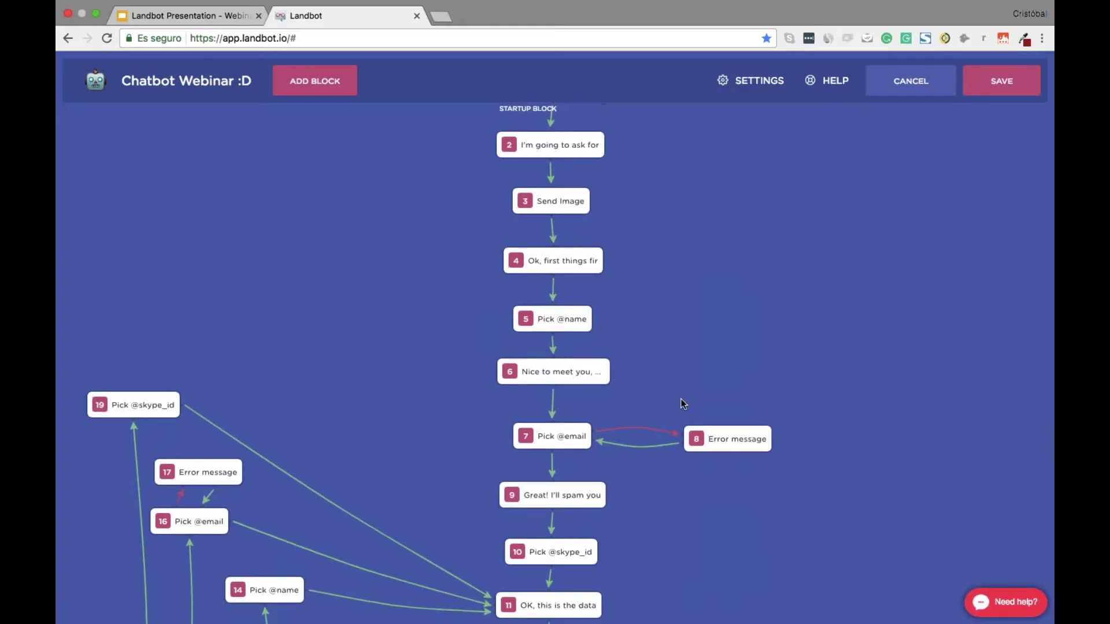
pyautogui.scroll(-10, 682, 404)
pyautogui.scroll(12, 682, 405)
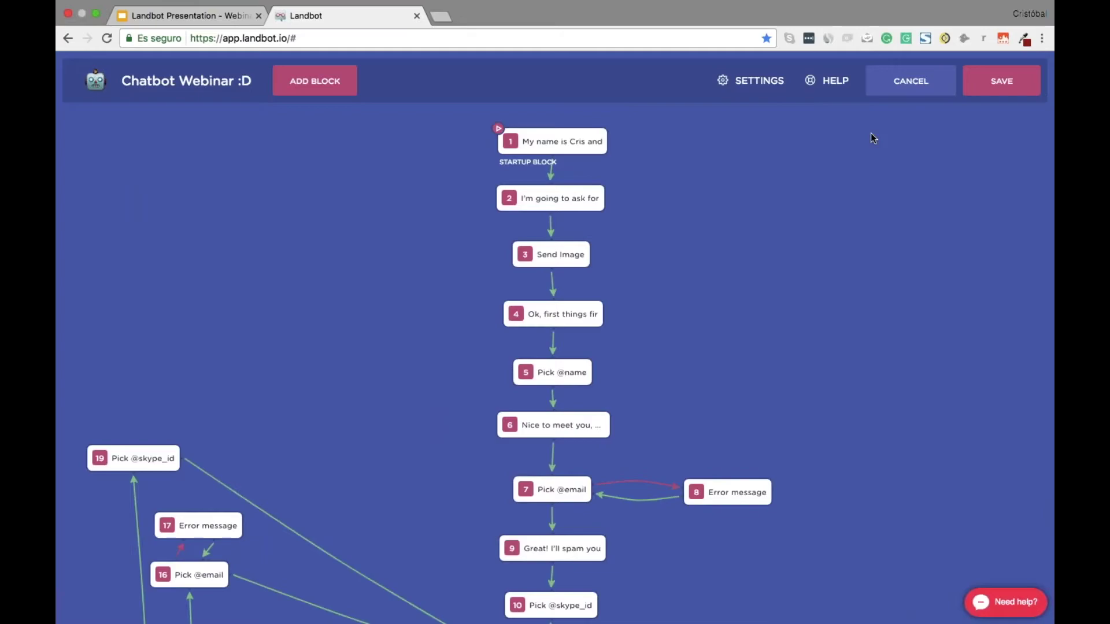
pyautogui.click(555, 141)
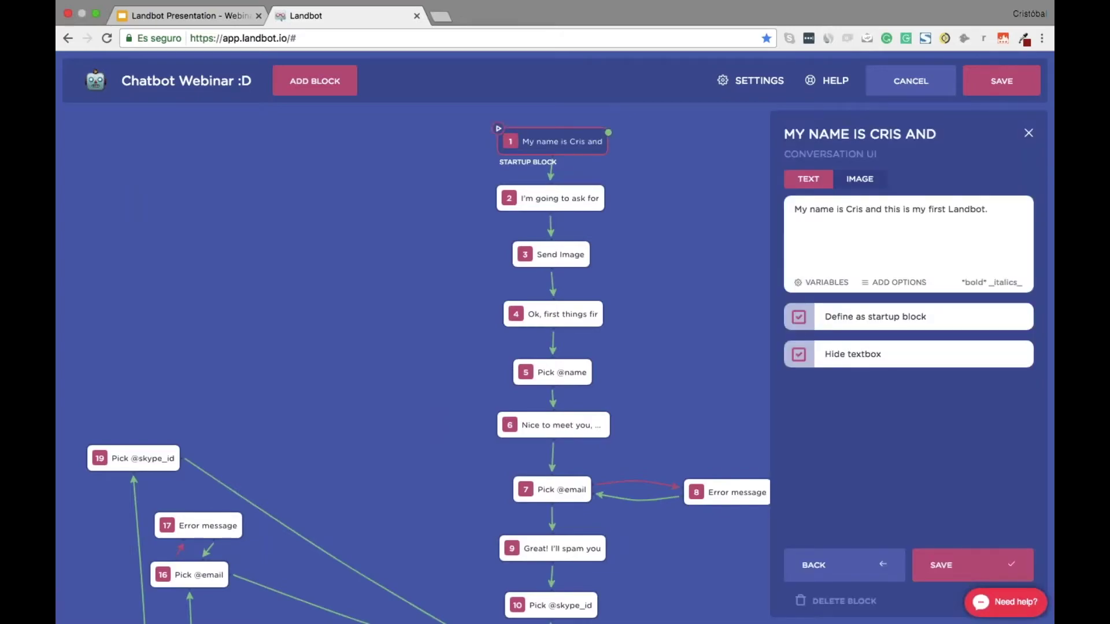
pyautogui.click(972, 565)
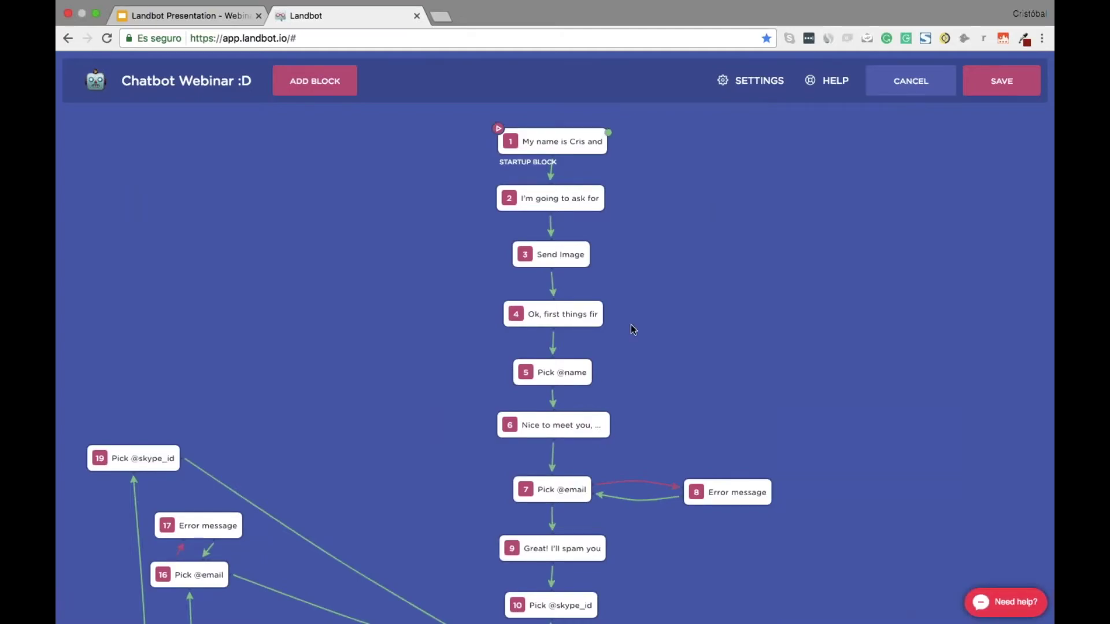
pyautogui.scroll(-8, 633, 328)
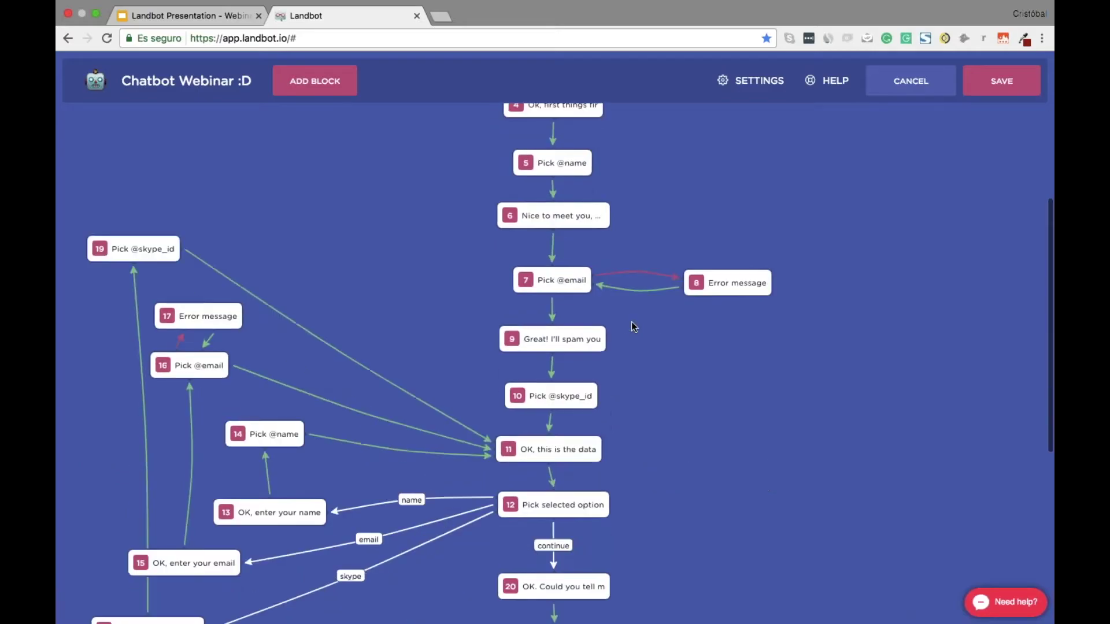
pyautogui.press('super+shift+n')
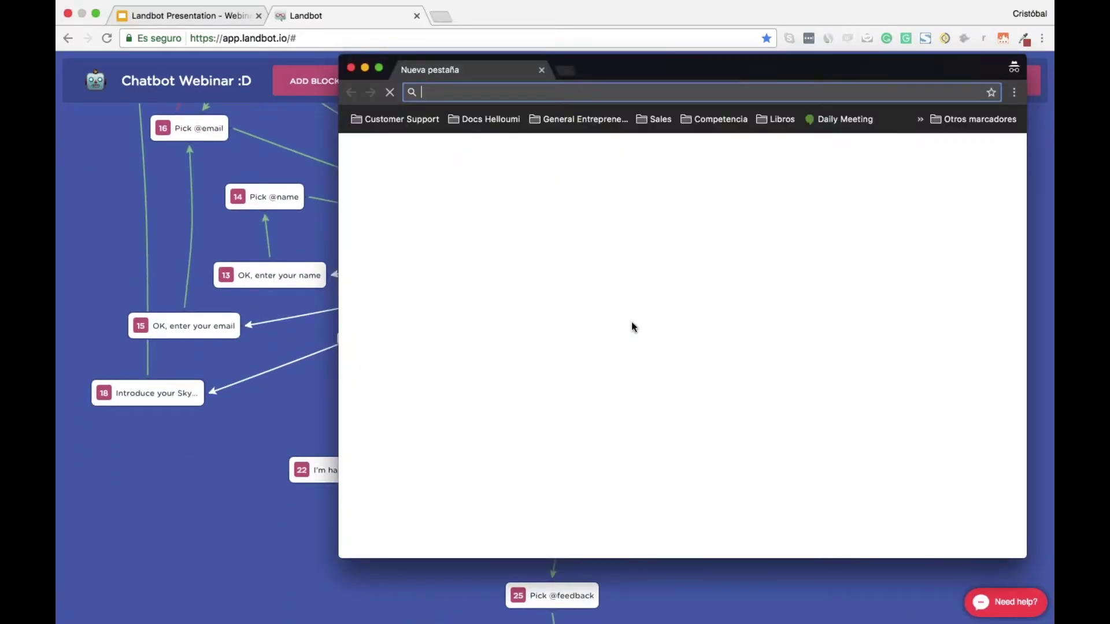
pyautogui.write('https://app.landbot.io/signin')
pyautogui.press('Return')
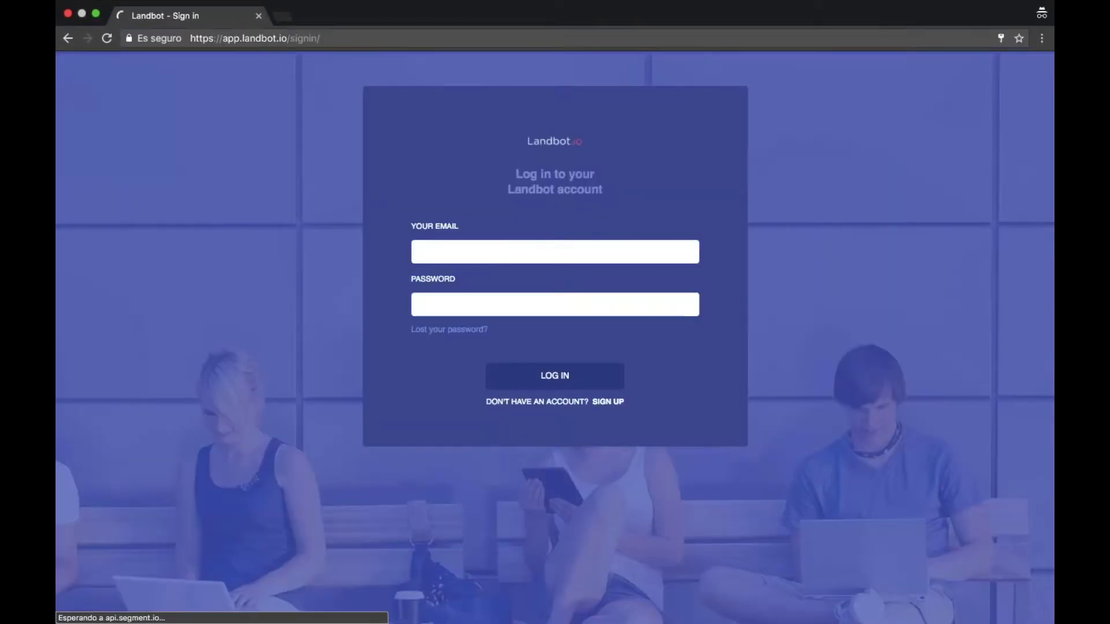
pyautogui.click(468, 250)
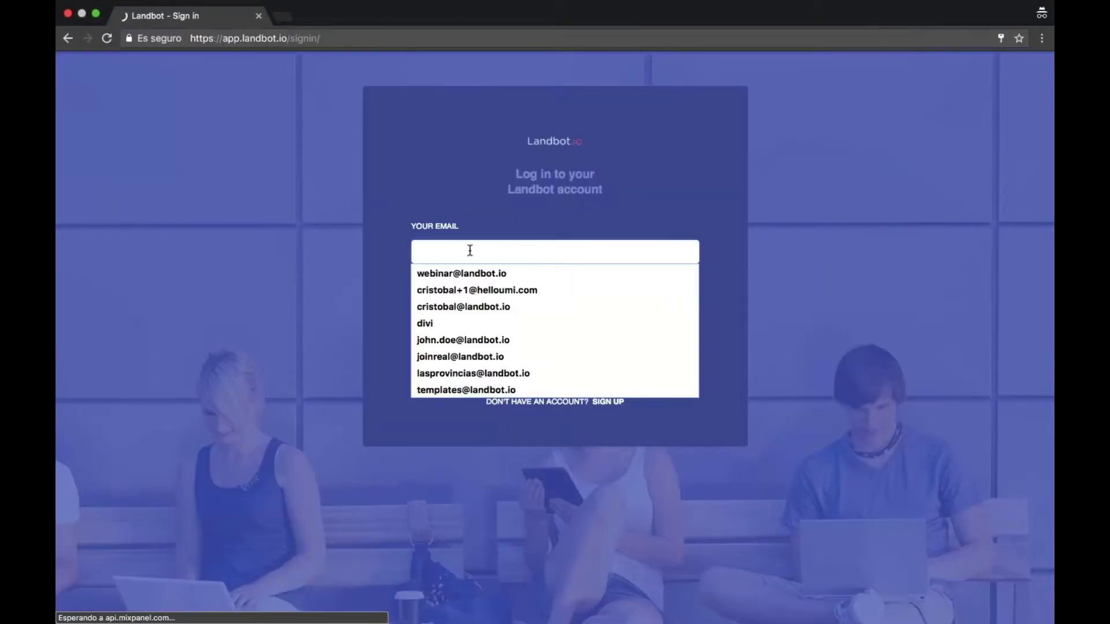
pyautogui.write('webinar')
pyautogui.press('Down')
pyautogui.press('Return')
pyautogui.press('Return')
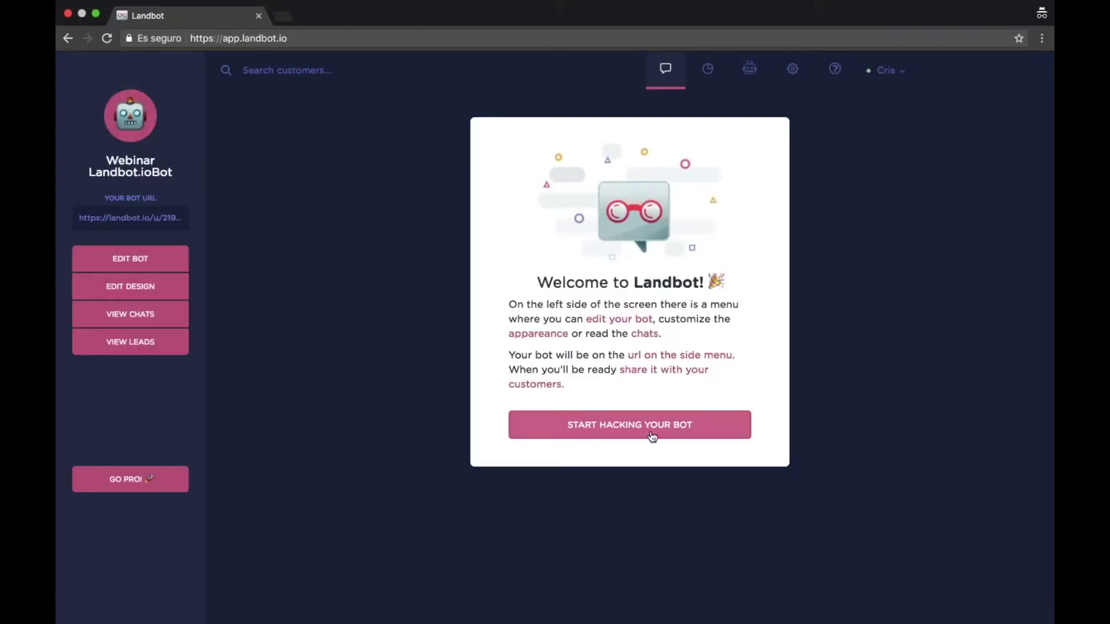
pyautogui.click(652, 437)
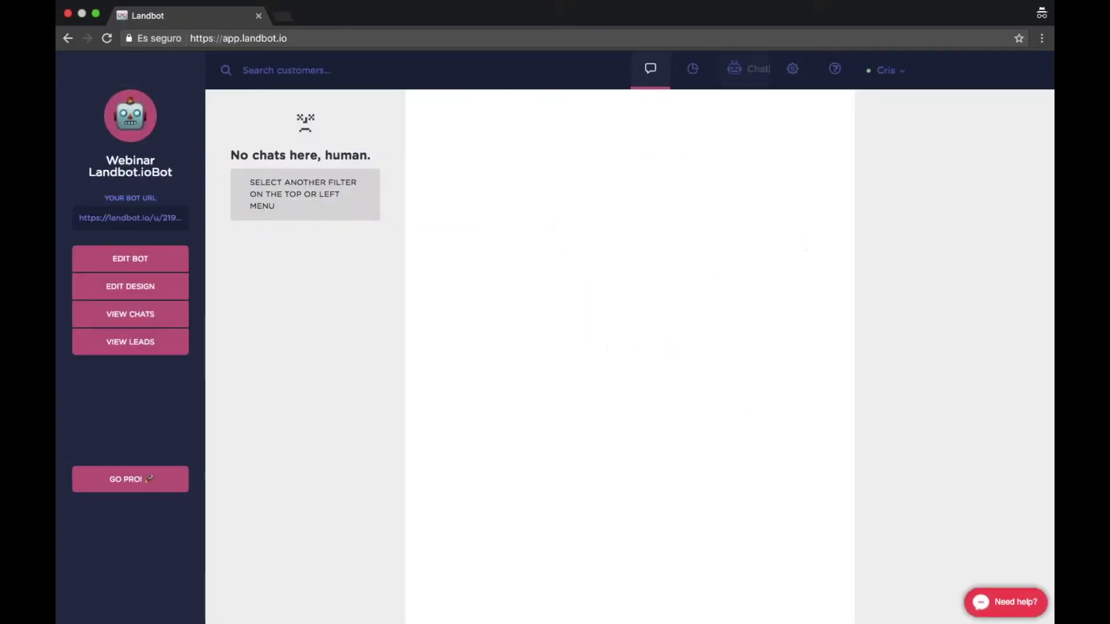
pyautogui.click(718, 69)
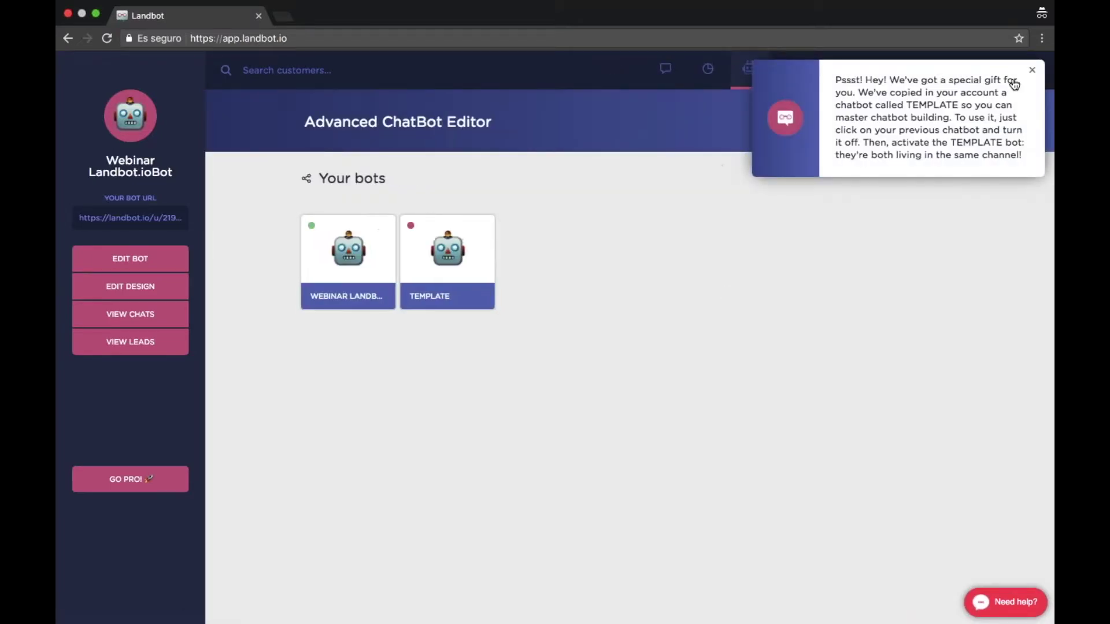
pyautogui.click(1022, 85)
pyautogui.click(874, 123)
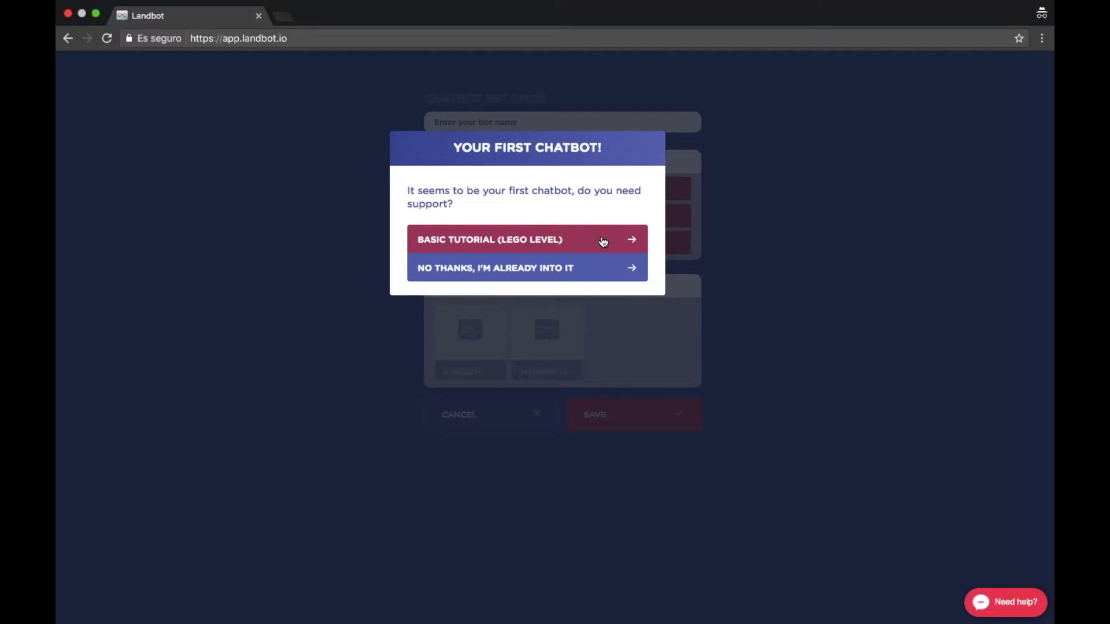
pyautogui.click(574, 268)
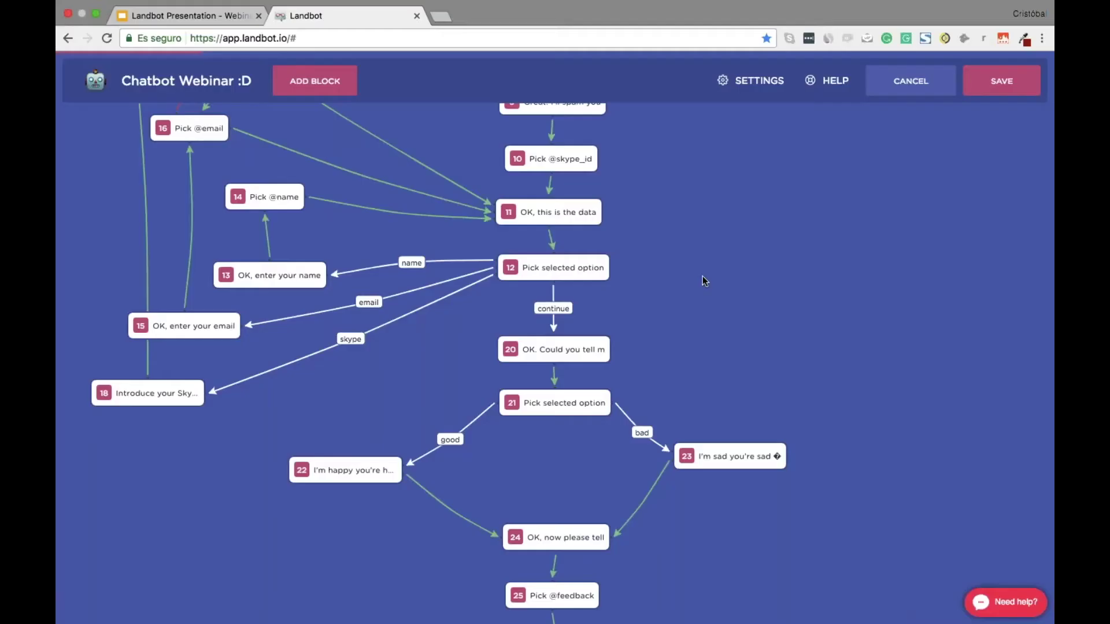
# Save the flow changes, correct the account e-mail, and log back into Landbot
pyautogui.click(1001, 81)
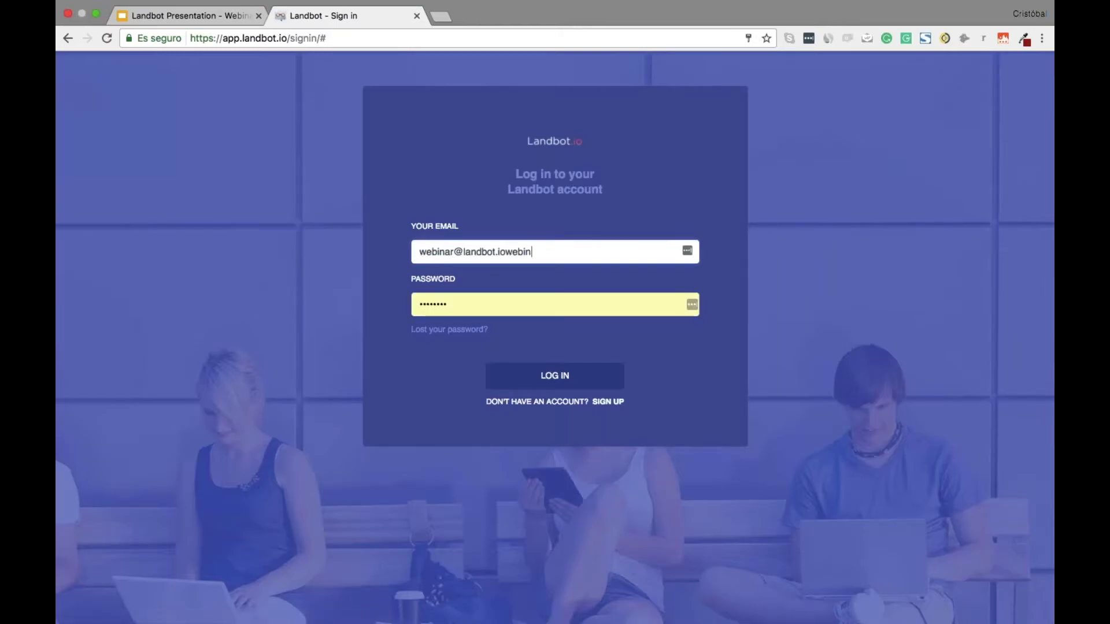
pyautogui.press('BackSpace')
pyautogui.press('BackSpace')
pyautogui.press('BackSpace')
pyautogui.press('BackSpace')
pyautogui.press('BackSpace')
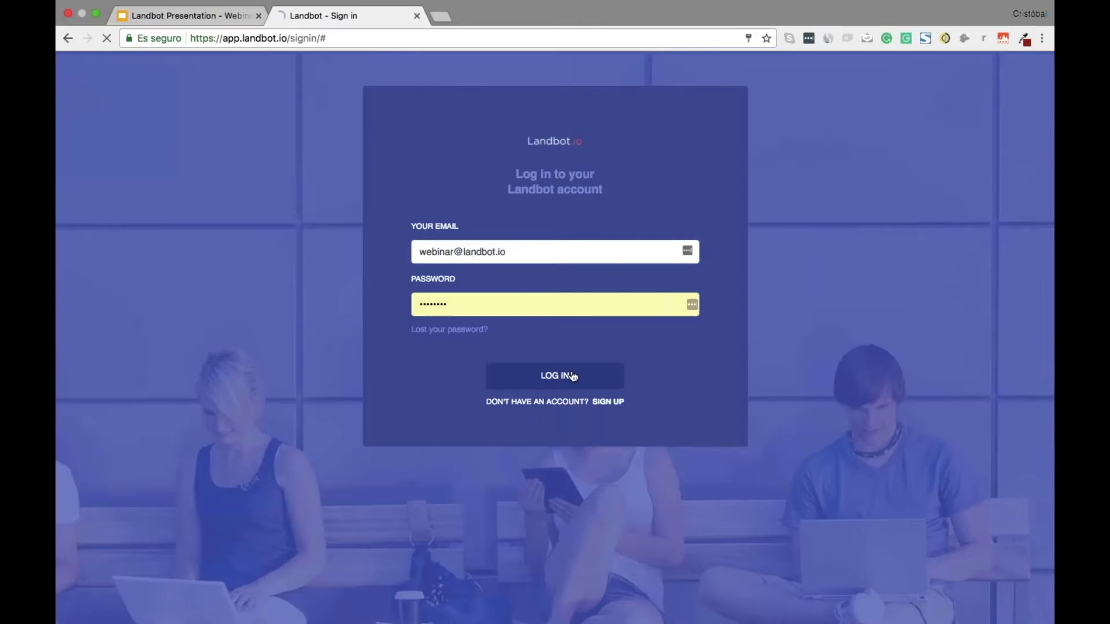
pyautogui.click(568, 376)
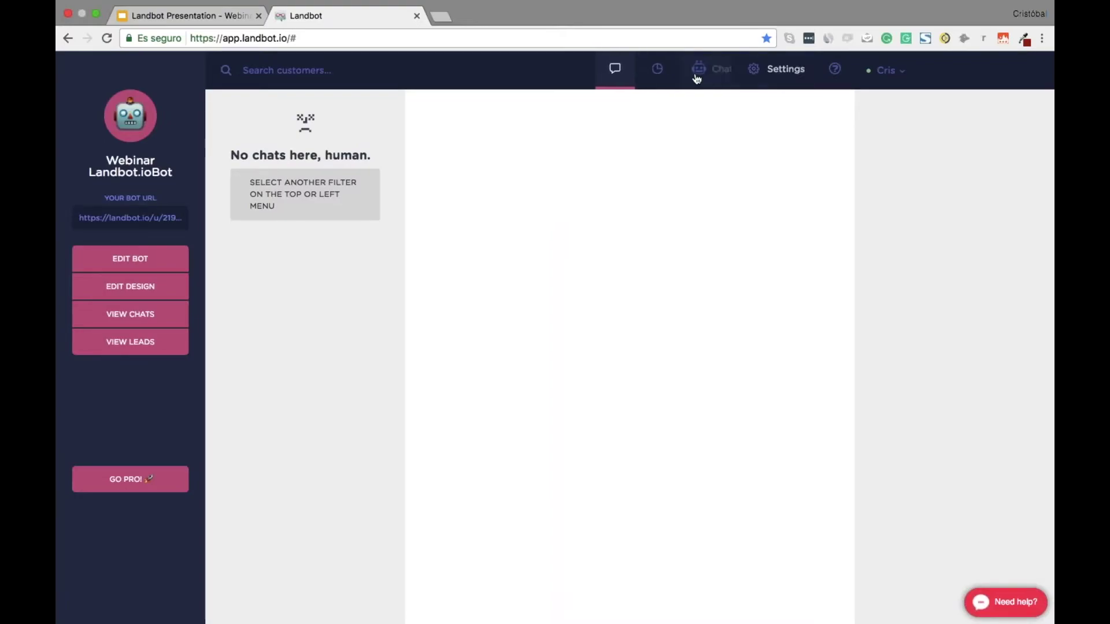
# Restore the Chatbot Webinar :D backup as a new chatbot, then open an incognito window
pyautogui.click(696, 77)
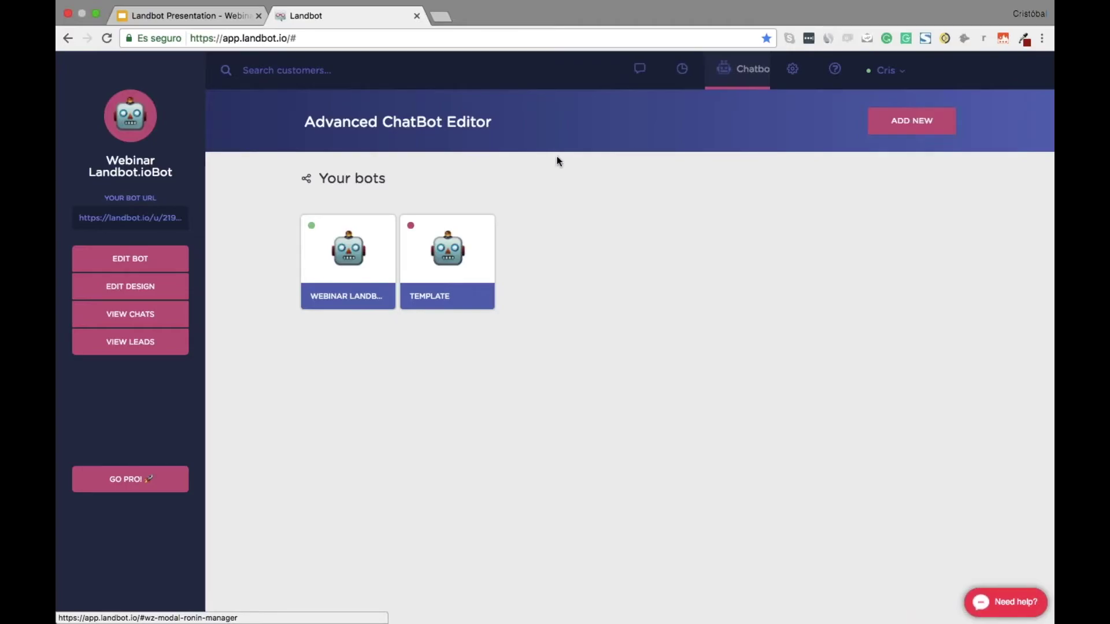
pyautogui.click(911, 120)
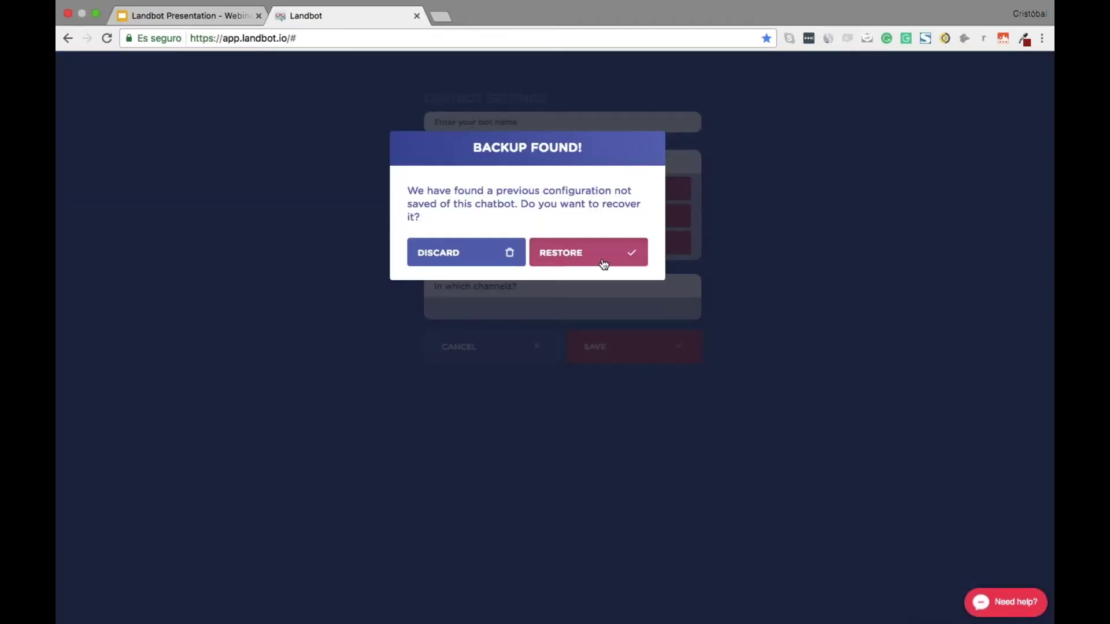
pyautogui.click(603, 264)
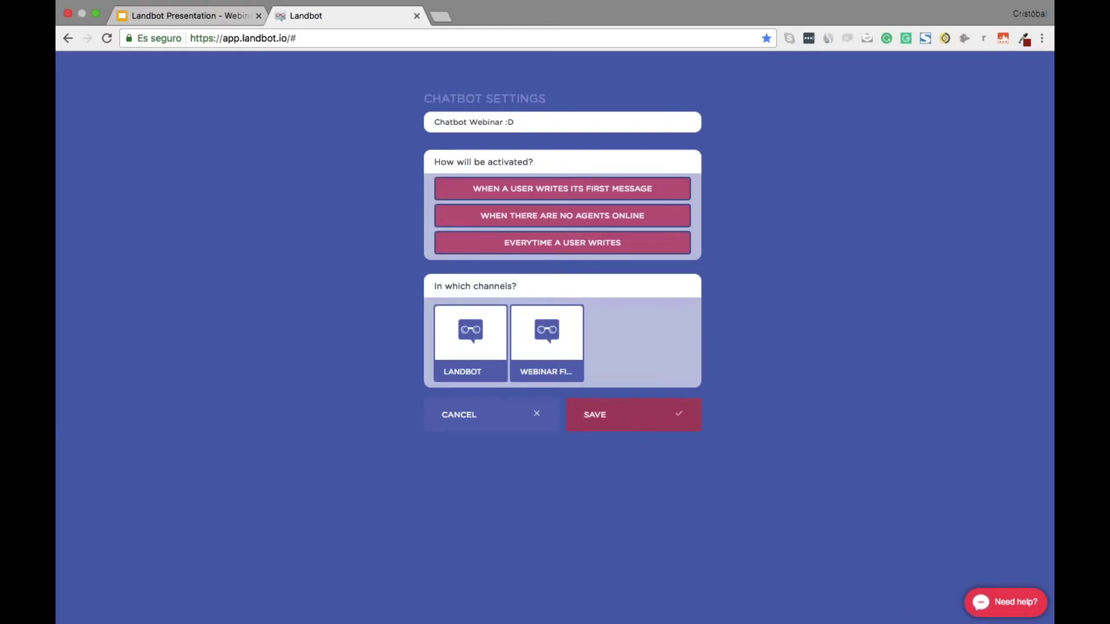
pyautogui.click(607, 422)
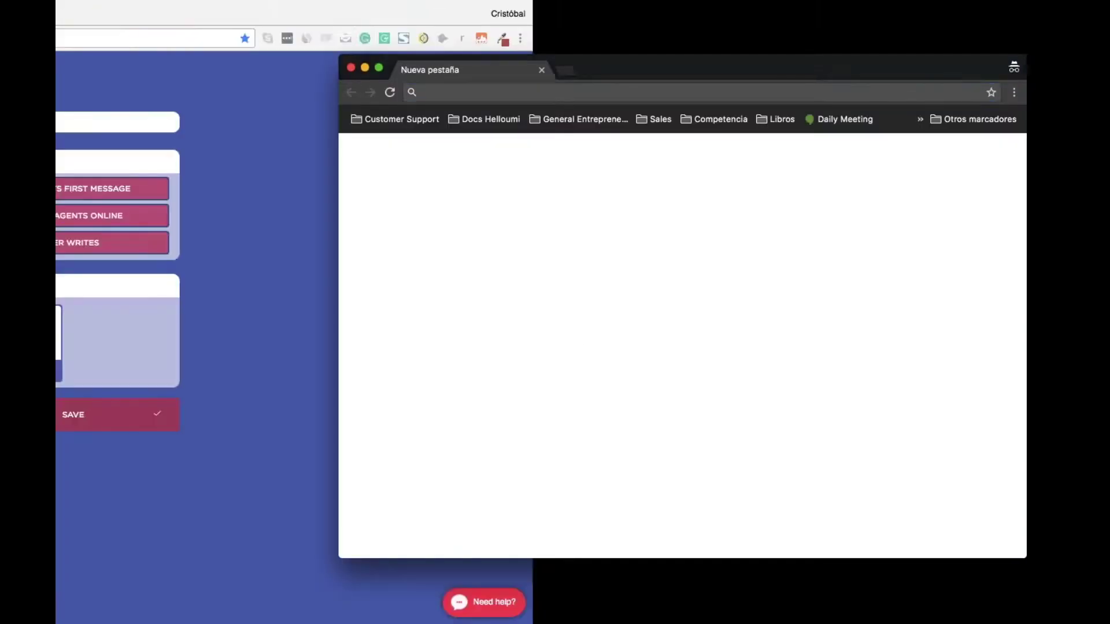
# Close the incognito window and load app.landbot.io in Safari instead
pyautogui.press('super+w')
pyautogui.press('super+space')
pyautogui.write('safari')
pyautogui.press('Escape')
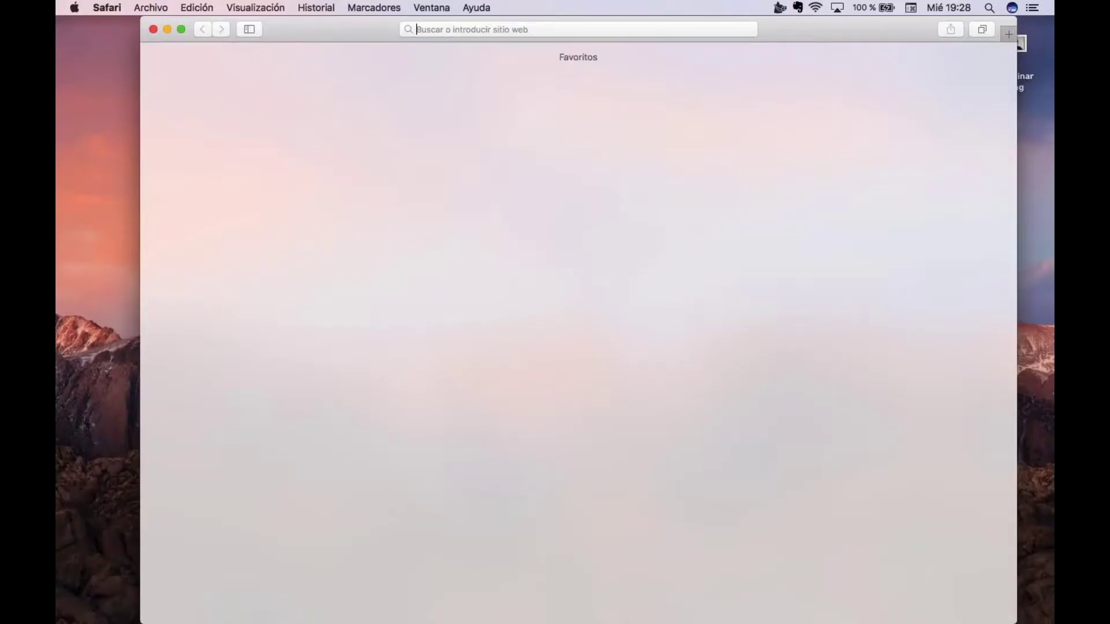
pyautogui.write('app.landbot.io')
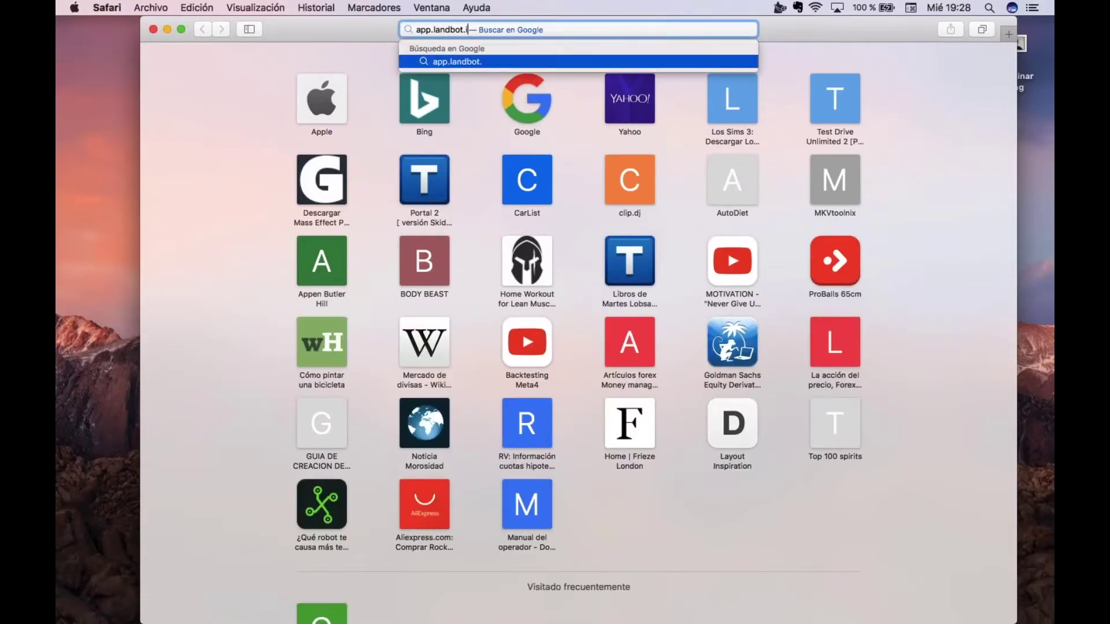
pyautogui.press('Return')
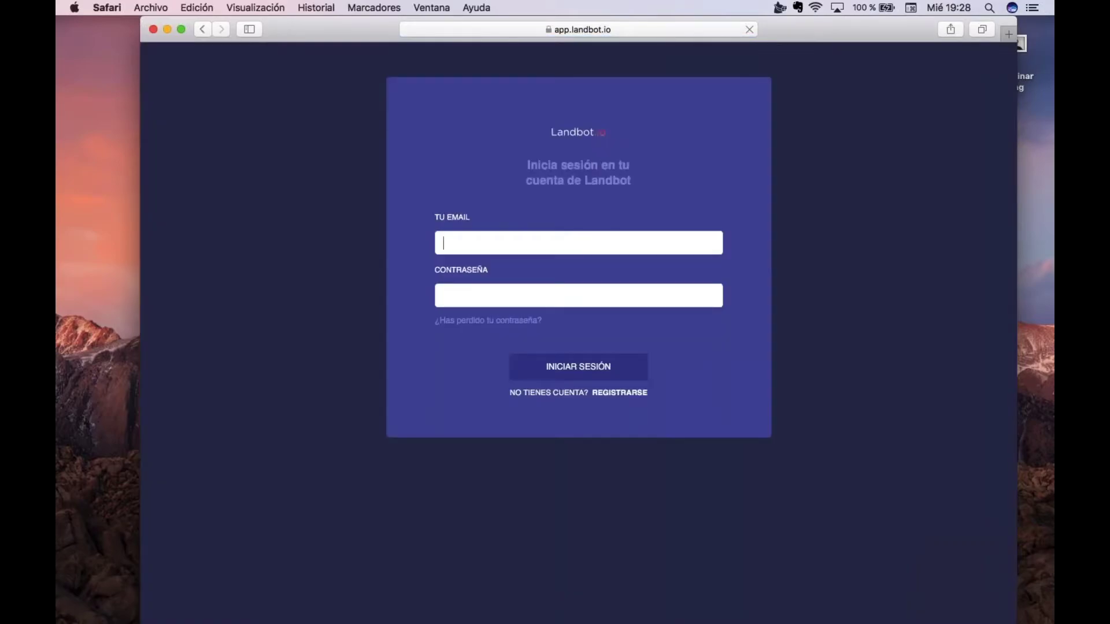
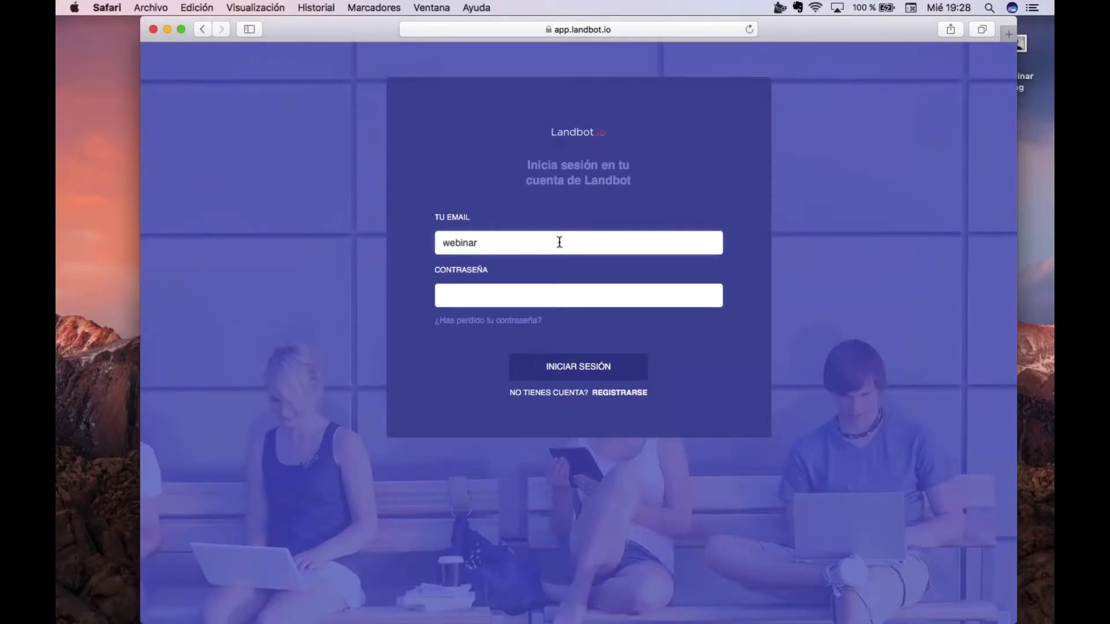
# Log in with the account e-mail and password, save the password, and enter the dashboard
pyautogui.press('Tab')
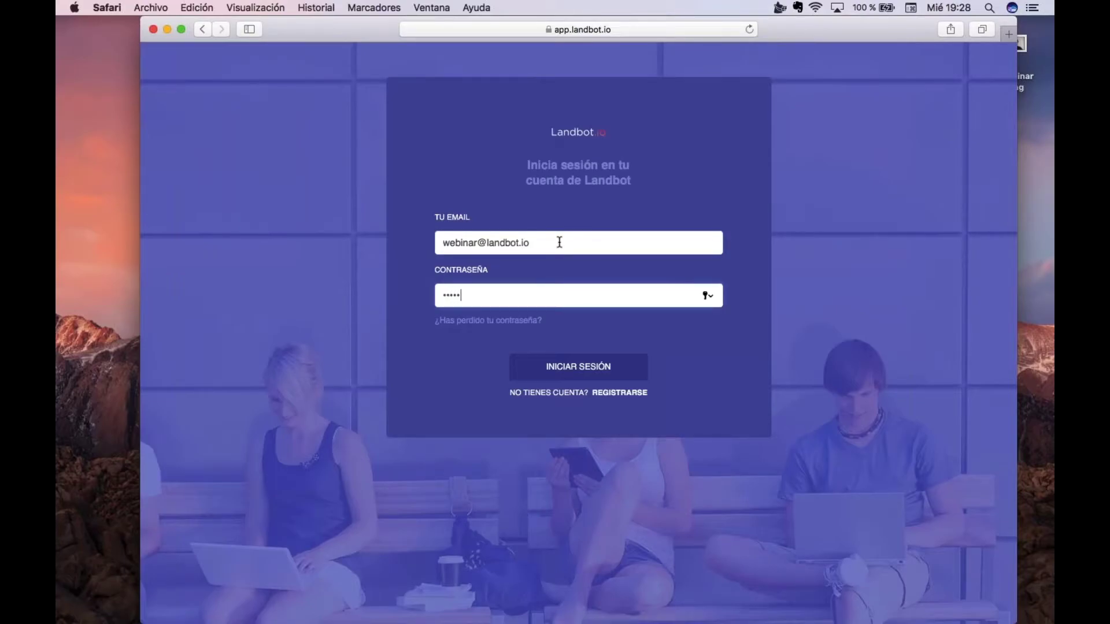
pyautogui.write('•')
pyautogui.press('Return')
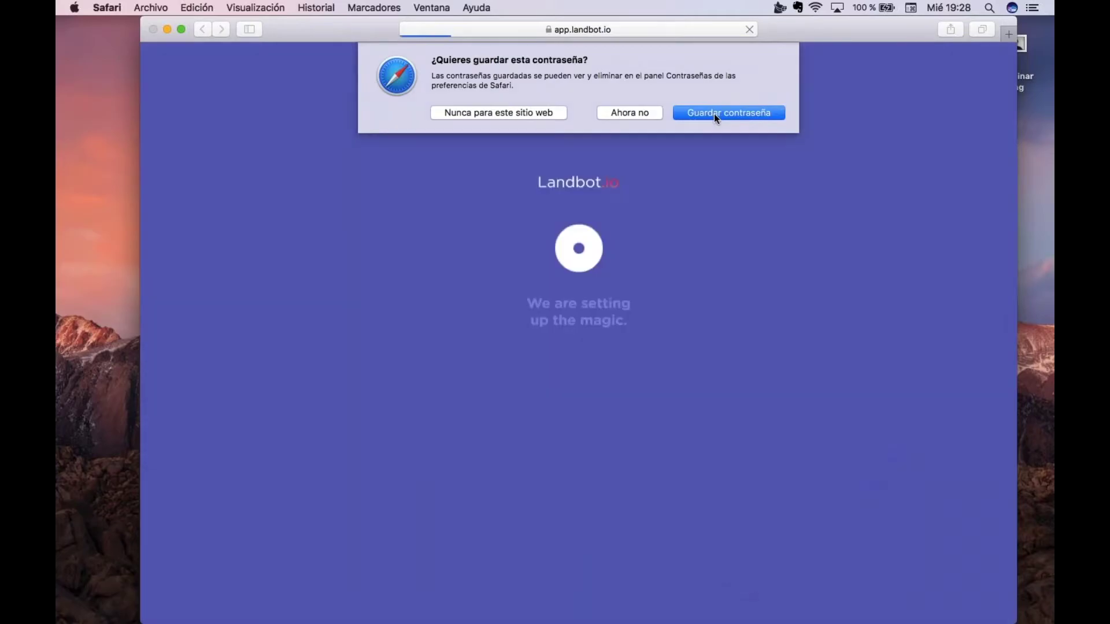
pyautogui.click(714, 114)
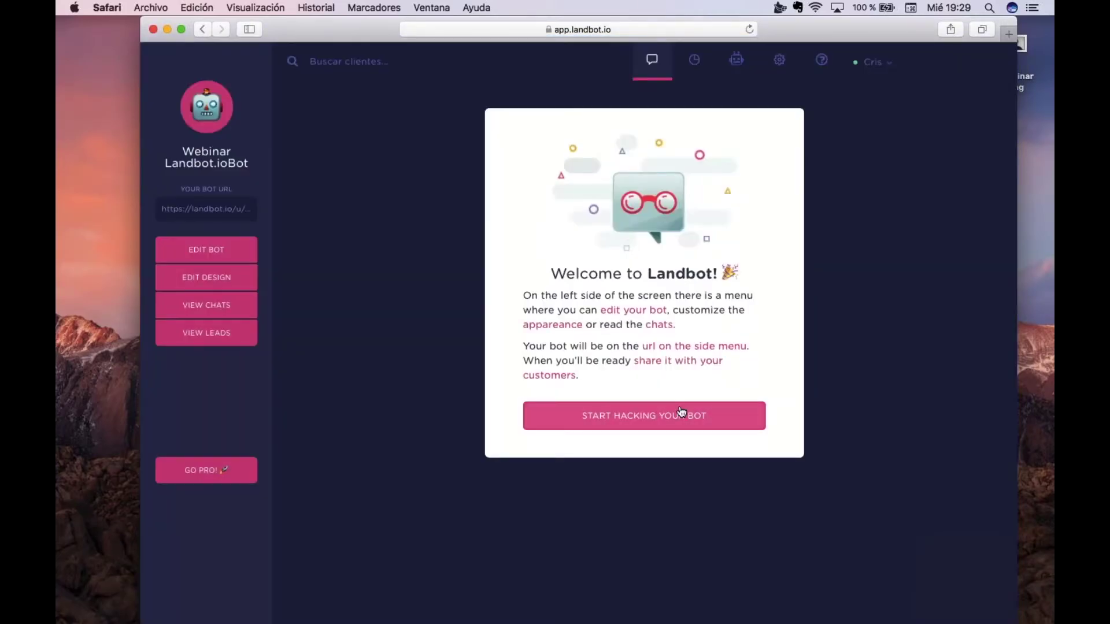
pyautogui.click(682, 414)
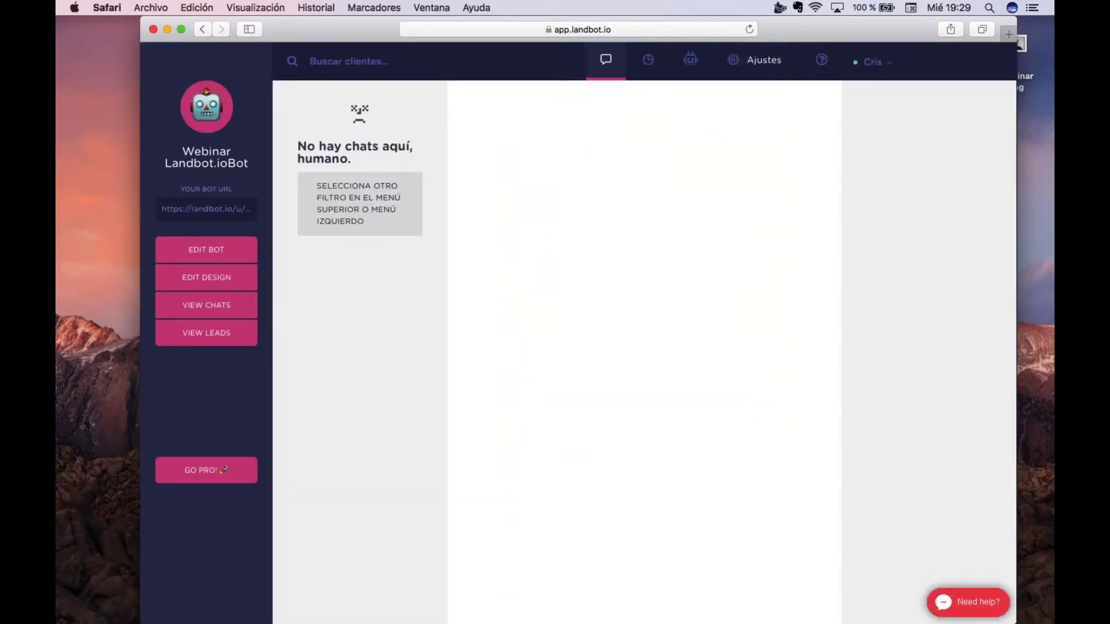
# Start a new chatbot from Ajustes > Chatbots with AÑADIR NUEVO, then quit Safari
pyautogui.click(733, 68)
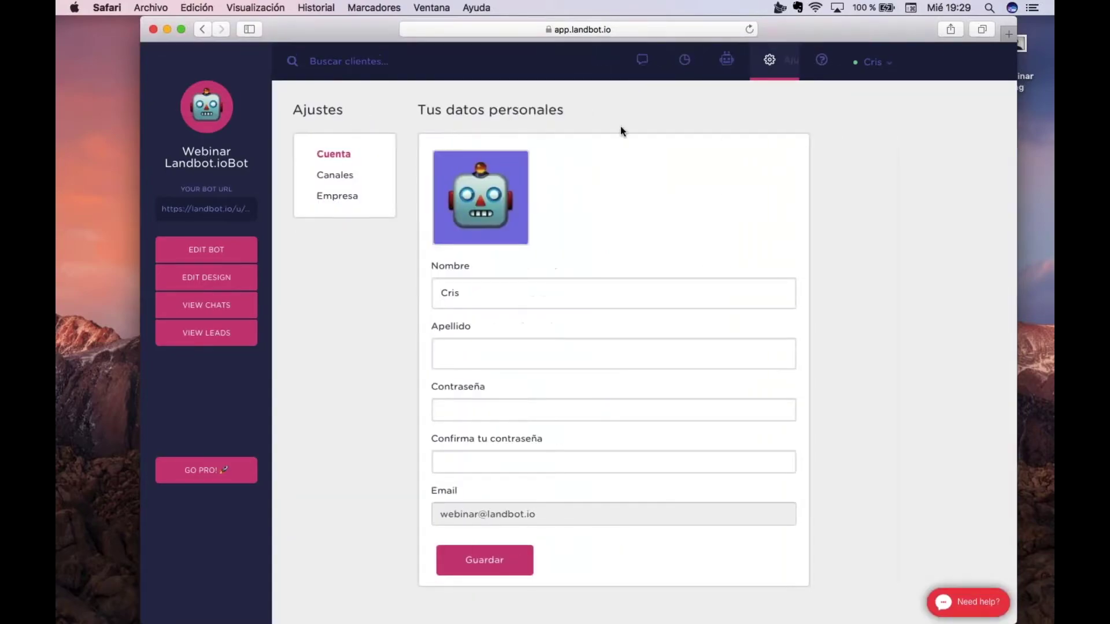
pyautogui.click(720, 59)
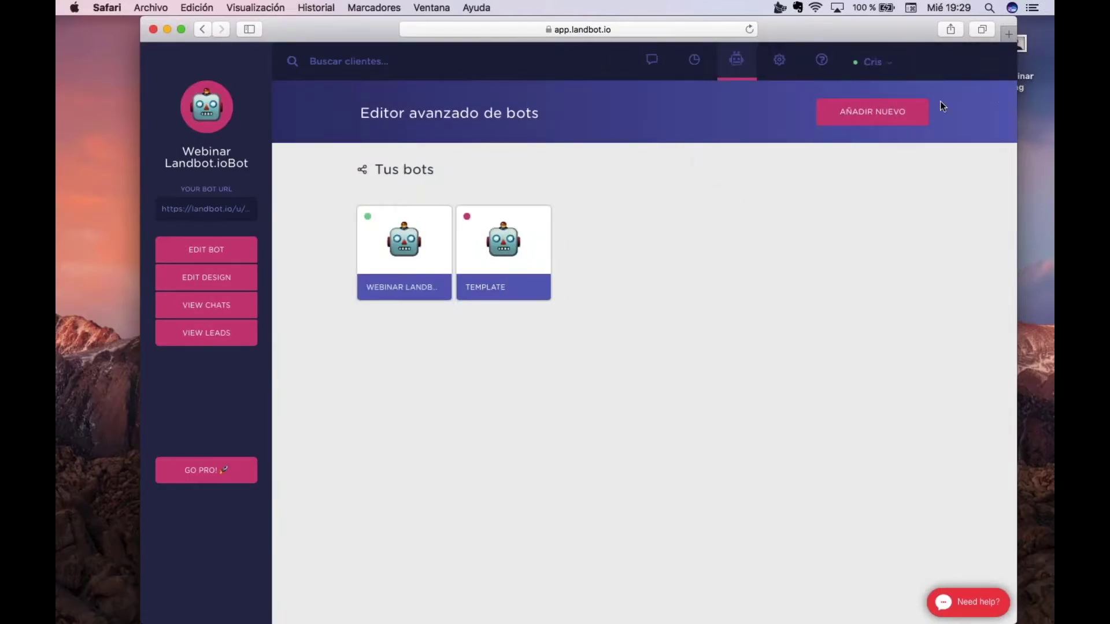
pyautogui.click(875, 128)
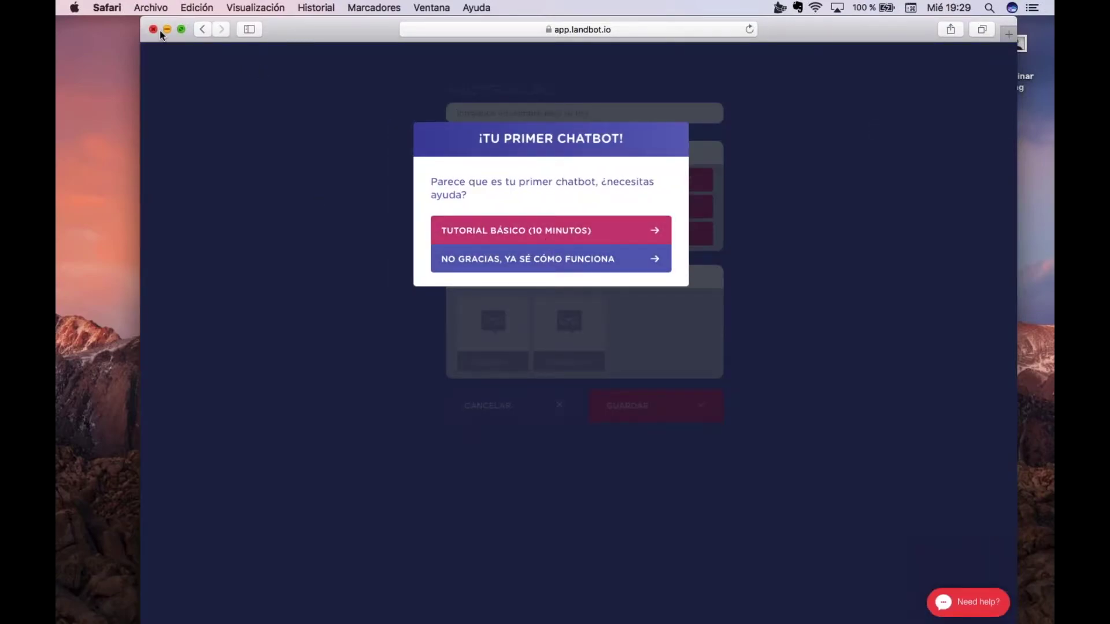
pyautogui.press('super+q')
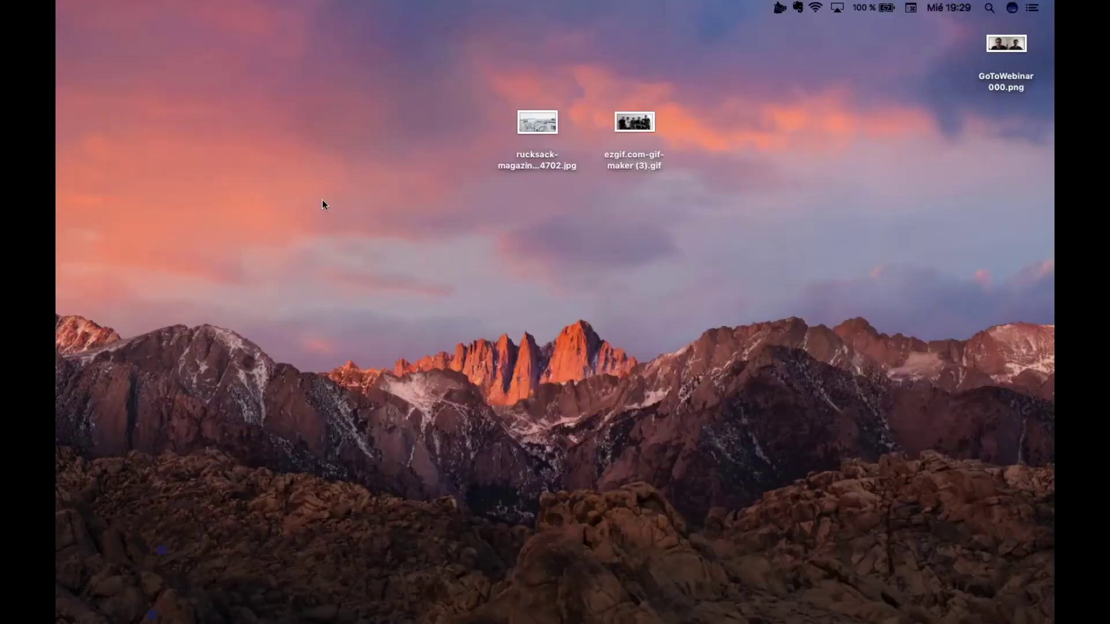
# Save the restored Chatbot Webinar :D settings and restore it again with the Landbot channel toggled on
pyautogui.press('super+Tab')
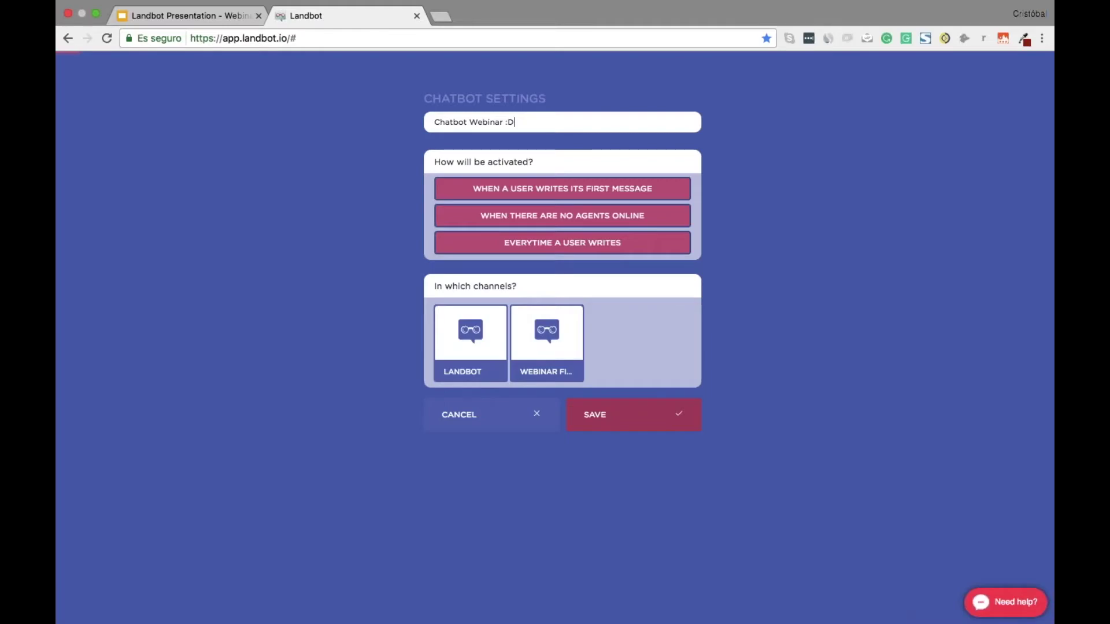
pyautogui.click(590, 413)
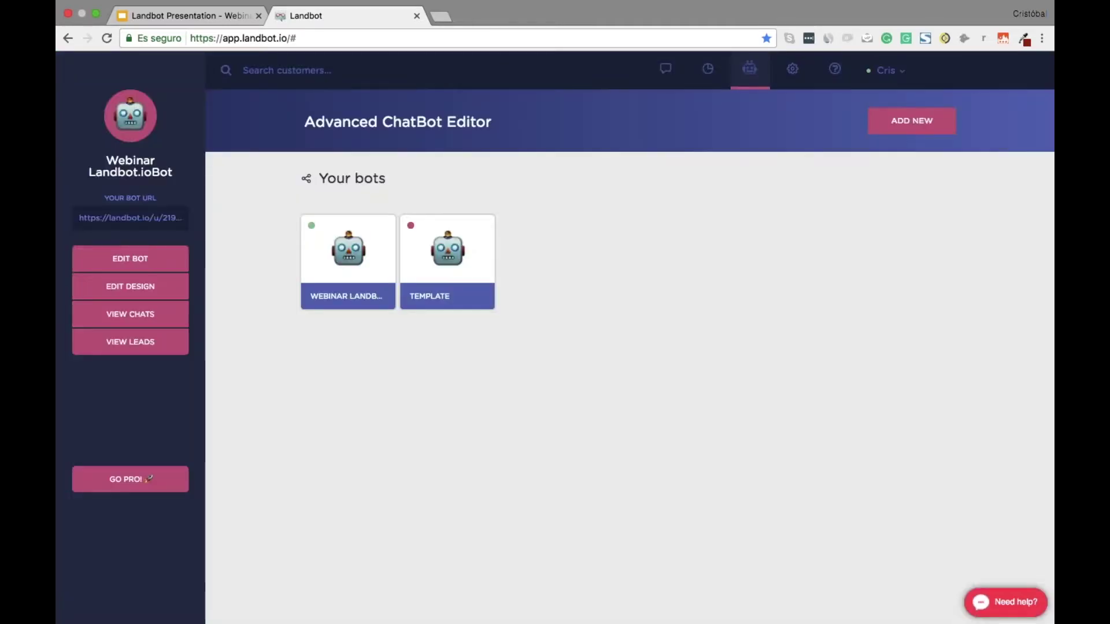
pyautogui.click(912, 121)
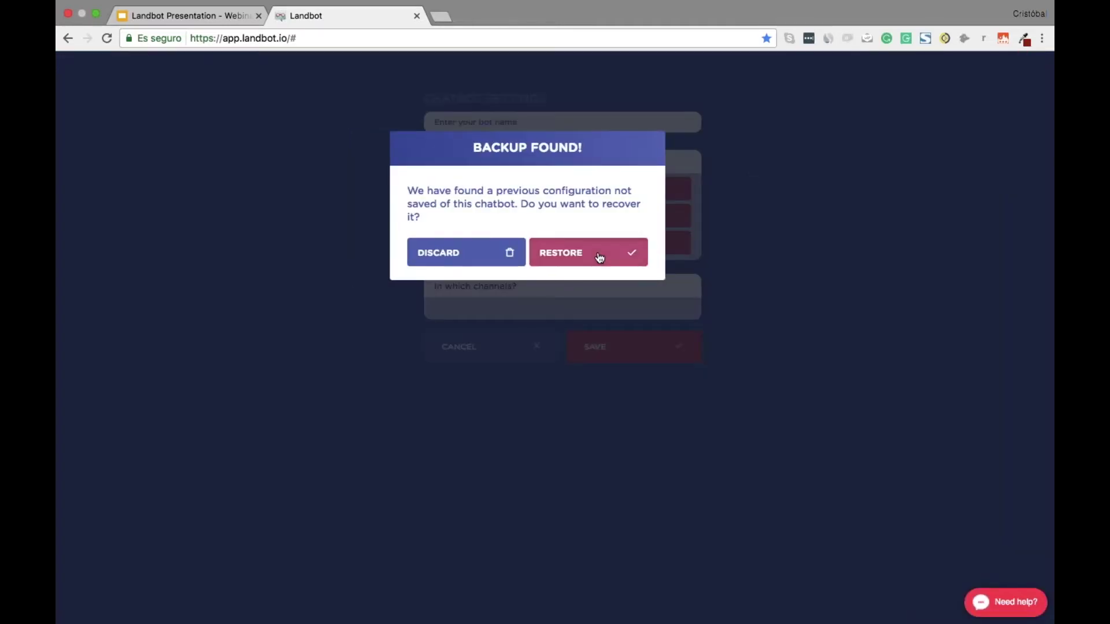
pyautogui.click(599, 258)
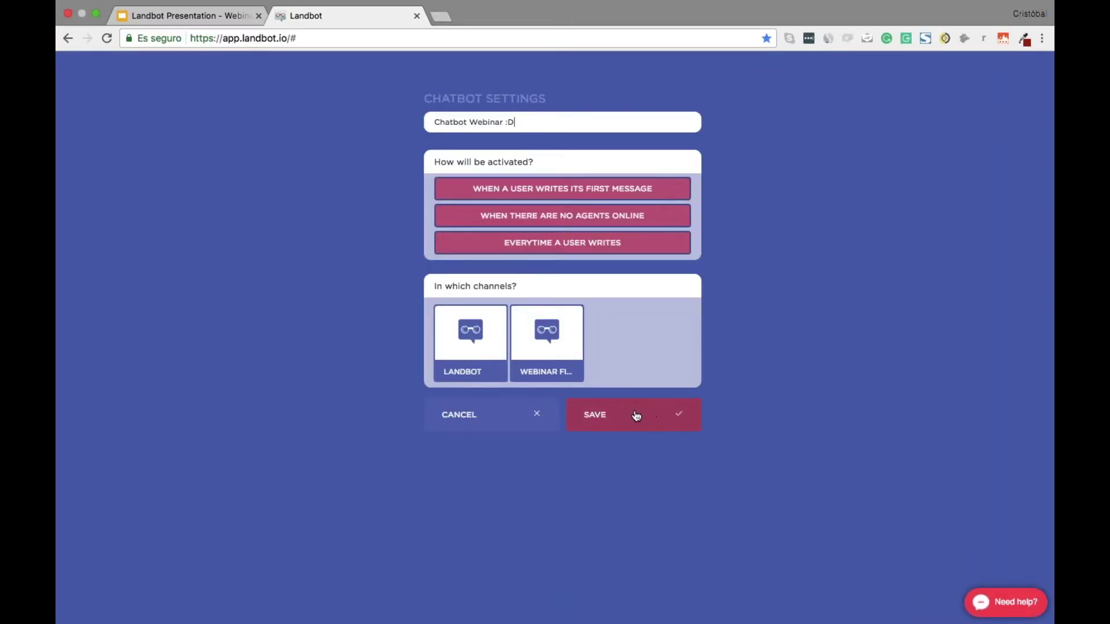
pyautogui.click(440, 314)
pyautogui.click(633, 414)
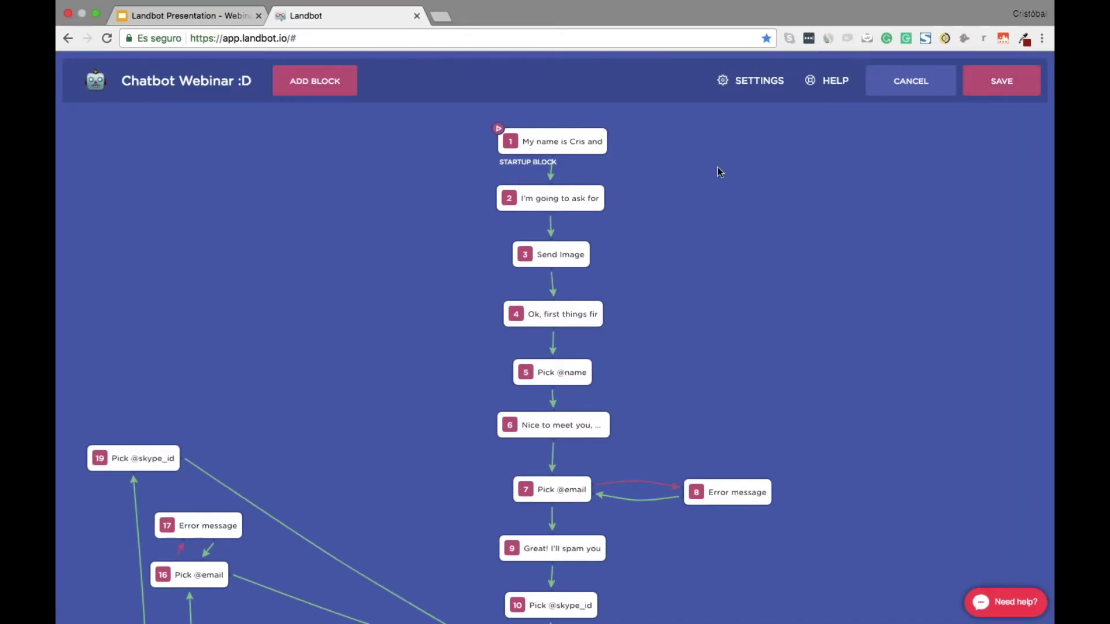
pyautogui.click(315, 80)
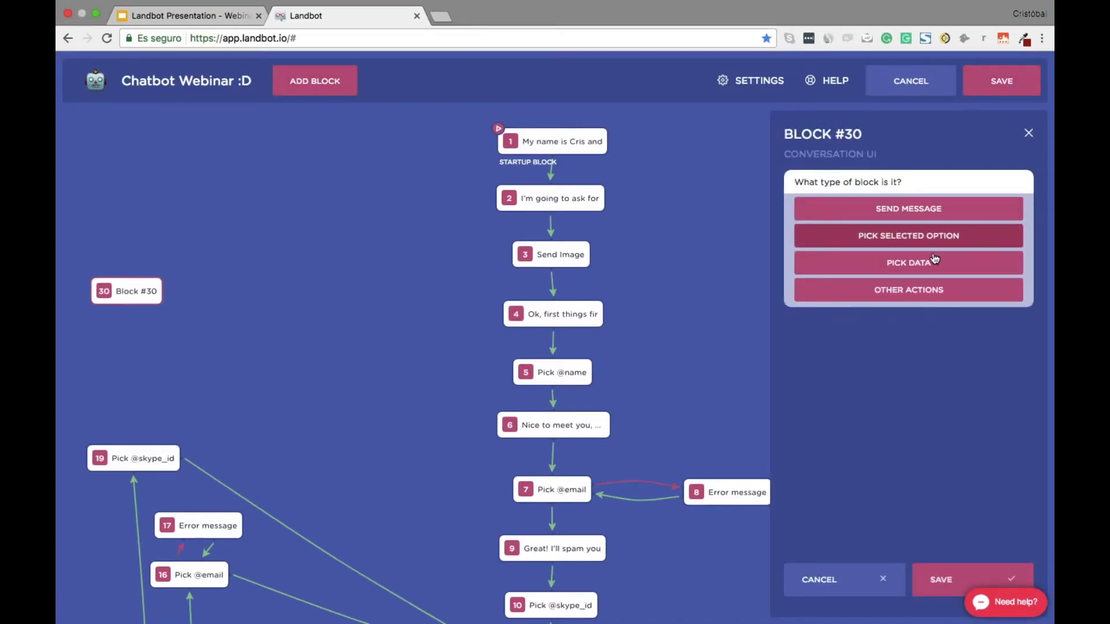
pyautogui.click(907, 263)
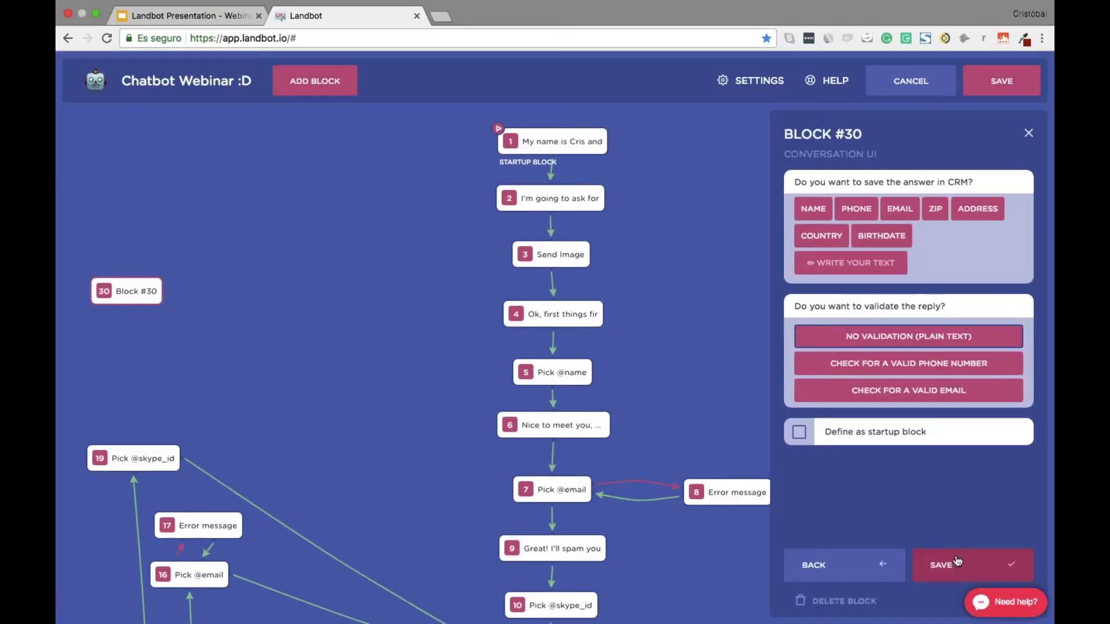
pyautogui.click(993, 86)
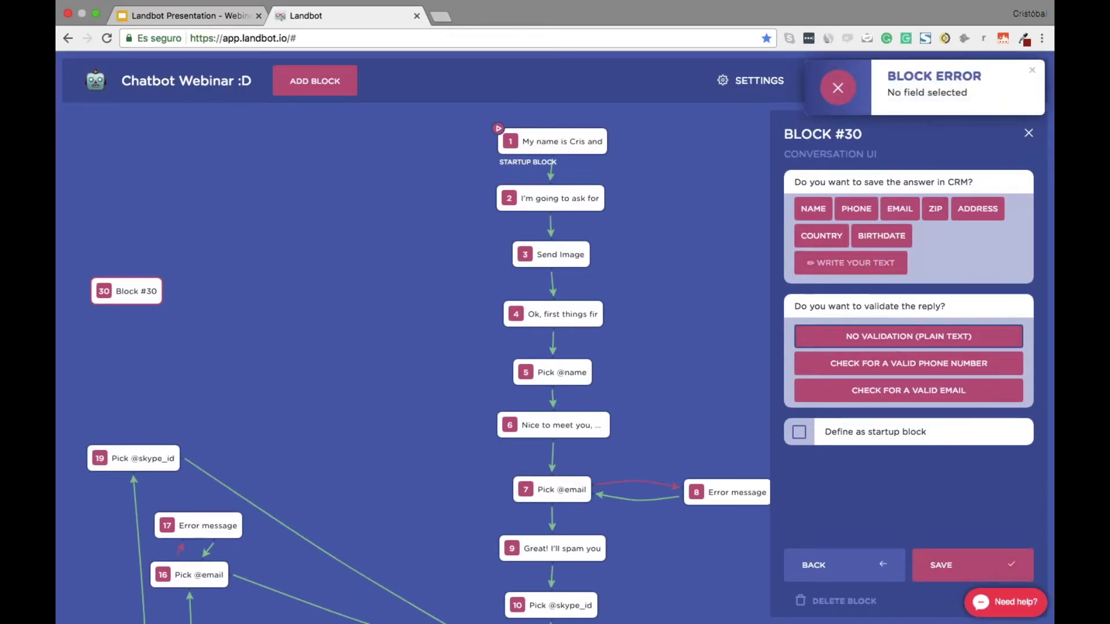
pyautogui.click(881, 235)
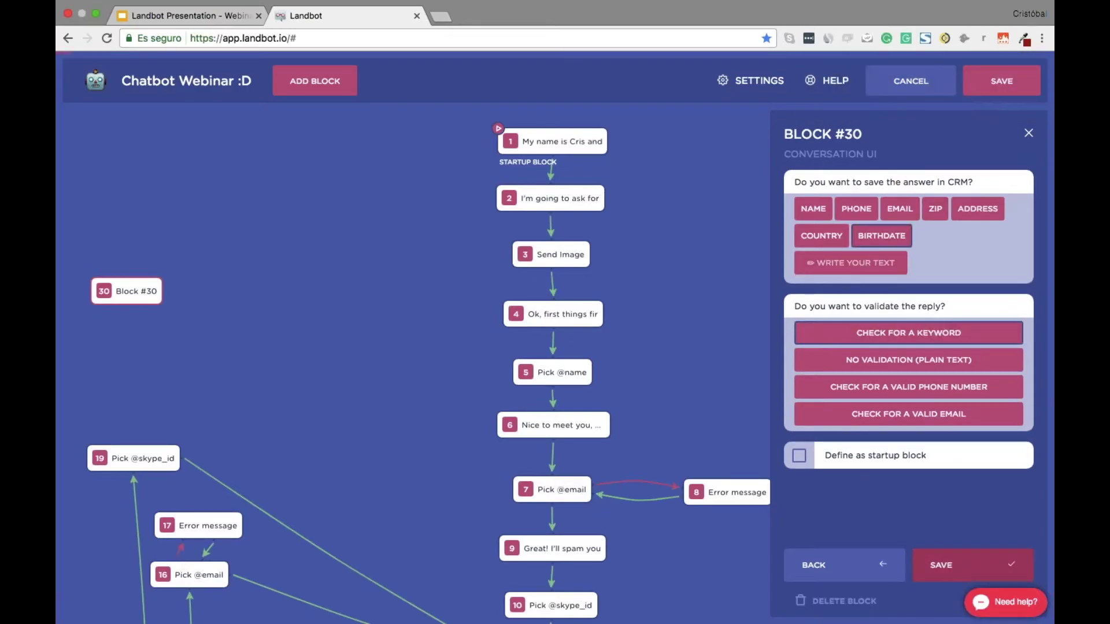
pyautogui.click(959, 565)
pyautogui.click(1008, 85)
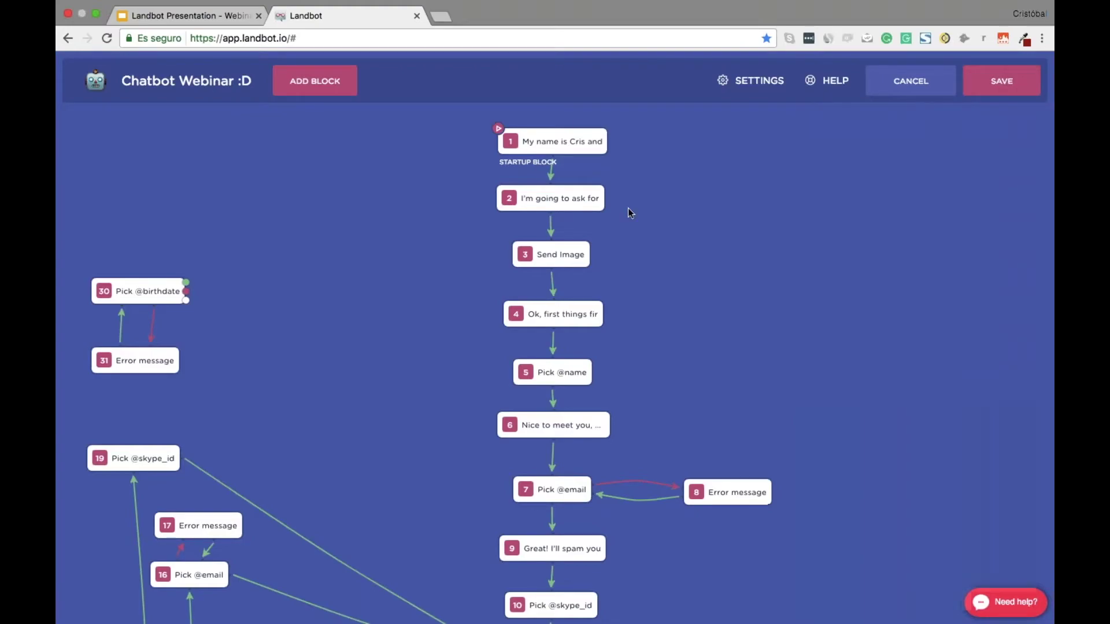
# Reopen and save block 2, then cancel out of the editor discarding changes
pyautogui.click(561, 203)
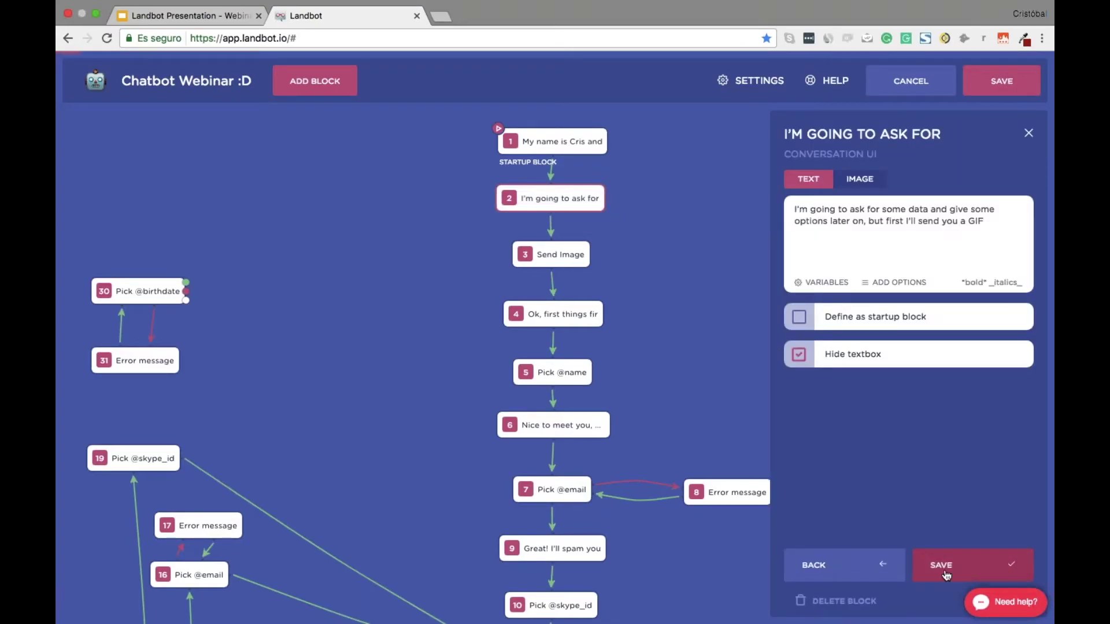
pyautogui.click(946, 572)
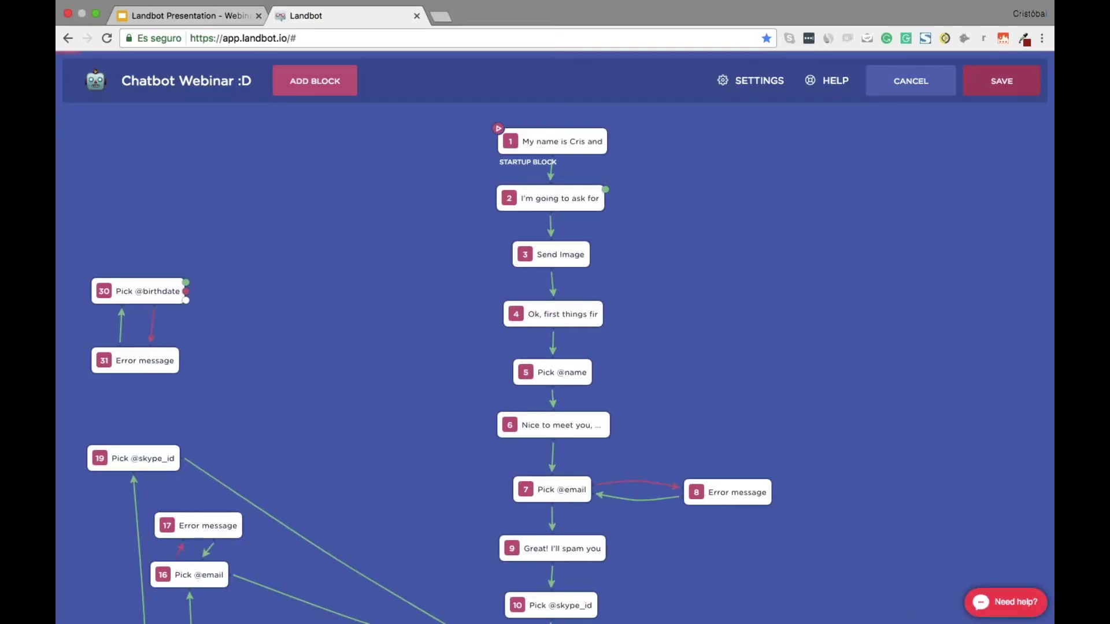
pyautogui.click(871, 90)
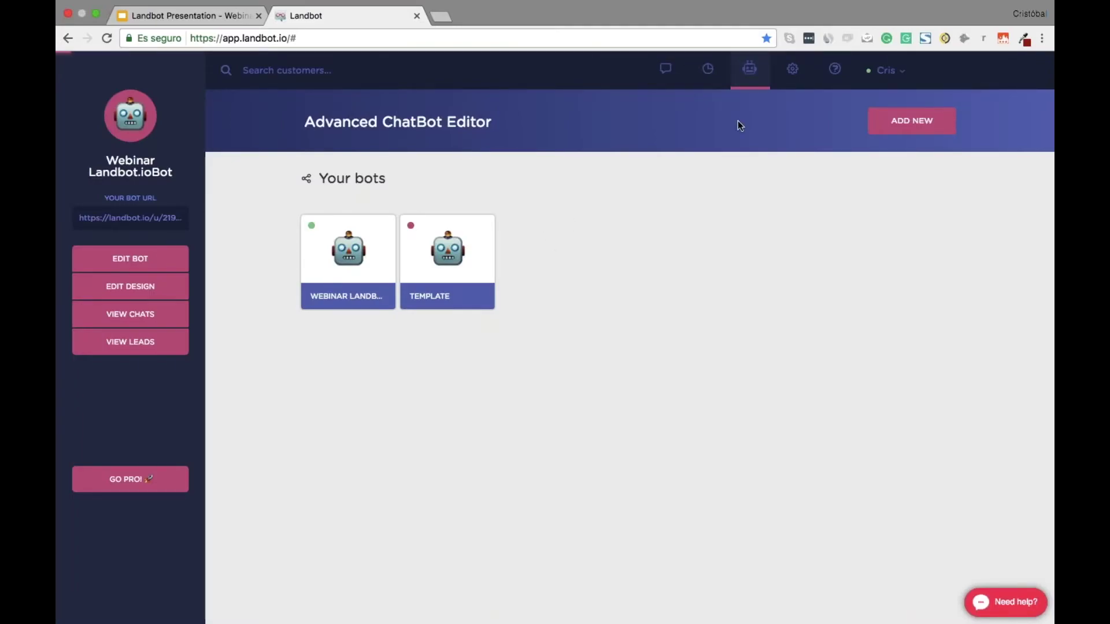
# Look through the Channels and Account settings, then return to the browser's desktop space
pyautogui.click(790, 70)
pyautogui.click(275, 185)
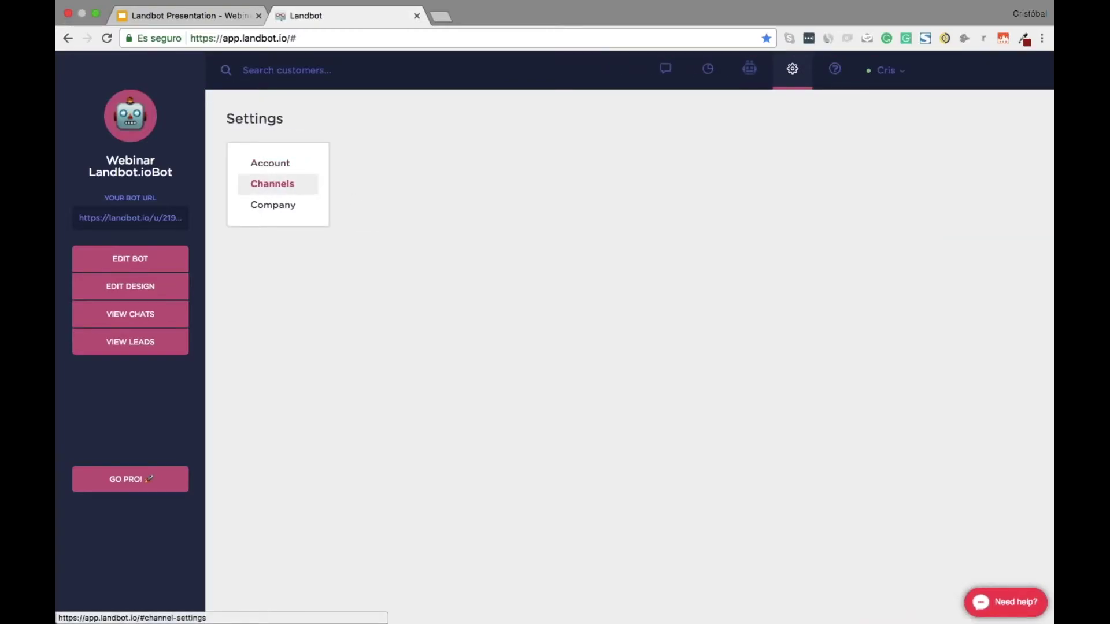
pyautogui.click(274, 167)
pyautogui.click(287, 184)
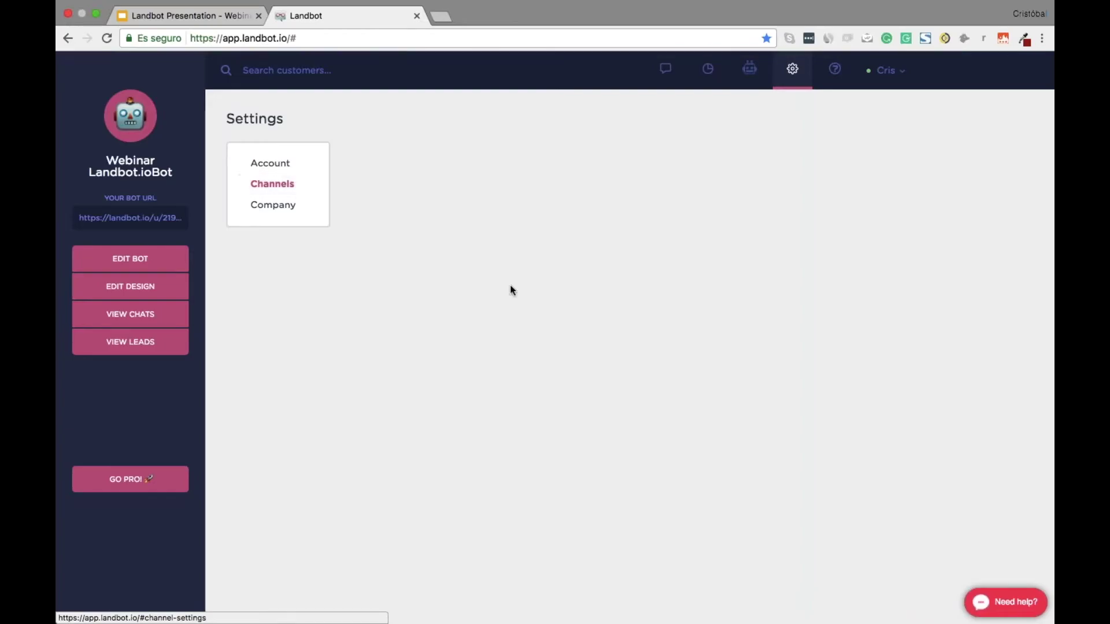
pyautogui.hotkey('ctrl', 'Right')
pyautogui.hotkey('ctrl', 'Left')
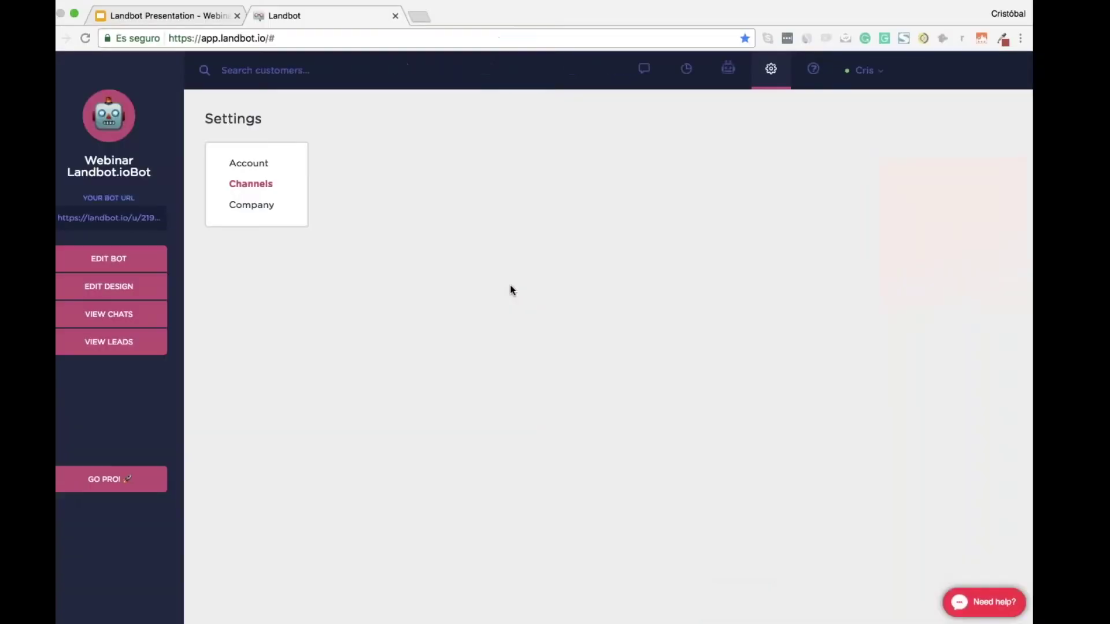
pyautogui.hotkey('ctrl', 'Up')
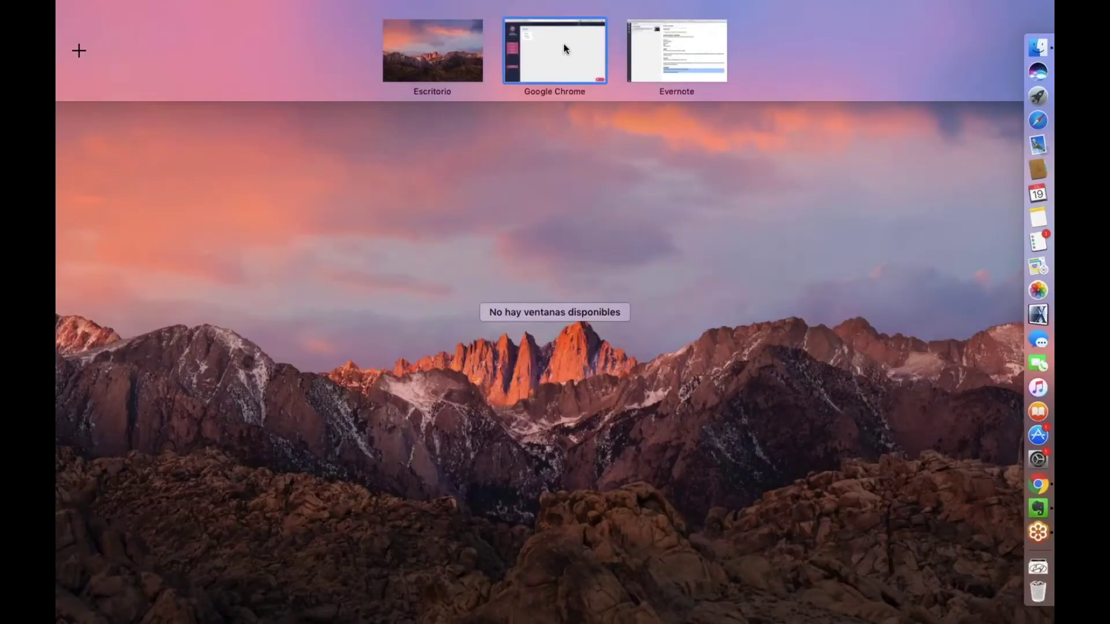
pyautogui.click(563, 43)
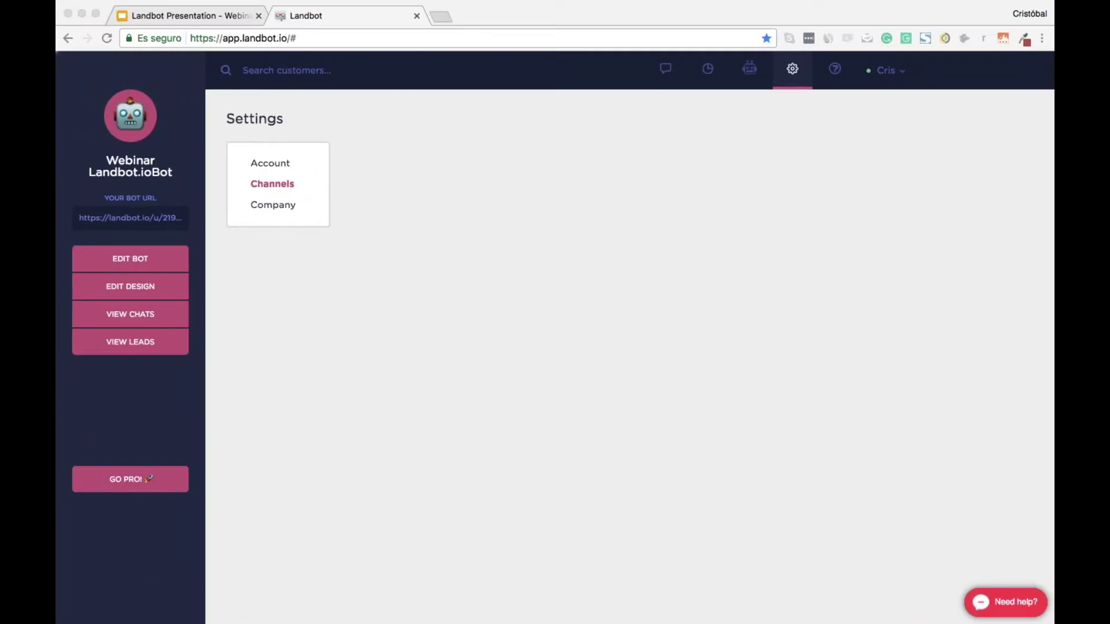
# Reload the Landbot tab and log in with the corrected e-mail and saved password
pyautogui.click(273, 184)
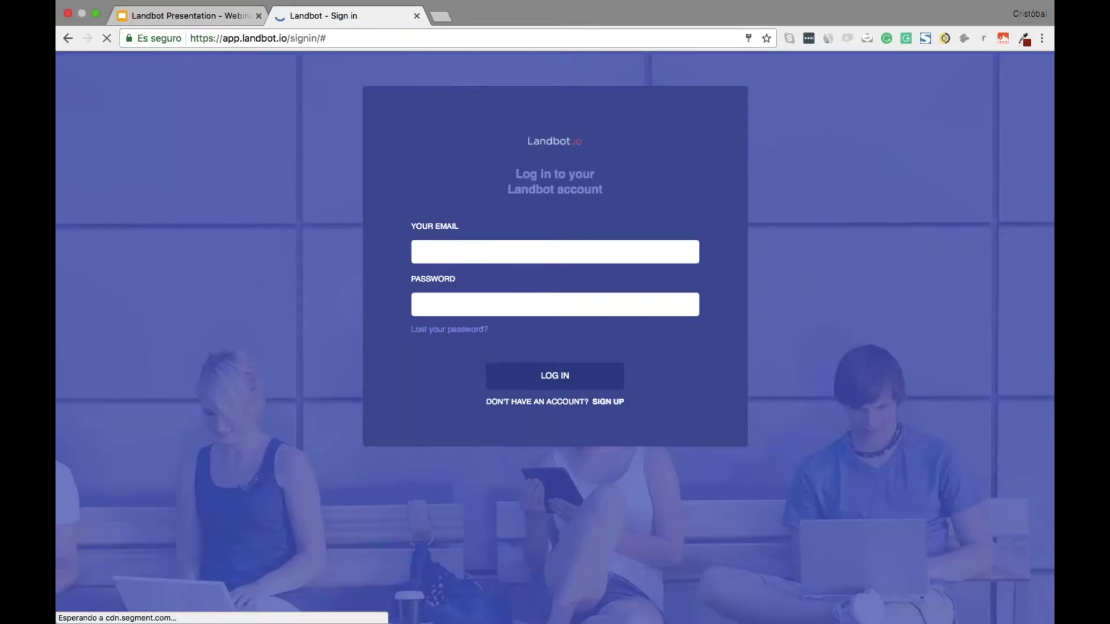
pyautogui.click(417, 251)
pyautogui.press('BackSpace')
pyautogui.press('BackSpace')
pyautogui.press('BackSpace')
pyautogui.press('BackSpace')
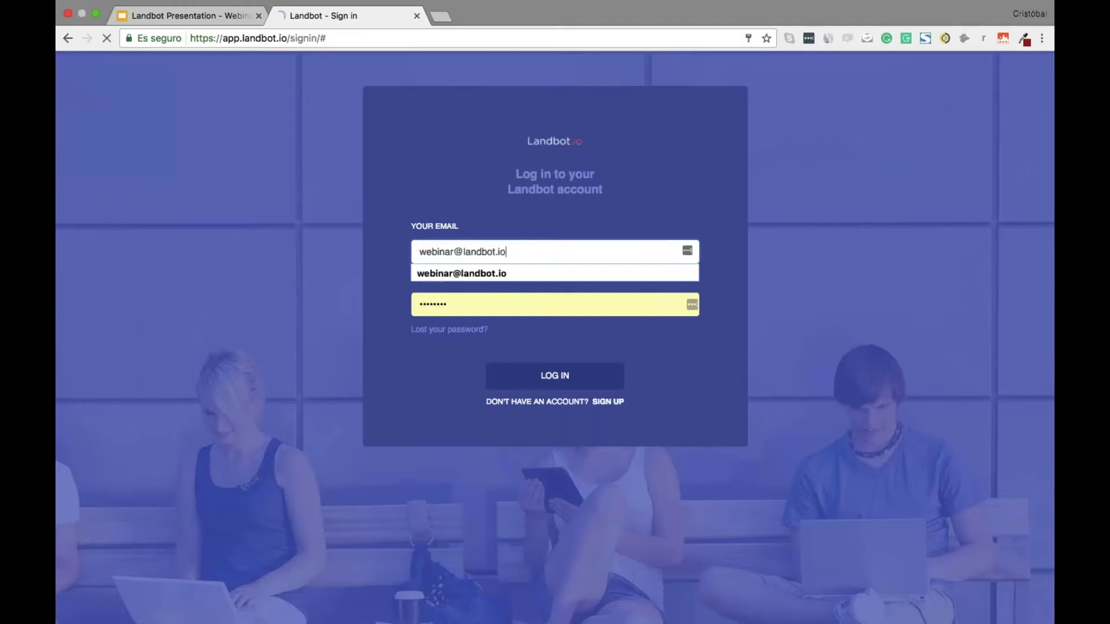
pyautogui.press('Return')
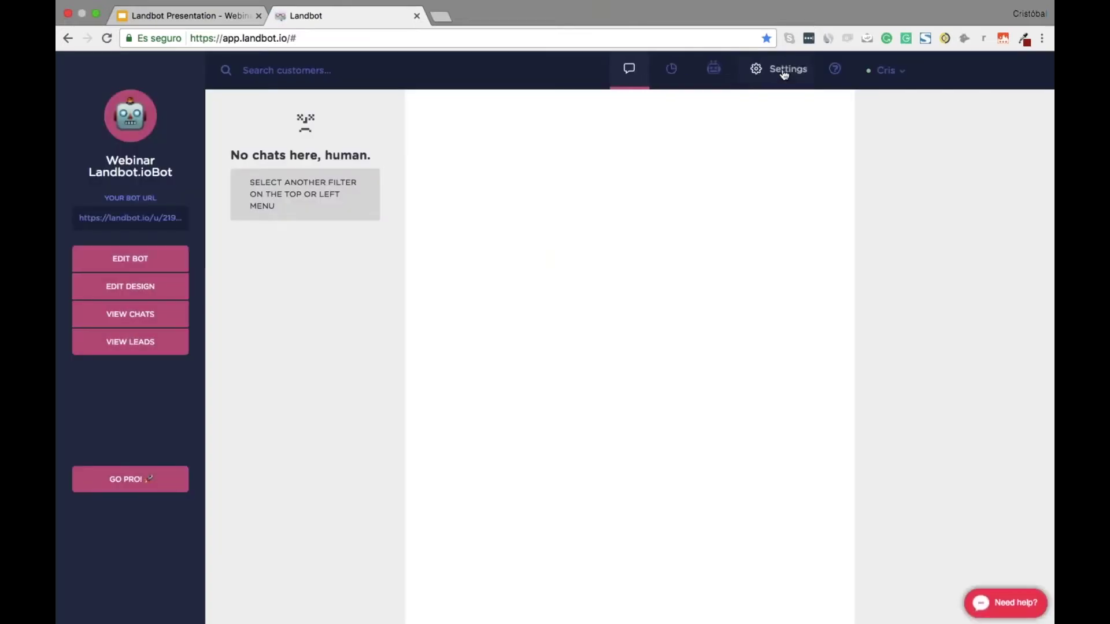
# Copy the webinar channel's Default URL from Settings > Channels and return to the Chatbots list
pyautogui.click(784, 74)
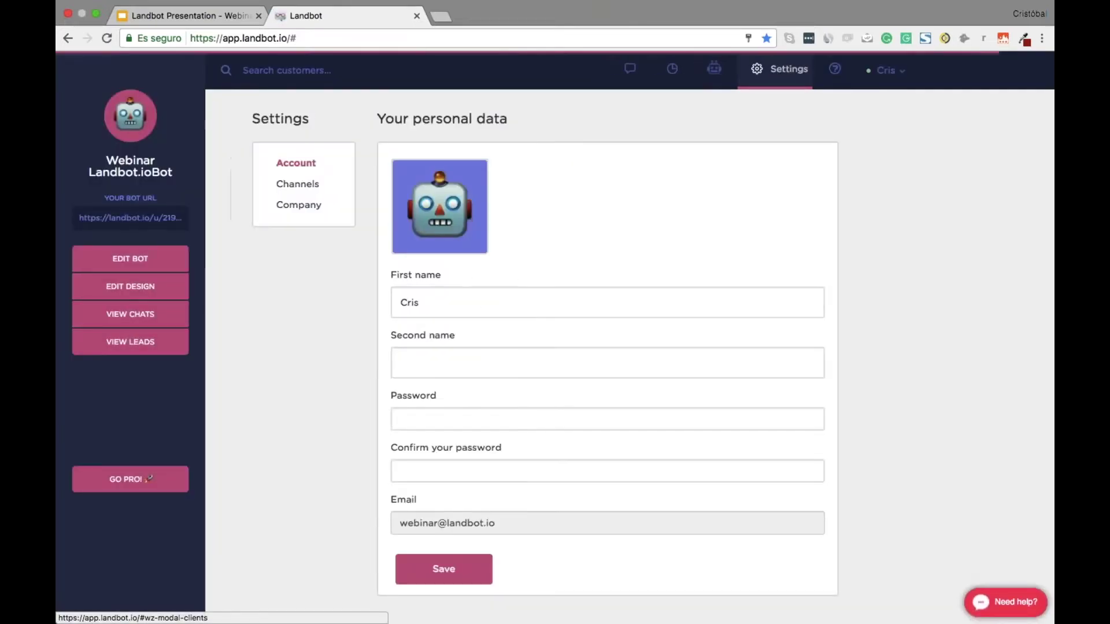
pyautogui.click(284, 186)
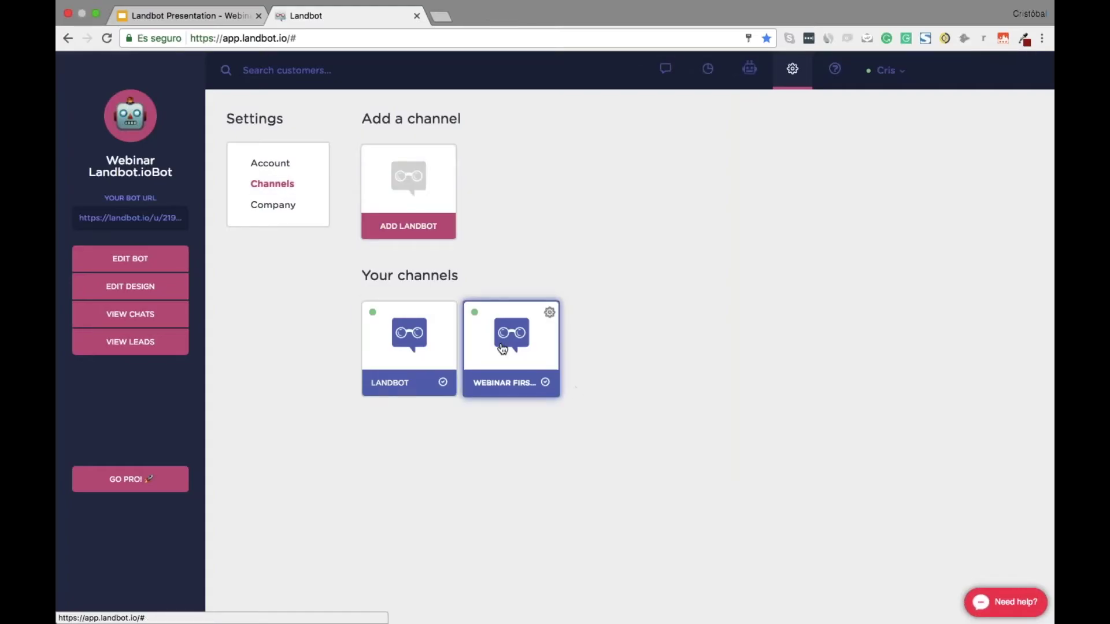
pyautogui.click(503, 316)
pyautogui.click(496, 315)
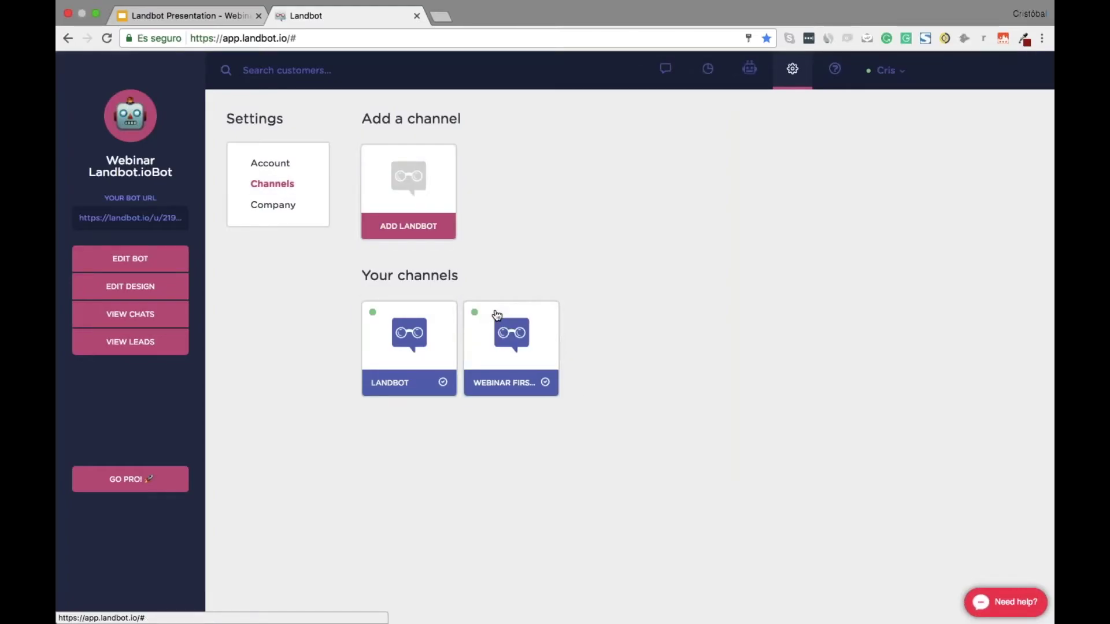
pyautogui.scroll(-3, 768, 491)
pyautogui.scroll(-15, 777, 534)
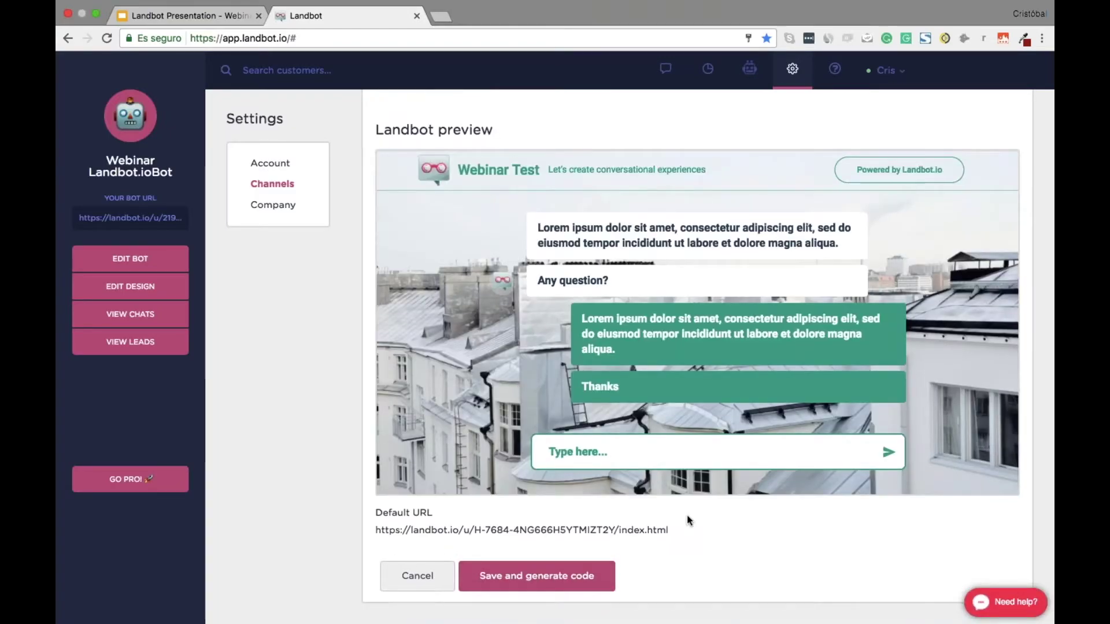
pyautogui.moveTo(675, 531); pyautogui.dragTo(378, 532)
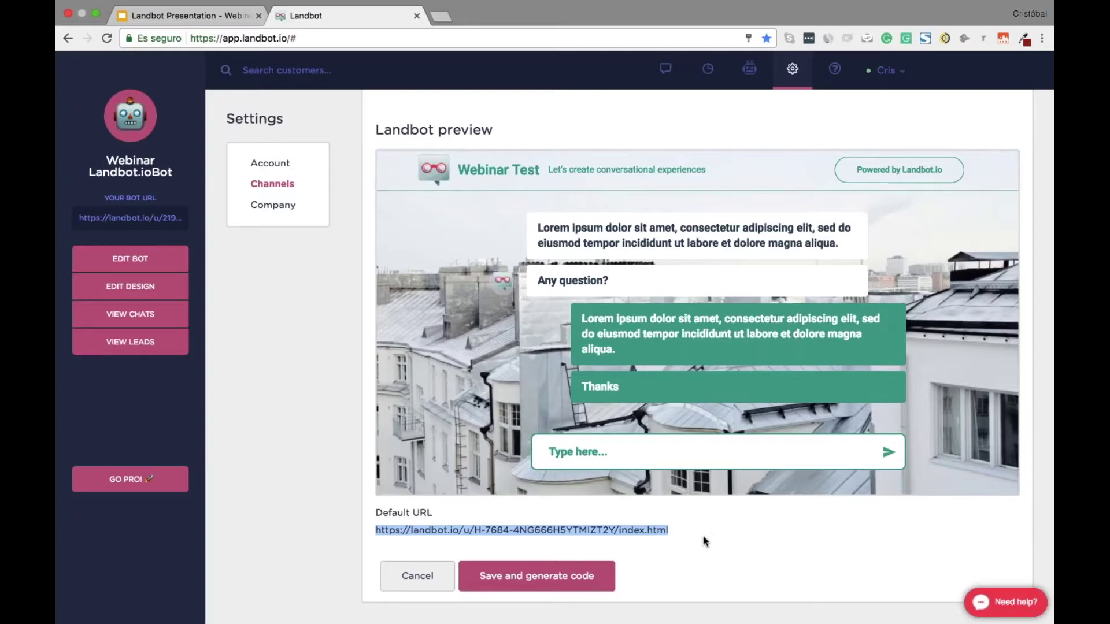
pyautogui.click(425, 577)
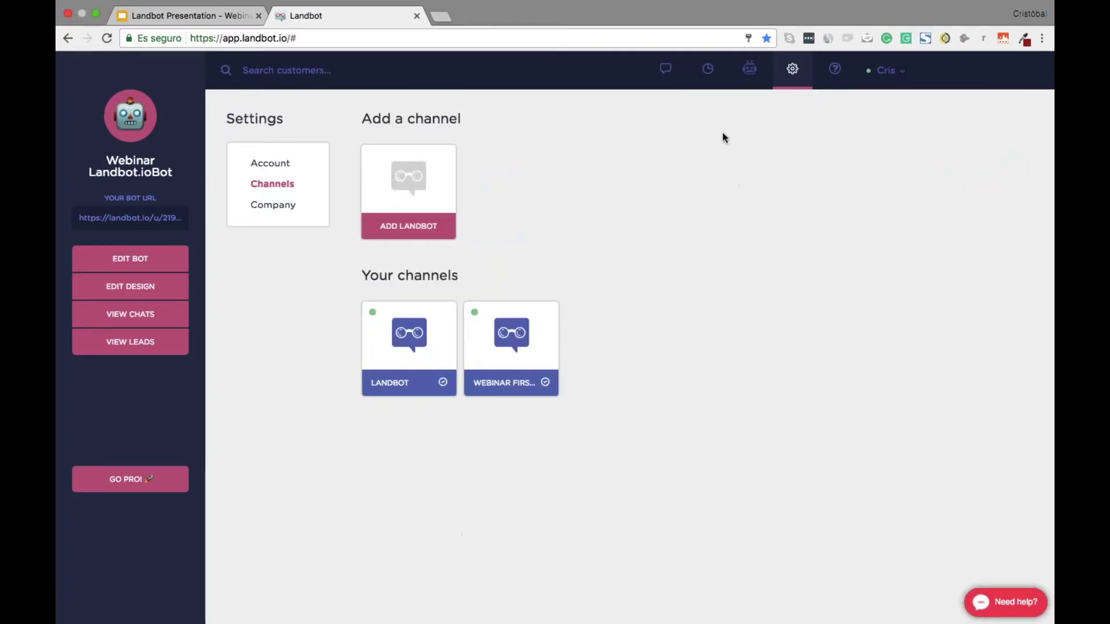
pyautogui.click(747, 83)
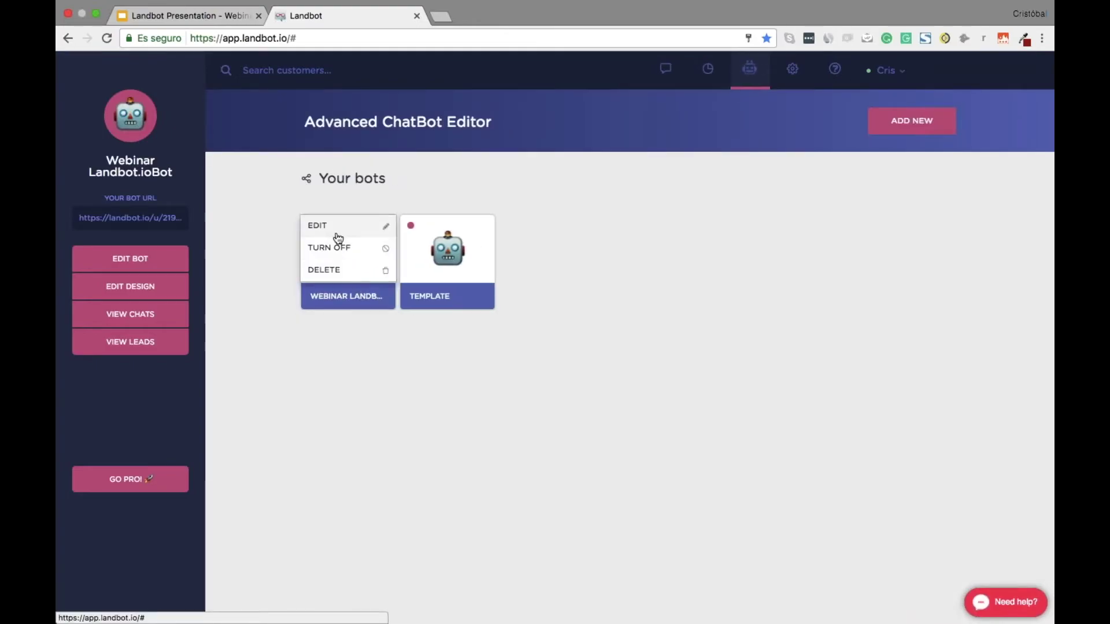
pyautogui.click(324, 230)
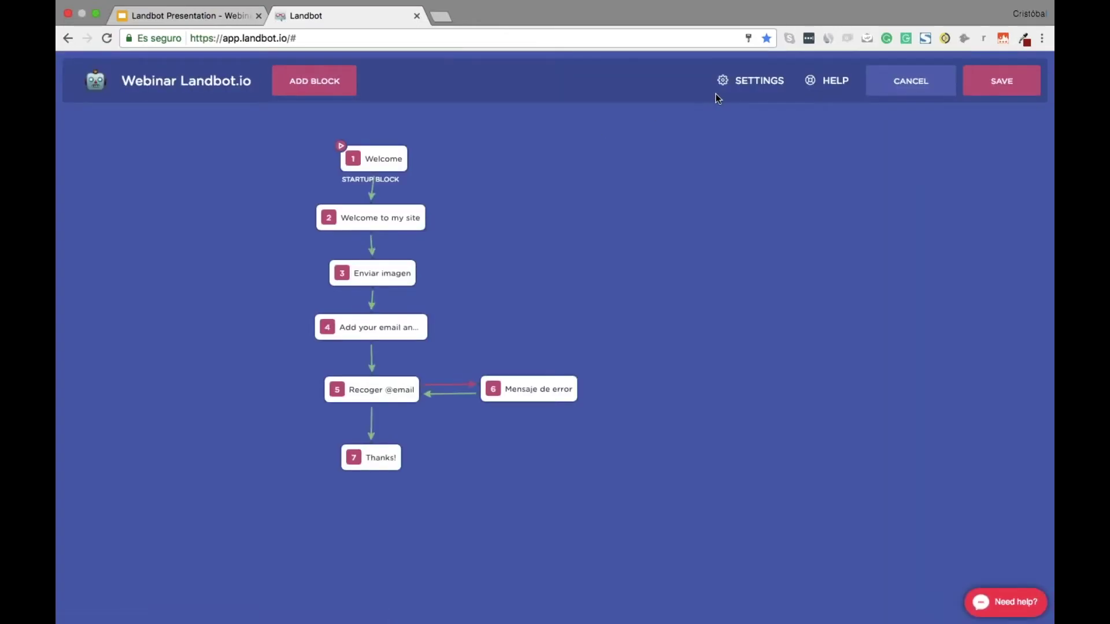
pyautogui.click(746, 83)
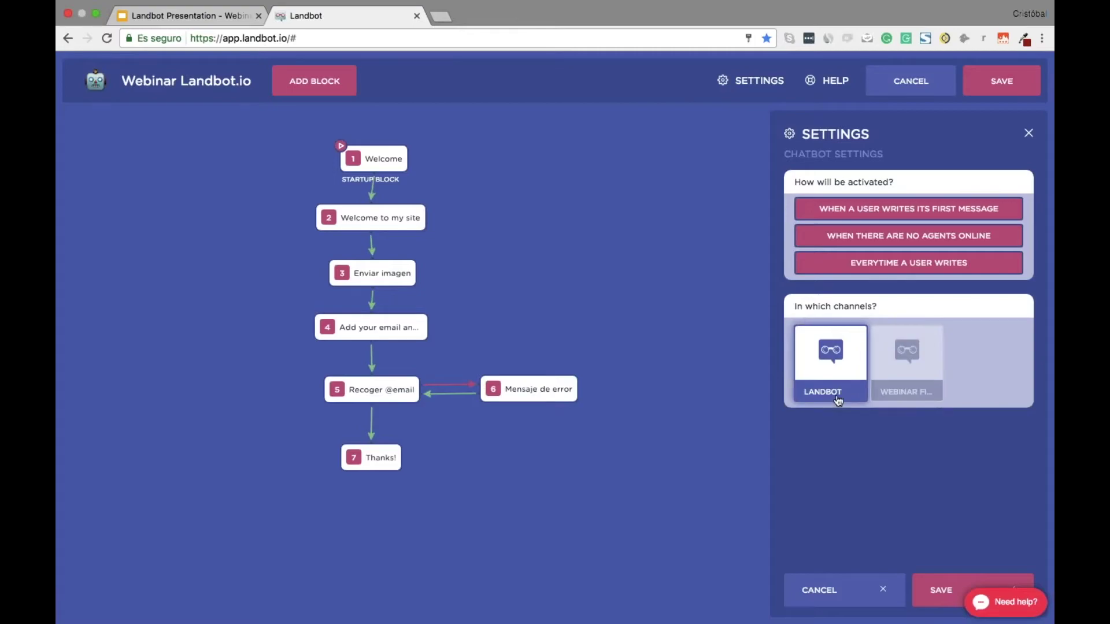
pyautogui.click(910, 80)
pyautogui.moveTo(447, 252)
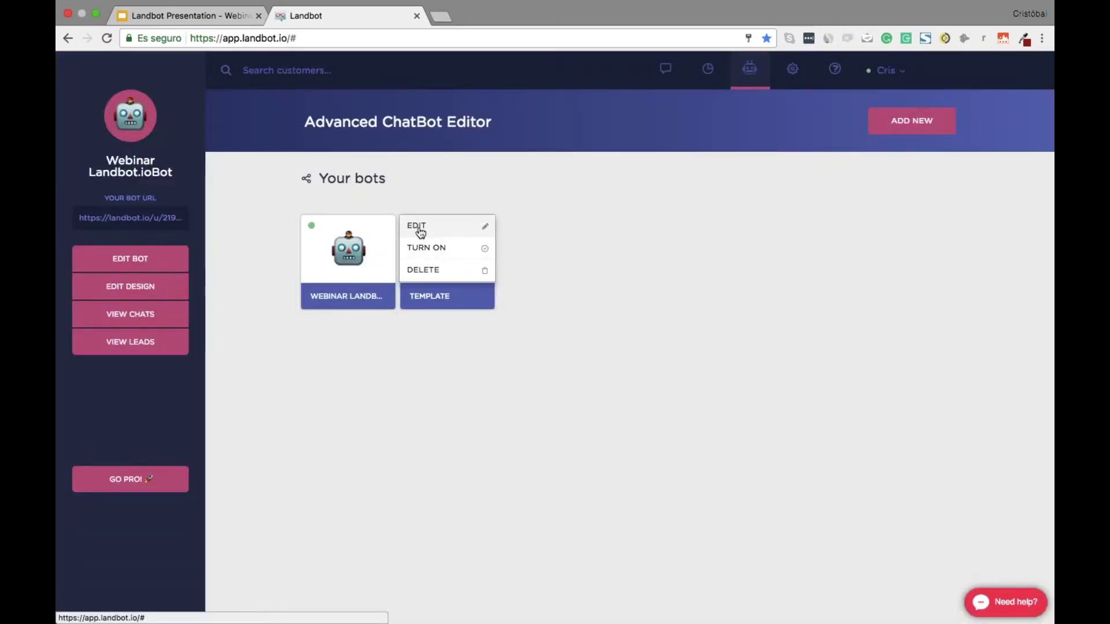
pyautogui.click(416, 227)
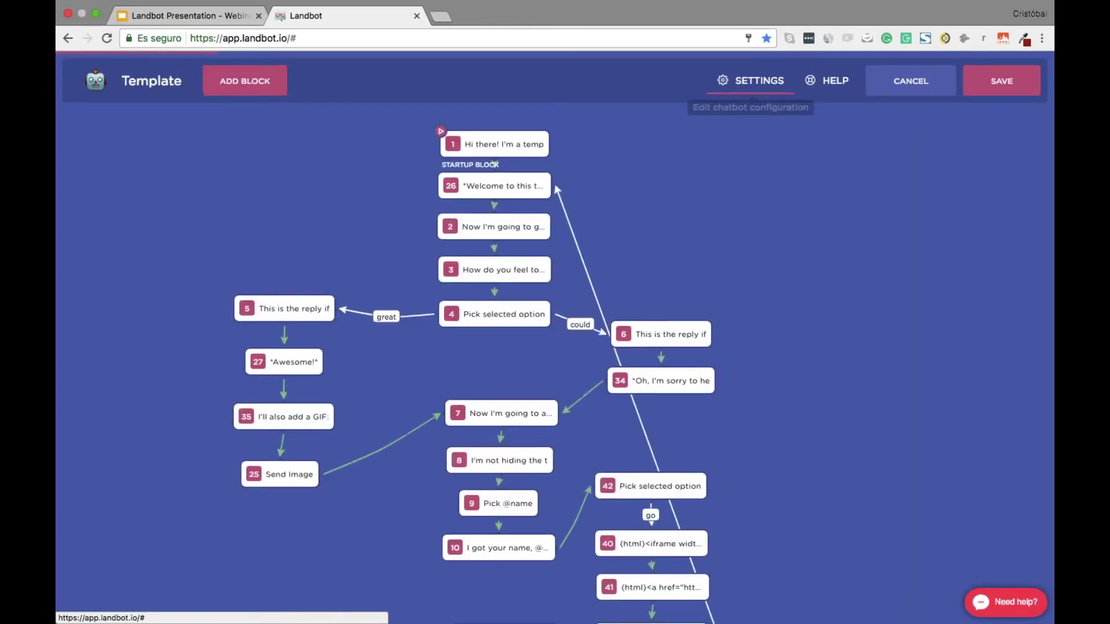
# Deselect the LANDBOT channel so Template runs only on webinar, save it, and turn it on
pyautogui.click(752, 81)
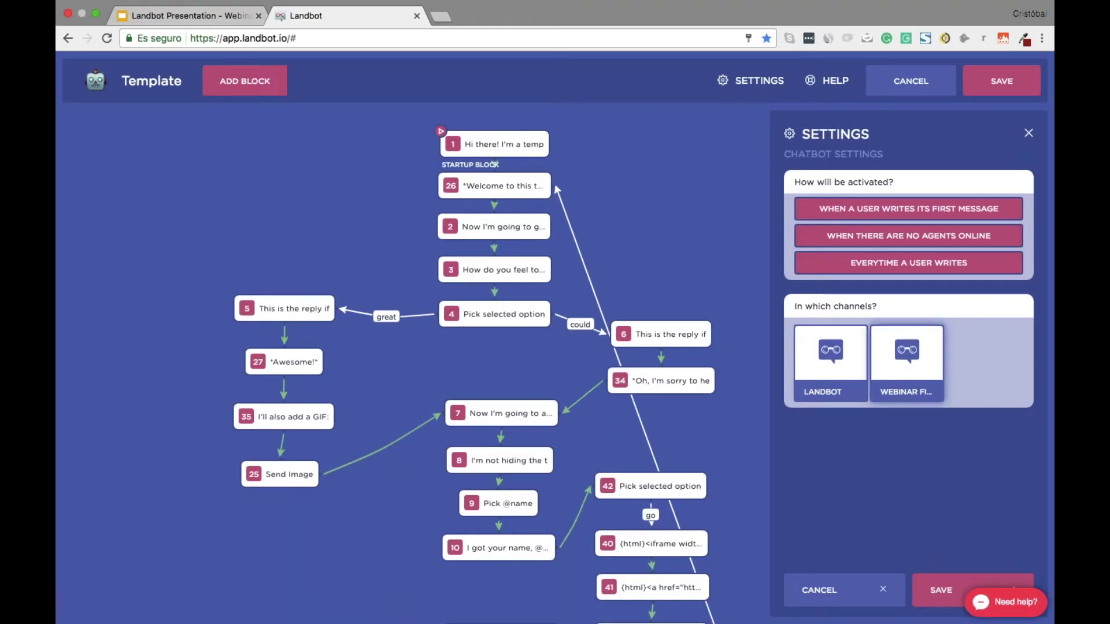
pyautogui.click(902, 359)
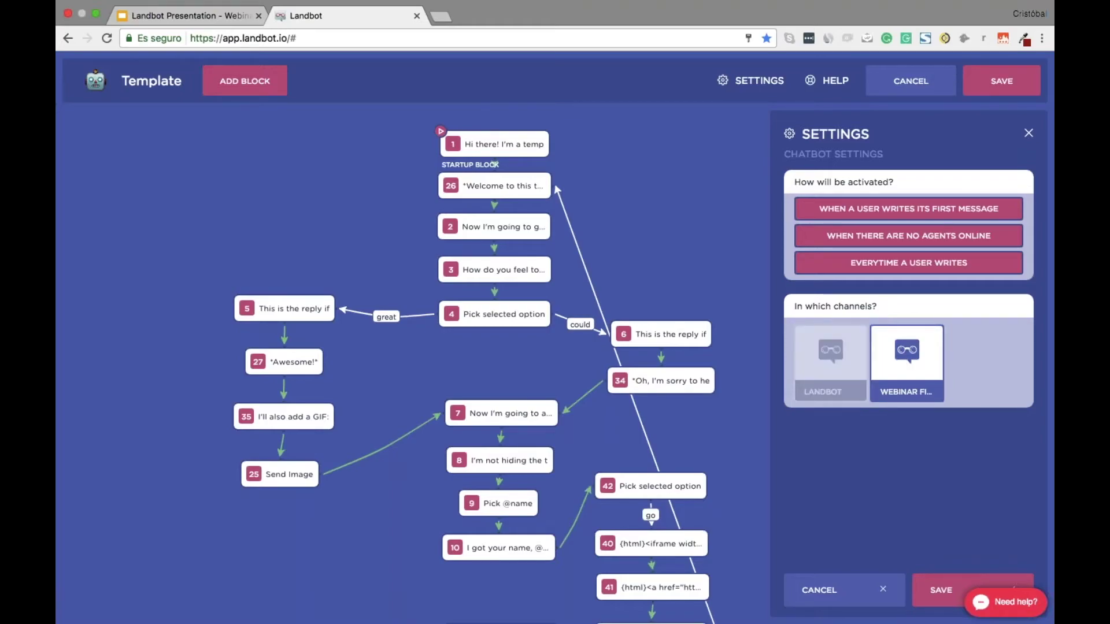
pyautogui.click(943, 590)
pyautogui.click(989, 84)
pyautogui.click(449, 238)
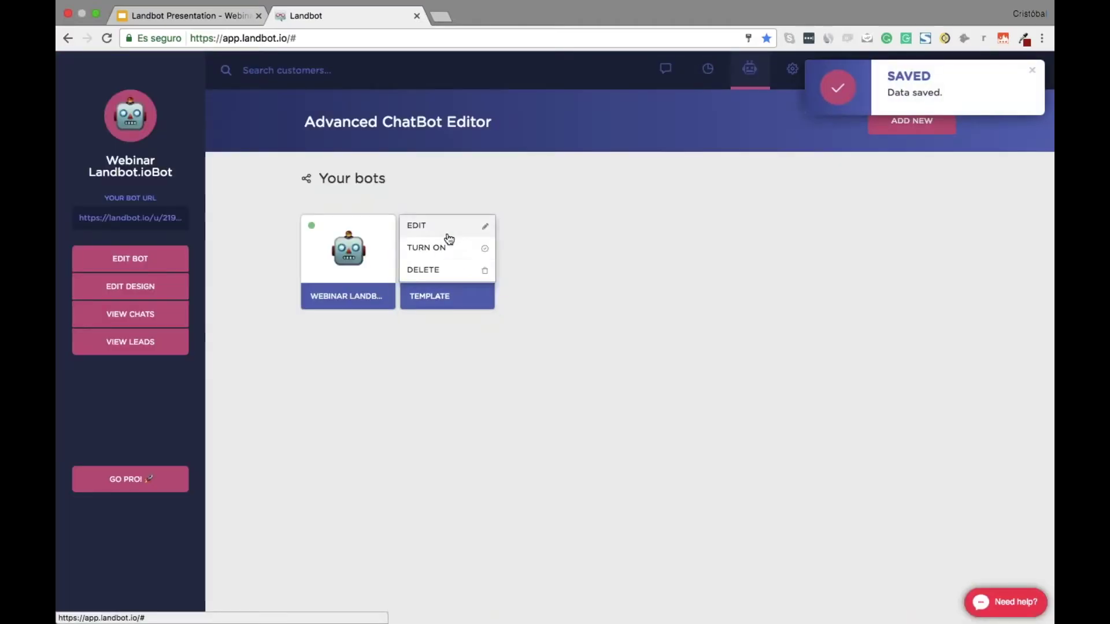
pyautogui.click(441, 248)
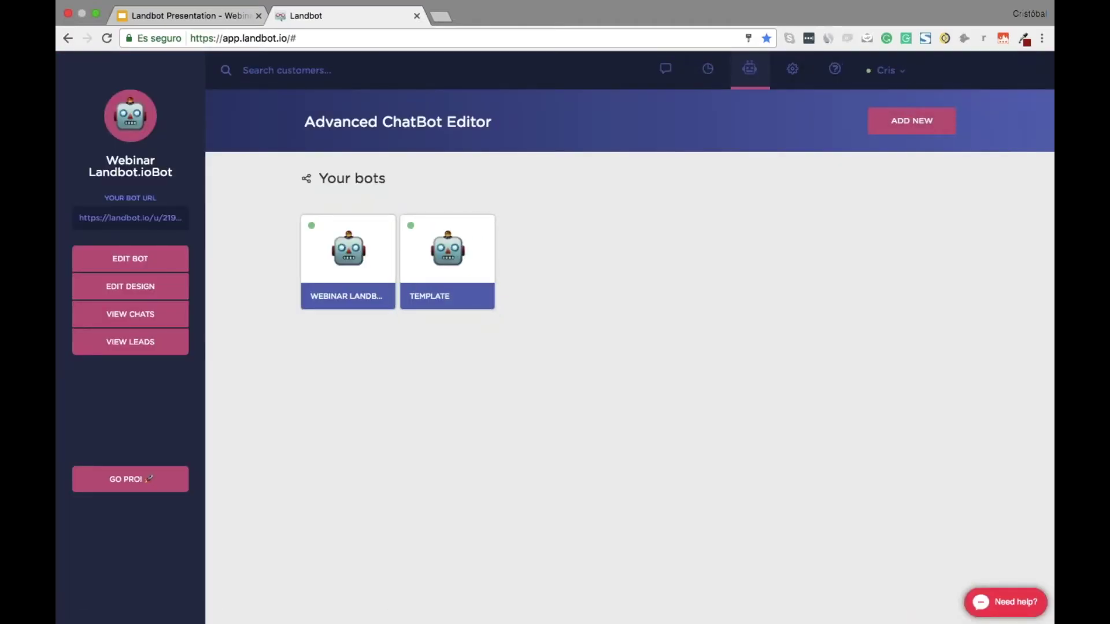
pyautogui.press('super+t')
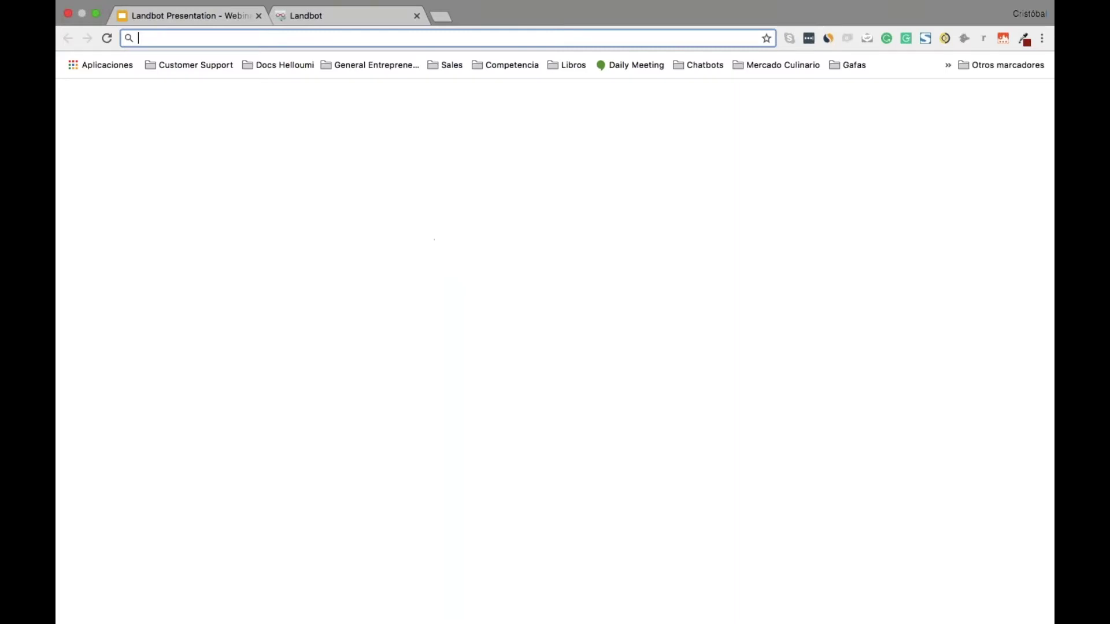
# Load the copied webinar bot URL in the new tab and view it full-screen
pyautogui.write('https://landbot.io/u/H-7684-4NG666H5YTMIZT2Y/index.html')
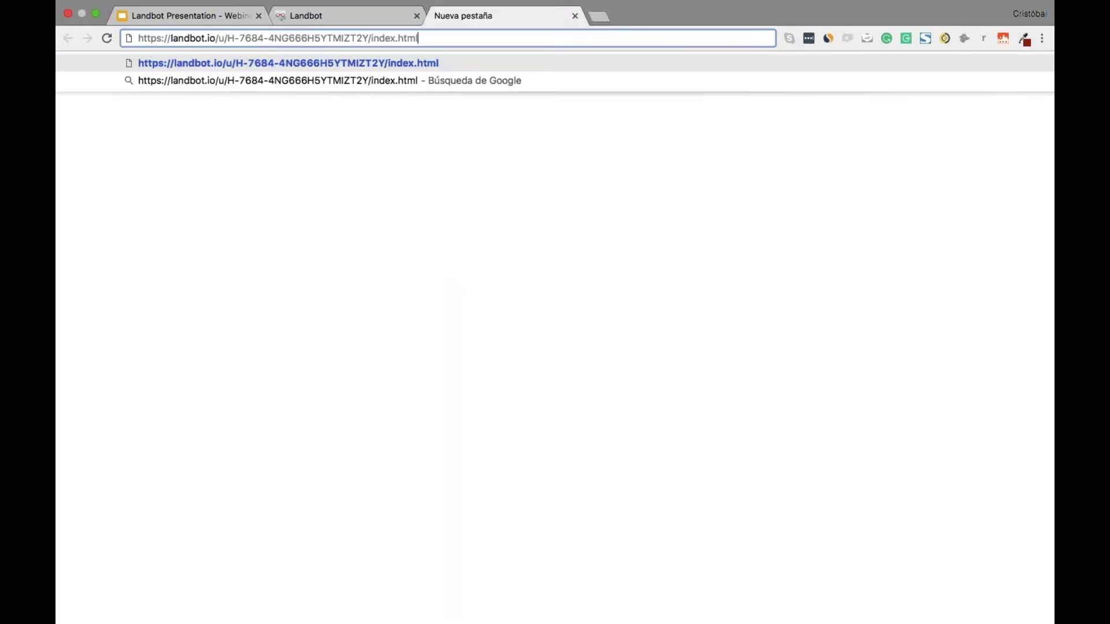
pyautogui.press('Return')
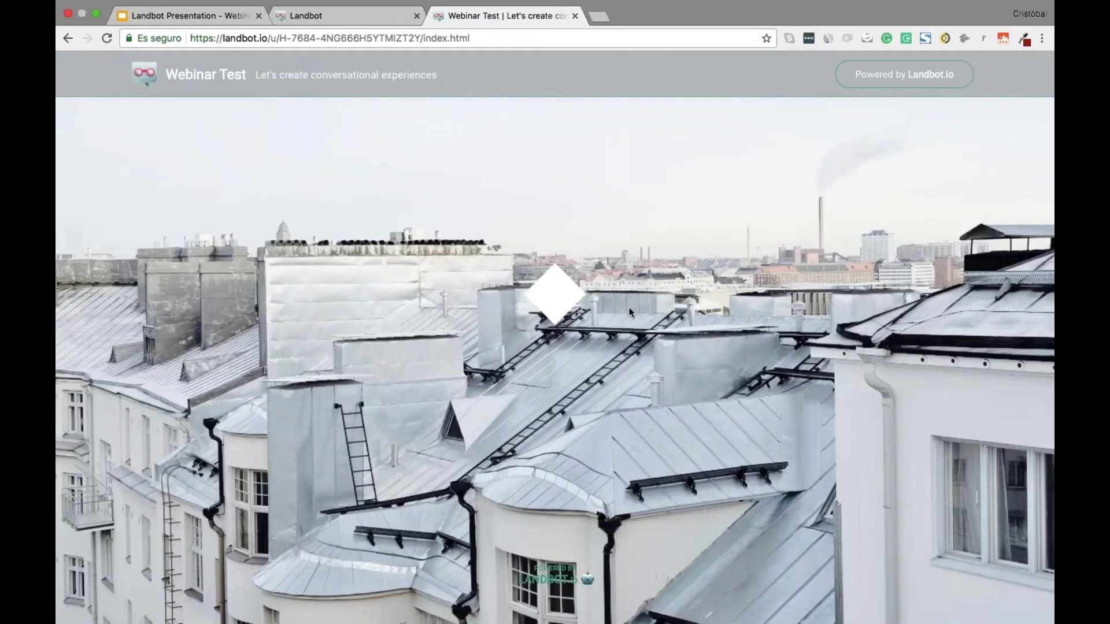
pyautogui.press('ctrl+super+f')
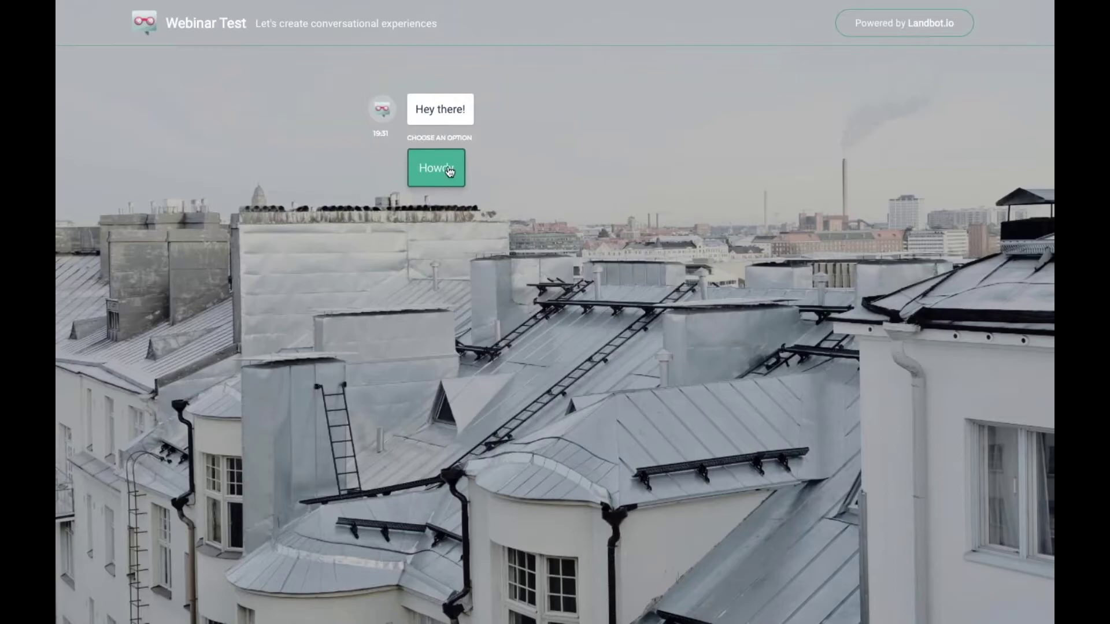
# Answer Howdy and Great!, then send a first name to the bot
pyautogui.click(450, 170)
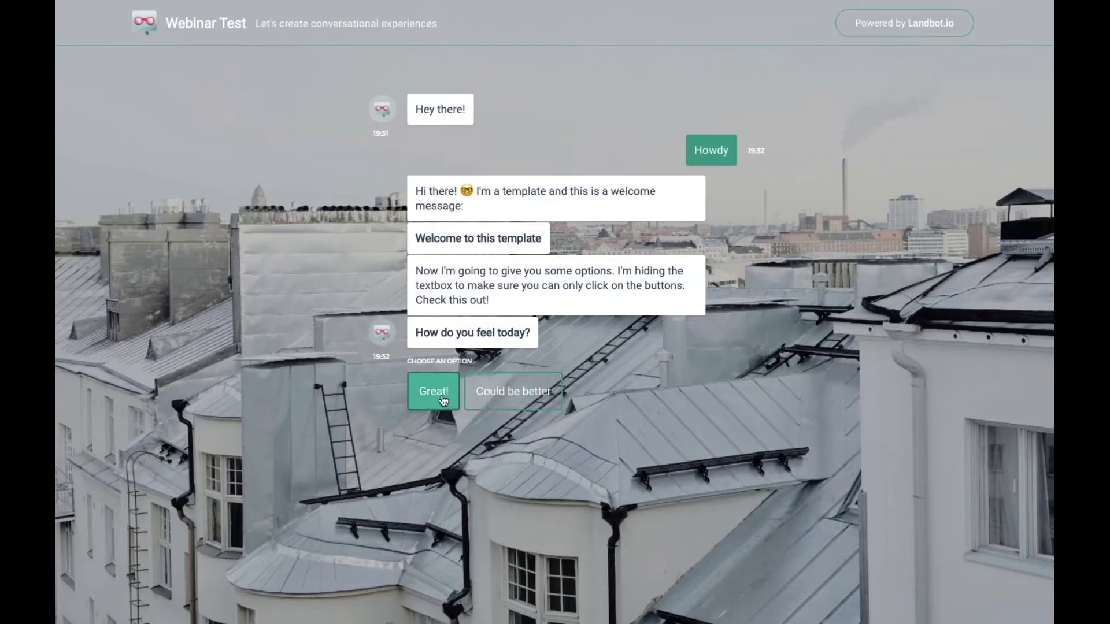
pyautogui.click(433, 391)
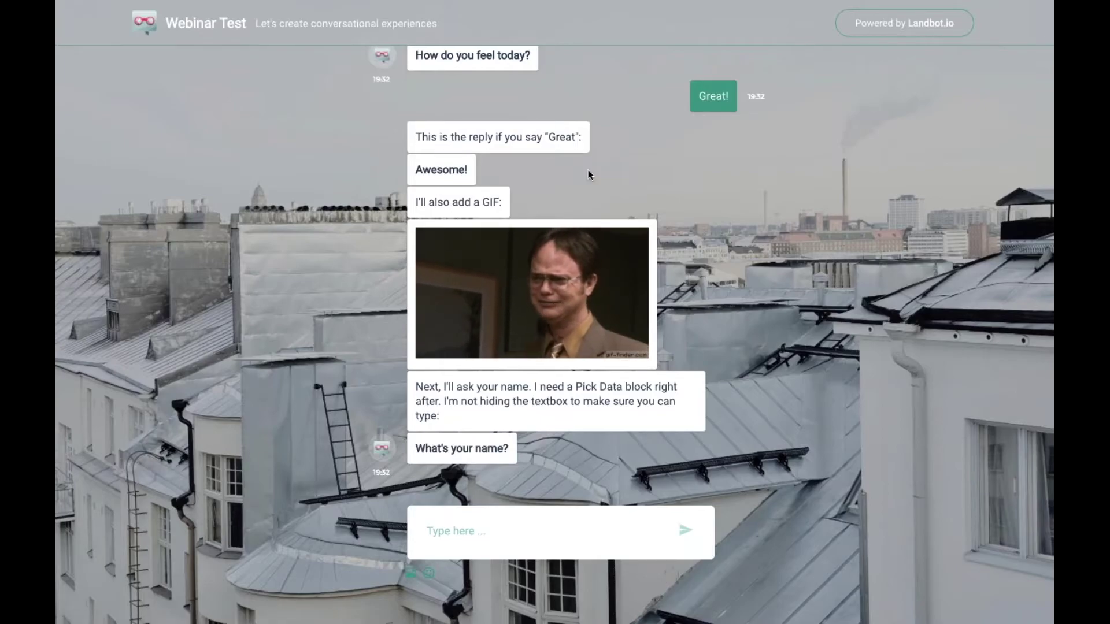
pyautogui.click(504, 538)
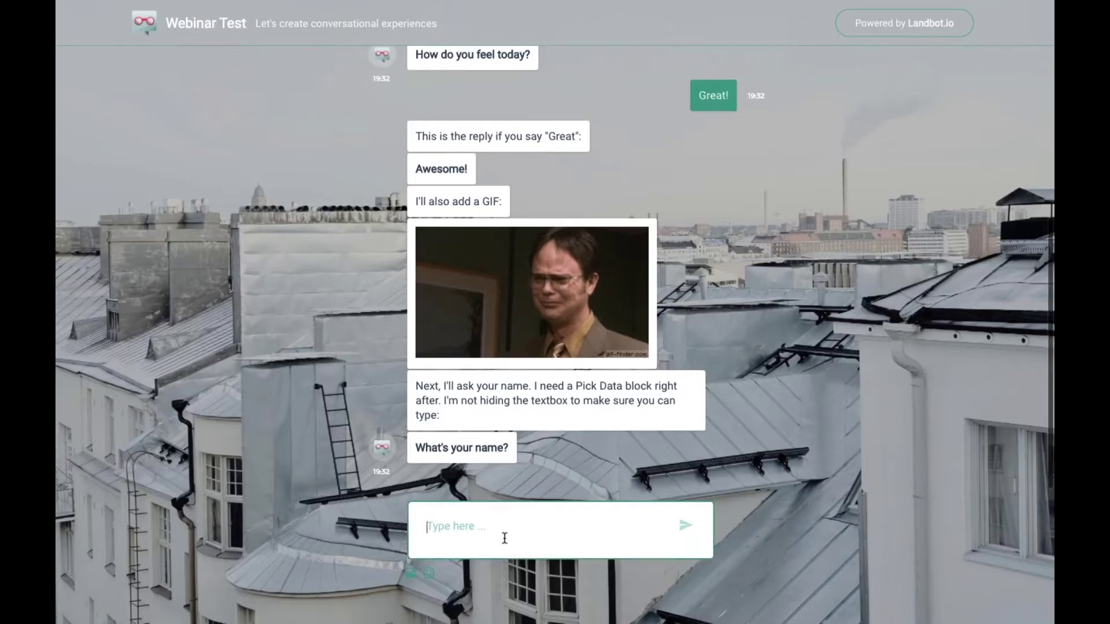
pyautogui.write('Cris')
pyautogui.press('Return')
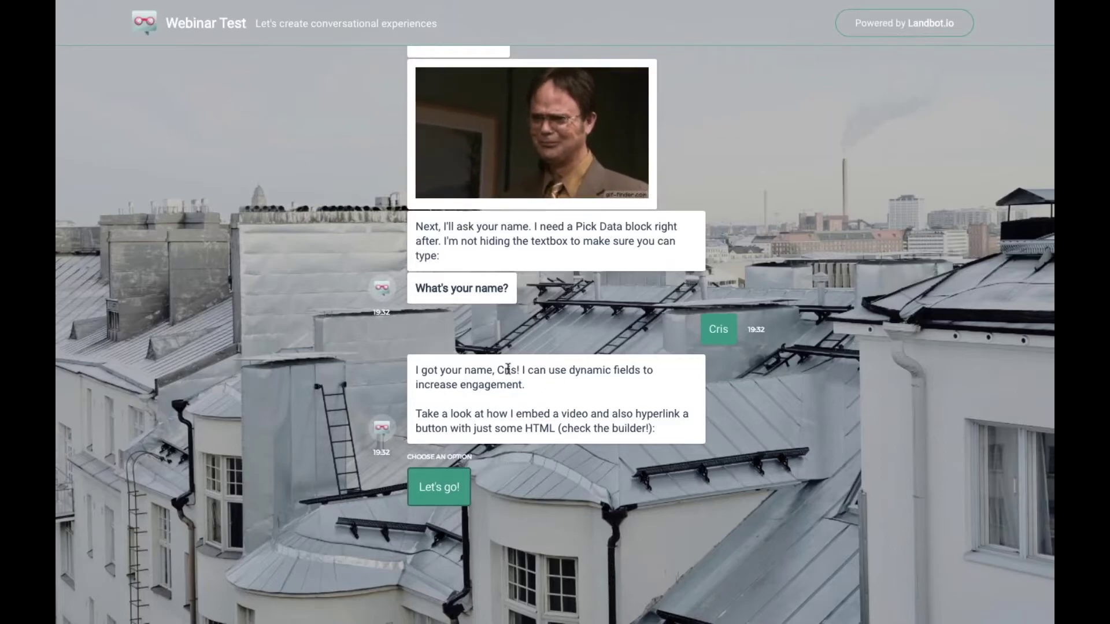
# Continue with Let's go! to reach the embedded video and Product Hunt link
pyautogui.moveTo(497, 370); pyautogui.dragTo(521, 369)
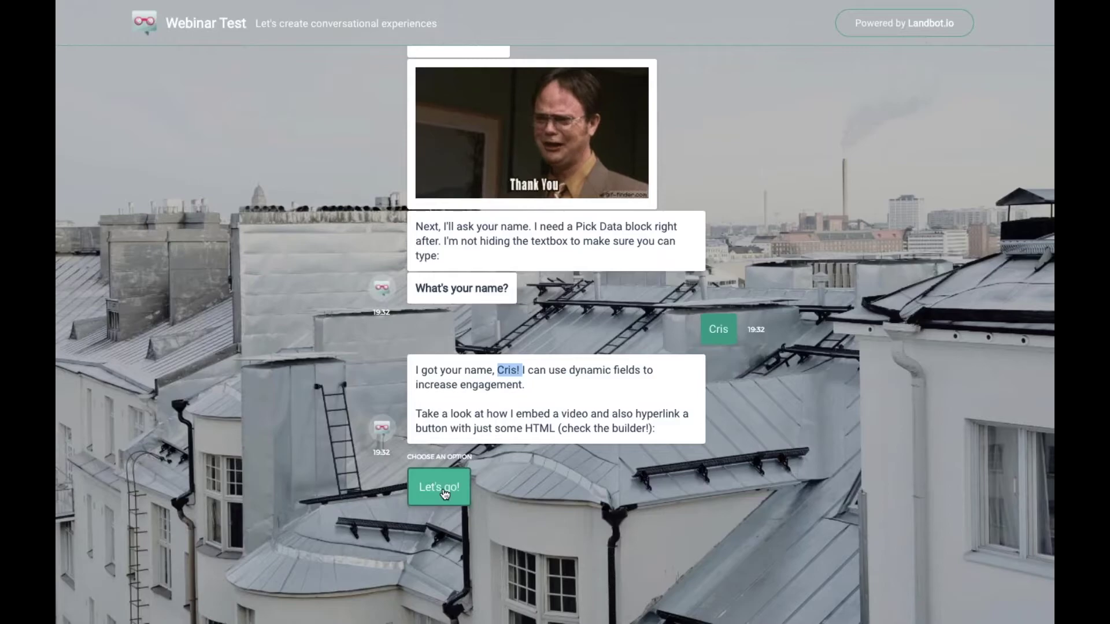
pyautogui.moveTo(545, 414); pyautogui.dragTo(684, 414)
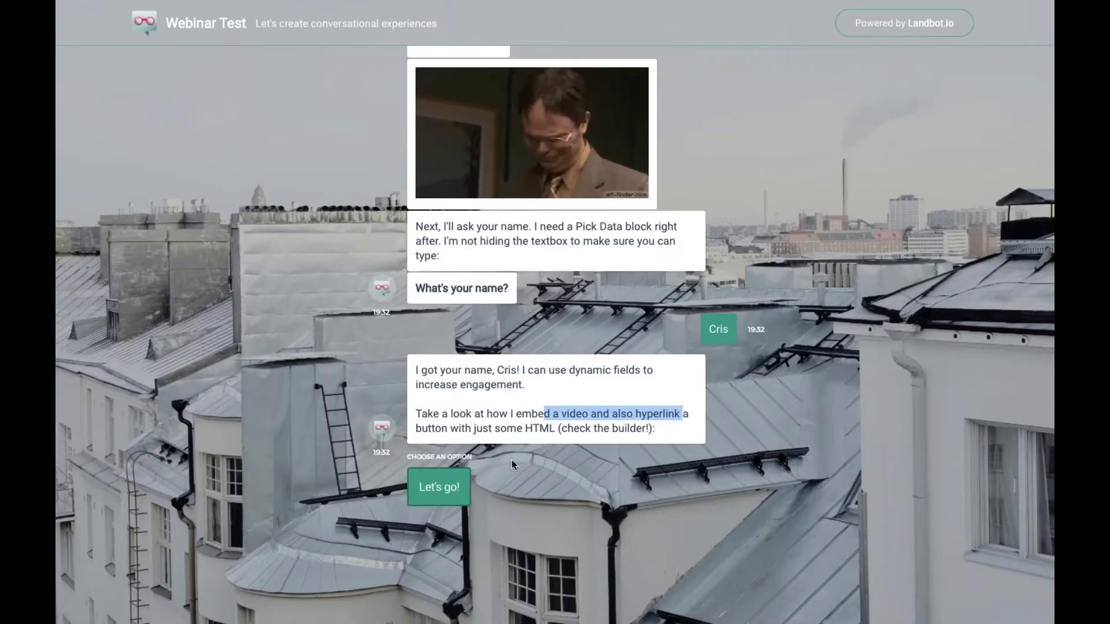
pyautogui.click(438, 487)
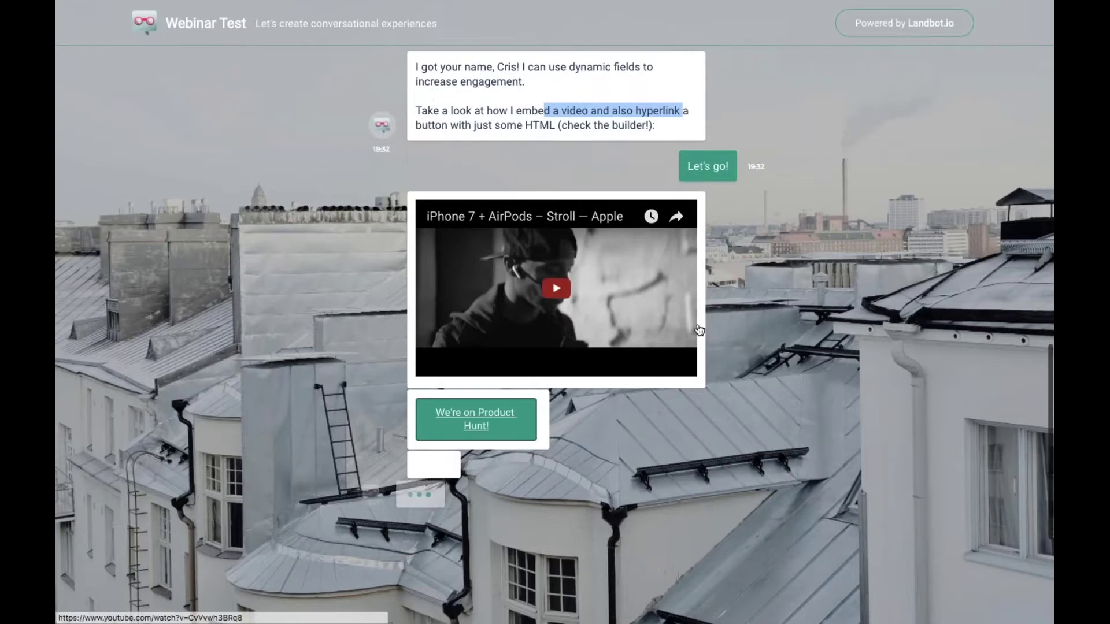
pyautogui.press('super+r')
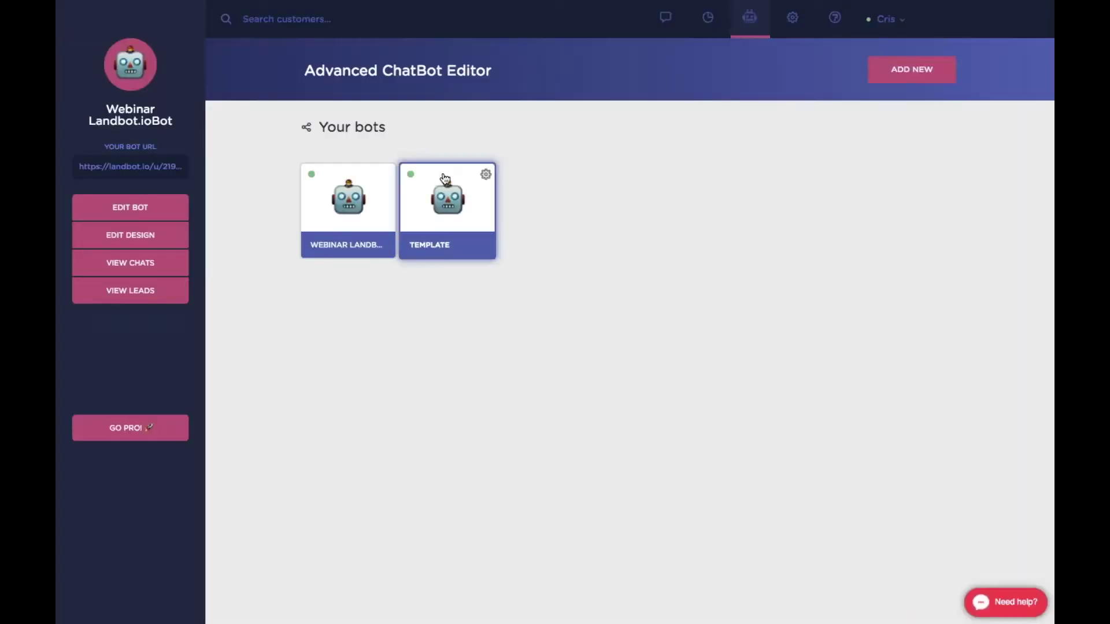
# Open the Template flow, highlight block 40's YouTube link, then return to the Webinar Test chat
pyautogui.click(486, 174)
pyautogui.click(421, 174)
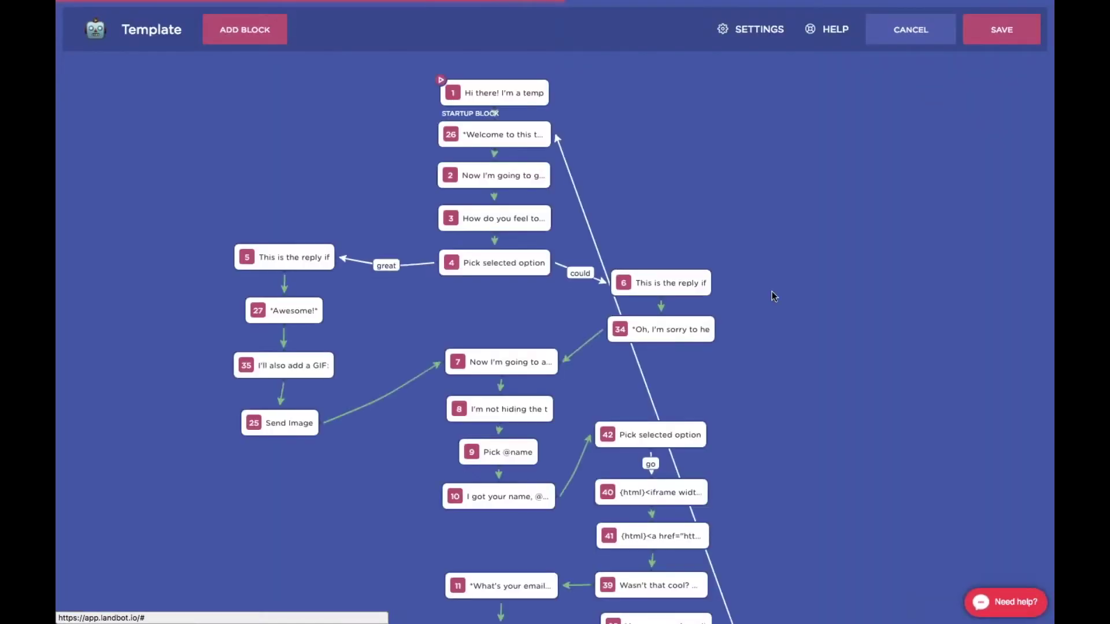
pyautogui.scroll(-1, 773, 296)
pyautogui.scroll(-5, 494, 190)
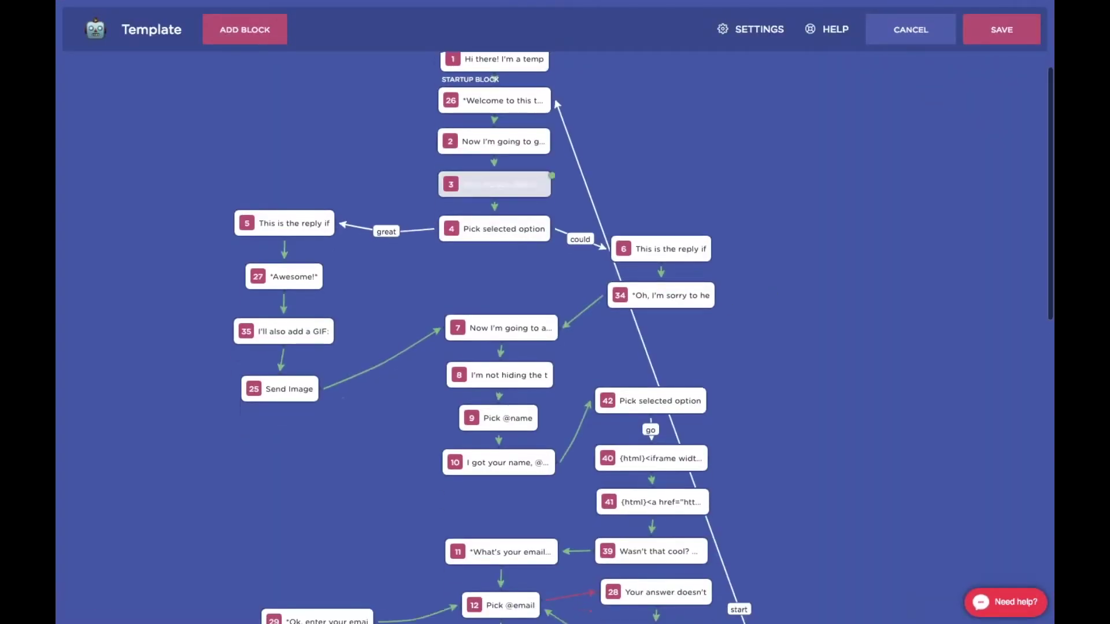
pyautogui.scroll(-1, 693, 363)
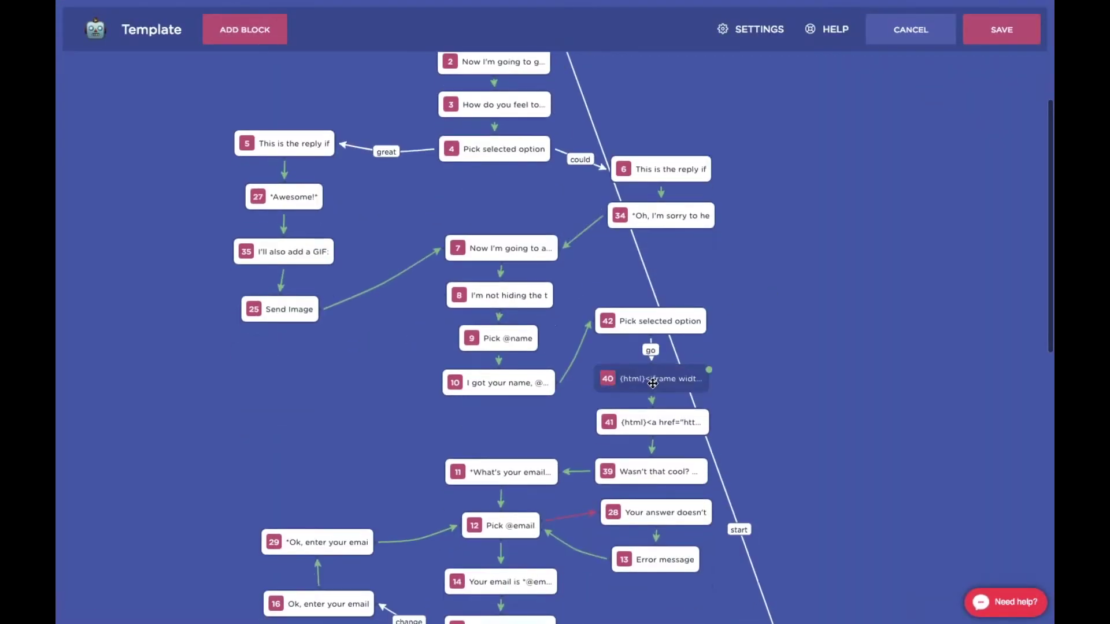
pyautogui.click(647, 379)
pyautogui.moveTo(820, 169); pyautogui.dragTo(1017, 173)
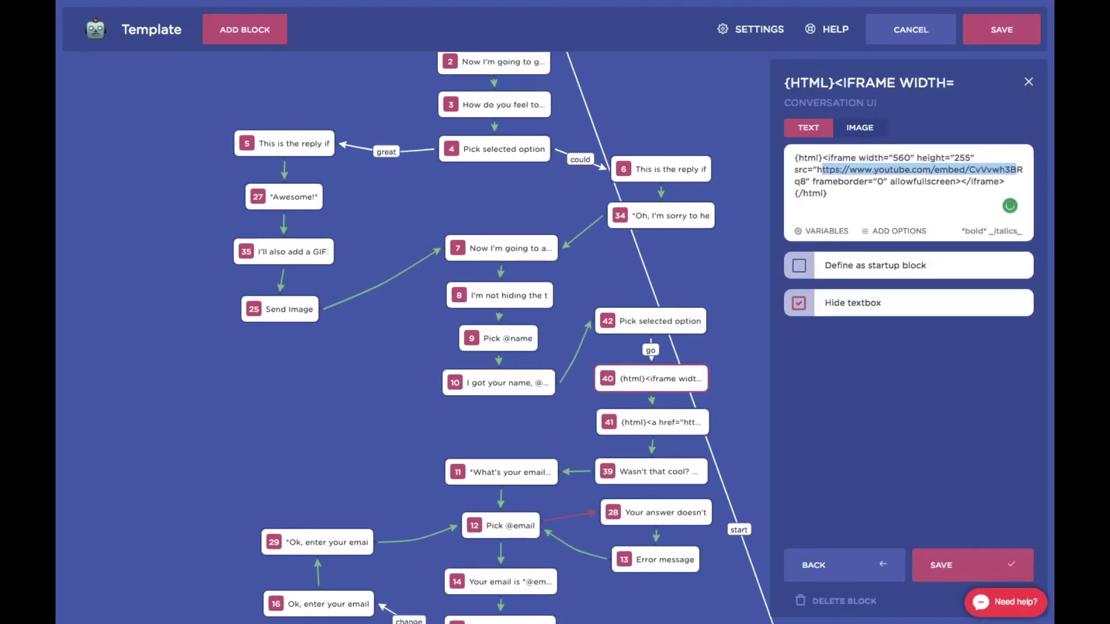
pyautogui.hotkey('ctrl', 'Right')
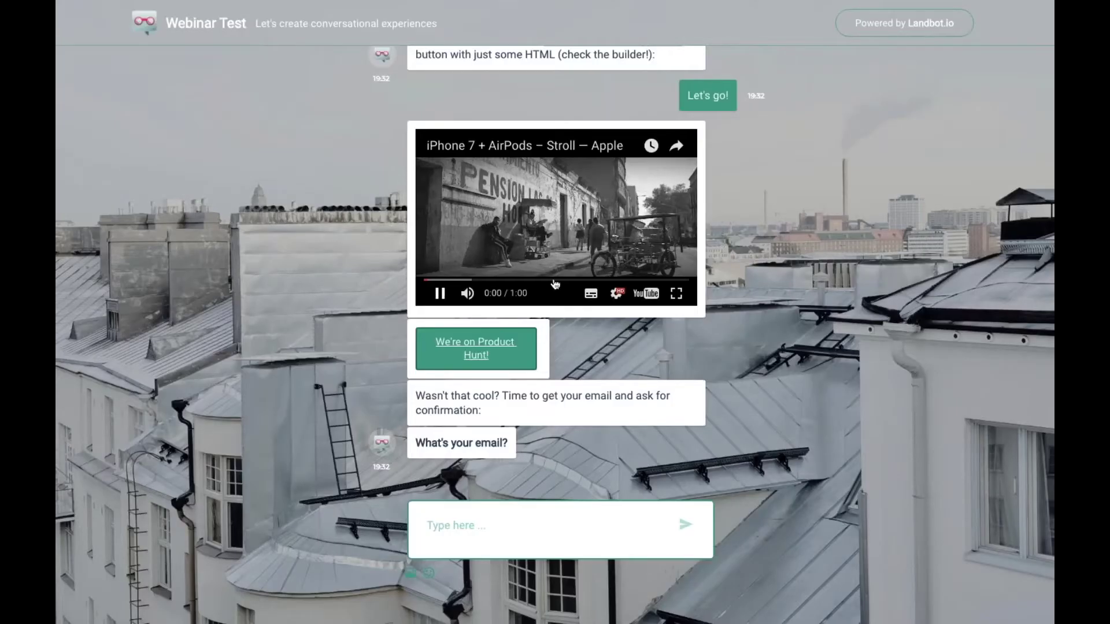
# Skip ahead in and pause the embedded video, then follow the Product Hunt link to chatform.ai
pyautogui.click(474, 281)
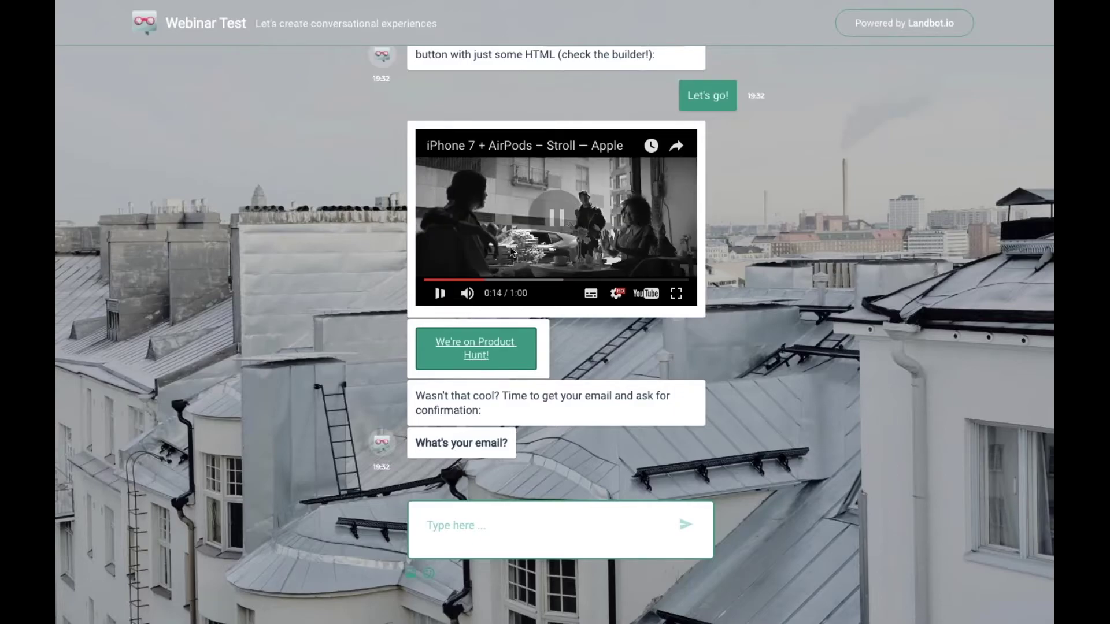
pyautogui.click(634, 221)
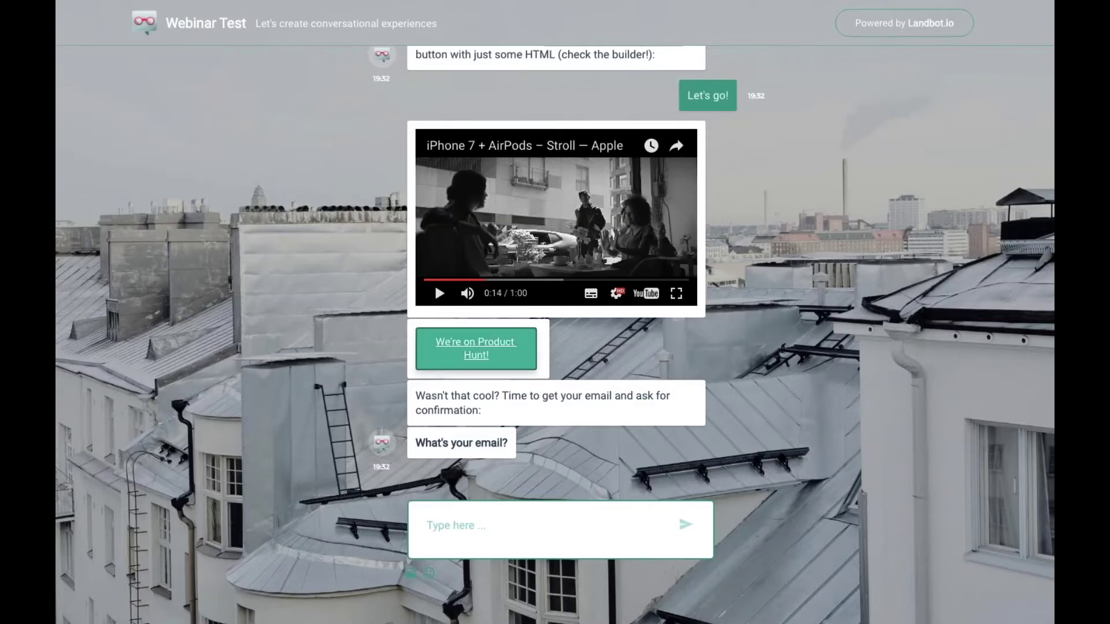
pyautogui.click(491, 346)
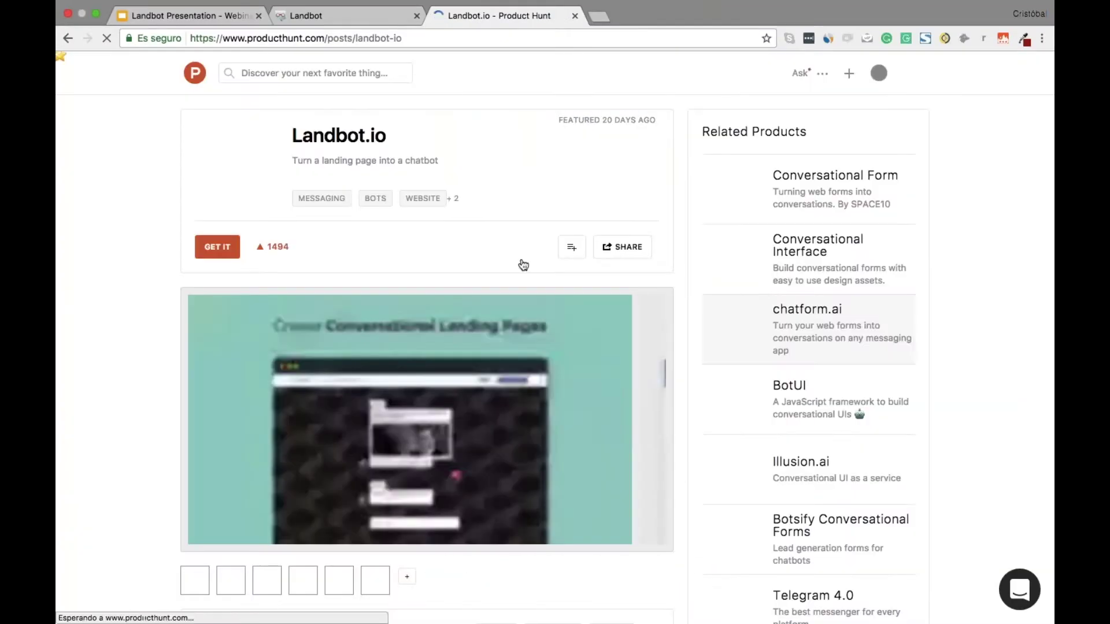
pyautogui.click(716, 309)
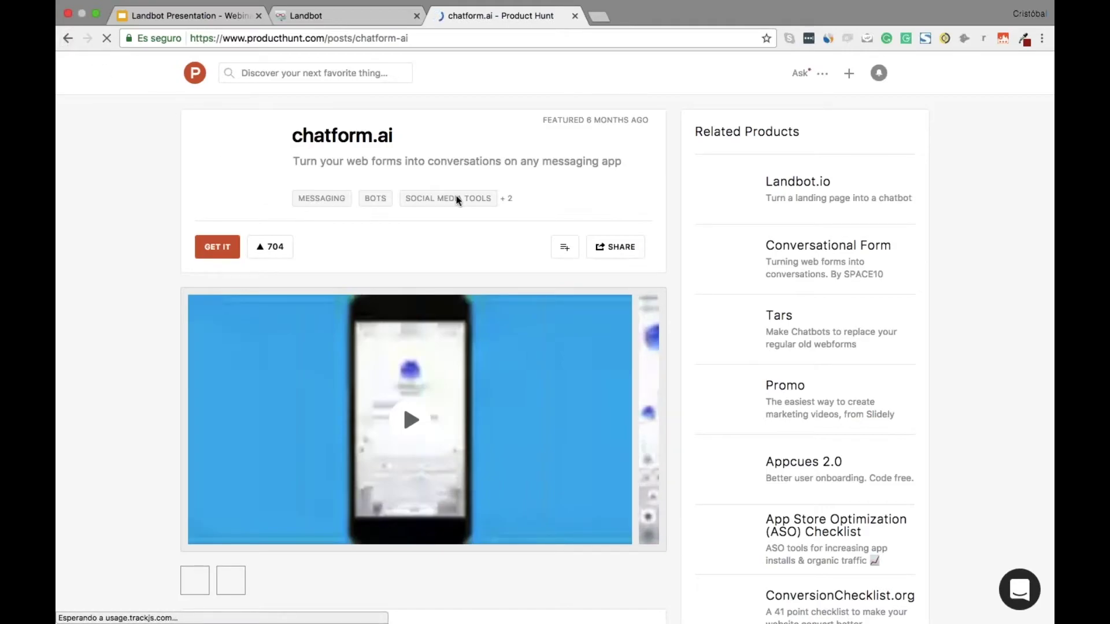
# Go back from chatform.ai to the Landbot.io Product Hunt page
pyautogui.click(68, 38)
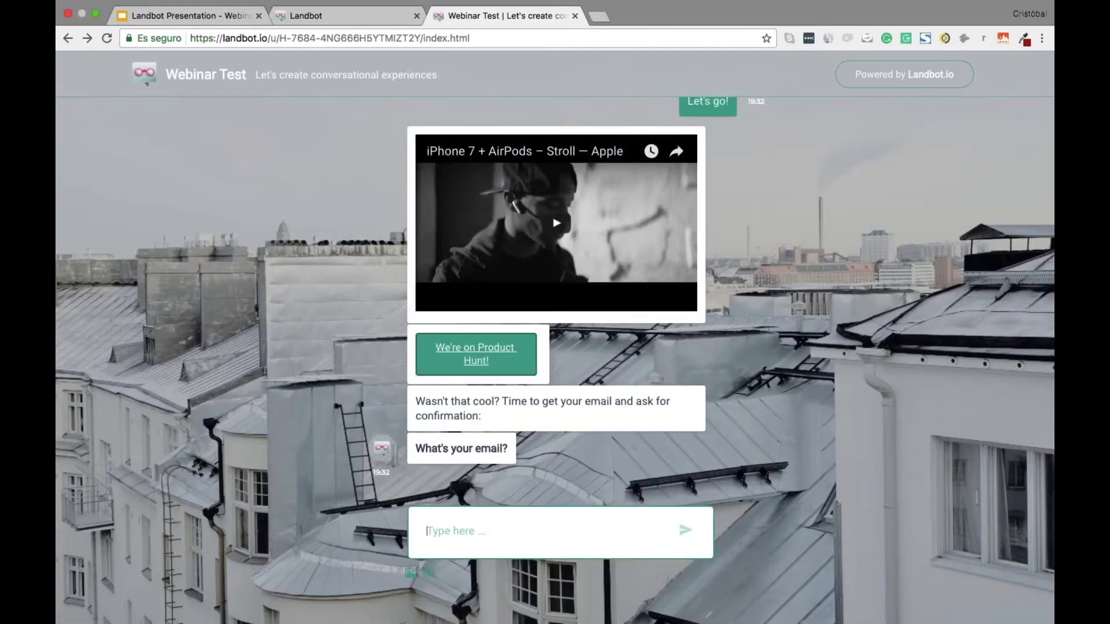
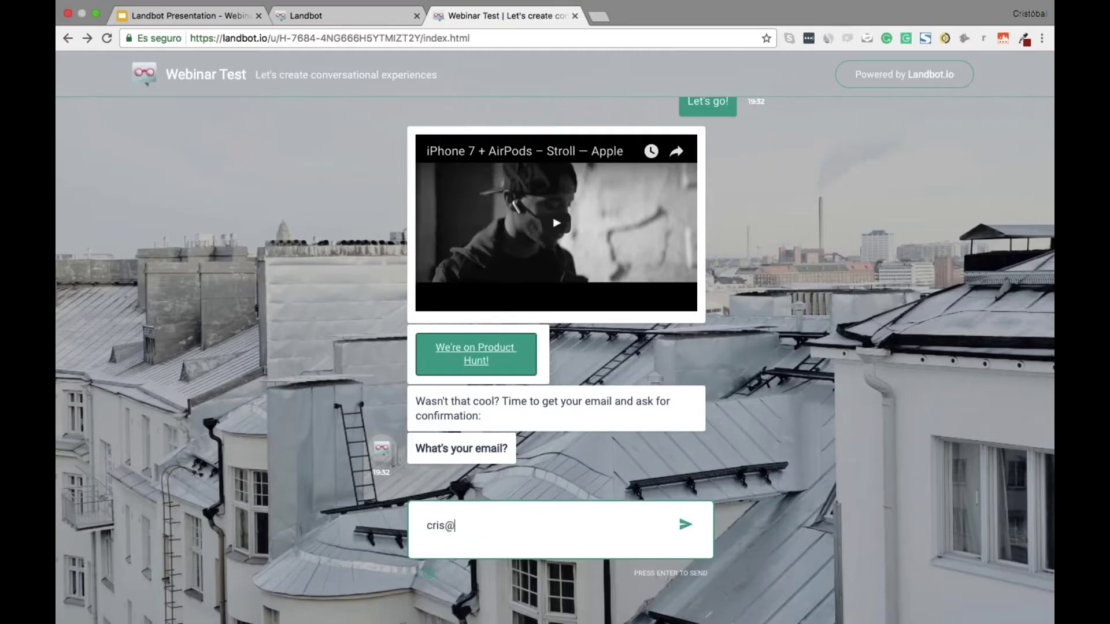
# Answer the email question with 'no', then send a valid email address in the test chat
pyautogui.press('super+a')
pyautogui.write('no')
pyautogui.press('Return')
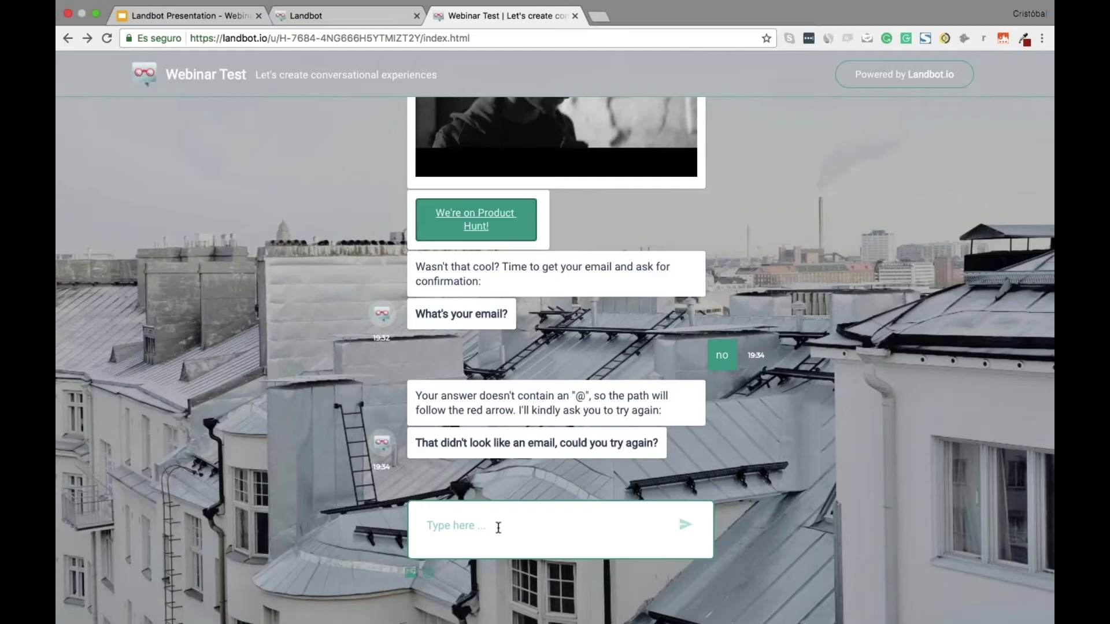
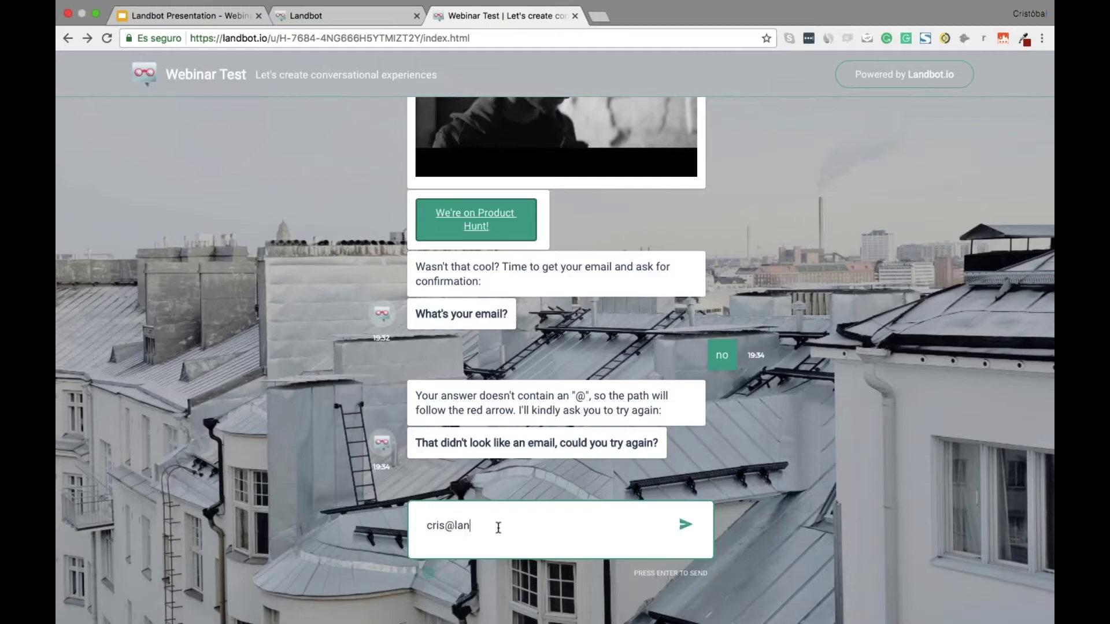
pyautogui.press('Return')
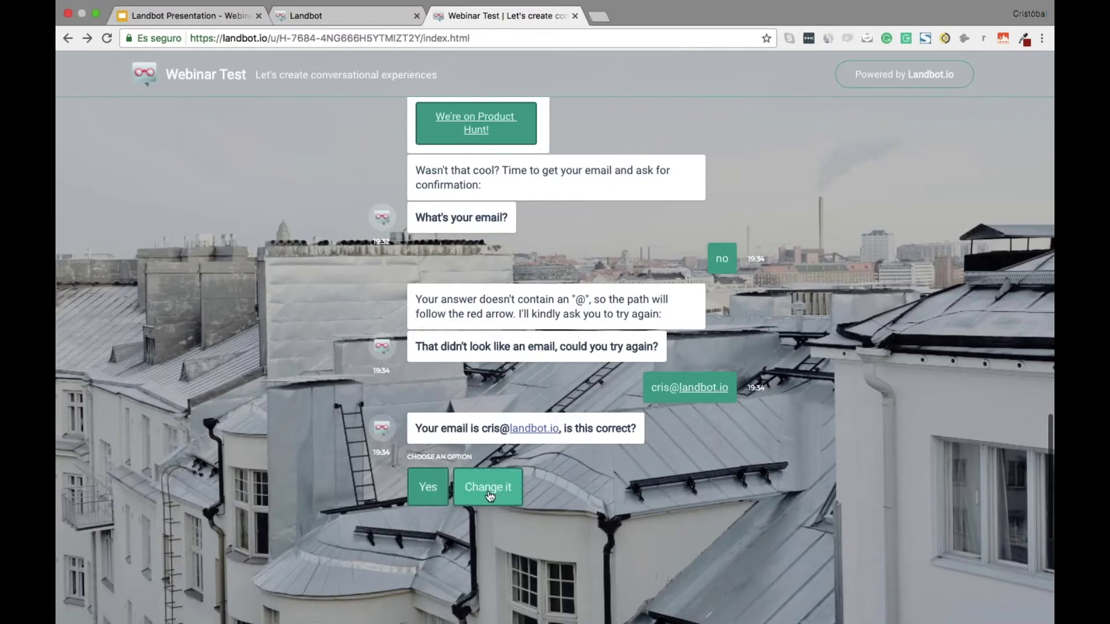
pyautogui.hotkey('ctrl', 'shift', 'Tab')
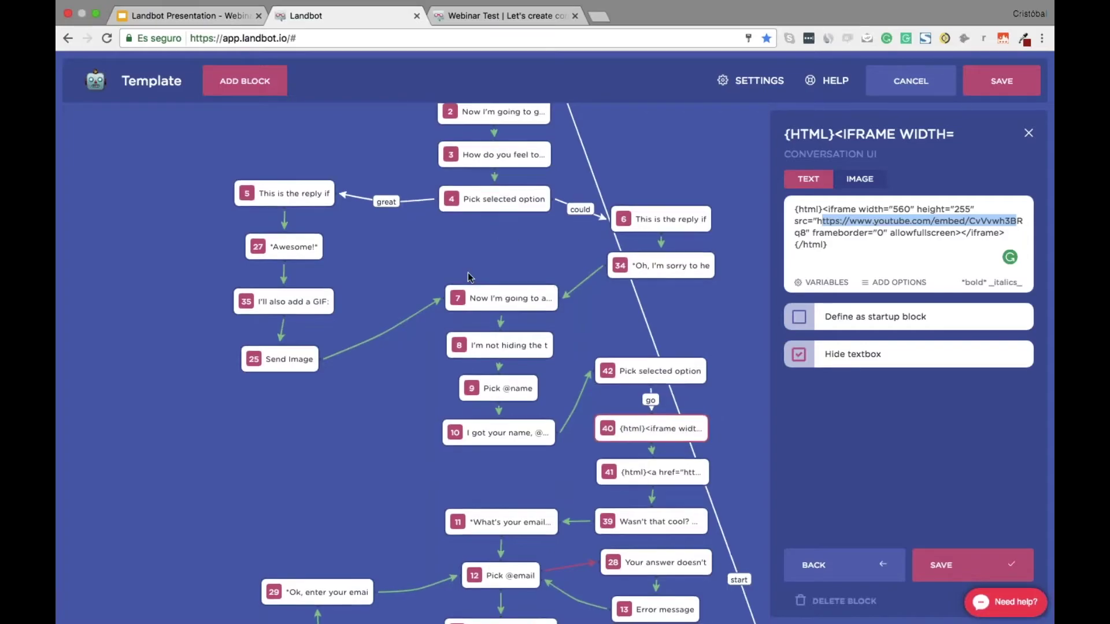
# Close block 40's edit panel and confirm the email with Yes in the chat
pyautogui.scroll(-5, 470, 277)
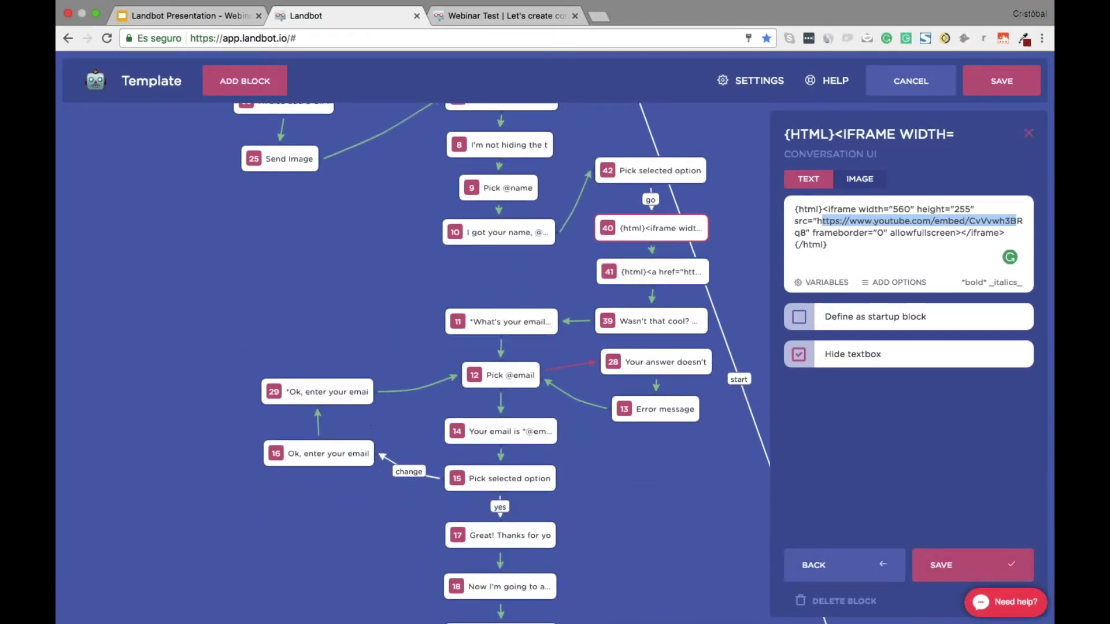
pyautogui.click(1028, 133)
pyautogui.scroll(-1, 639, 441)
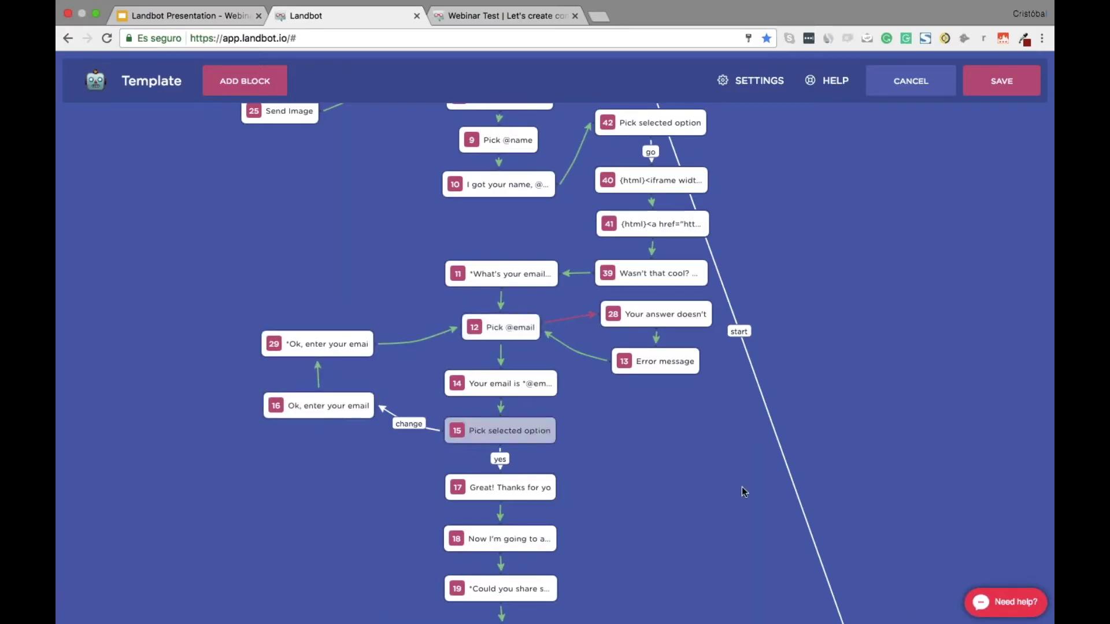
pyautogui.hotkey('ctrl', 'Tab')
pyautogui.click(428, 487)
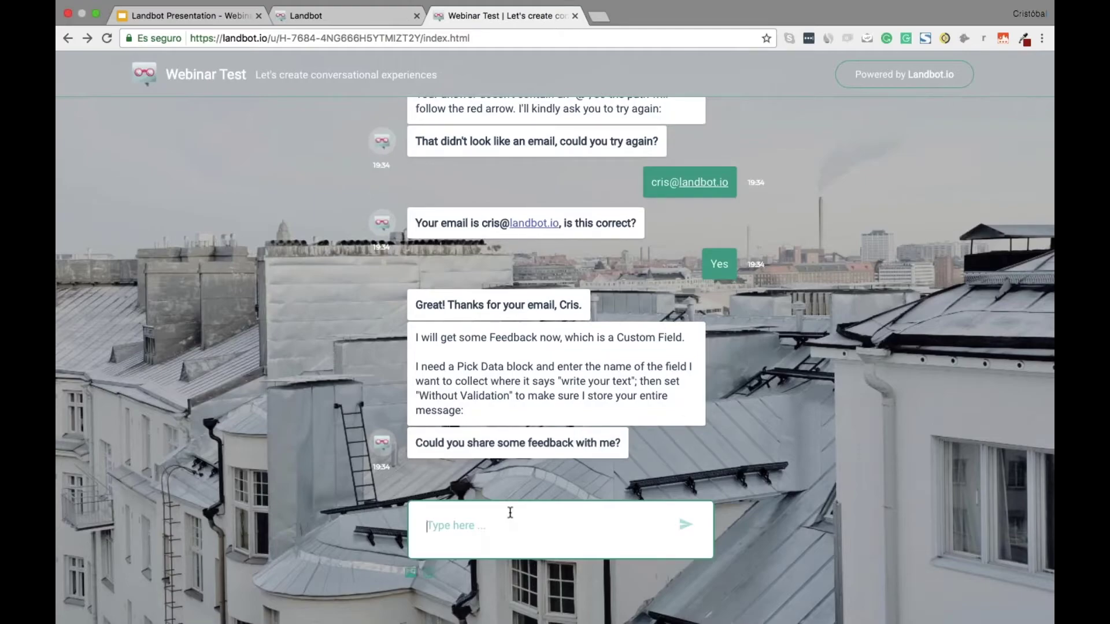
# Send the feedback 'I'm sad your chatbot was not saved' in the test chat
pyautogui.write("I'm sad your chatbot was not saved")
pyautogui.press('Return')
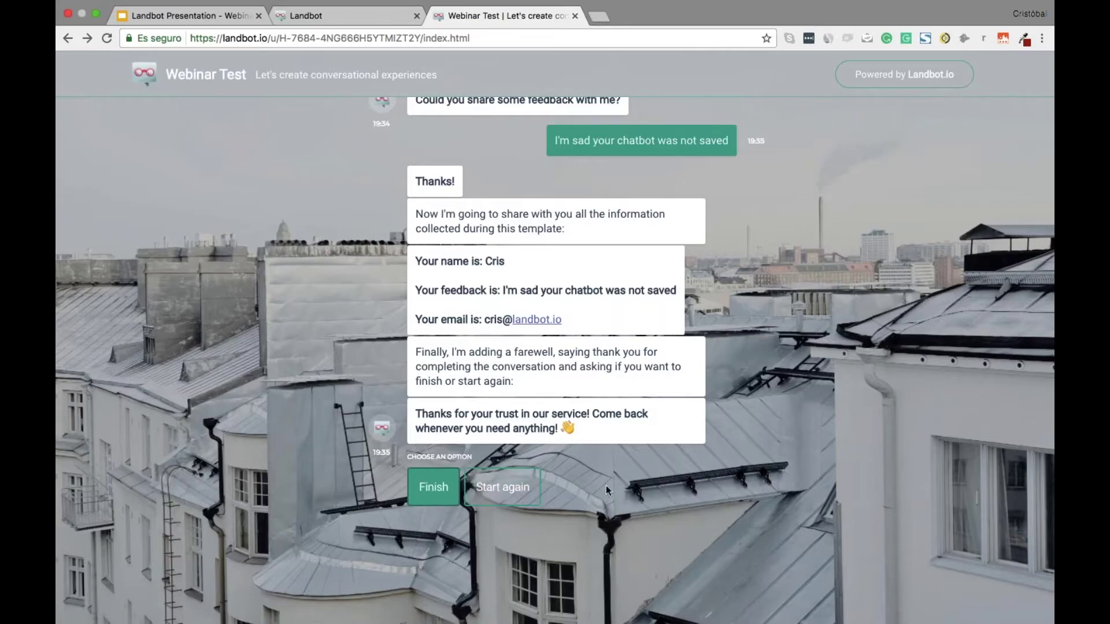
pyautogui.hotkey('ctrl', 'shift', 'Tab')
pyautogui.scroll(-10, 810, 529)
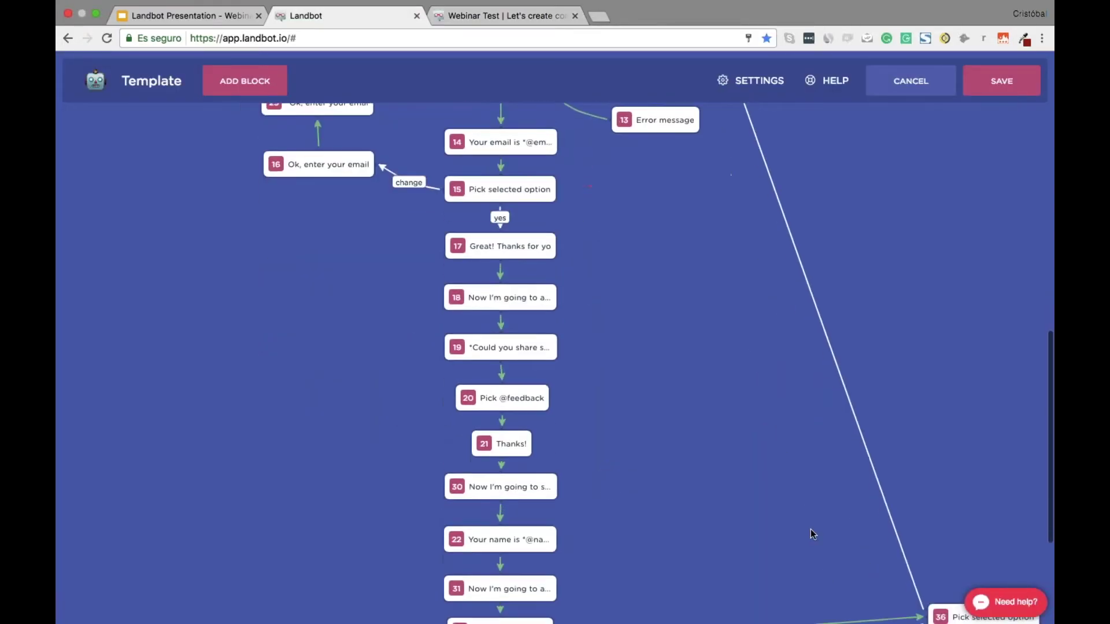
# Scroll the flow canvas back up to the top, then return to the Webinar Test chat
pyautogui.scroll(2, 812, 533)
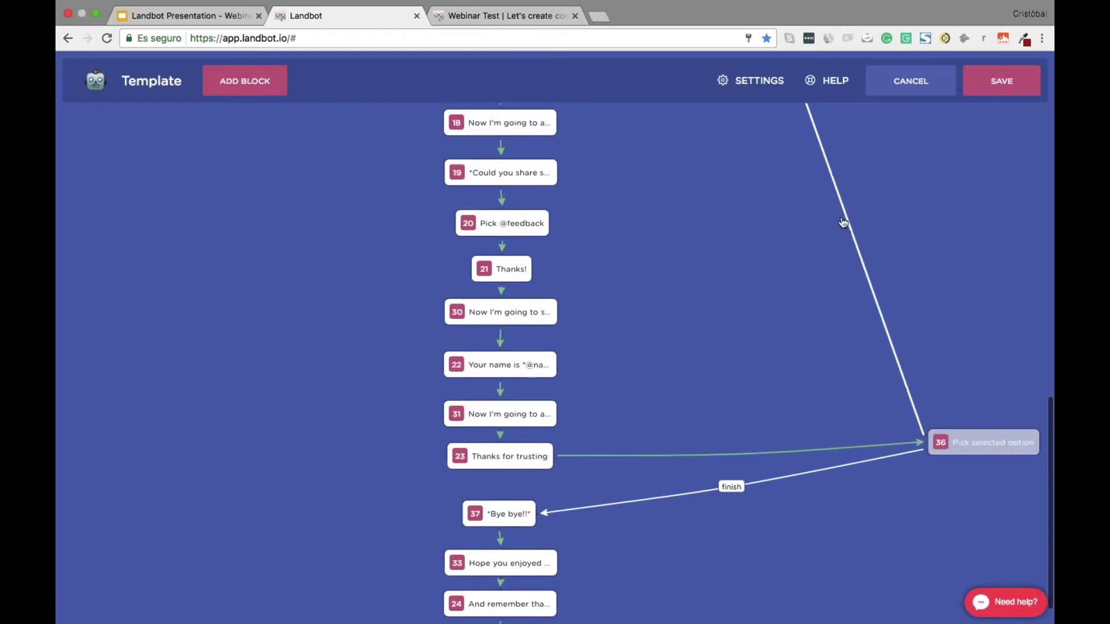
pyautogui.scroll(10, 750, 295)
pyautogui.scroll(3, 495, 164)
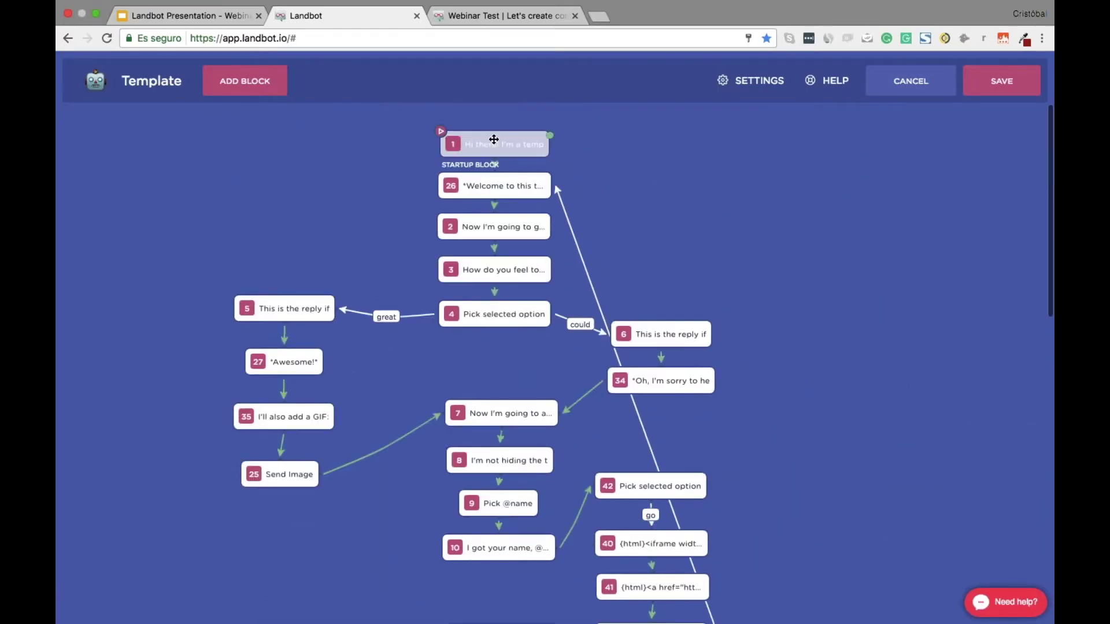
pyautogui.hotkey('ctrl', 'Tab')
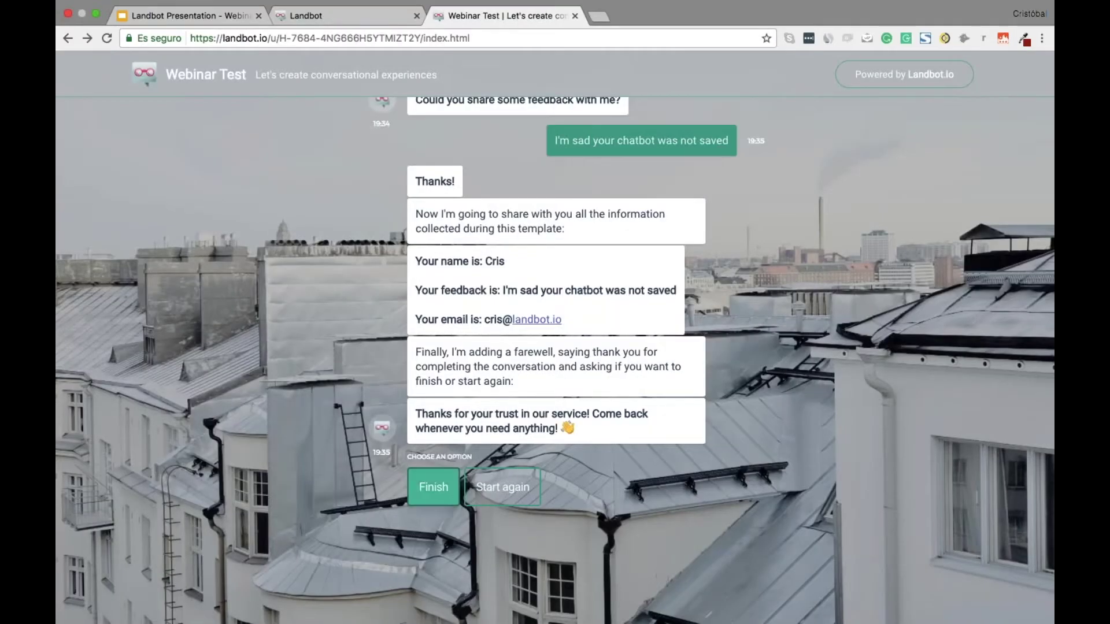
# Choose Finish, reload the chat, select its address, and open a new private window
pyautogui.click(434, 487)
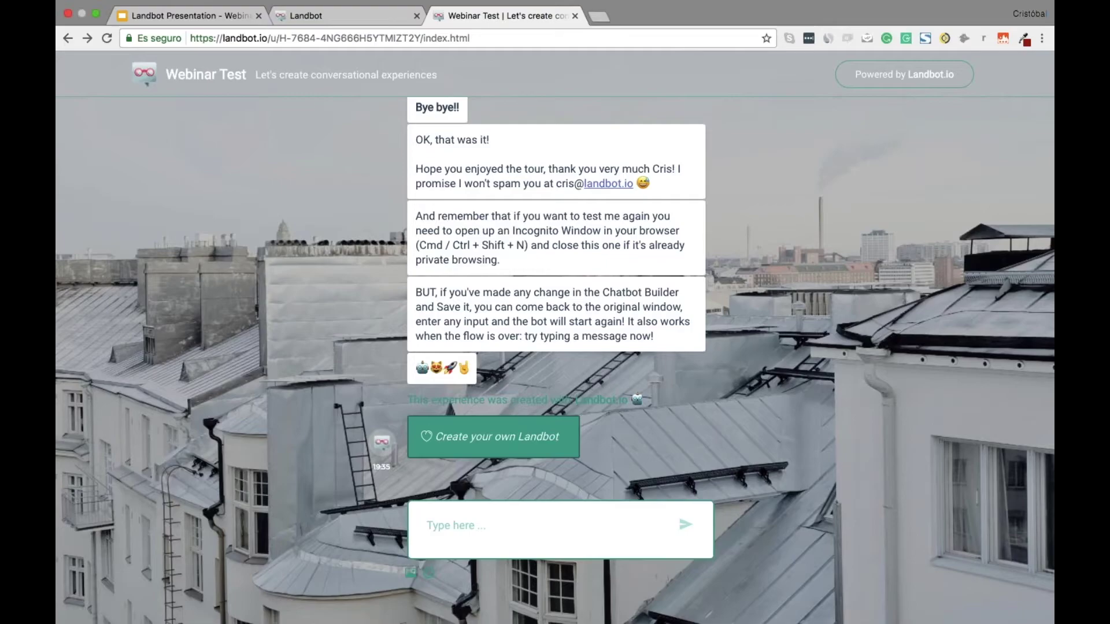
pyautogui.press('super+r')
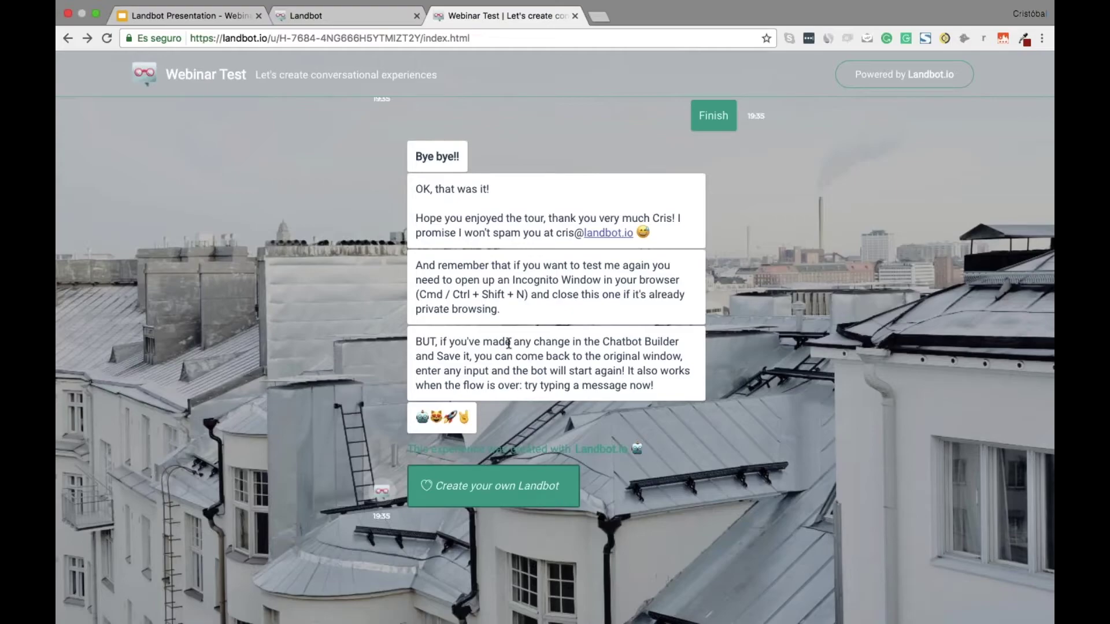
pyautogui.press('super+l')
pyautogui.press('super+c')
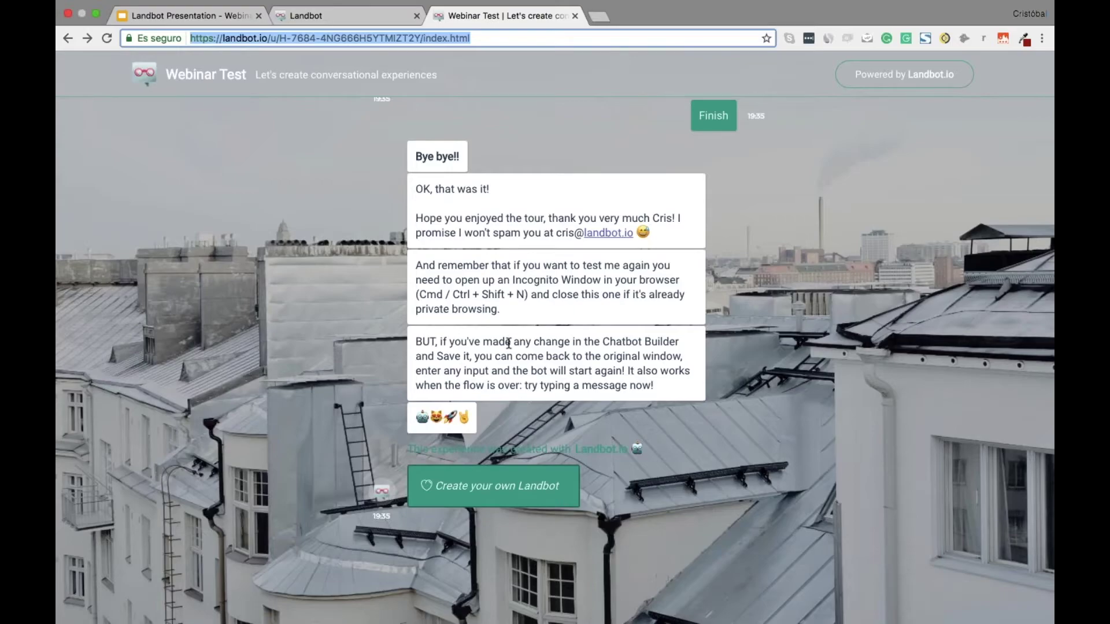
pyautogui.press('super+shift+n')
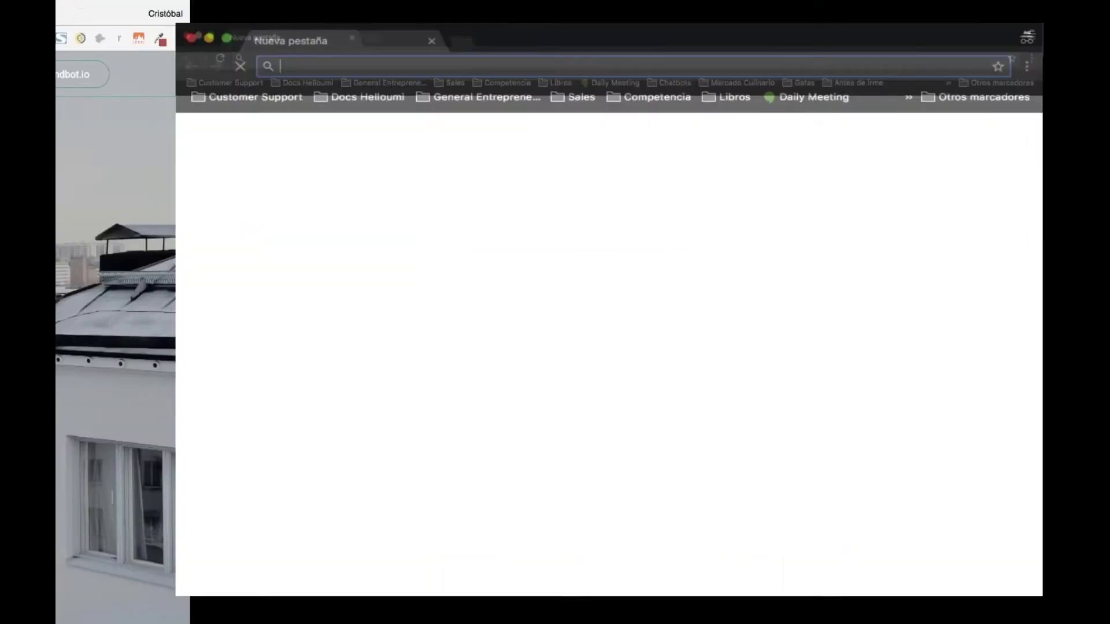
# Load the bot's share link in the private window, then paste it into another private window
pyautogui.press('super+v')
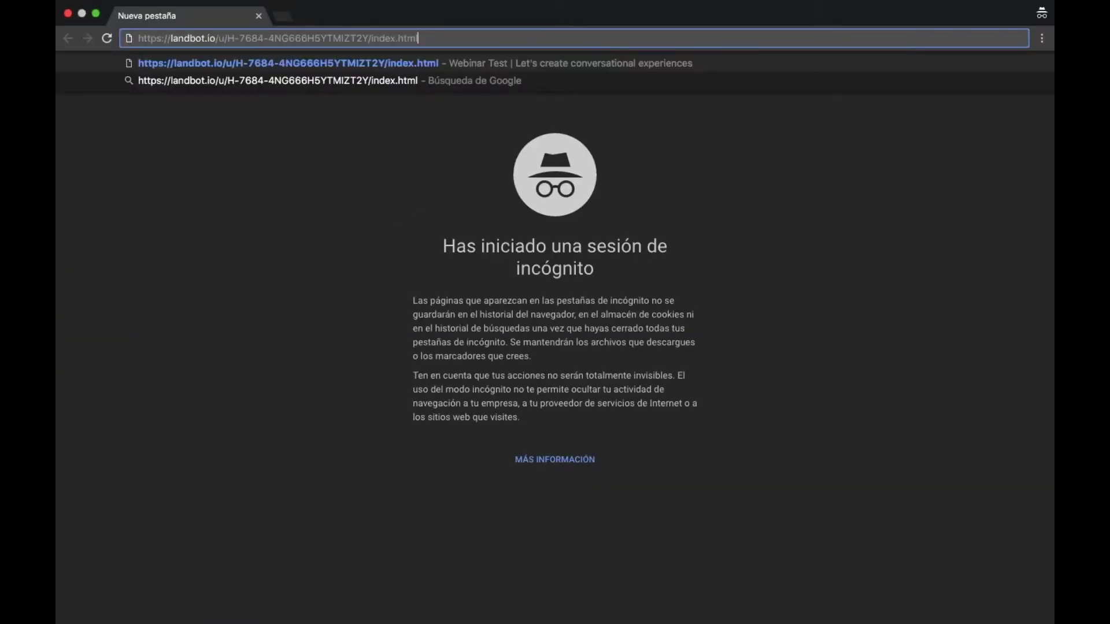
pyautogui.press('Return')
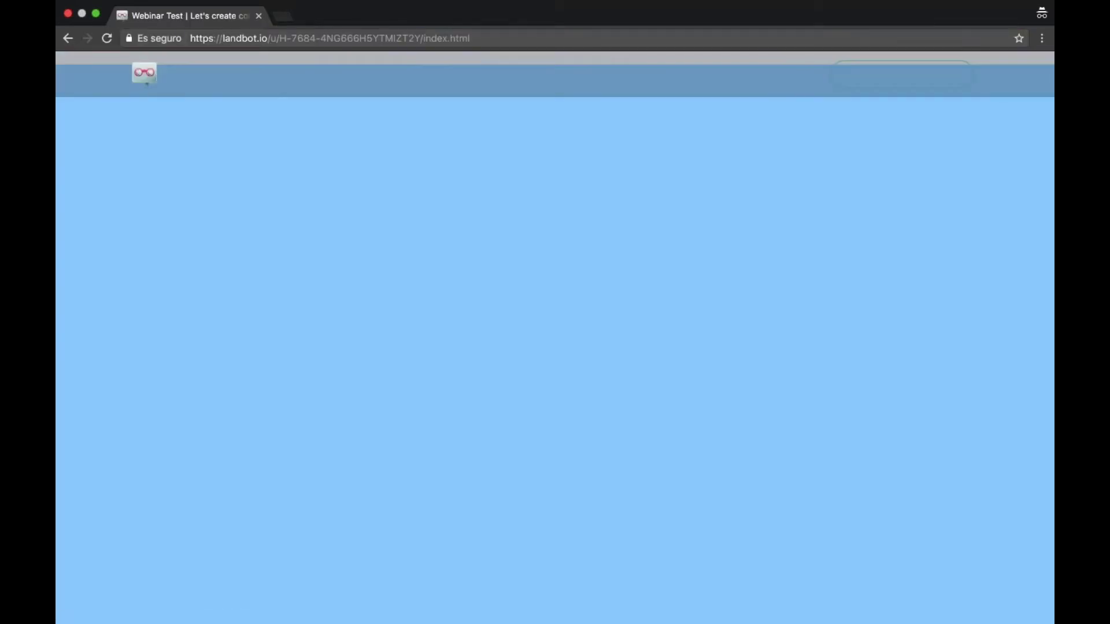
pyautogui.press('super+l')
pyautogui.press('super+c')
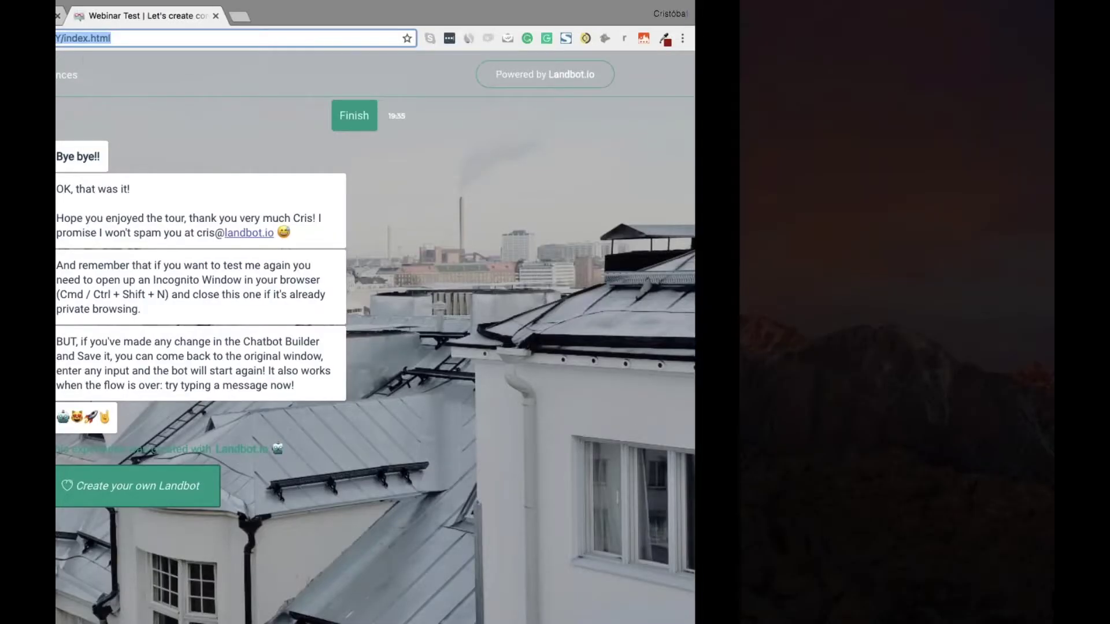
pyautogui.press('super+shift+n')
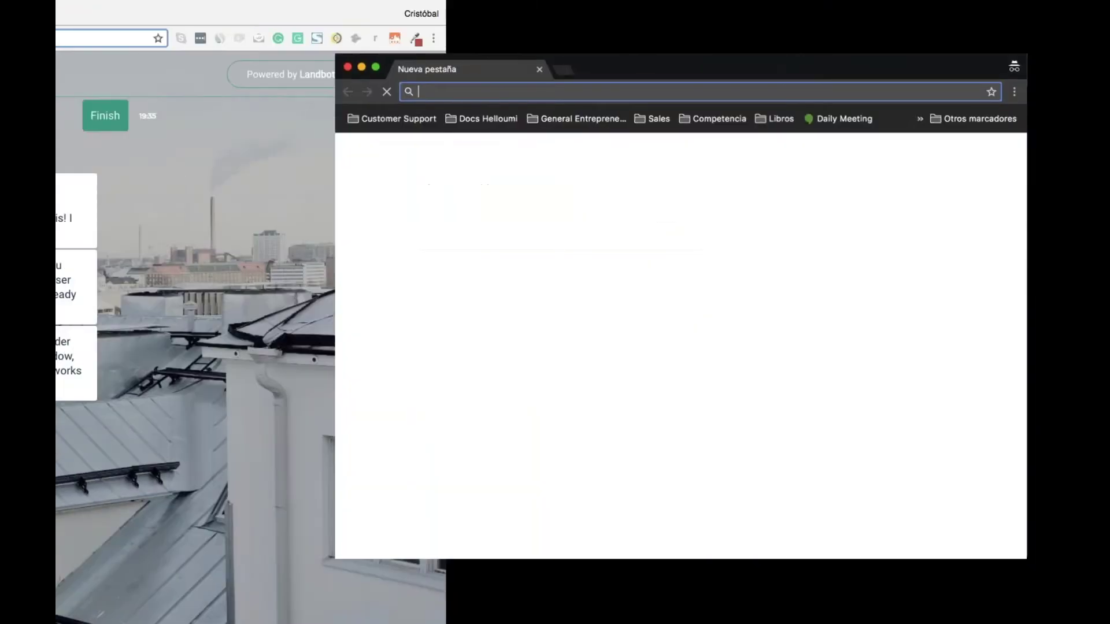
pyautogui.press('super+v')
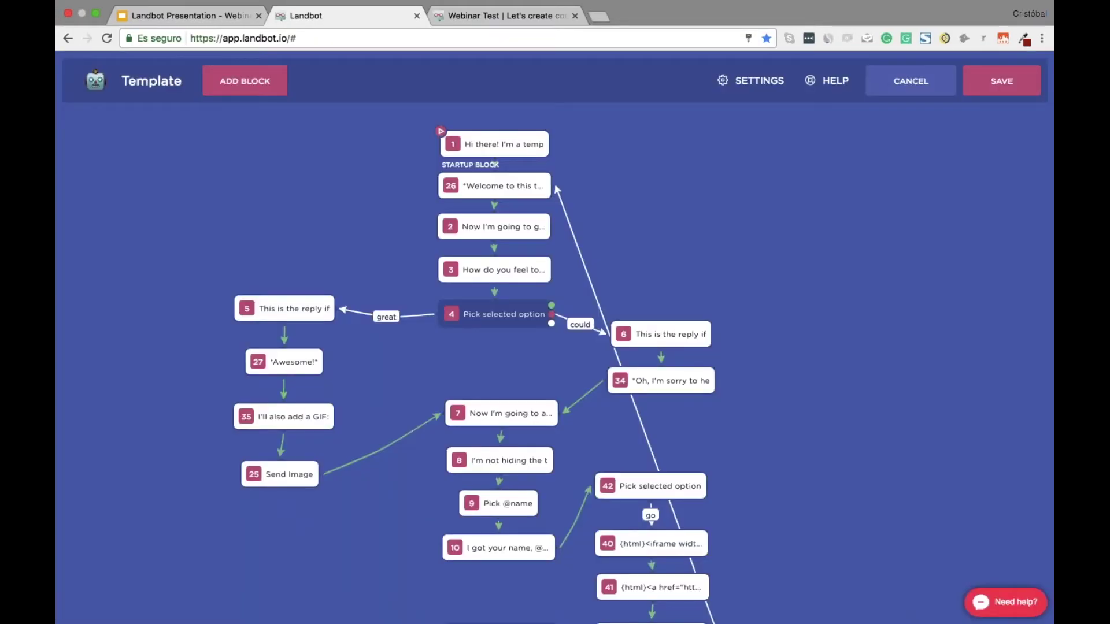
# Check the finished test chat, then save block 38 and the whole Template flow
pyautogui.scroll(-1, 555, 347)
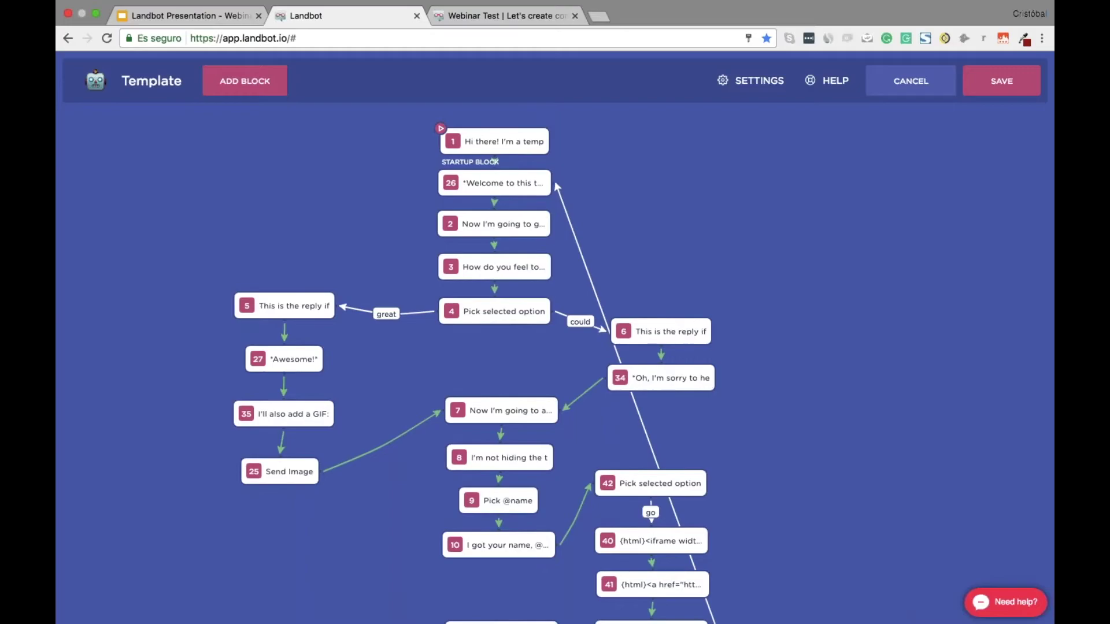
pyautogui.scroll(-4, 555, 364)
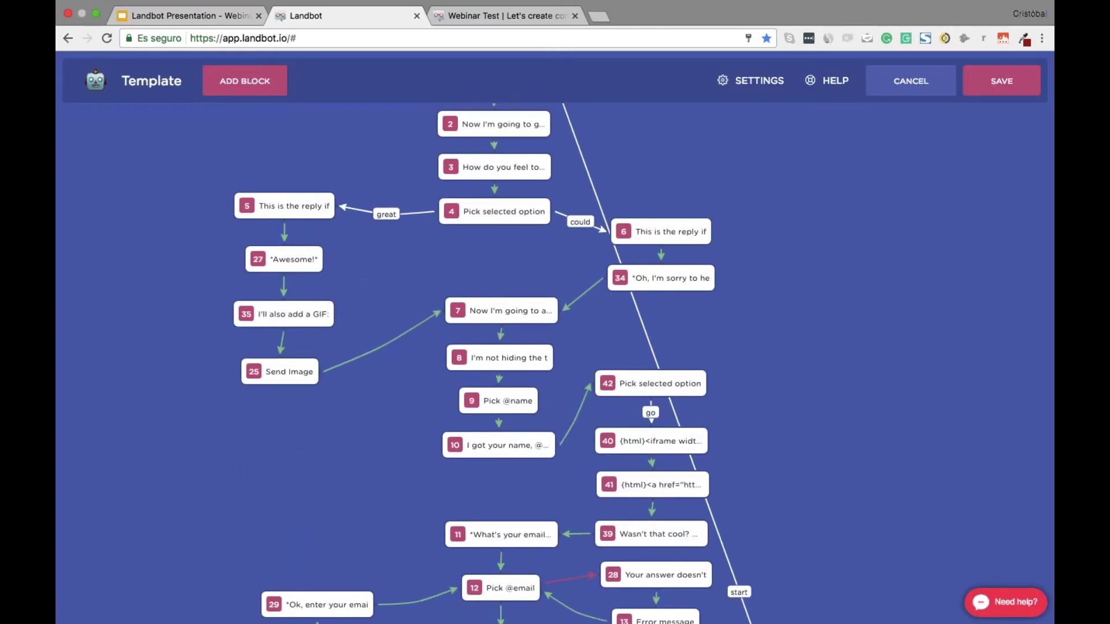
pyautogui.hotkey('ctrl', 'Tab')
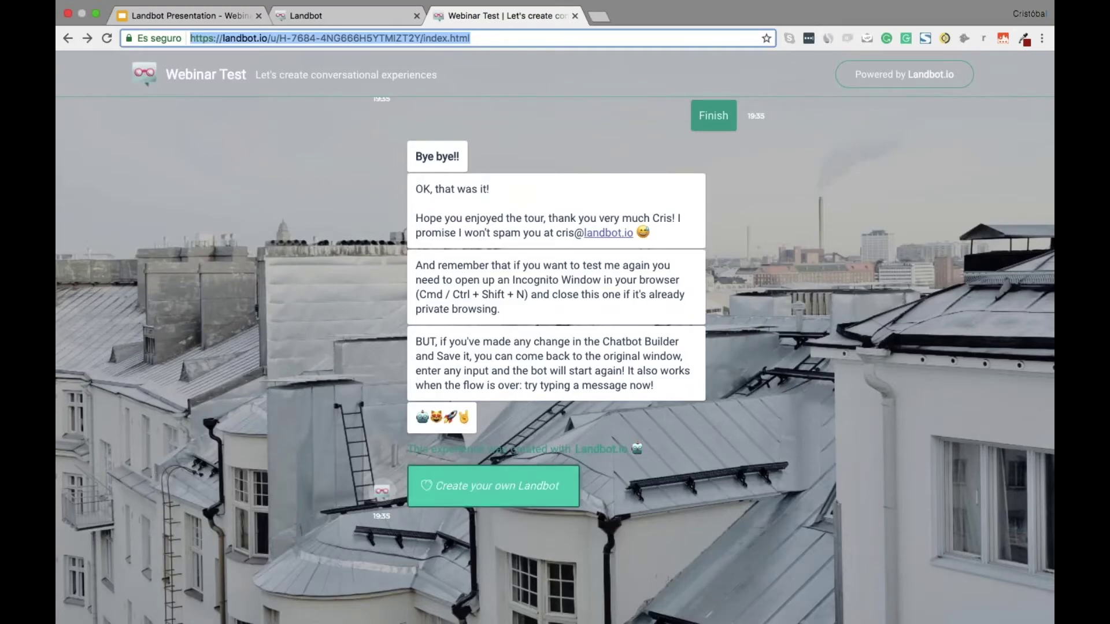
pyautogui.hotkey('ctrl', 'shift', 'Tab')
pyautogui.scroll(-15, 500, 501)
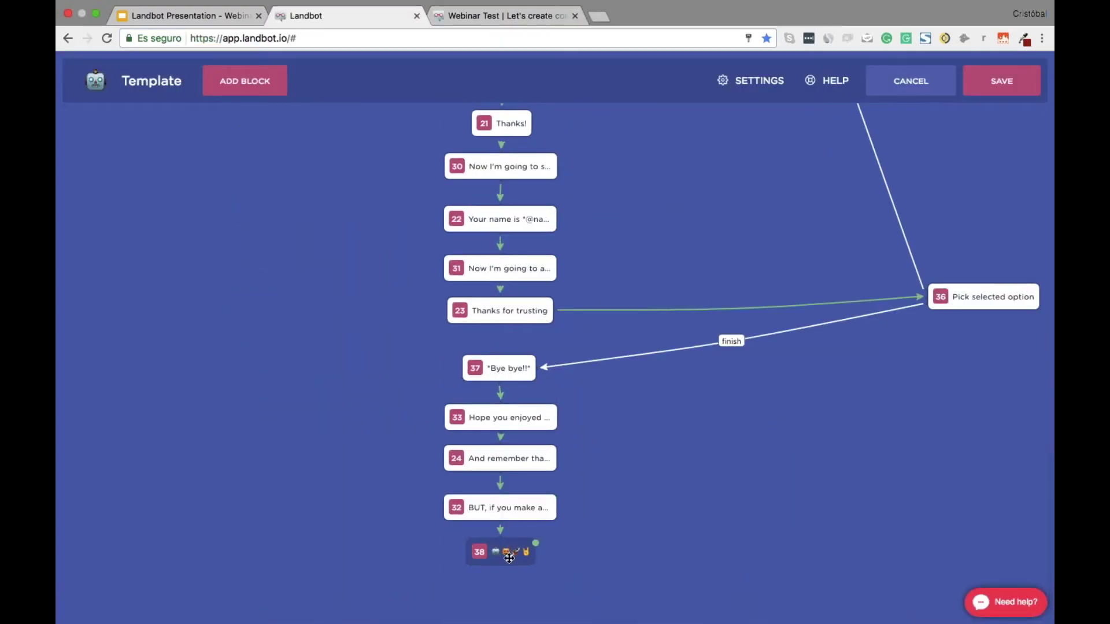
pyautogui.click(503, 551)
pyautogui.click(982, 579)
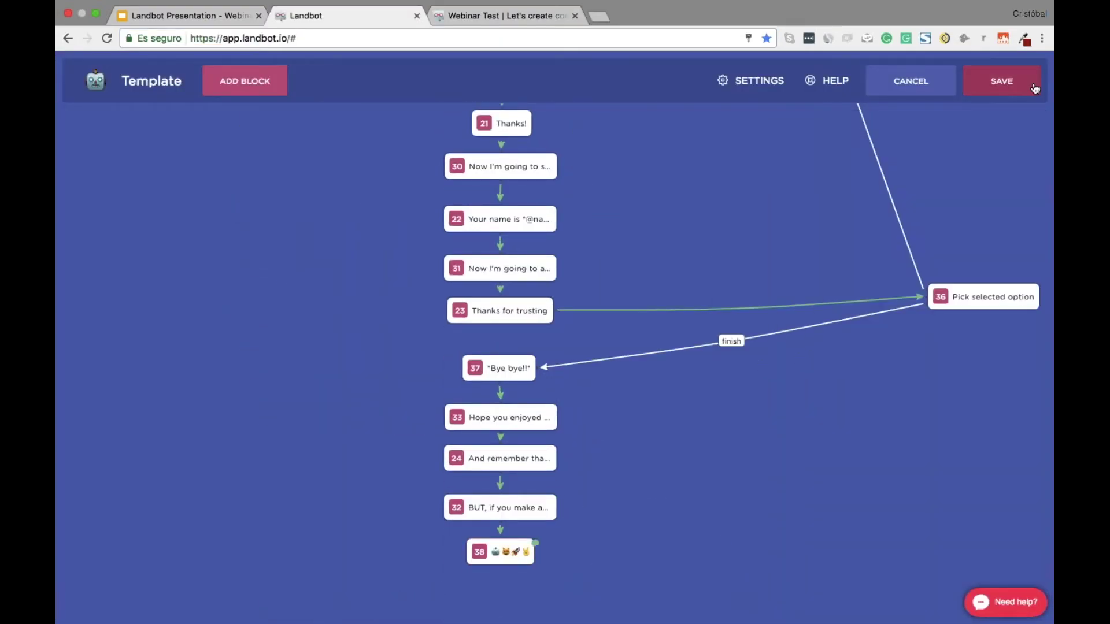
pyautogui.click(995, 85)
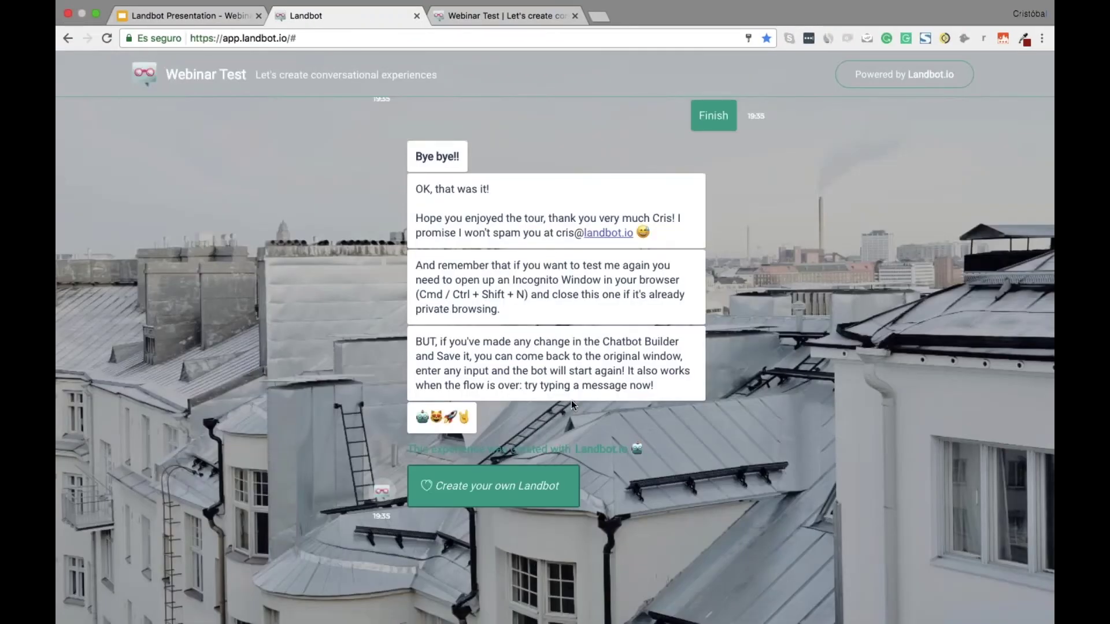
# Restart the bot test in a private window with Howdy and Great!, then reopen the Template editor
pyautogui.press('super+w')
pyautogui.press('super+shift+n')
pyautogui.write('https://landbot.io/u/H-7684-4NG666H5YTMIZT2Y/index.html')
pyautogui.press('Return')
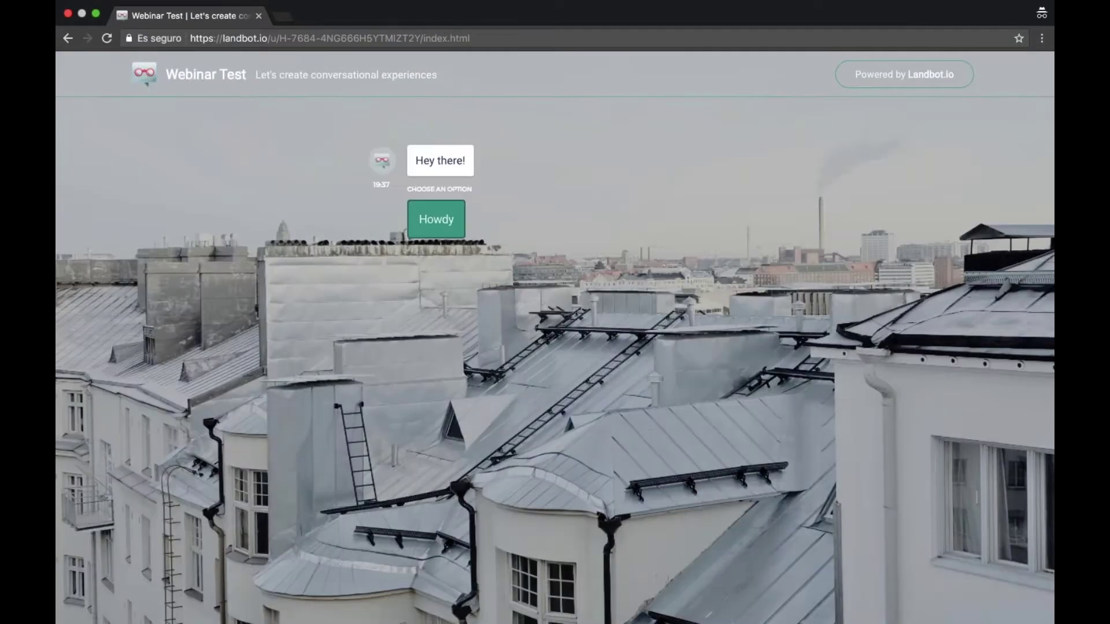
pyautogui.click(436, 221)
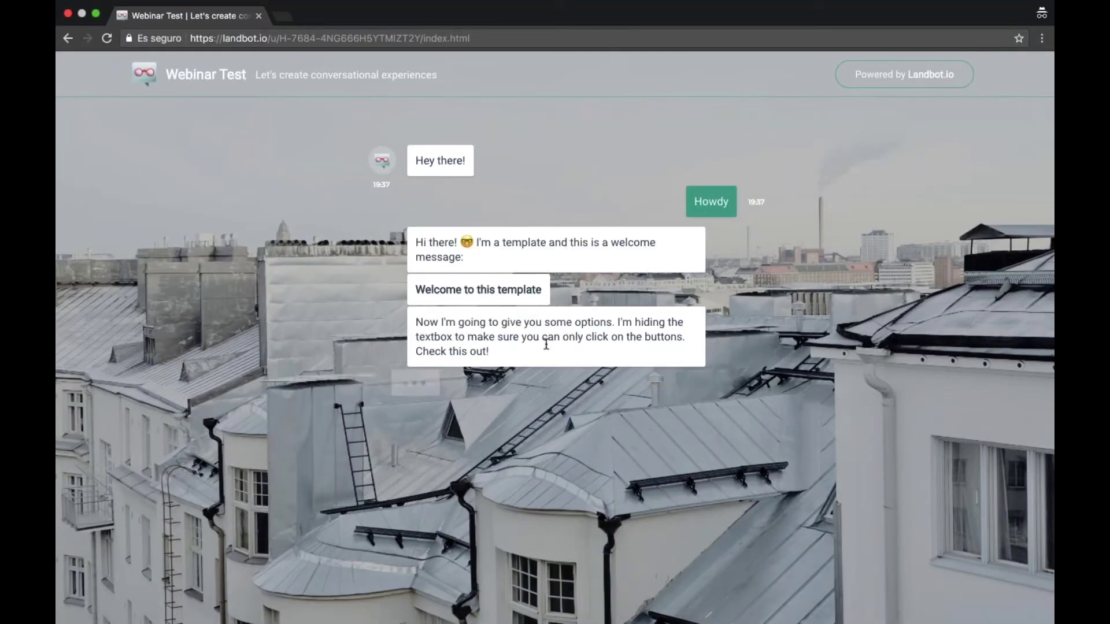
pyautogui.click(433, 457)
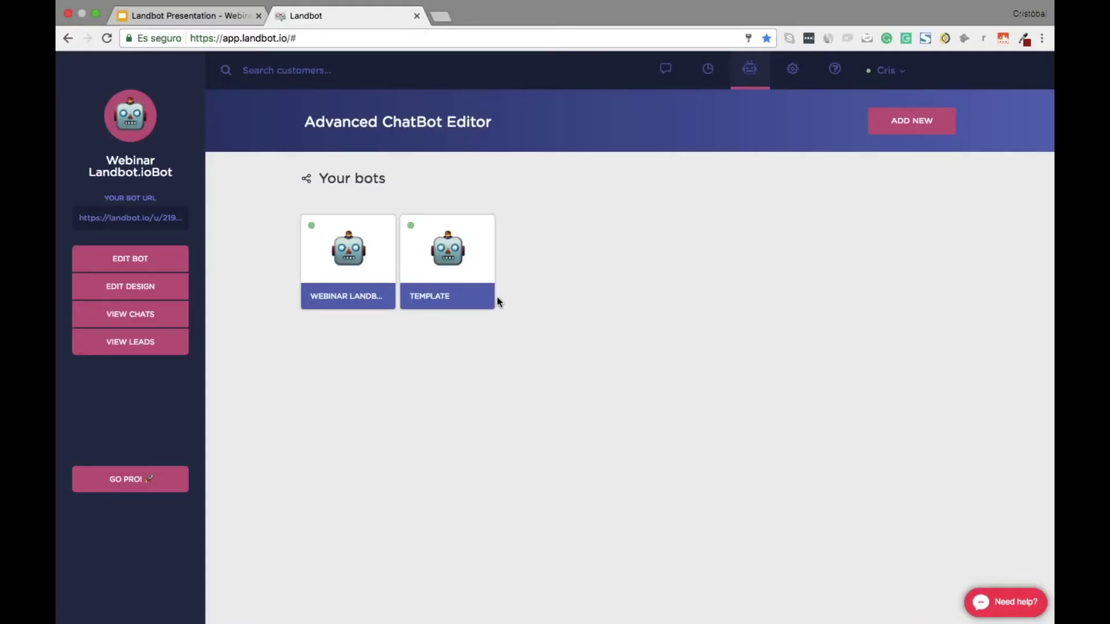
pyautogui.click(429, 226)
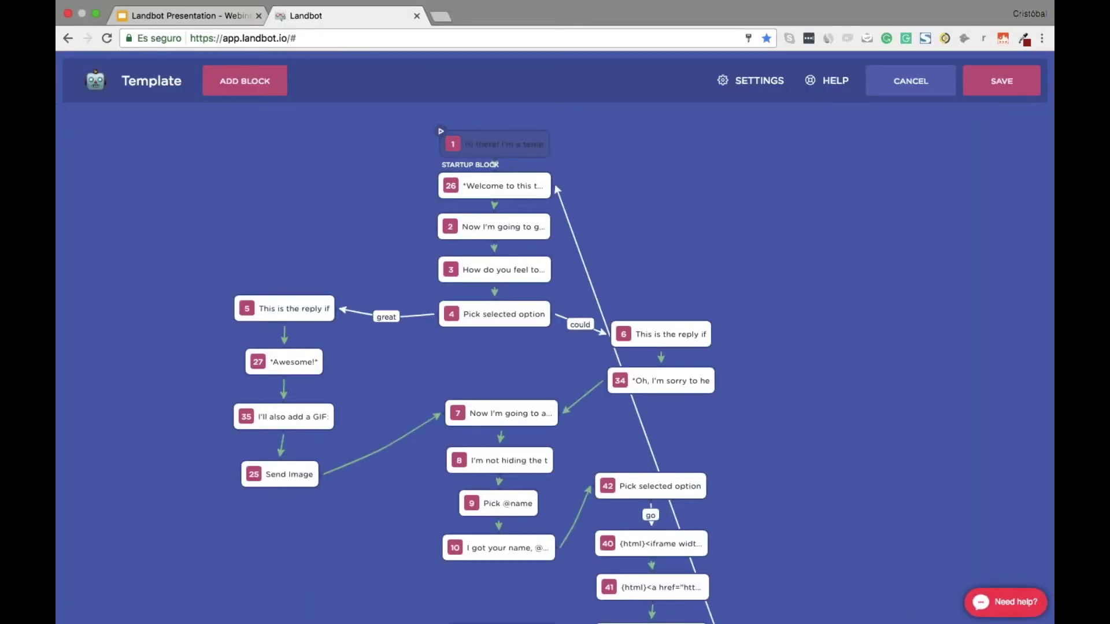
# Append ' :)' to welcome block 26 and save the Template bot
pyautogui.click(512, 188)
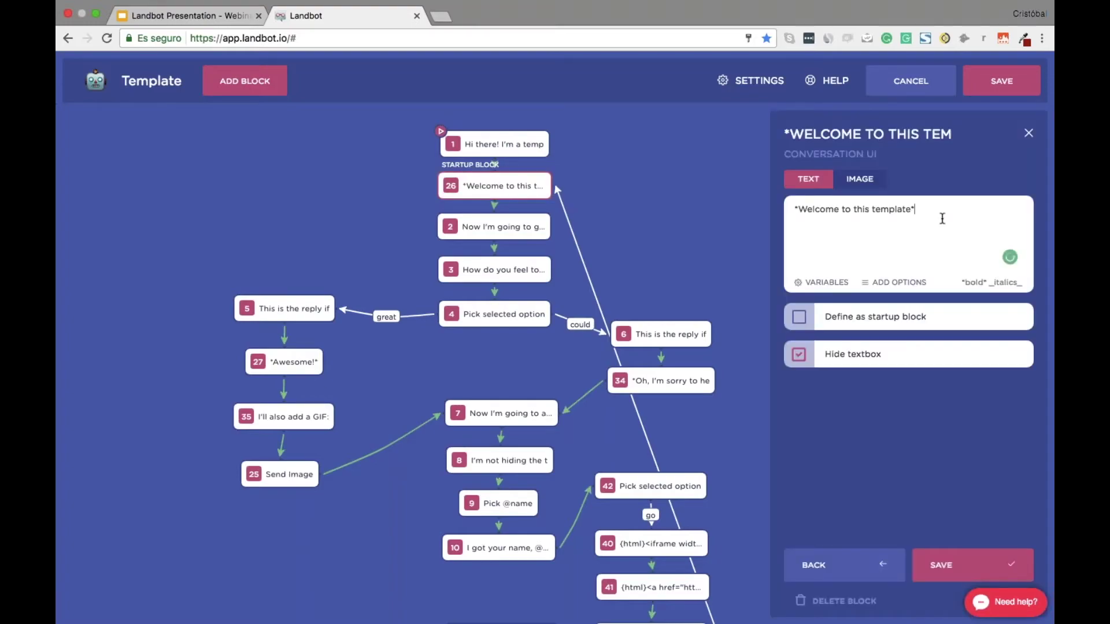
pyautogui.write(':)')
pyautogui.click(943, 572)
pyautogui.click(1001, 81)
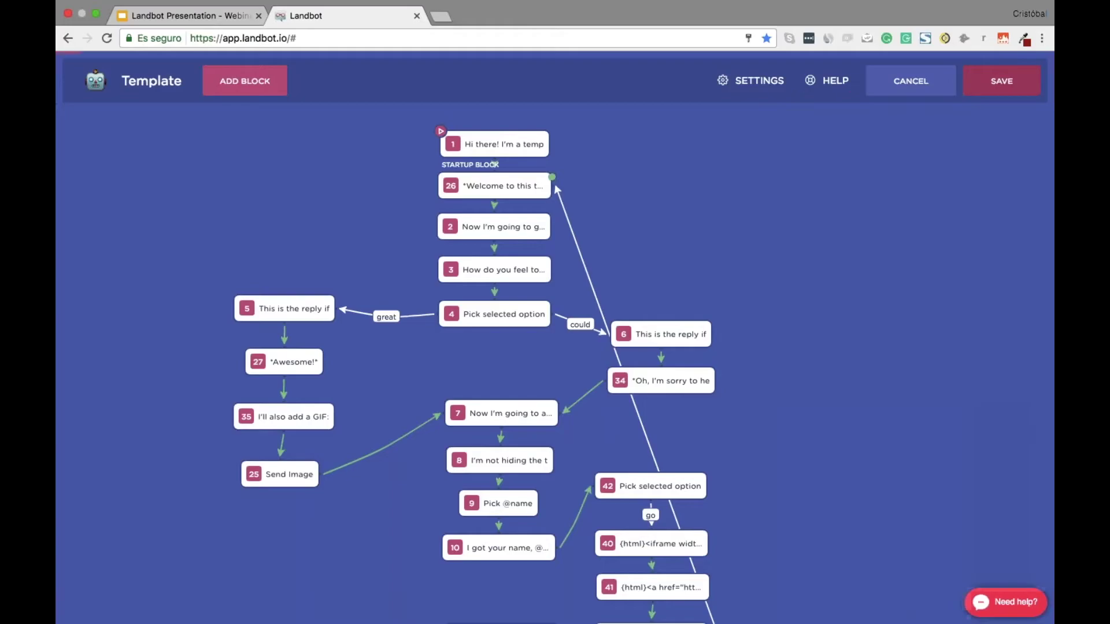
# In the test chat, send a name and answer 'Could be better' to the mood question
pyautogui.hotkey('ctrl', 'Right')
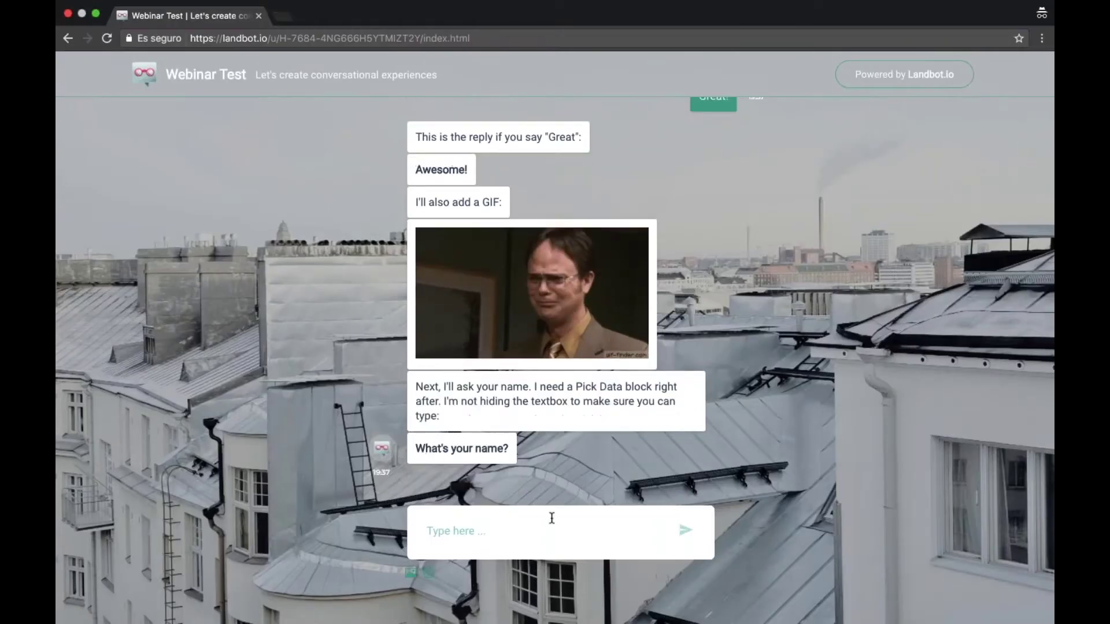
pyautogui.click(551, 518)
pyautogui.write('Cris')
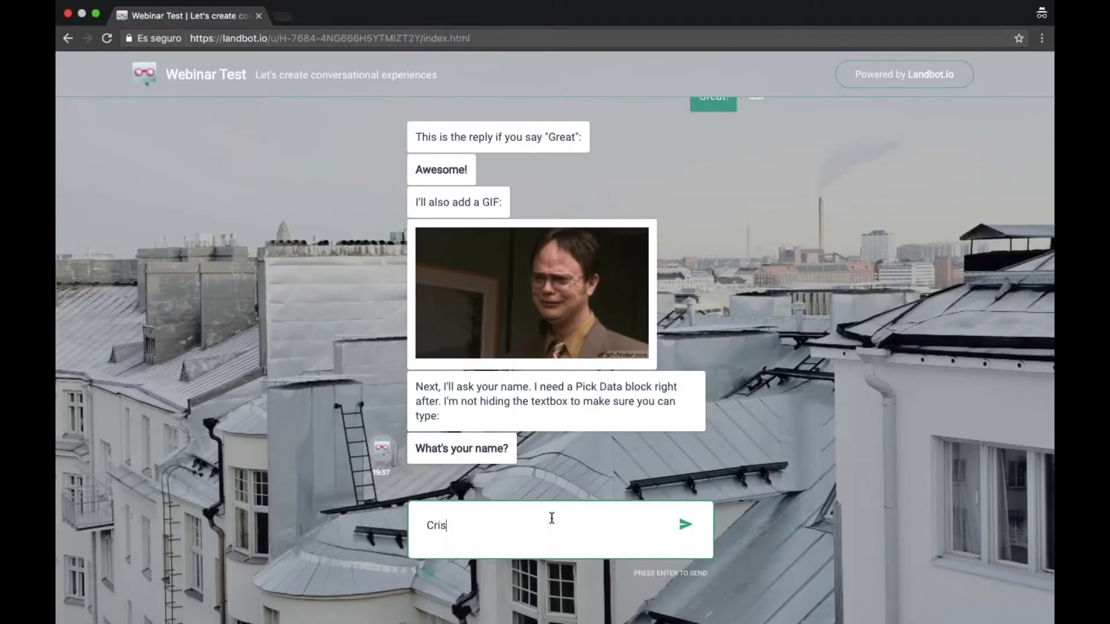
pyautogui.press('Return')
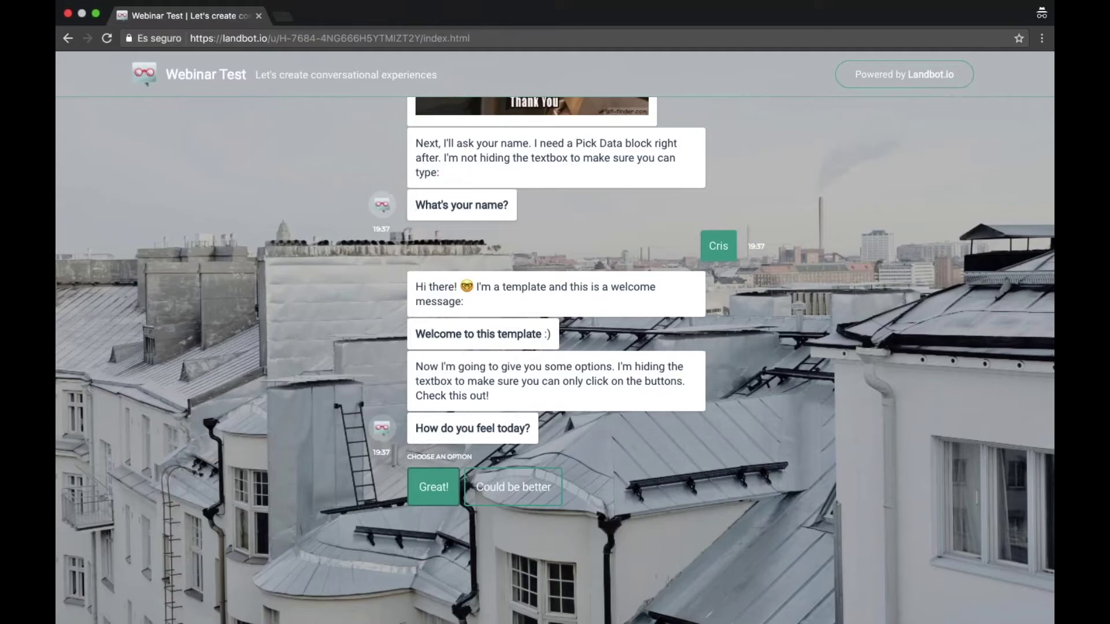
pyautogui.click(514, 487)
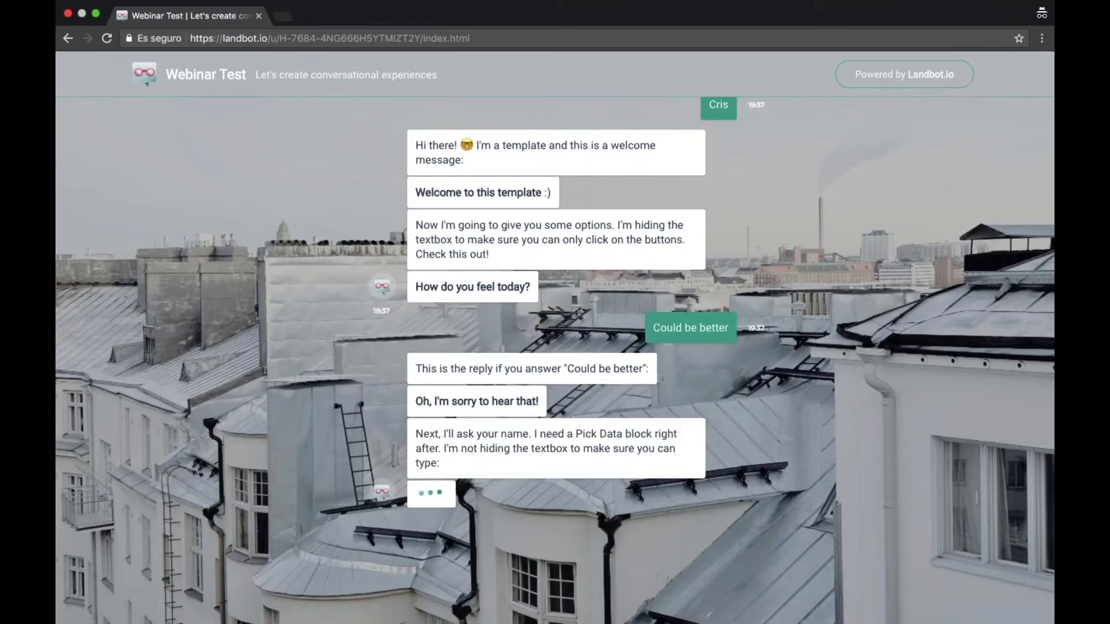
pyautogui.hotkey('ctrl', 'Left')
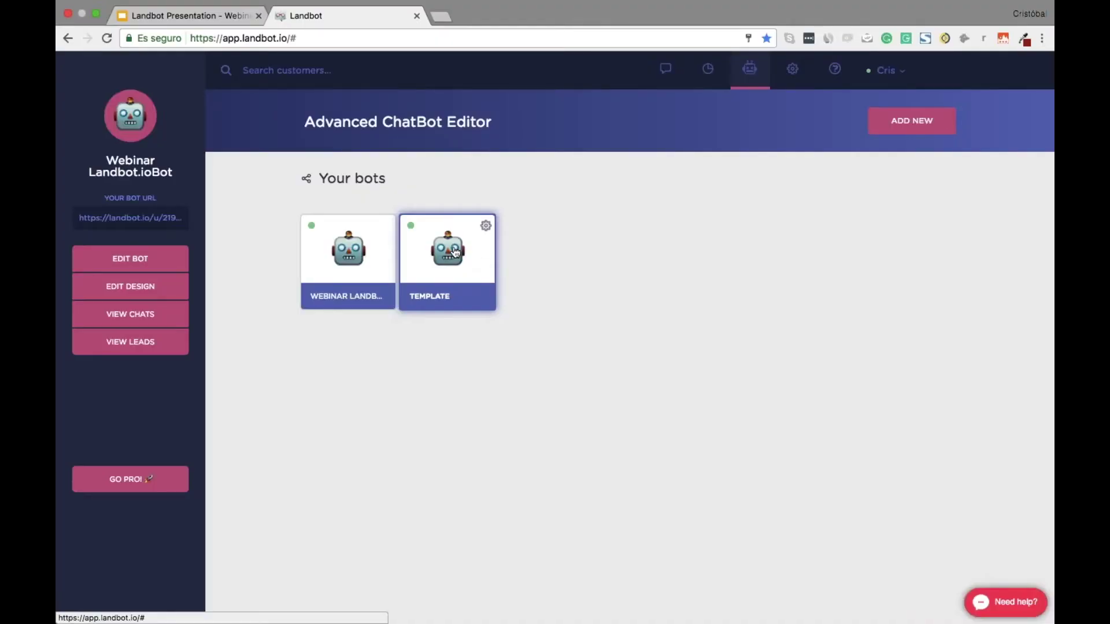
pyautogui.hotkey('ctrl', 'Right')
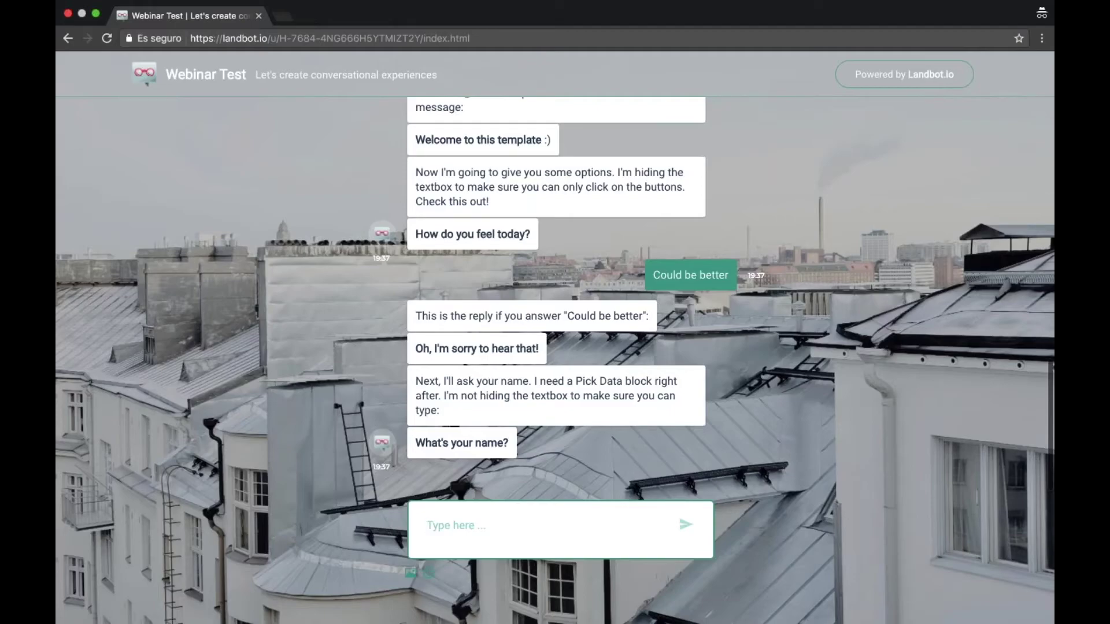
pyautogui.hotkey('ctrl', 'Left')
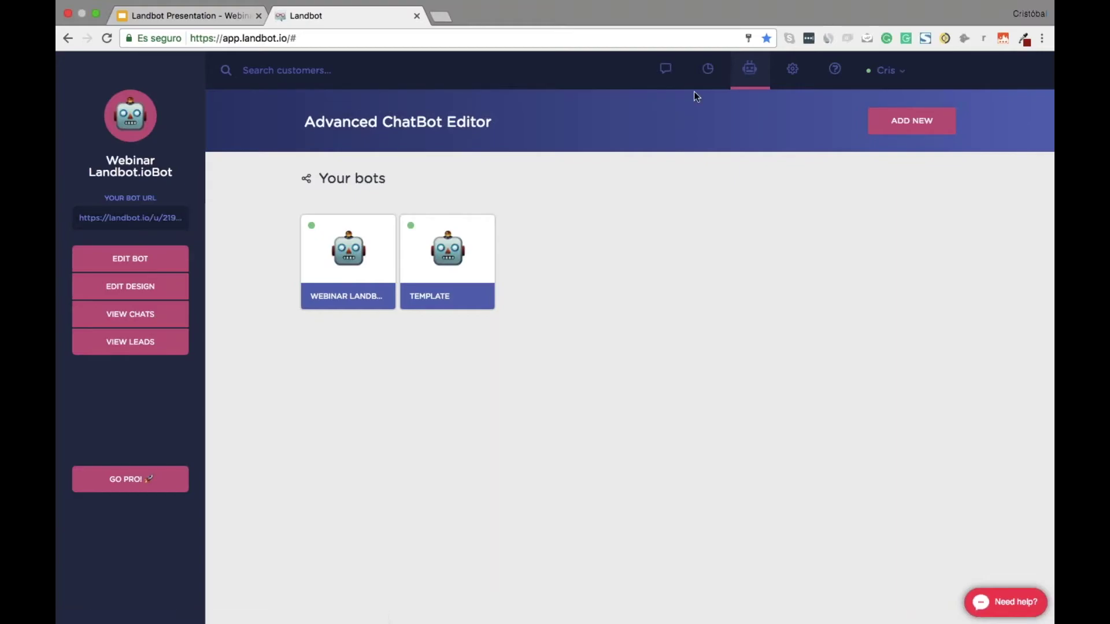
pyautogui.click(789, 70)
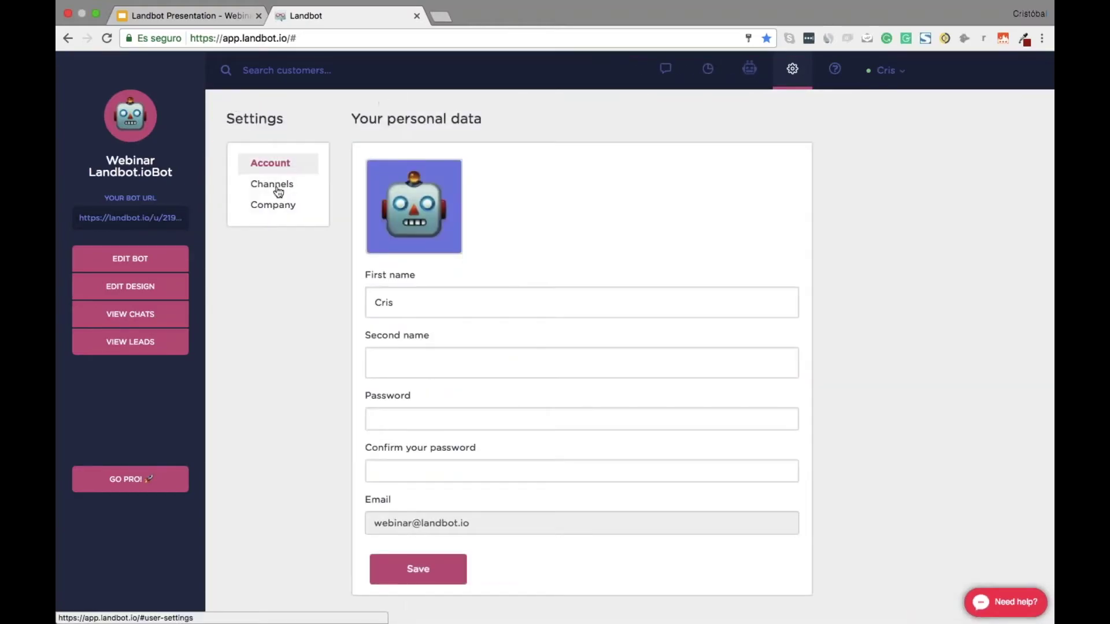
# Review the Webinar First Landbot channel's settings and Default URL without saving, then go to the chats inbox
pyautogui.click(275, 185)
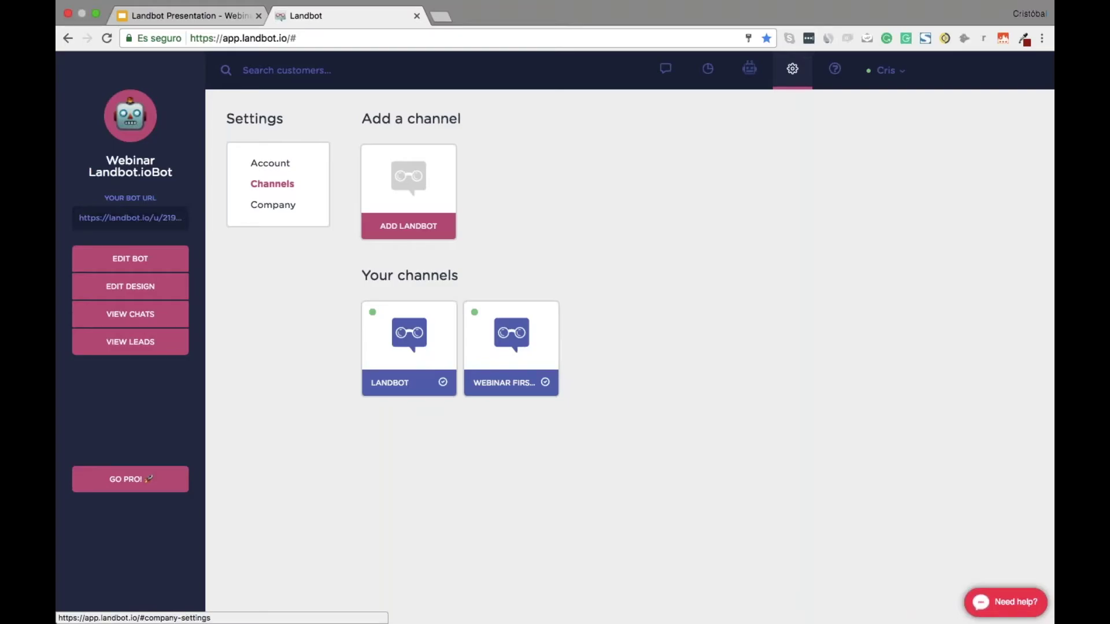
pyautogui.moveTo(543, 329)
pyautogui.click(510, 313)
pyautogui.scroll(-15, 371, 531)
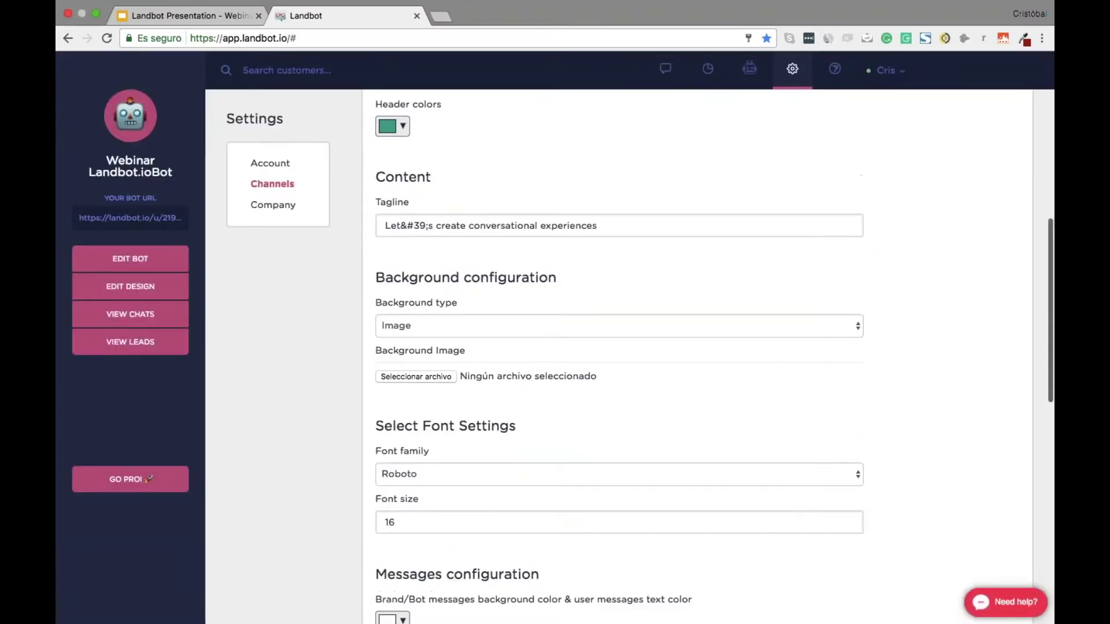
pyautogui.moveTo(371, 530); pyautogui.dragTo(675, 535)
pyautogui.click(682, 535)
pyautogui.doubleClick(405, 576)
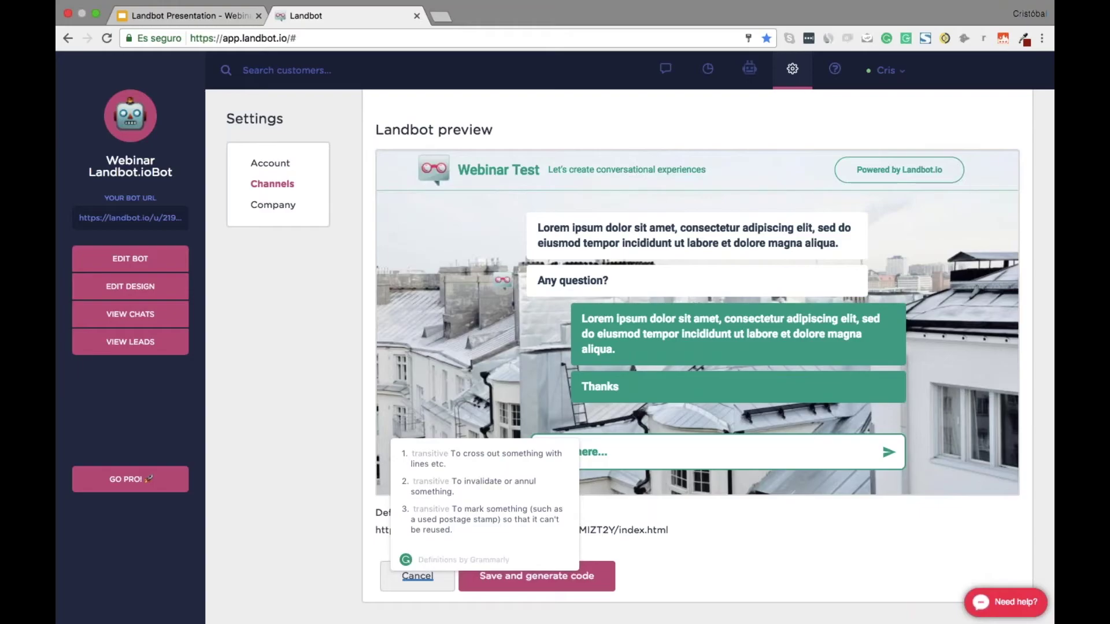
pyautogui.click(155, 318)
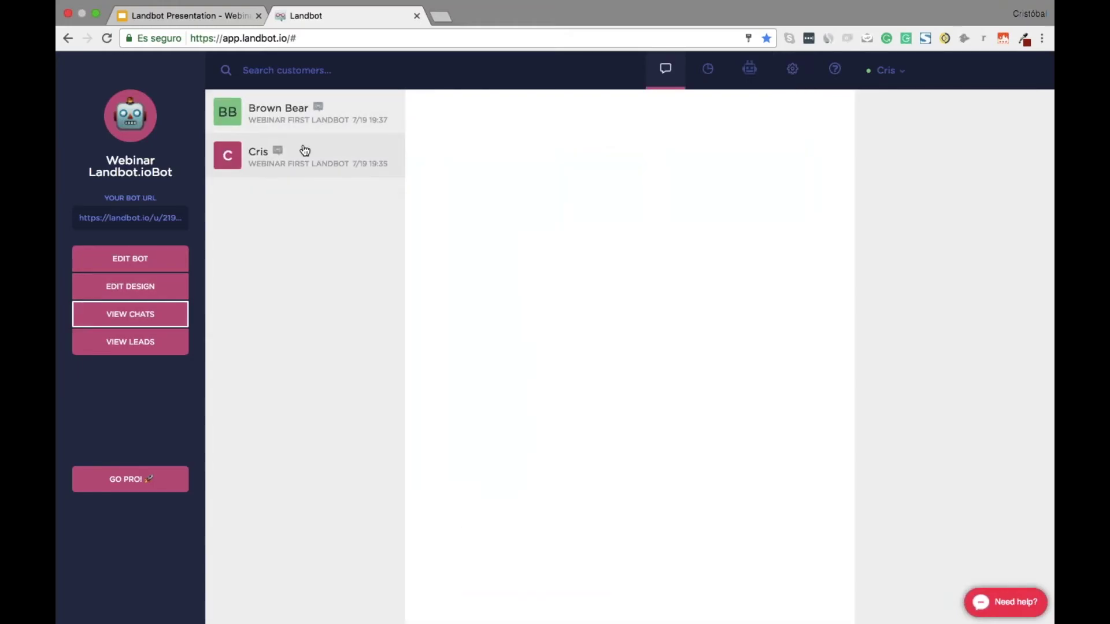
# Read through the second customer's conversation history, then switch to the leads table
pyautogui.click(305, 152)
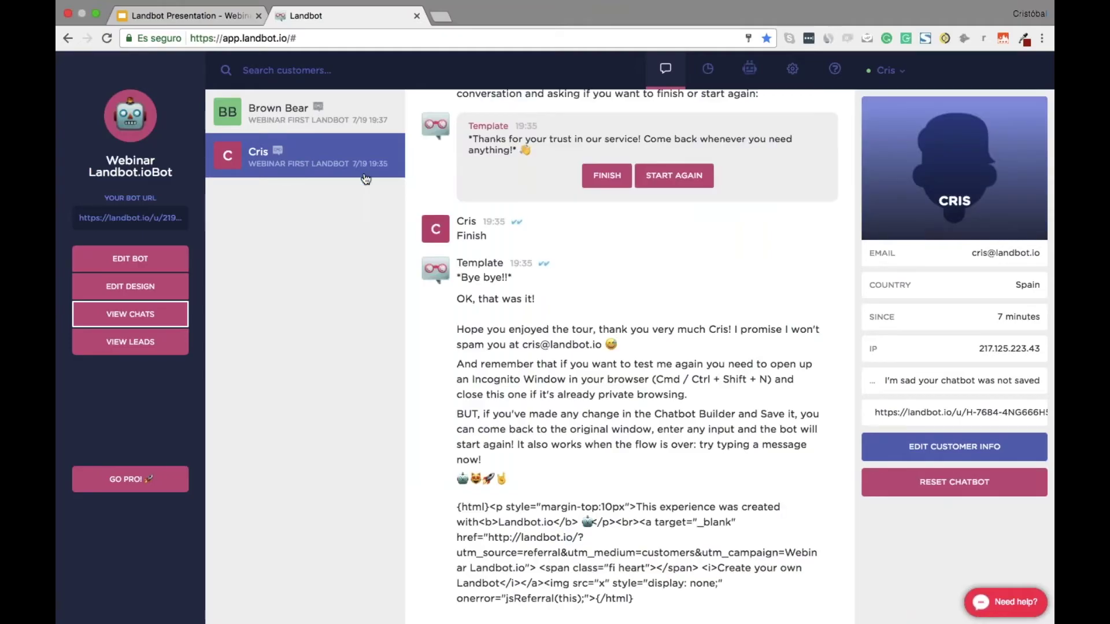
pyautogui.scroll(10, 635, 289)
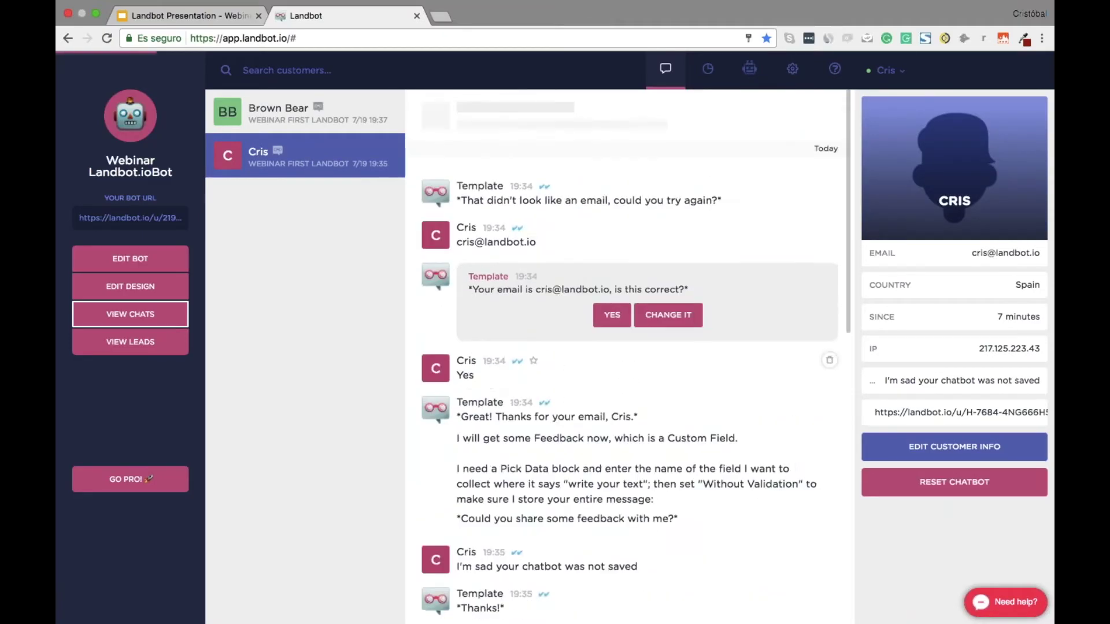
pyautogui.scroll(10, 635, 346)
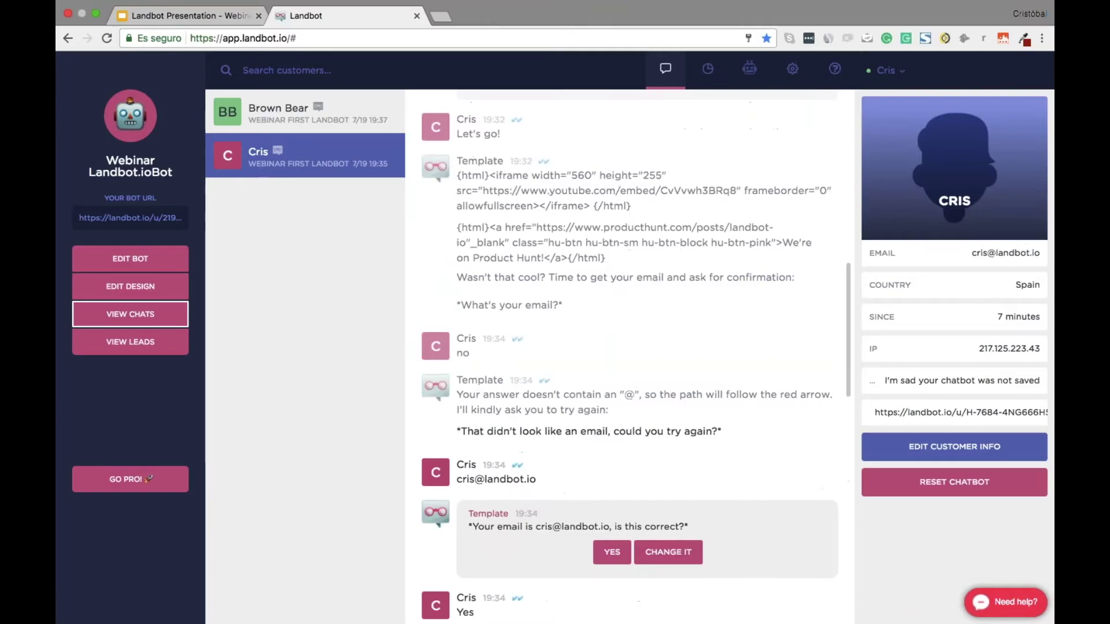
pyautogui.scroll(2, 635, 347)
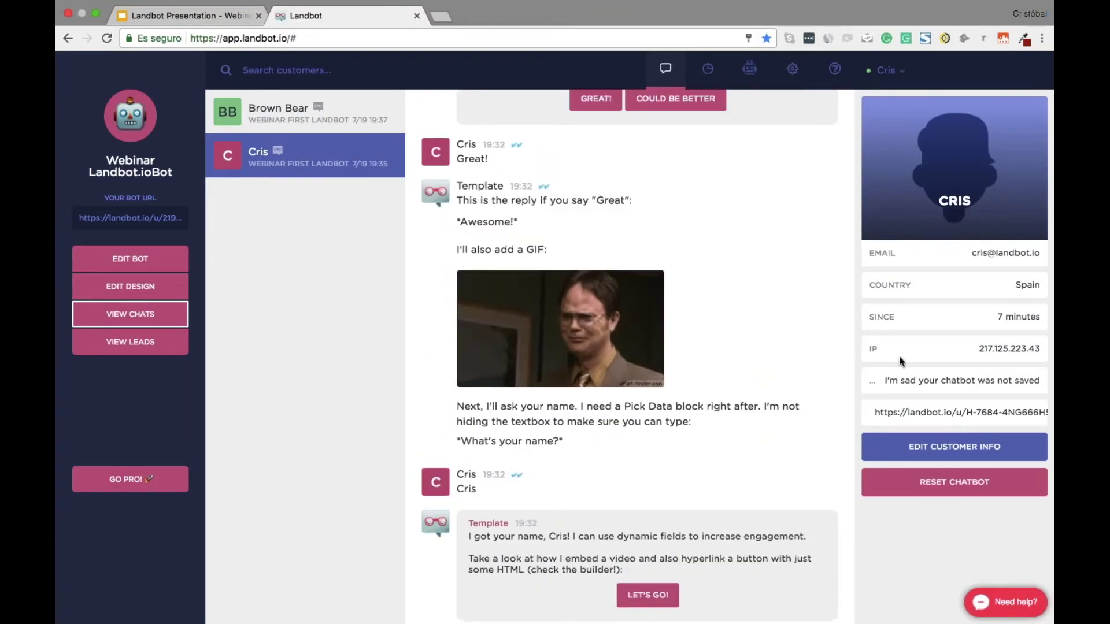
pyautogui.scroll(1, 899, 361)
pyautogui.scroll(5, 899, 361)
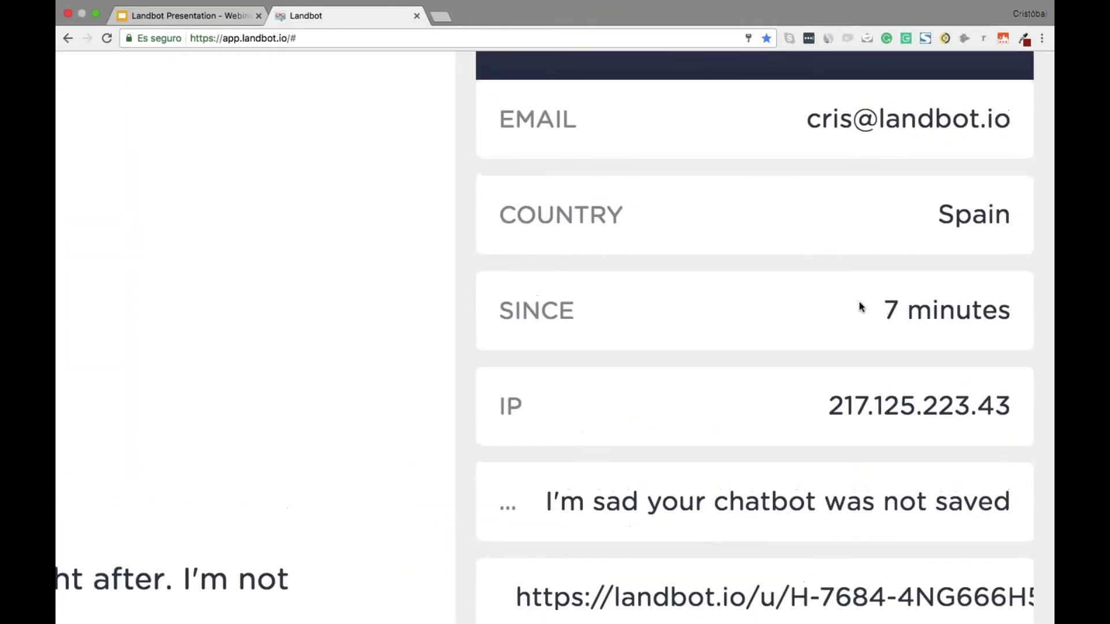
pyautogui.scroll(-1, 825, 279)
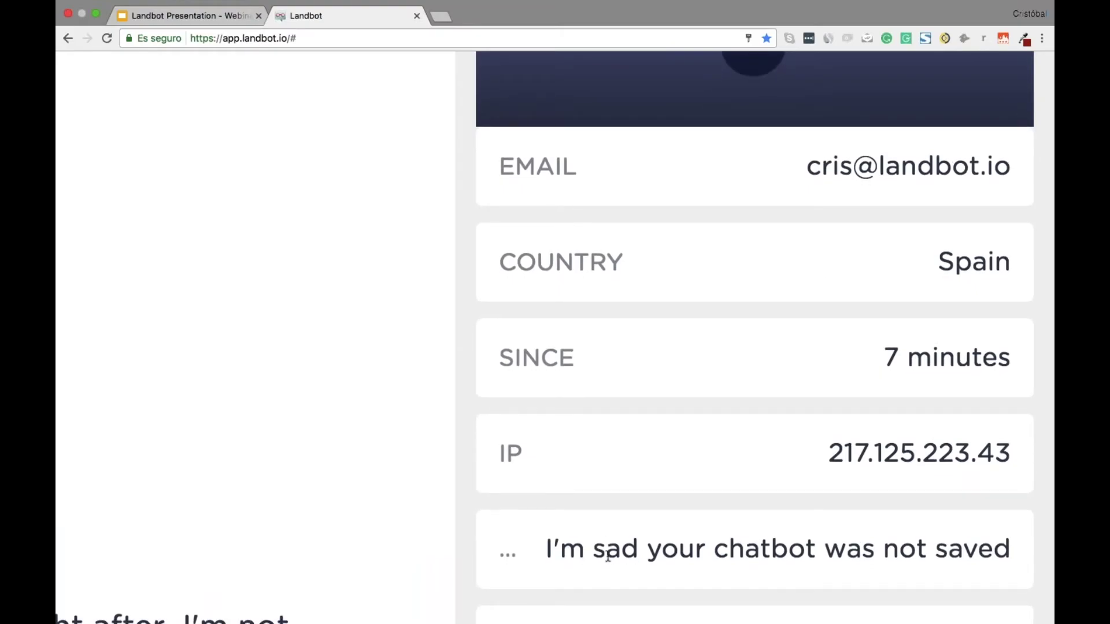
pyautogui.scroll(-1, 607, 556)
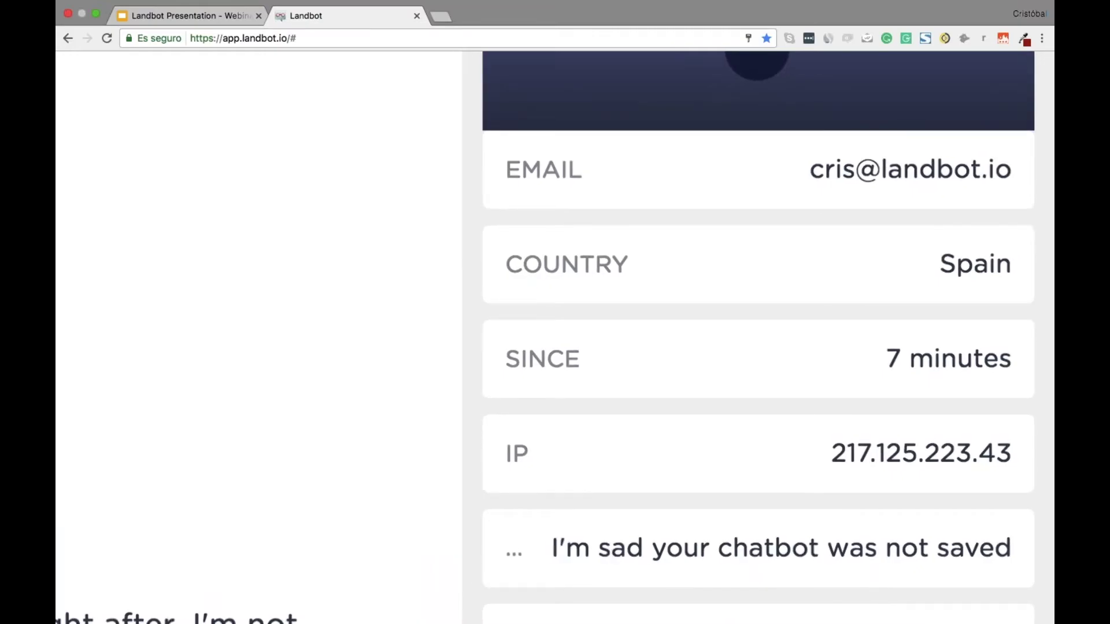
pyautogui.scroll(-10, 716, 474)
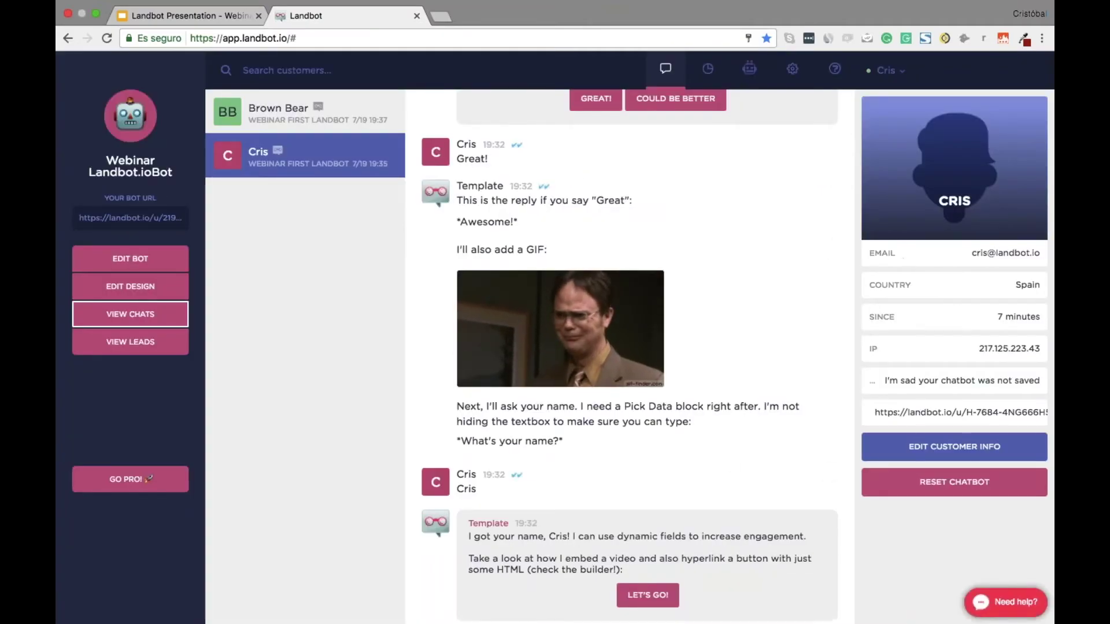
pyautogui.scroll(3, 664, 393)
pyautogui.scroll(-9, 663, 379)
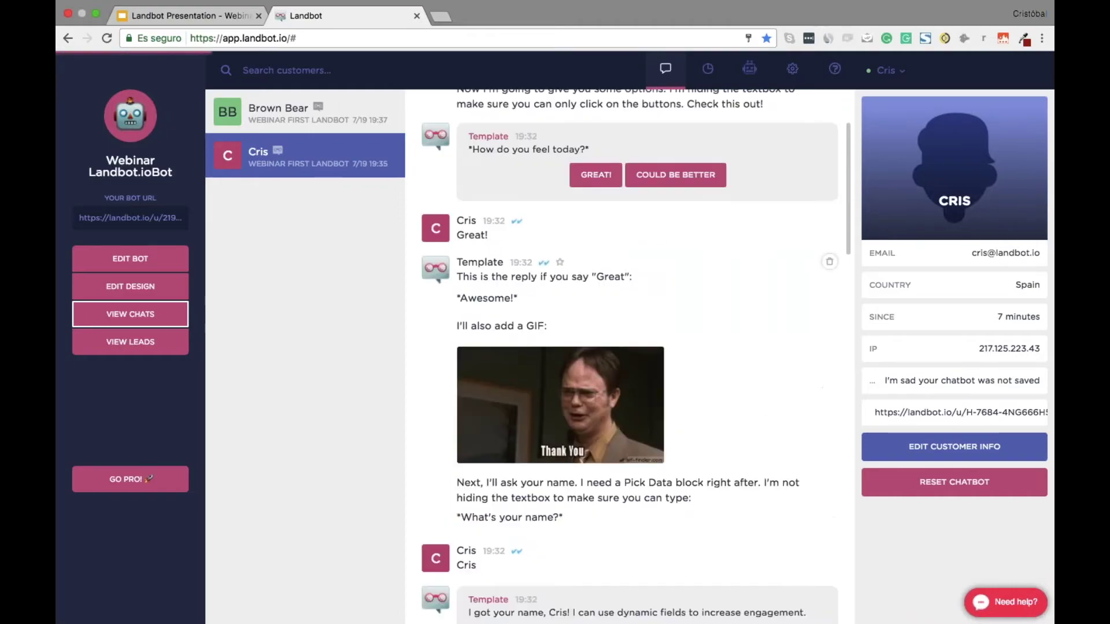
pyautogui.scroll(10, 630, 363)
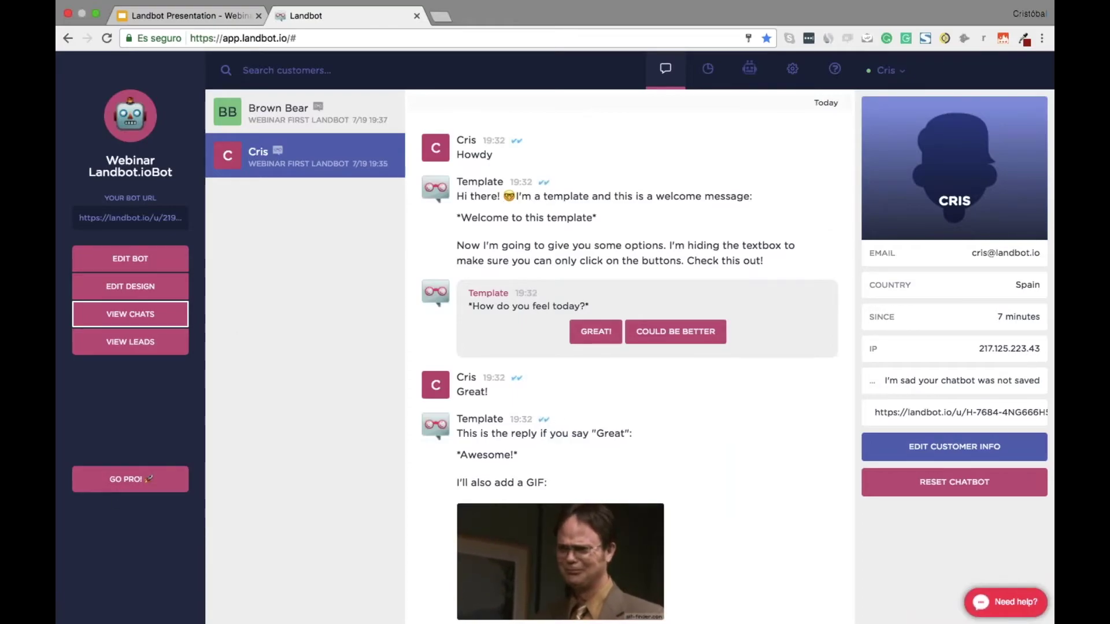
pyautogui.scroll(-1, 745, 461)
pyautogui.scroll(-12, 745, 462)
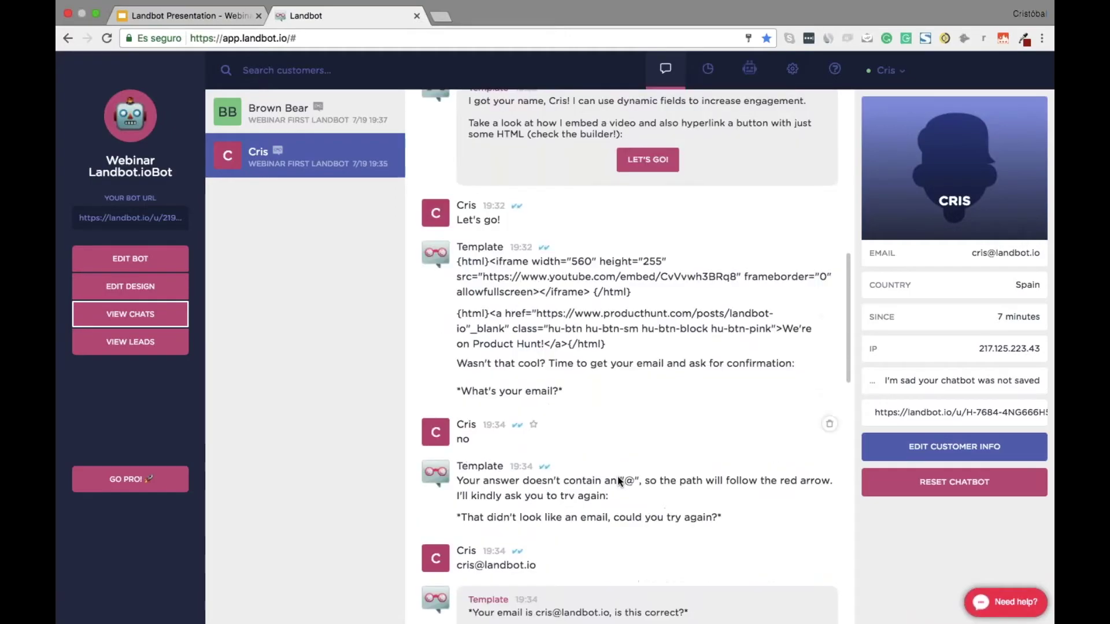
pyautogui.scroll(-6, 669, 493)
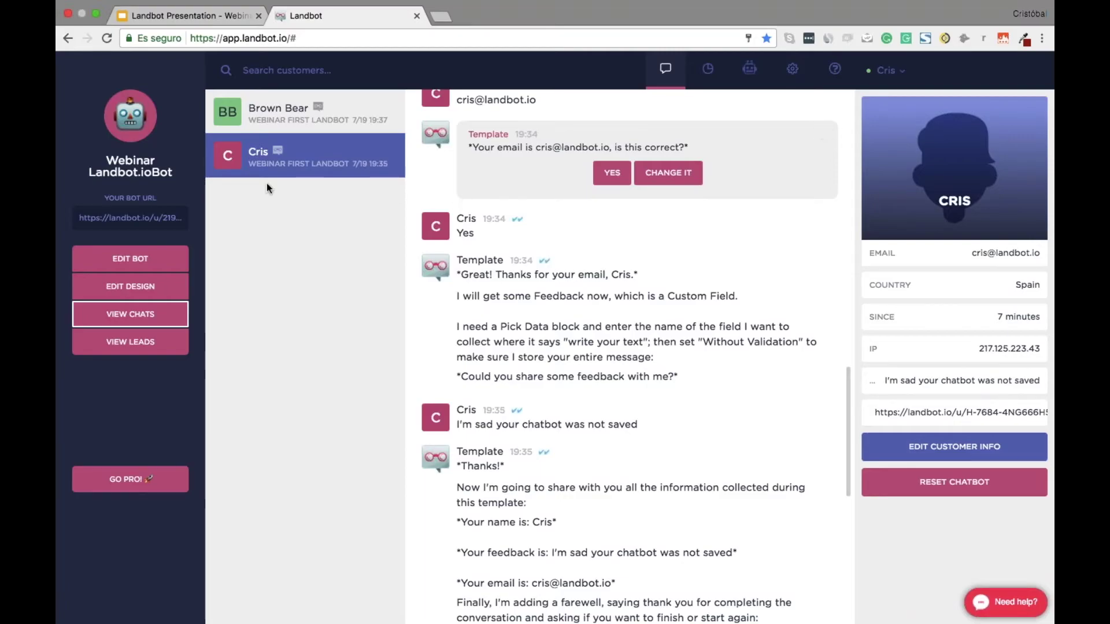
pyautogui.click(148, 342)
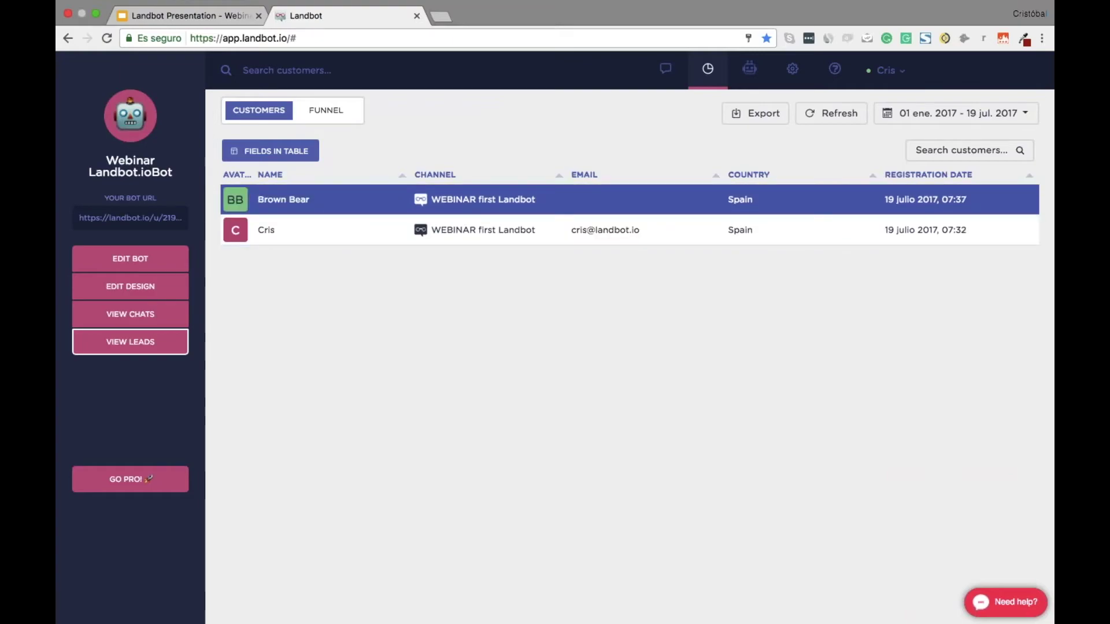
# Add the FEEDBACK column to the leads table
pyautogui.click(275, 148)
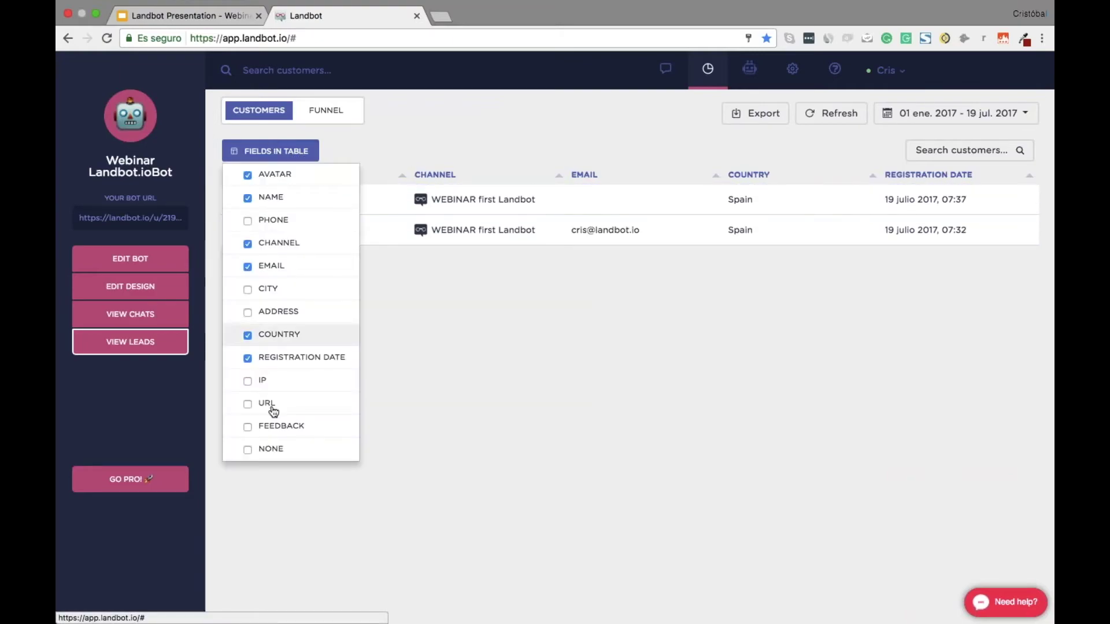
pyautogui.click(250, 425)
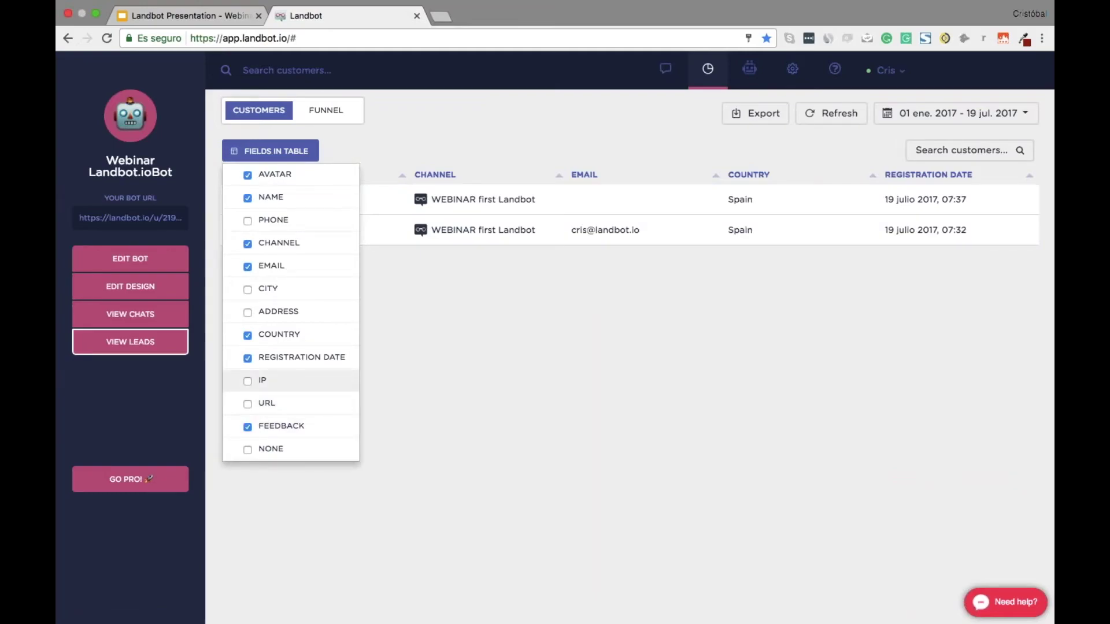
pyautogui.click(264, 154)
pyautogui.hscroll(2, 805, 218)
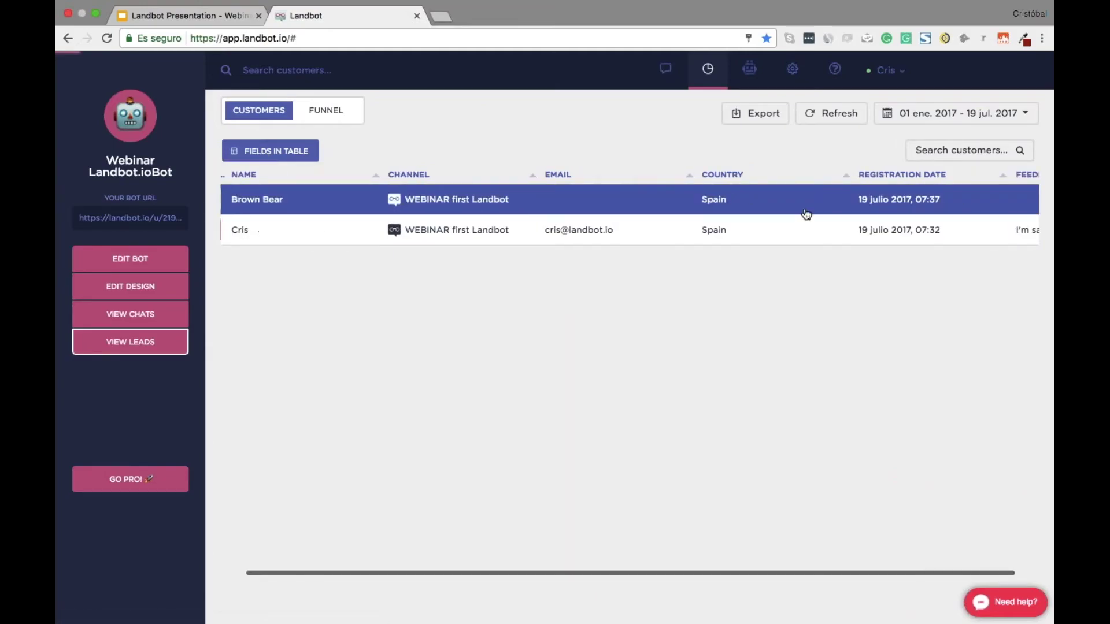
pyautogui.hscroll(-1, 977, 174)
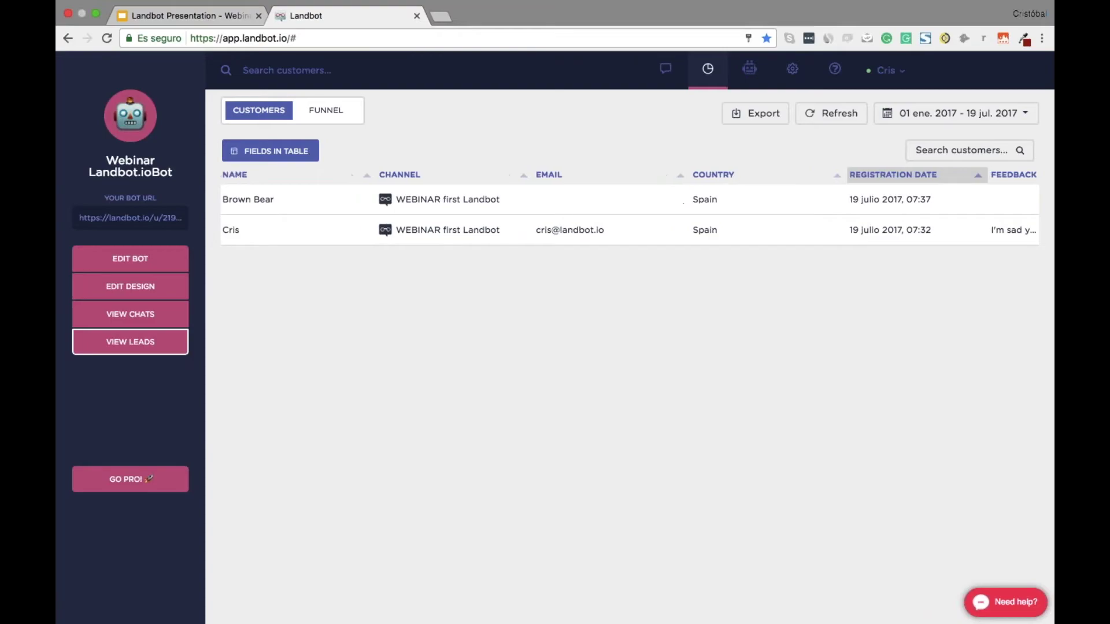
pyautogui.hscroll(-1, 924, 174)
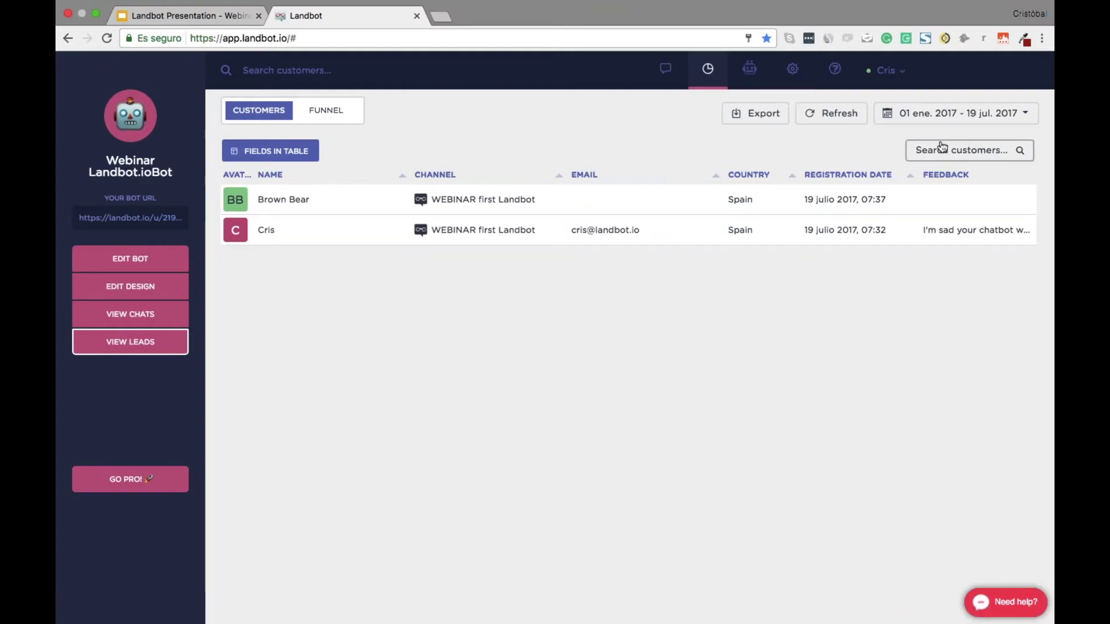
# Check the date-range and search controls, then reload the dashboard
pyautogui.click(947, 113)
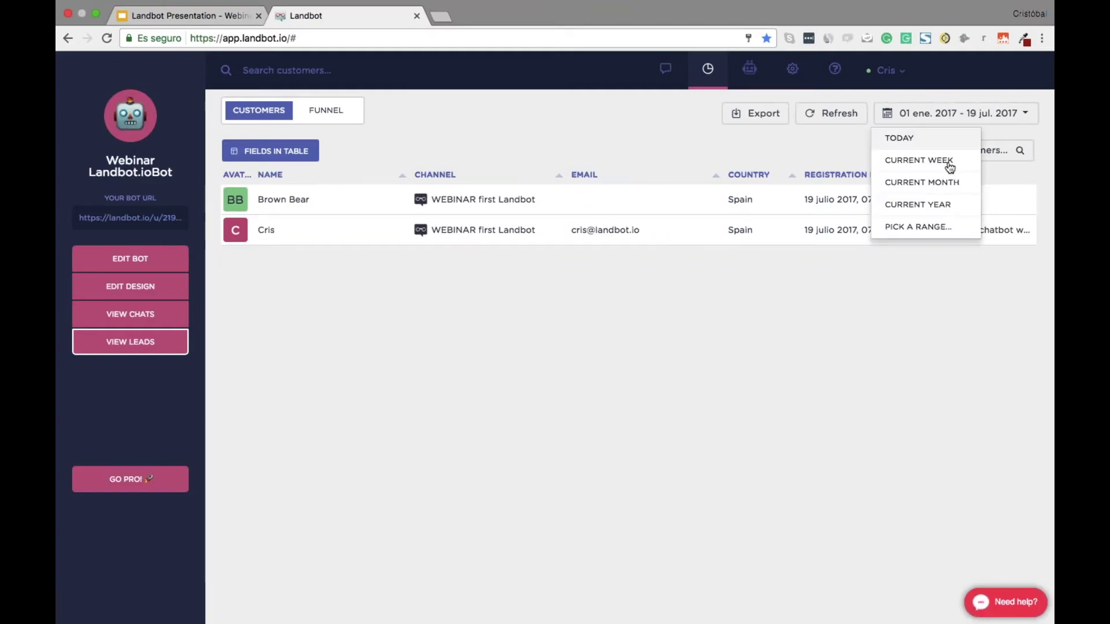
pyautogui.click(845, 289)
pyautogui.click(954, 150)
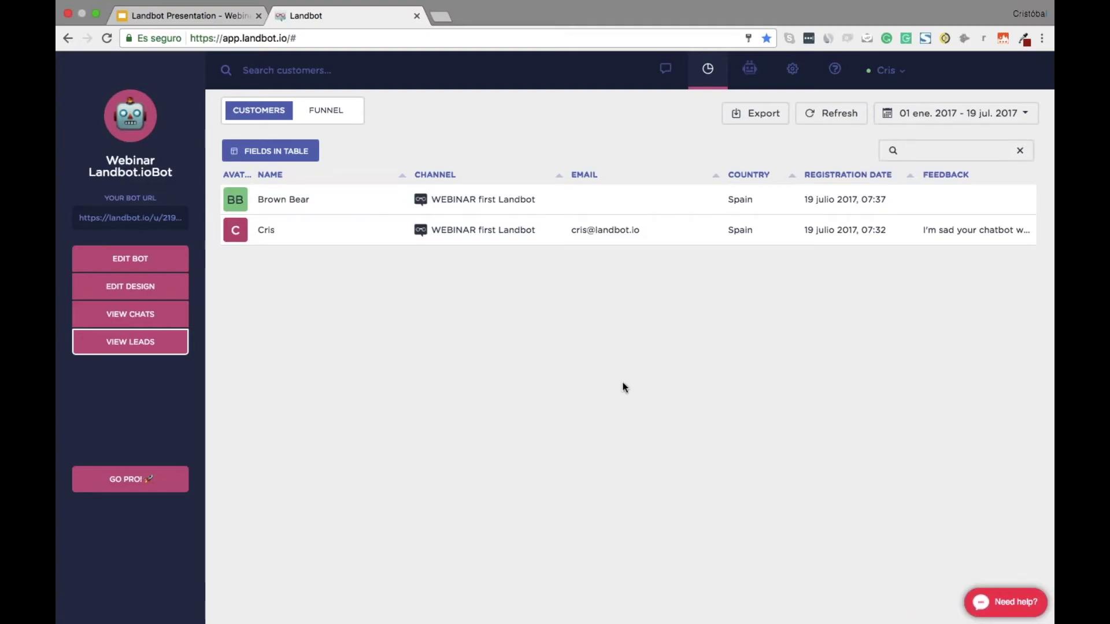
pyautogui.press('super+r')
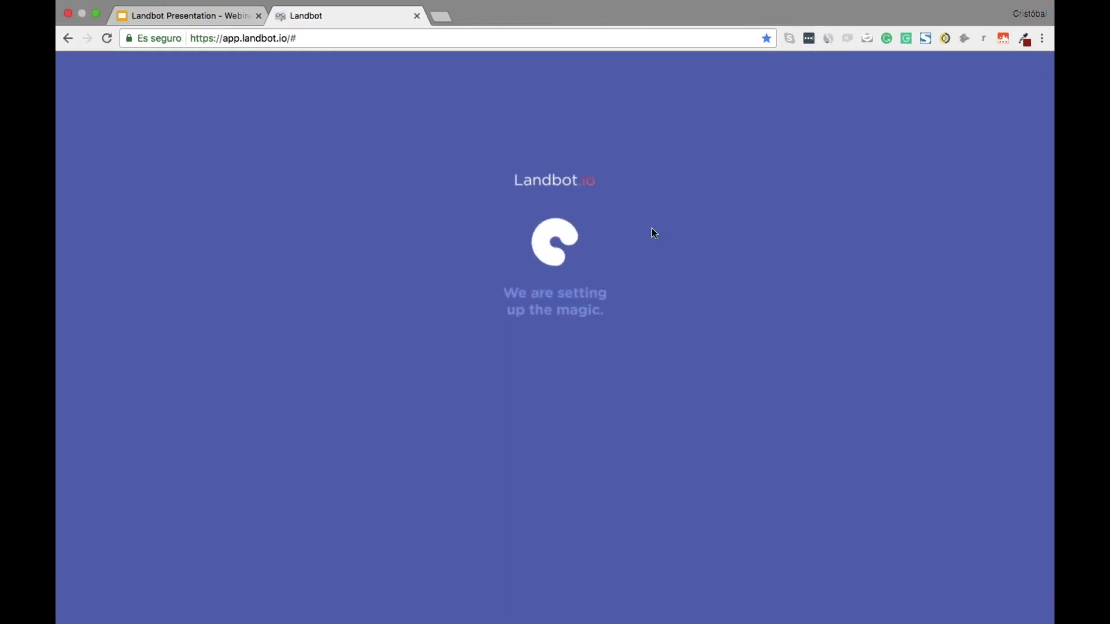
# Answer the name question in the Webinar Test chat as the visitor and return to the inbox
pyautogui.hotkey('ctrl', 'Right')
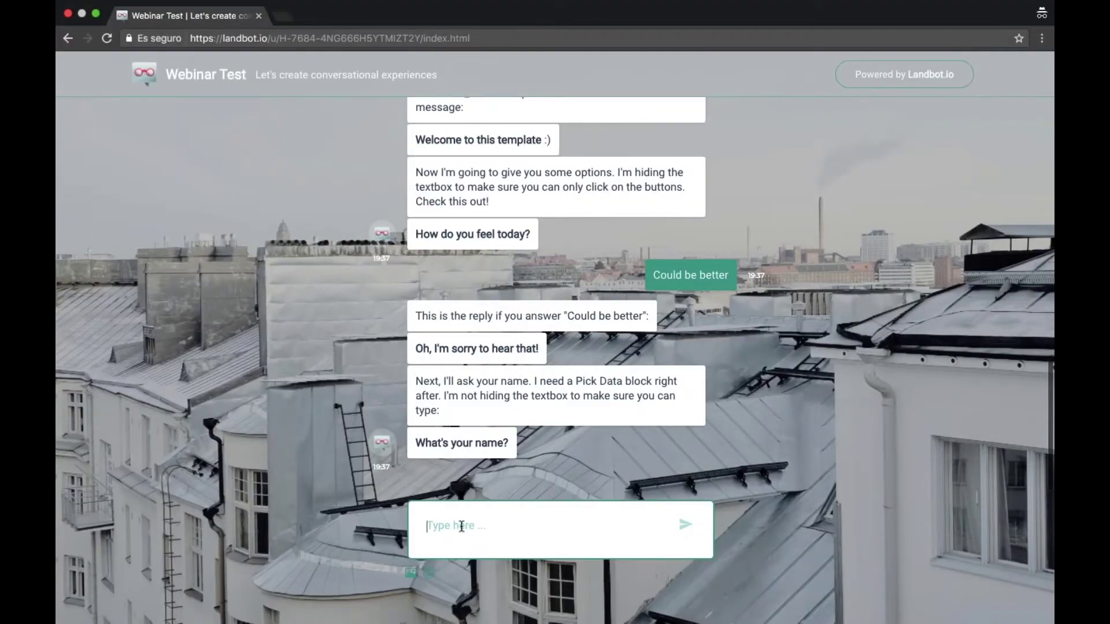
pyautogui.write('Cris')
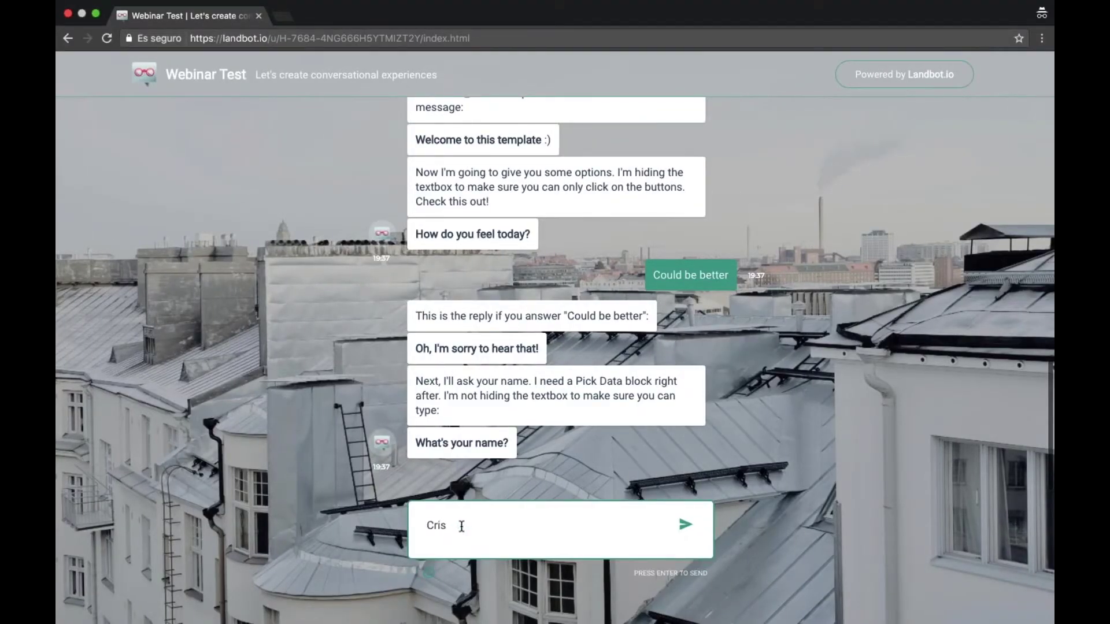
pyautogui.press('Return')
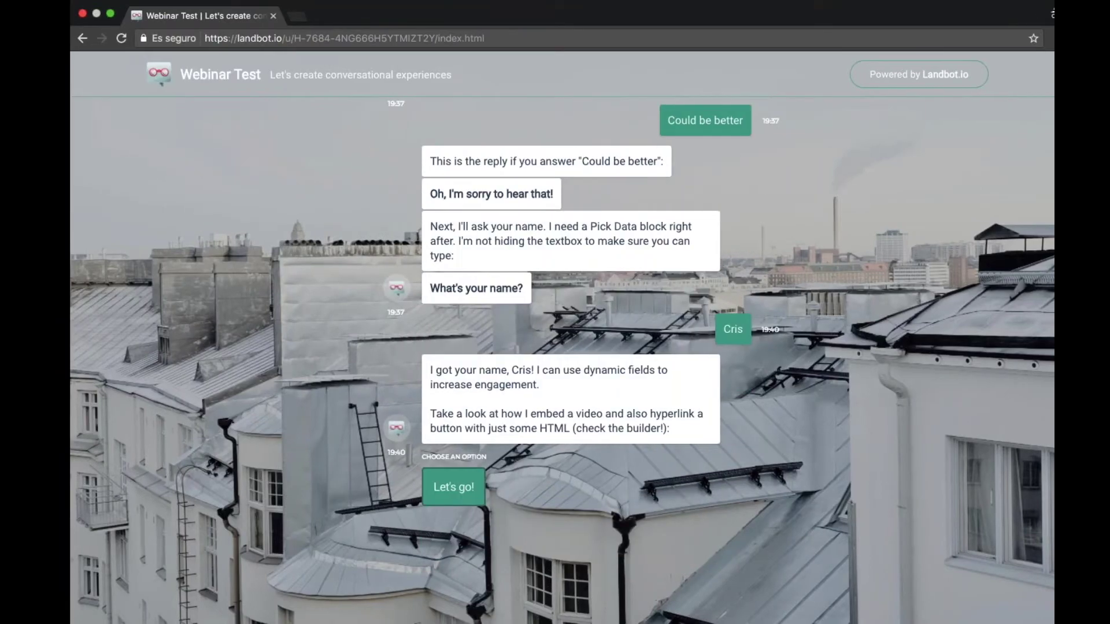
pyautogui.hotkey('ctrl', 'Left')
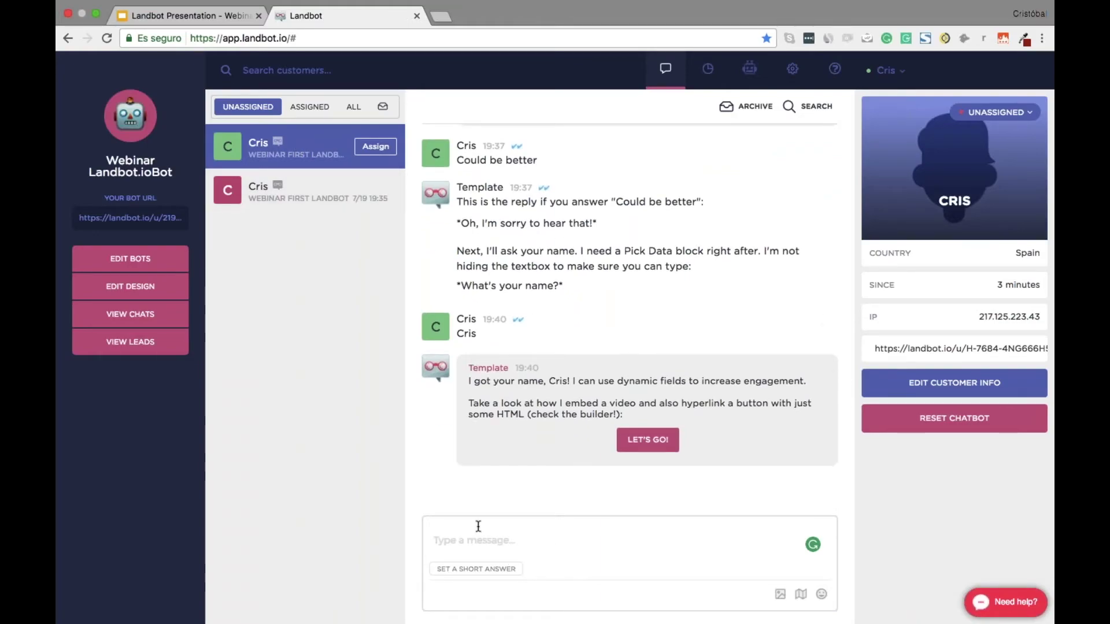
# As the agent, send 'Hi!', a short self-introduction, and 'I'm typing from the future'
pyautogui.write('Hola')
pyautogui.press('super+a')
pyautogui.write('Hi!')
pyautogui.press('Return')
pyautogui.write('This is Crist t')
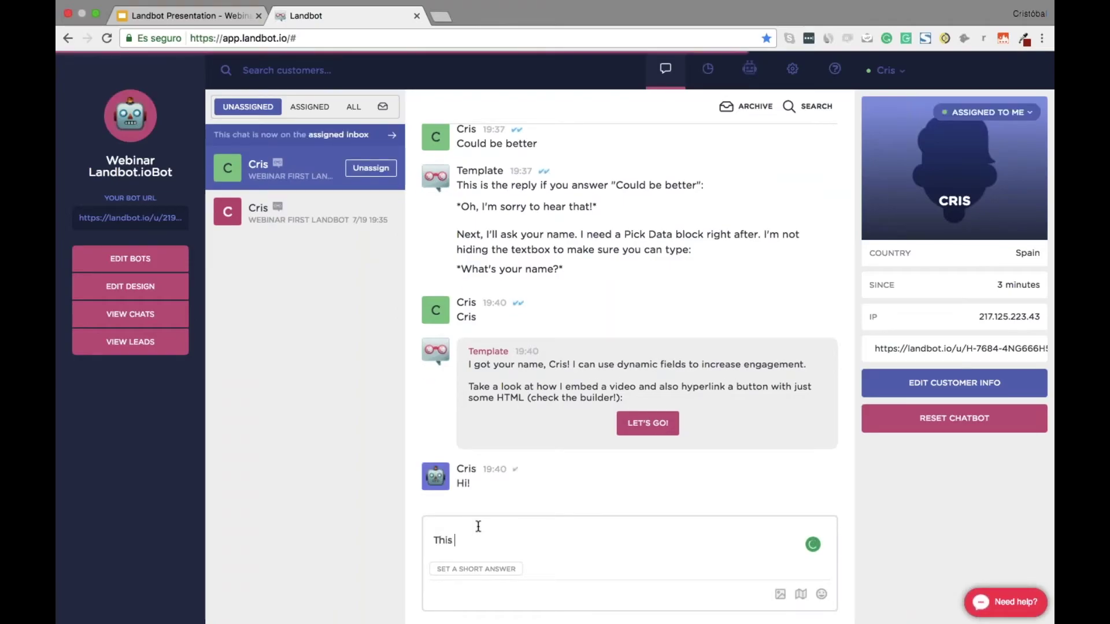
pyautogui.press('BackSpace')
pyautogui.press('BackSpace')
pyautogui.press('BackSpace')
pyautogui.write('too')
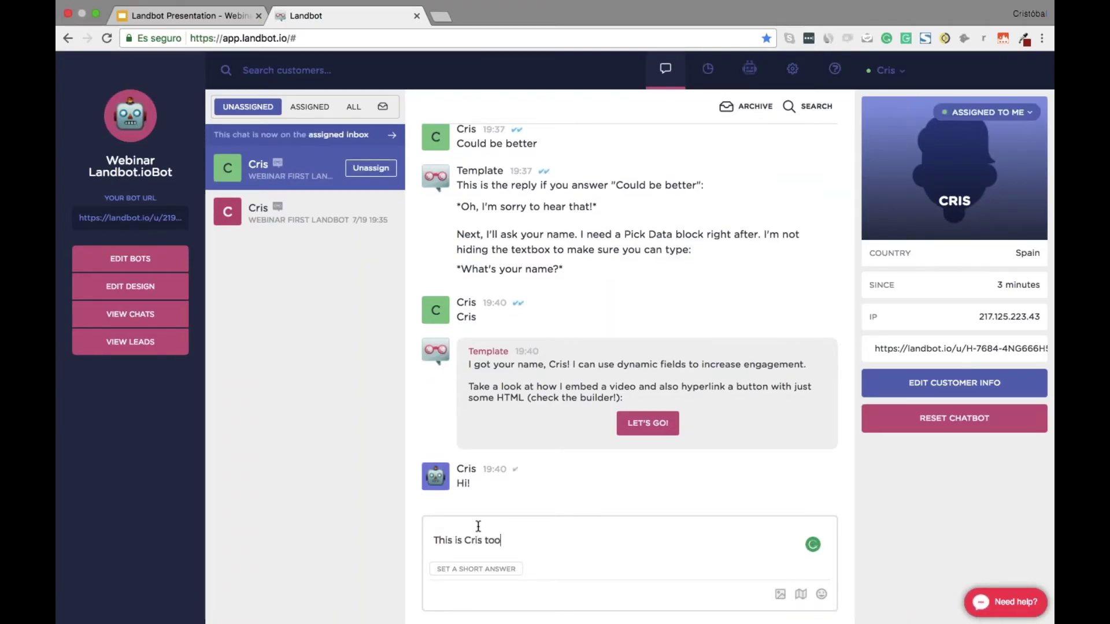
pyautogui.press('Return')
pyautogui.write("I'm typing")
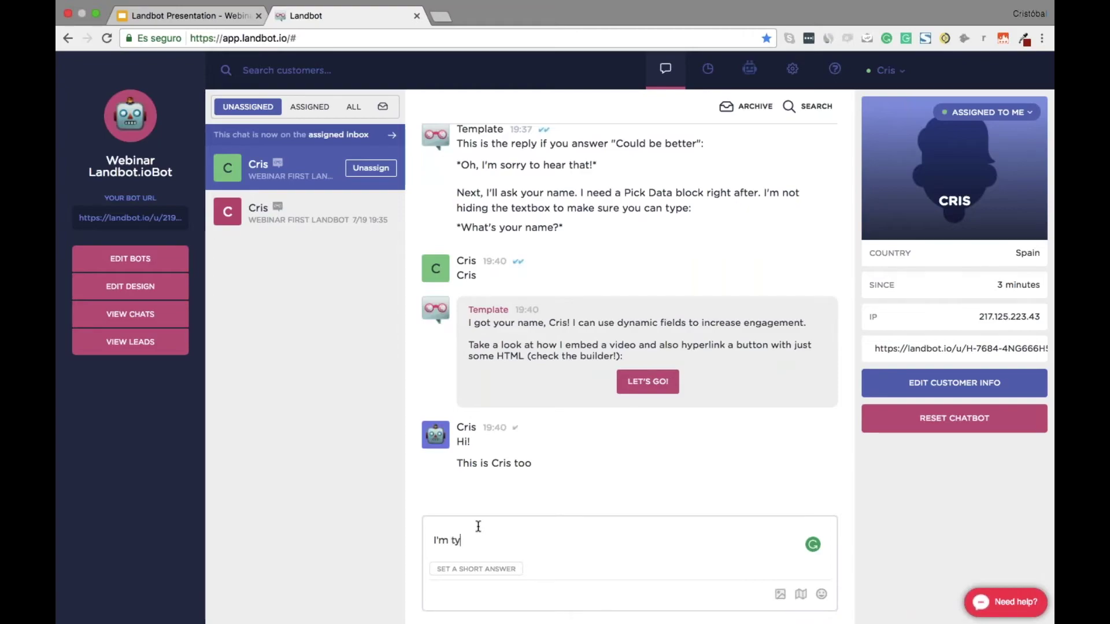
pyautogui.write(' from the future')
pyautogui.press('Return')
# As the visitor, reply with an 'Oh Hi' greeting and 'How are you?'
pyautogui.hotkey('ctrl', 'Right')
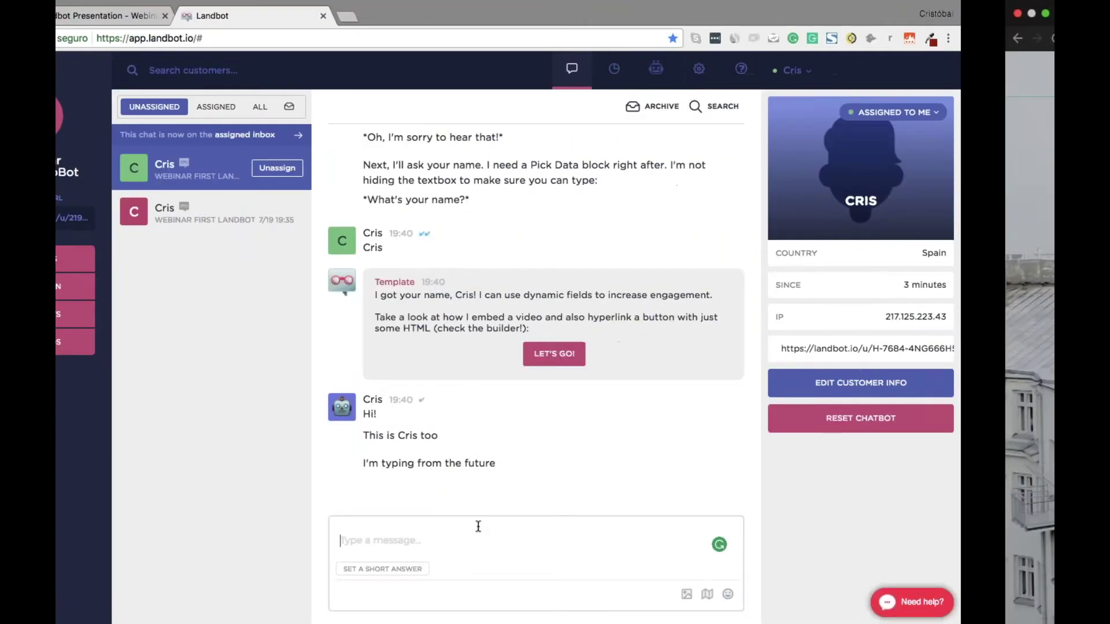
pyautogui.write('O')
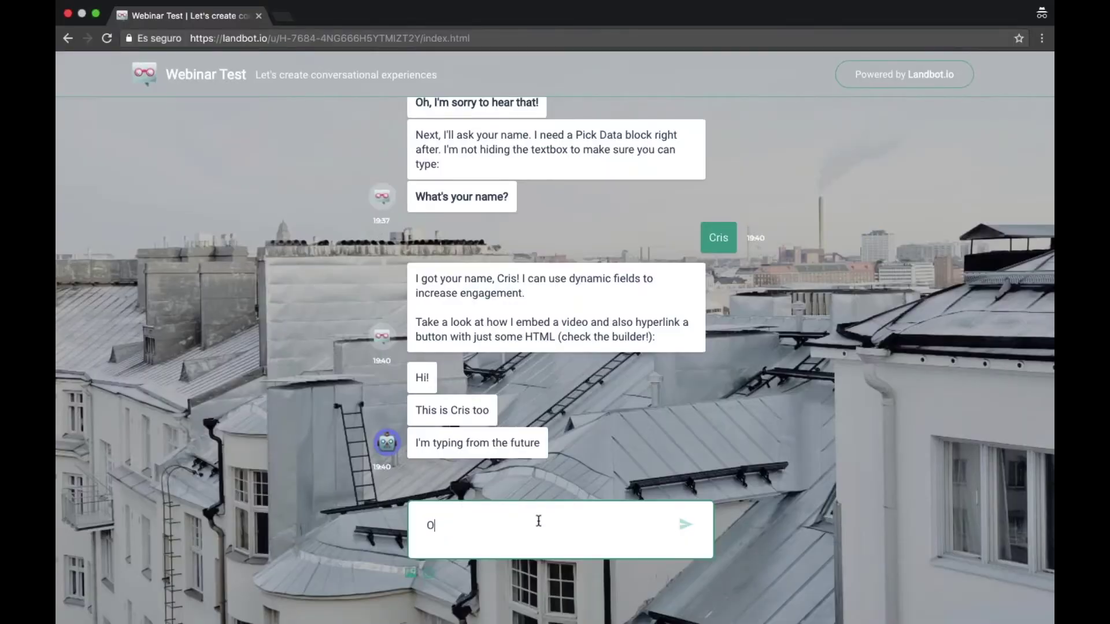
pyautogui.write('h Hi Cris')
pyautogui.press('Return')
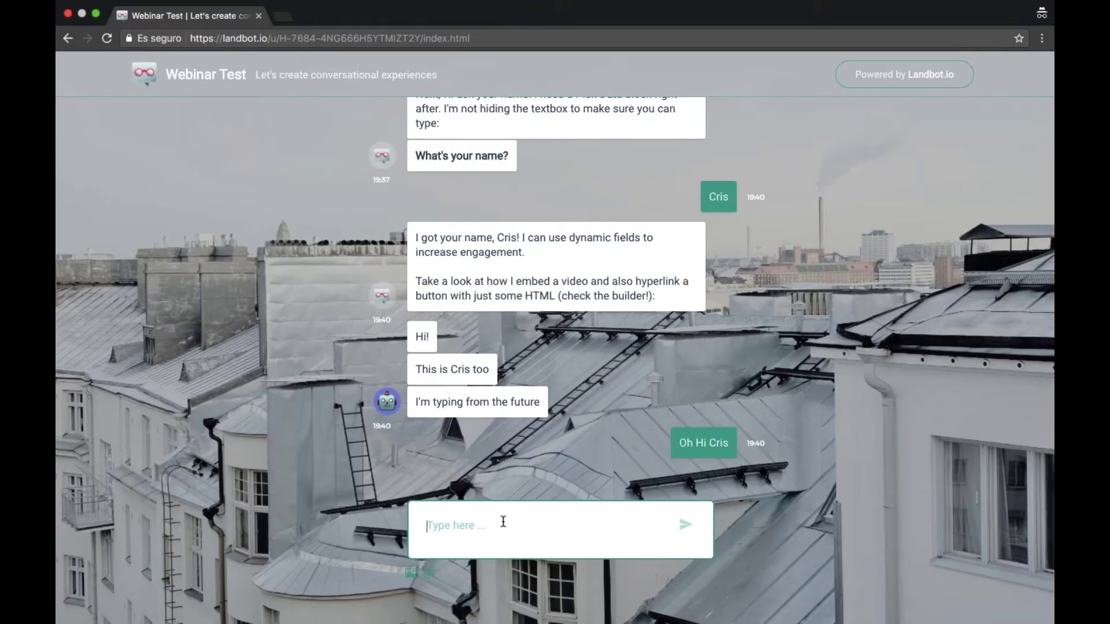
pyautogui.write('How are you?')
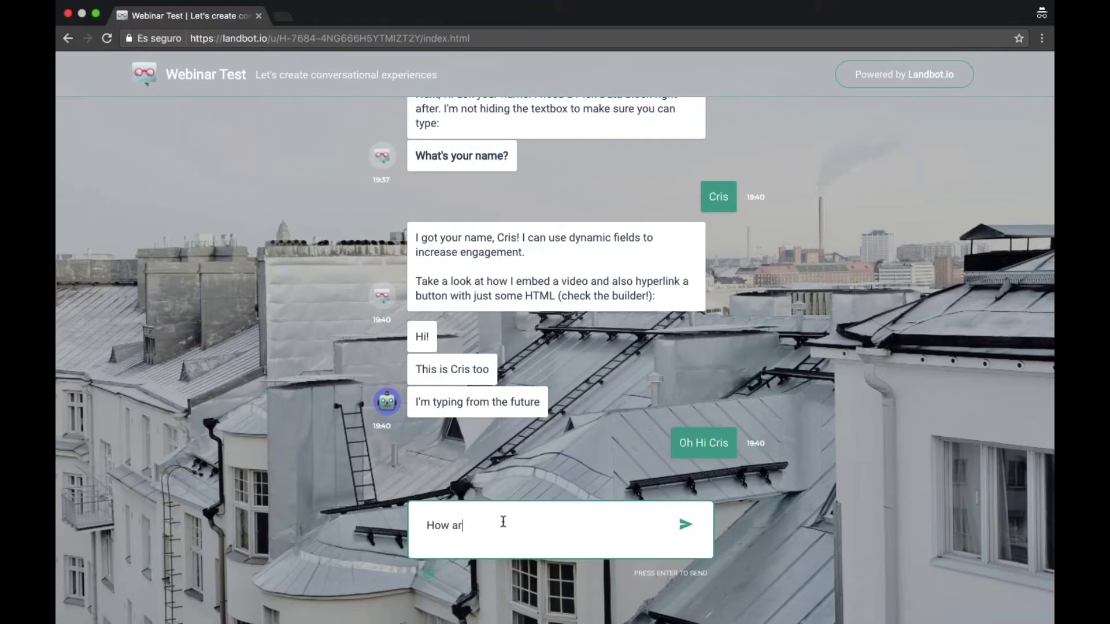
pyautogui.press('Return')
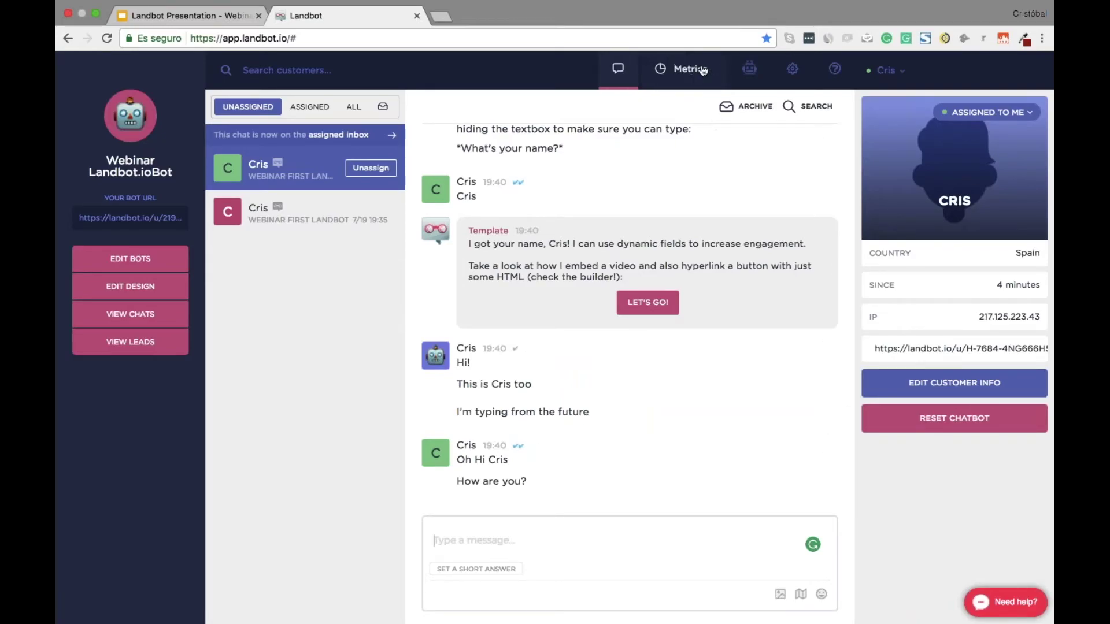
# Open the Template bot's flow and review block 3's settings
pyautogui.click(745, 69)
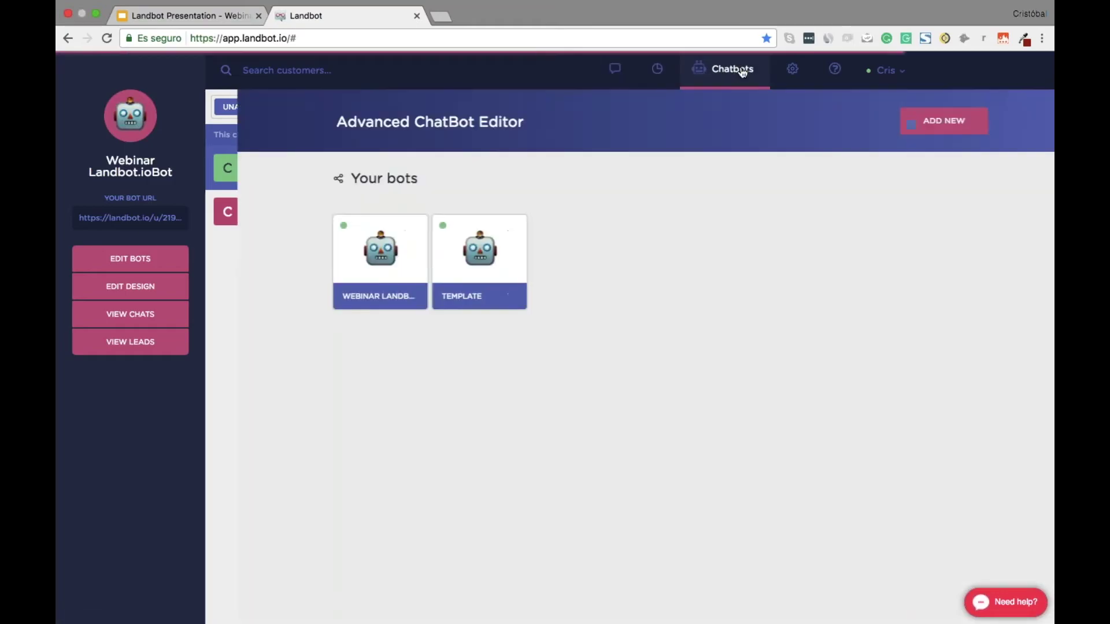
pyautogui.click(467, 250)
pyautogui.click(445, 230)
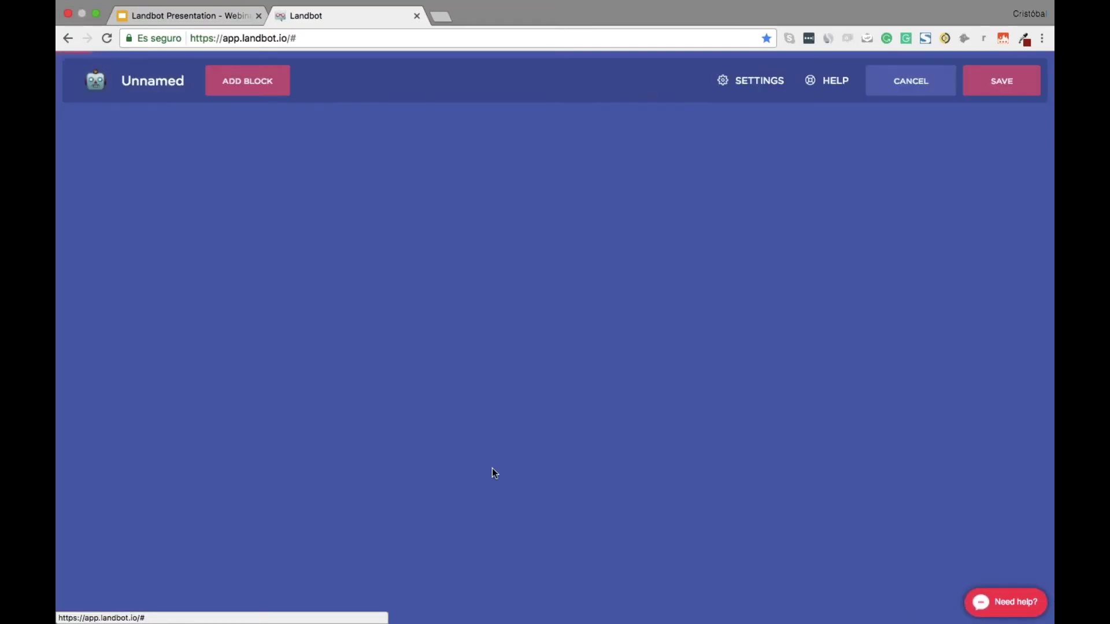
pyautogui.scroll(-3, 492, 467)
pyautogui.scroll(4, 492, 467)
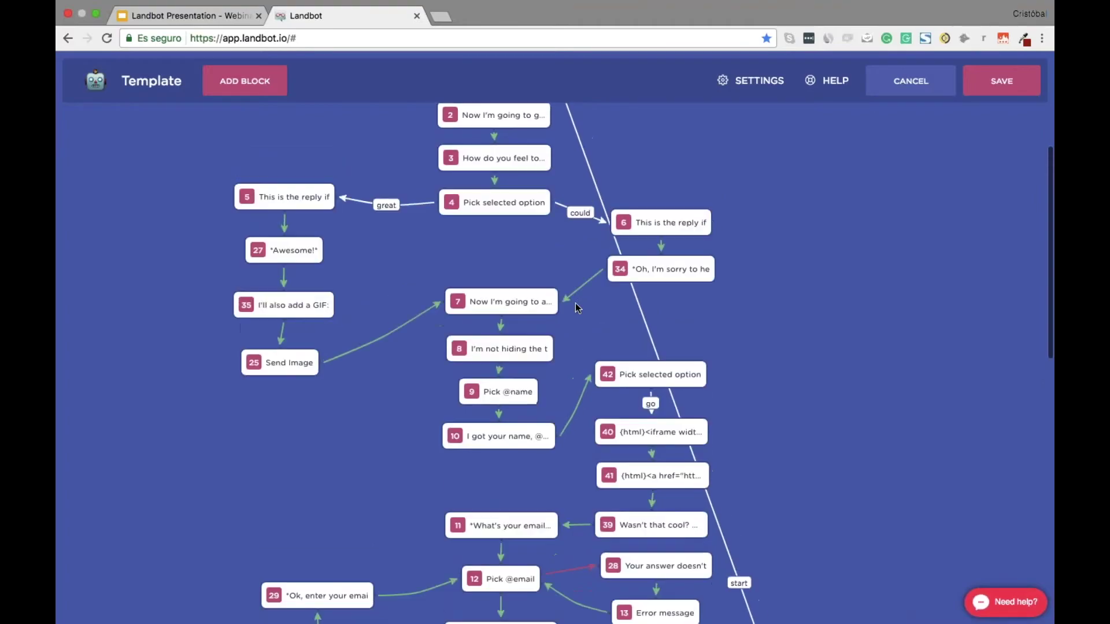
pyautogui.click(494, 211)
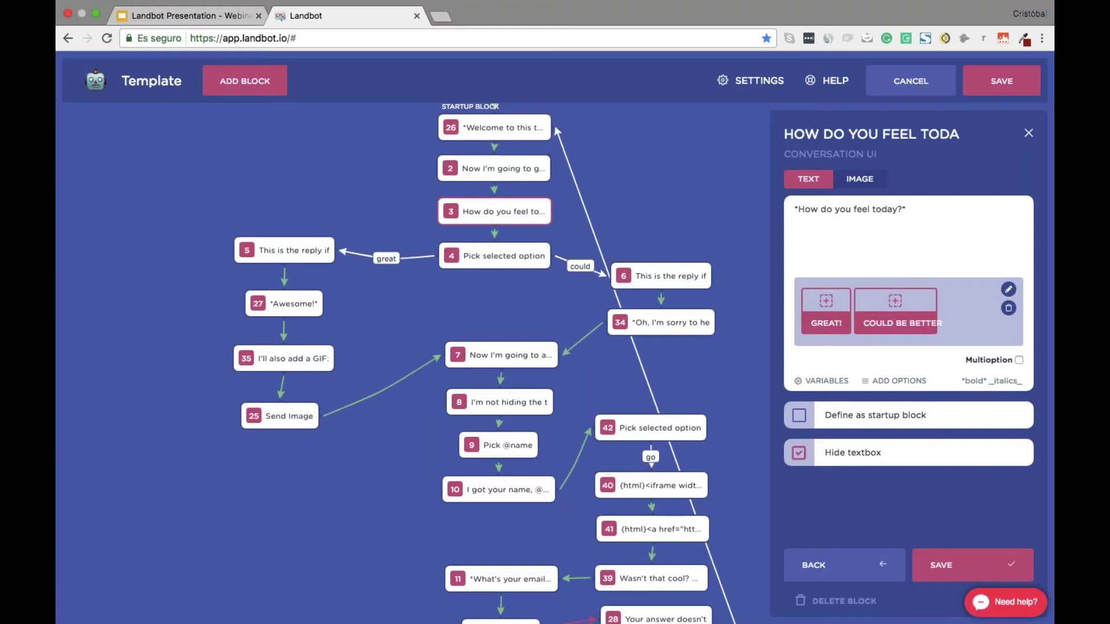
pyautogui.click(973, 569)
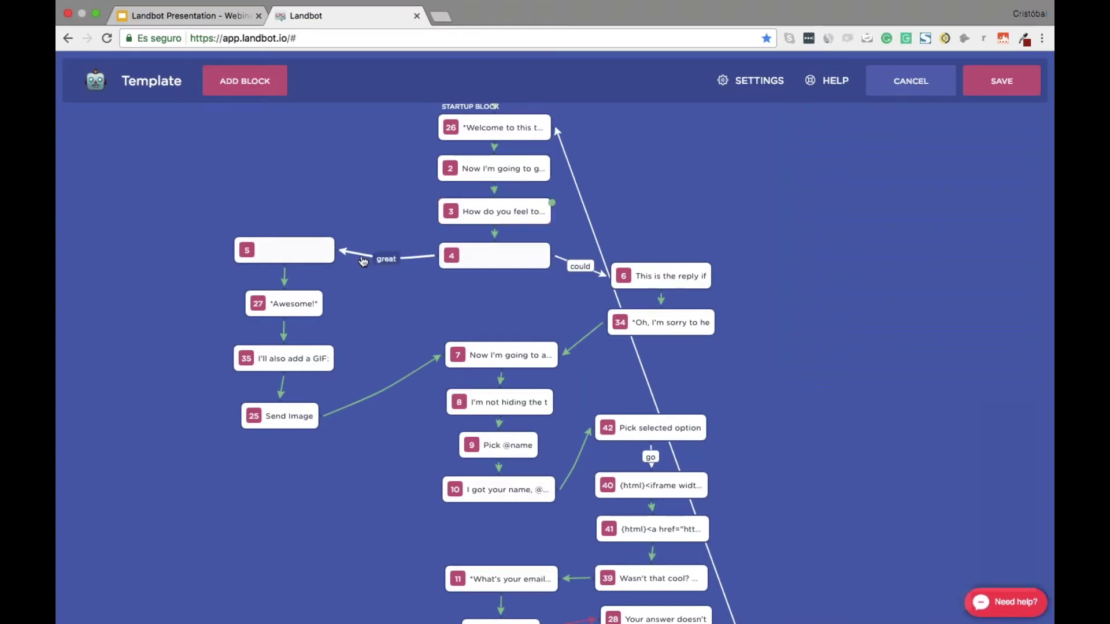
# Replace block 4's great link to block 5 with a new Assign to an Agent block 43
pyautogui.moveTo(292, 249); pyautogui.dragTo(247, 251)
pyautogui.click(358, 264)
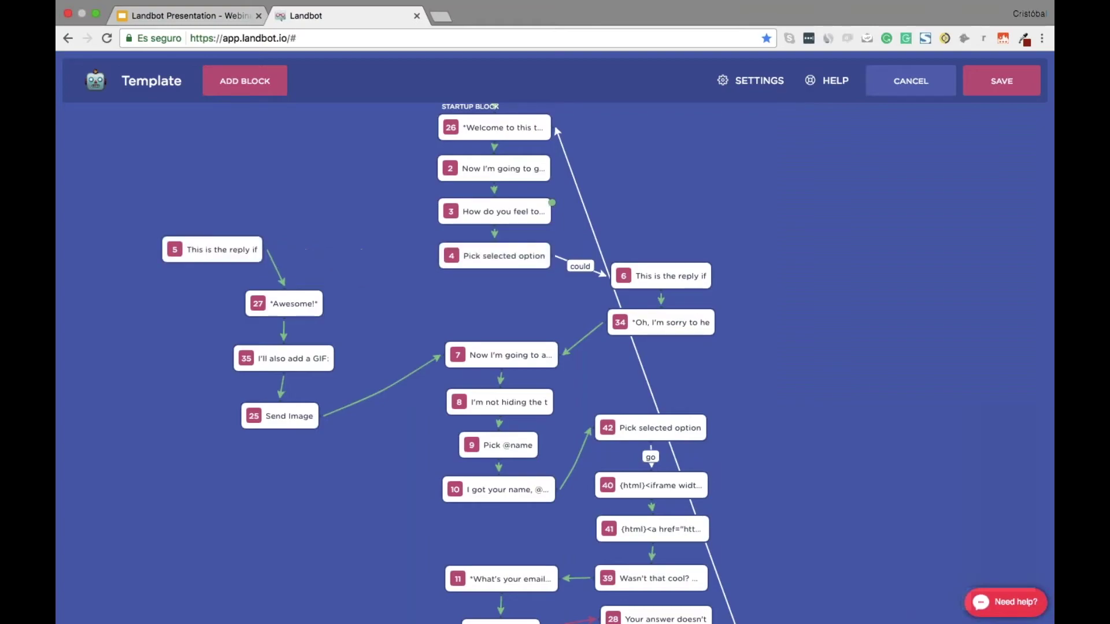
pyautogui.moveTo(551, 265); pyautogui.dragTo(357, 229)
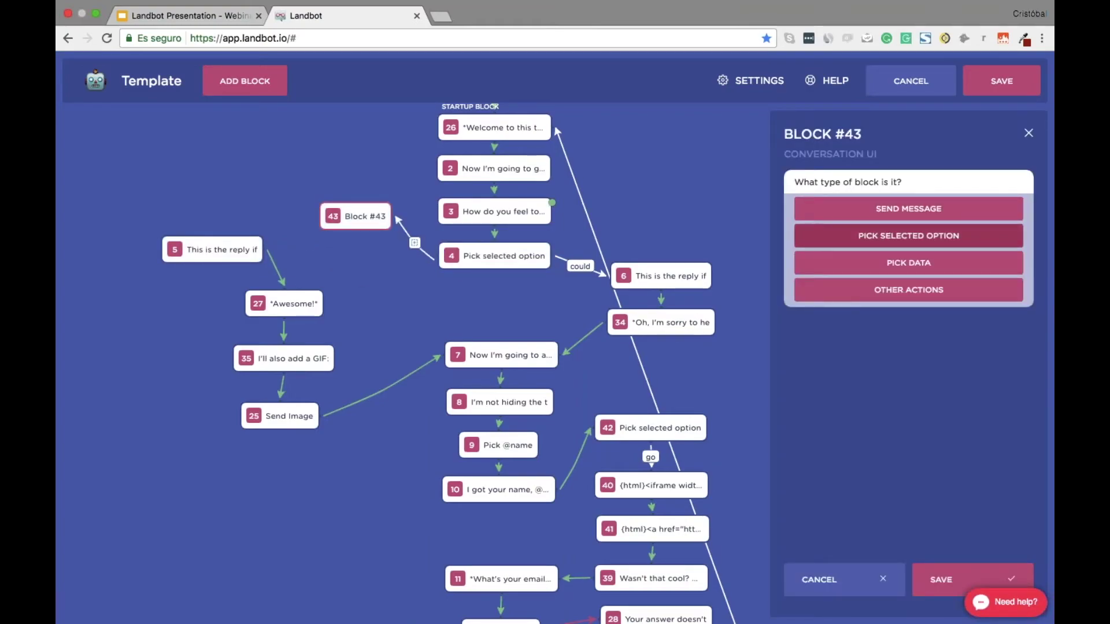
pyautogui.click(899, 290)
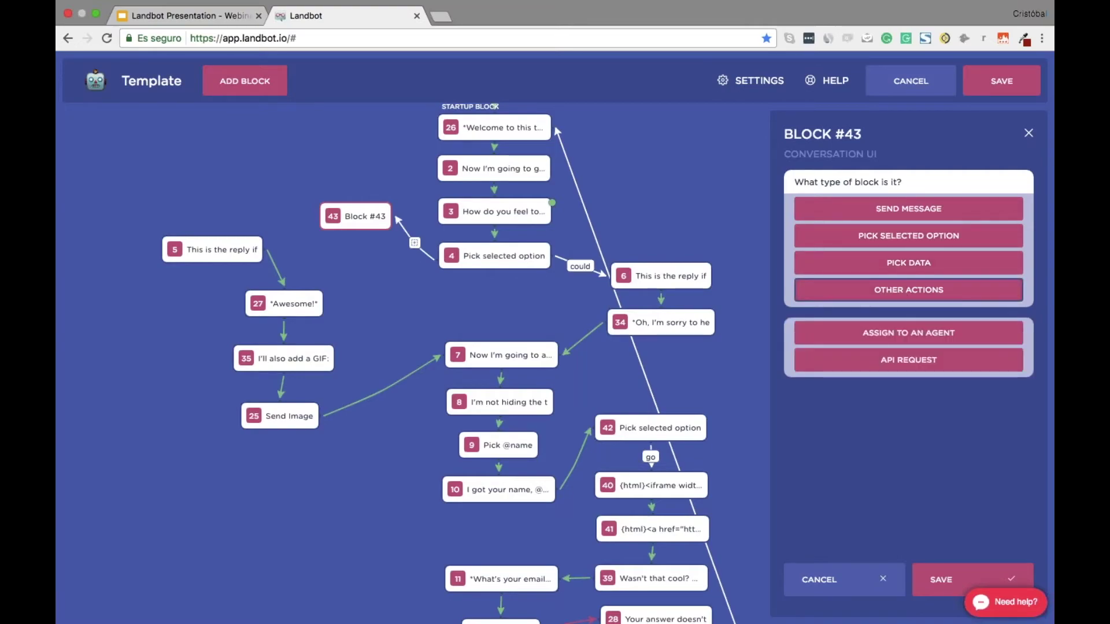
pyautogui.click(905, 339)
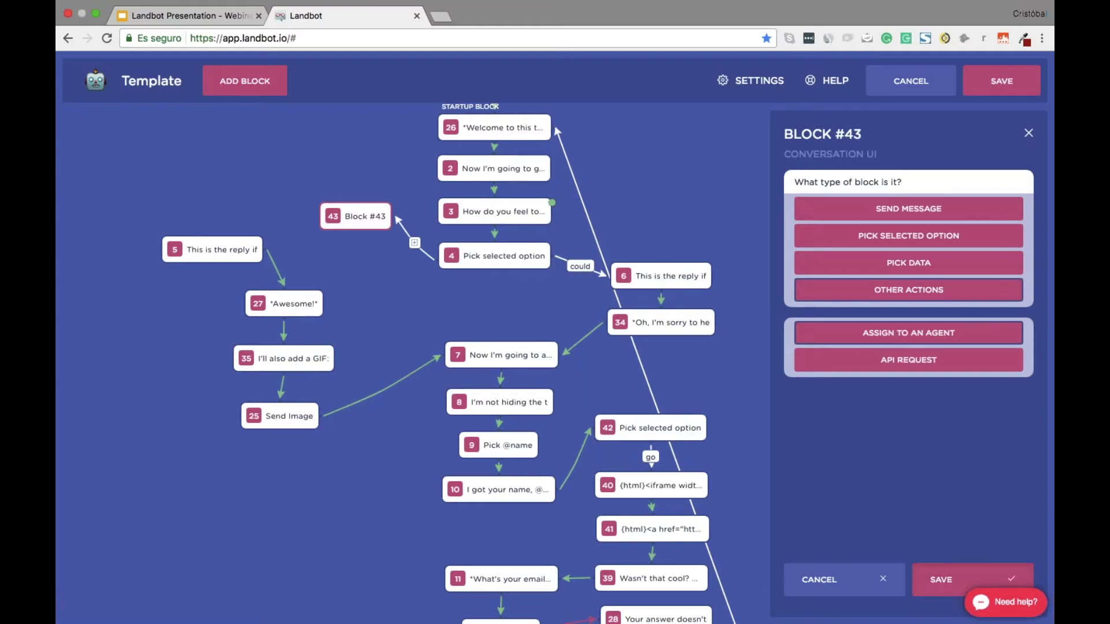
pyautogui.click(957, 578)
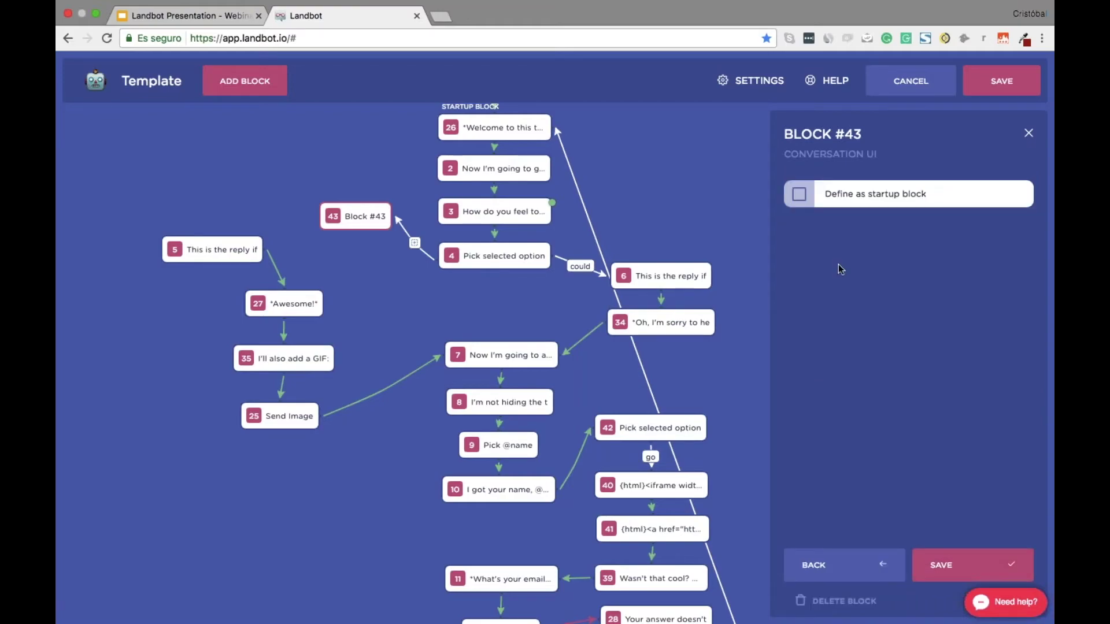
pyautogui.click(956, 564)
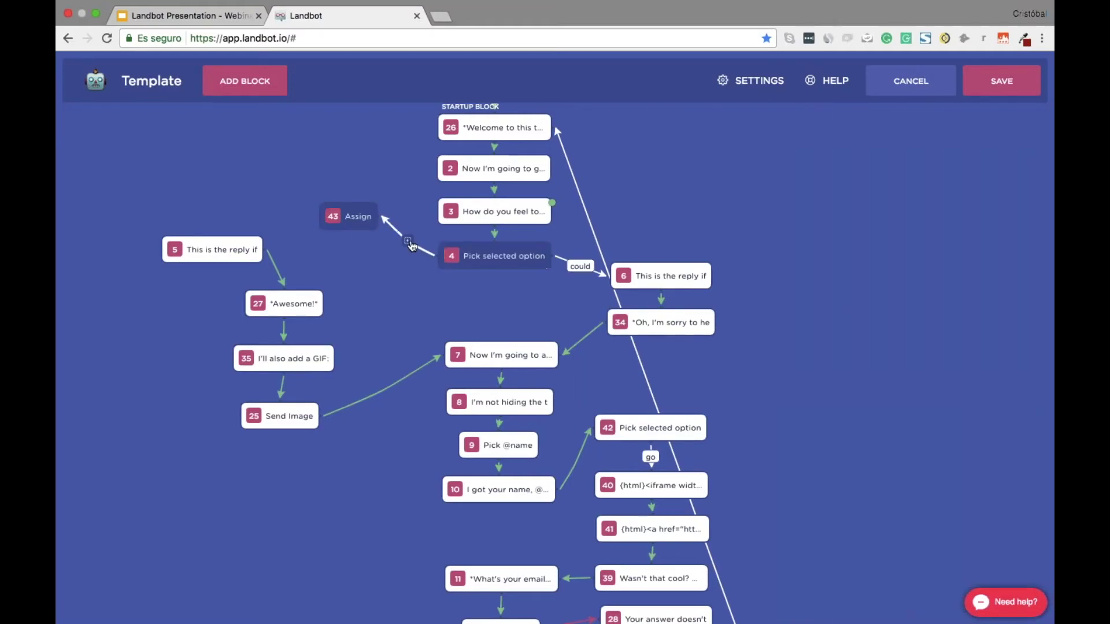
# Label the new link 'great' and save the Template bot
pyautogui.write('great')
pyautogui.click(479, 322)
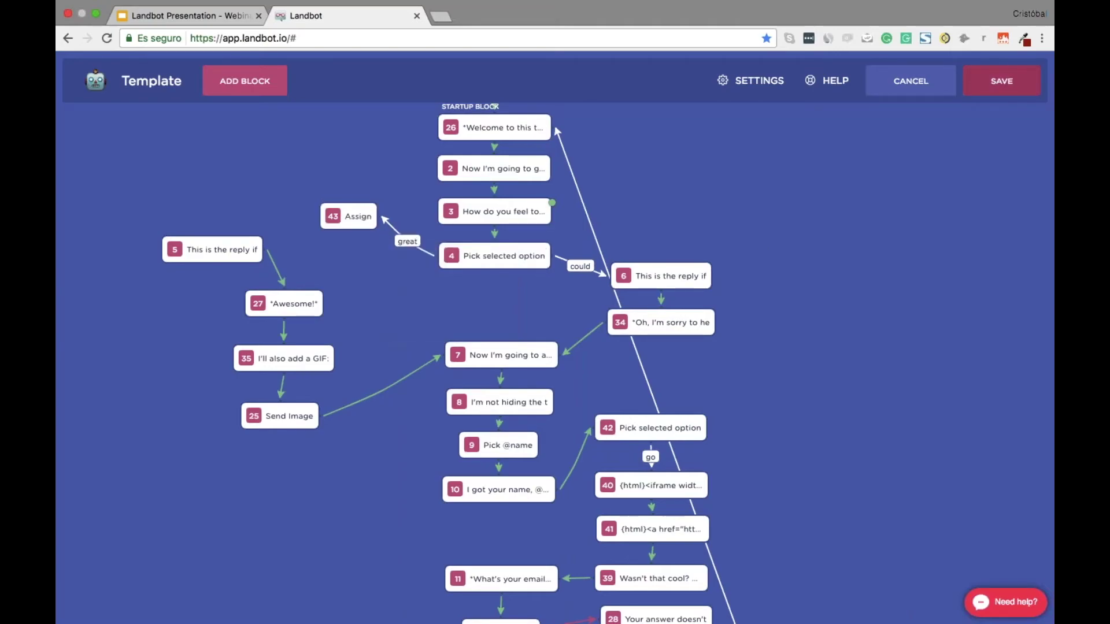
pyautogui.click(1001, 83)
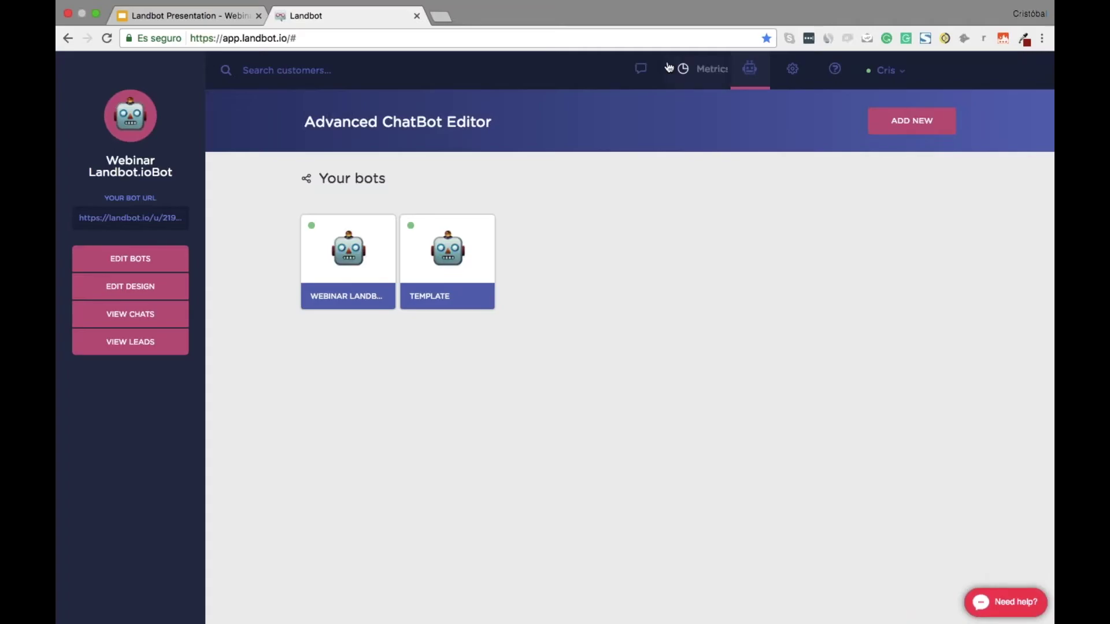
# Check the open chat, then edit the Webinar channel under Settings > Channels
pyautogui.click(628, 70)
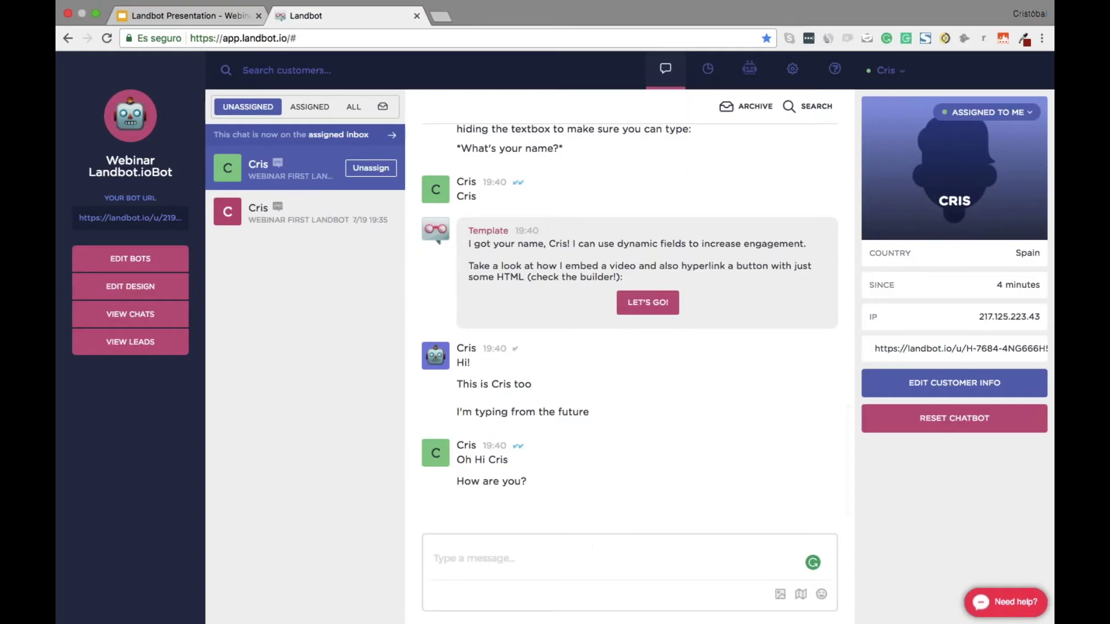
pyautogui.click(590, 545)
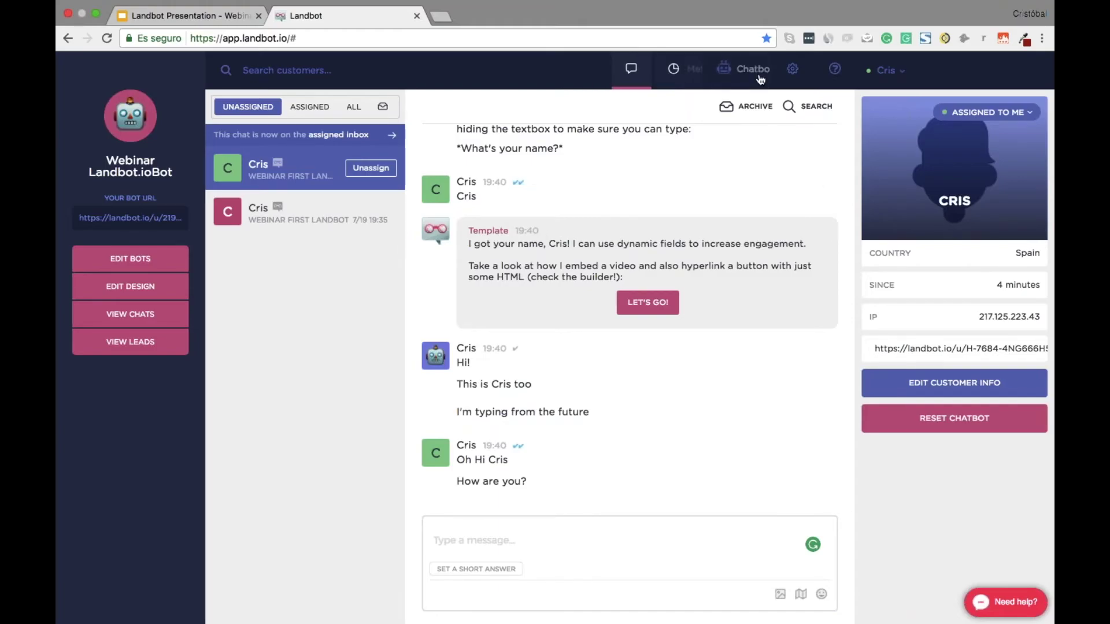
pyautogui.click(777, 70)
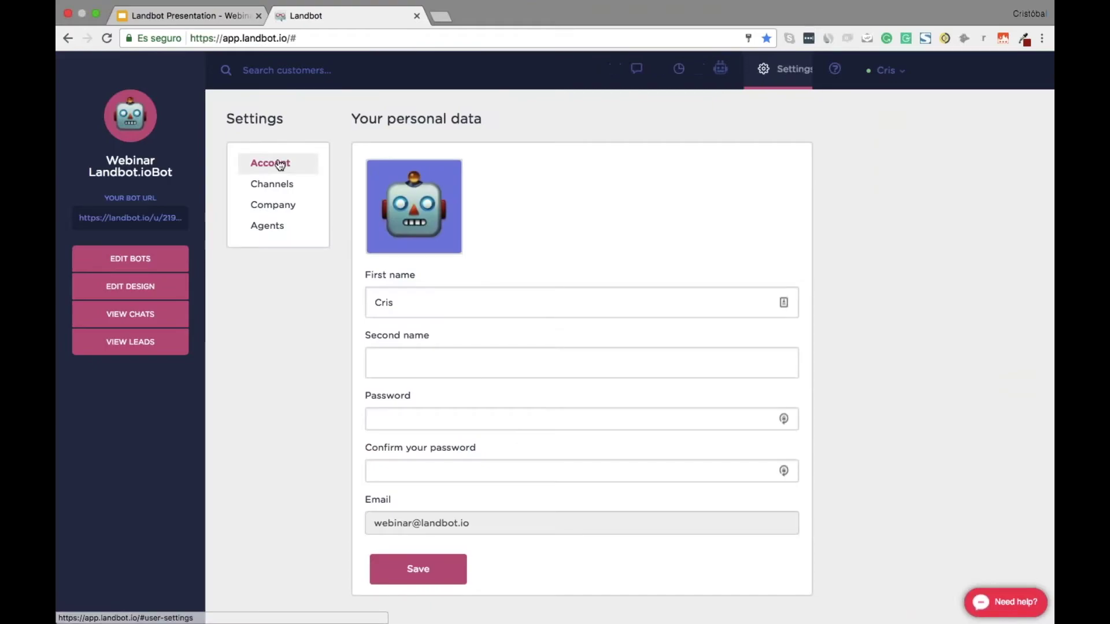
pyautogui.click(285, 192)
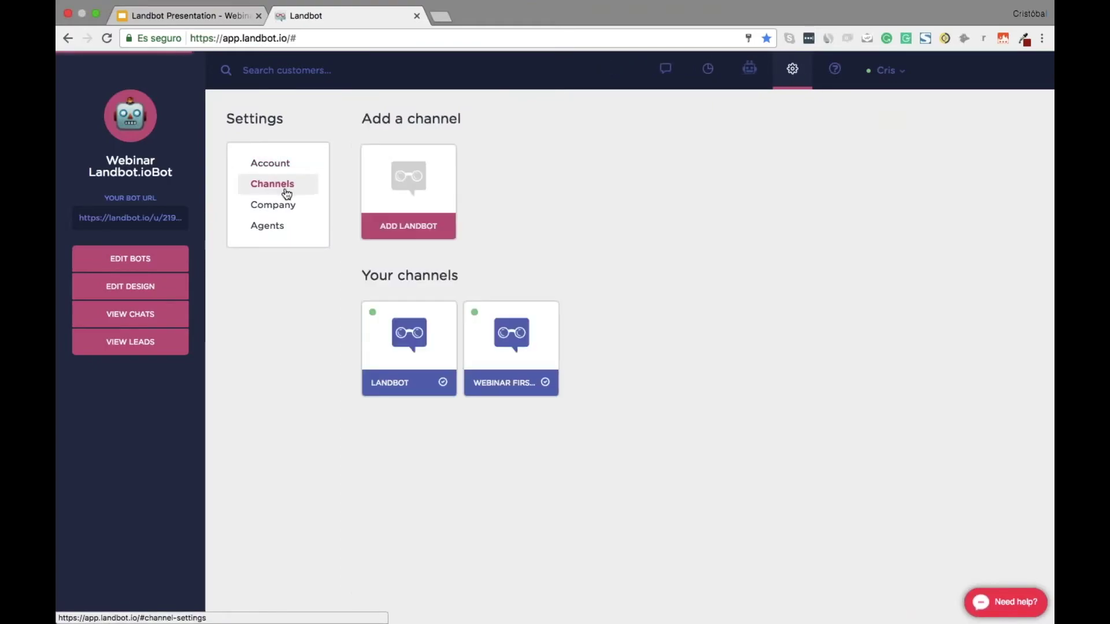
pyautogui.click(517, 339)
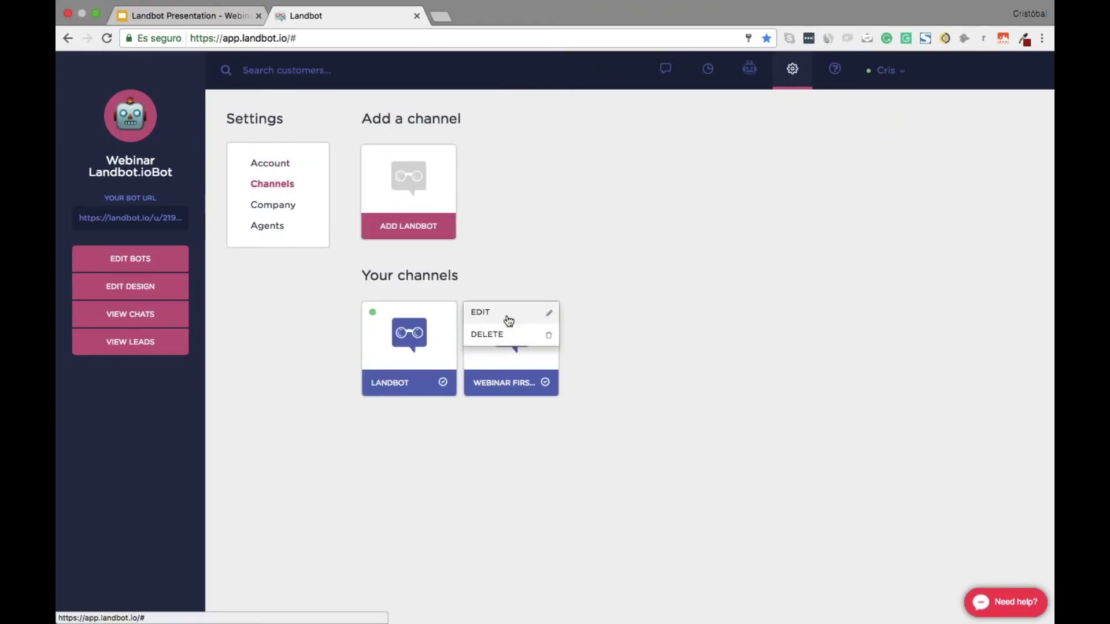
pyautogui.click(508, 320)
# Select the channel's Default URL, then return to the Landbot chats inbox
pyautogui.scroll(-5, 508, 322)
pyautogui.scroll(-10, 685, 318)
pyautogui.scroll(-5, 685, 318)
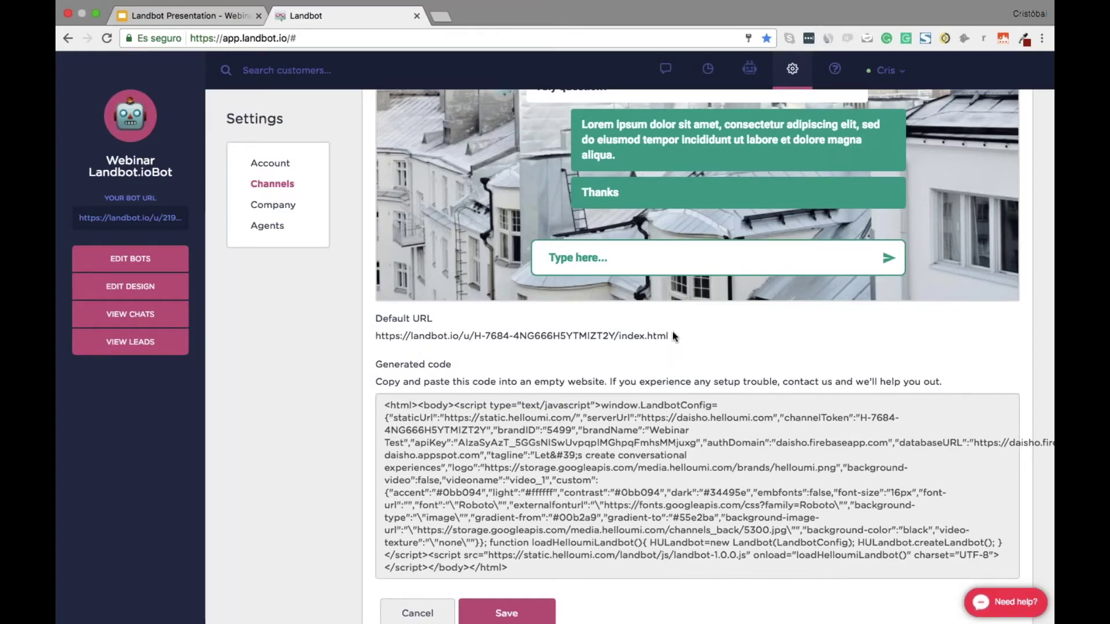
pyautogui.moveTo(671, 331); pyautogui.dragTo(378, 335)
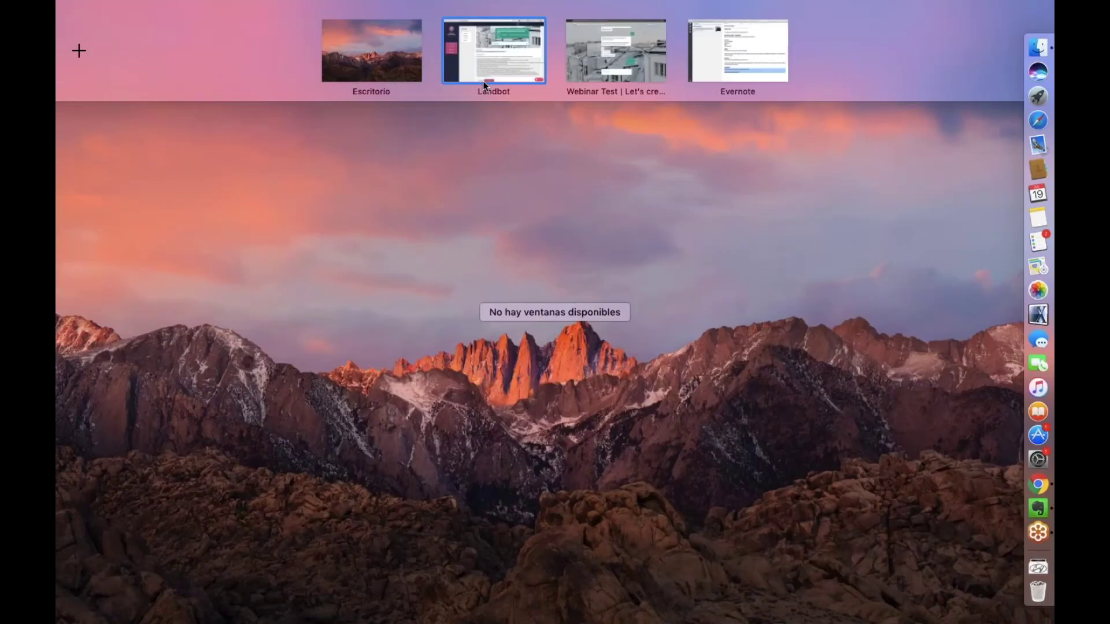
pyautogui.click(481, 79)
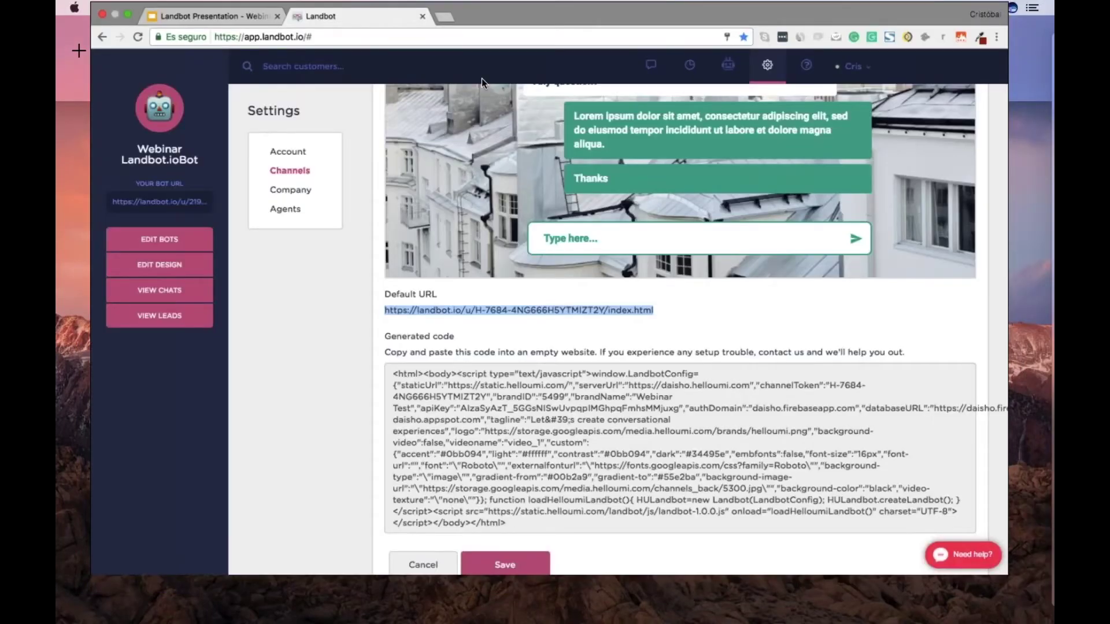
pyautogui.press('super+Tab')
pyautogui.press('super+Tab')
pyautogui.press('super+Tab')
pyautogui.press('super+Tab')
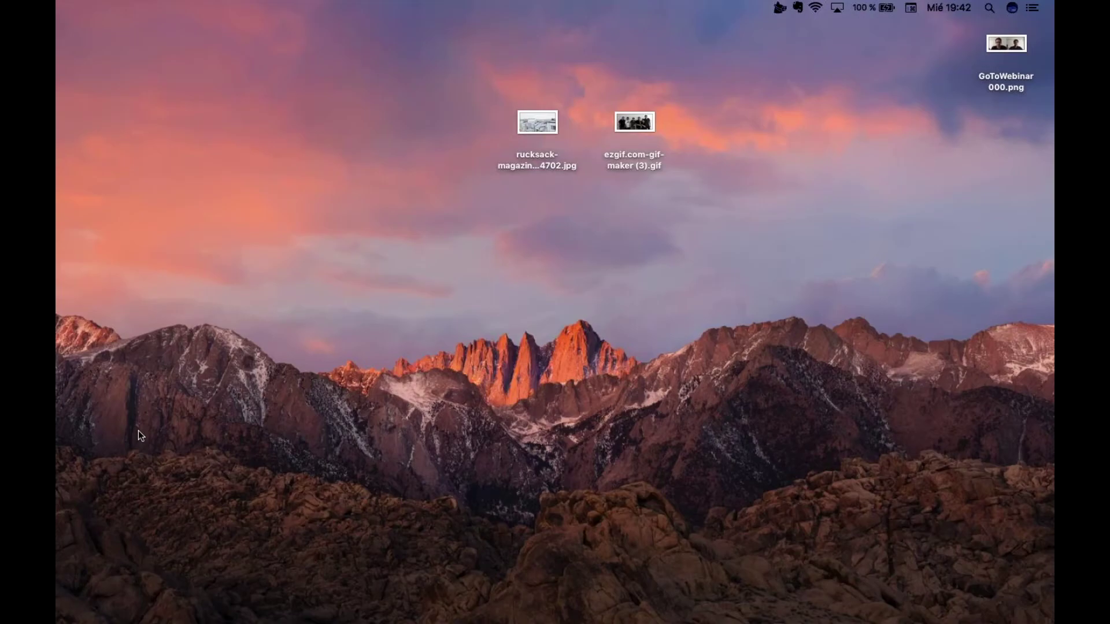
pyautogui.hotkey('ctrl', 'Up')
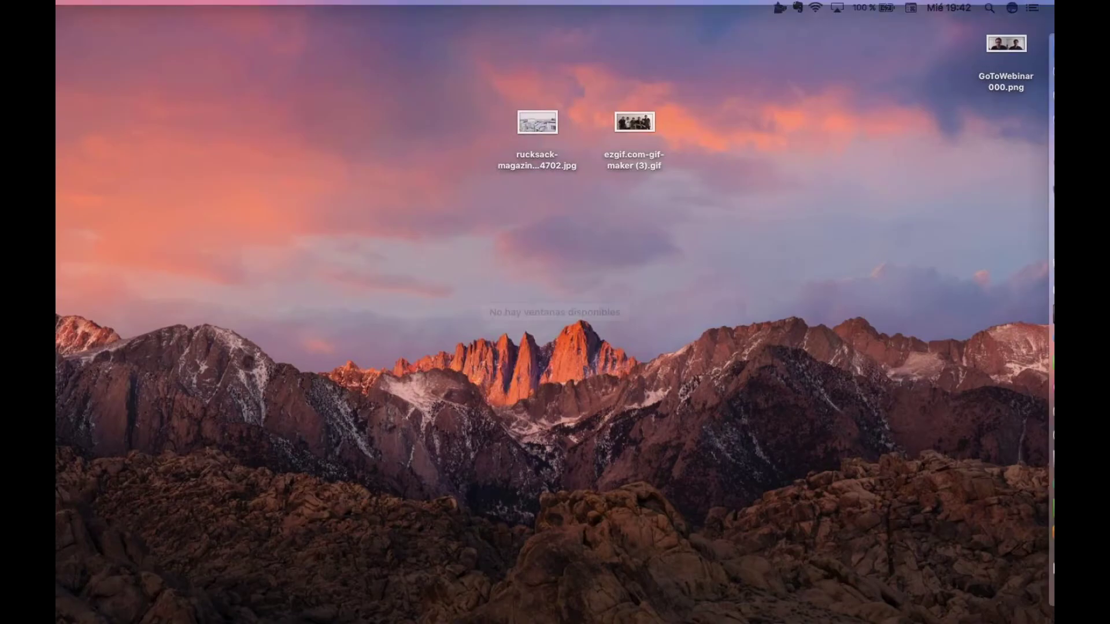
pyautogui.moveTo(480, 5)
pyautogui.click(405, 51)
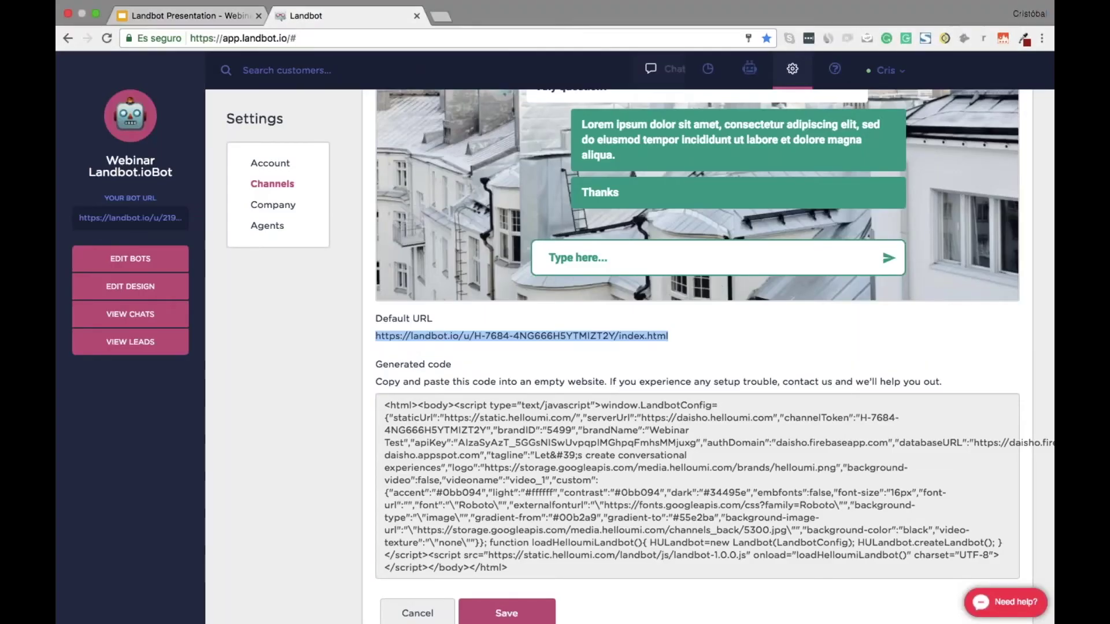
pyautogui.click(645, 71)
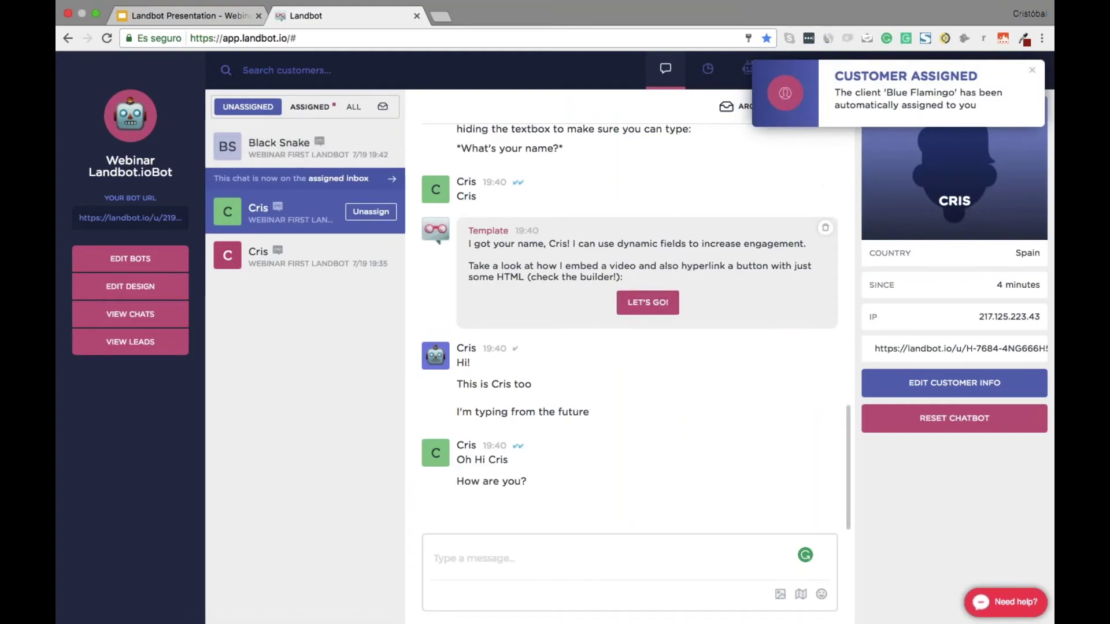
# Send 'Hi there' and 'How are you?' to Blue Flamingo, then archive that chat
pyautogui.click(310, 106)
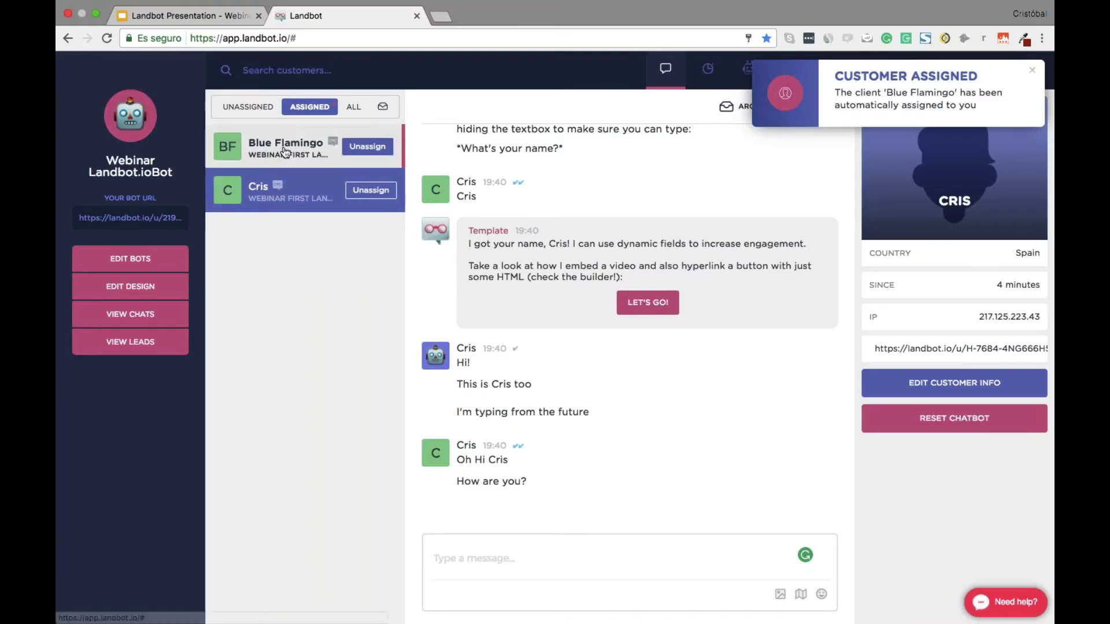
pyautogui.click(300, 147)
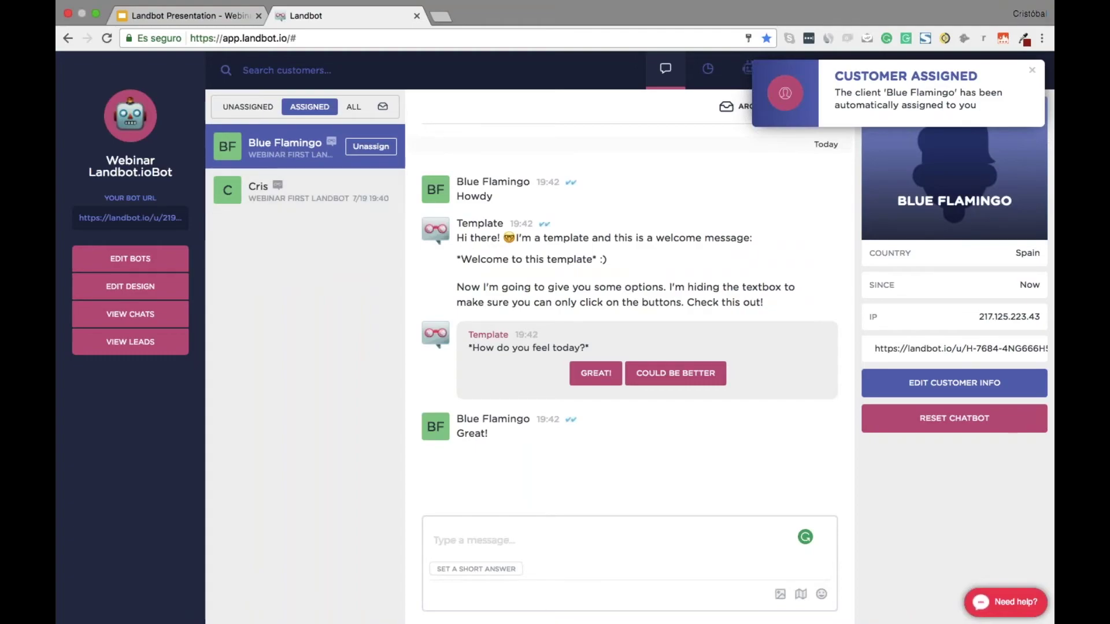
pyautogui.write('Hi there')
pyautogui.press('Return')
pyautogui.write('How are you?')
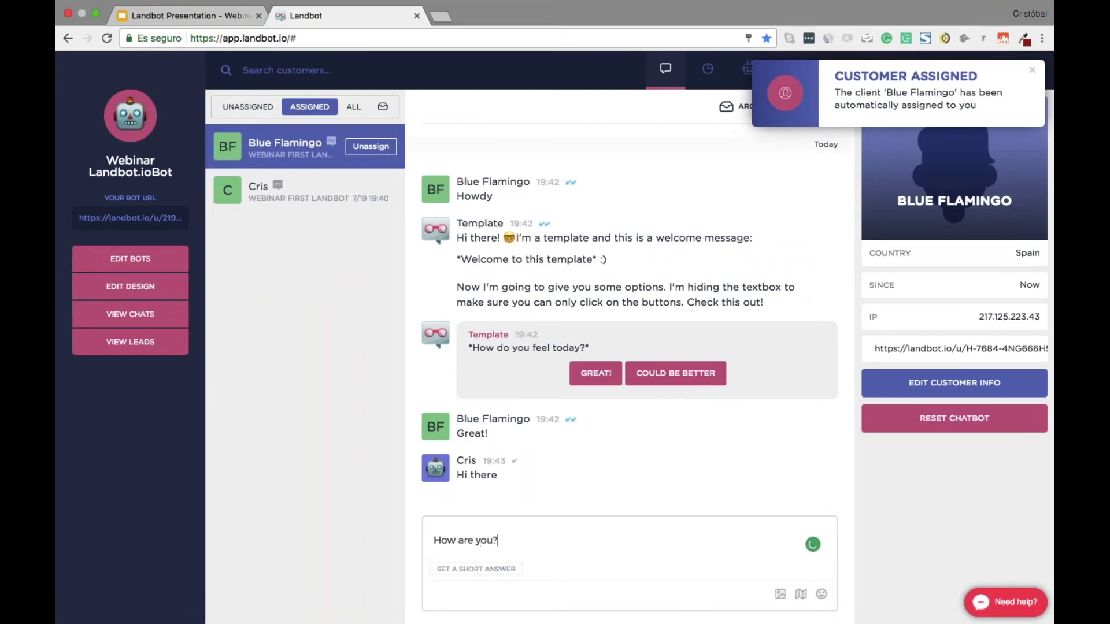
pyautogui.press('Return')
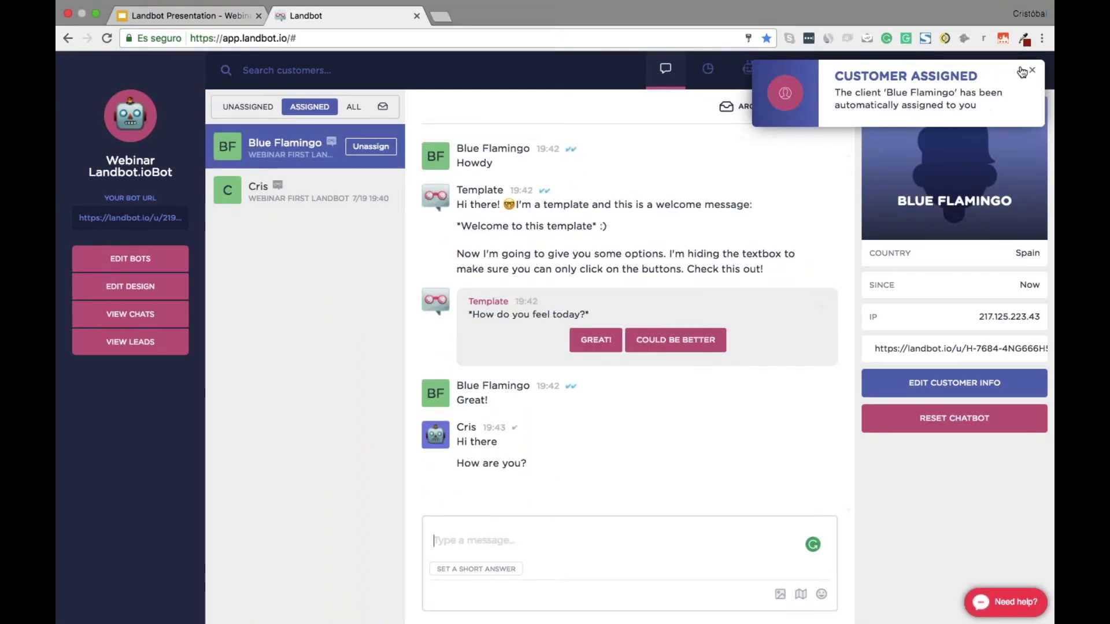
pyautogui.click(1034, 72)
pyautogui.click(752, 106)
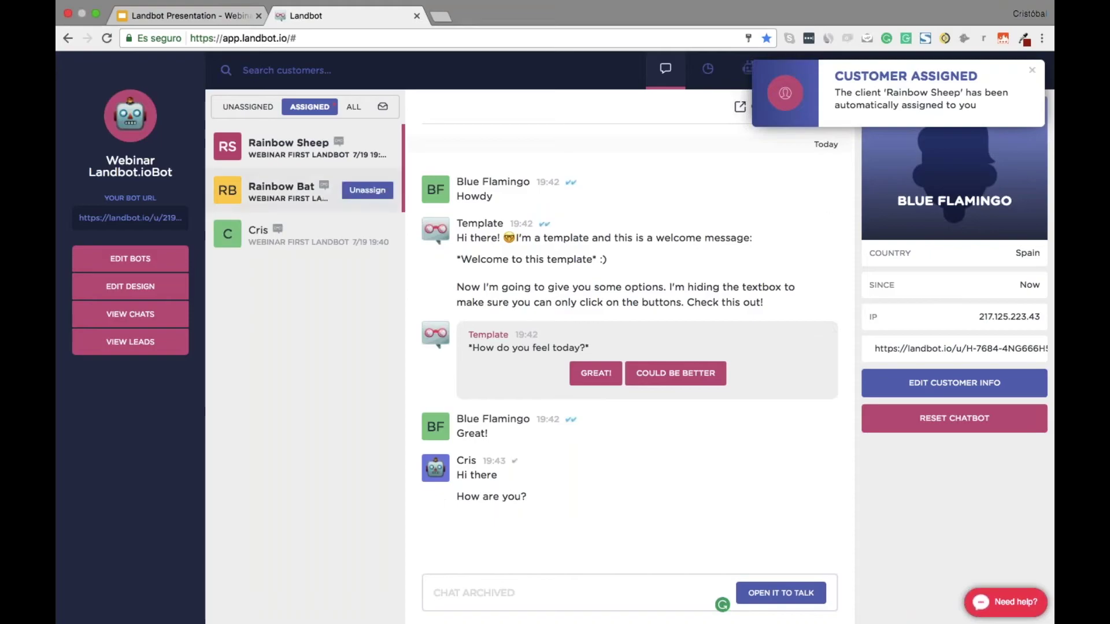
# Reply 'Hi there' to Rainbow Sheep and archive it, then archive Rainbow Cow
pyautogui.click(272, 151)
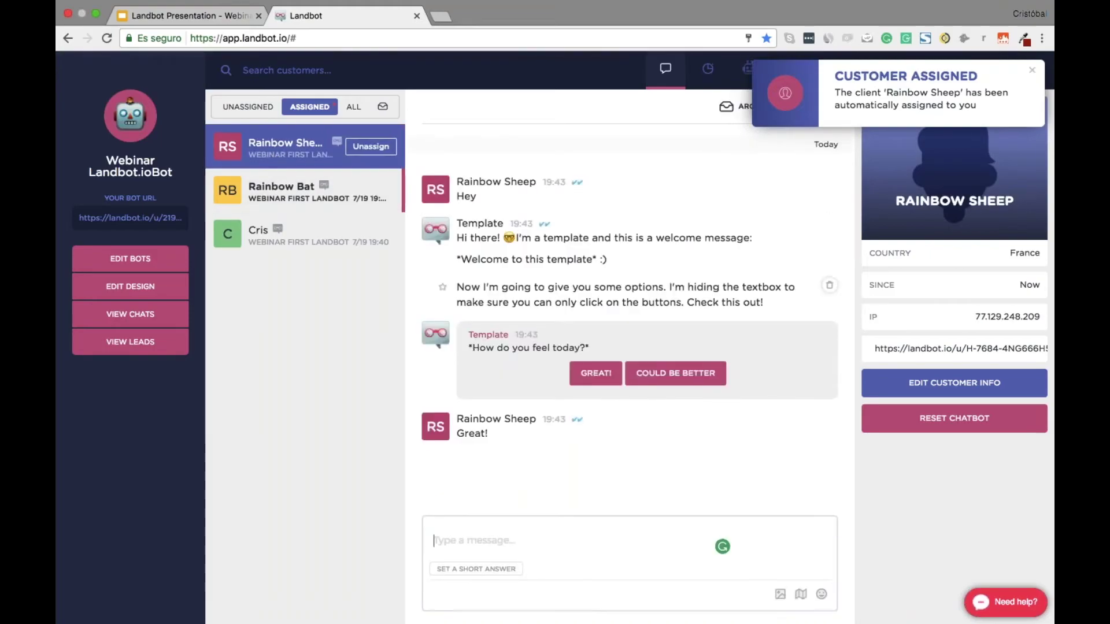
pyautogui.write('Hi there')
pyautogui.press('Return')
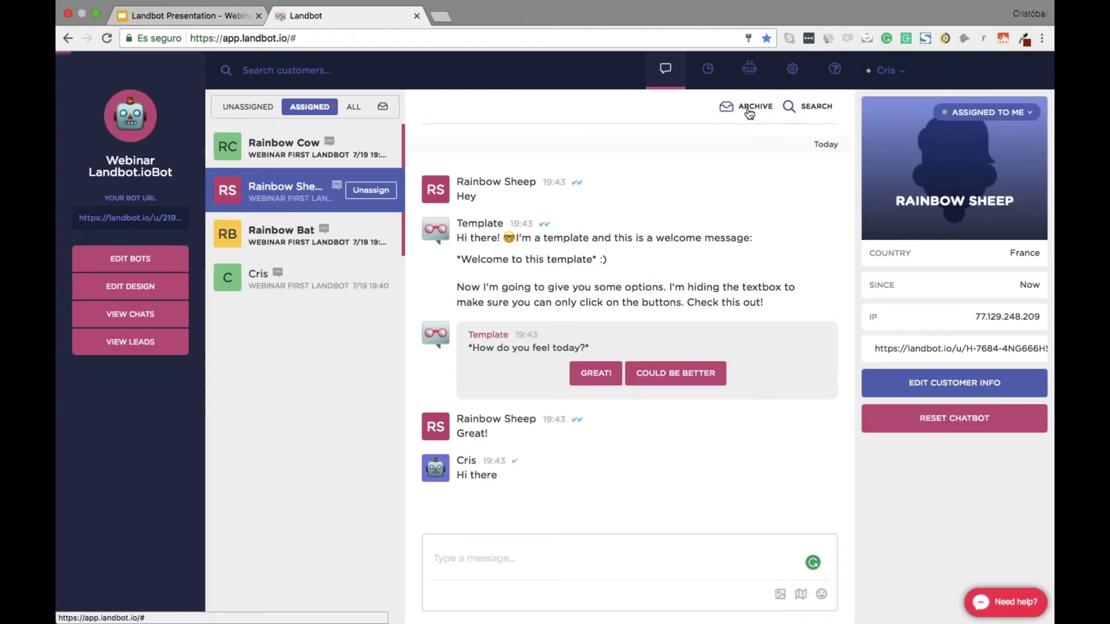
pyautogui.click(749, 108)
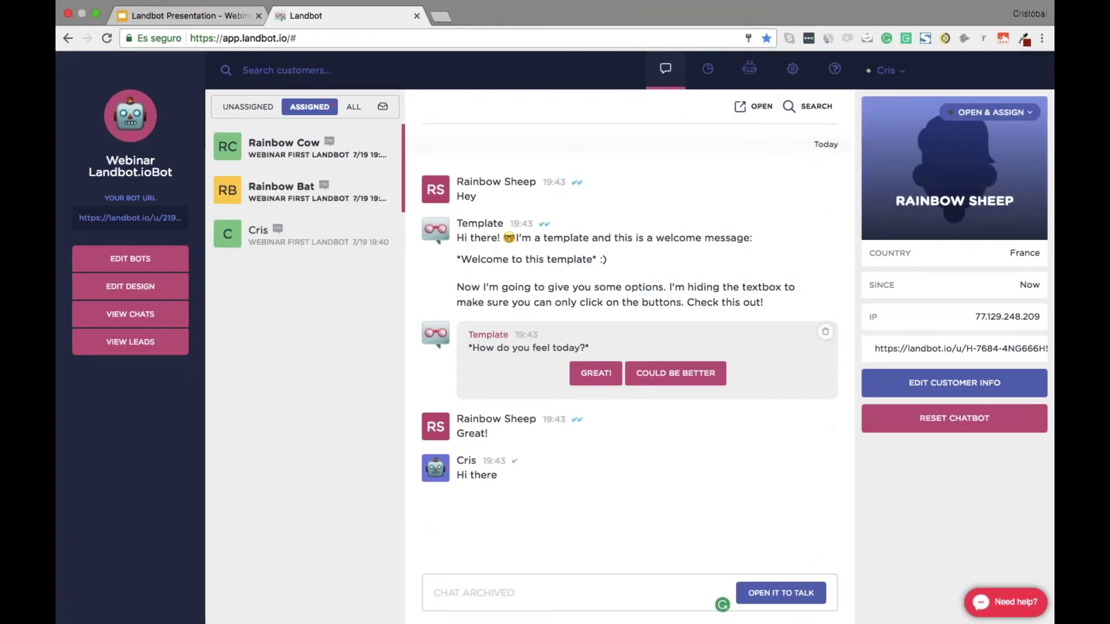
pyautogui.click(296, 152)
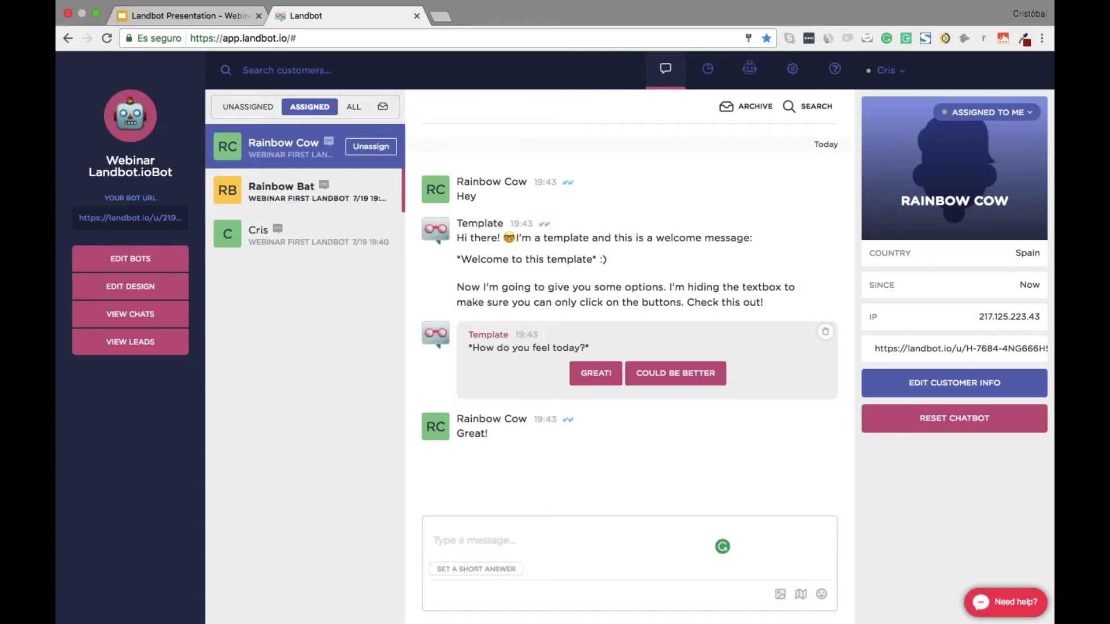
pyautogui.click(747, 106)
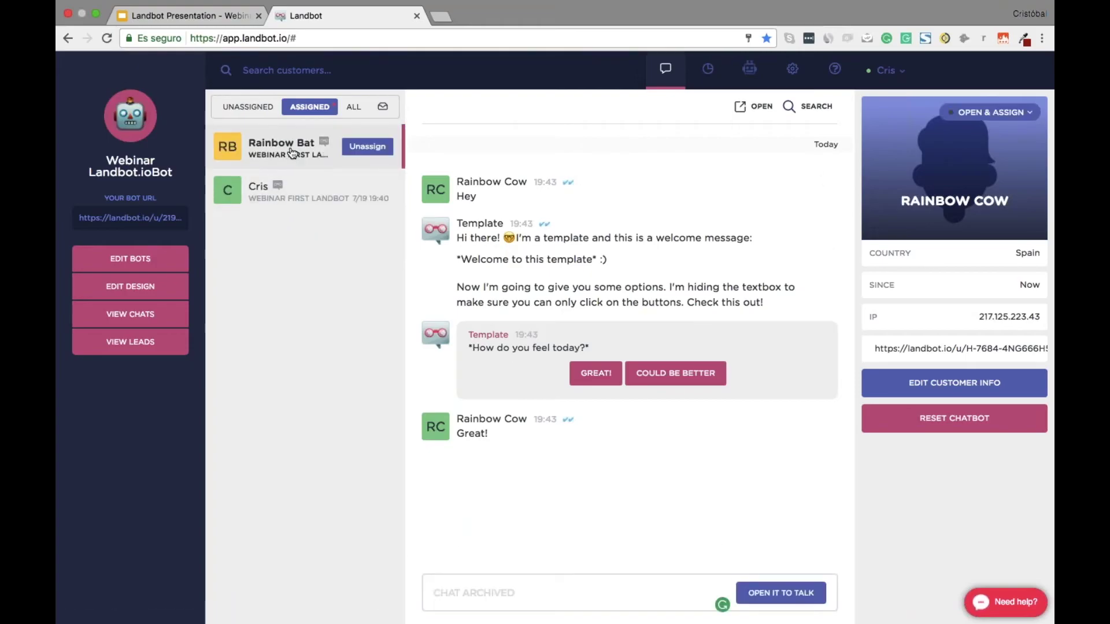
# Reply 'Great!!' to Rainbow Bat, archive it, and open the remaining assigned chat
pyautogui.click(292, 153)
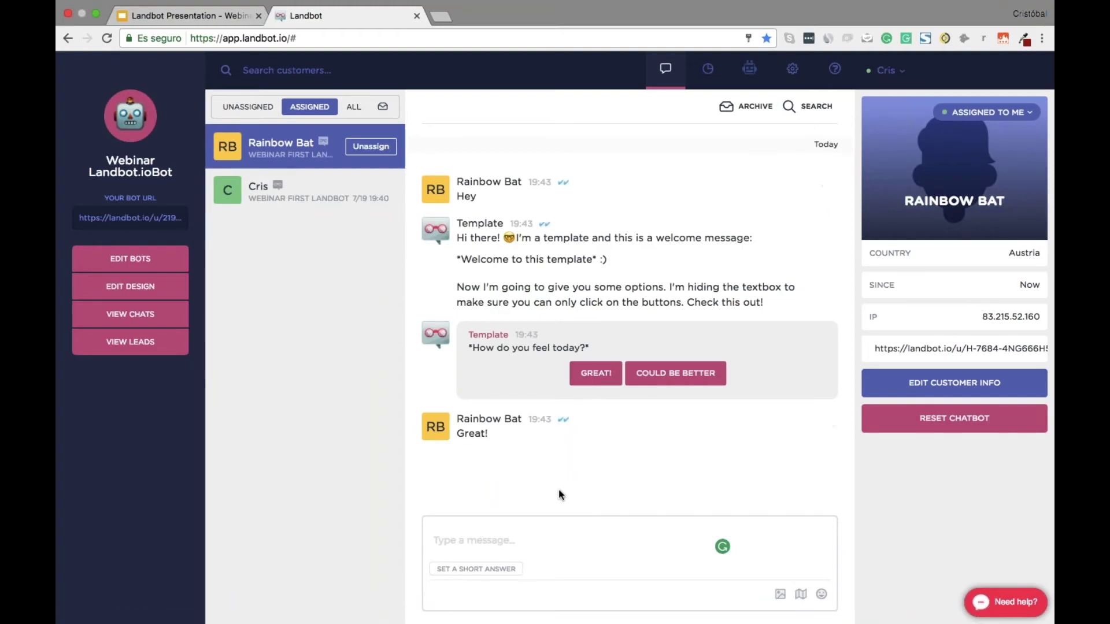
pyautogui.click(505, 528)
pyautogui.write('Great!!')
pyautogui.press('Return')
pyautogui.click(747, 107)
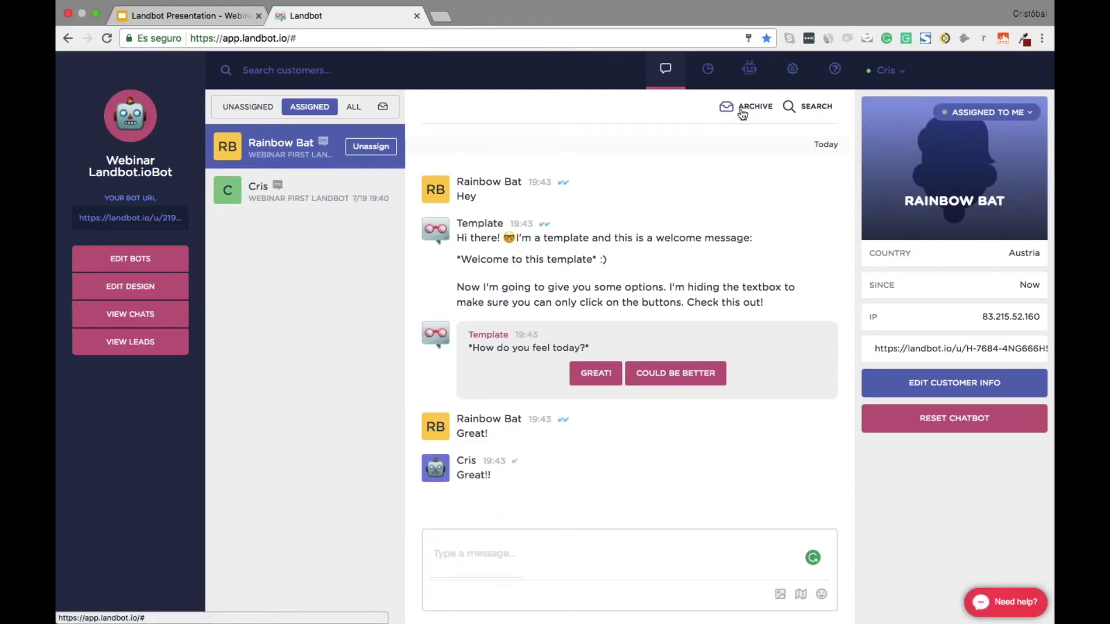
pyautogui.click(301, 148)
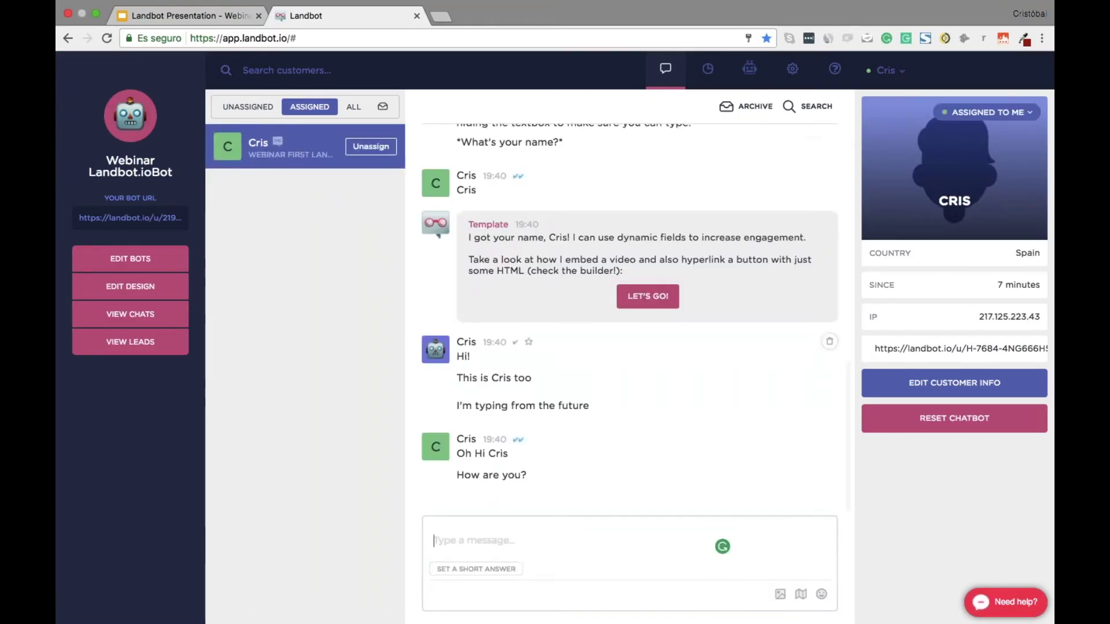
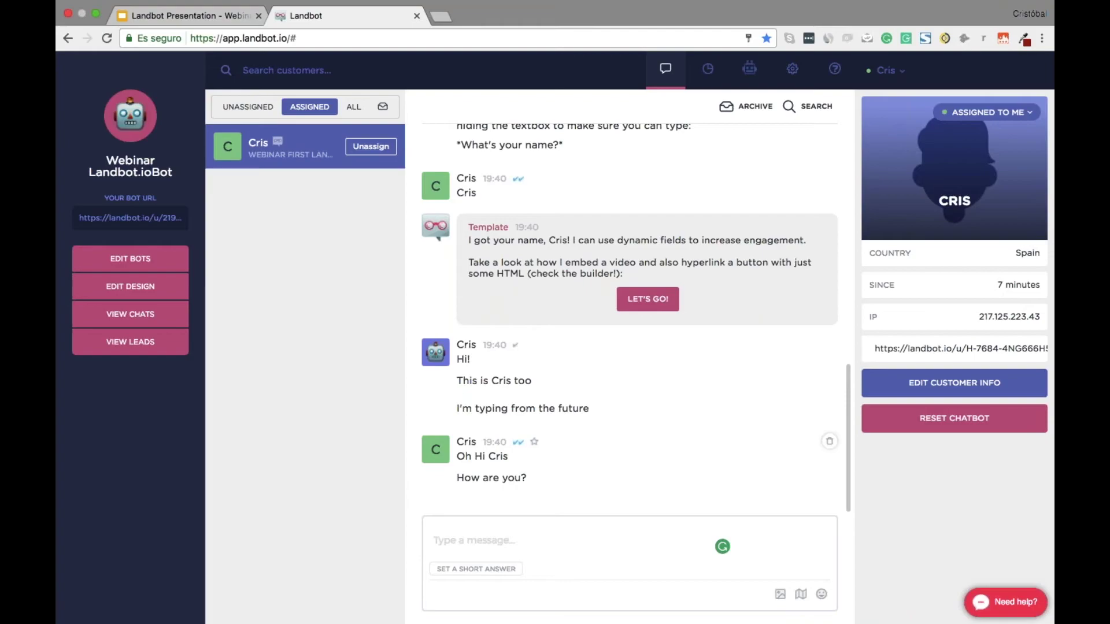
# Go from the chat inbox through Settings to the Chatbots list showing the webinar bot and TEMPLATE
pyautogui.click(785, 79)
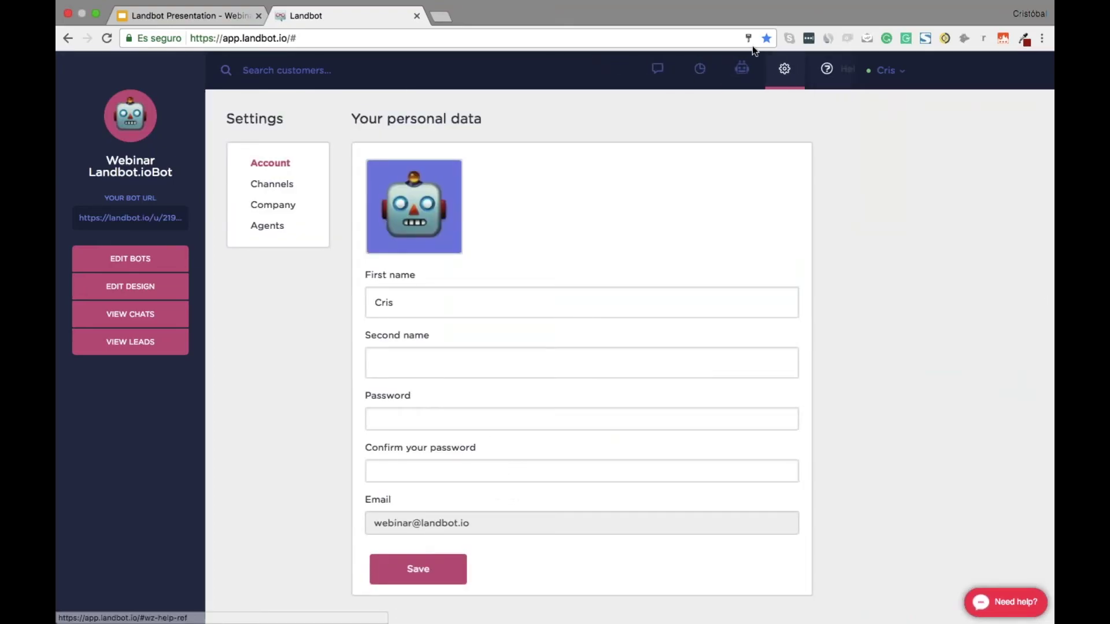
pyautogui.click(699, 90)
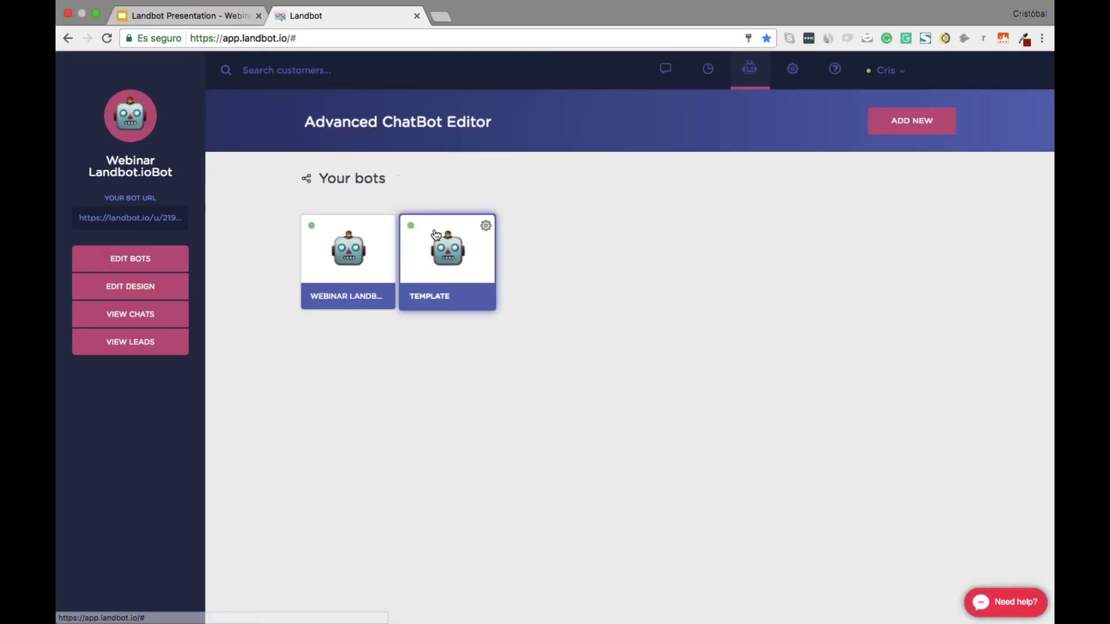
# Open the Template bot's flow, leave block 1's welcome message unchanged without answer options, and save the block
pyautogui.click(455, 231)
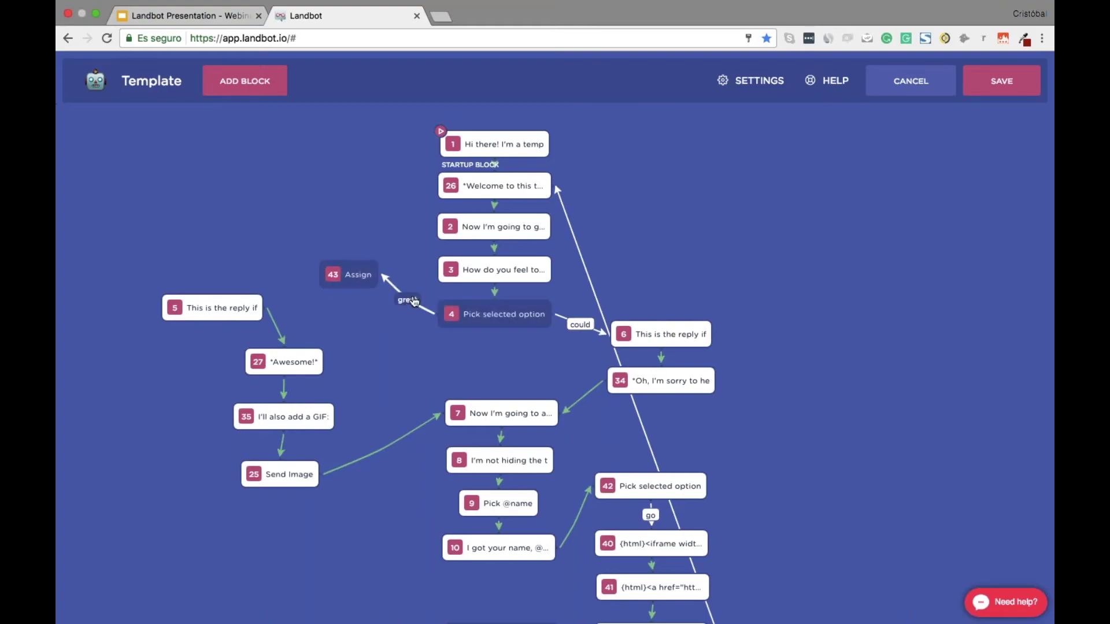
pyautogui.click(414, 301)
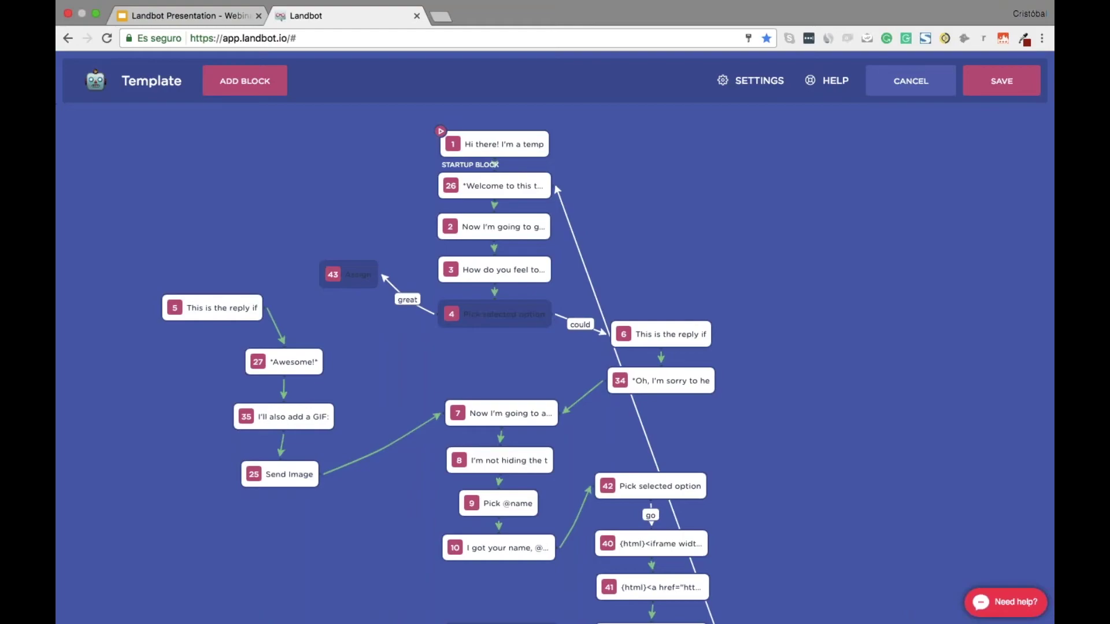
pyautogui.click(495, 145)
pyautogui.click(849, 221)
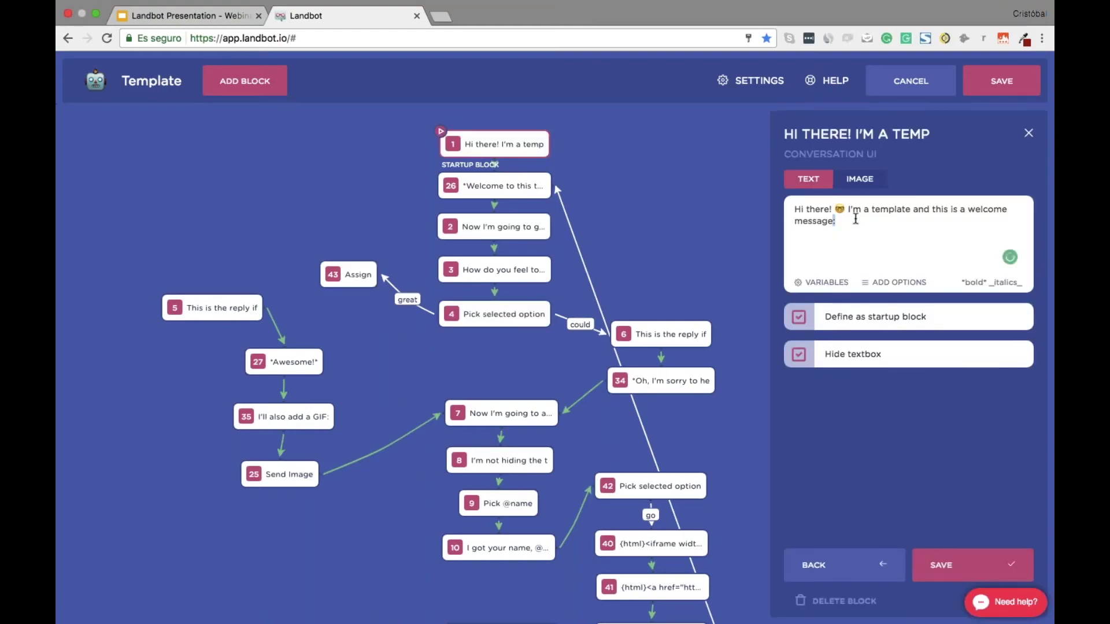
pyautogui.hotkey('ctrl', 'a')
pyautogui.click(860, 220)
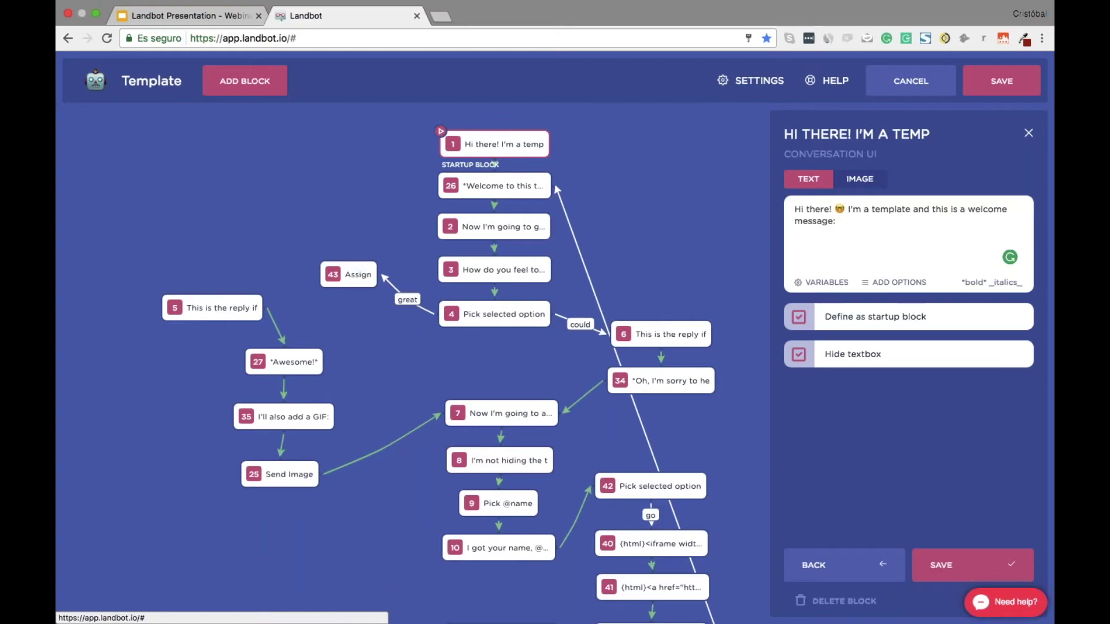
pyautogui.click(894, 282)
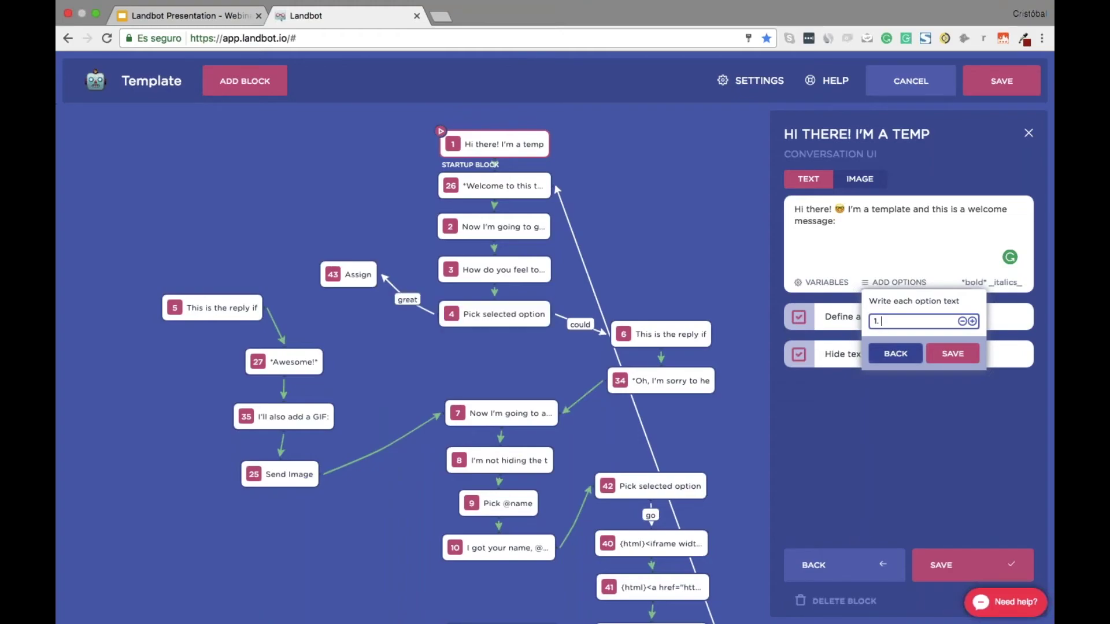
pyautogui.click(896, 353)
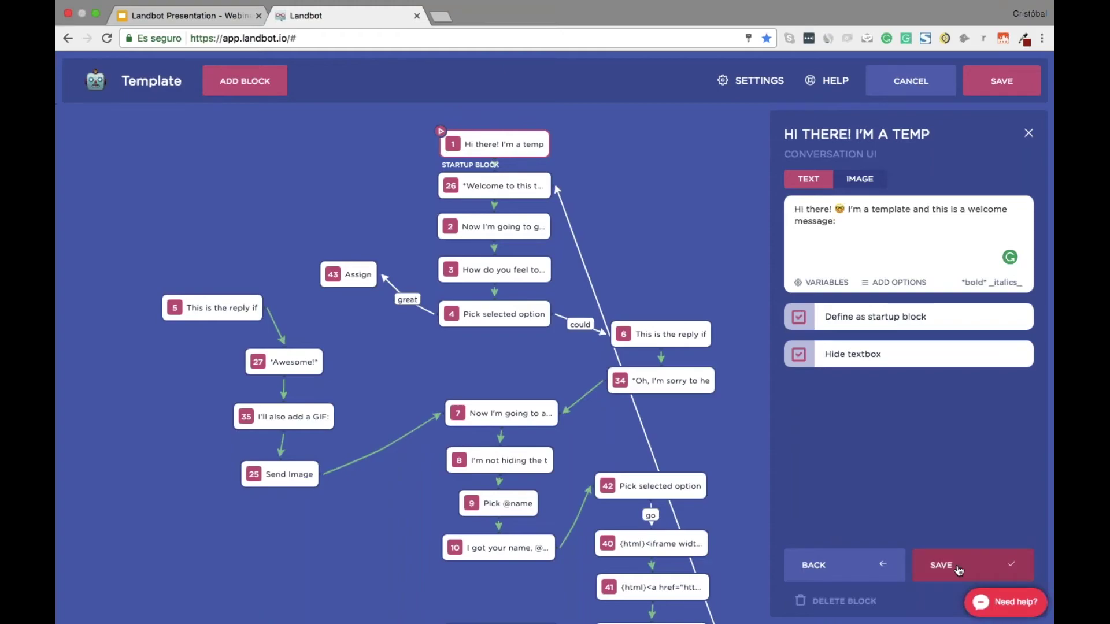
pyautogui.click(958, 571)
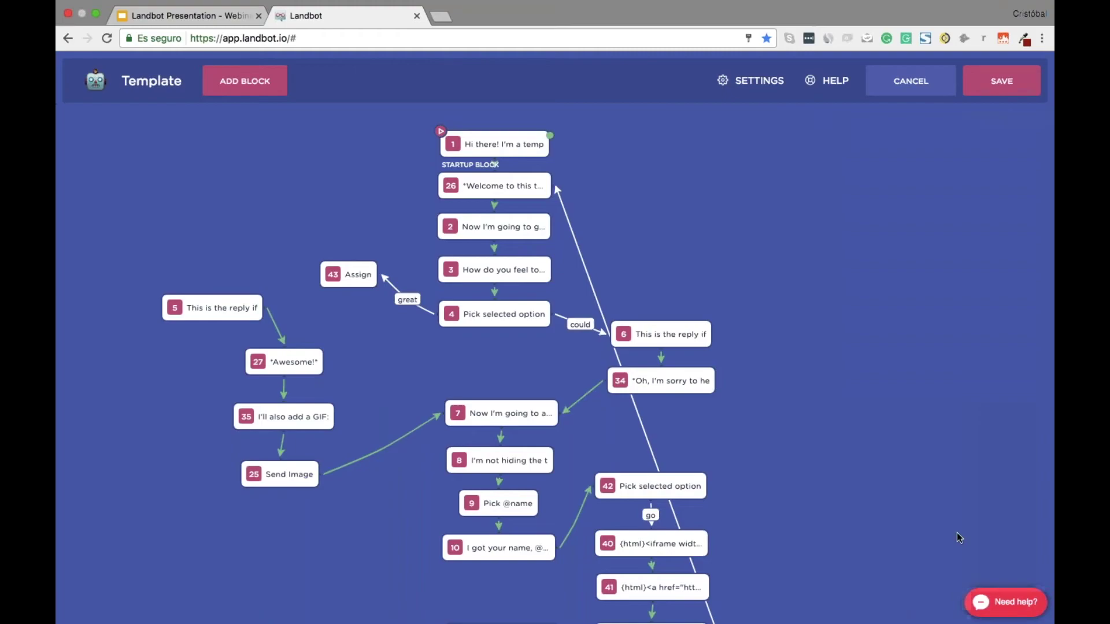
# Save the Template flow and open the Channels list in Settings
pyautogui.click(997, 77)
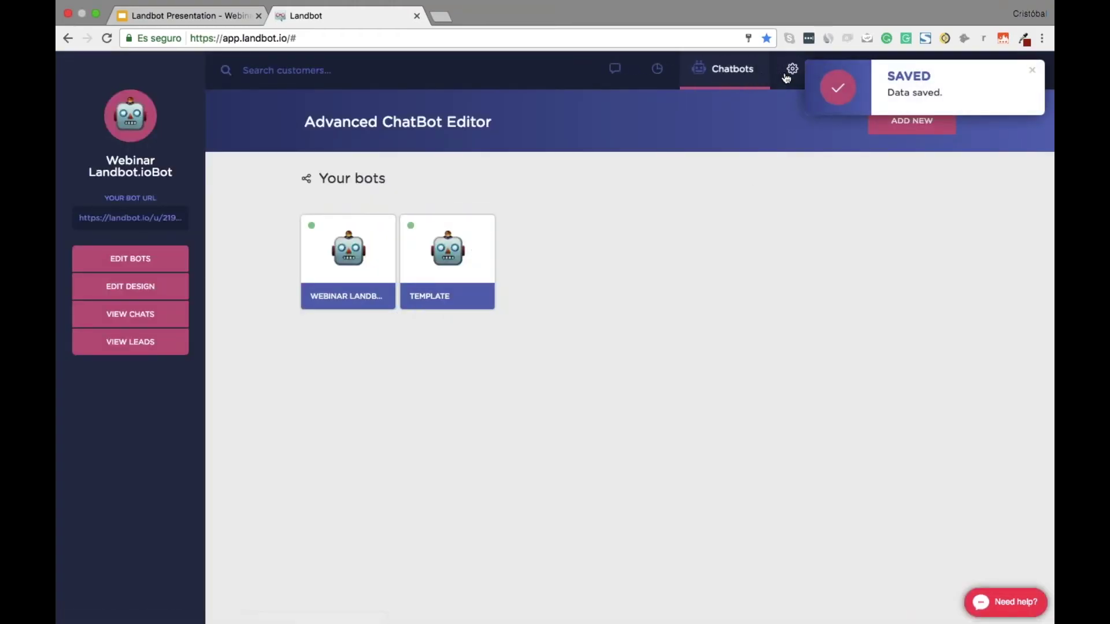
pyautogui.click(788, 75)
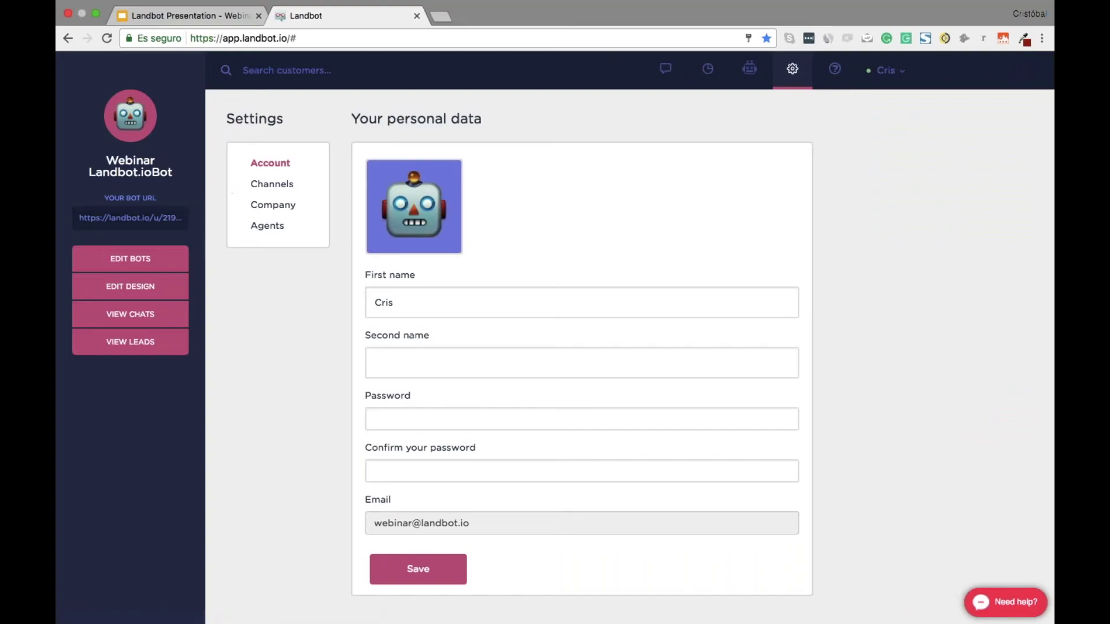
pyautogui.click(275, 183)
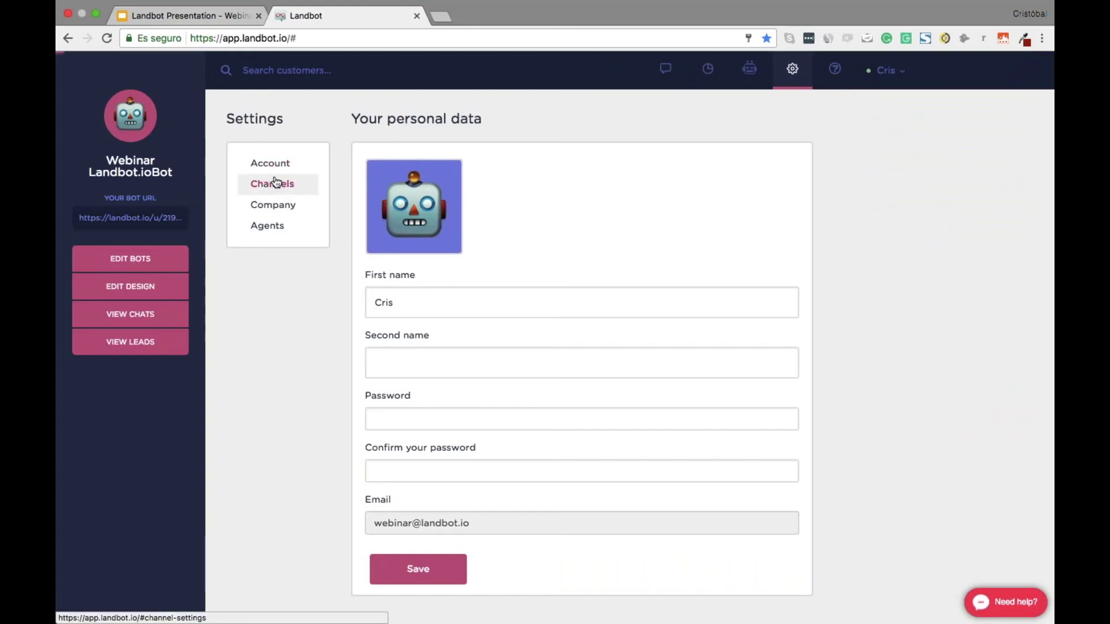
# Copy the webinar channel's default URL and open a new browser tab
pyautogui.moveTo(520, 338)
pyautogui.click(496, 317)
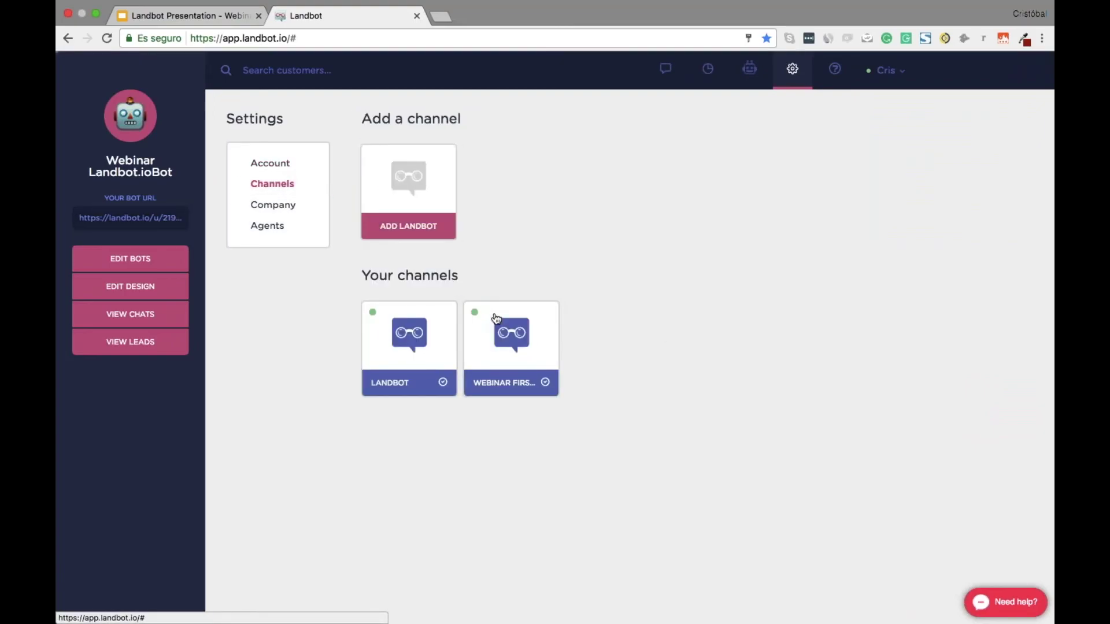
pyautogui.scroll(-15, 587, 389)
pyautogui.scroll(-6, 661, 569)
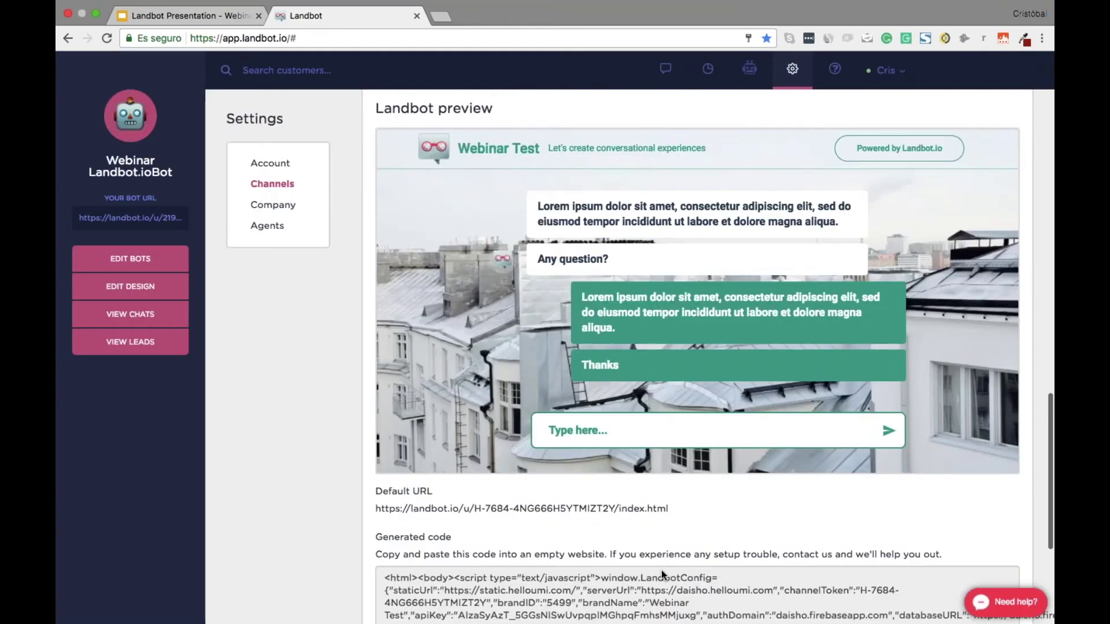
pyautogui.moveTo(678, 295); pyautogui.dragTo(376, 299)
pyautogui.press('super+c')
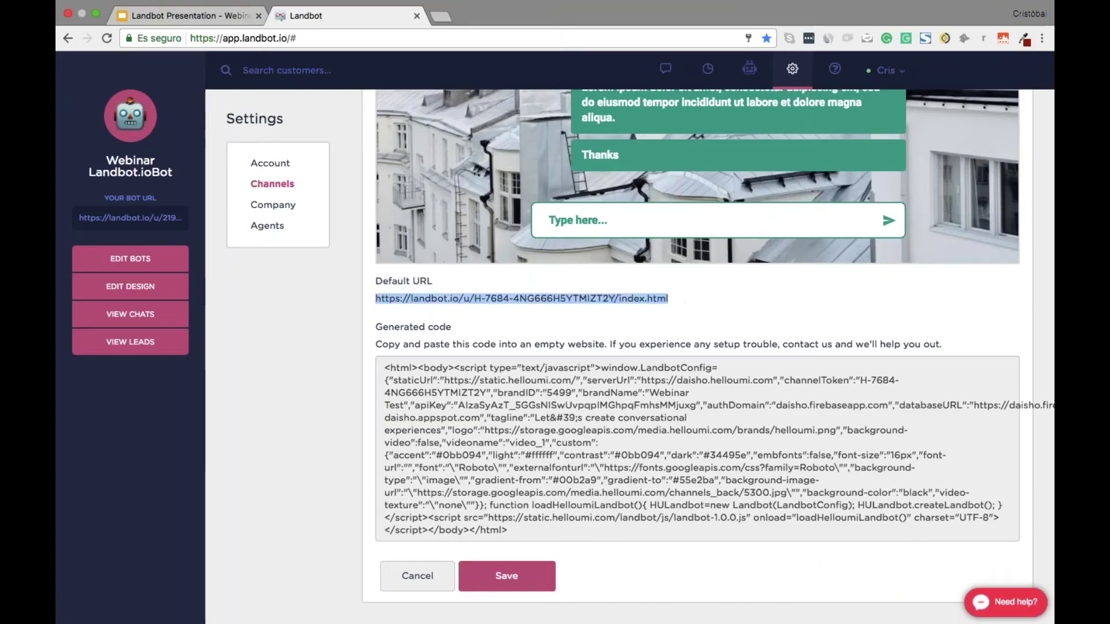
pyautogui.hotkey('ctrl', 't')
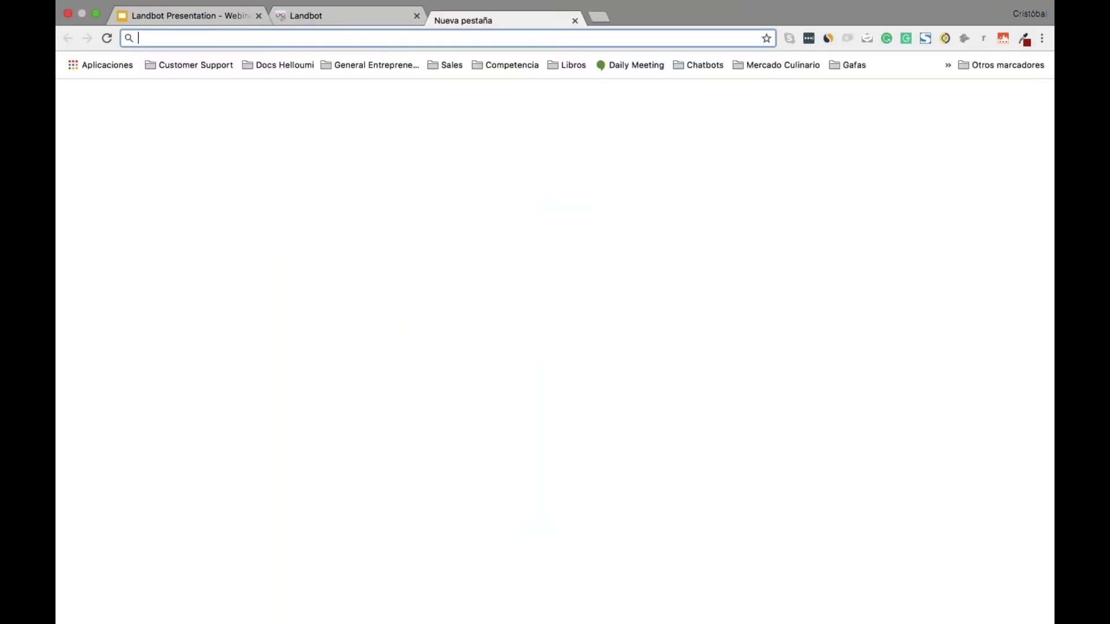
# Load the bot's default URL in a private incognito window
pyautogui.press('super+v')
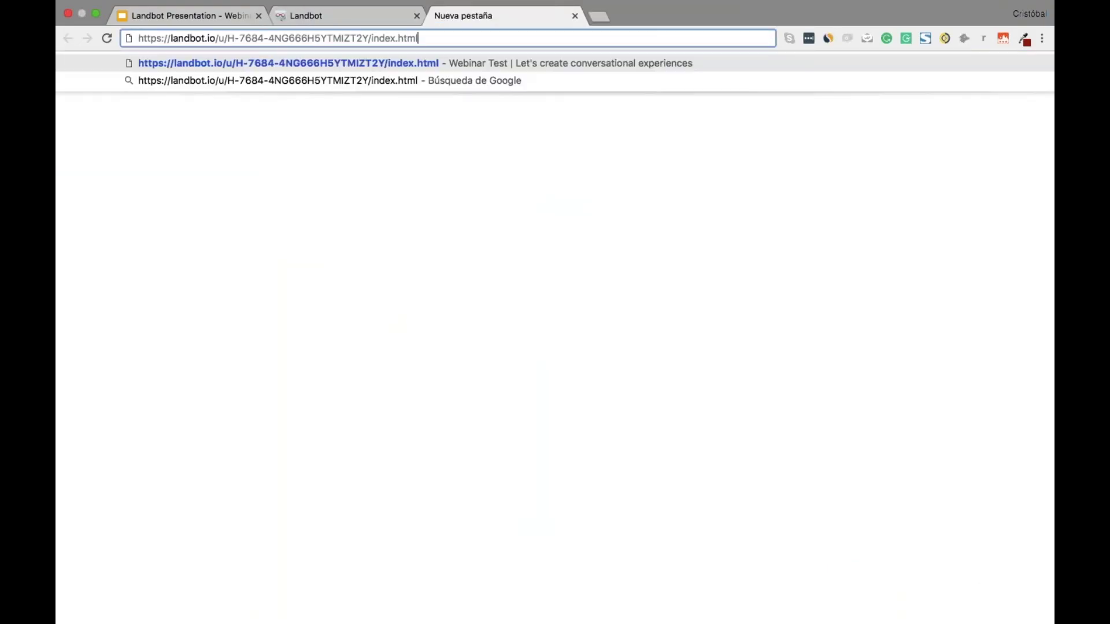
pyautogui.press('Return')
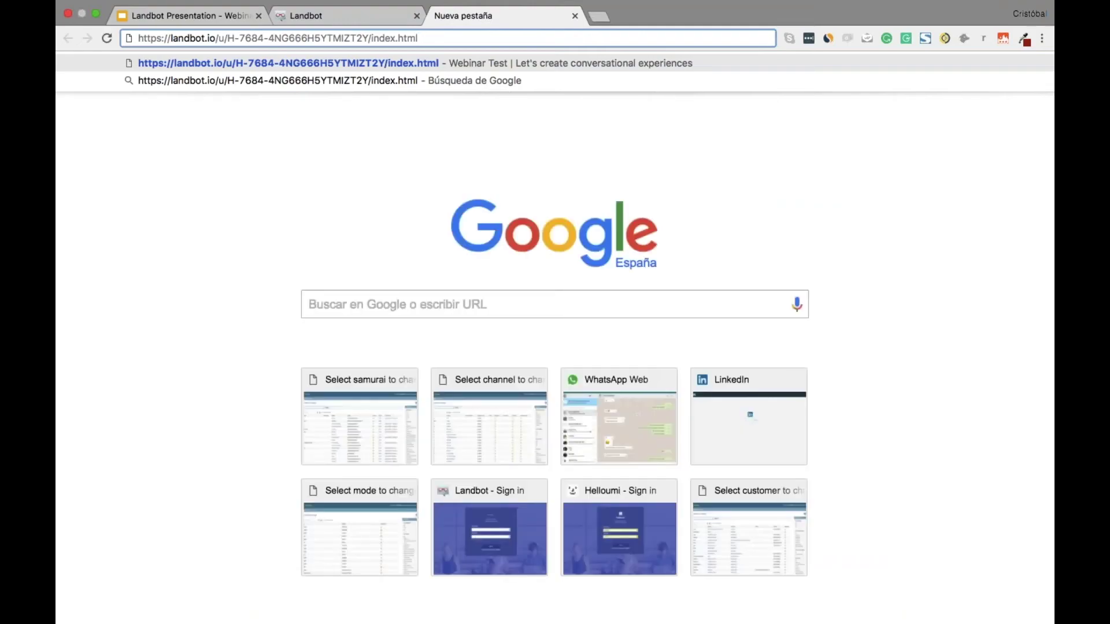
pyautogui.press('super+w')
pyautogui.press('super+shift+n')
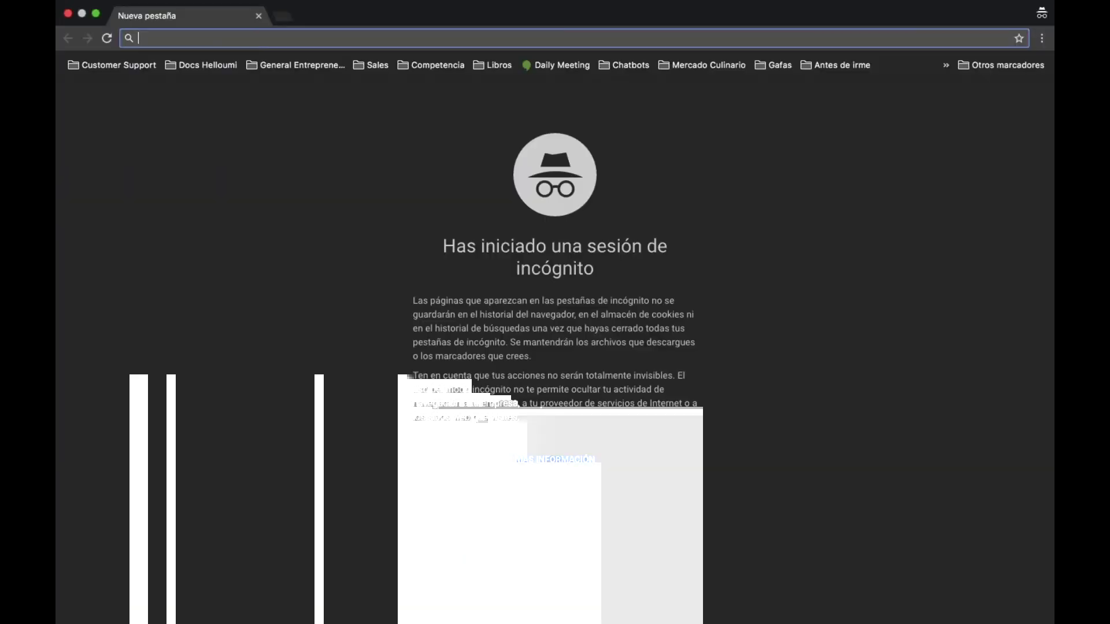
pyautogui.press('super+v')
pyautogui.press('Return')
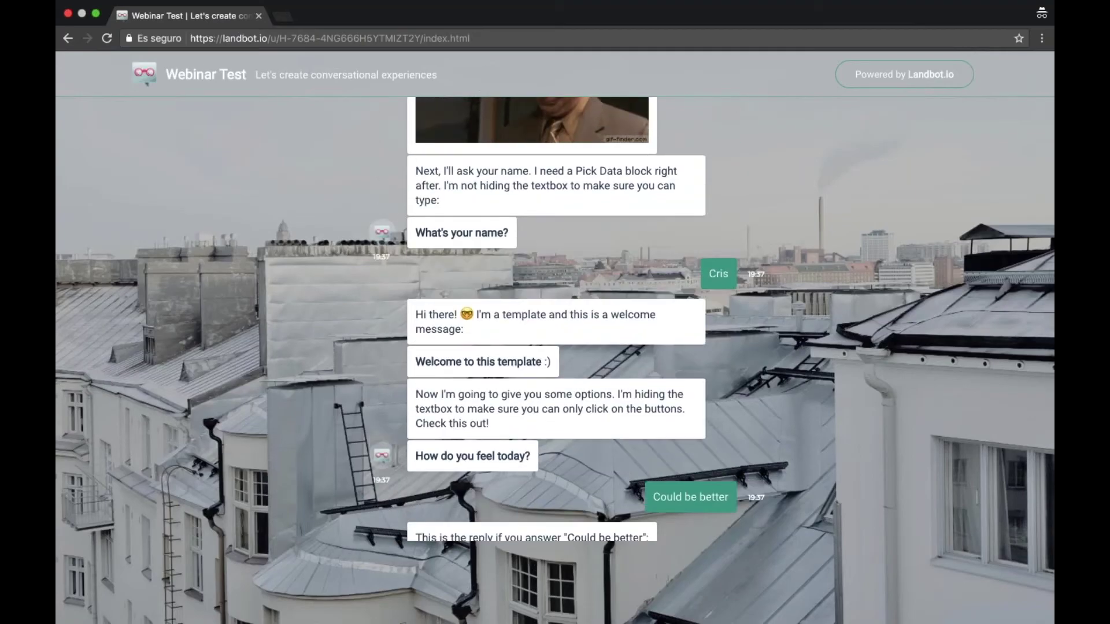
# Paste the bot URL into a fresh incognito window, then return to the Template bot in Chatbots
pyautogui.press('super+l')
pyautogui.press('super+c')
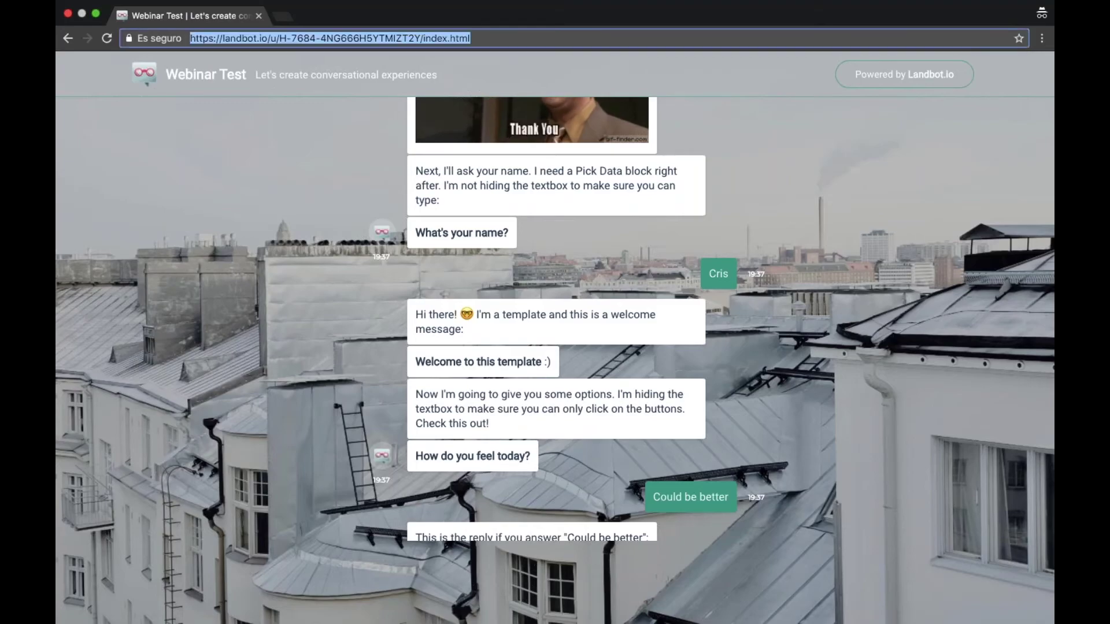
pyautogui.press('super+w')
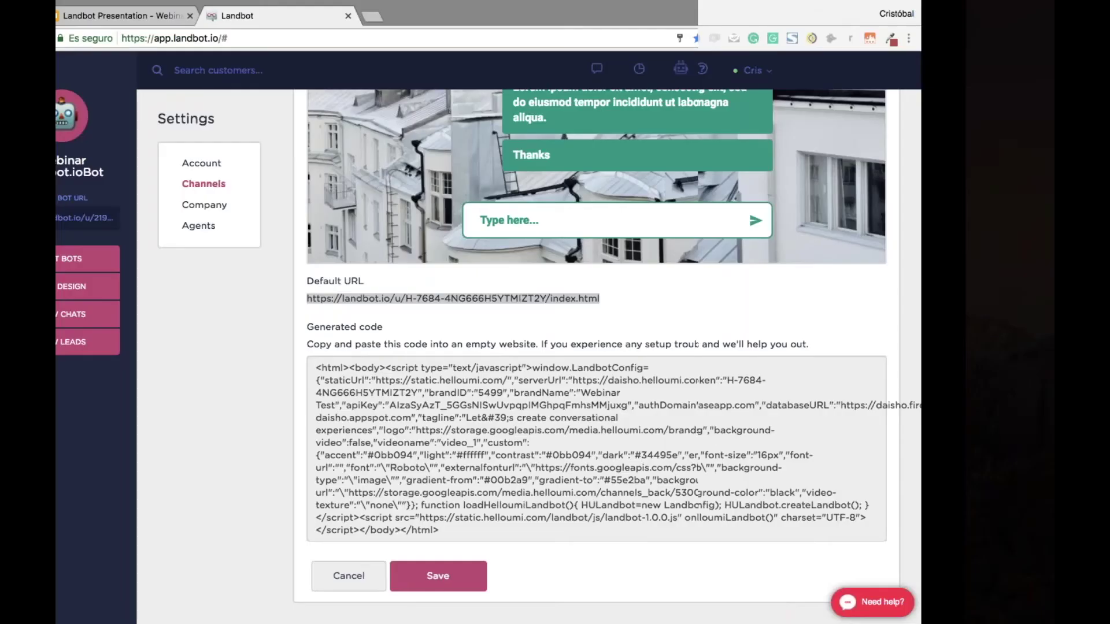
pyautogui.press('super+shift+n')
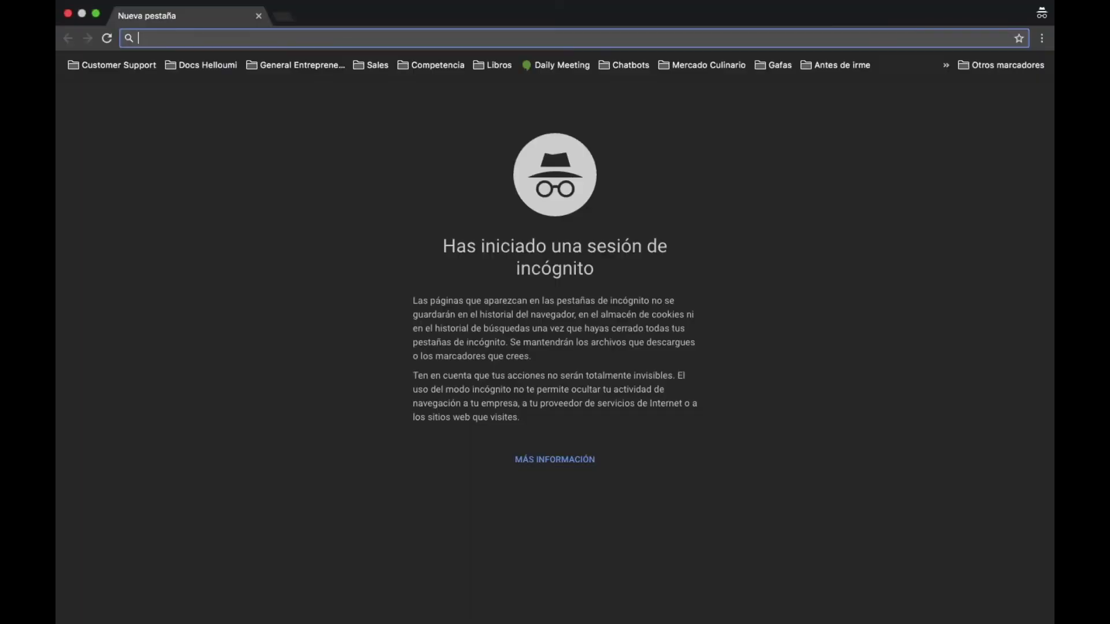
pyautogui.press('super+v')
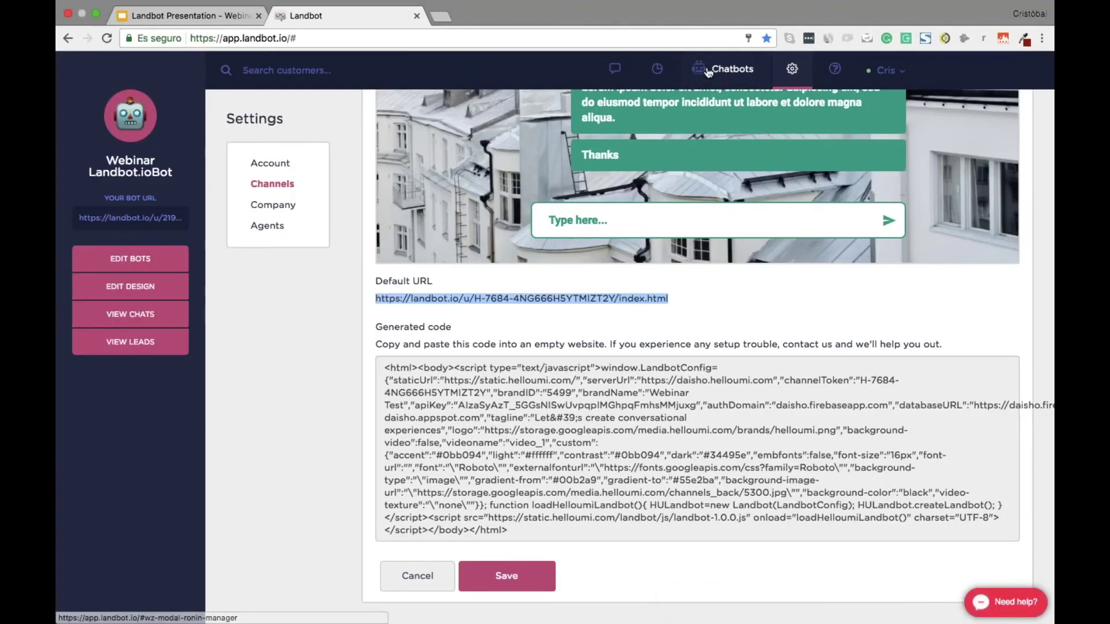
pyautogui.click(708, 72)
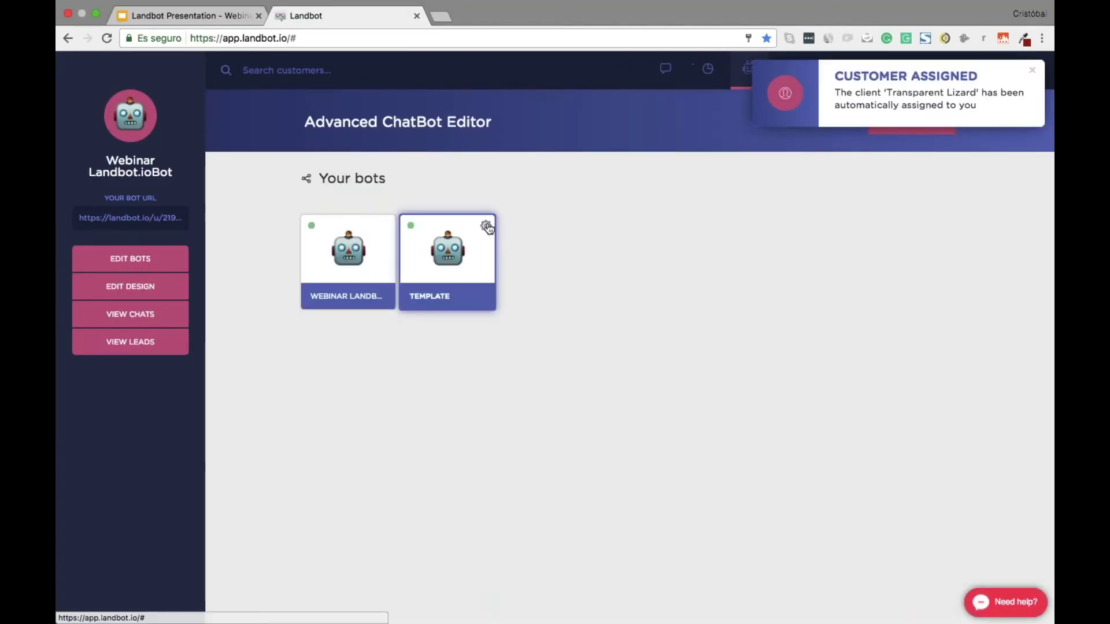
pyautogui.click(487, 226)
# Open the Template bot's flow and dismiss the customer-assigned notification
pyautogui.click(438, 228)
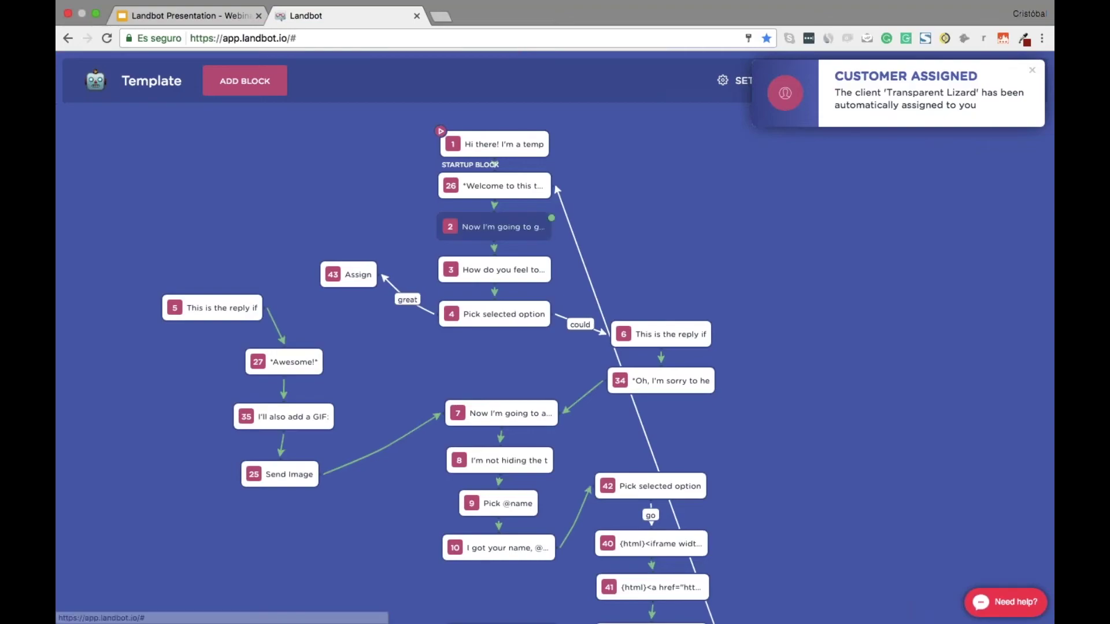
pyautogui.click(1026, 70)
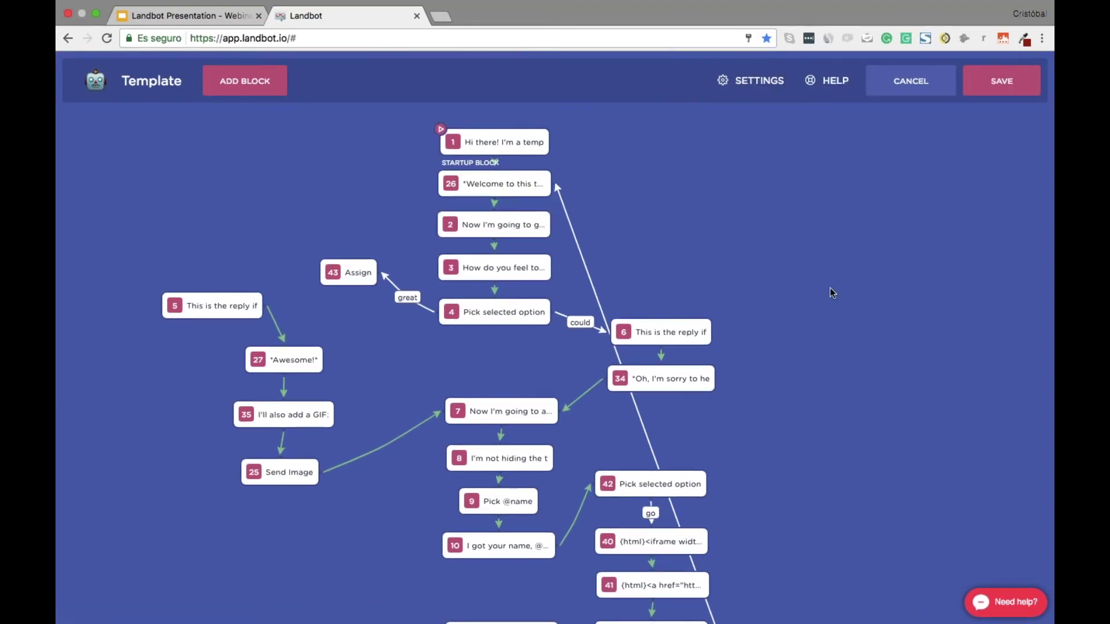
pyautogui.scroll(-10, 831, 292)
pyautogui.scroll(-8, 831, 293)
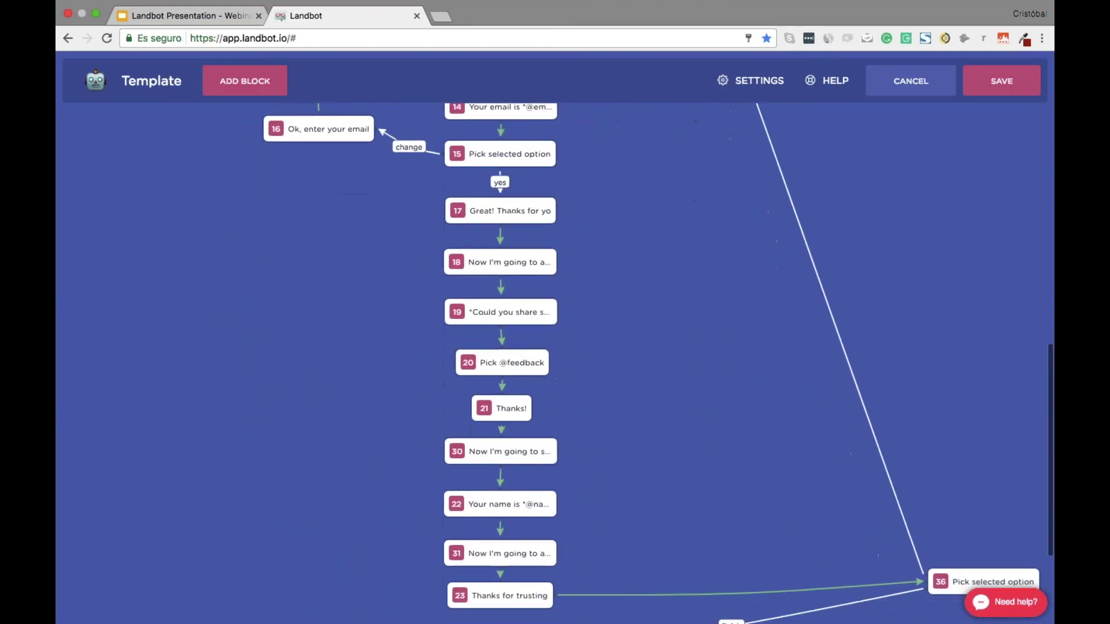
# Make feedback block 19 the startup block and save the Template flow
pyautogui.click(506, 305)
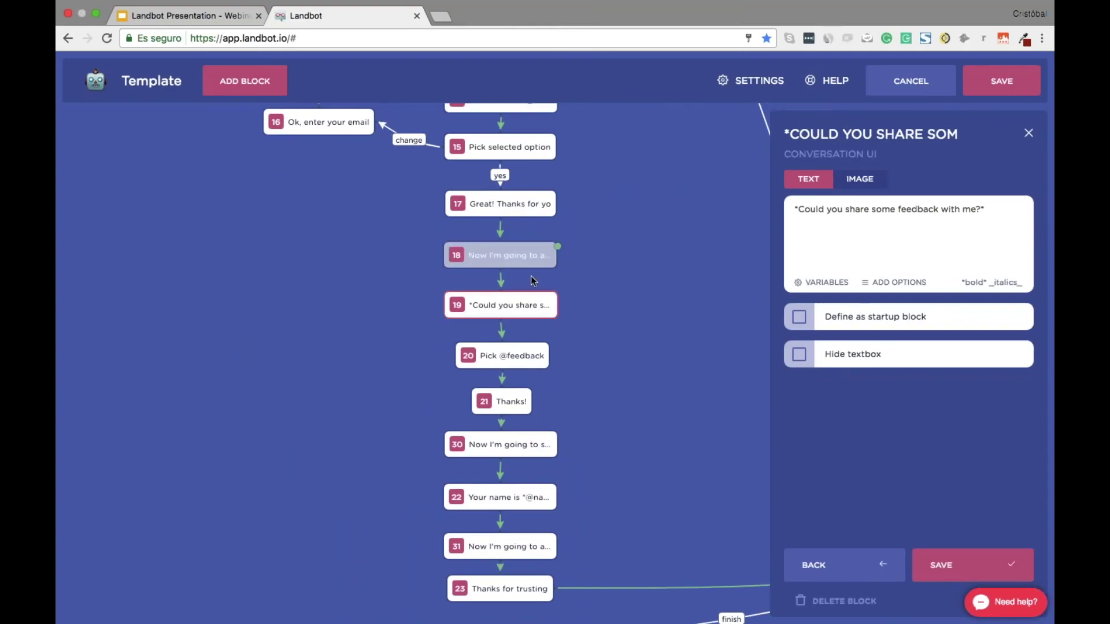
pyautogui.click(807, 323)
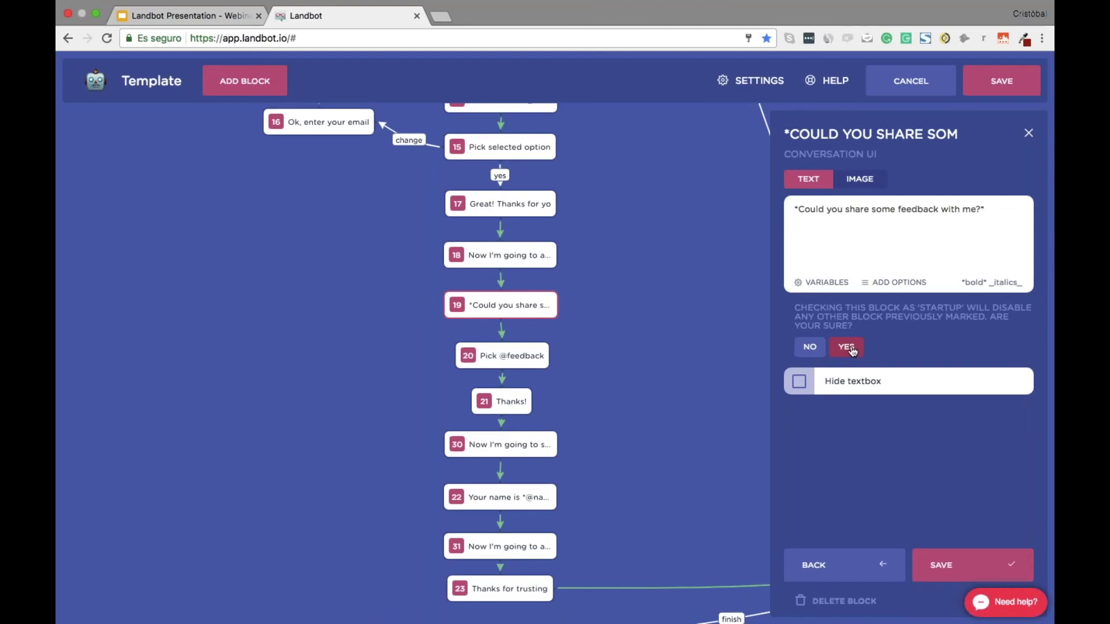
pyautogui.click(846, 347)
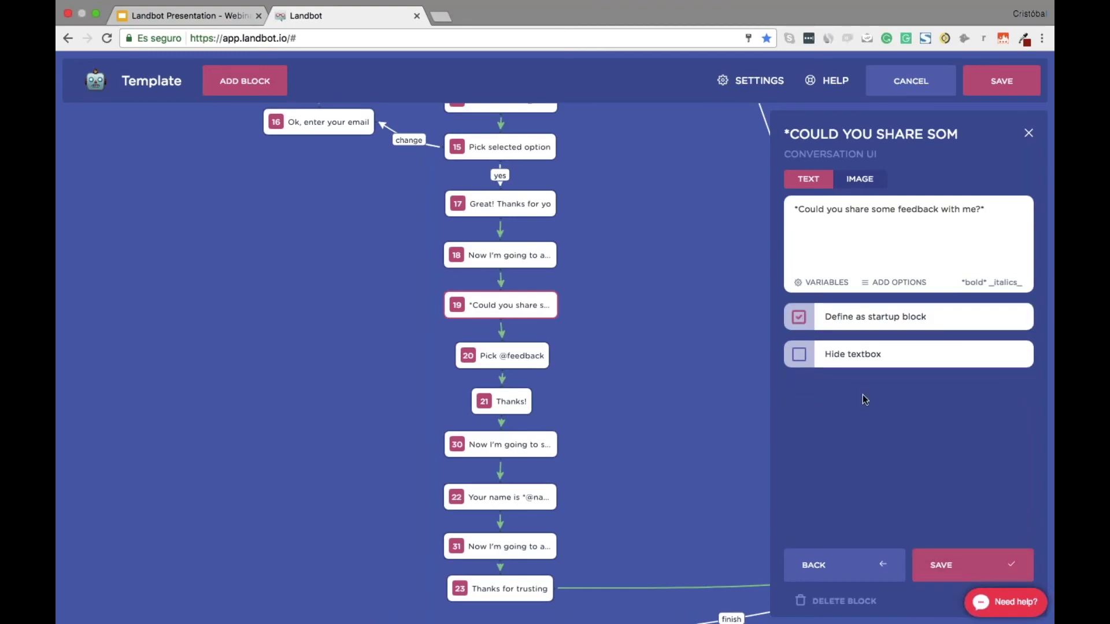
pyautogui.click(973, 565)
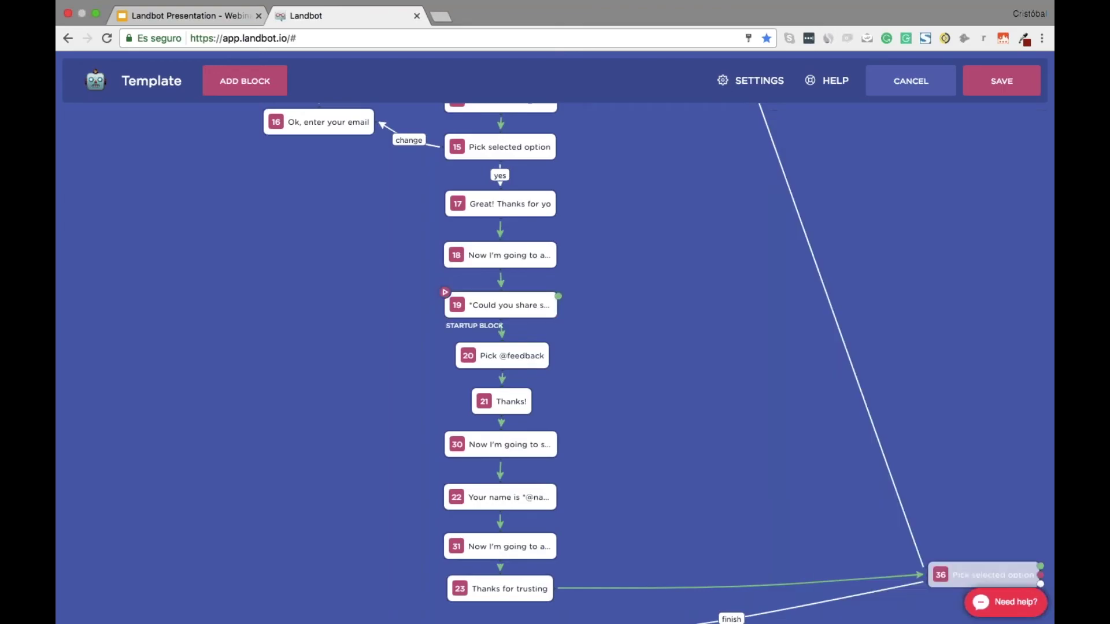
pyautogui.click(988, 91)
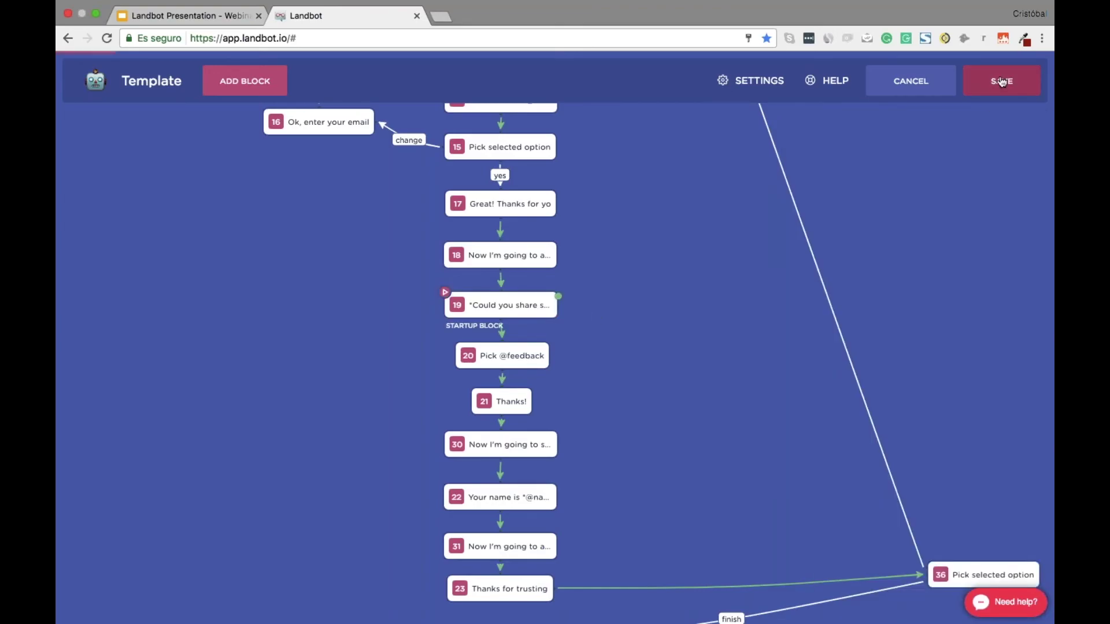
pyautogui.hotkey('ctrl', 'Right')
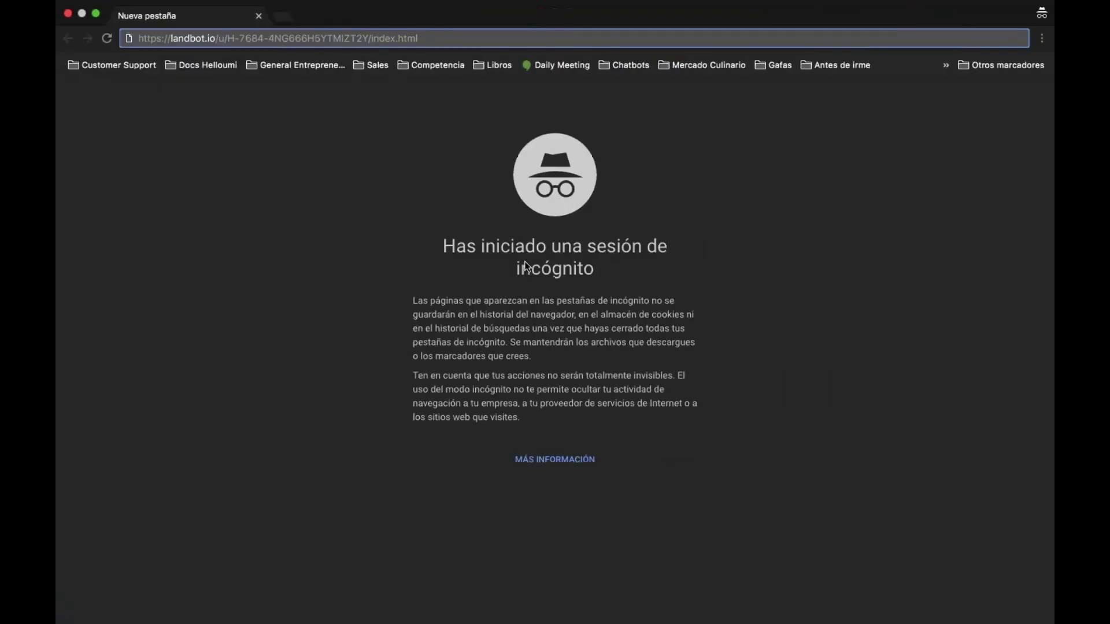
# Review the earlier Webinar Test conversation on the bot's public page, then close that incognito window
pyautogui.press('Return')
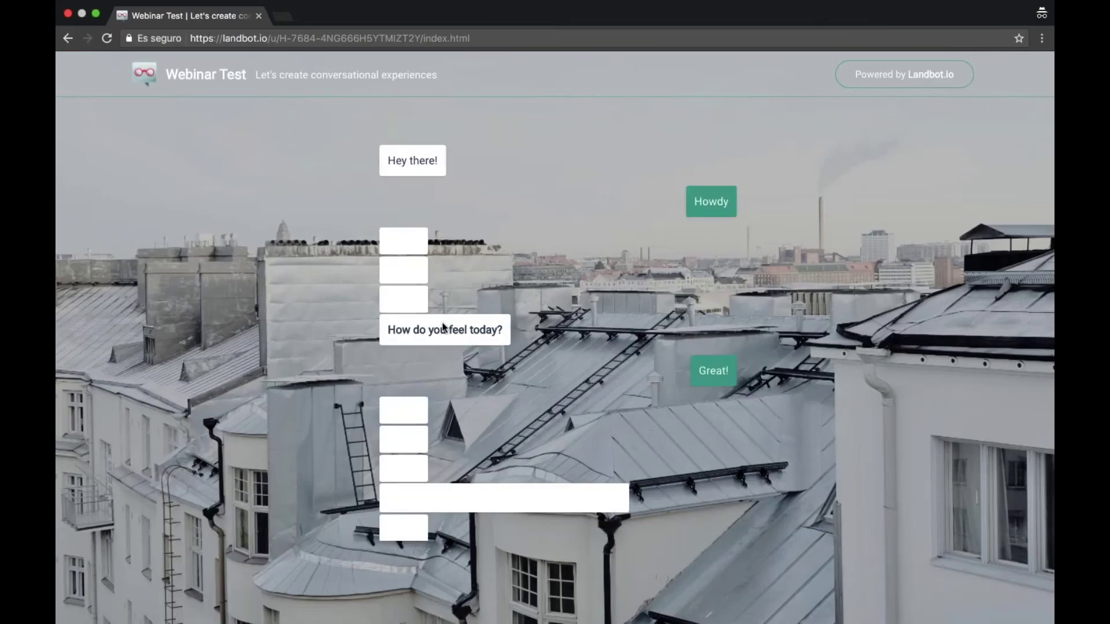
pyautogui.press('super+l')
pyautogui.press('super+c')
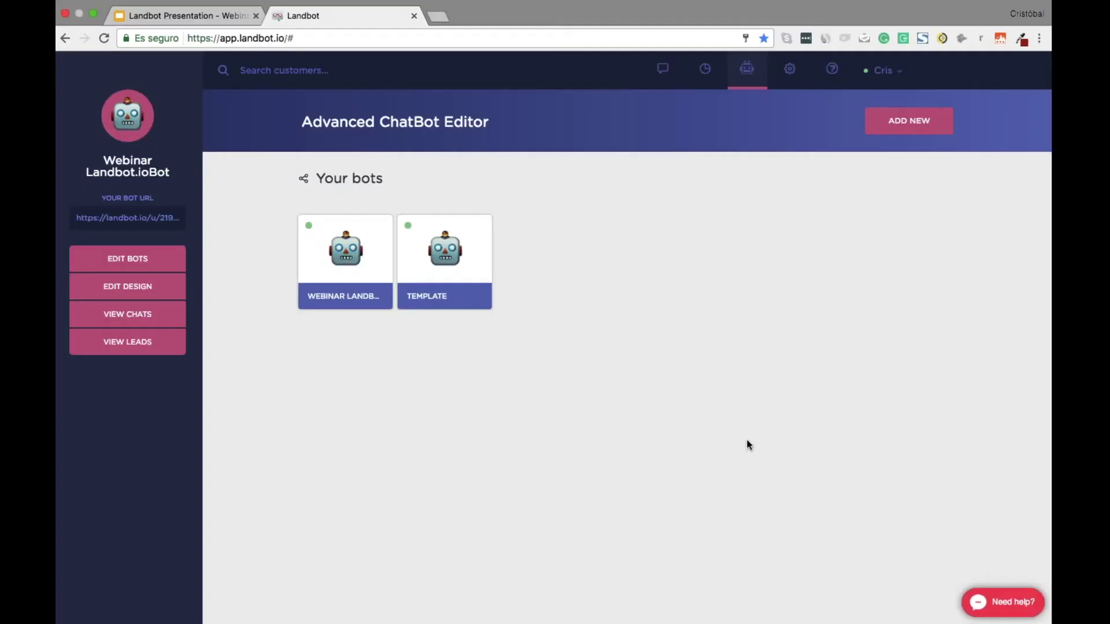
pyautogui.hotkey('ctrl', 'Up')
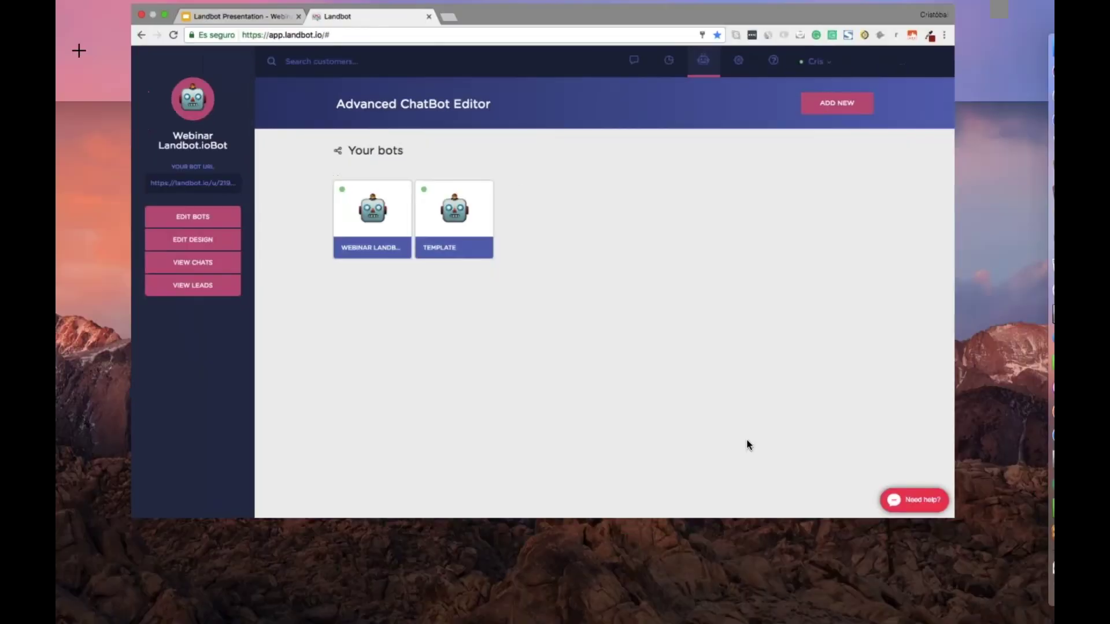
pyautogui.click(614, 46)
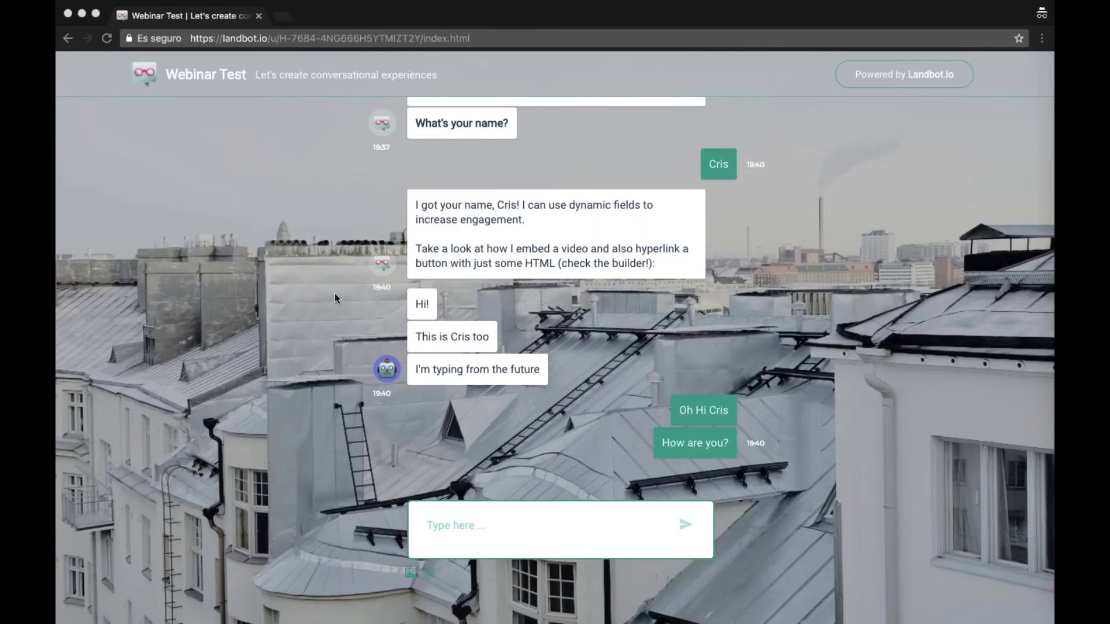
pyautogui.press('super+w')
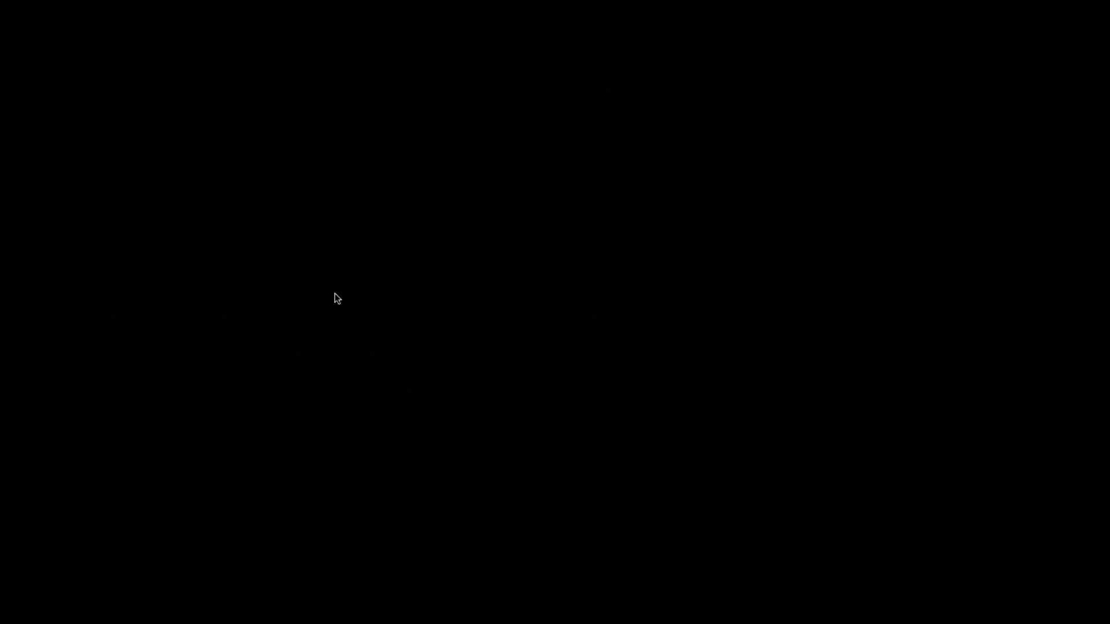
# Start a fresh incognito chat from the bot URL, opening with 'Could you share some feedback with me?'
pyautogui.press('super+shift+n')
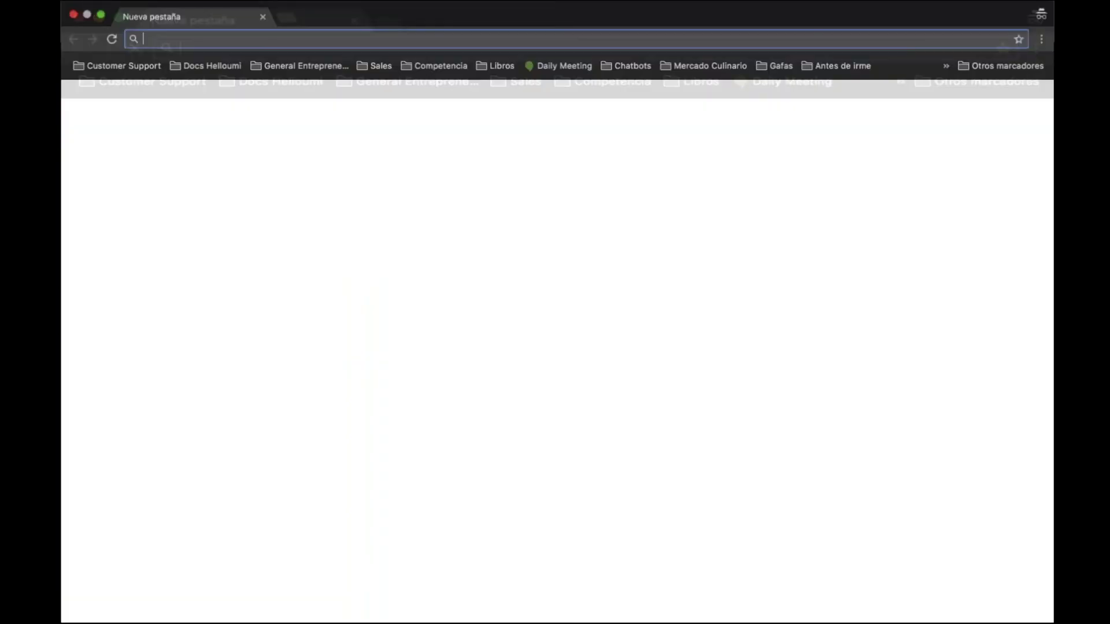
pyautogui.press('super+v')
pyautogui.press('Return')
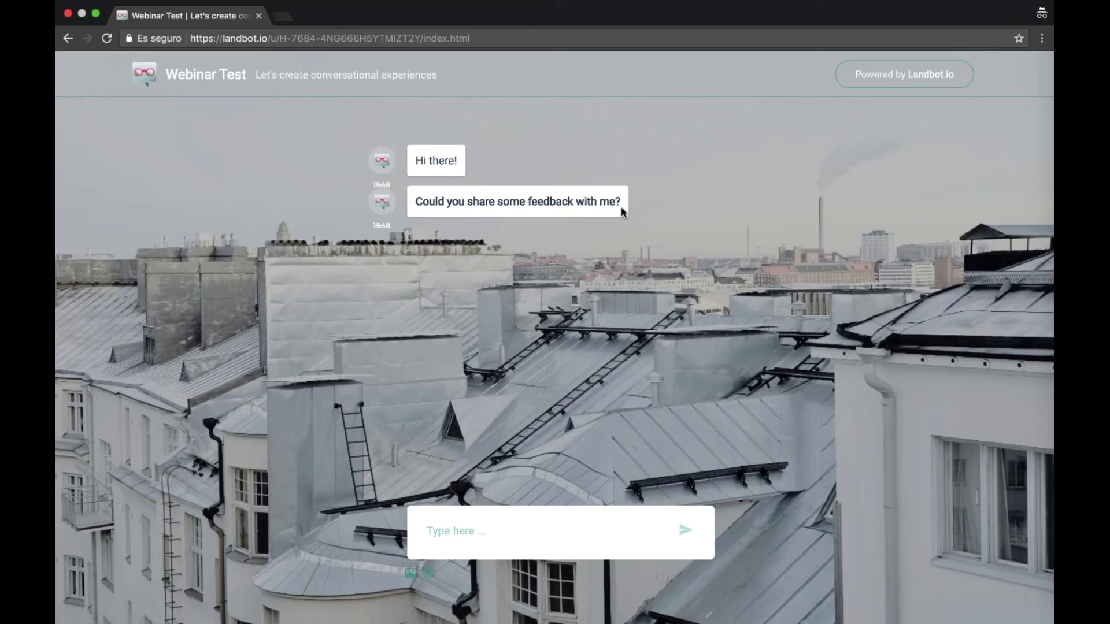
pyautogui.hotkey('ctrl', 'Left')
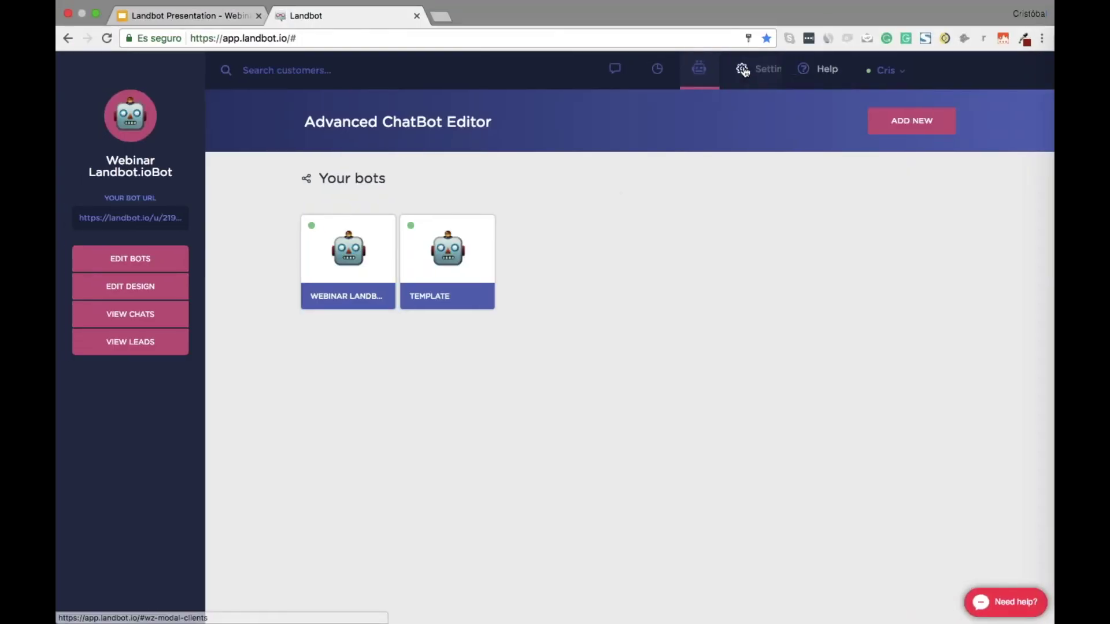
# Open the account settings page showing the personal data form
pyautogui.click(751, 74)
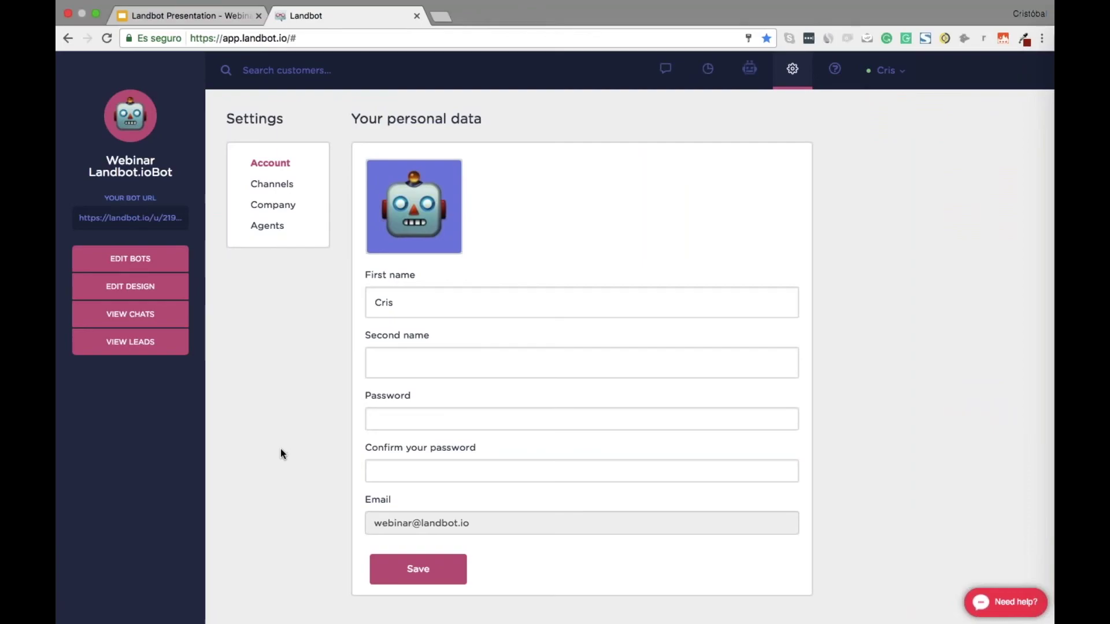
# Sign in at app.landbot.io/signin with the Hyundai account's saved e-mail
pyautogui.press('super+l')
pyautogui.write('a')
pyautogui.press('Right')
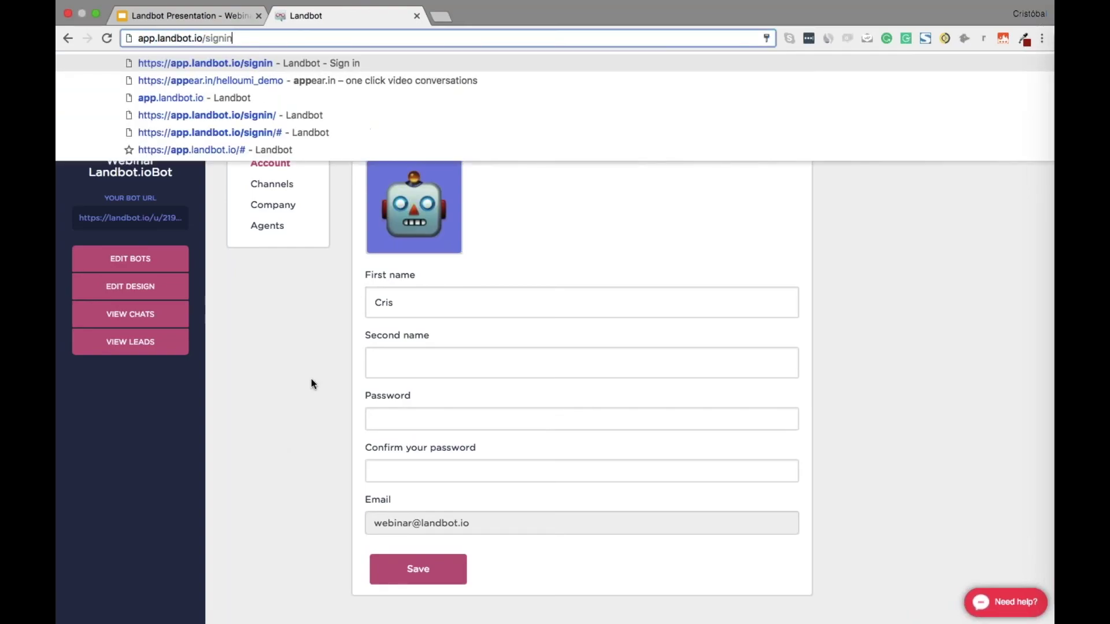
pyautogui.write('/')
pyautogui.press('Return')
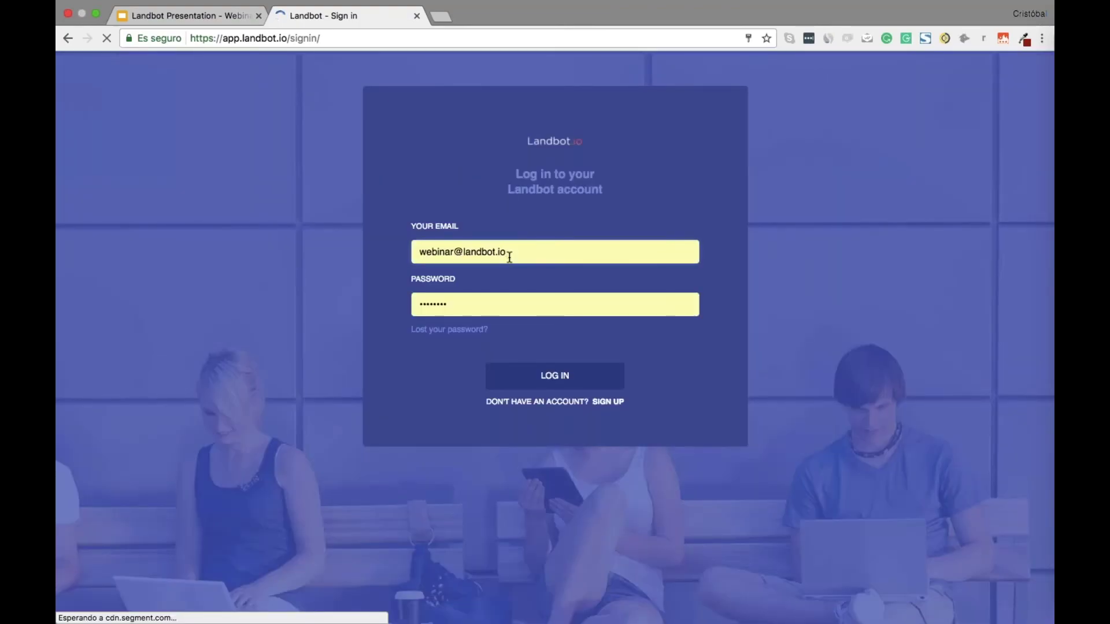
pyautogui.press('super+a')
pyautogui.write('hy')
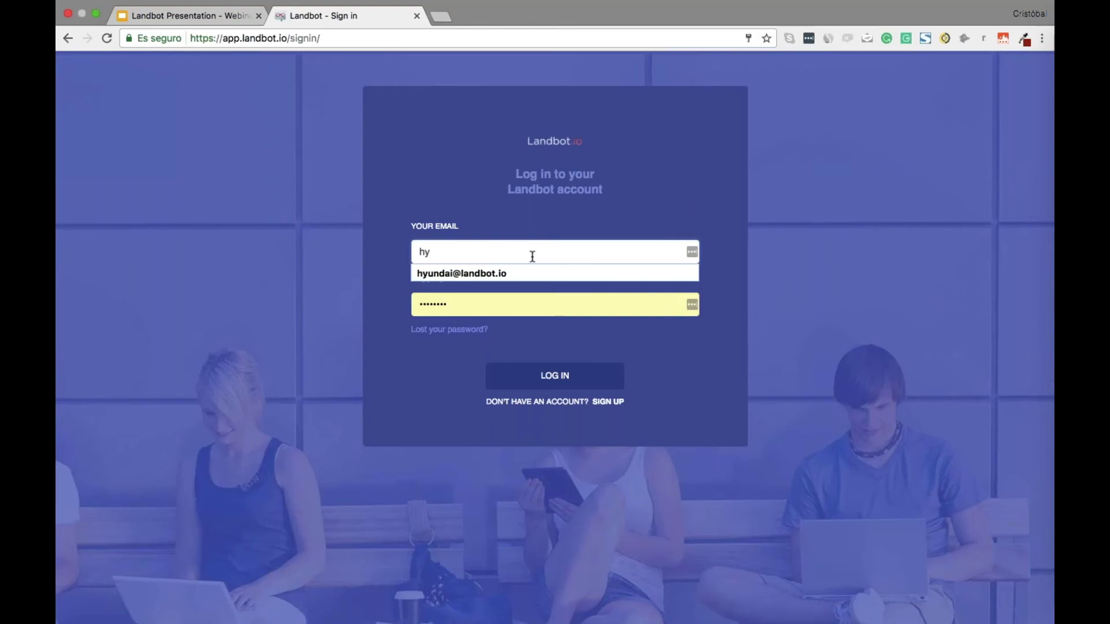
pyautogui.press('Down')
pyautogui.press('Return')
pyautogui.press('Return')
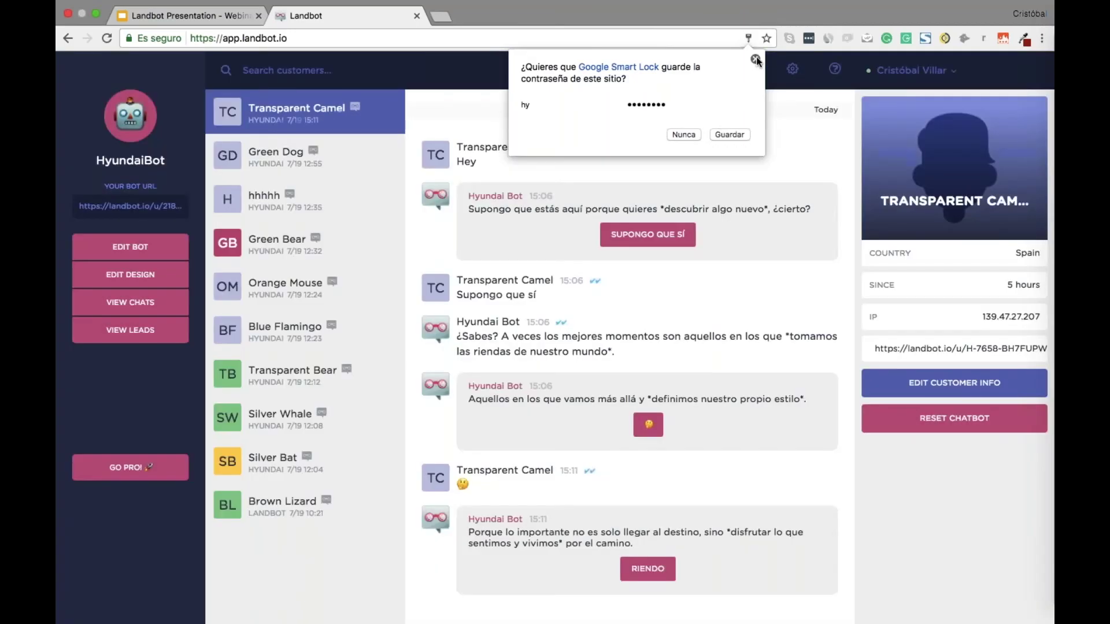
# Dismiss the save-password prompt and view the Subscription plans page from Settings
pyautogui.click(756, 60)
pyautogui.click(792, 68)
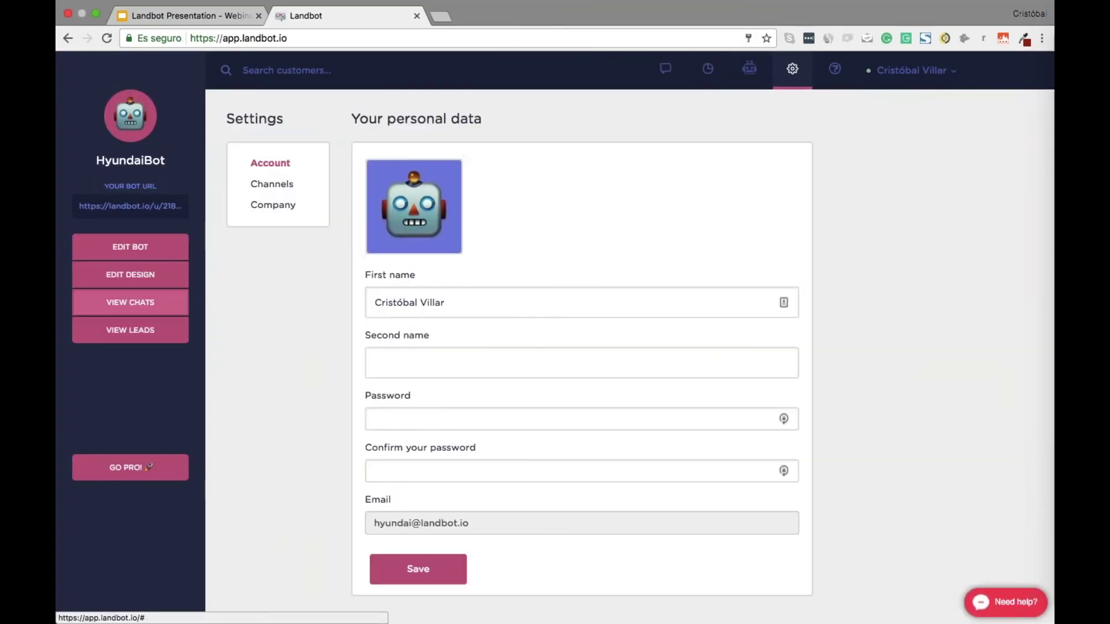
pyautogui.click(130, 467)
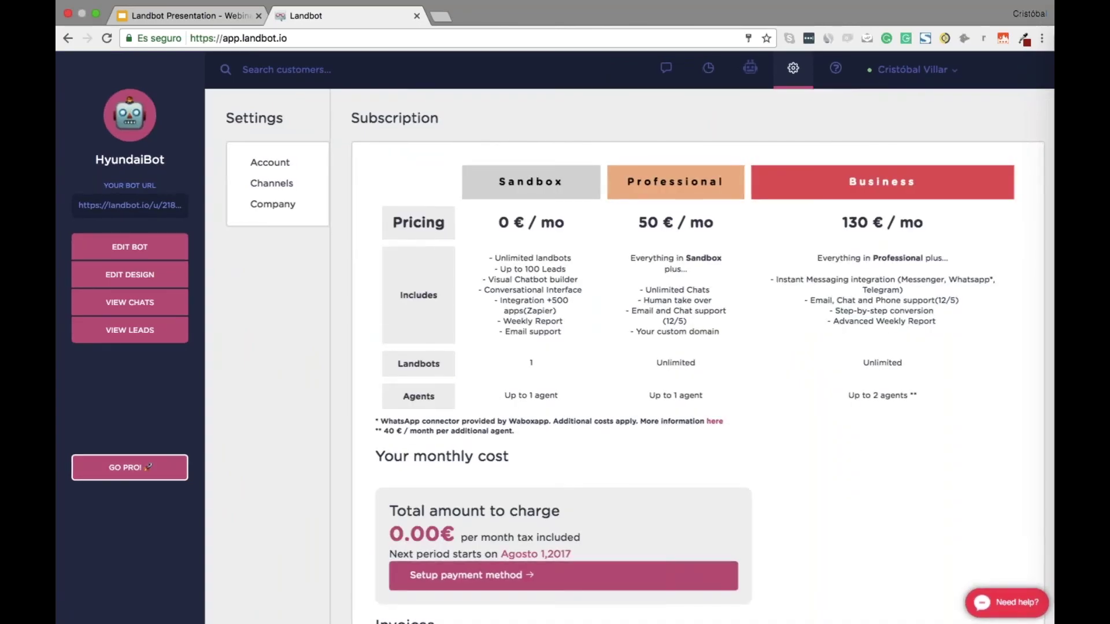
pyautogui.scroll(5, 659, 295)
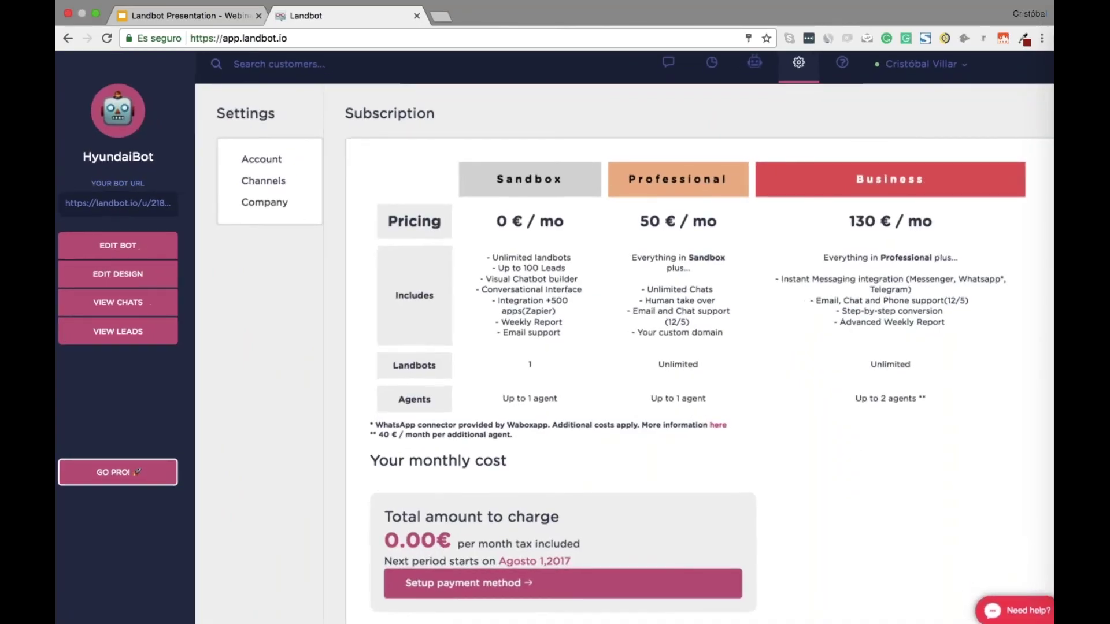
pyautogui.hscroll(5, 261, 231)
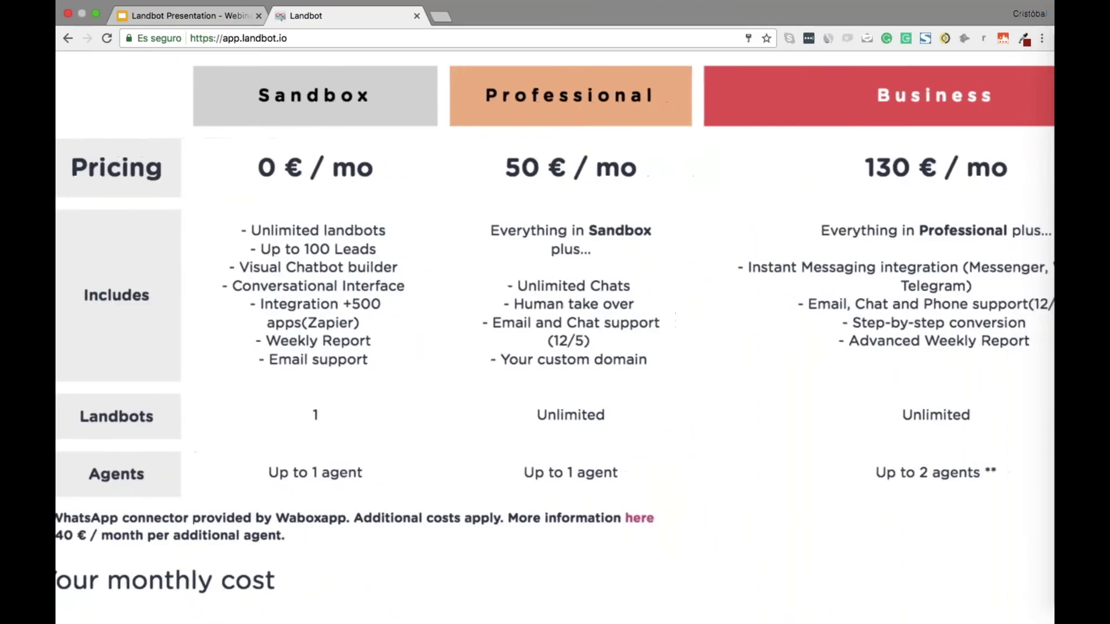
pyautogui.hscroll(-2, 555, 330)
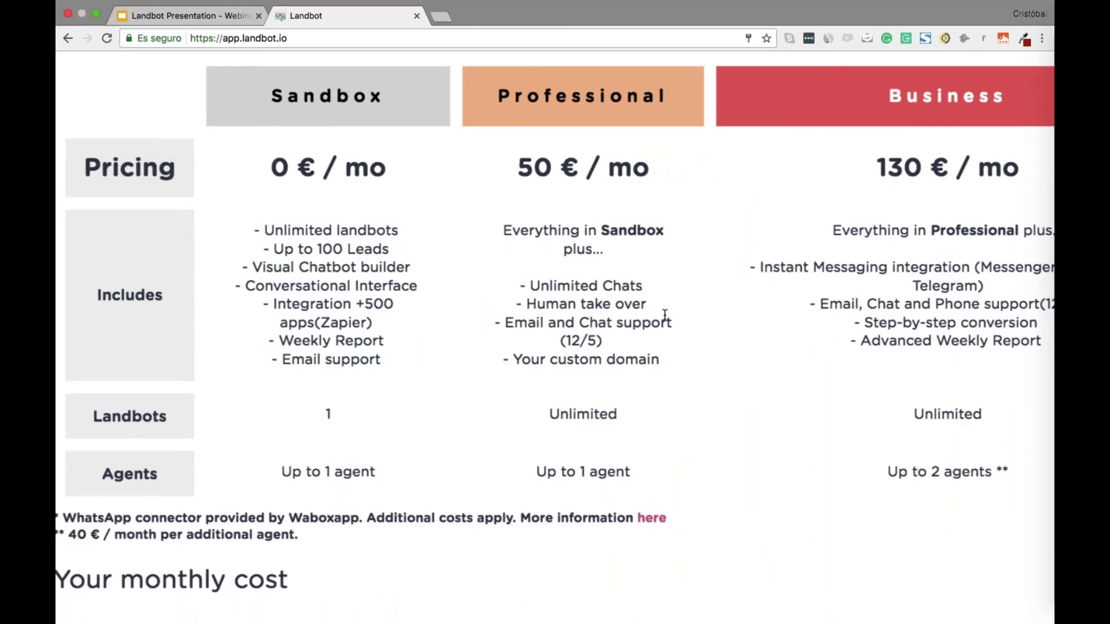
pyautogui.scroll(-3, 665, 315)
pyautogui.hscroll(1, 494, 198)
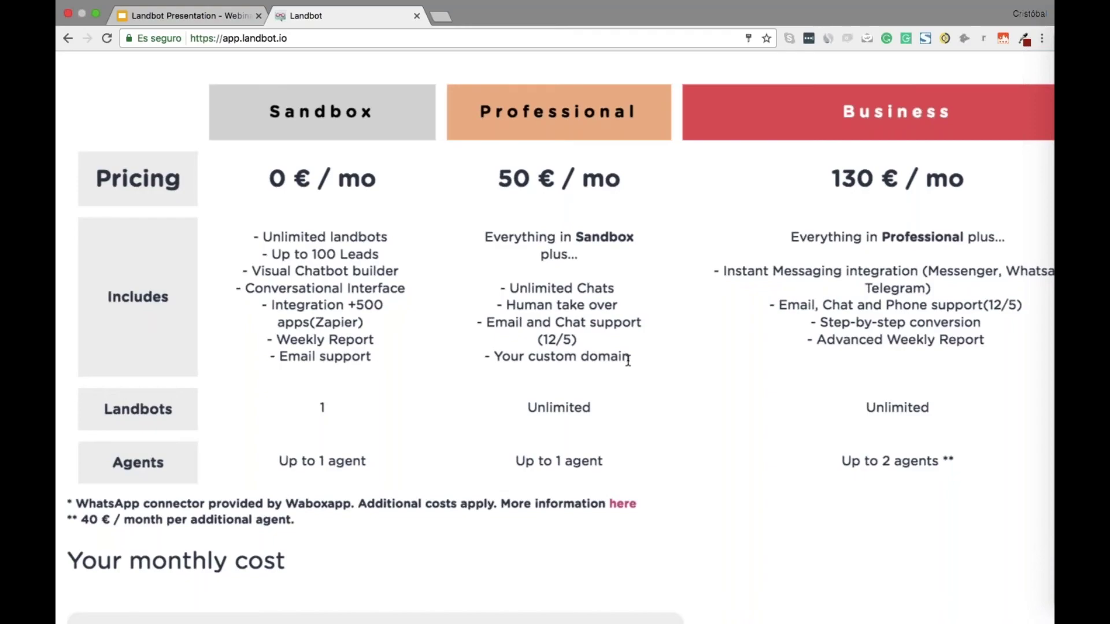
pyautogui.hscroll(2, 628, 360)
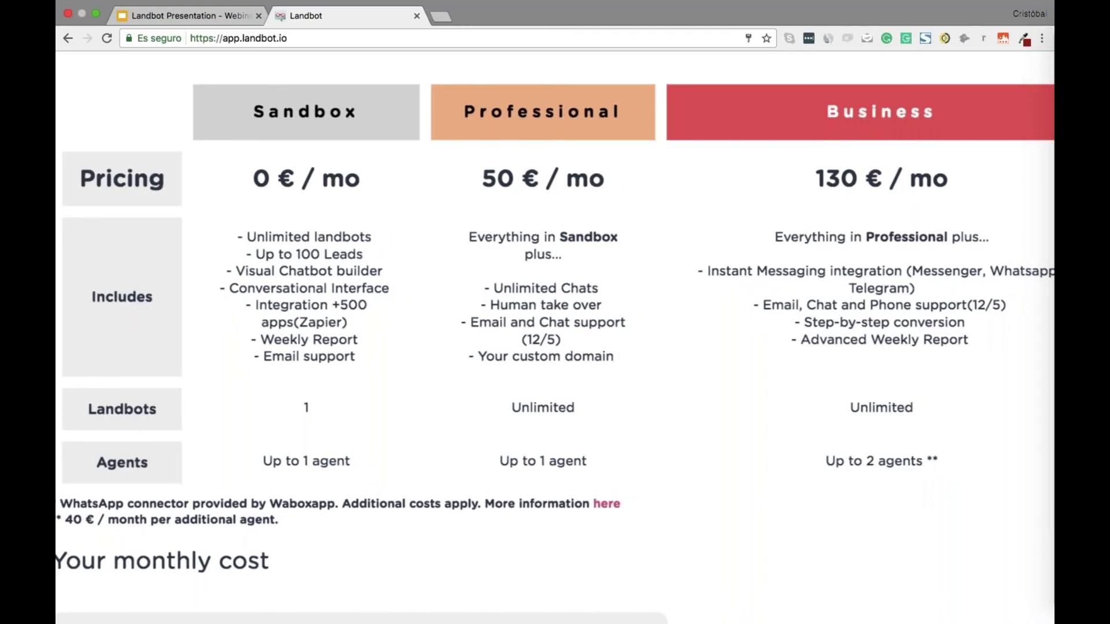
pyautogui.hscroll(5, 555, 353)
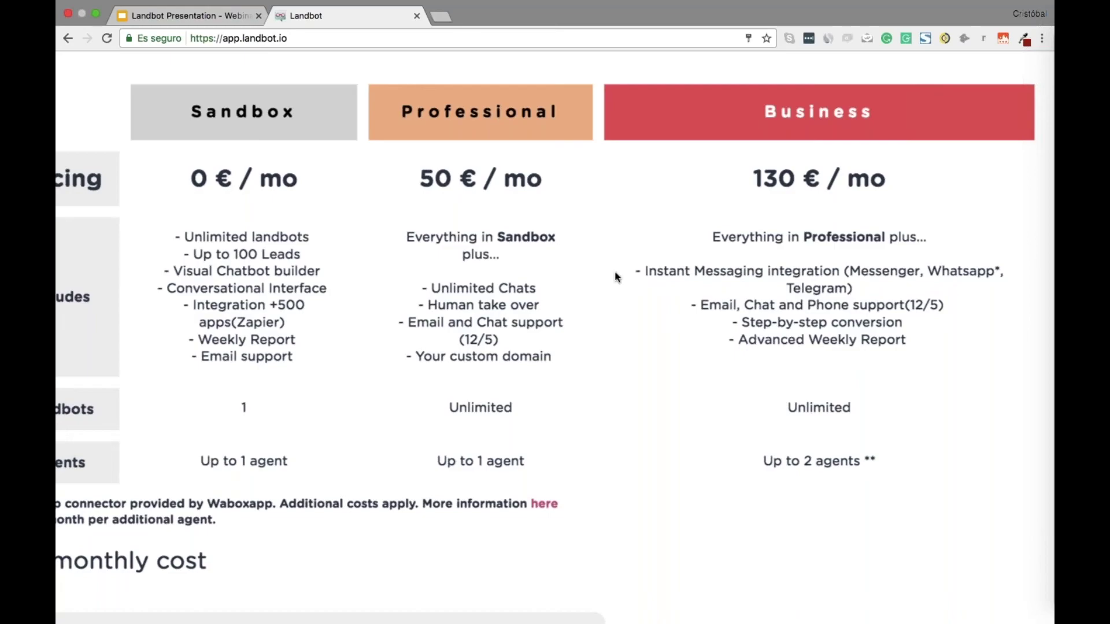
pyautogui.hscroll(-1, 615, 277)
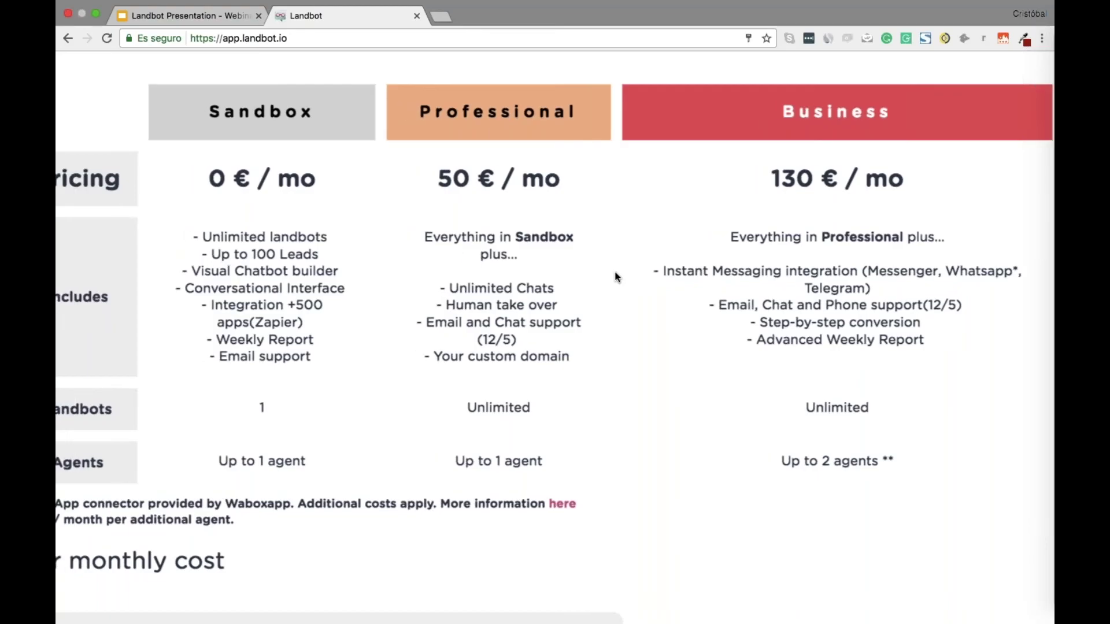
pyautogui.hscroll(-5, 615, 277)
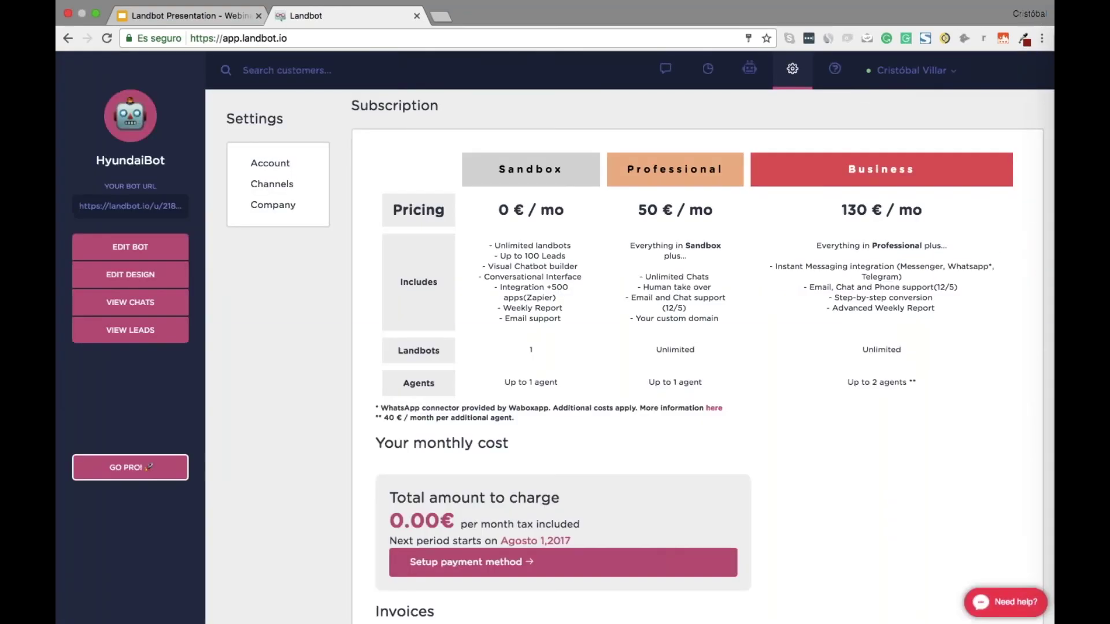
# Open the HYUNDAI channel's settings and scroll to its 'Hyundai Kona' preview and default URL
pyautogui.click(659, 79)
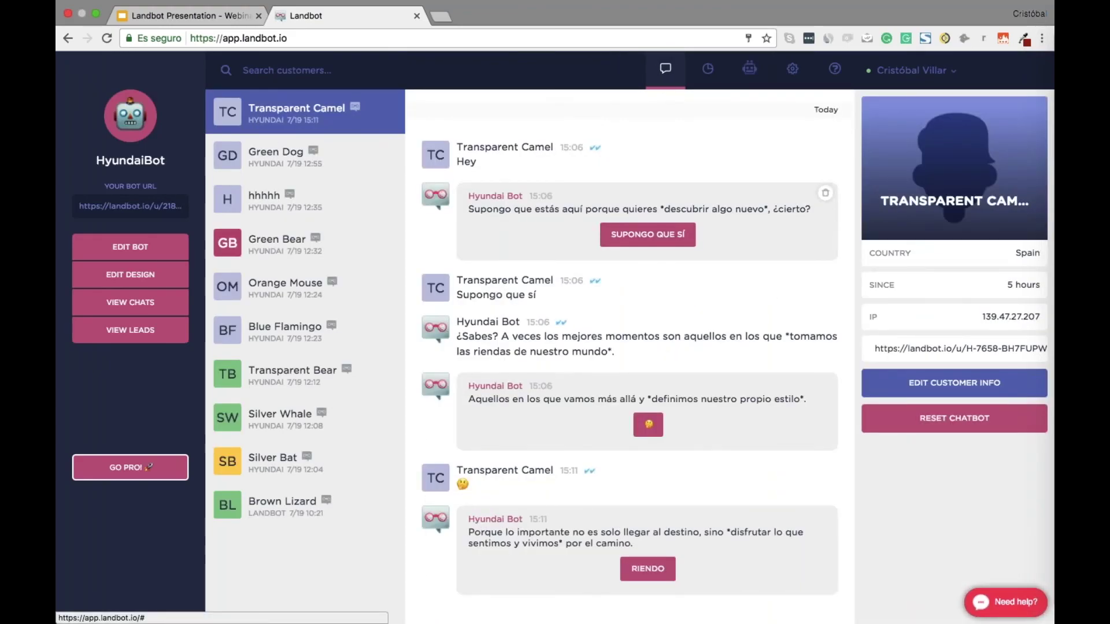
pyautogui.click(782, 83)
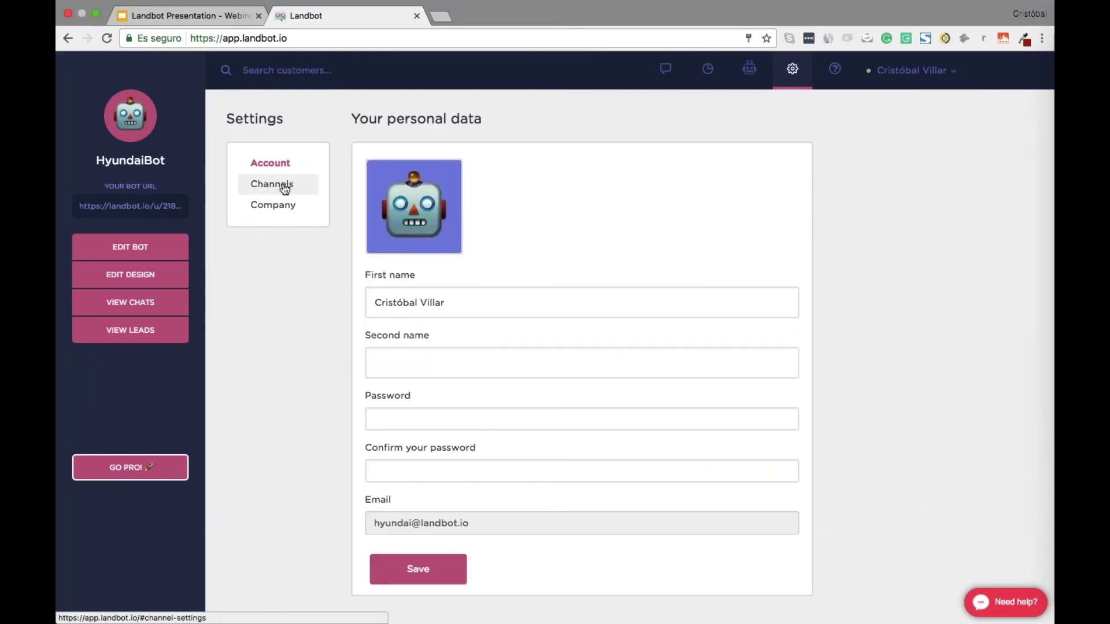
pyautogui.click(285, 189)
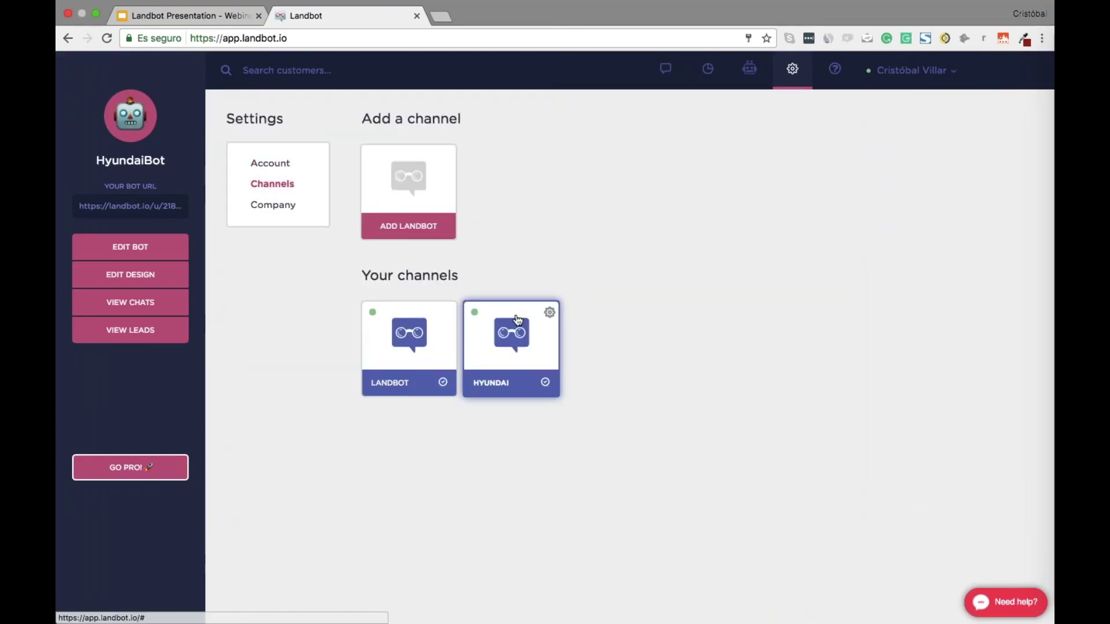
pyautogui.click(496, 310)
pyautogui.scroll(-10, 634, 520)
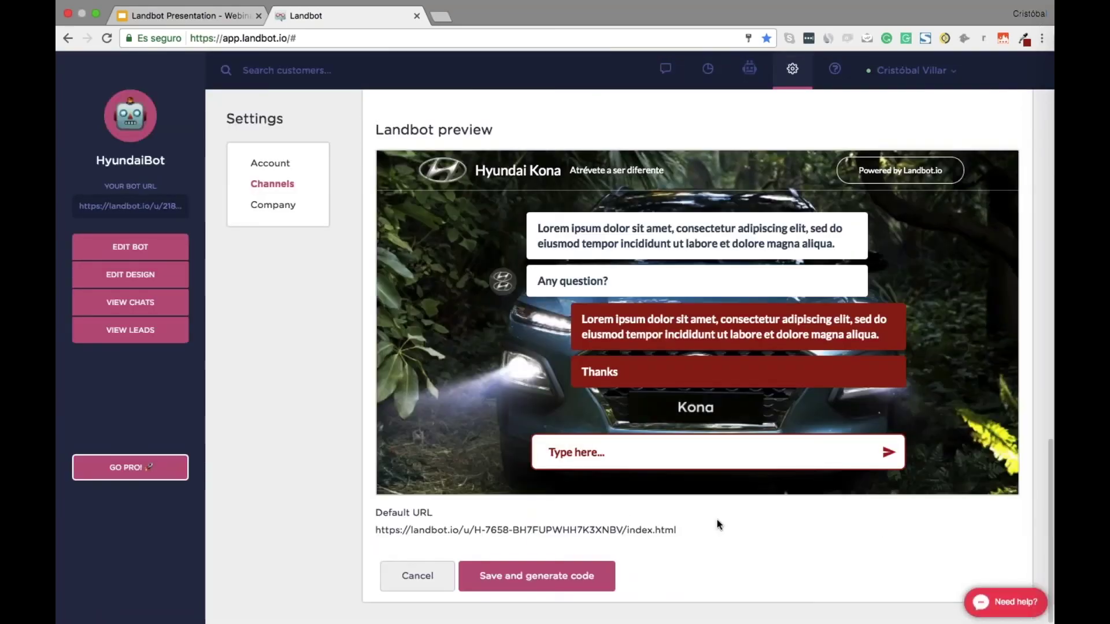
# Go to app.landbot.io/signin and sign in to the webinar account with its saved login
pyautogui.press('super+l')
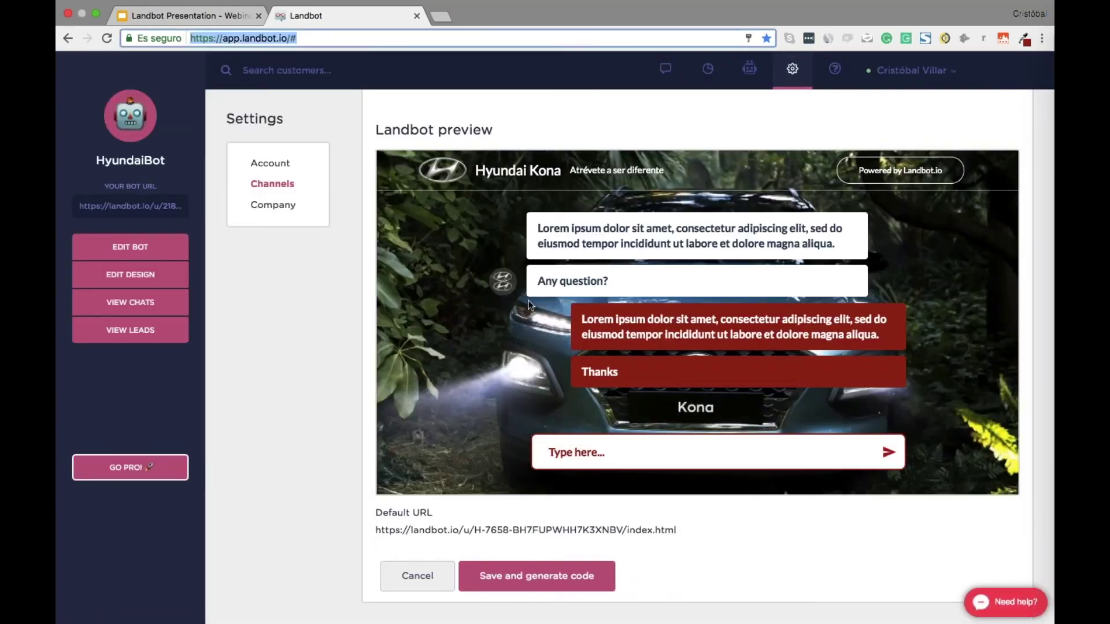
pyautogui.write('app')
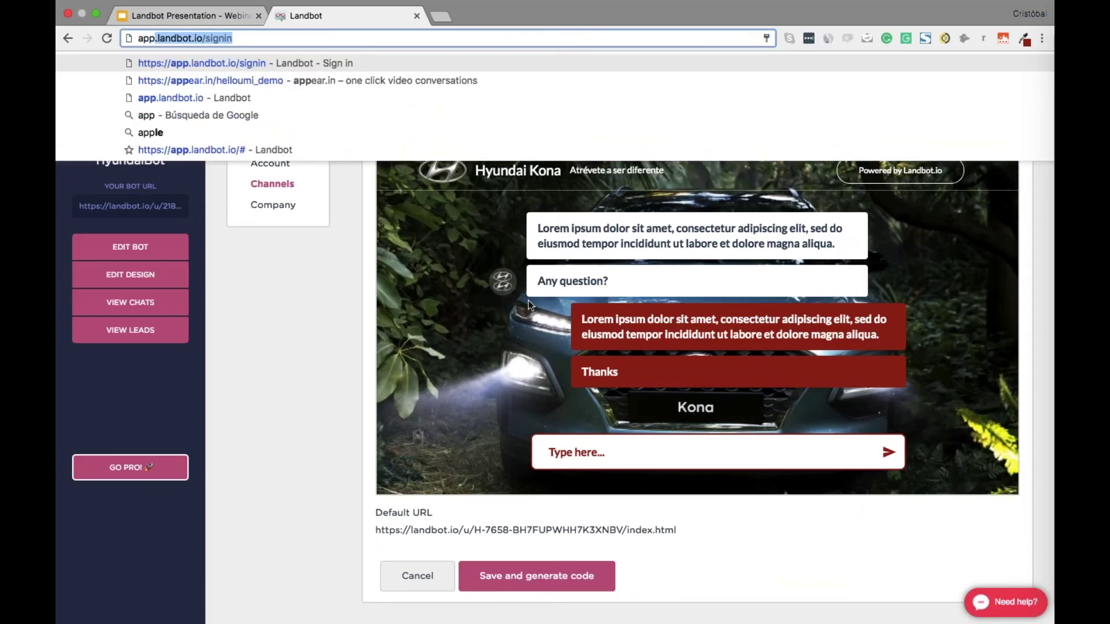
pyautogui.press('Right')
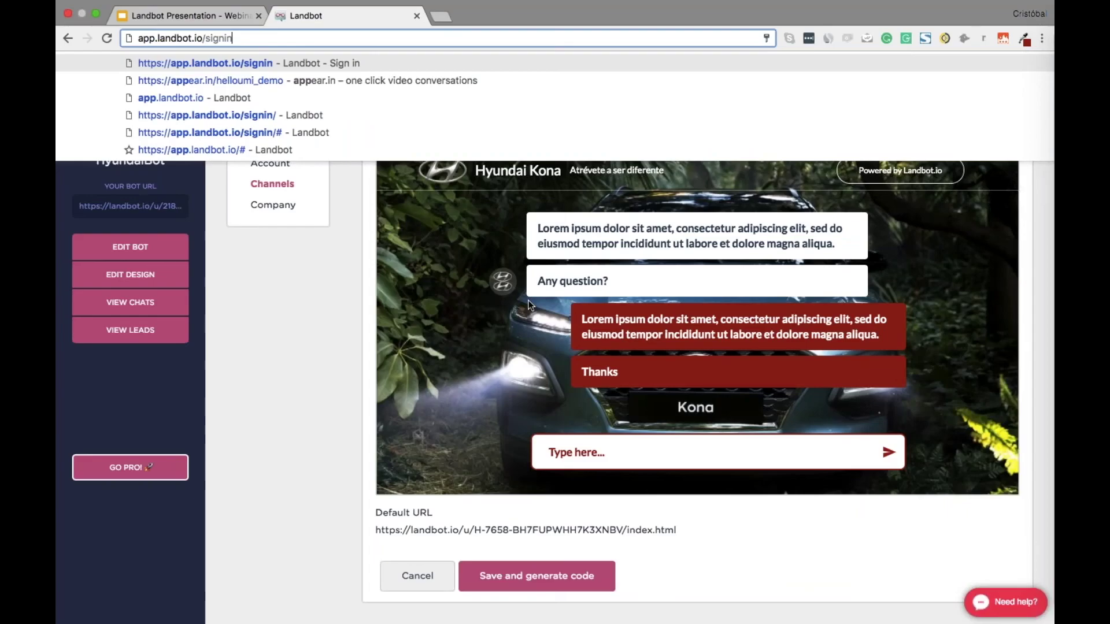
pyautogui.press('Return')
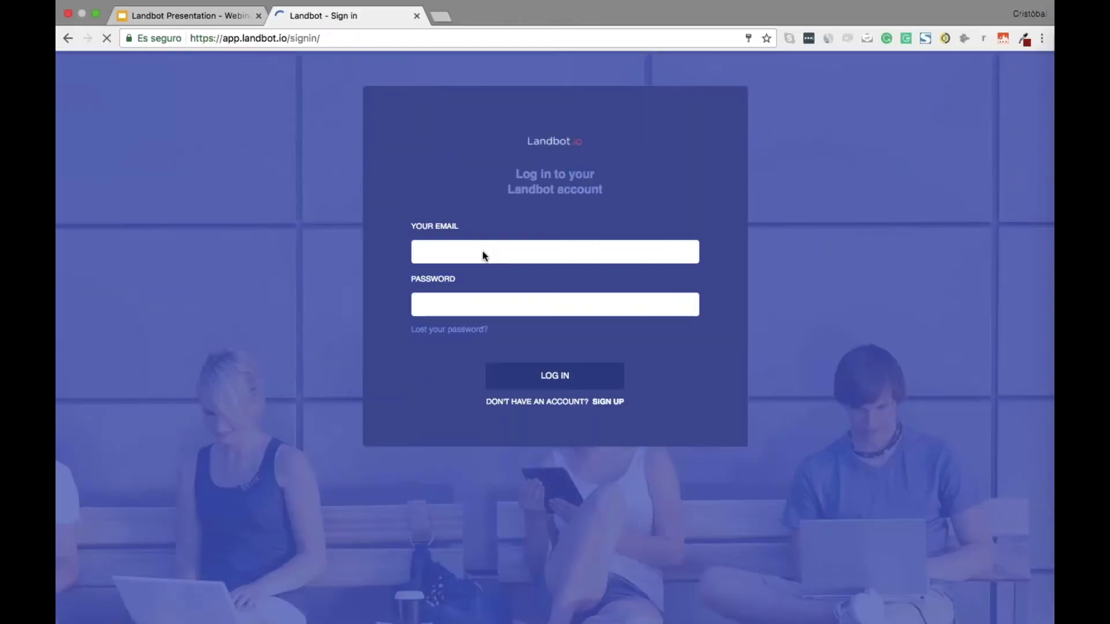
pyautogui.click(482, 250)
pyautogui.write('webinar')
pyautogui.press('Down')
pyautogui.press('Return')
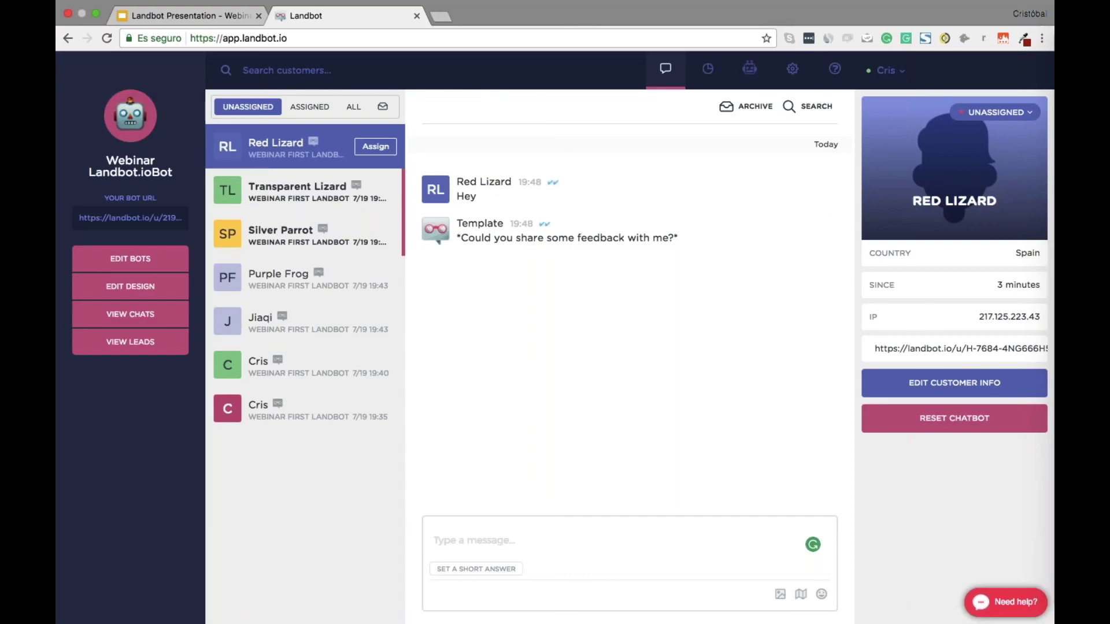
# Edit the Template bot and move Assign block 43 up beside block 4, showing its settings
pyautogui.click(732, 70)
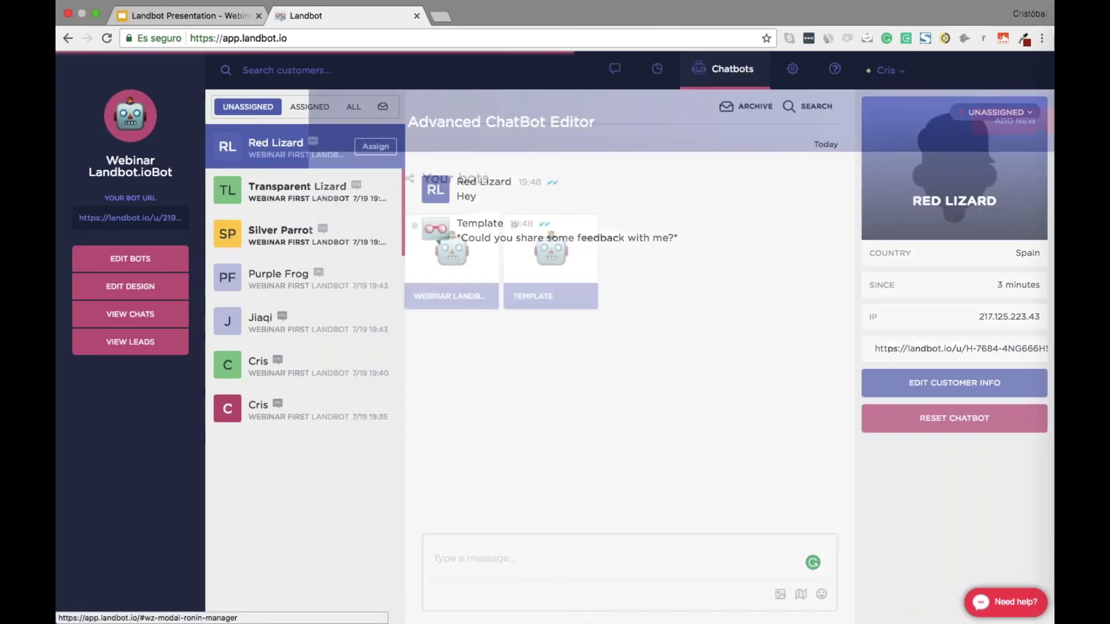
pyautogui.click(441, 232)
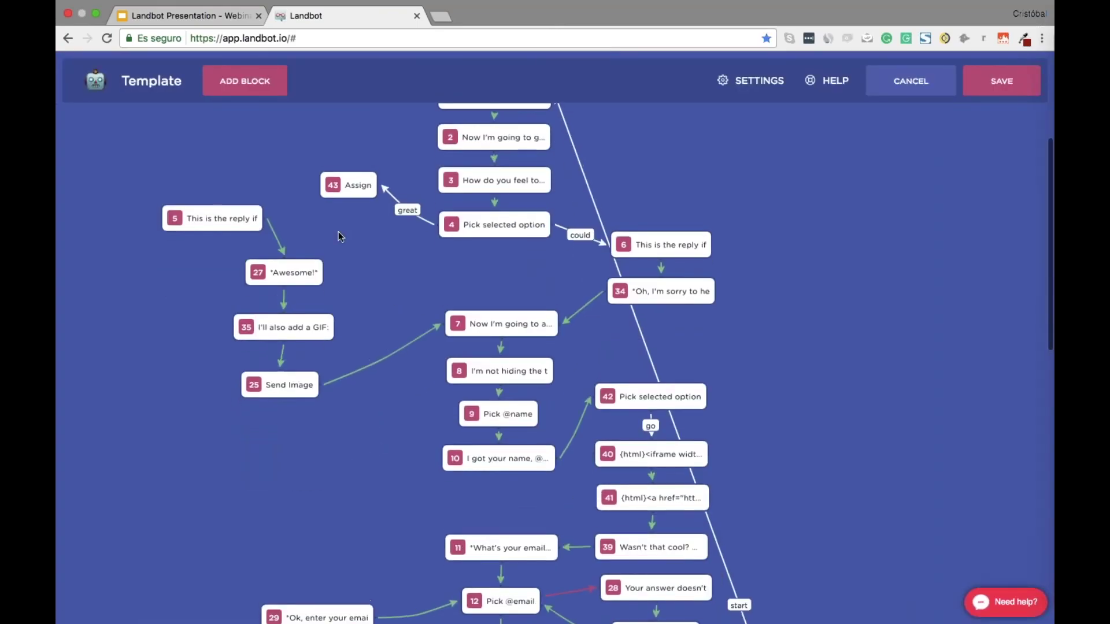
pyautogui.moveTo(348, 275); pyautogui.dragTo(278, 223)
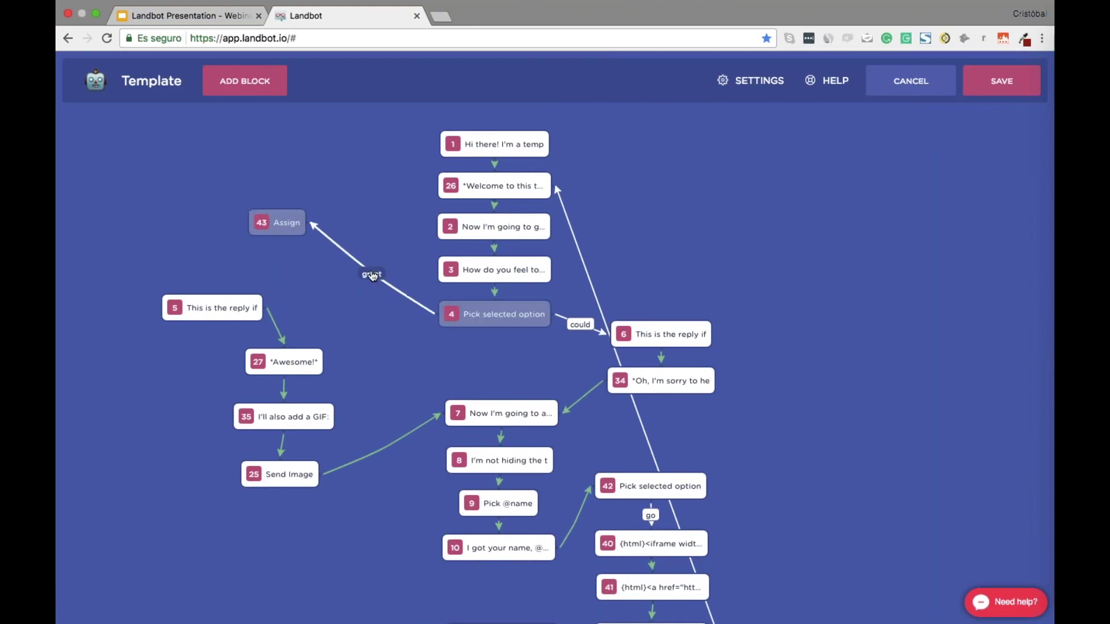
pyautogui.moveTo(373, 277)
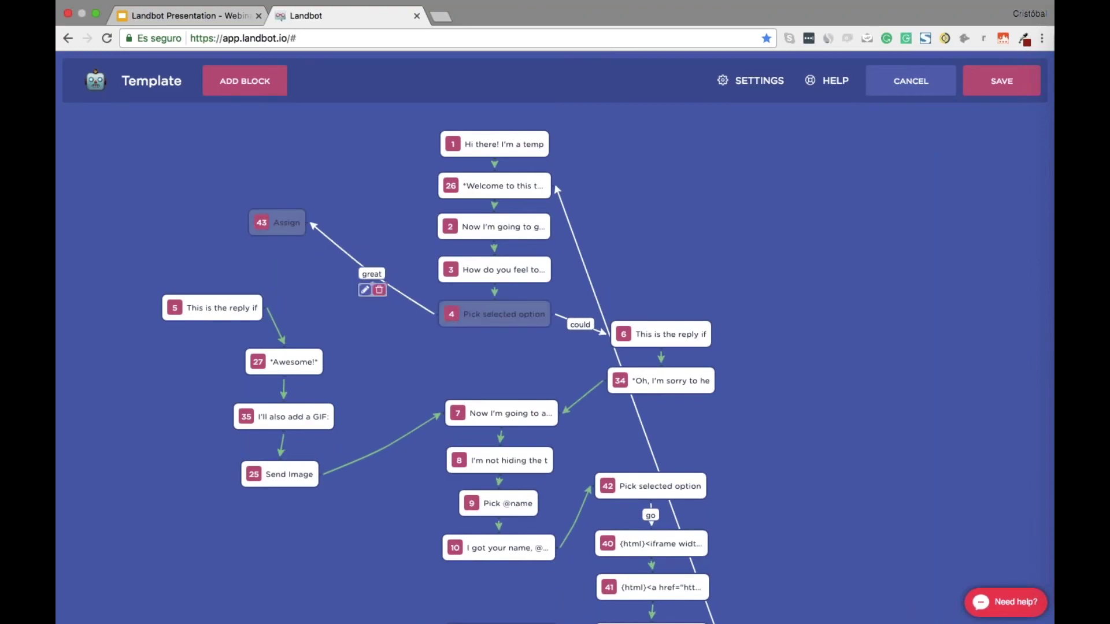
pyautogui.click(284, 227)
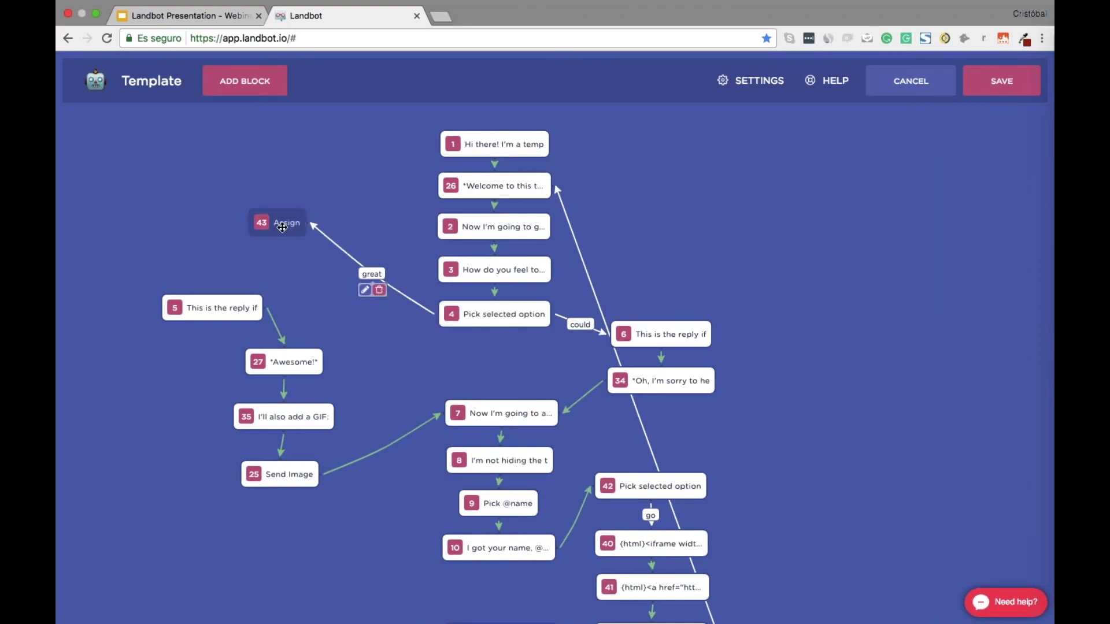
# Make block 43 a message reading 'OK, so I'm going to assign you to a human agent' and save
pyautogui.click(844, 565)
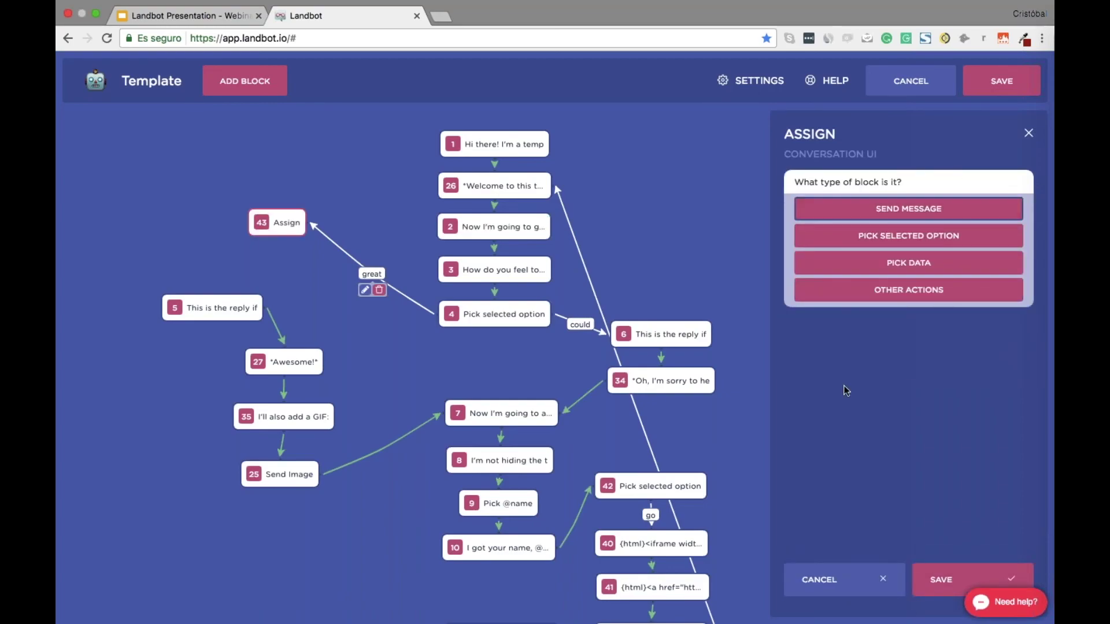
pyautogui.click(867, 208)
pyautogui.write('O')
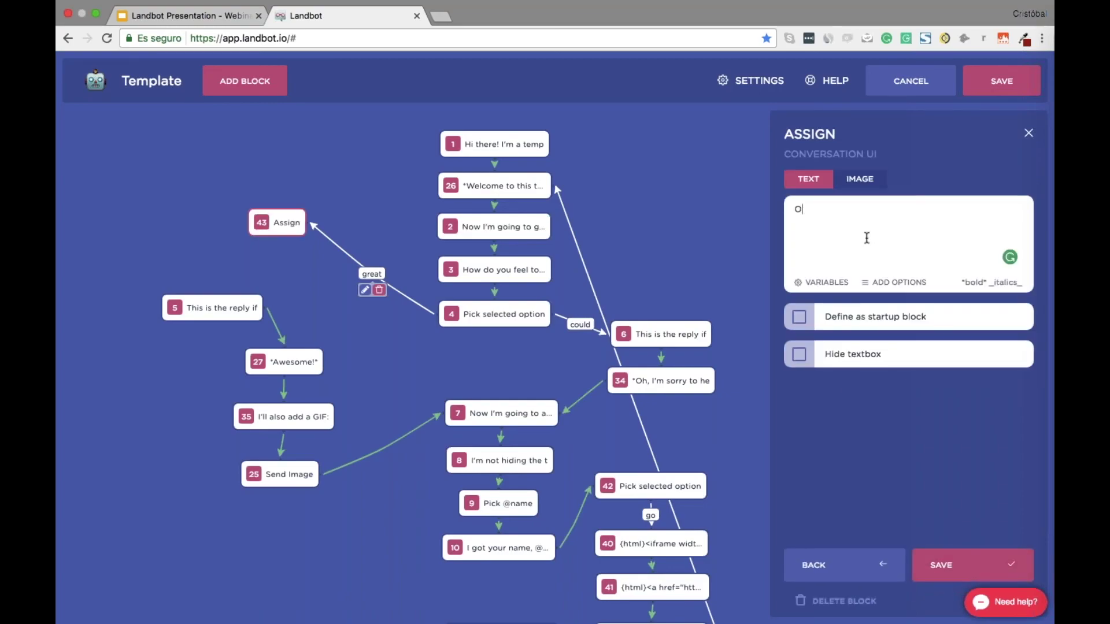
pyautogui.write("K, so I'm going to assign you to a human agent")
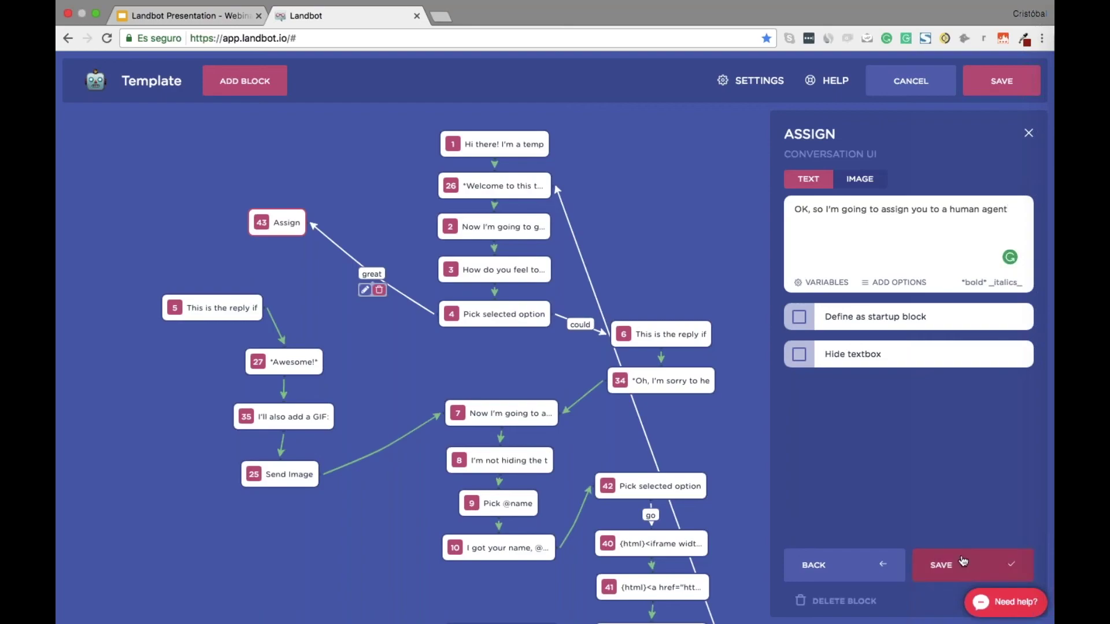
pyautogui.click(962, 563)
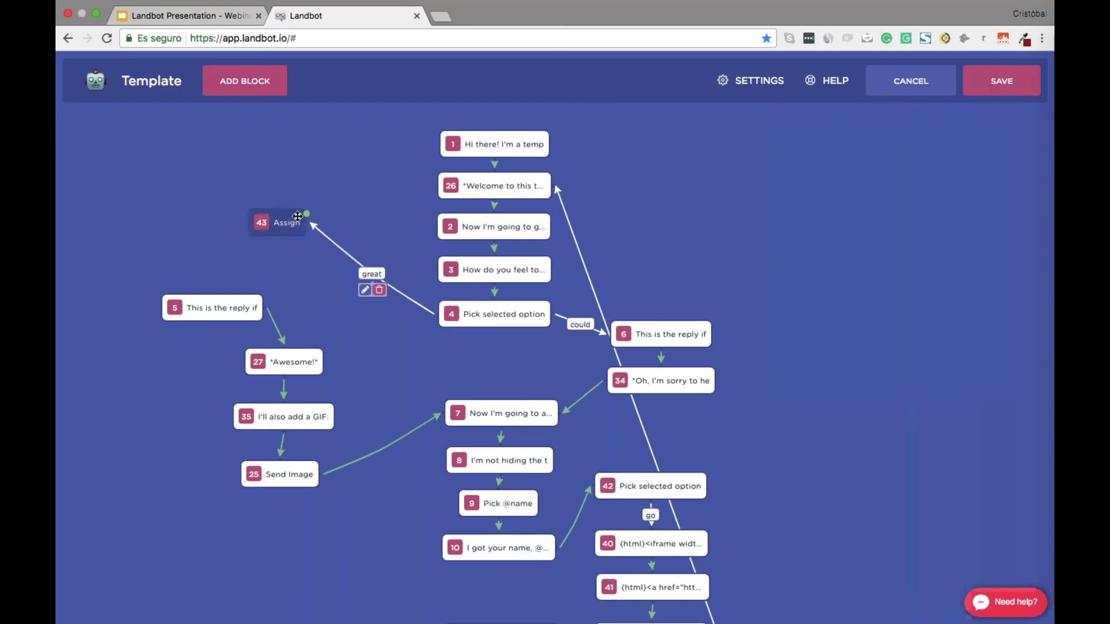
pyautogui.click(300, 216)
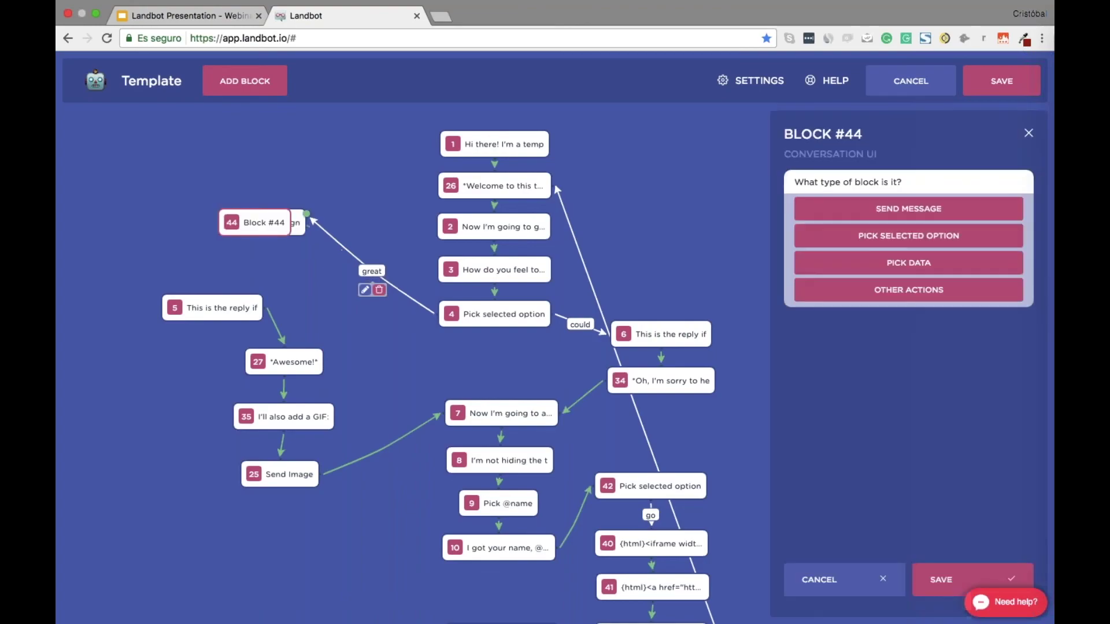
# Add message block 44 asking 'It may take us some time so do you want to share your questio…' beside the Assign block
pyautogui.click(939, 210)
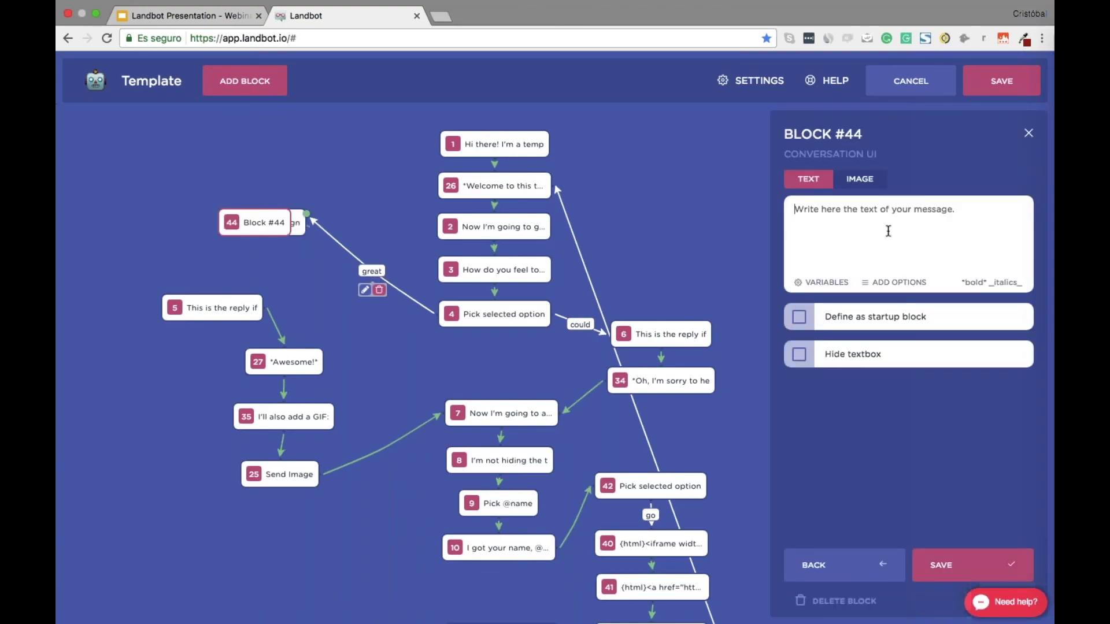
pyautogui.write('It may take us some time so')
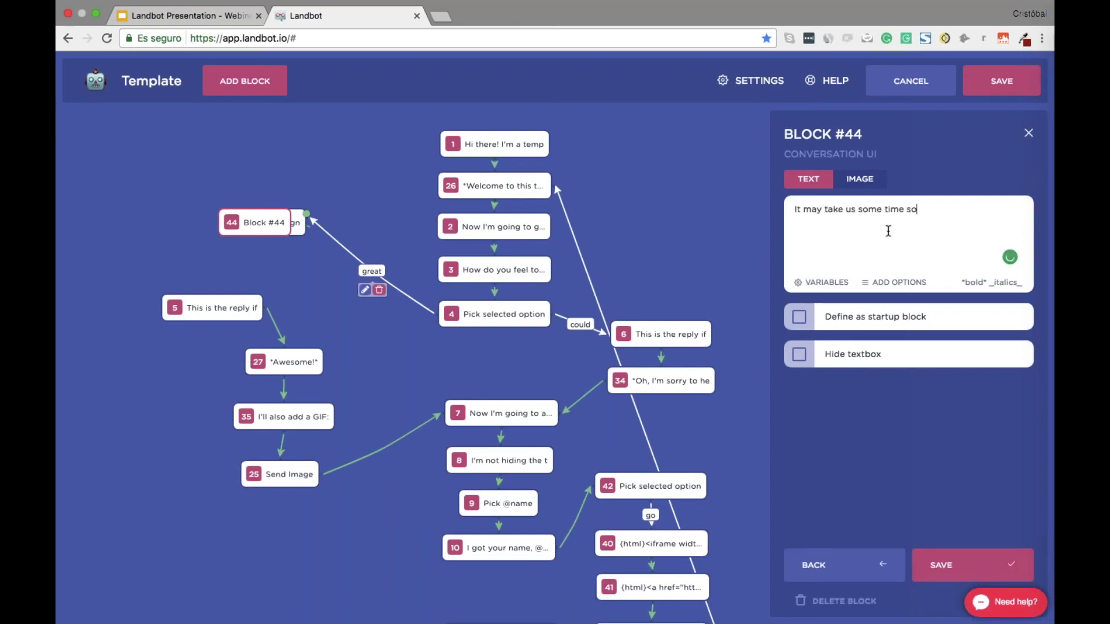
pyautogui.write(' do you want to share your question?')
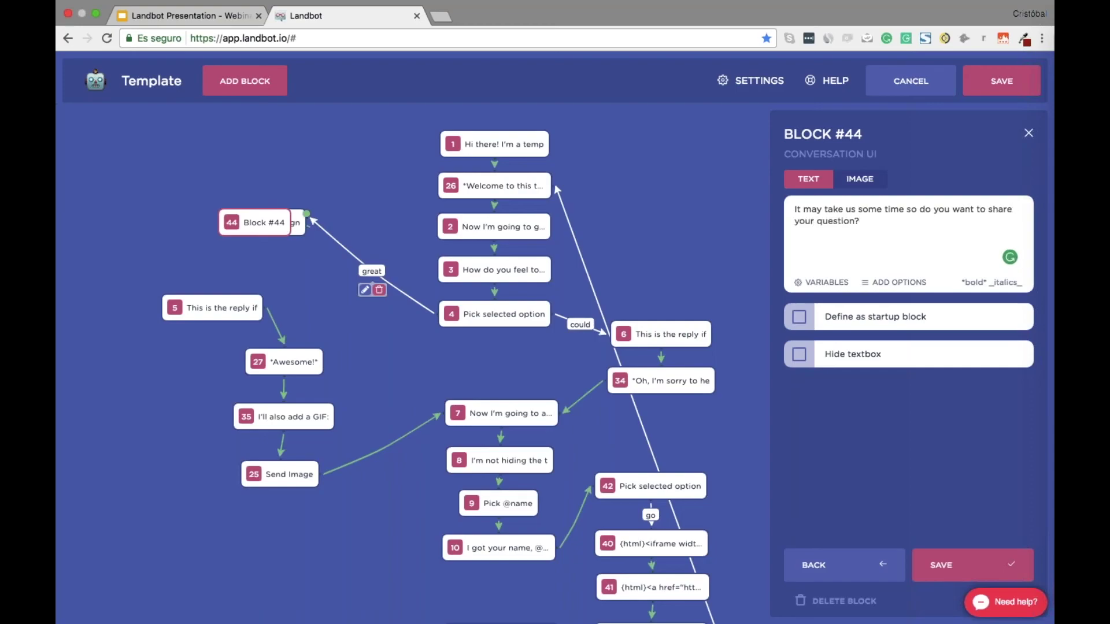
pyautogui.click(956, 566)
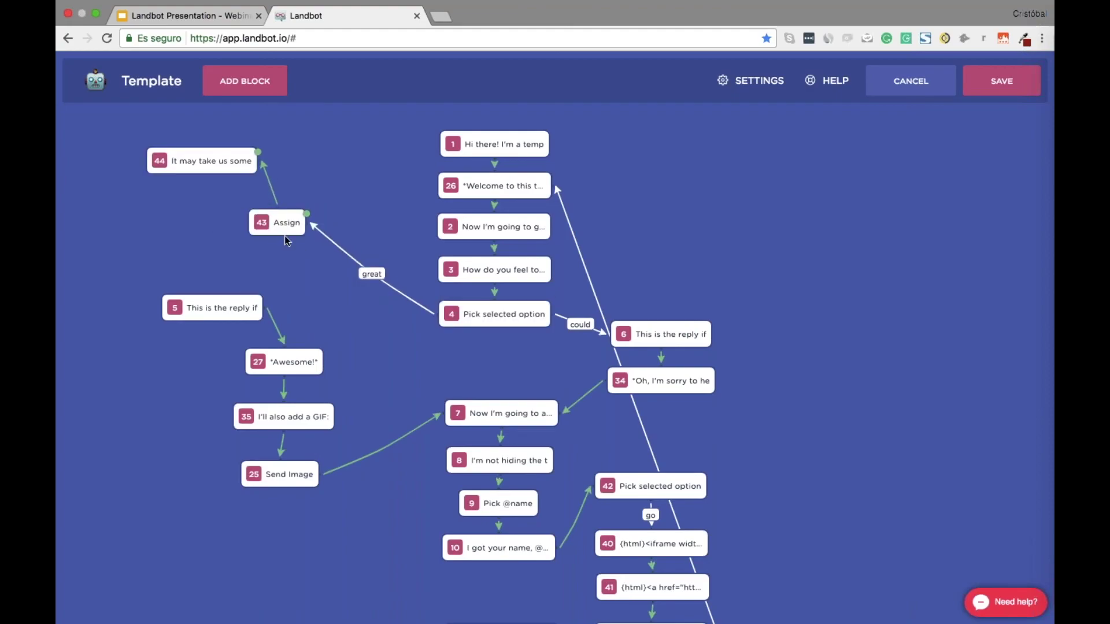
pyautogui.moveTo(287, 241); pyautogui.dragTo(343, 293)
pyautogui.moveTo(231, 168); pyautogui.dragTo(380, 202)
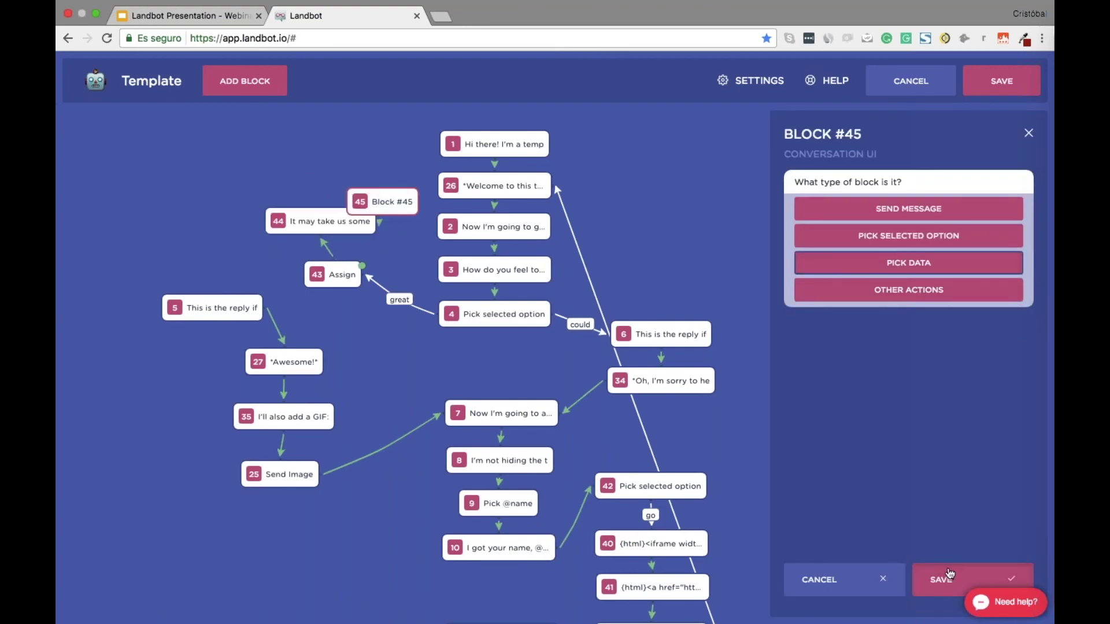
# Make block 45 a Pick Data block saving to a QUESTION field and delete its error block
pyautogui.click(950, 574)
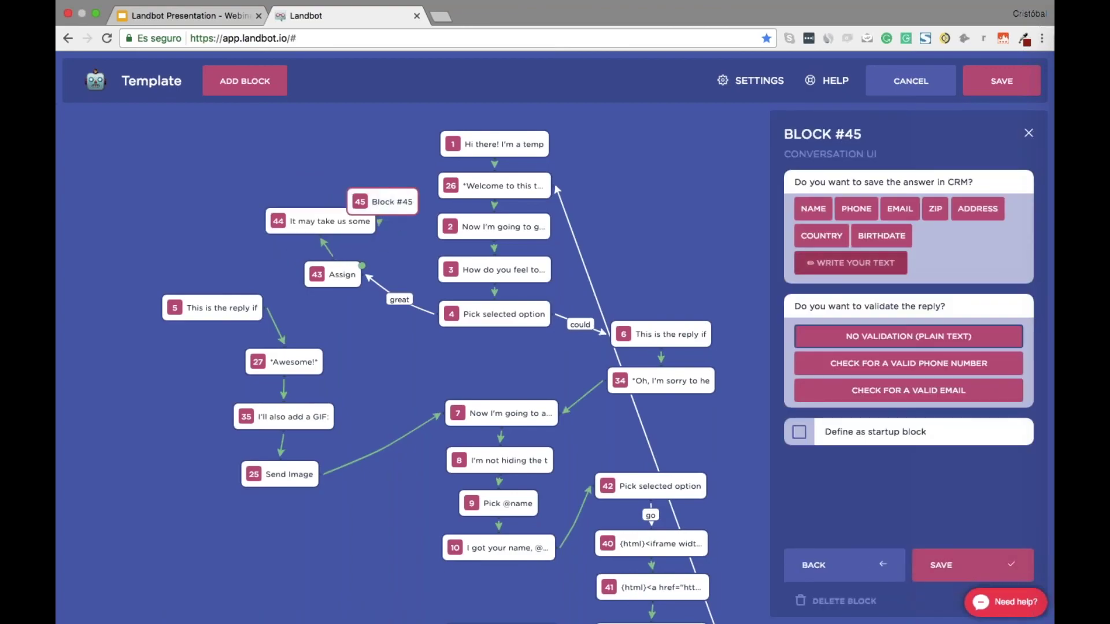
pyautogui.click(871, 264)
pyautogui.write('QUESTION')
pyautogui.press('Return')
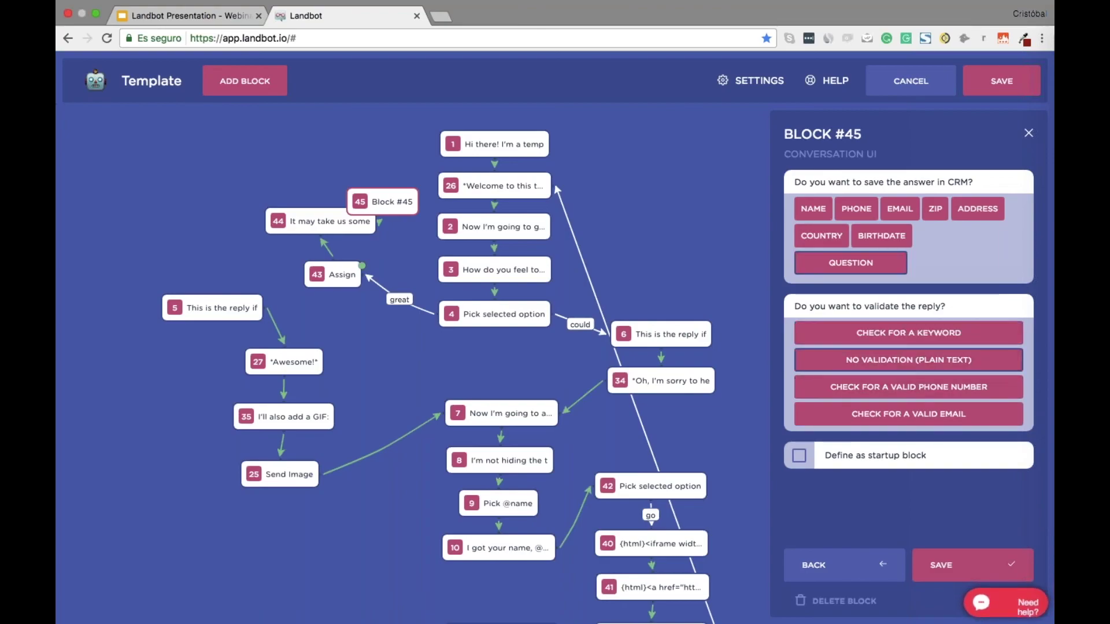
pyautogui.click(953, 564)
pyautogui.click(403, 281)
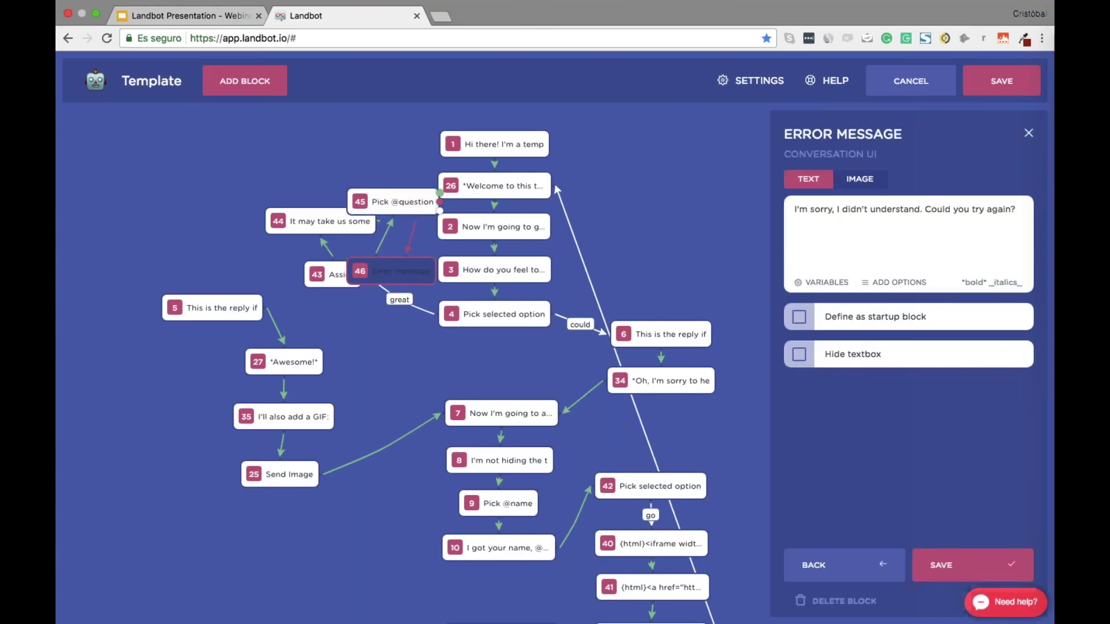
pyautogui.click(844, 601)
pyautogui.click(847, 602)
pyautogui.moveTo(393, 201); pyautogui.dragTo(295, 162)
pyautogui.click(340, 275)
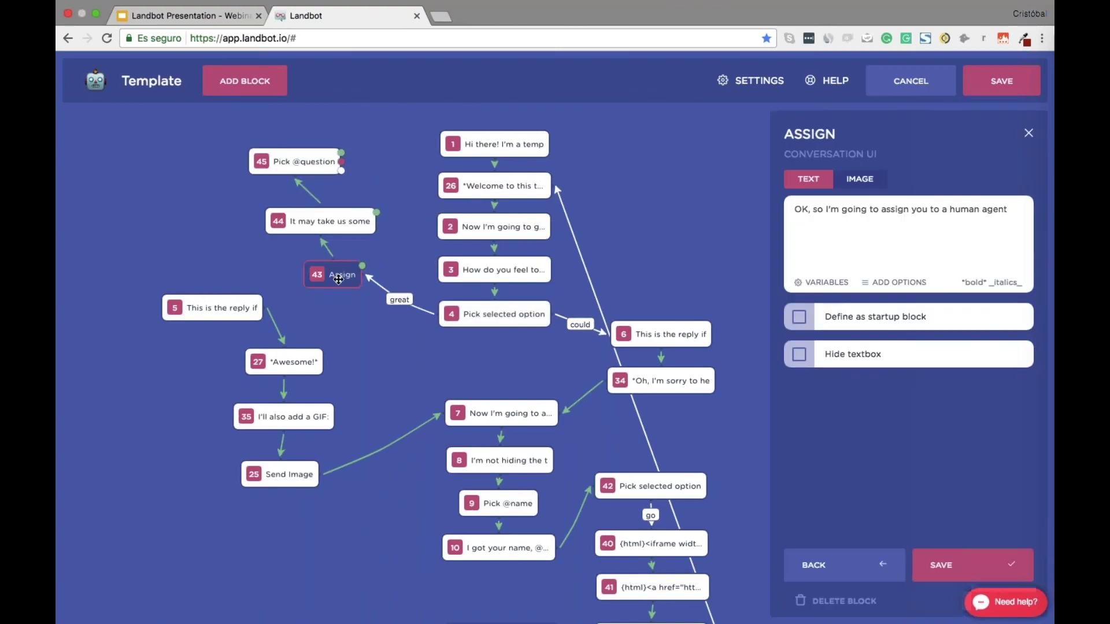
pyautogui.hotkey('ctrl', 'a')
pyautogui.write('O')
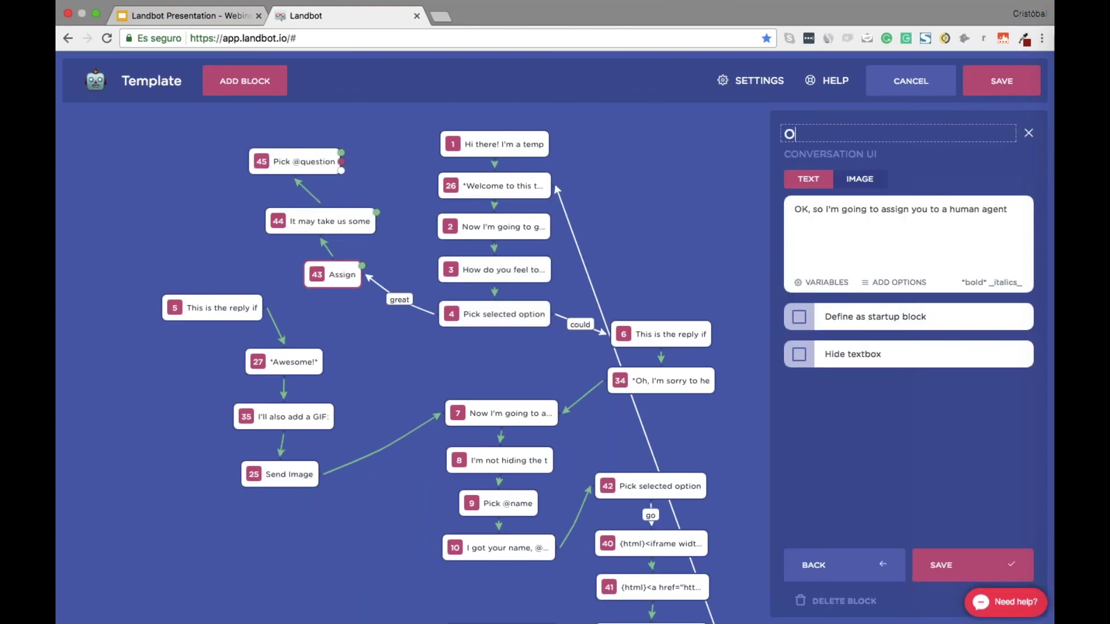
pyautogui.write("K, so I'm going")
pyautogui.press('Return')
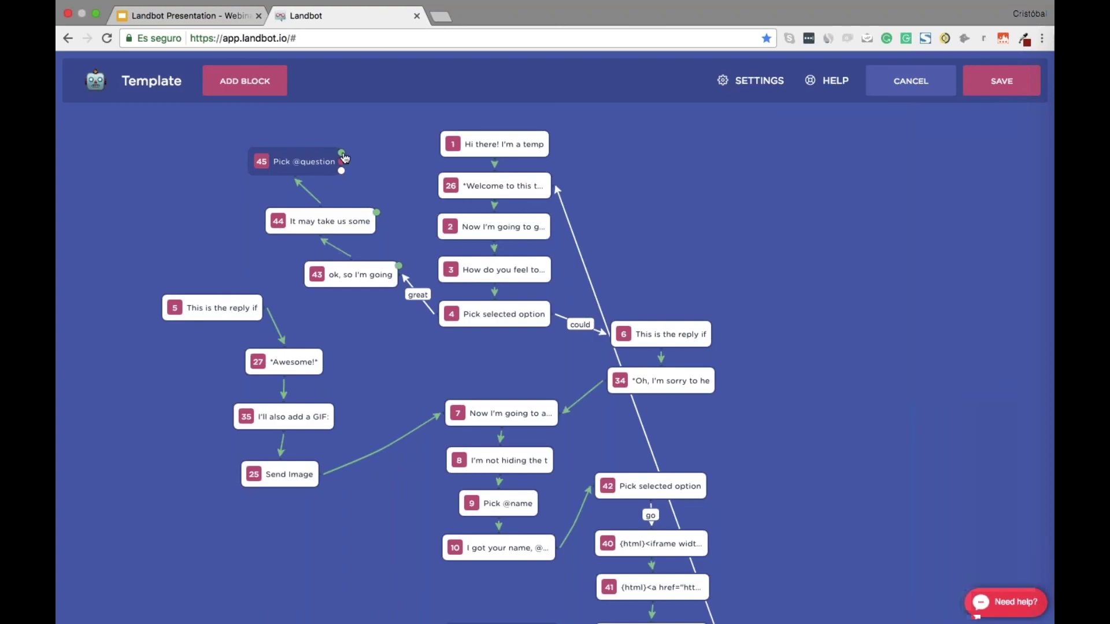
pyautogui.moveTo(343, 156); pyautogui.dragTo(220, 164)
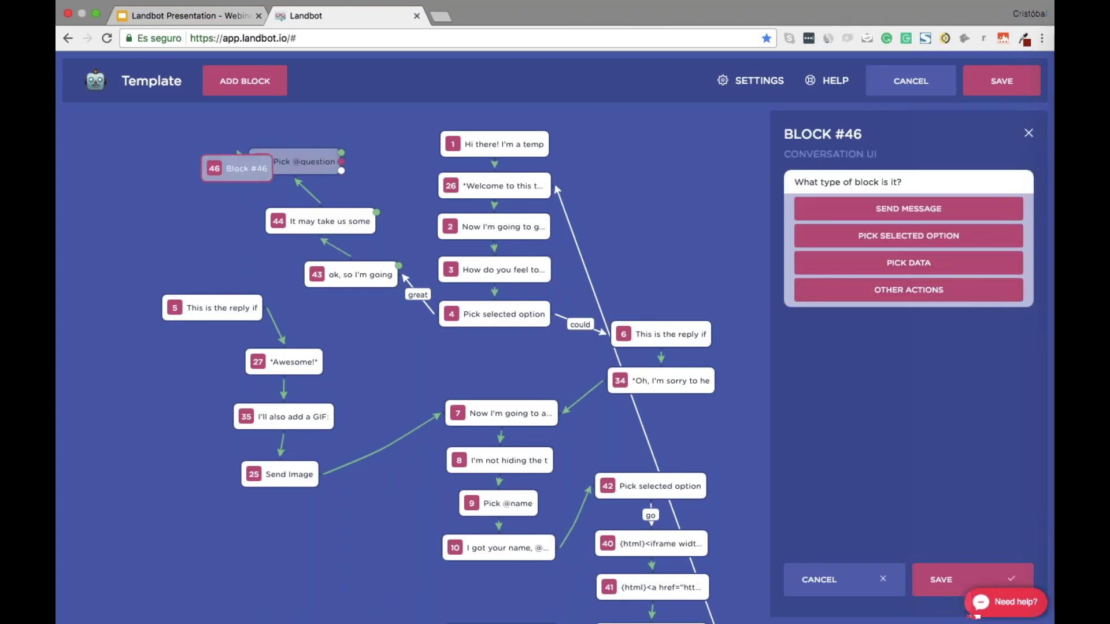
pyautogui.click(983, 289)
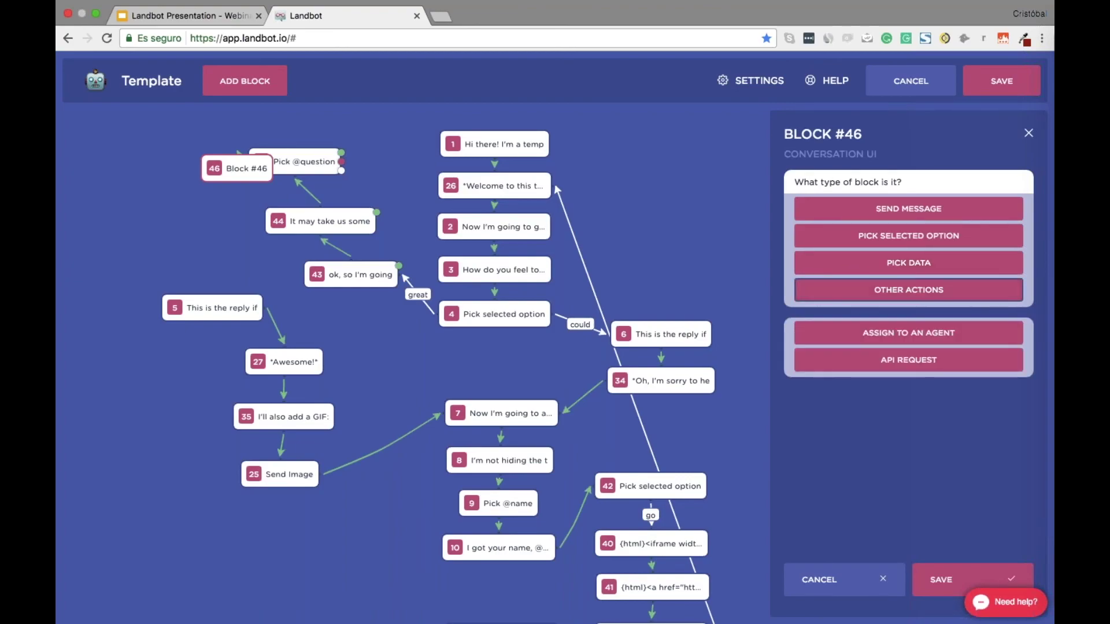
pyautogui.click(919, 334)
pyautogui.moveTo(256, 181); pyautogui.dragTo(166, 178)
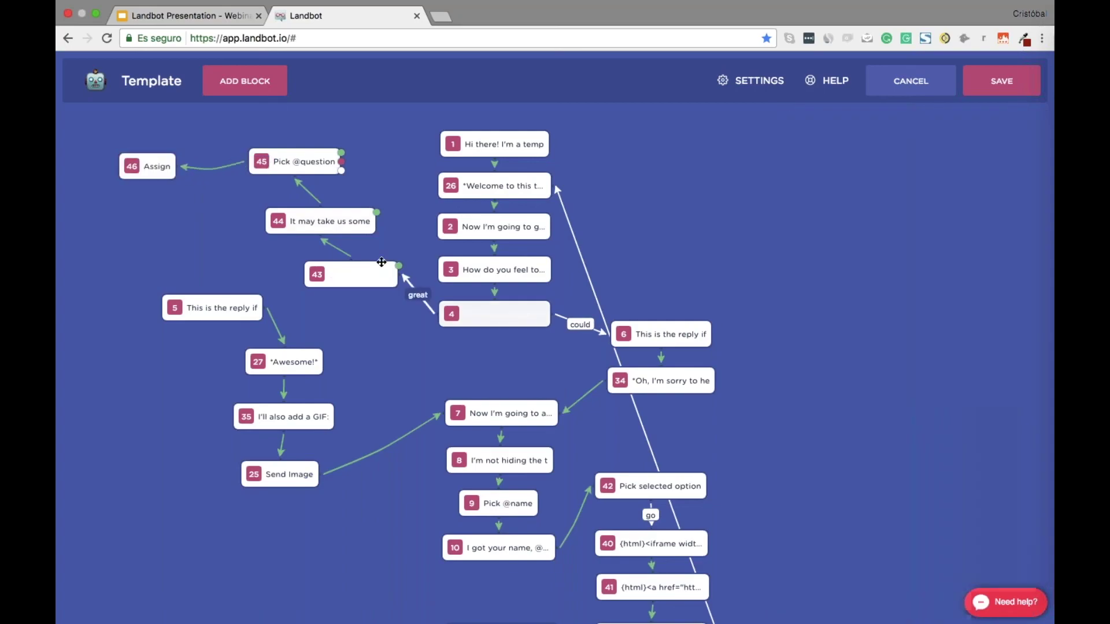
pyautogui.click(347, 275)
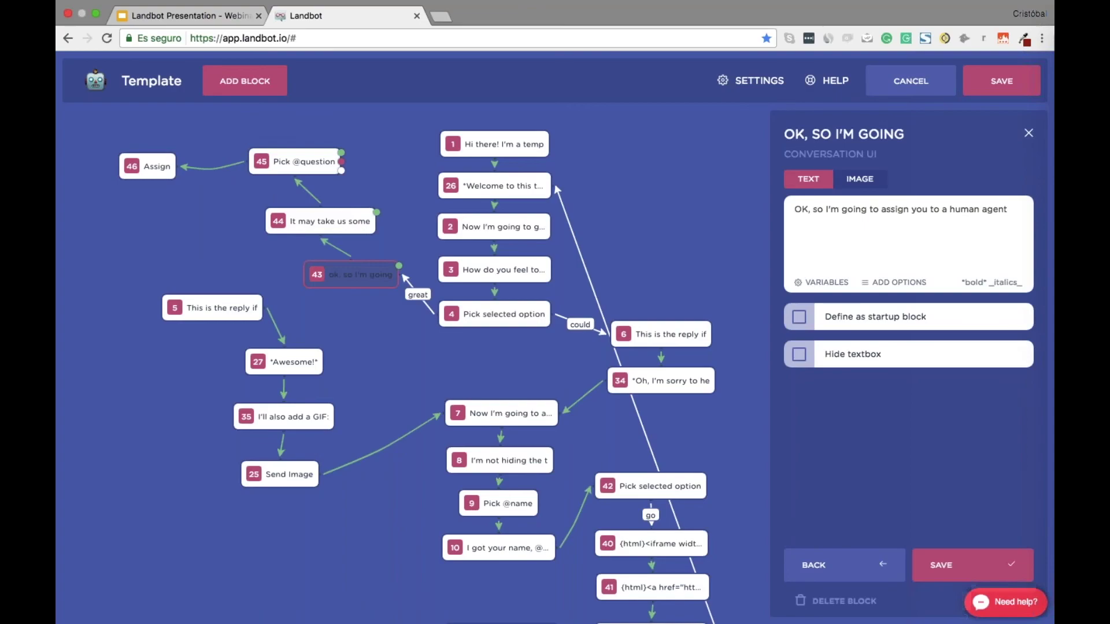
pyautogui.click(321, 221)
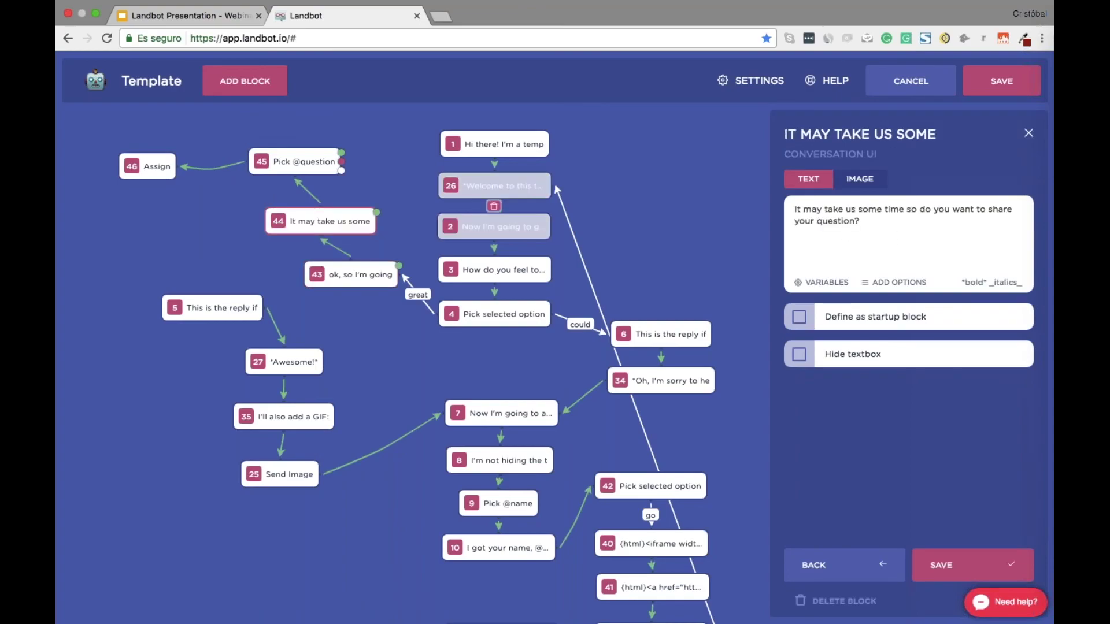
pyautogui.click(298, 162)
pyautogui.click(137, 167)
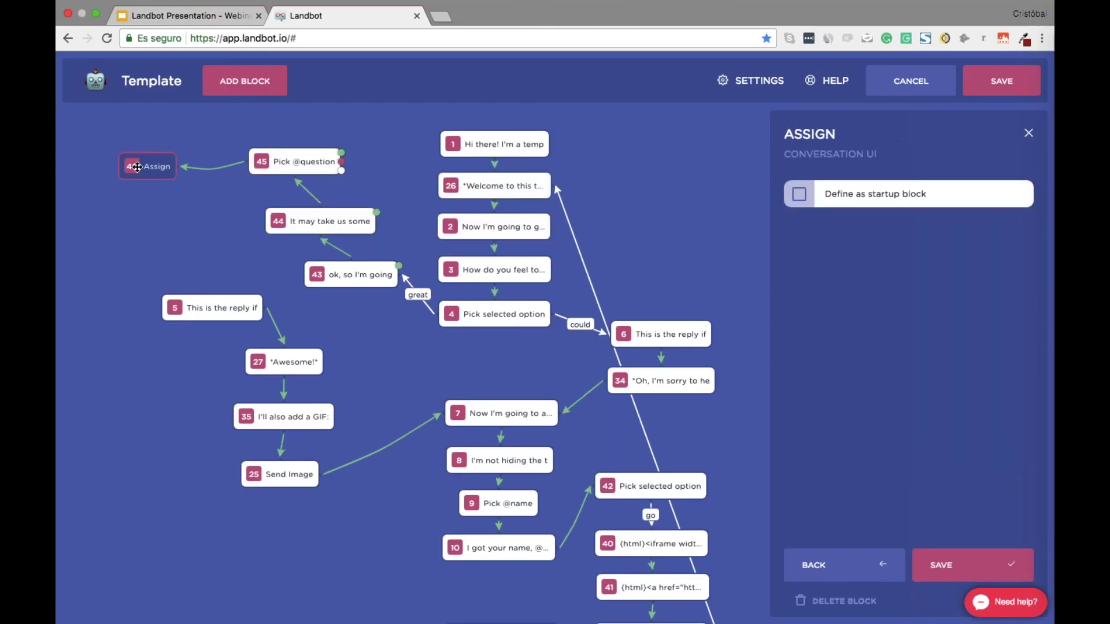
pyautogui.click(973, 565)
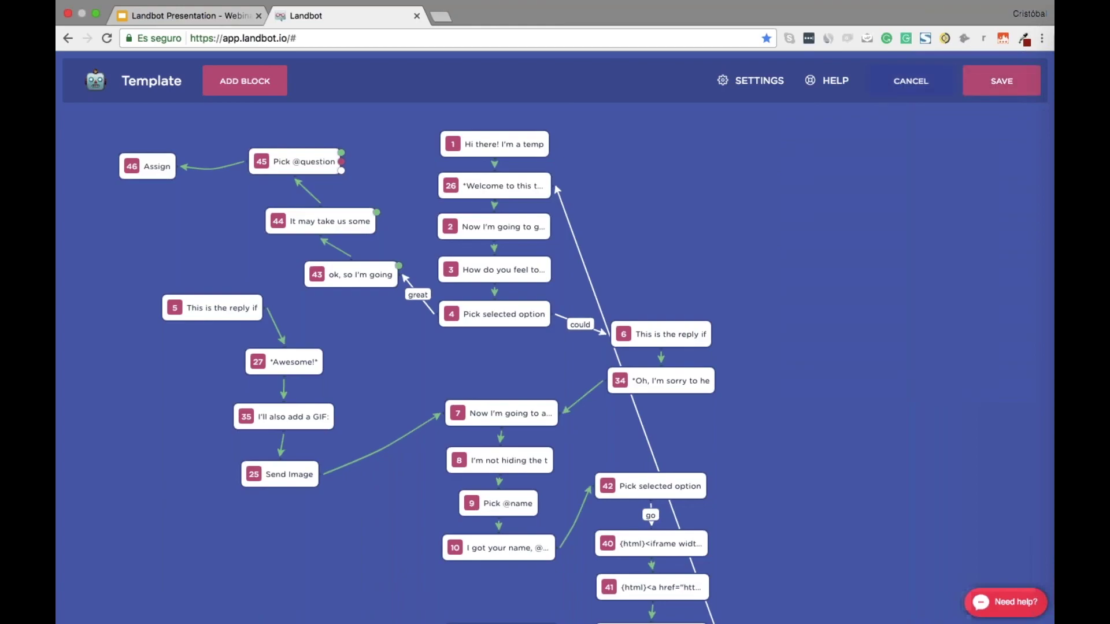
pyautogui.click(480, 144)
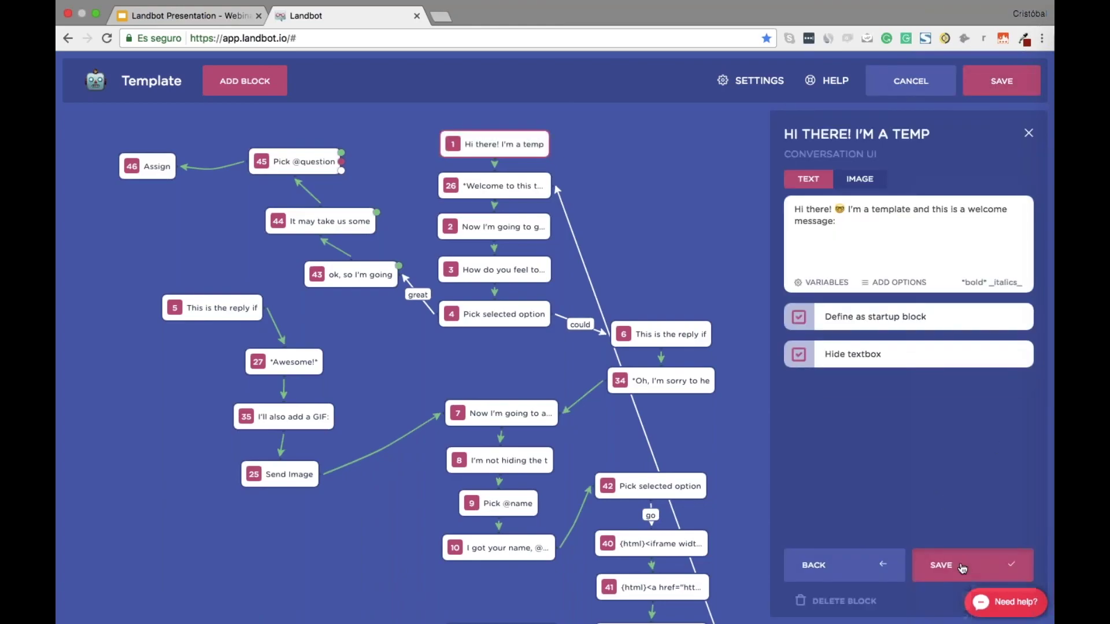
# Save block 1 as startup block and the Template bot, then load its link in incognito
pyautogui.click(963, 568)
pyautogui.click(1004, 86)
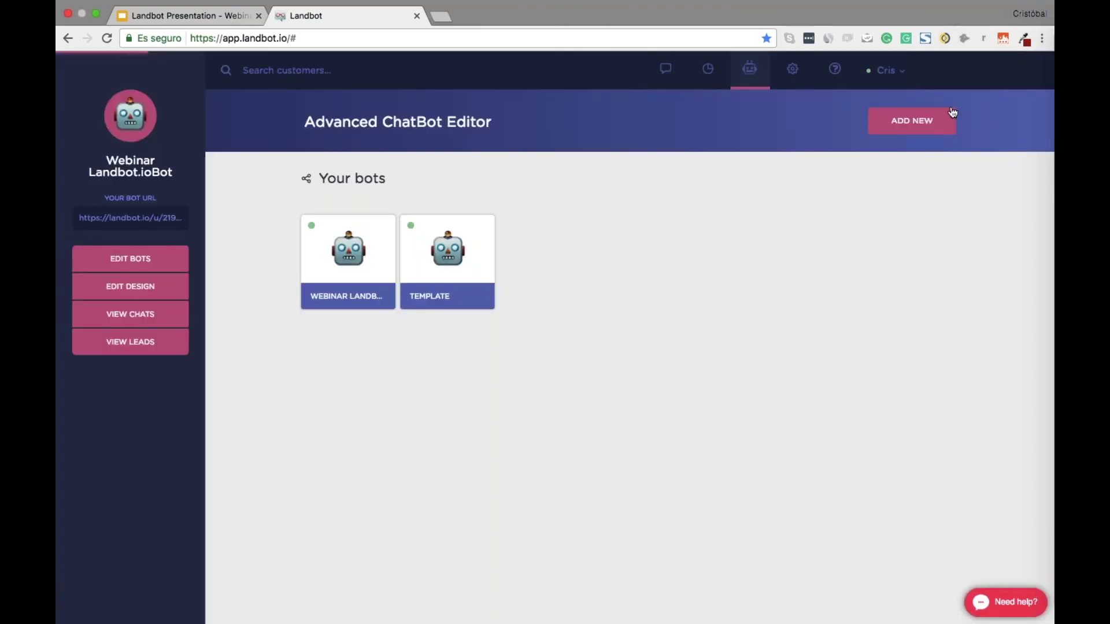
pyautogui.hotkey('ctrl', 'Right')
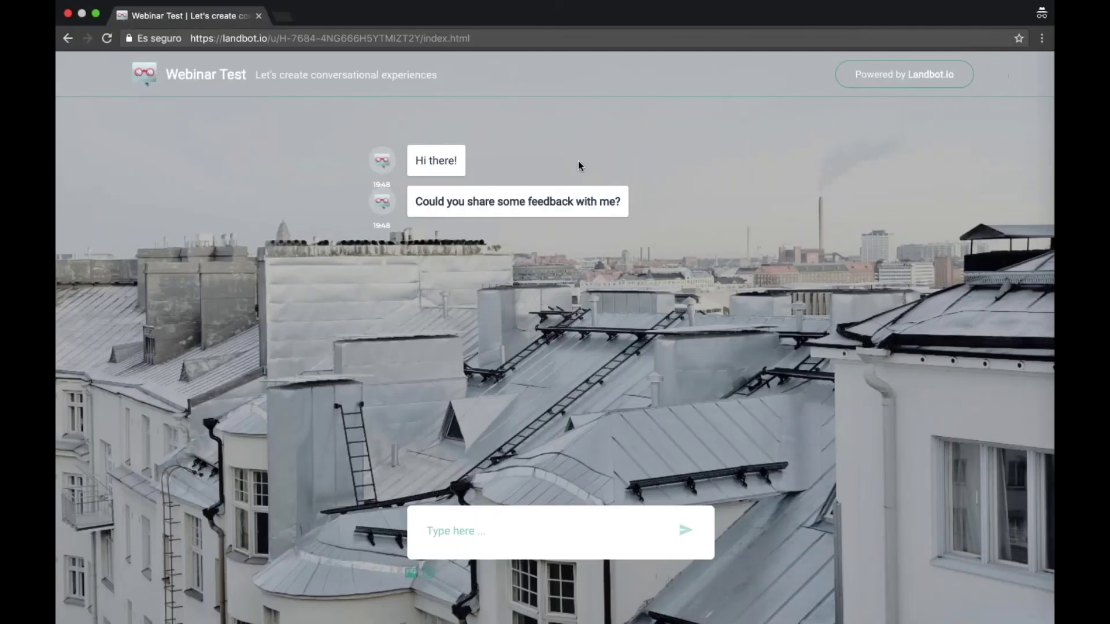
pyautogui.press('super+w')
pyautogui.press('super+shift+n')
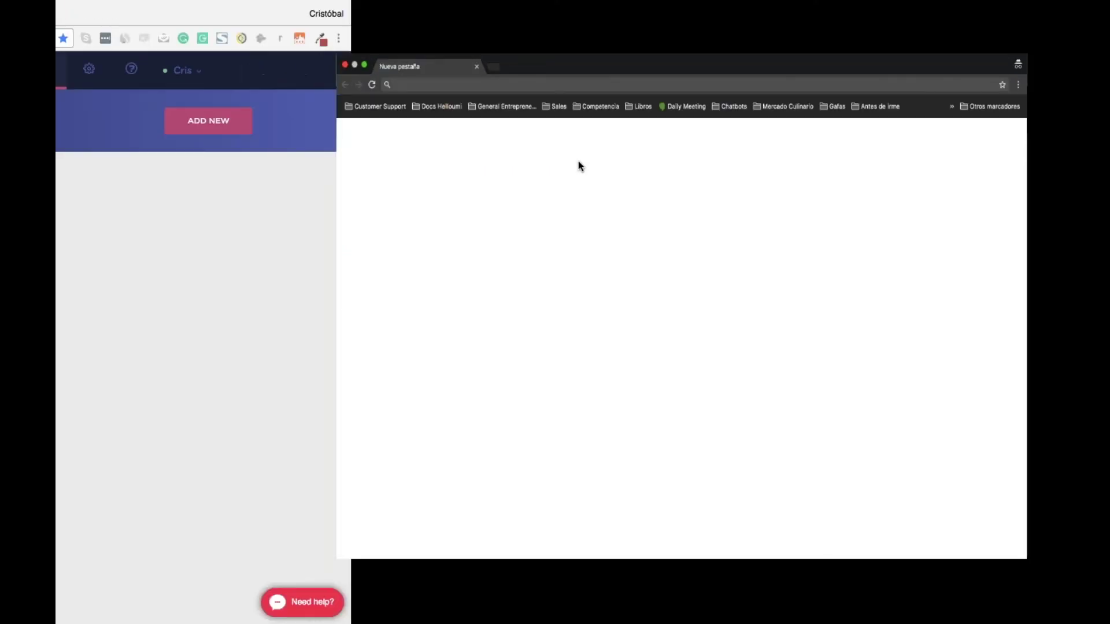
pyautogui.press('ctrl+super+f')
pyautogui.write('https://landbot.io/u/H-7684-4NG666H5YTMIZT2Y/index.html')
pyautogui.press('Return')
# Place the test chat and Landbot side by side in split view, widening the Landbot pane
pyautogui.hotkey('ctrl', 'Up')
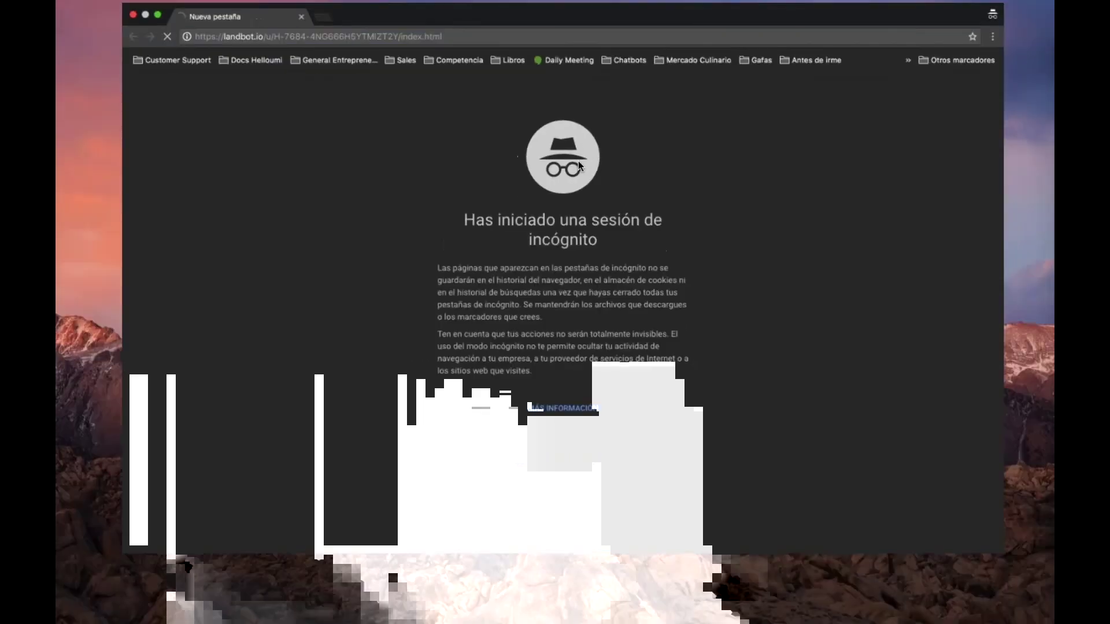
pyautogui.moveTo(513, 61); pyautogui.dragTo(630, 56)
pyautogui.click(560, 59)
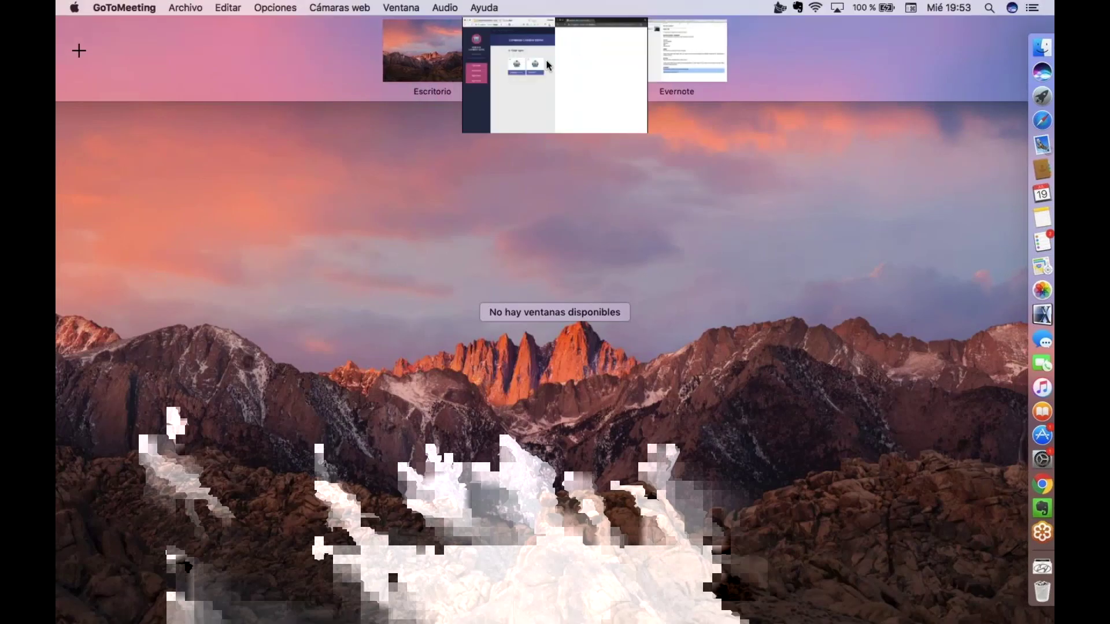
pyautogui.hotkey('ctrl', 'Left')
pyautogui.hotkey('ctrl', 'Right')
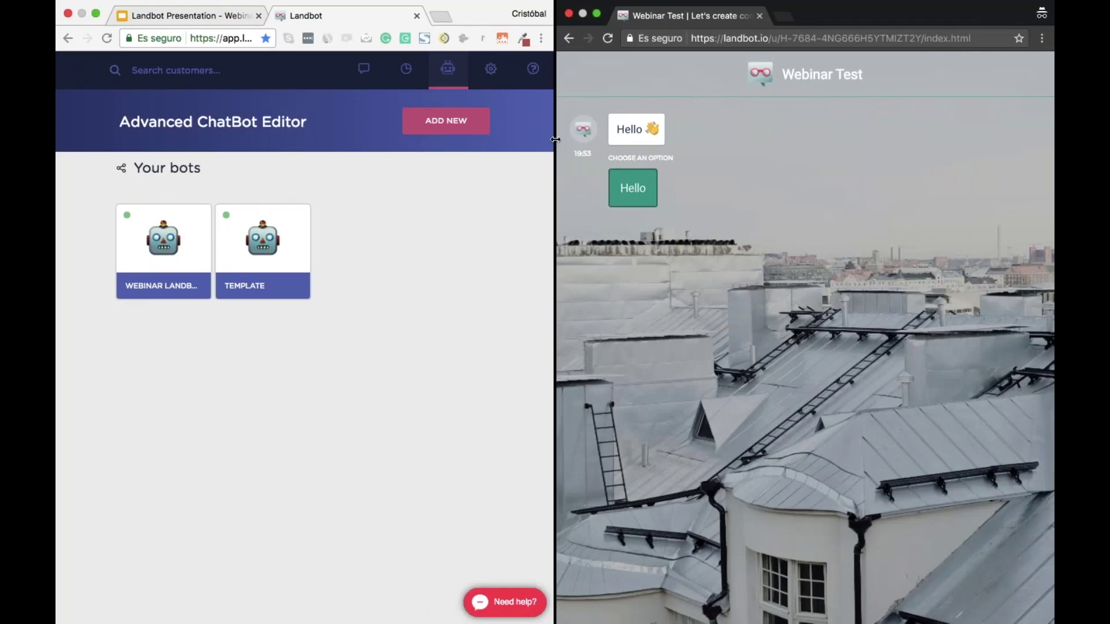
pyautogui.moveTo(555, 139); pyautogui.dragTo(775, 140)
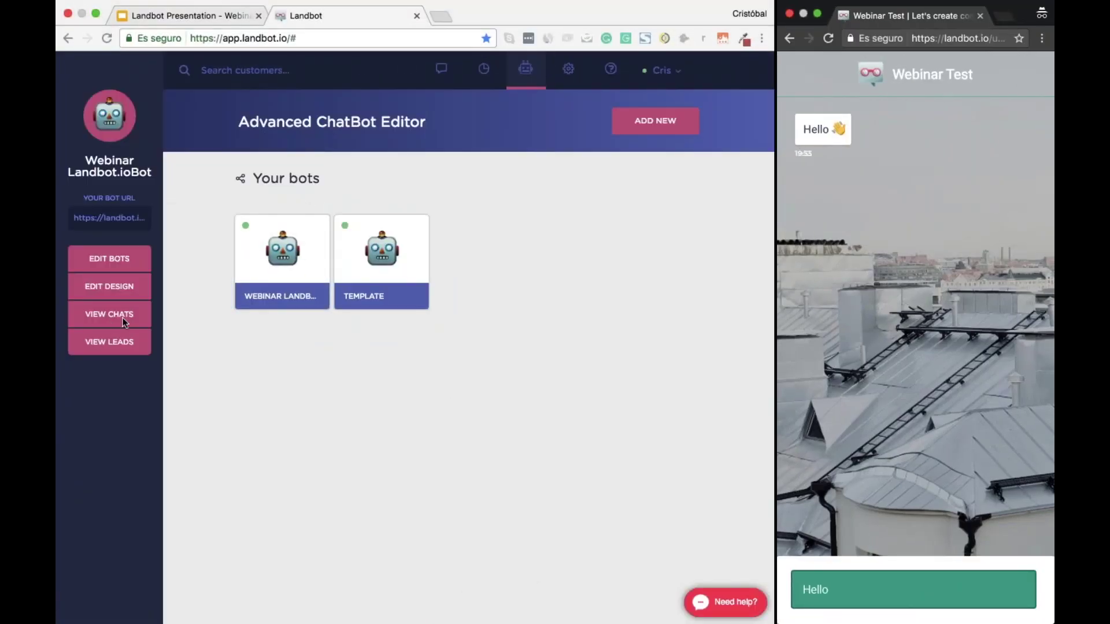
# Open the inbox, reply Hello in the test chat, select Orange Flamingo's conversation, then answer Great!
pyautogui.click(111, 315)
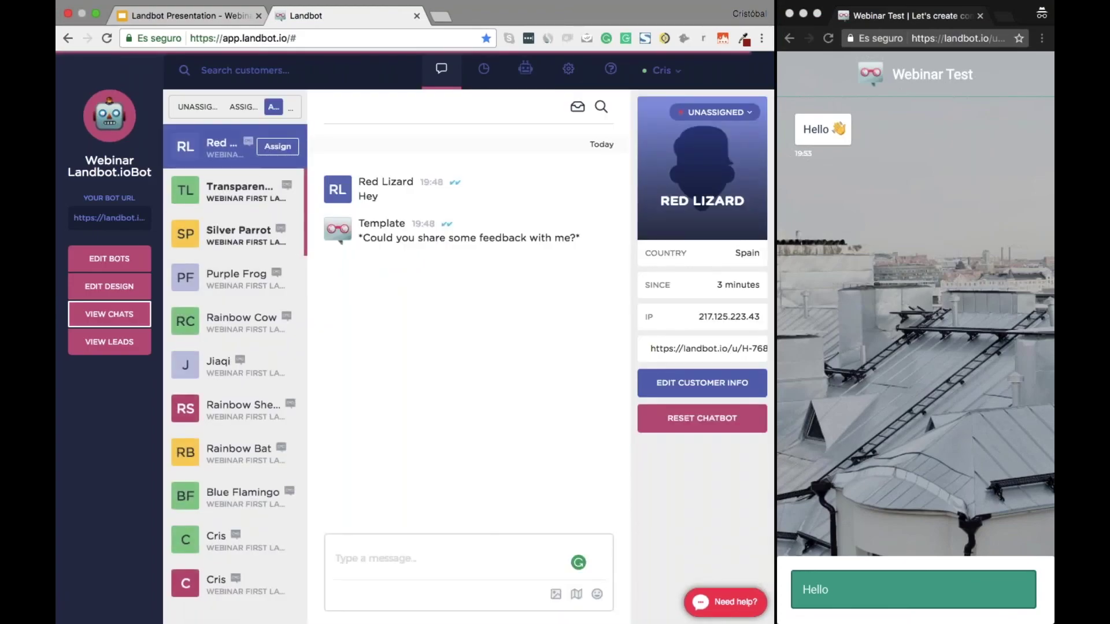
pyautogui.click(880, 591)
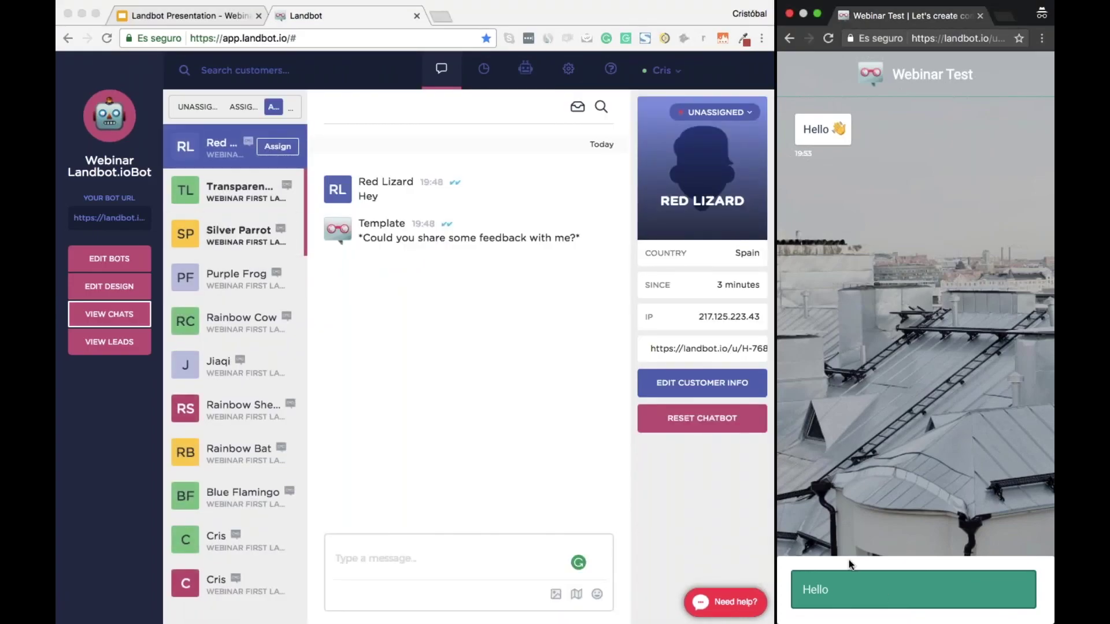
pyautogui.click(850, 586)
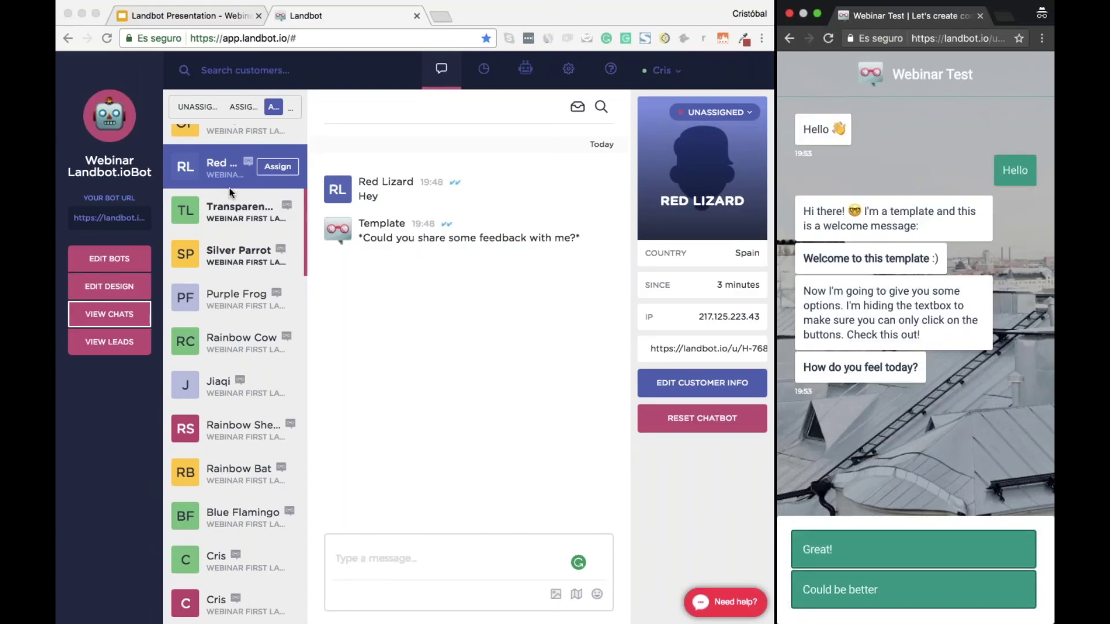
pyautogui.scroll(1, 230, 193)
pyautogui.scroll(2, 229, 193)
pyautogui.click(222, 147)
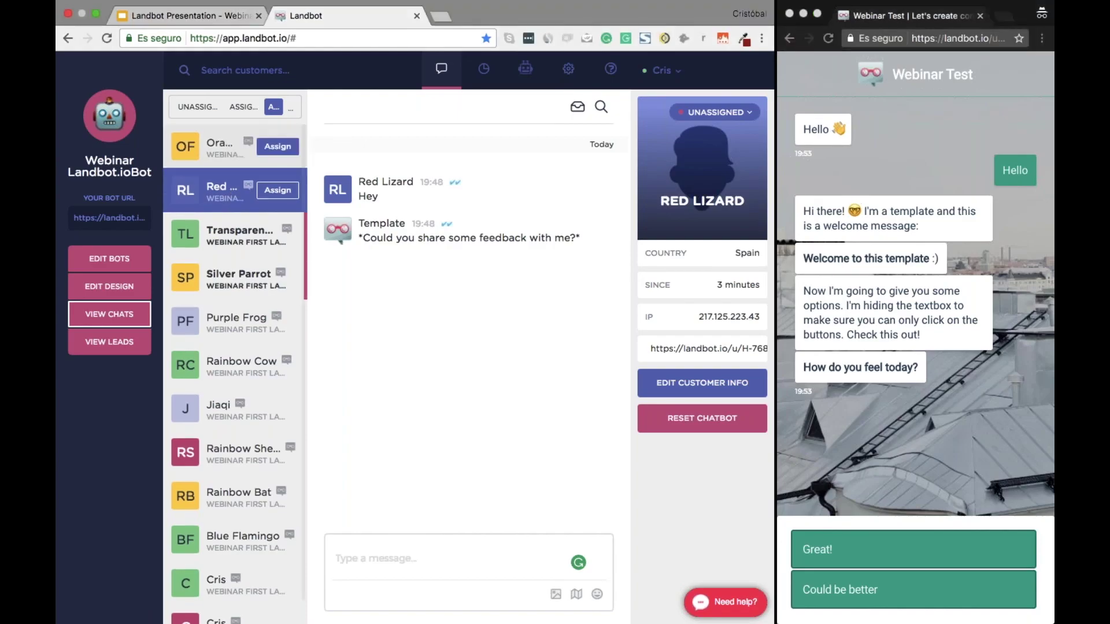
pyautogui.click(245, 149)
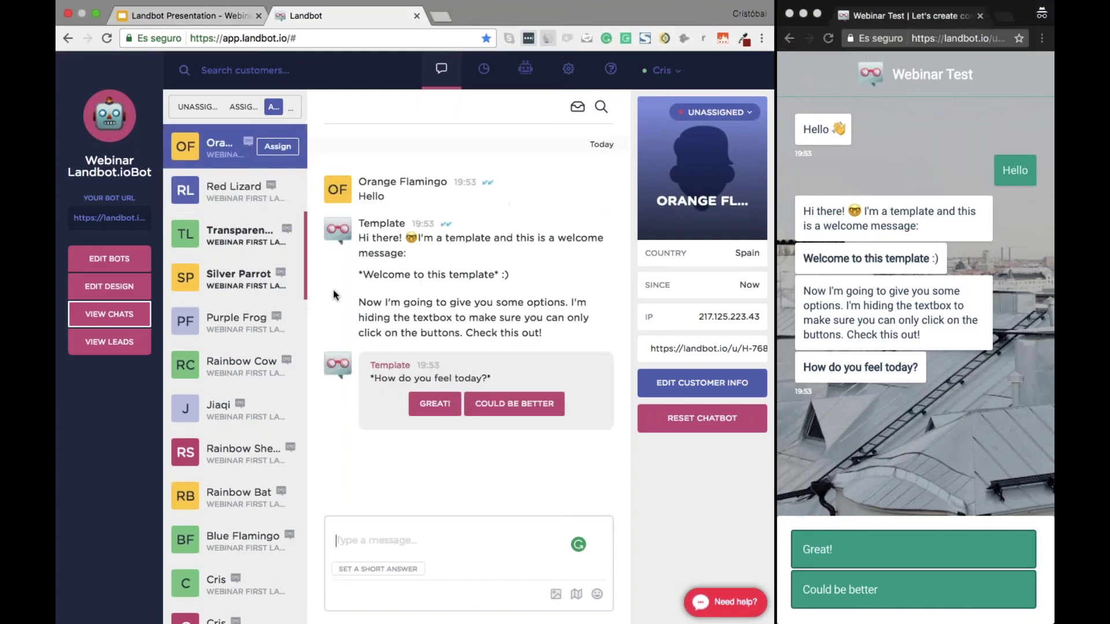
pyautogui.click(841, 551)
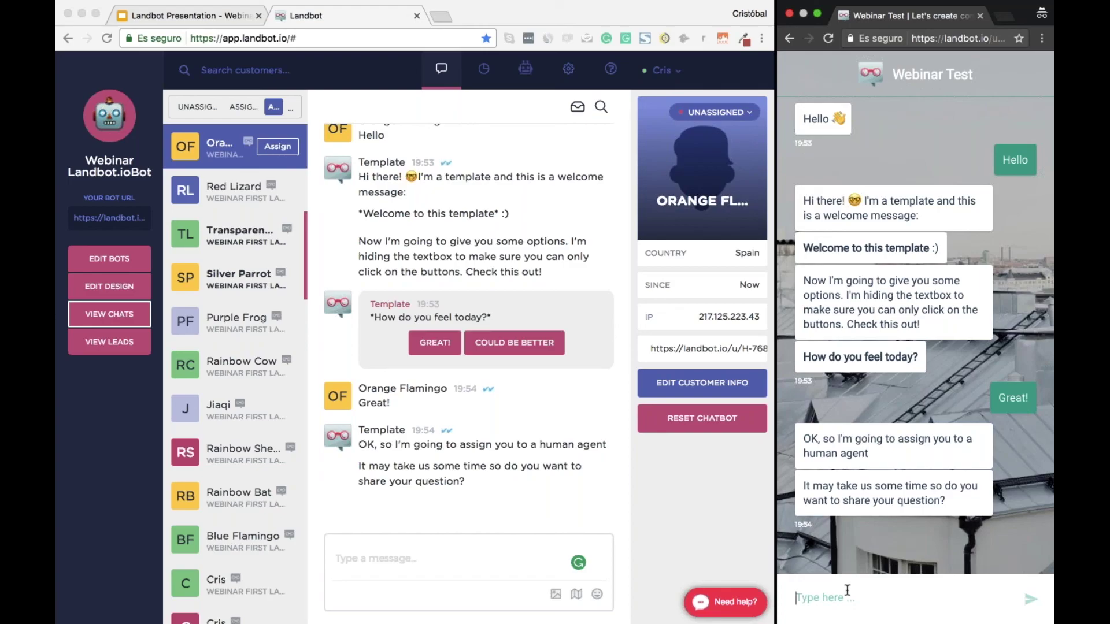
# Send 'I need help' as the visitor; agent replies 'Hello', 'I can help you out', 'Don't worry about that'
pyautogui.write('I need help')
pyautogui.press('Return')
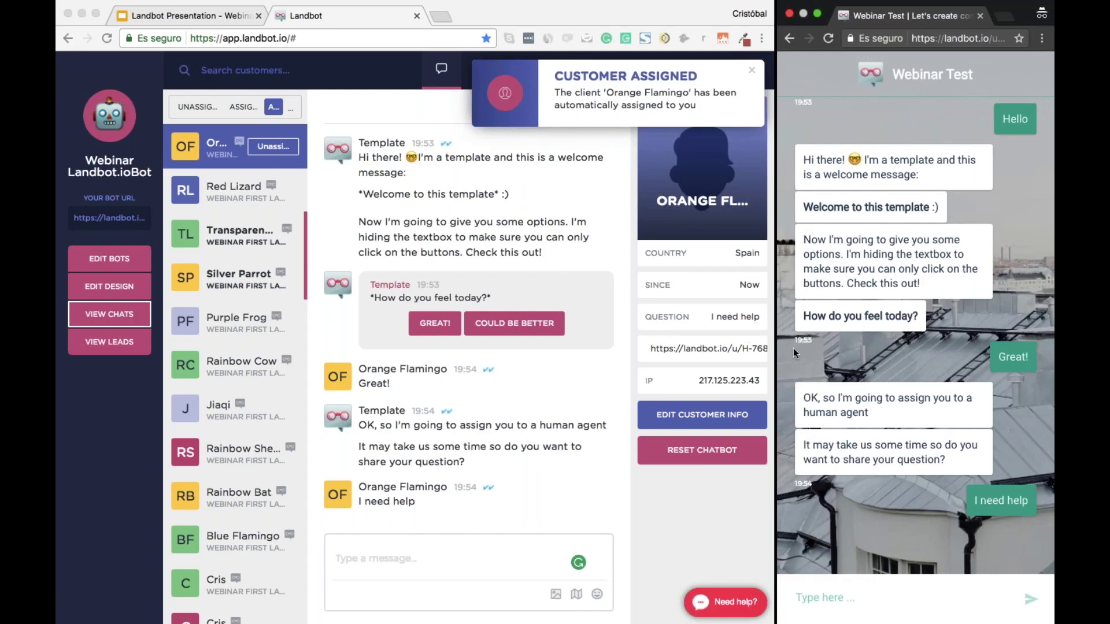
pyautogui.click(440, 543)
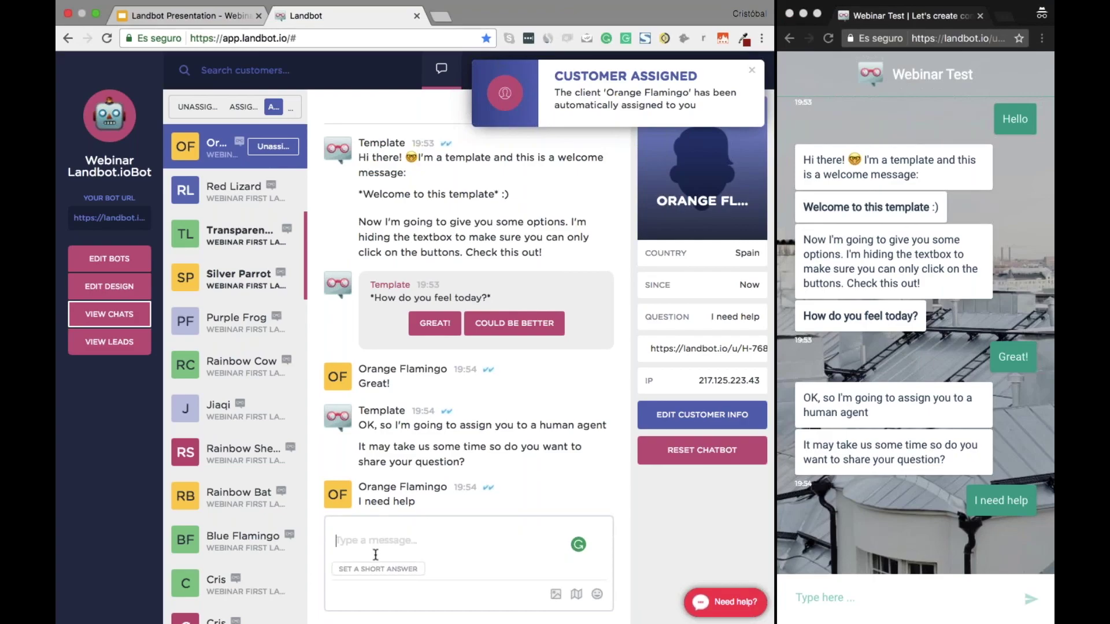
pyautogui.write('Hello')
pyautogui.press('Return')
pyautogui.write('I can help you ')
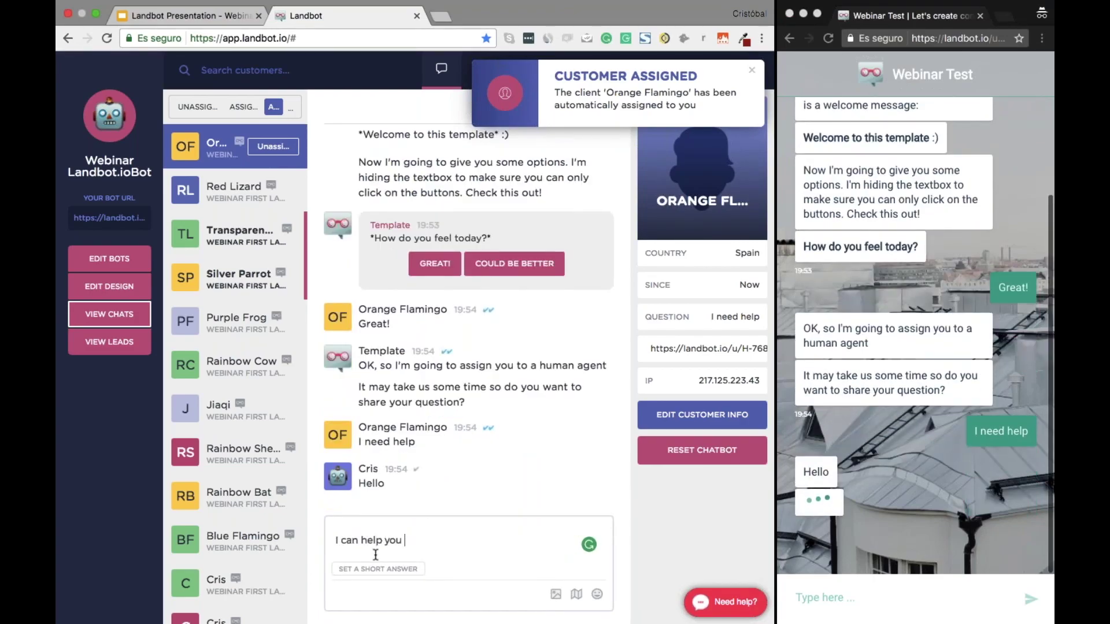
pyautogui.write('out')
pyautogui.press('Return')
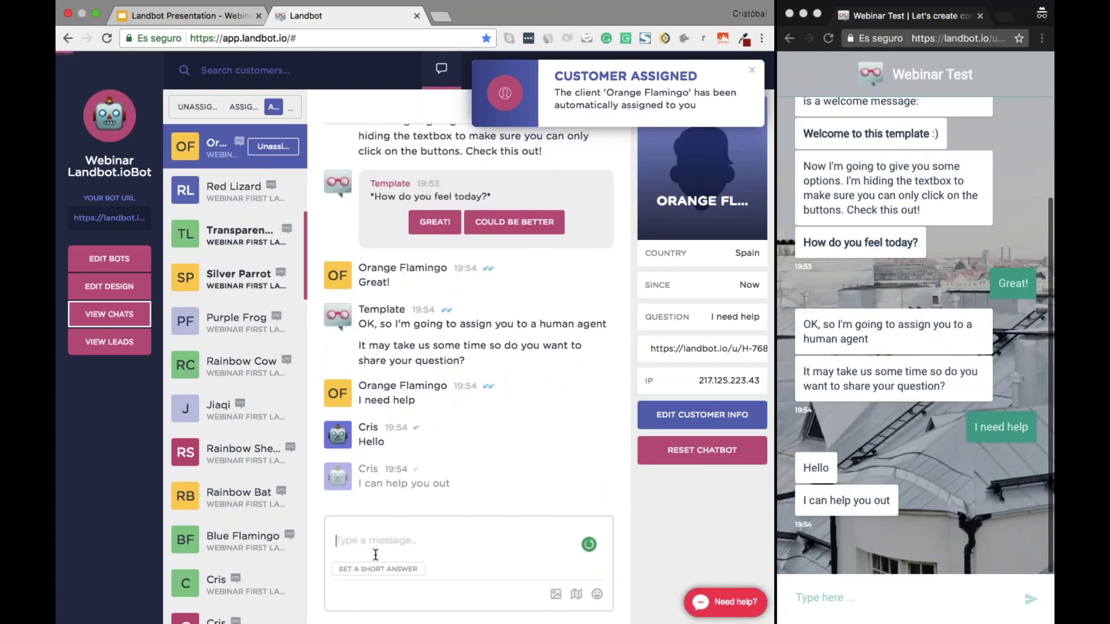
pyautogui.write("Don't worry about that")
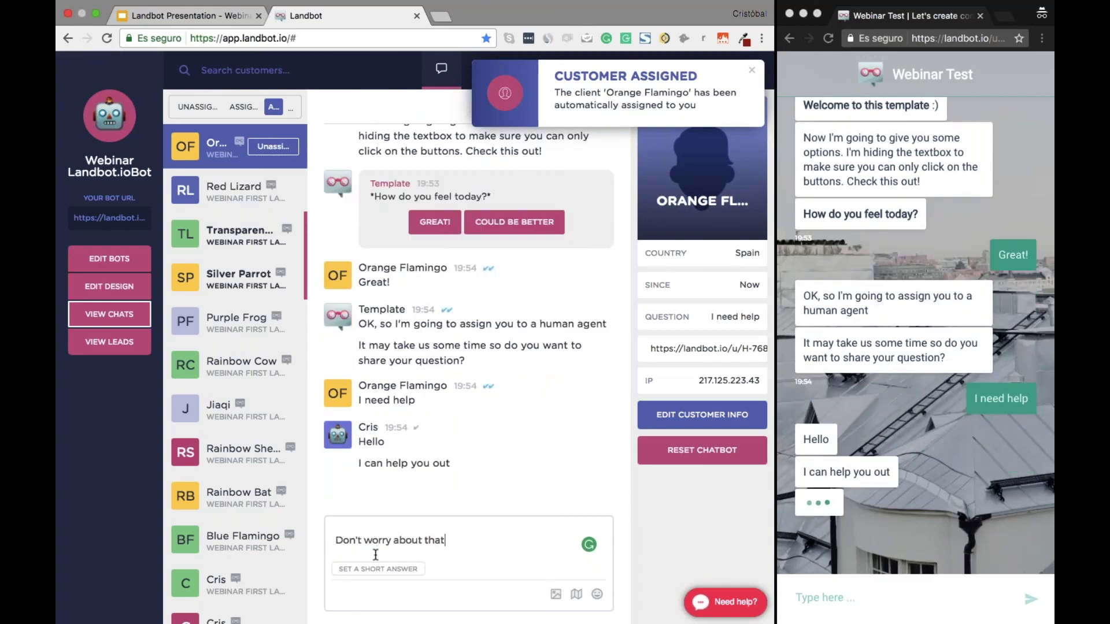
pyautogui.press('Return')
# Send 'Thank you!' from the visitor's chat and dismiss the Customer Assigned notification in the inbox
pyautogui.click(826, 596)
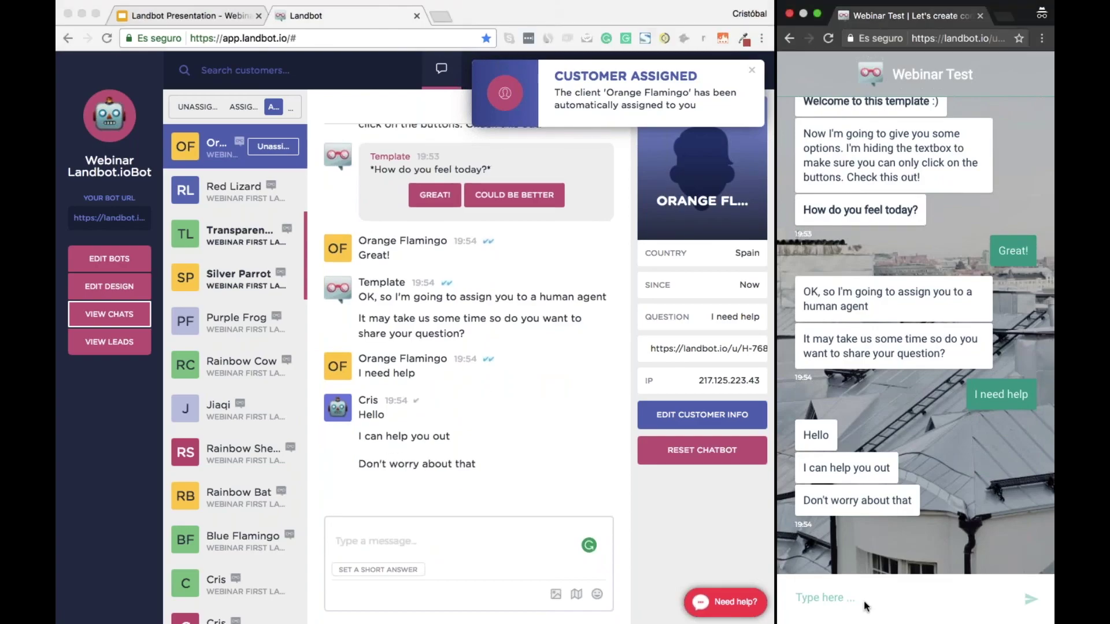
pyautogui.write('Thank you!')
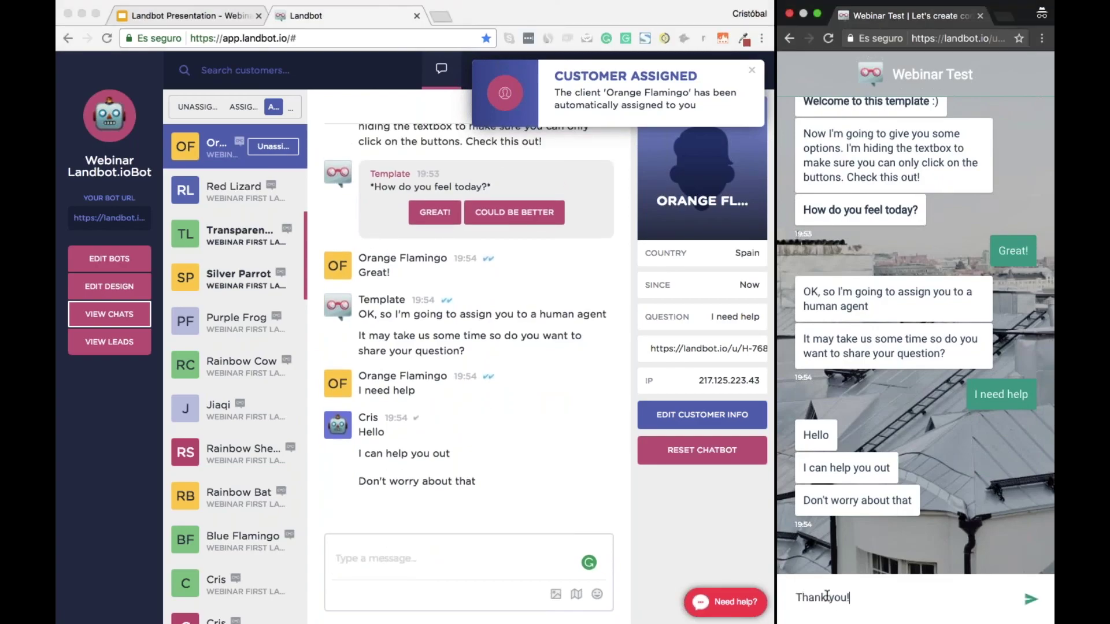
pyautogui.press('Return')
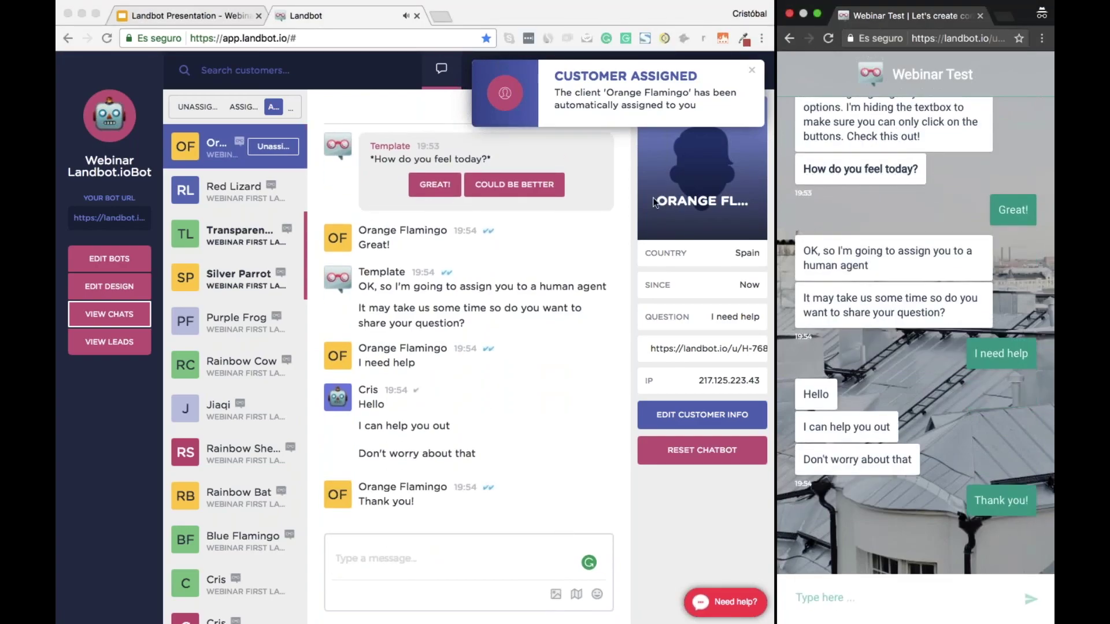
pyautogui.click(750, 74)
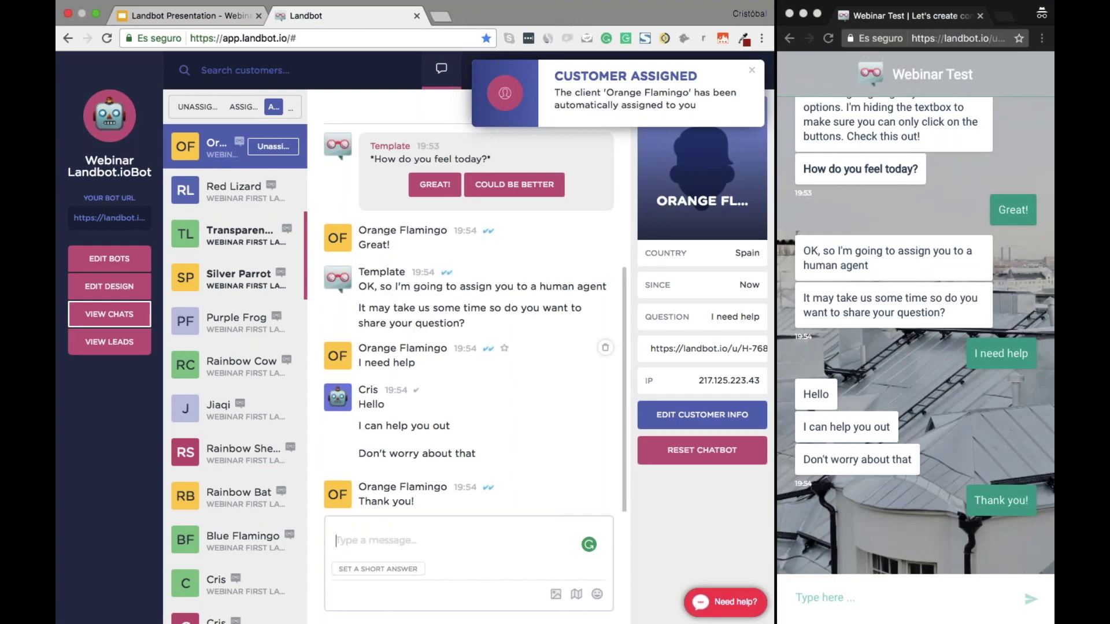
pyautogui.click(753, 71)
pyautogui.scroll(5, 866, 390)
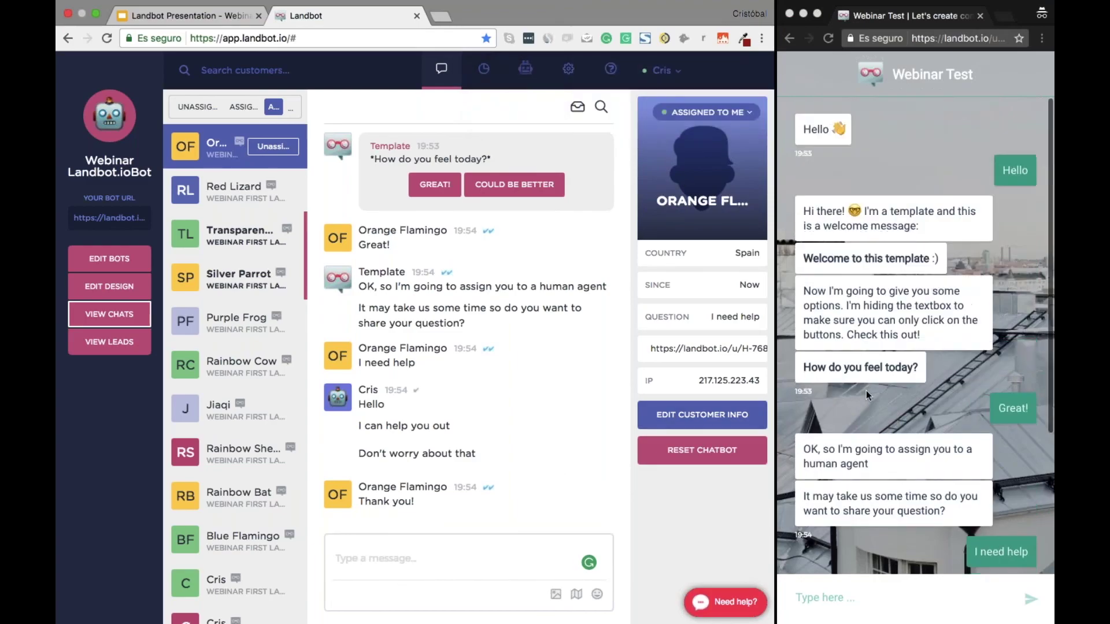
pyautogui.scroll(-10, 865, 390)
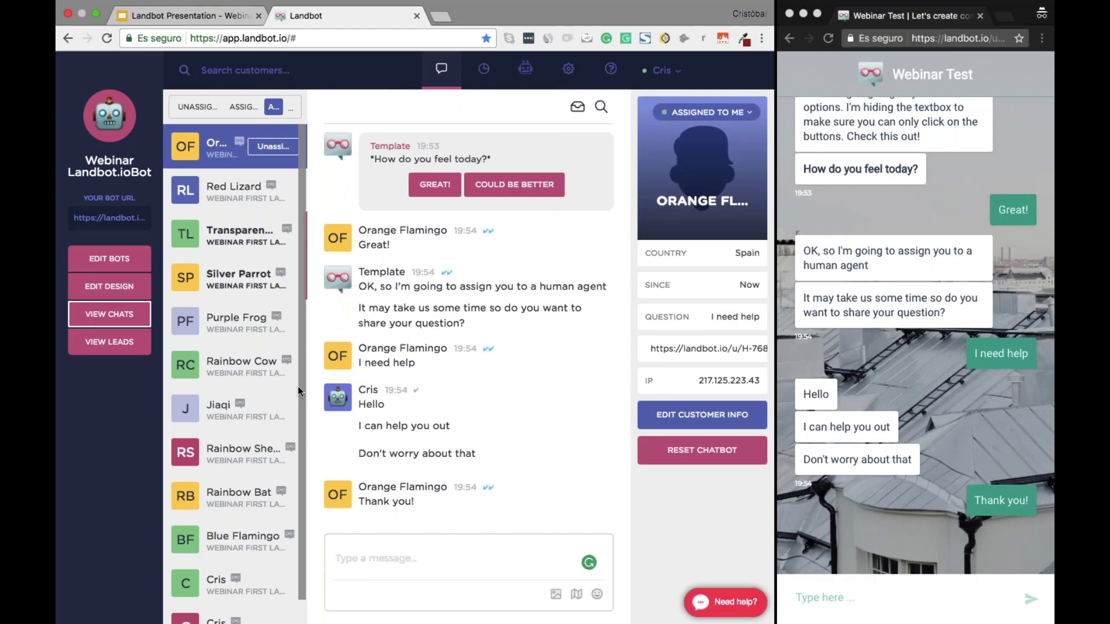
pyautogui.moveTo(280, 452)
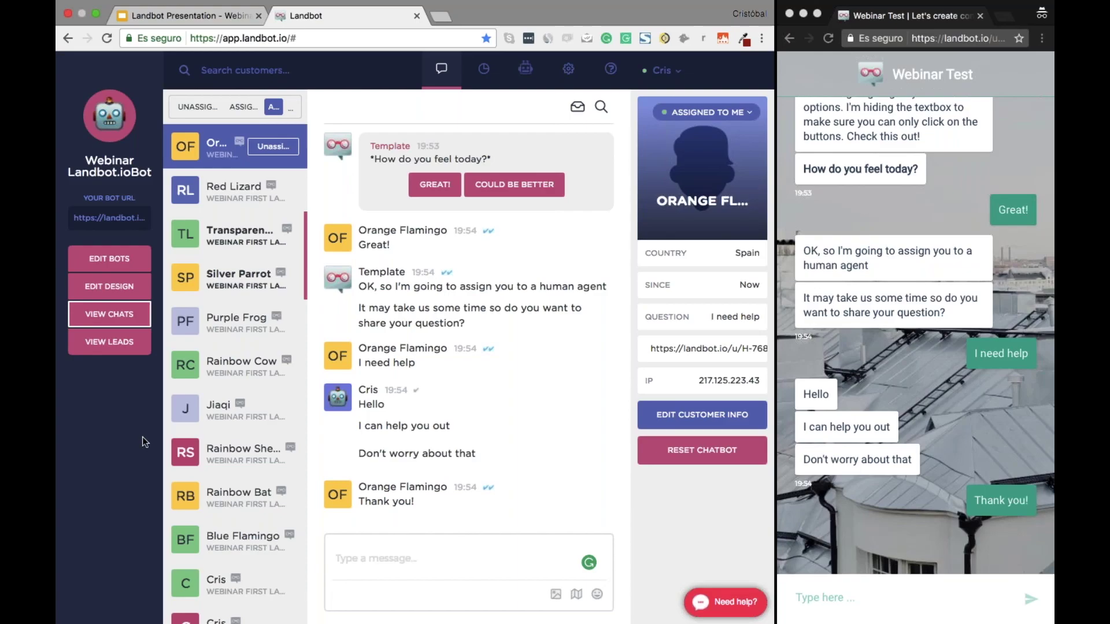
pyautogui.moveTo(220, 452)
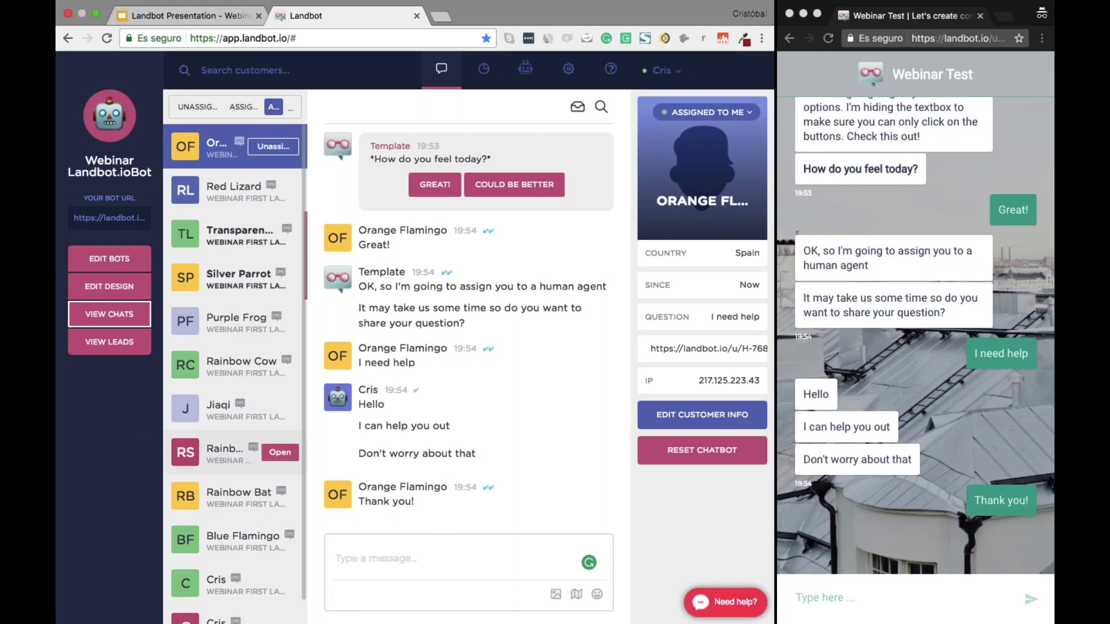